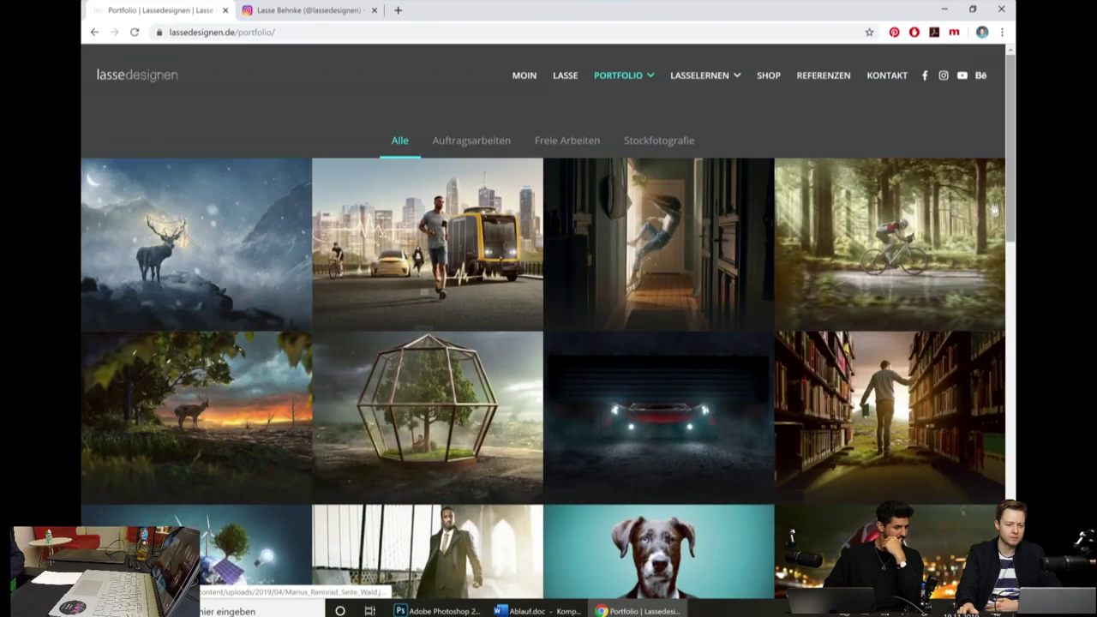
Scroll up and down through the lassedesignen.de portfolio grid to browse the artworks.
scroll(994, 208, "down", 1)
scroll(995, 208, "up", 1)
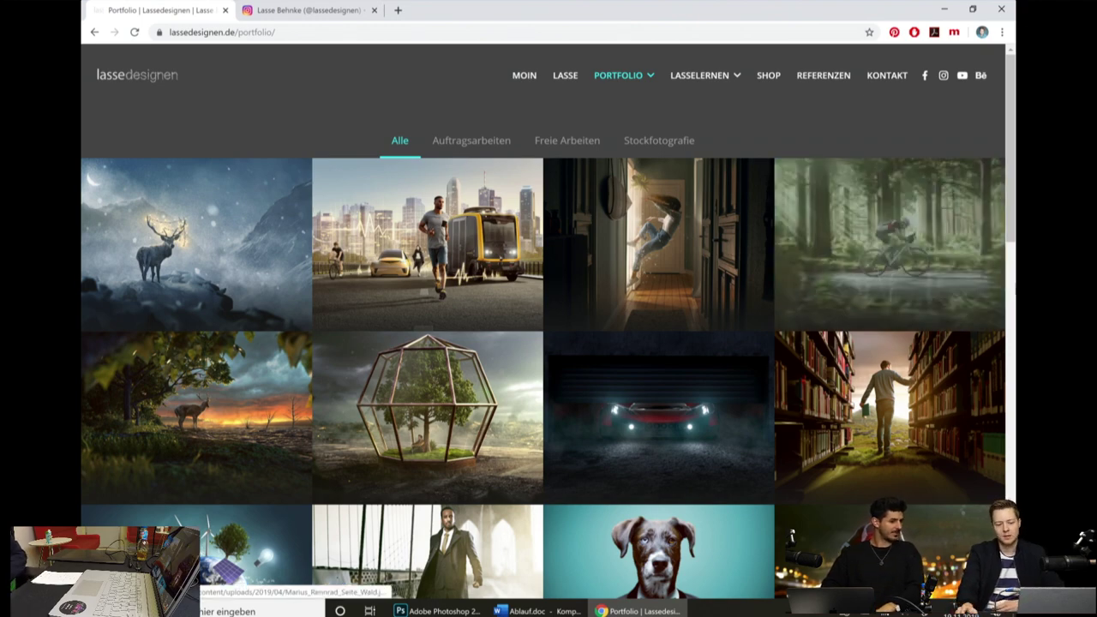
scroll(548, 343, "down", 3)
scroll(548, 343, "down", 2)
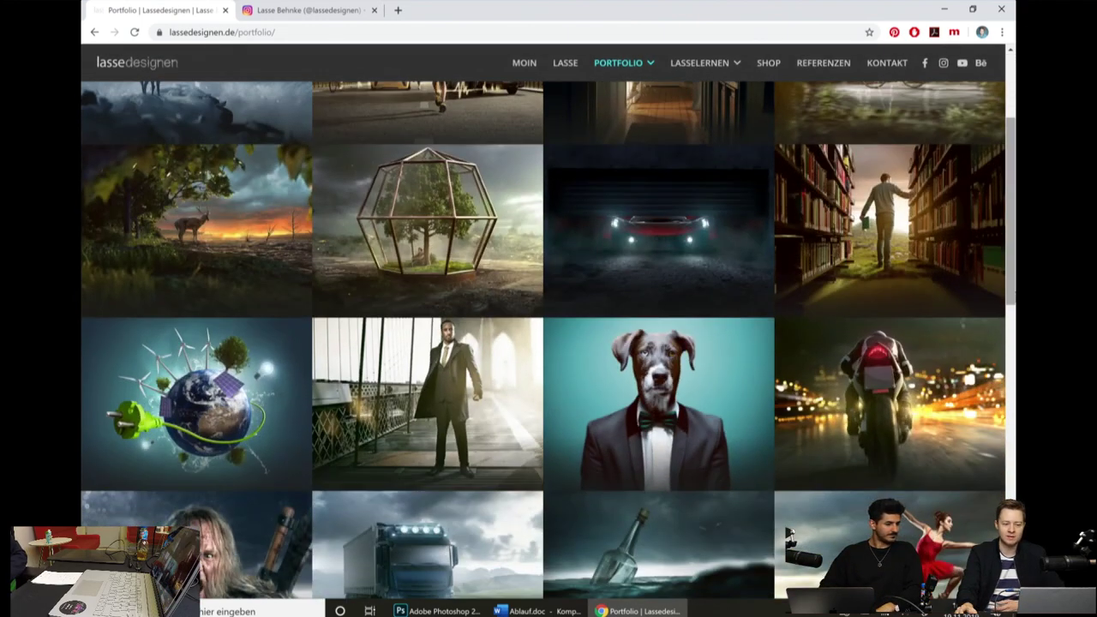
scroll(548, 343, "down", 1)
scroll(549, 343, "down", 2)
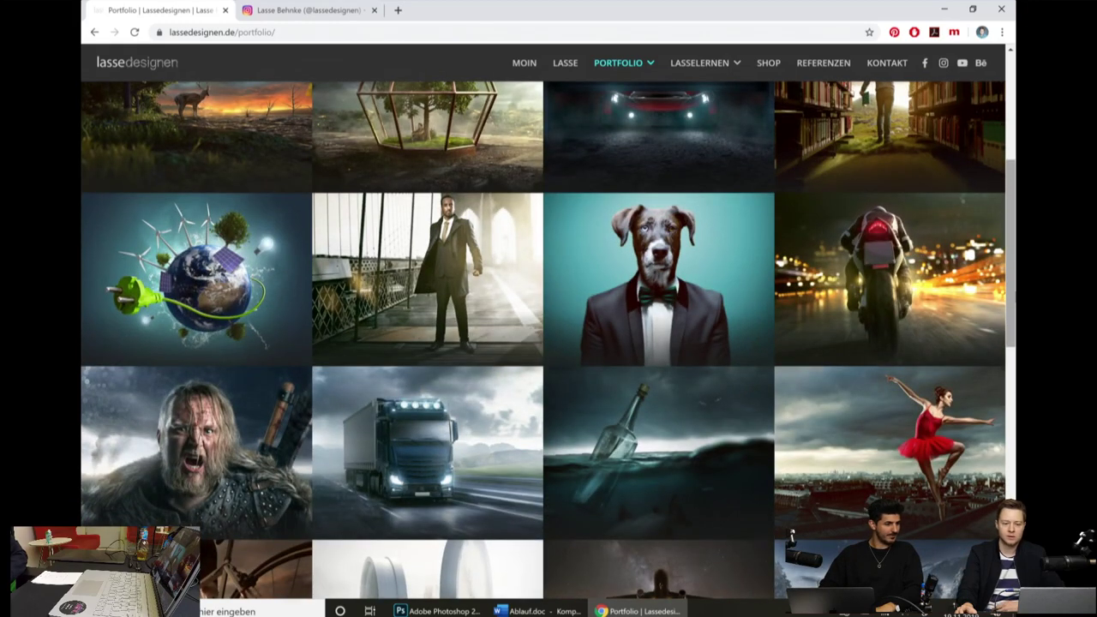
scroll(986, 295, "down", 1)
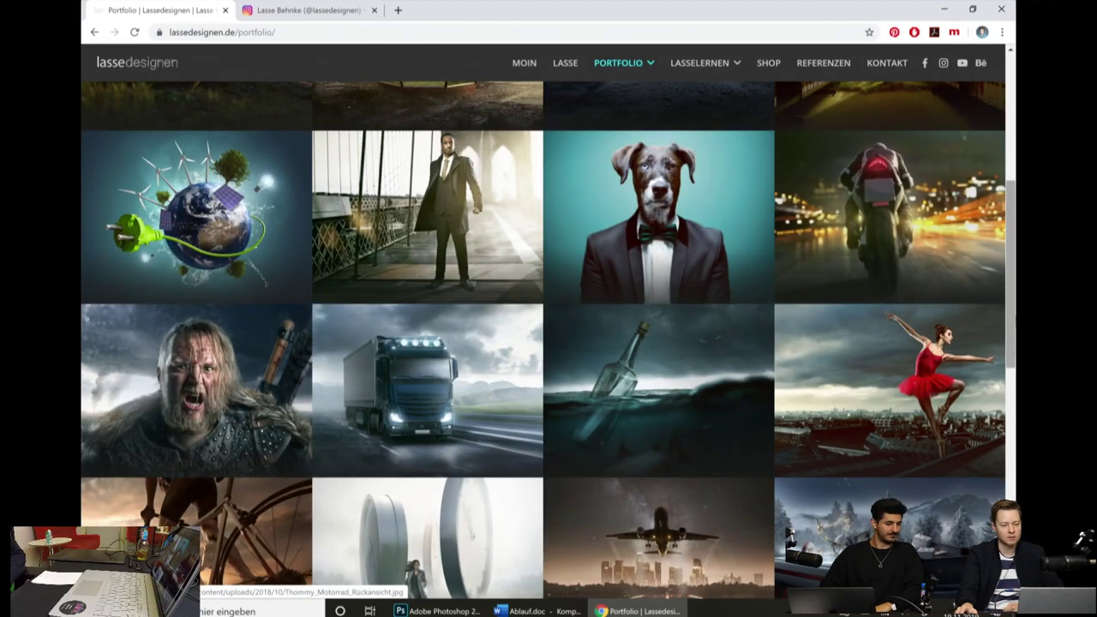
scroll(924, 289, "down", 1)
scroll(548, 343, "up", 2)
scroll(549, 343, "up", 2)
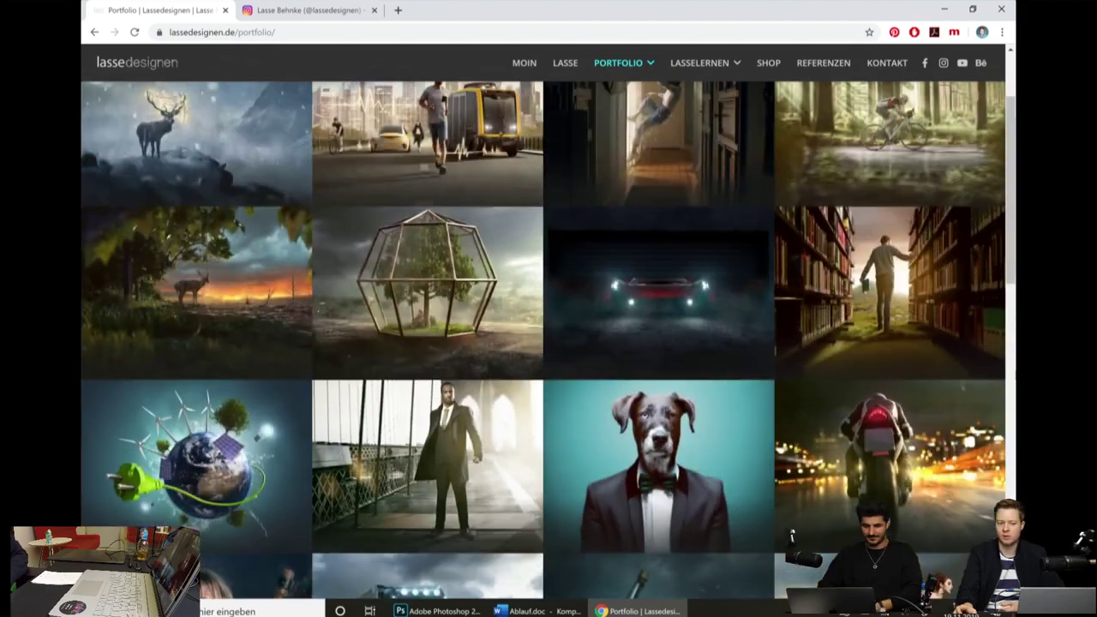
scroll(548, 343, "up", 1)
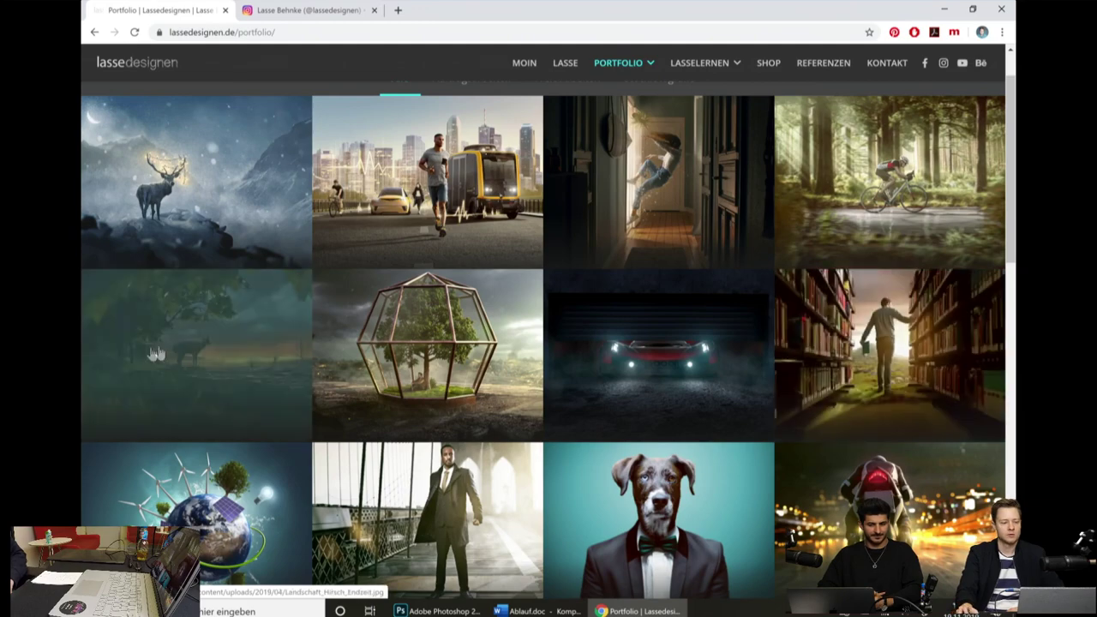
View the deer-at-sunset and running-man city artworks enlarged, closing each afterwards.
left_click(735, 368)
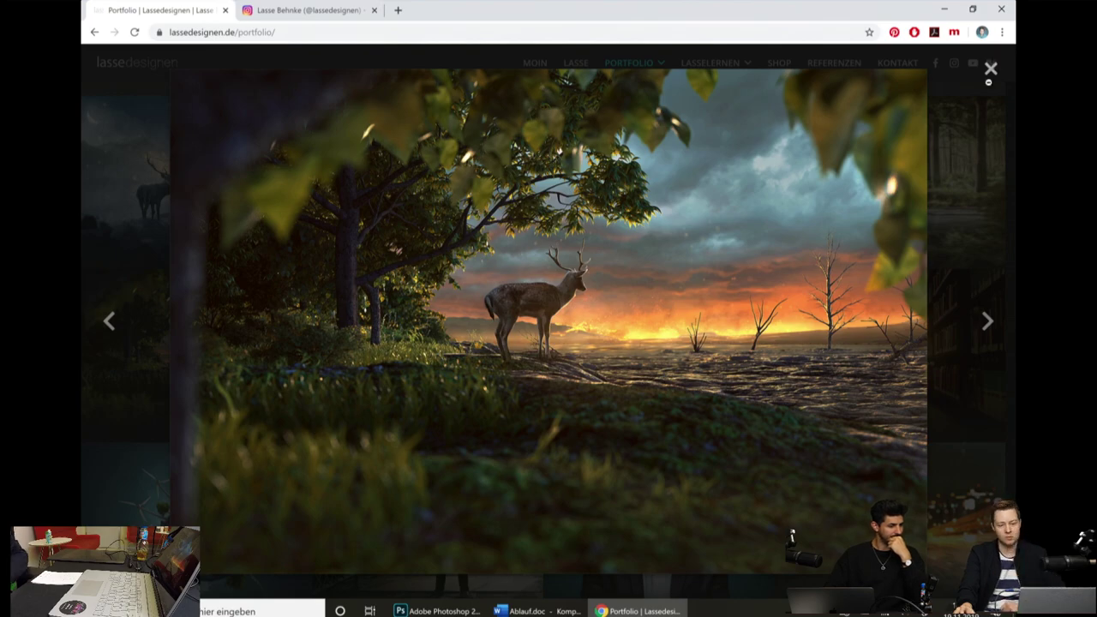
left_click(991, 68)
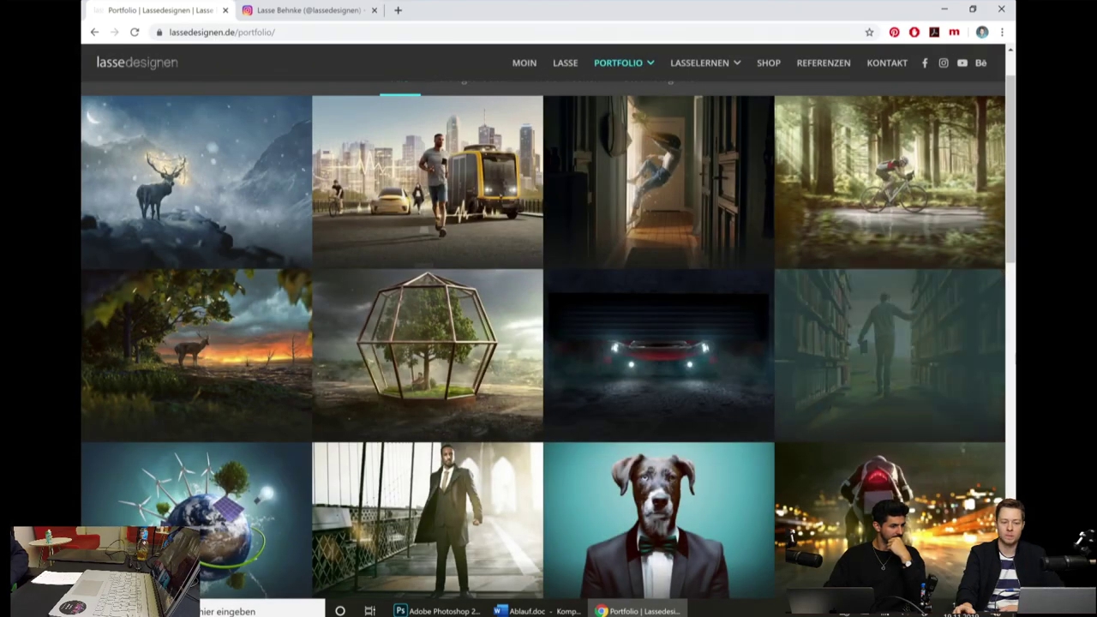
scroll(1012, 356, "down", 2)
scroll(1013, 356, "up", 3)
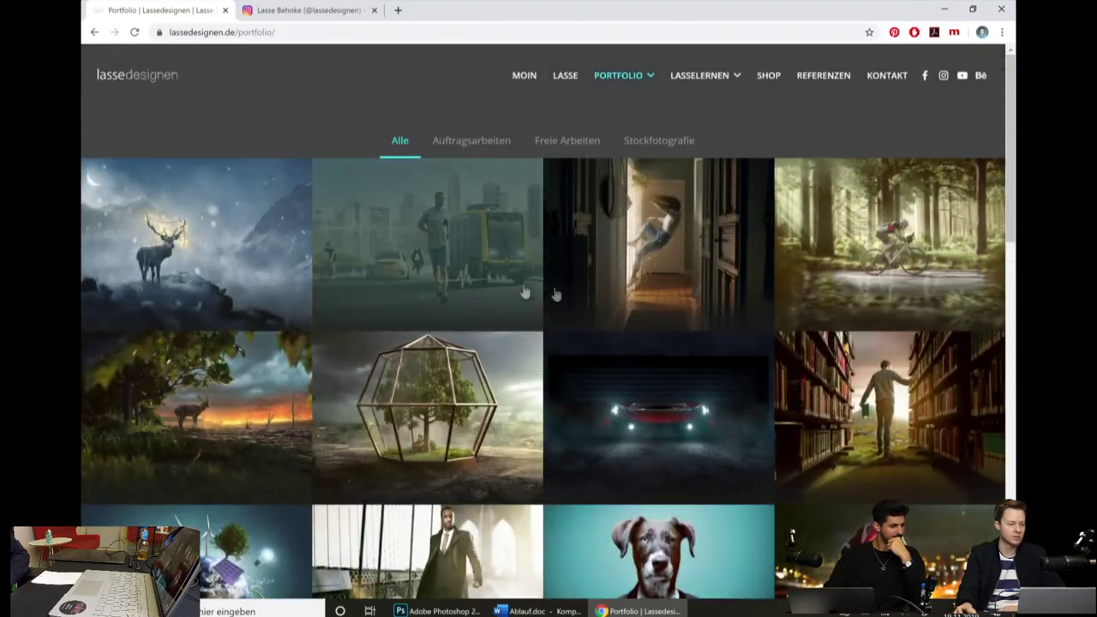
left_click(474, 283)
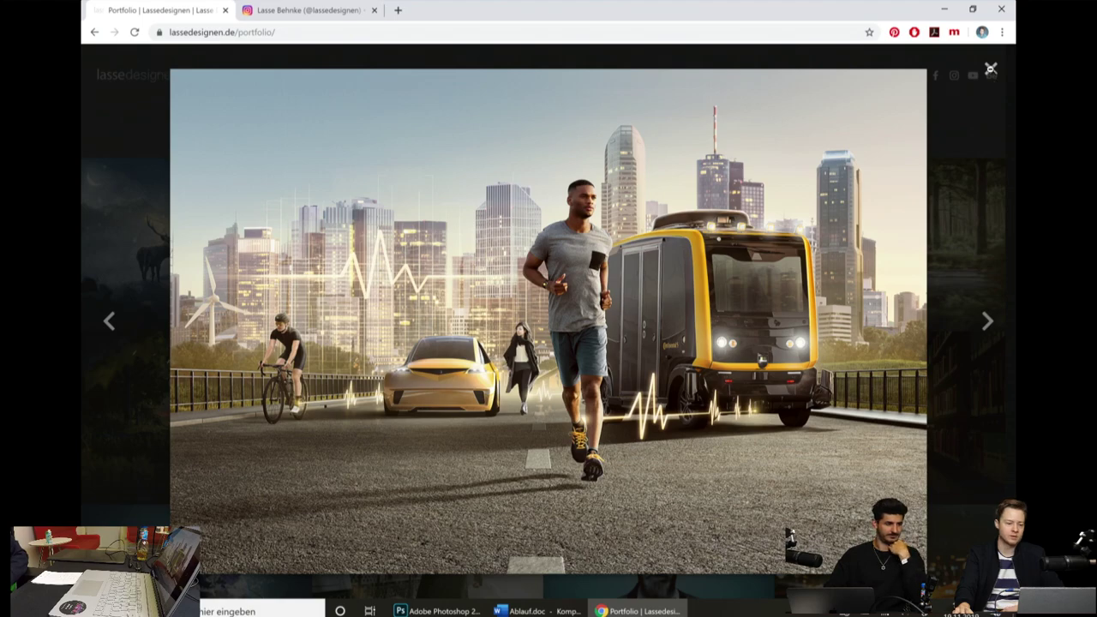
left_click(991, 68)
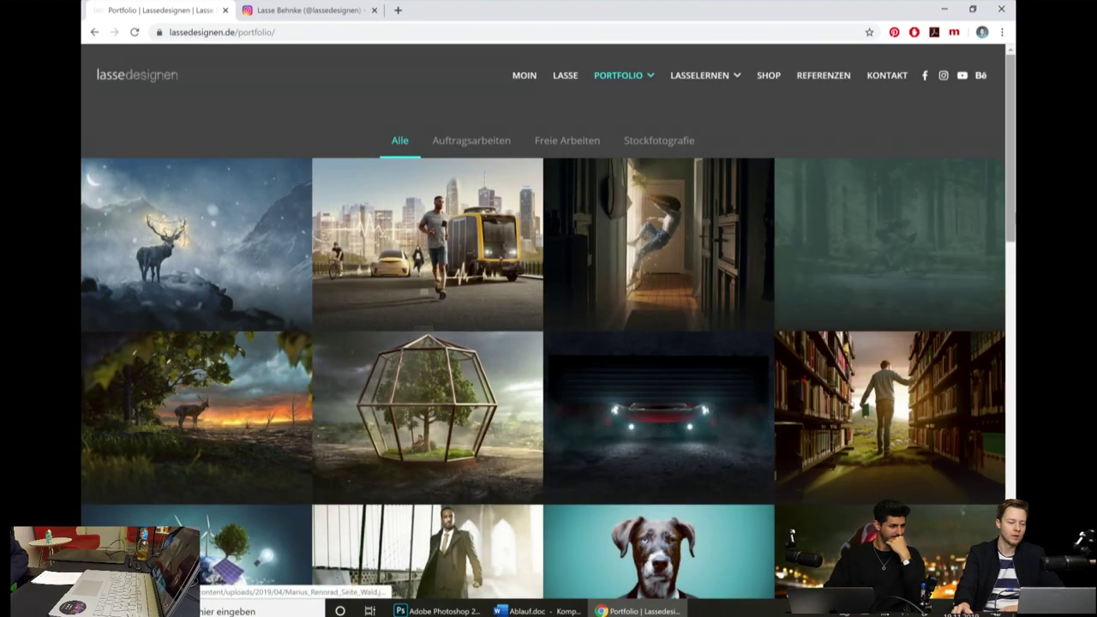
Scroll down to the viking, truck, bottle and dancer row of the portfolio.
scroll(549, 343, "down", 3)
scroll(549, 343, "down", 2)
scroll(549, 343, "down", 1)
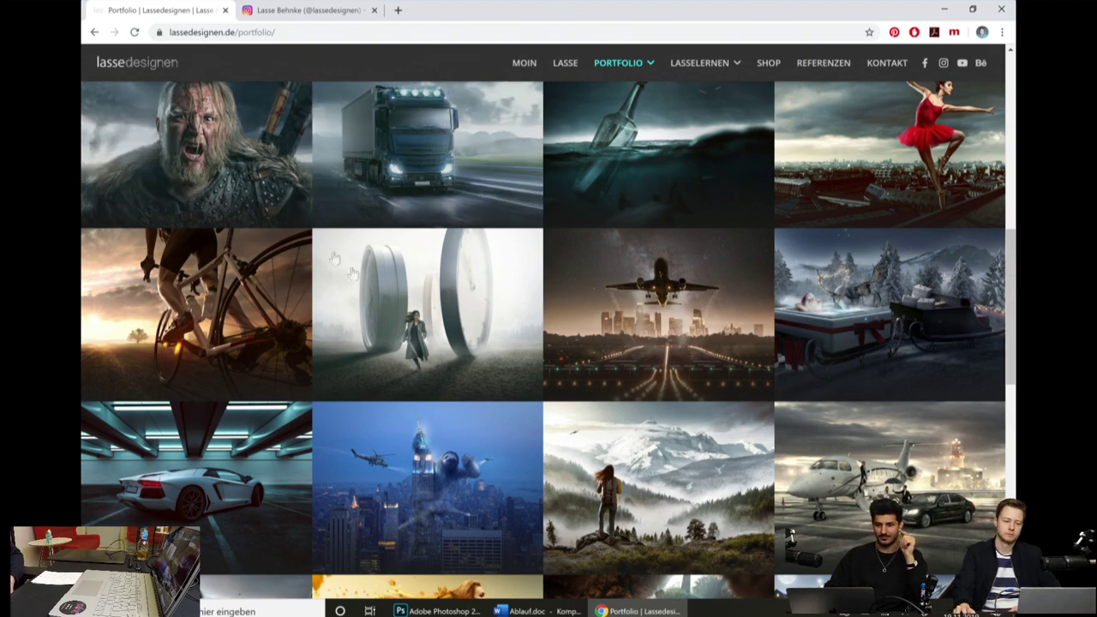
View the woman-between-giant-clocks artwork enlarged in the lightbox, then close it.
left_click(453, 314)
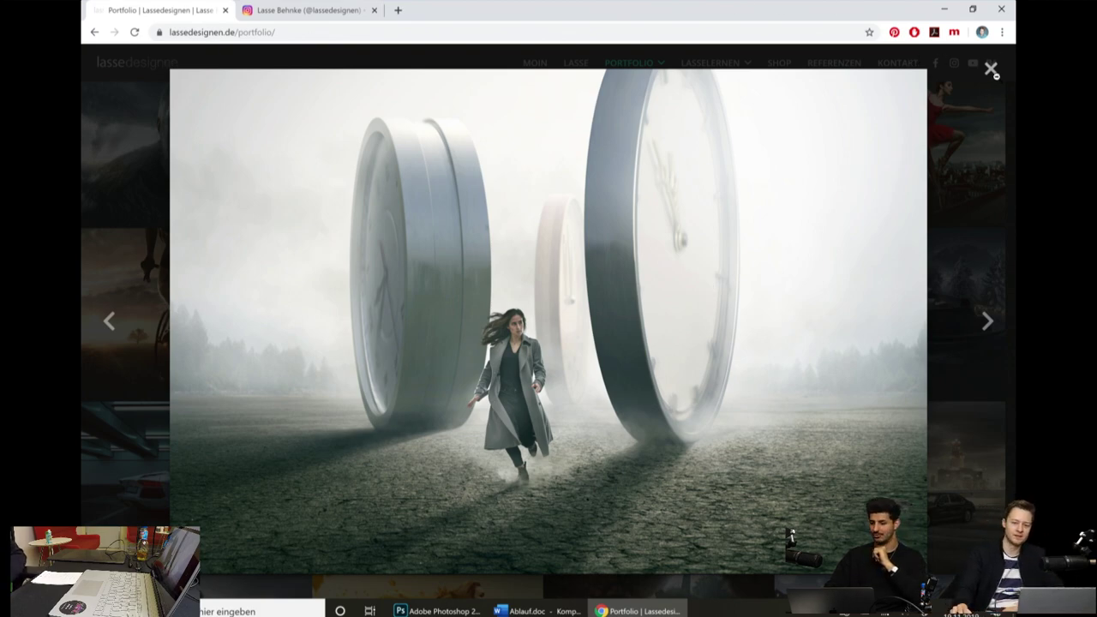
left_click(993, 72)
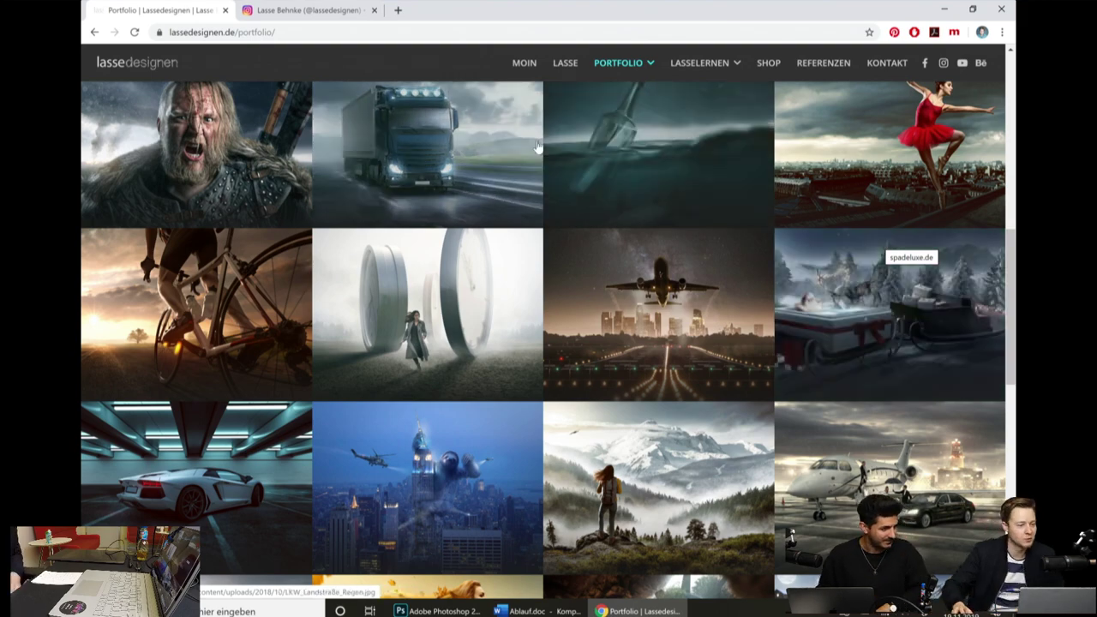
Open YouTube in a new Chrome tab.
key("ctrl+t")
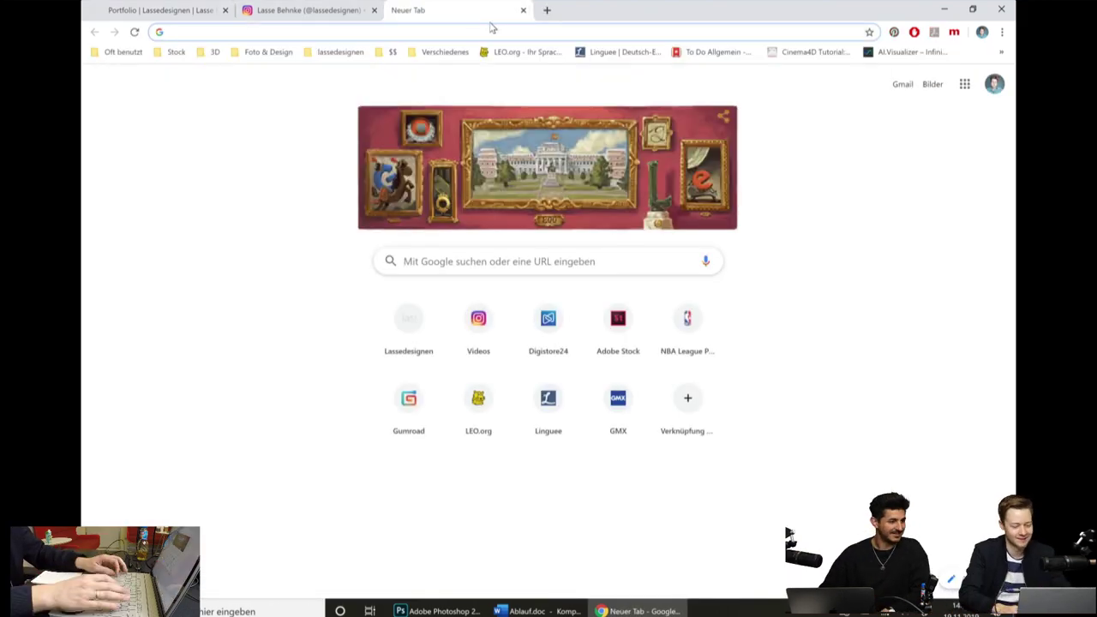
type("yout")
key("Return")
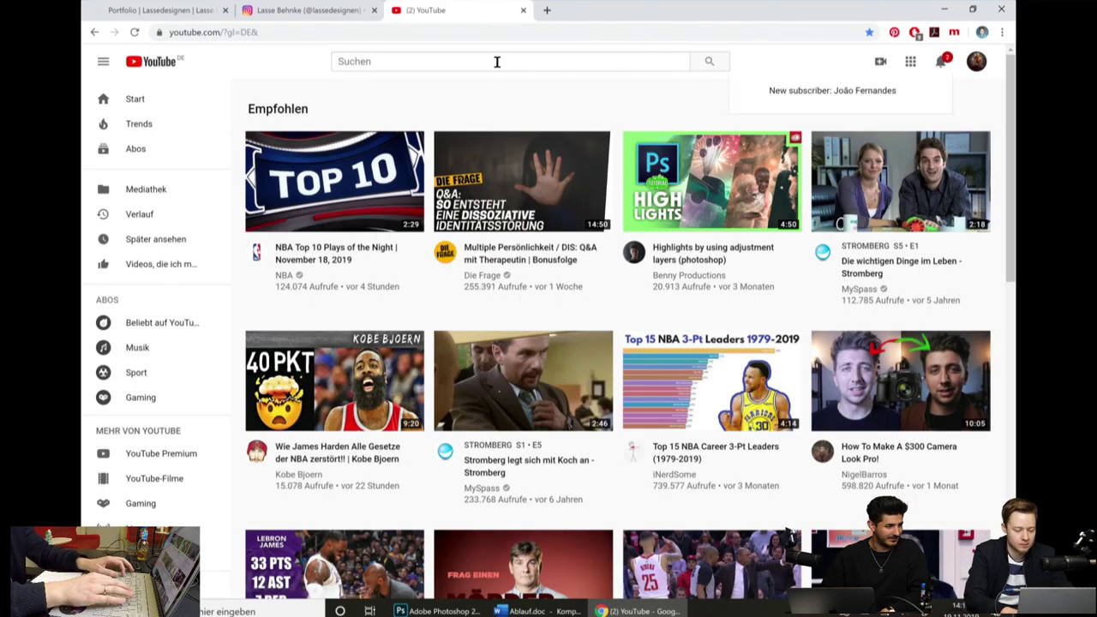
Search YouTube for 'max about faces', then refine the search to 'max about faces adobe'.
left_click(498, 63)
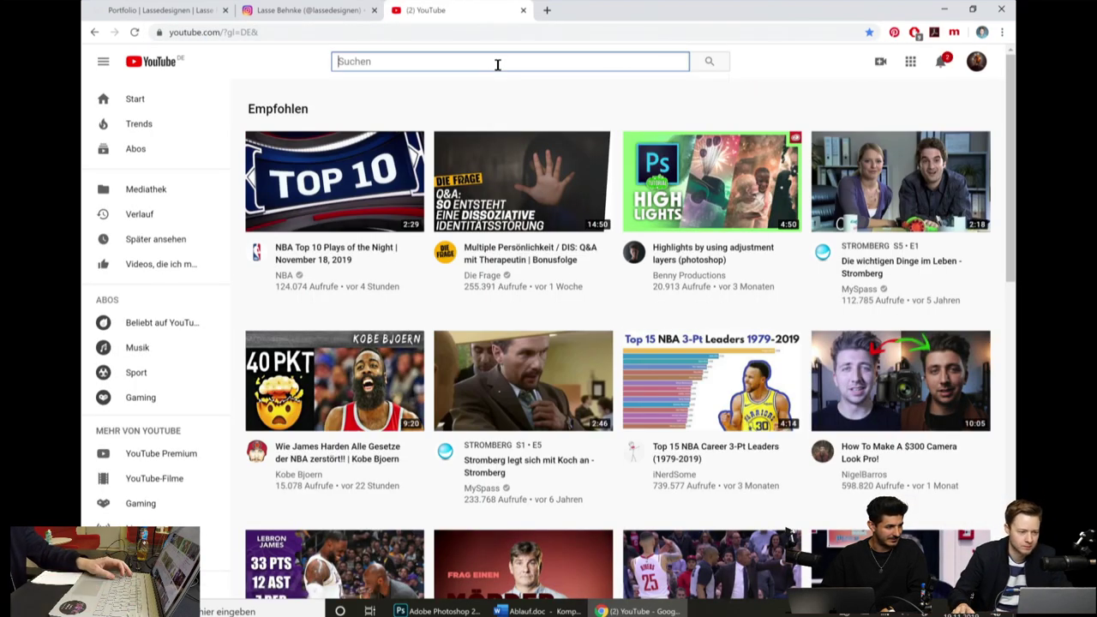
type("max ")
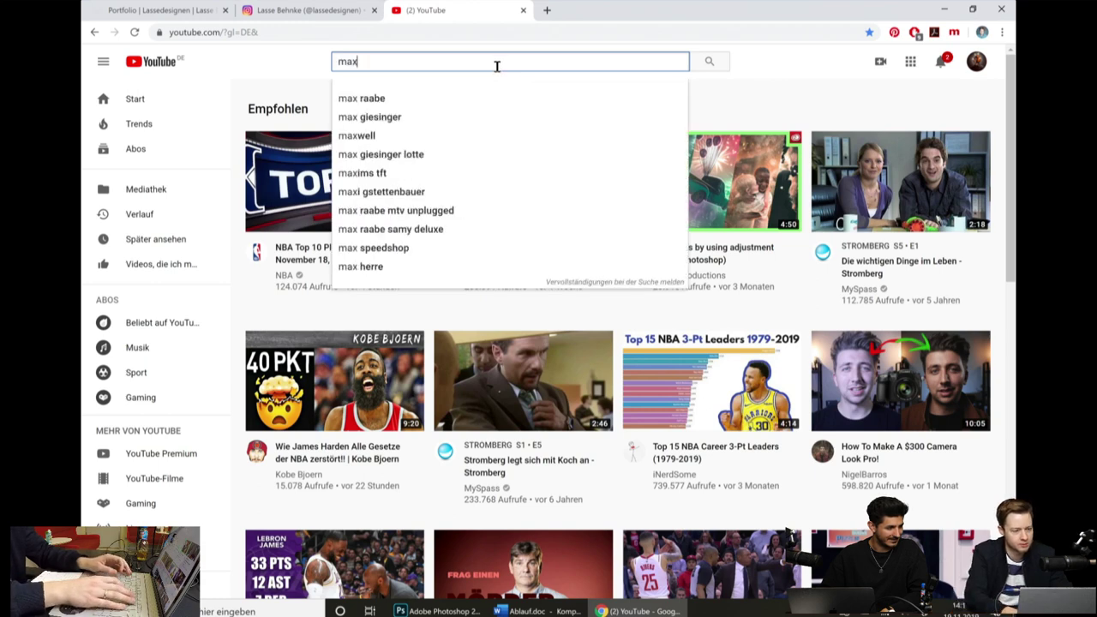
type("ab")
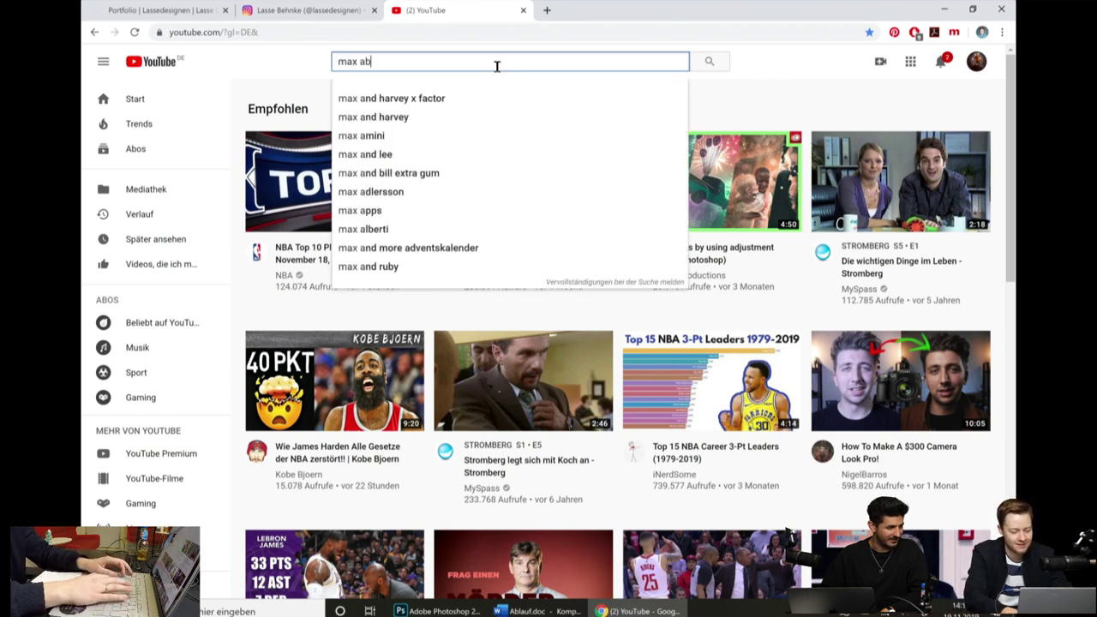
type("out face")
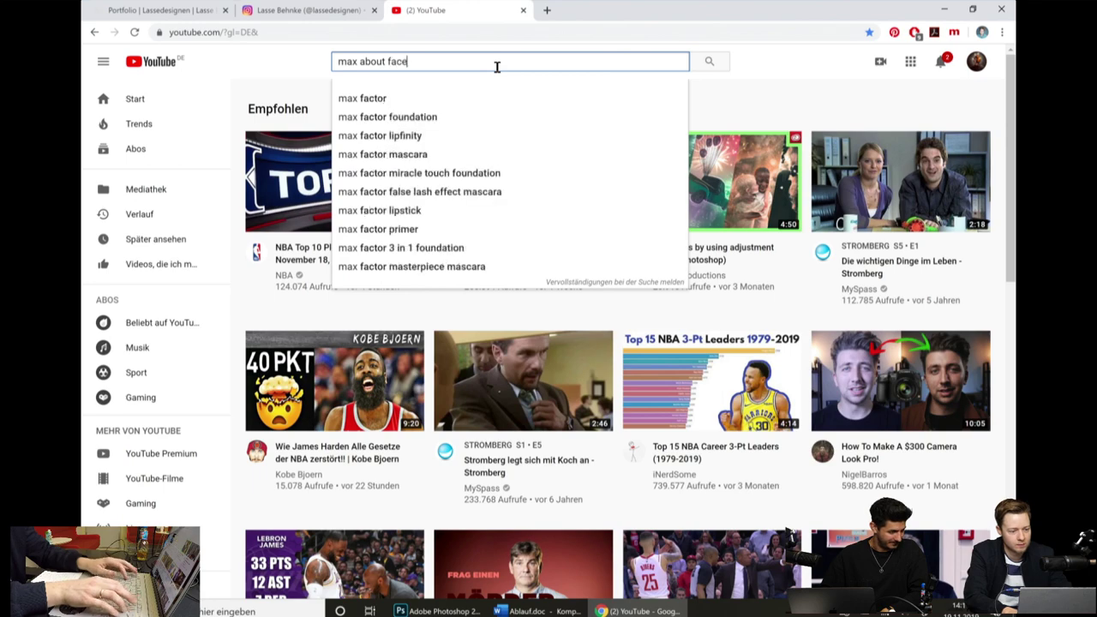
type("s")
key("Return")
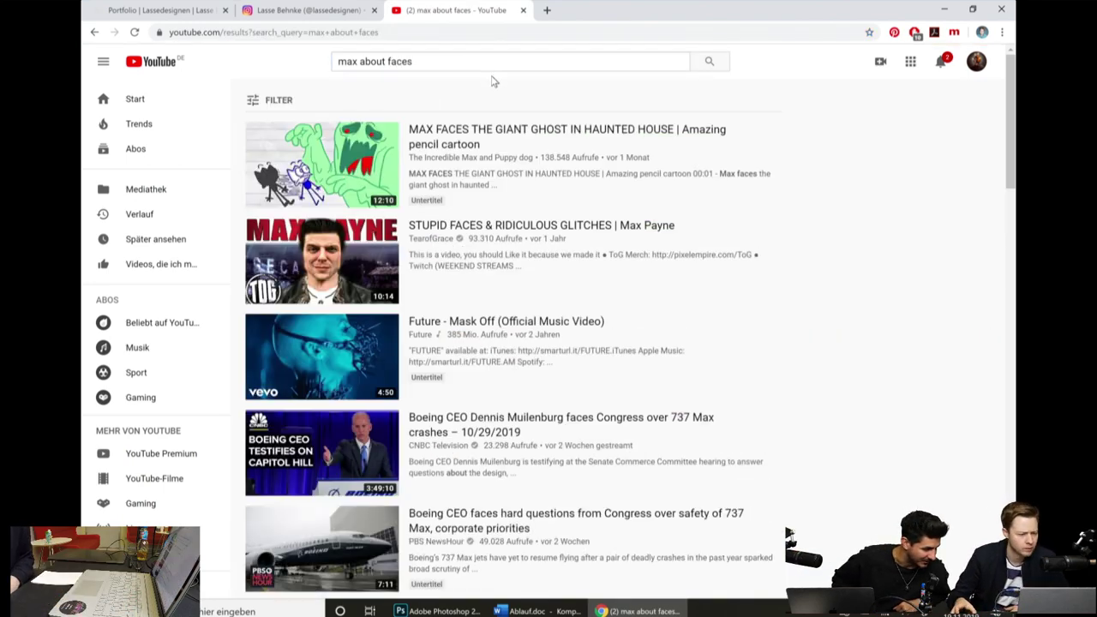
left_click(440, 62)
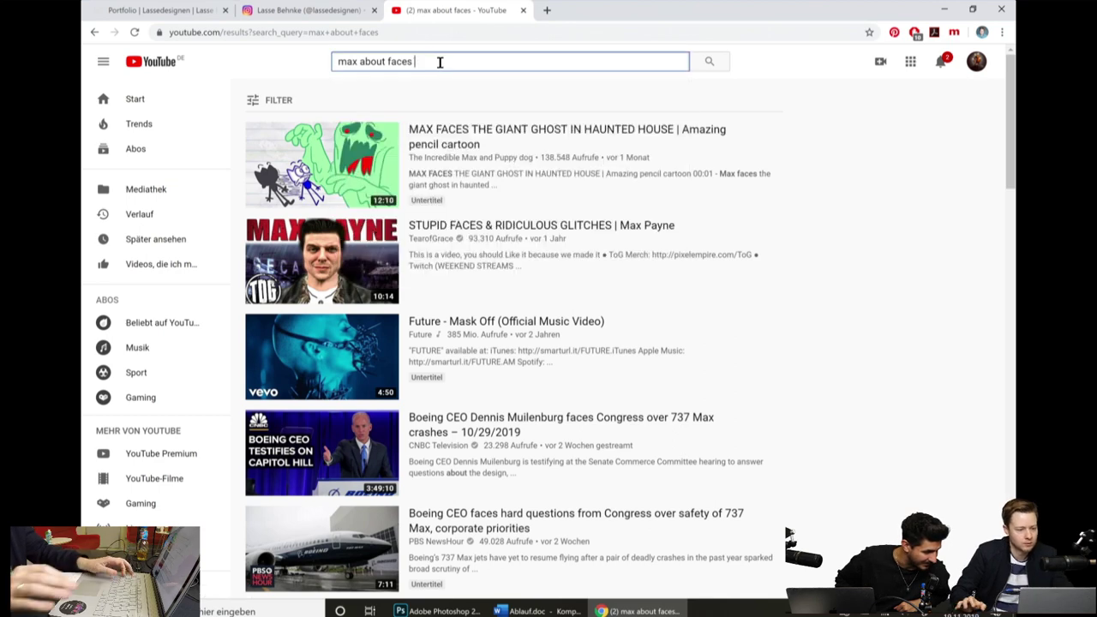
type("adobe")
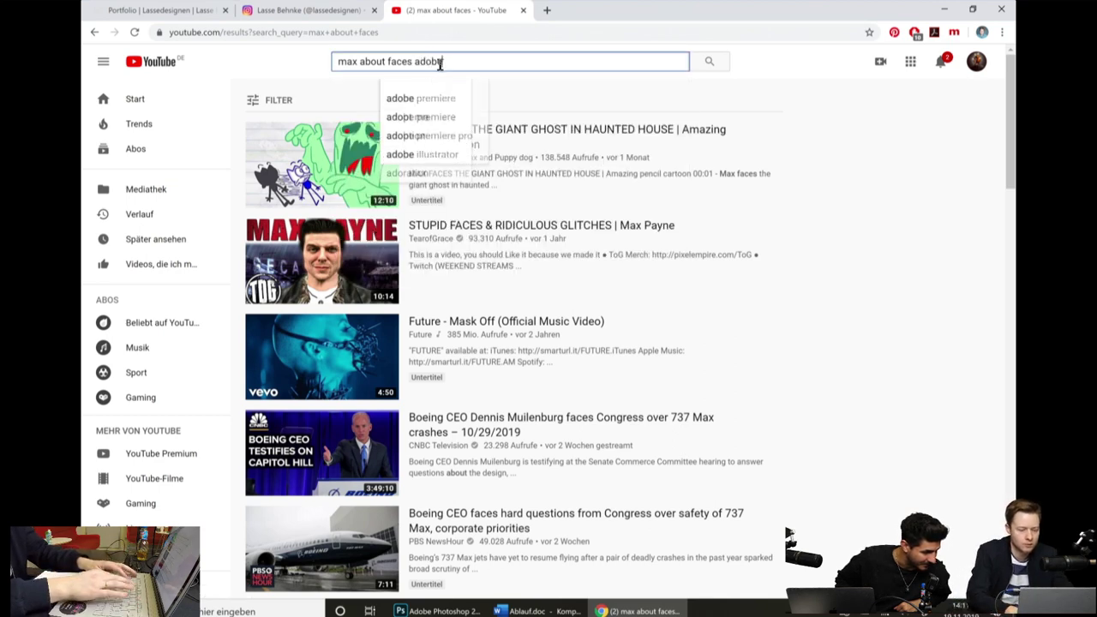
key("Return")
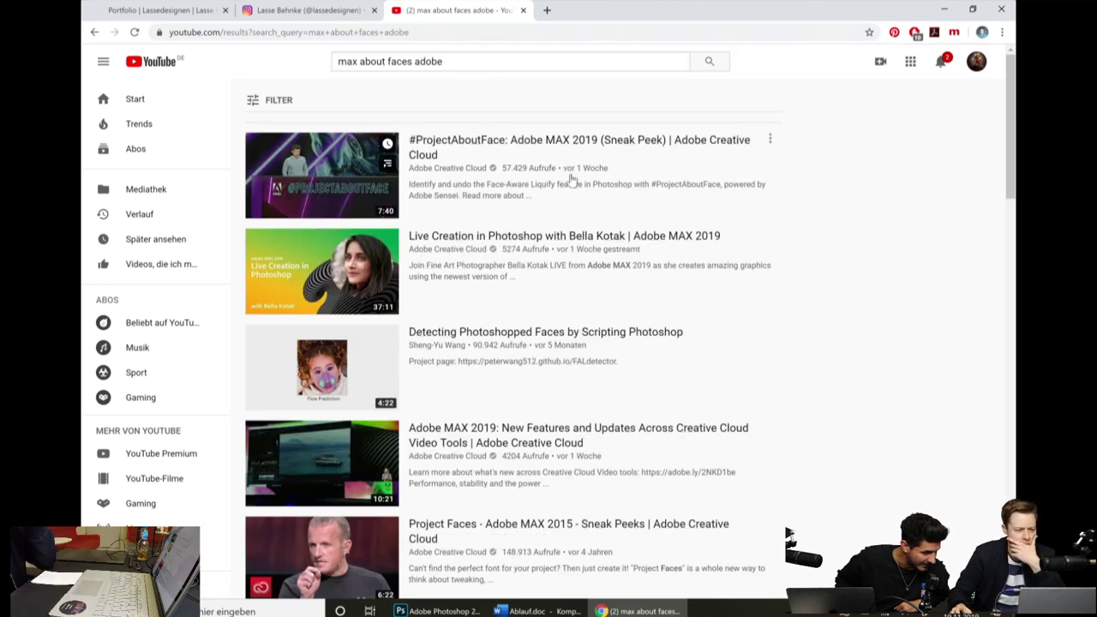
Open the #ProjectAboutFace Adobe MAX 2019 sneak peek, pause it, and make it fullscreen.
left_click(580, 151)
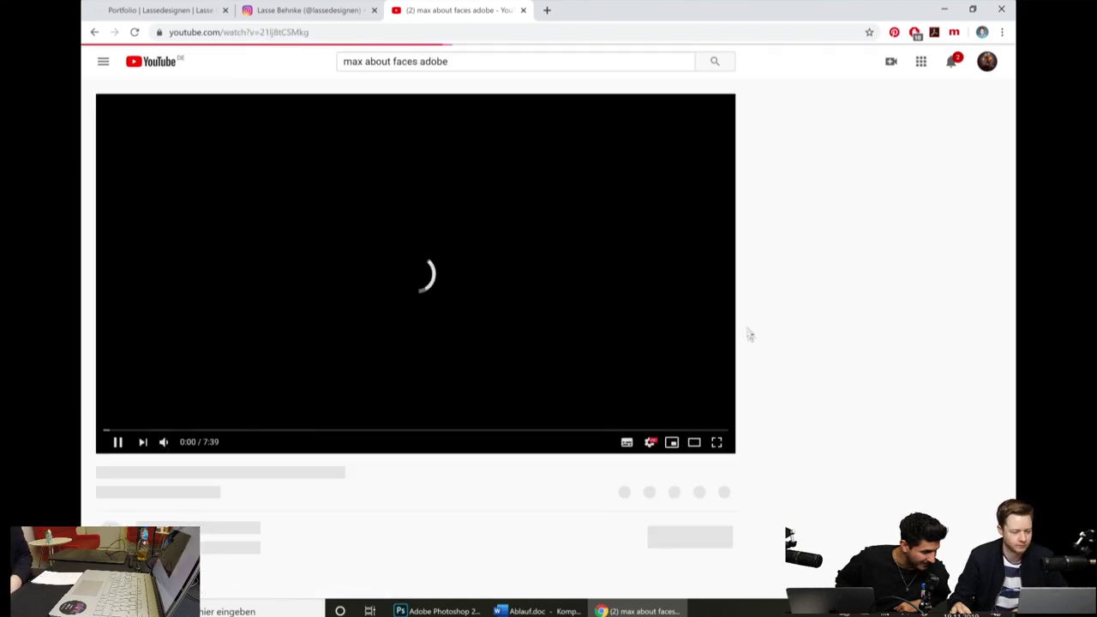
left_click(116, 437)
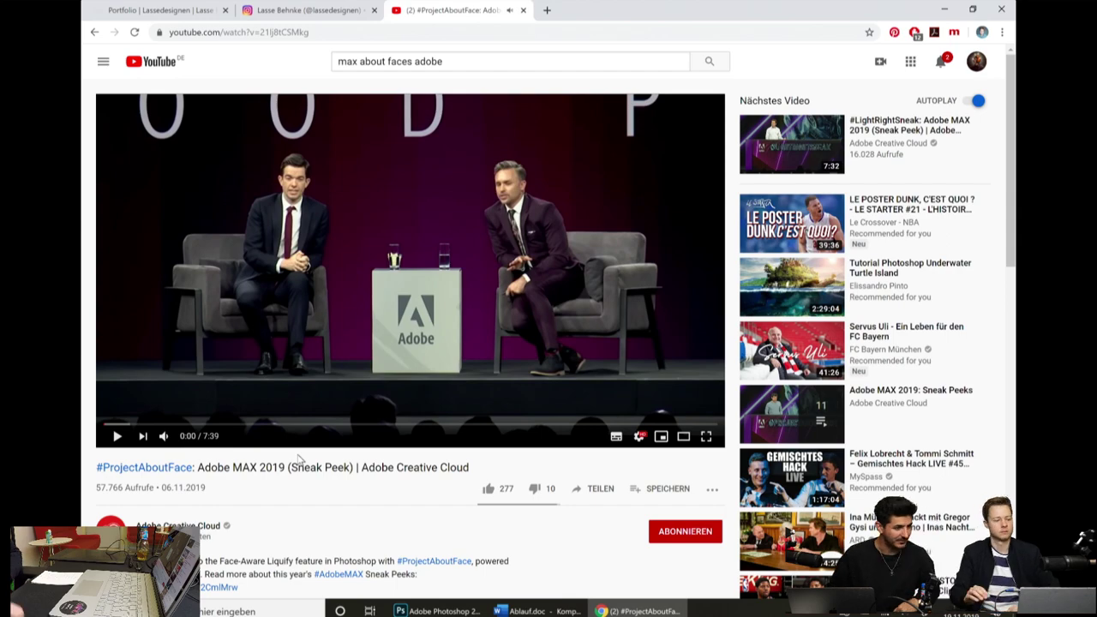
left_click(706, 437)
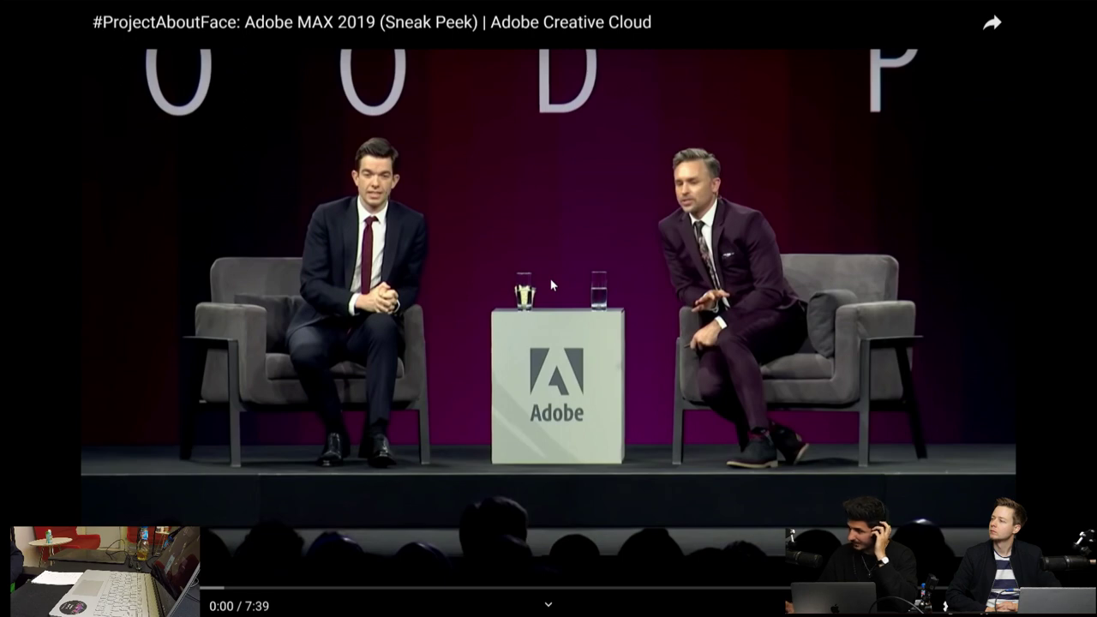
Play the sneak peek unmuted and raise the system volume to 68.
left_click(649, 290)
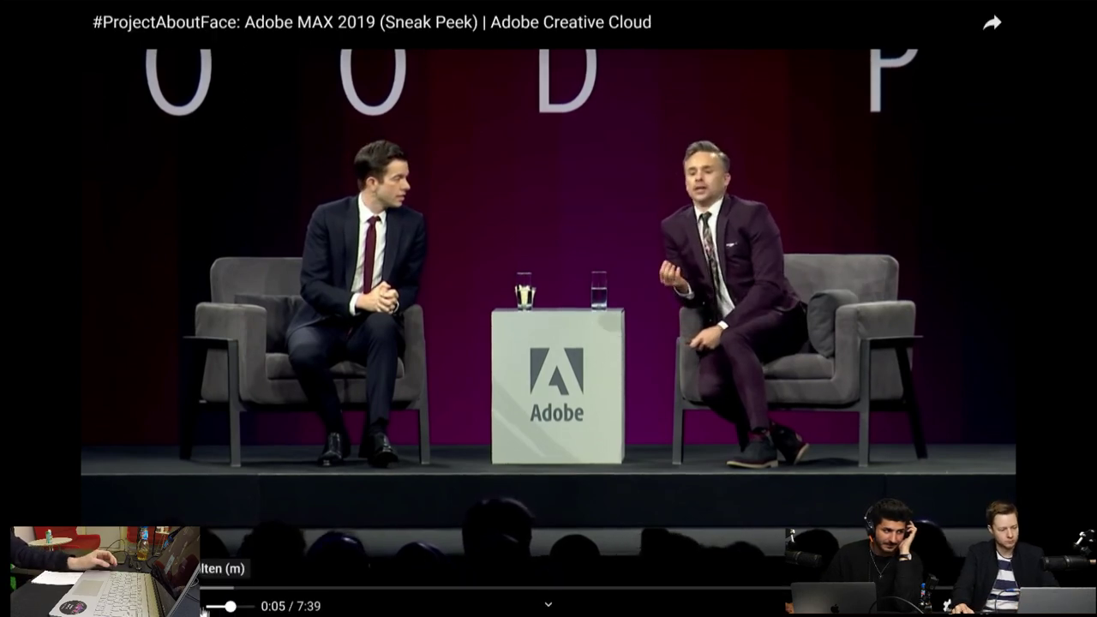
left_click(249, 606)
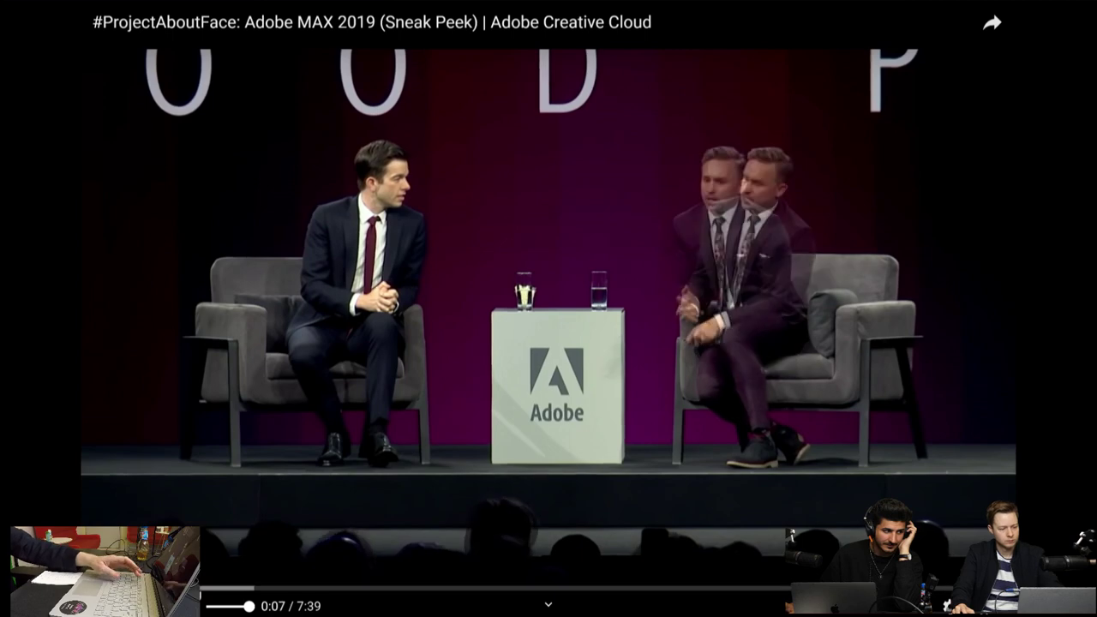
key("XF86AudioLowerVolume")
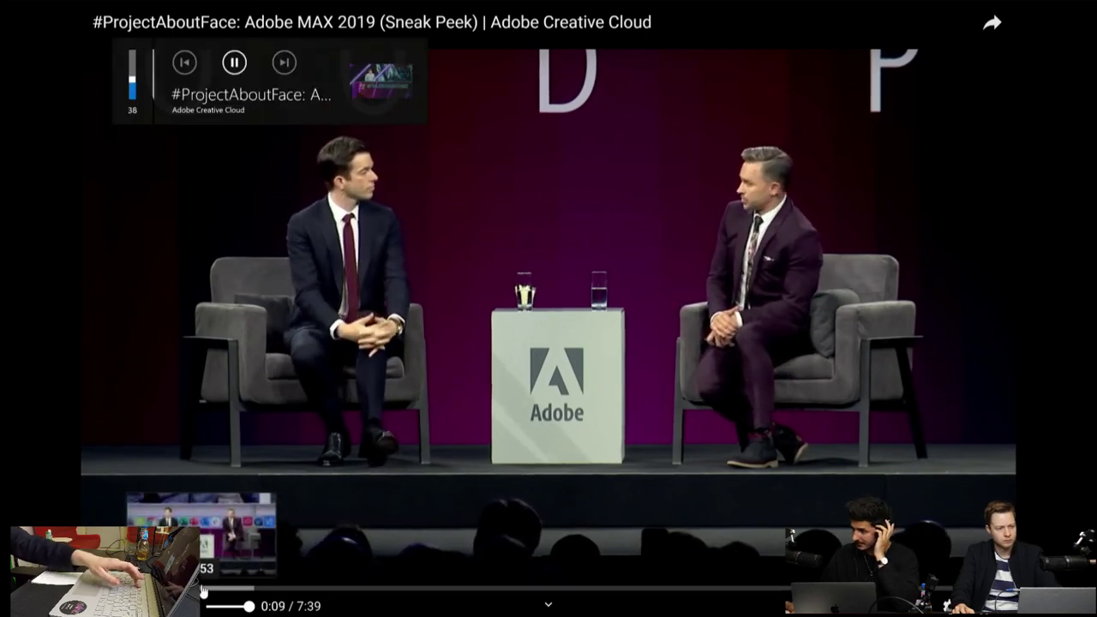
key("XF86AudioRaiseVolume")
key("XF86AudioRaiseVolume")
key("XF86AudioRaiseVolume")
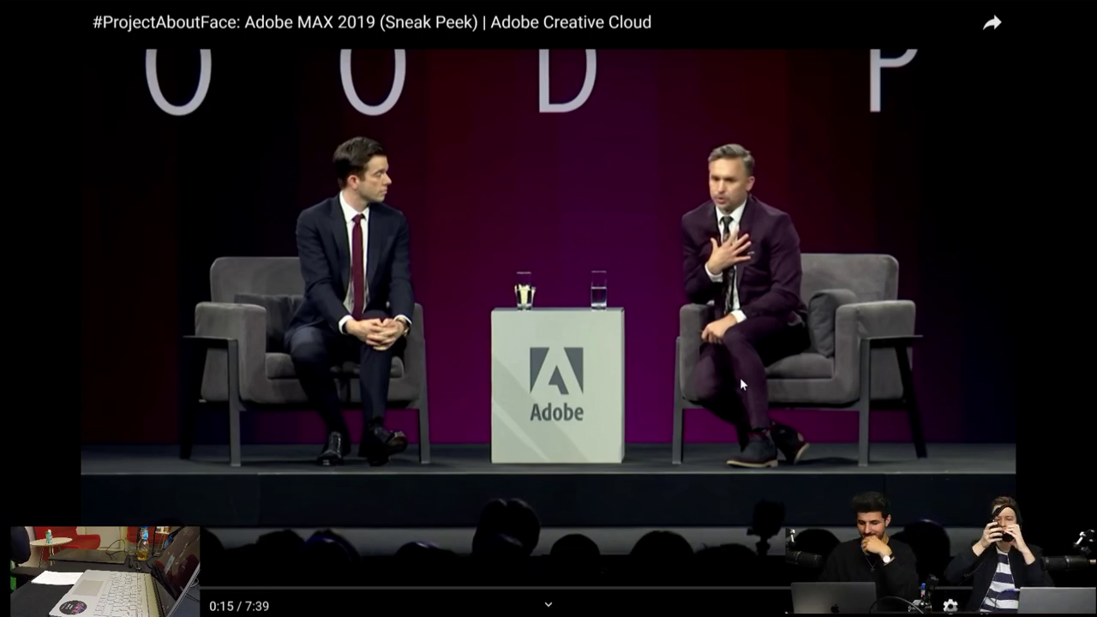
Resume the sneak peek with Space and let it run past 1:09.
key("space")
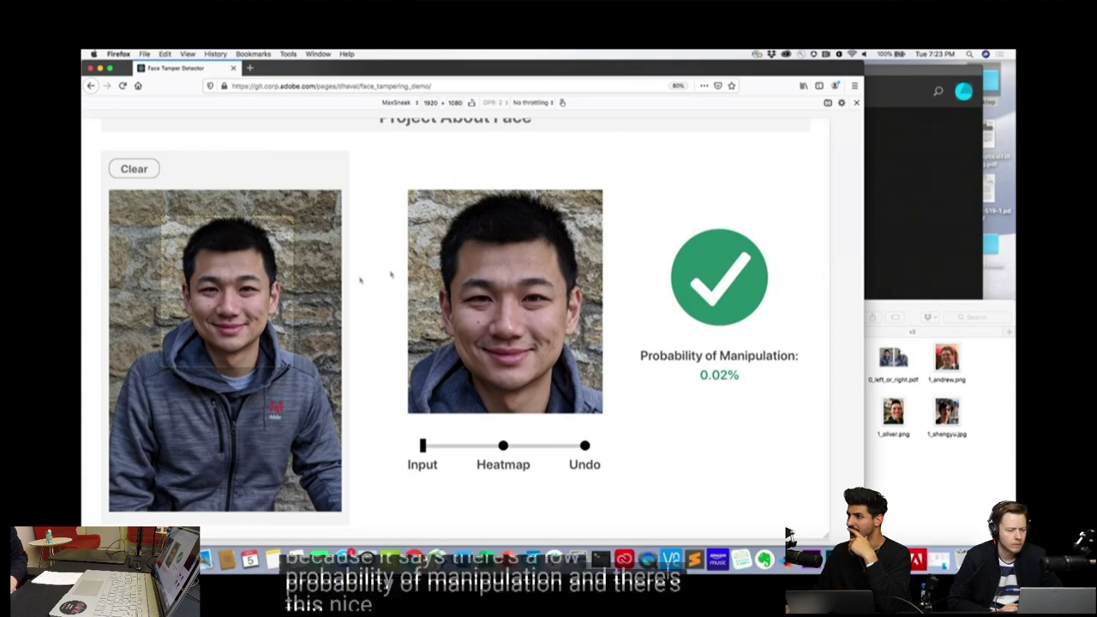
Click and drag within the window while the sneak peek reaches the Face-Aware Liquify portrait edit.
left_click(111, 164)
left_click(981, 304)
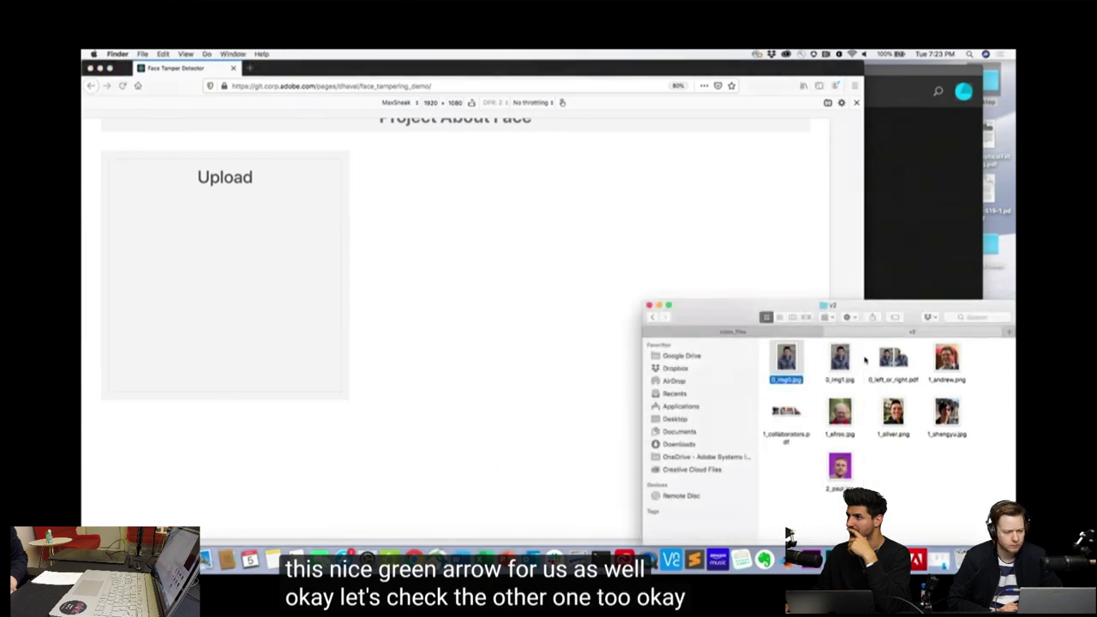
left_click_drag(845, 370, 214, 266)
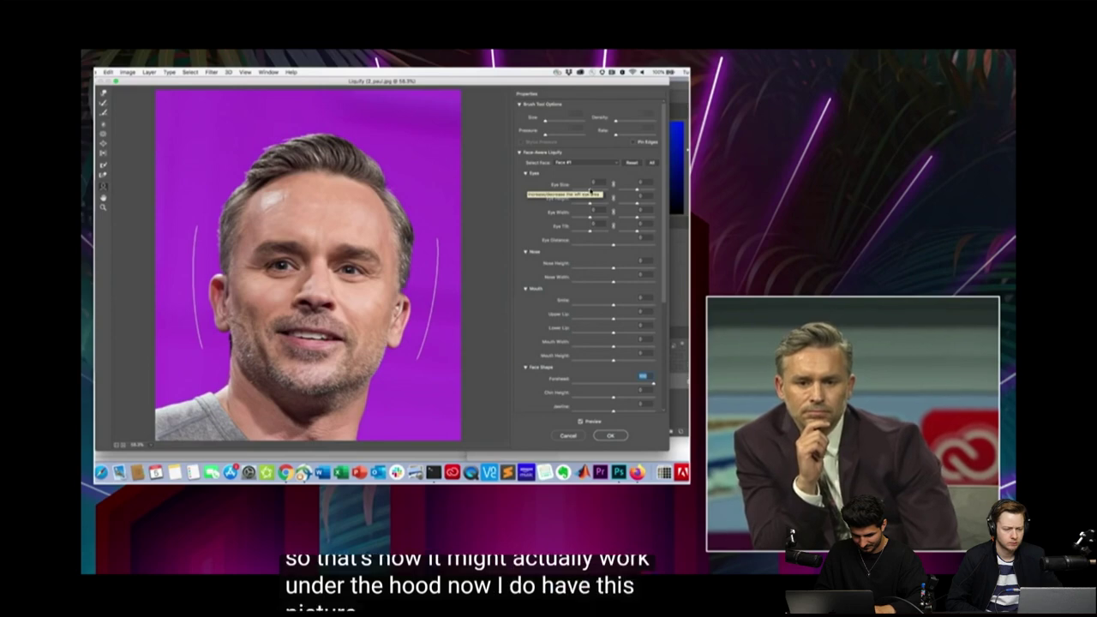
Drag across the player as the demo enlarges the eyes and adds a smile.
left_click_drag(575, 190, 590, 195)
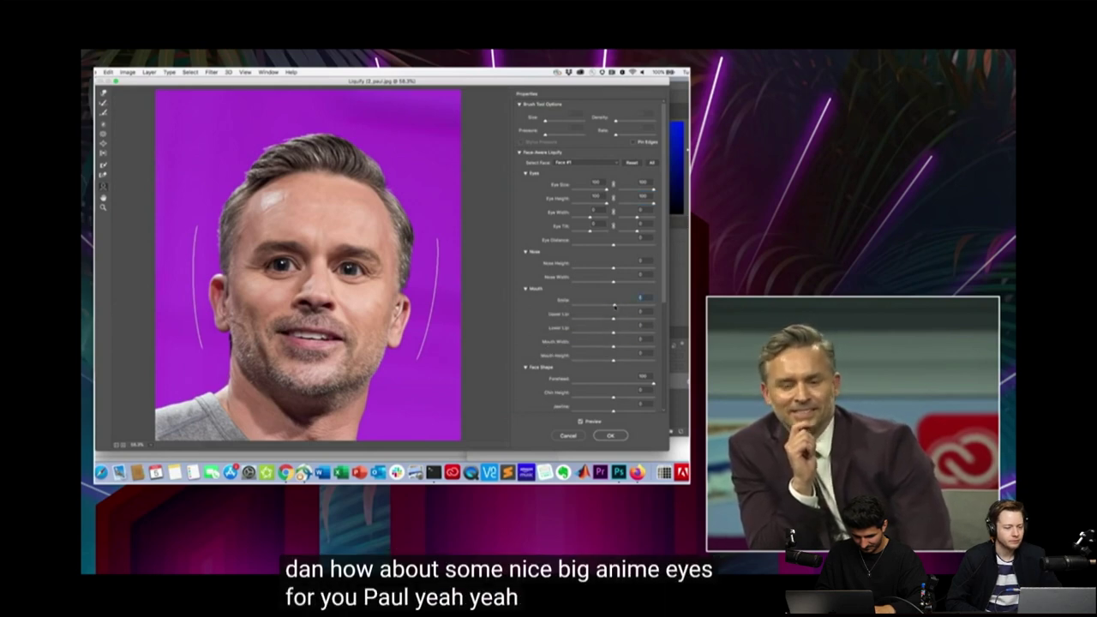
left_click_drag(571, 305, 656, 303)
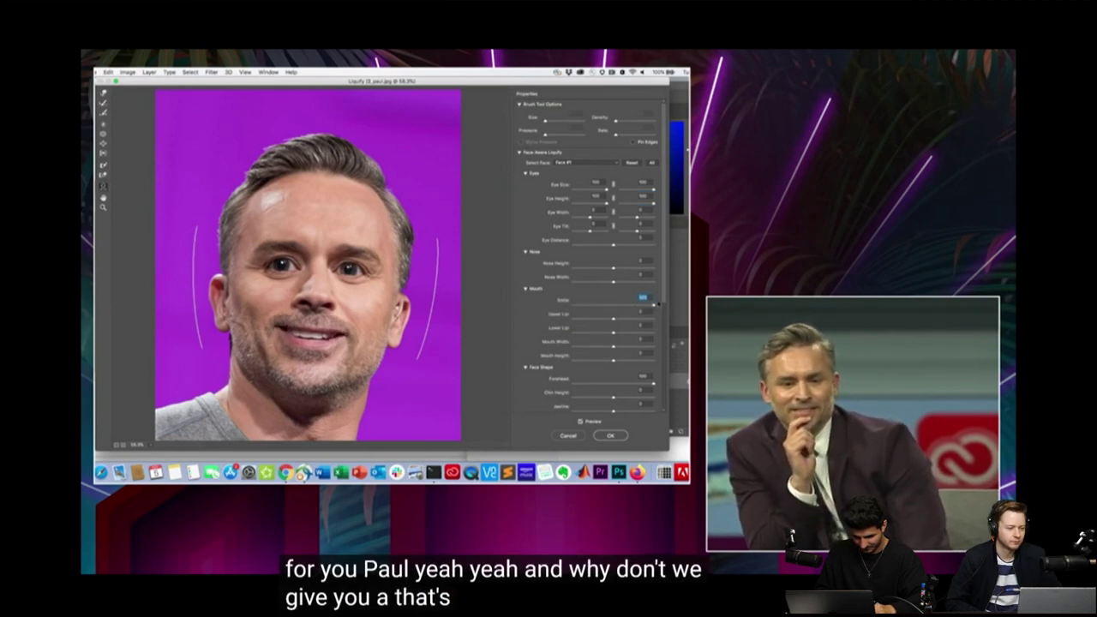
Click through a save dialog and enter '_modified' as the file-name suffix.
left_click(612, 436)
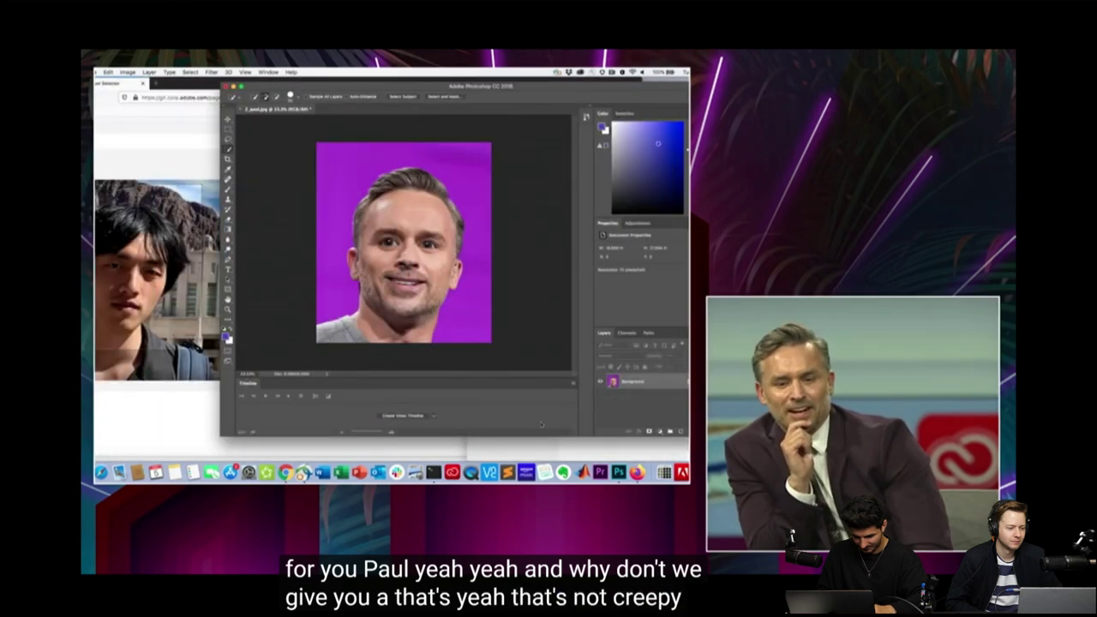
left_click(108, 72)
mouse_move(137, 172)
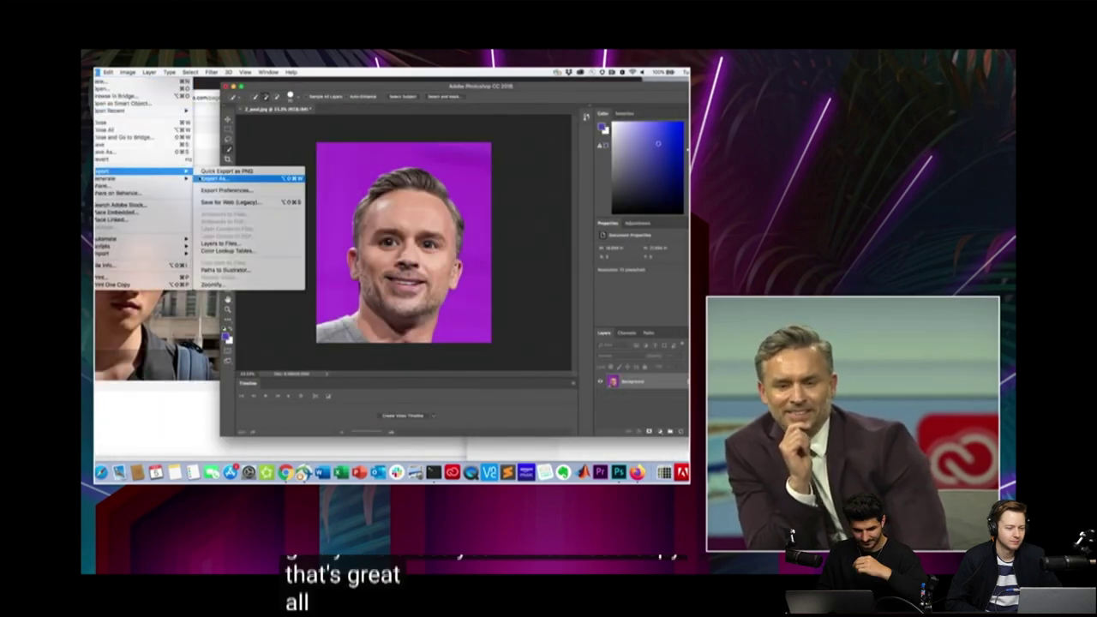
left_click(218, 178)
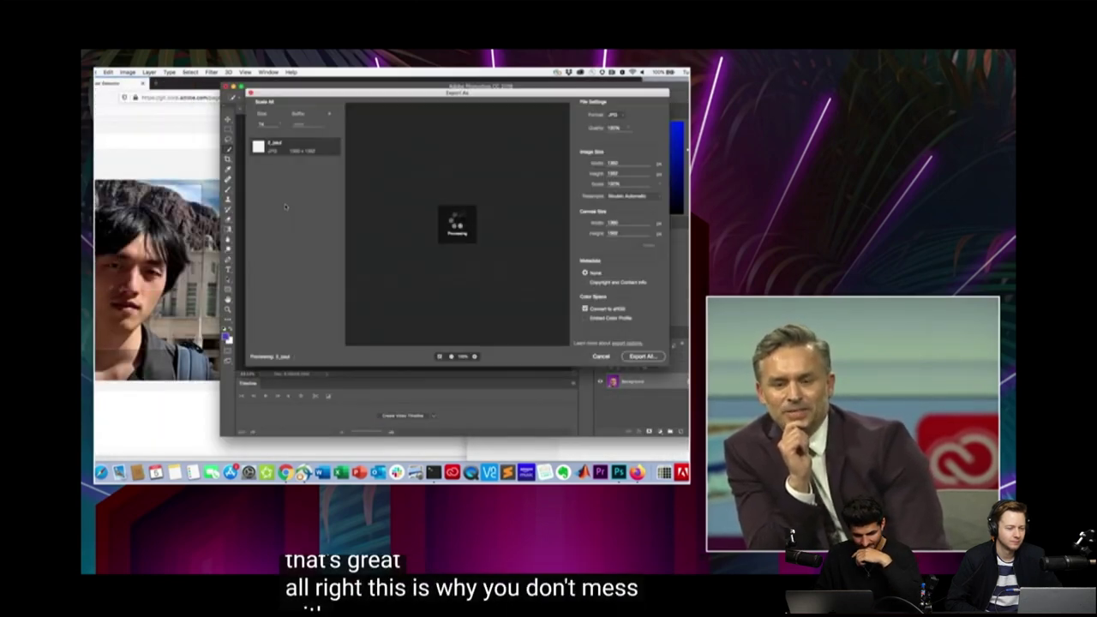
left_click(645, 356)
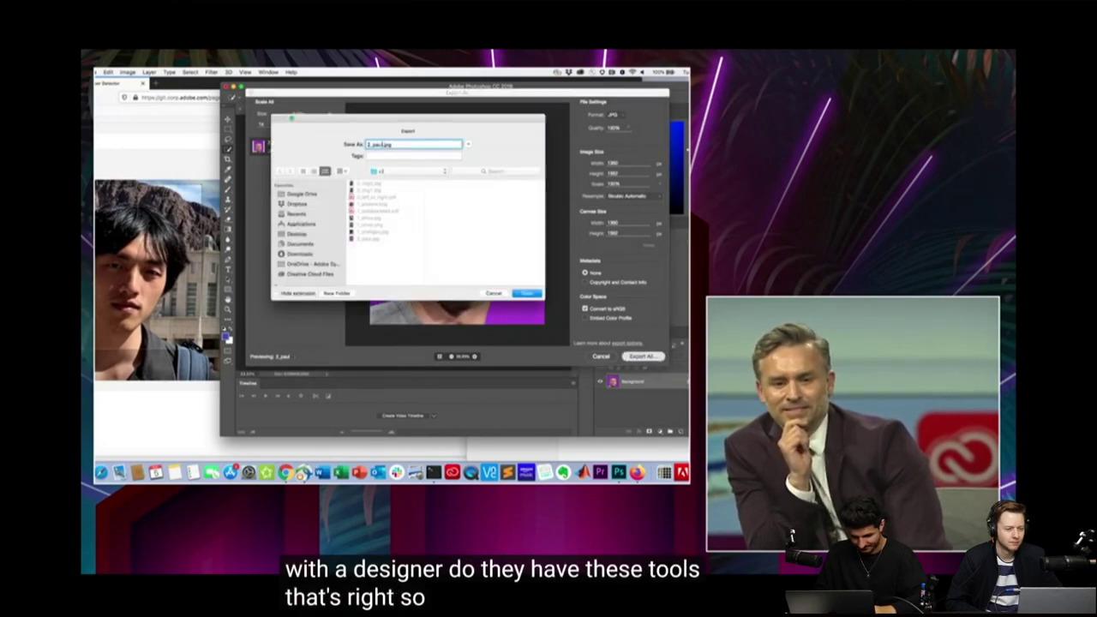
type("_modified")
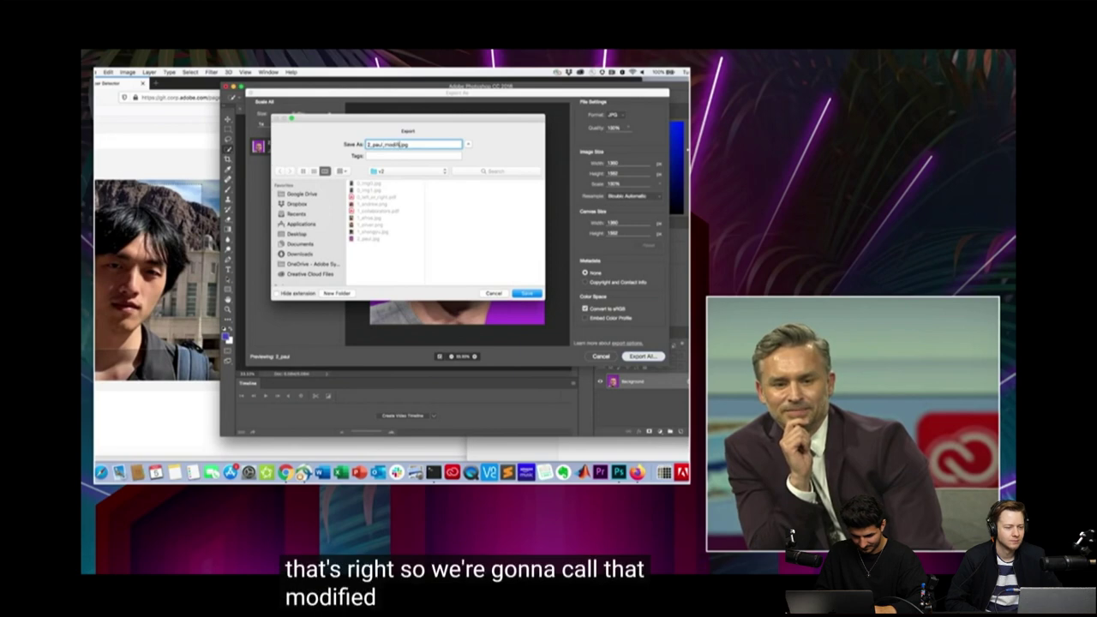
key("Return")
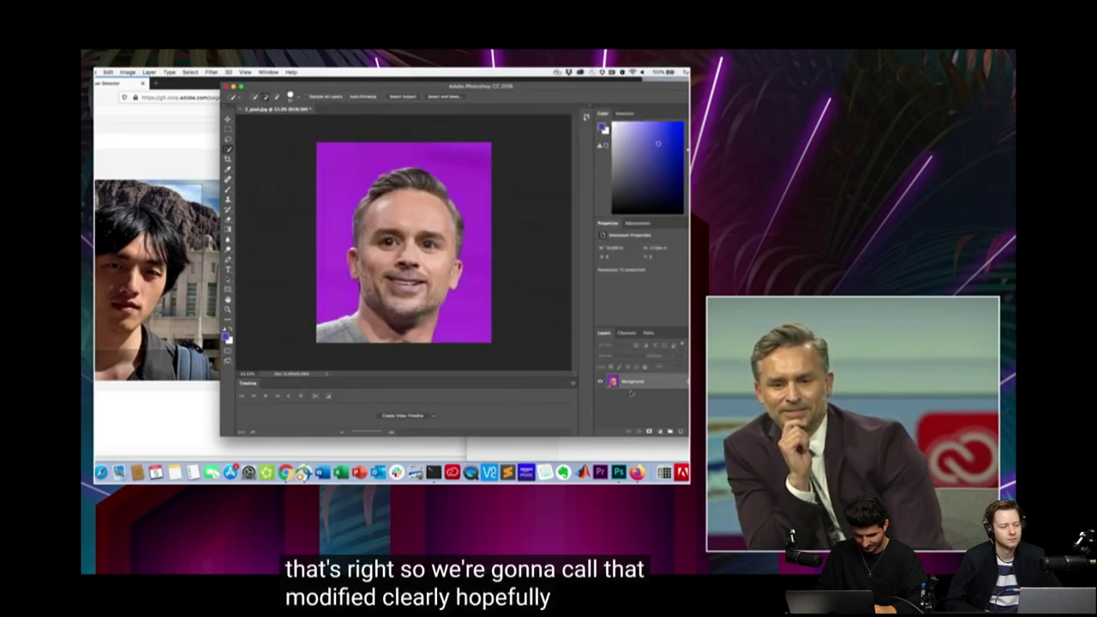
Switch windows with Win+Tab and Win+R while the export demo plays.
key("super+Tab")
key("super+r")
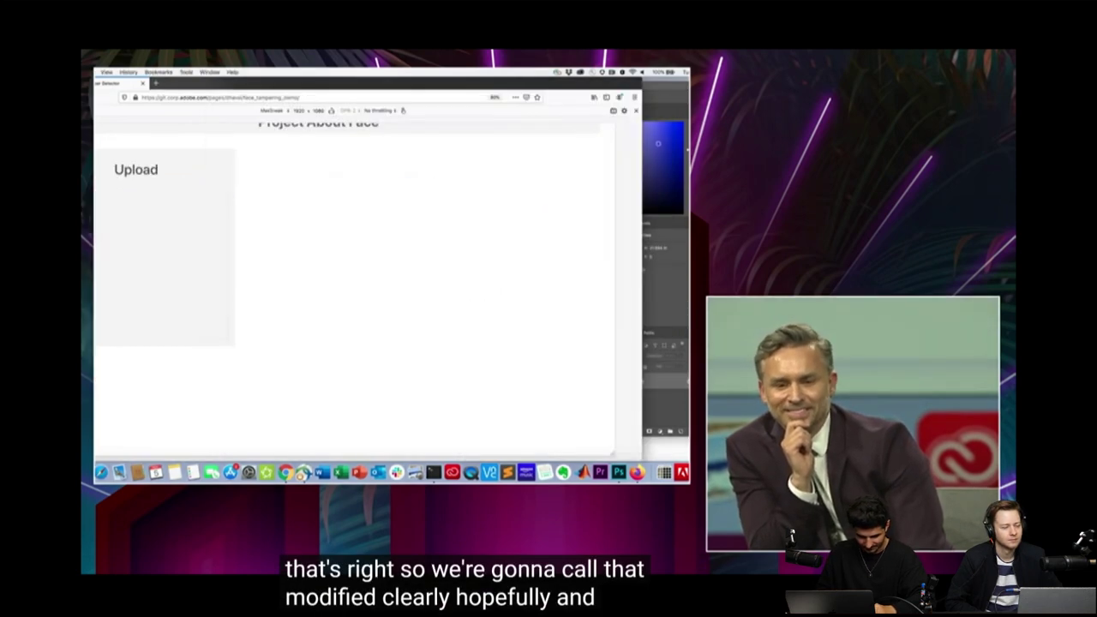
key("super+Tab")
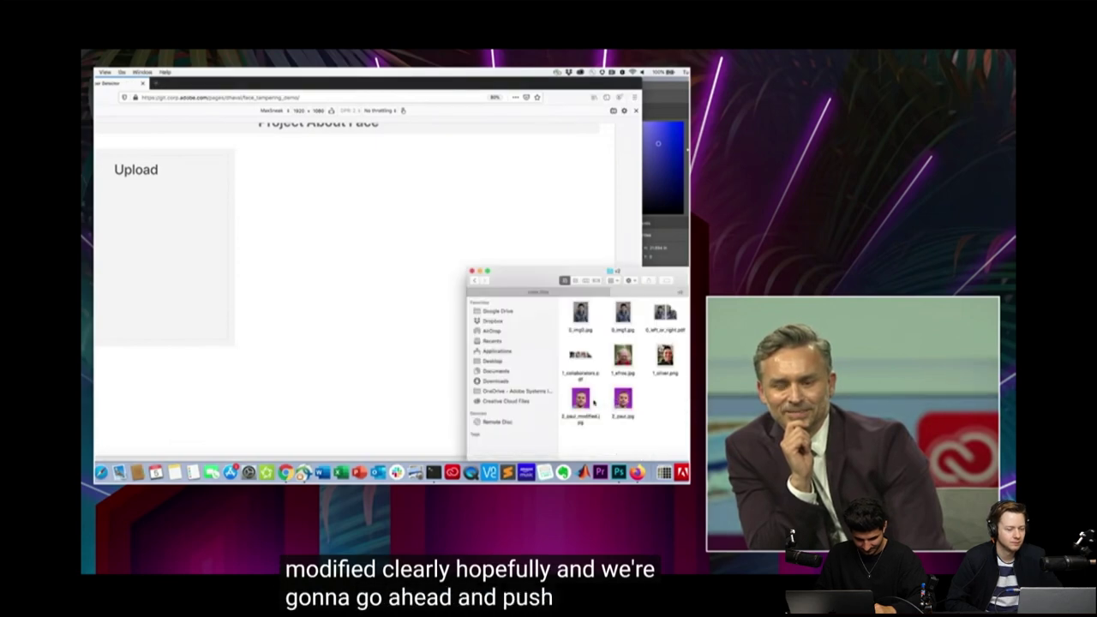
Drag and click in the player as the sneak peek plays to 6:51 of 7:39.
left_click_drag(589, 402, 107, 194)
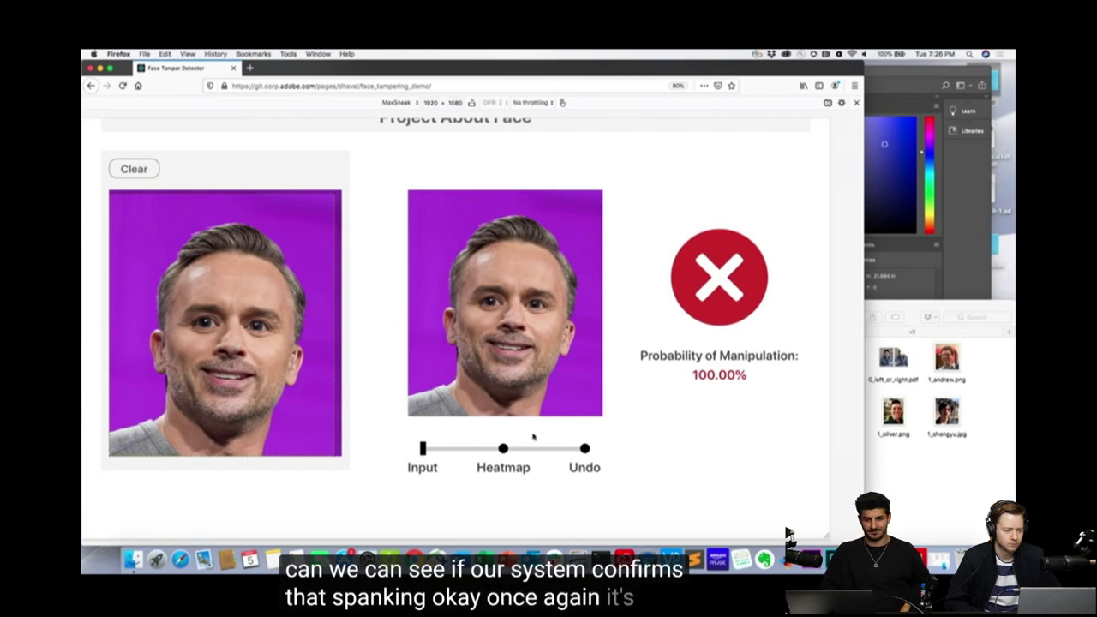
left_click(515, 469)
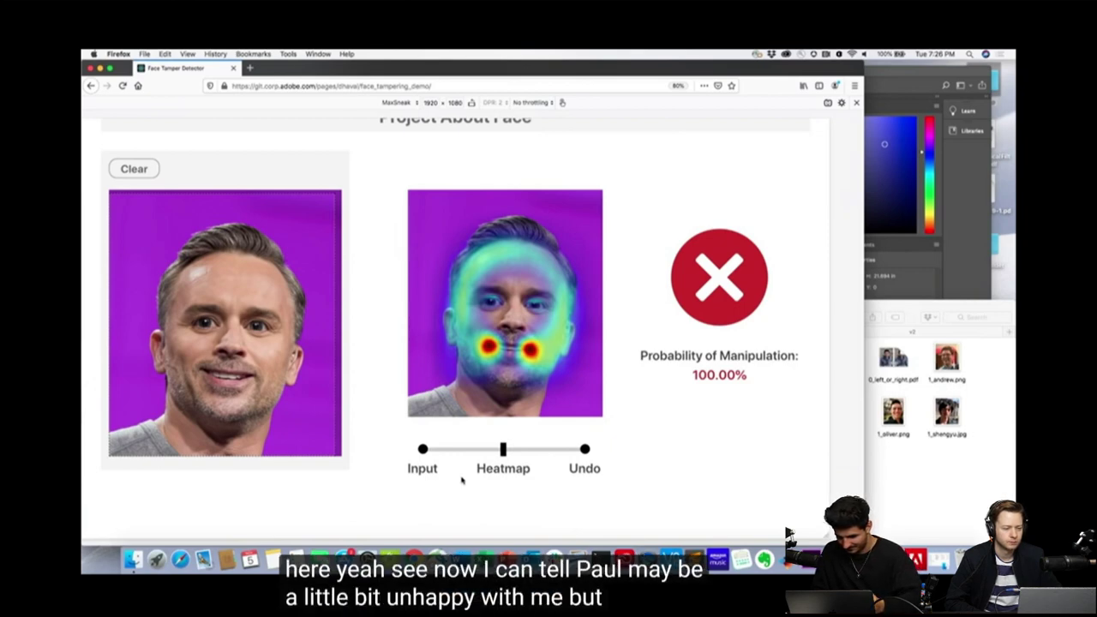
left_click(432, 471)
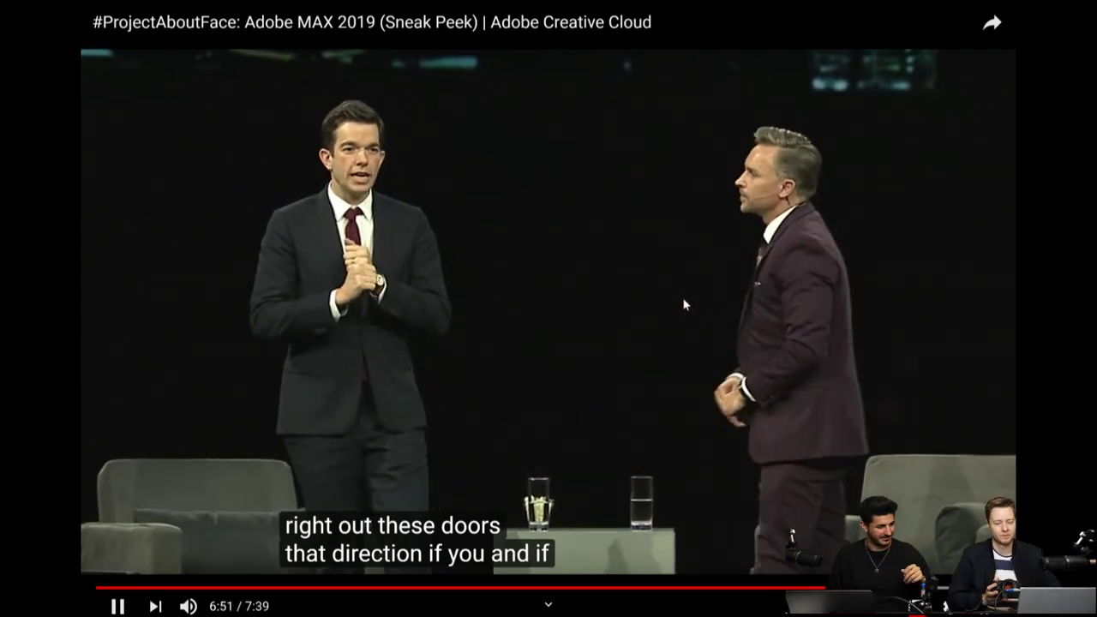
Pause the #ProjectAboutFace sneak peek video at 6:52 of 7:39.
left_click(683, 305)
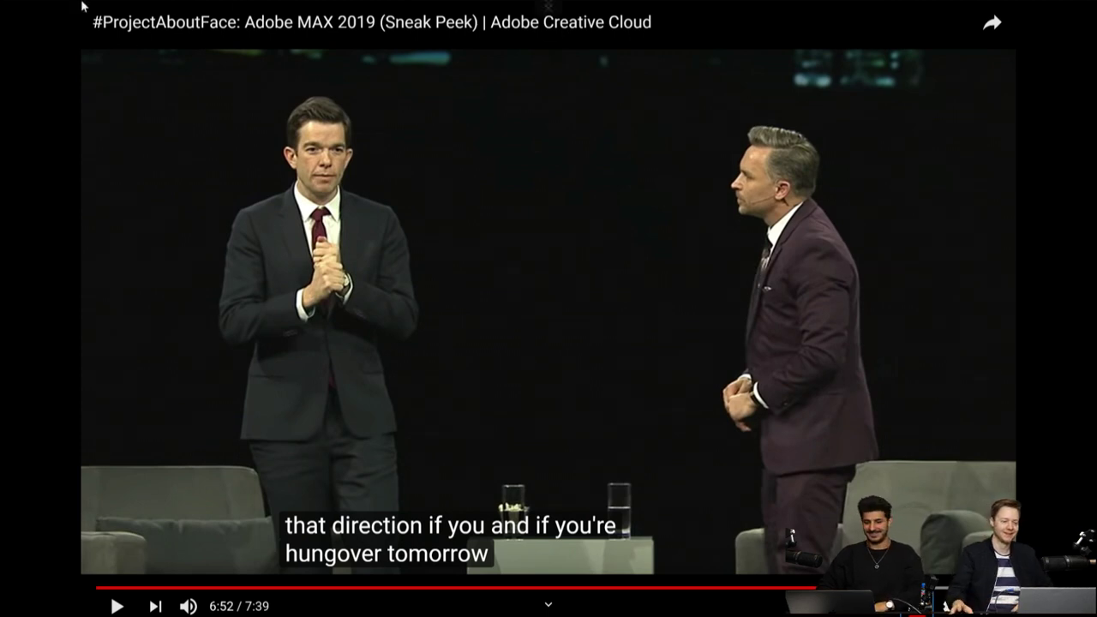
Exit fullscreen and minimize Chrome to reveal Photoshop's home screen with recent files.
key("Escape")
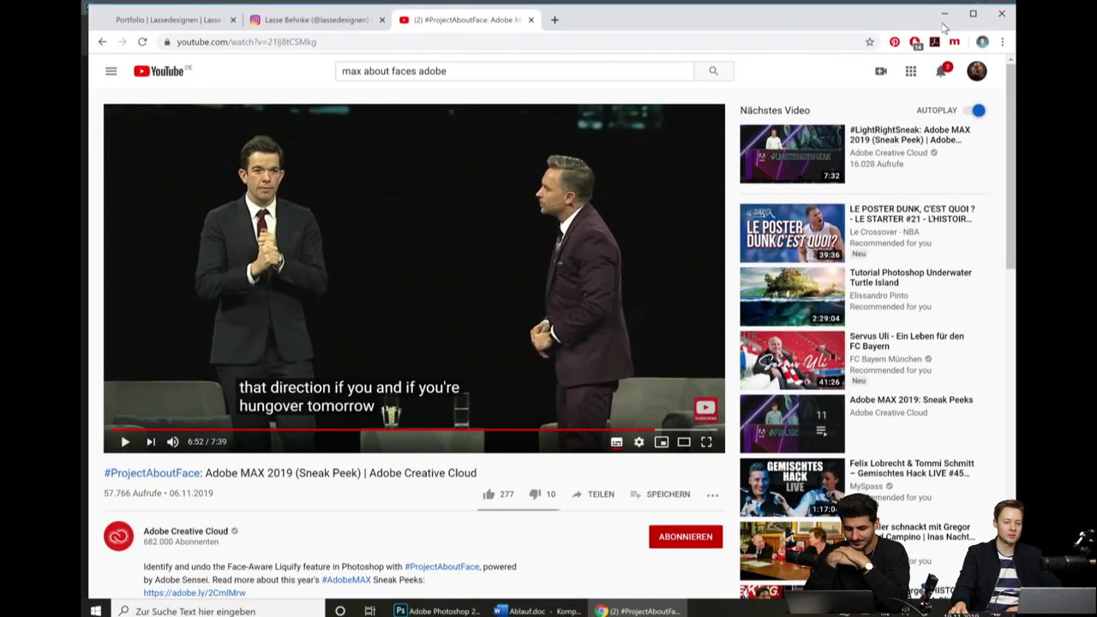
left_click(946, 9)
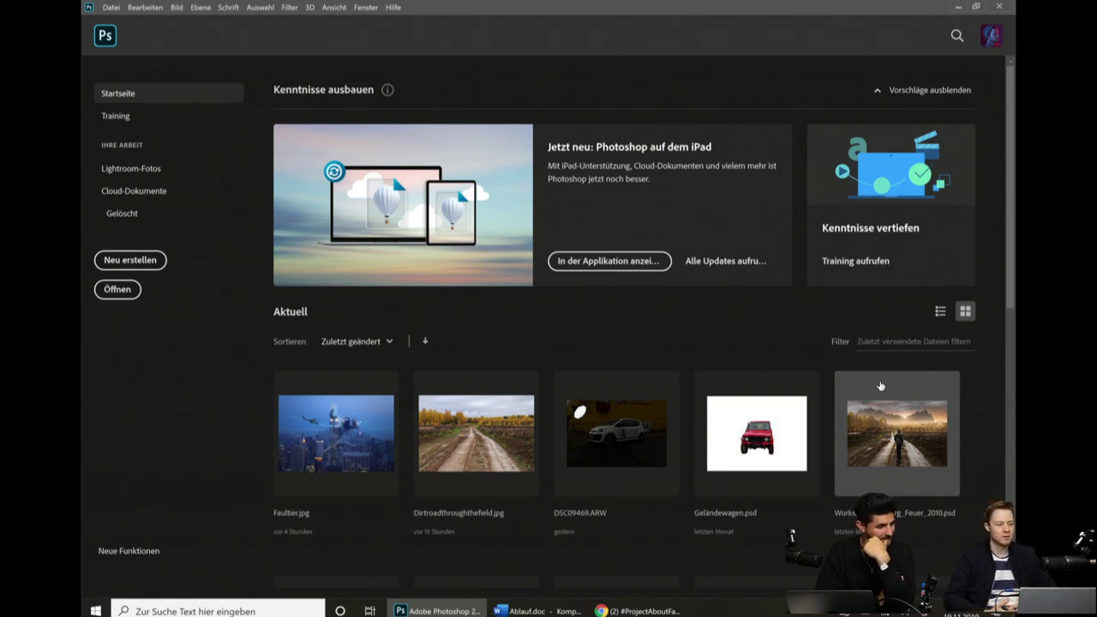
Create a new 6000 × 4000 px, 300 ppi document with the width unit left on Pixel.
left_click(112, 8)
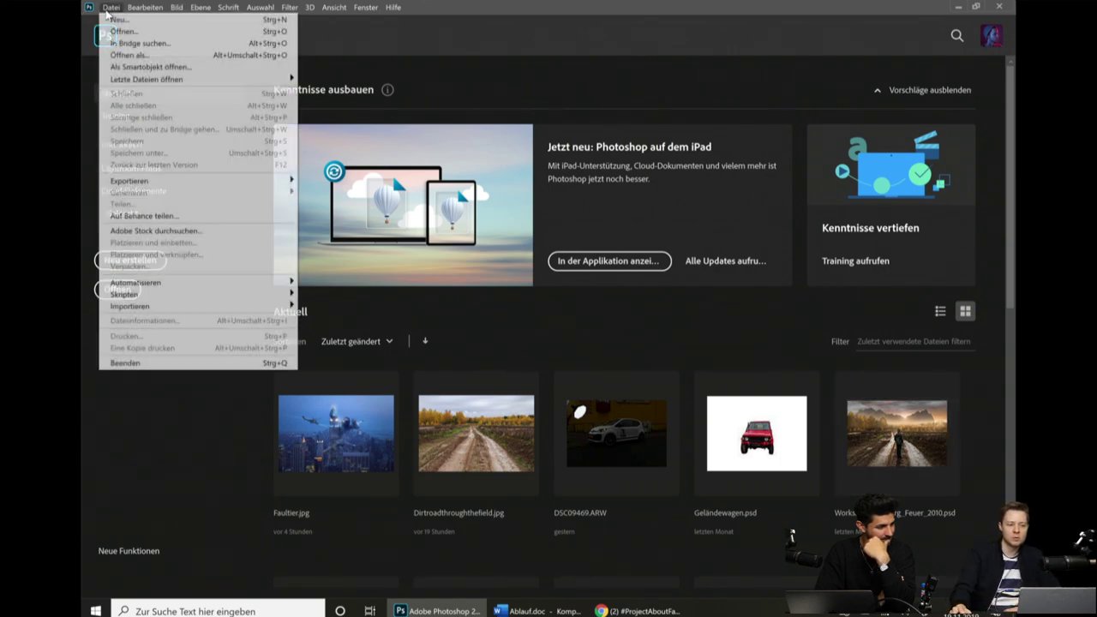
left_click(125, 21)
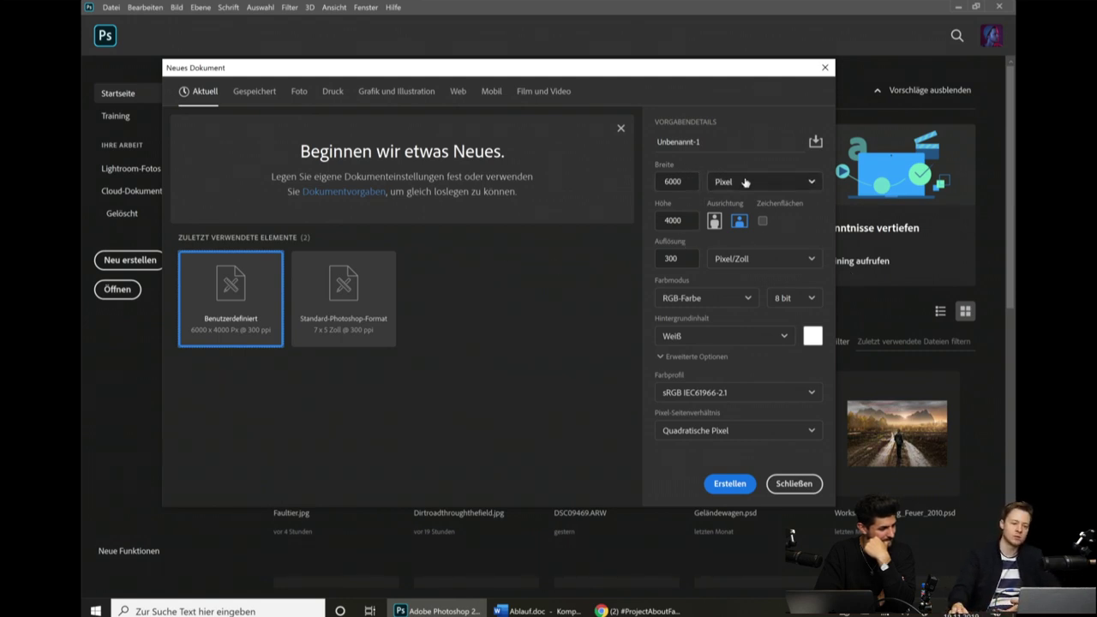
left_click(782, 180)
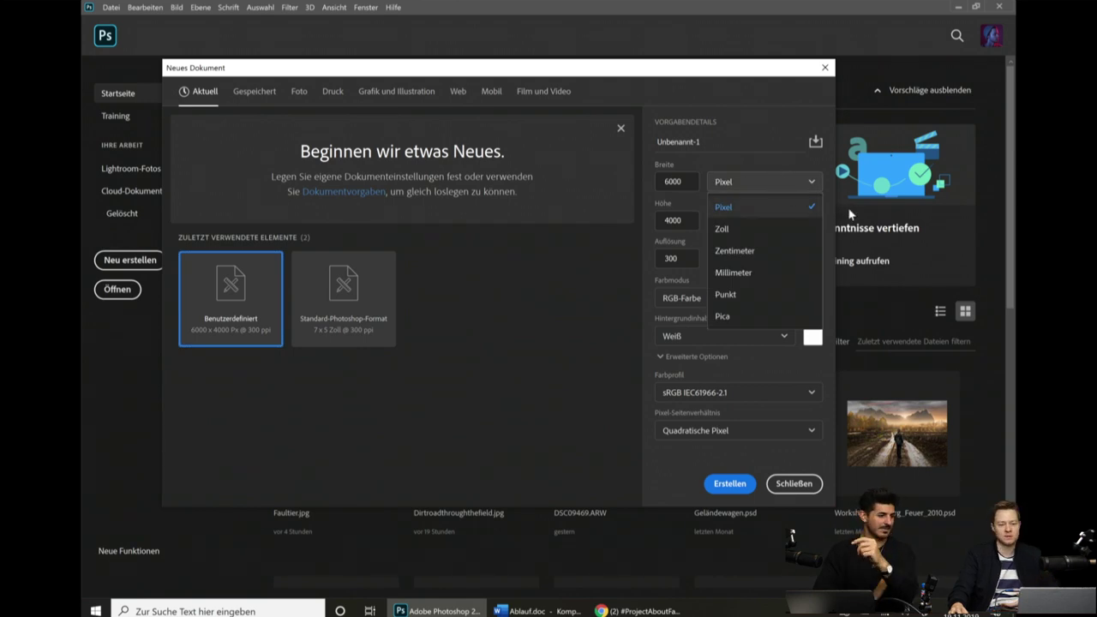
left_click(778, 183)
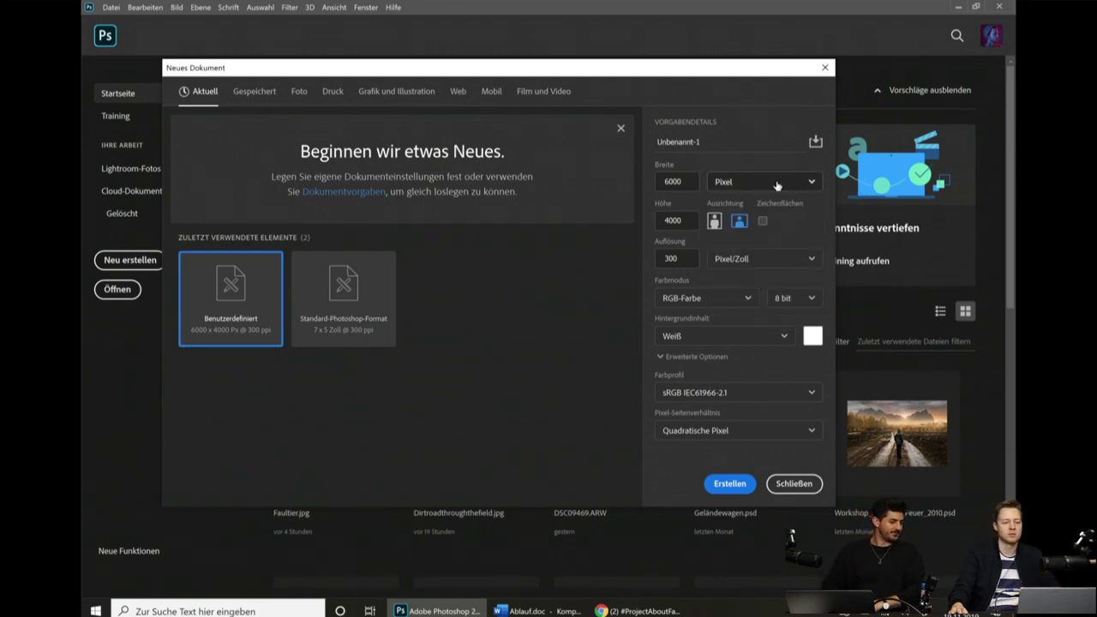
left_click(765, 183)
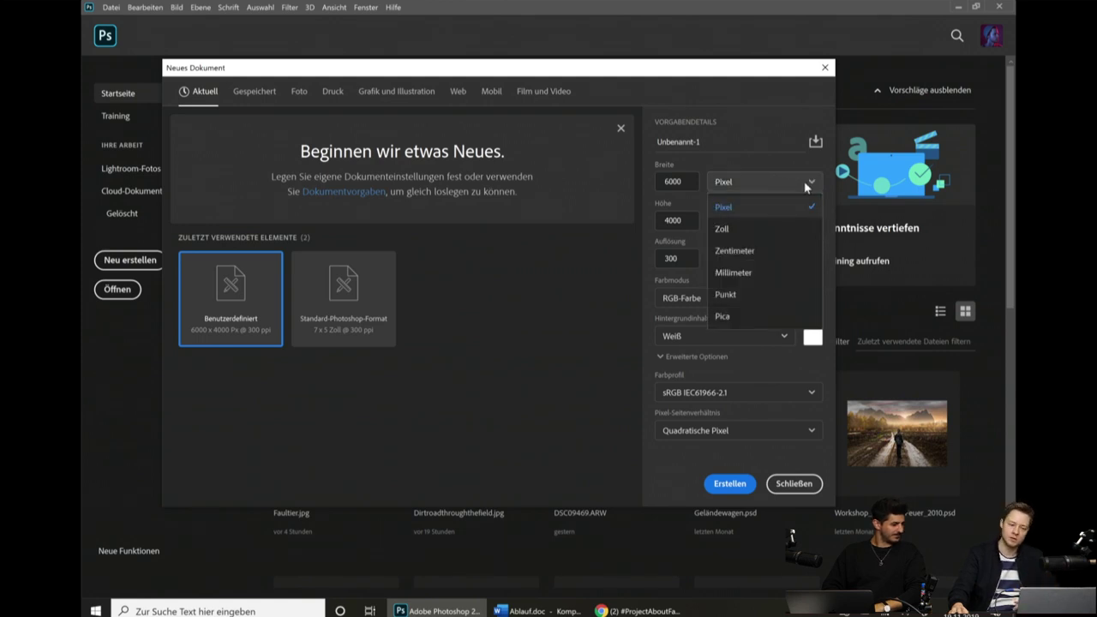
left_click(797, 183)
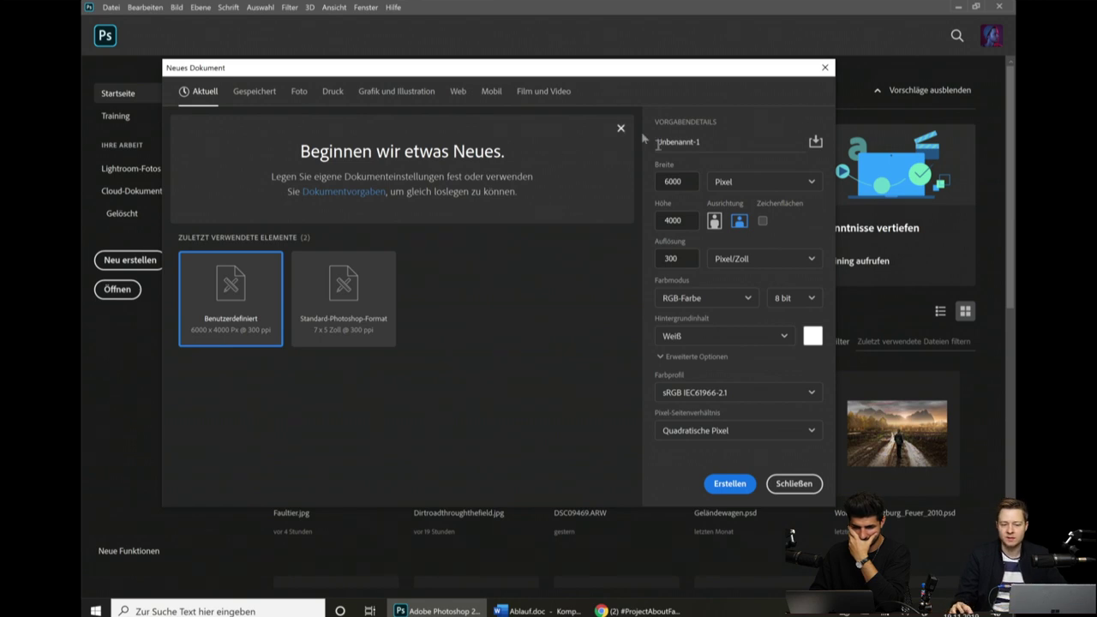
left_click(810, 180)
left_click(810, 182)
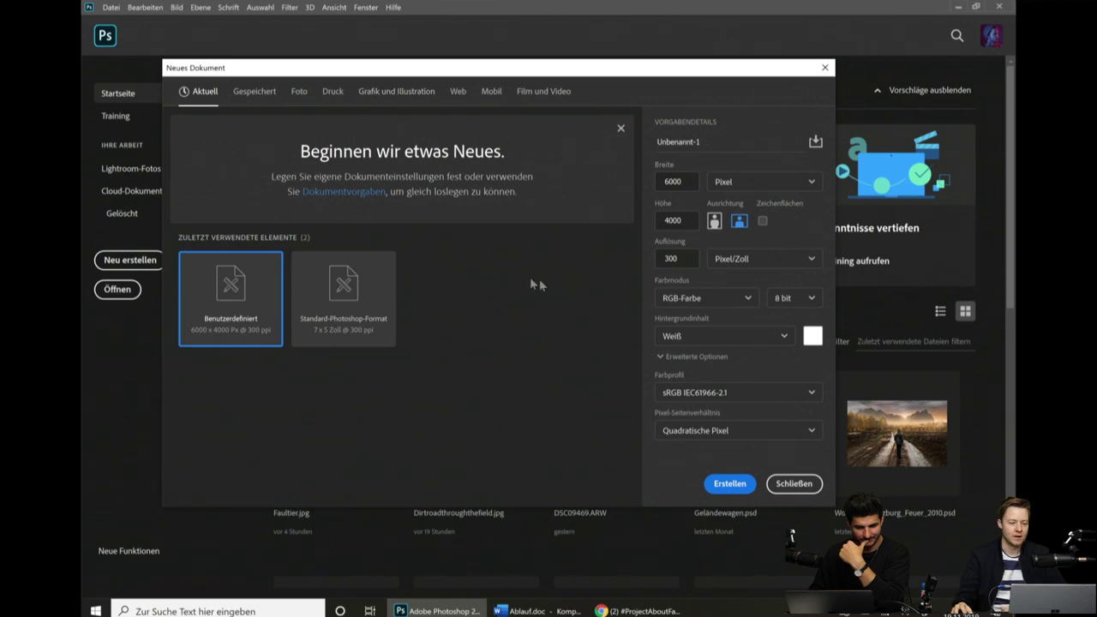
left_click(730, 483)
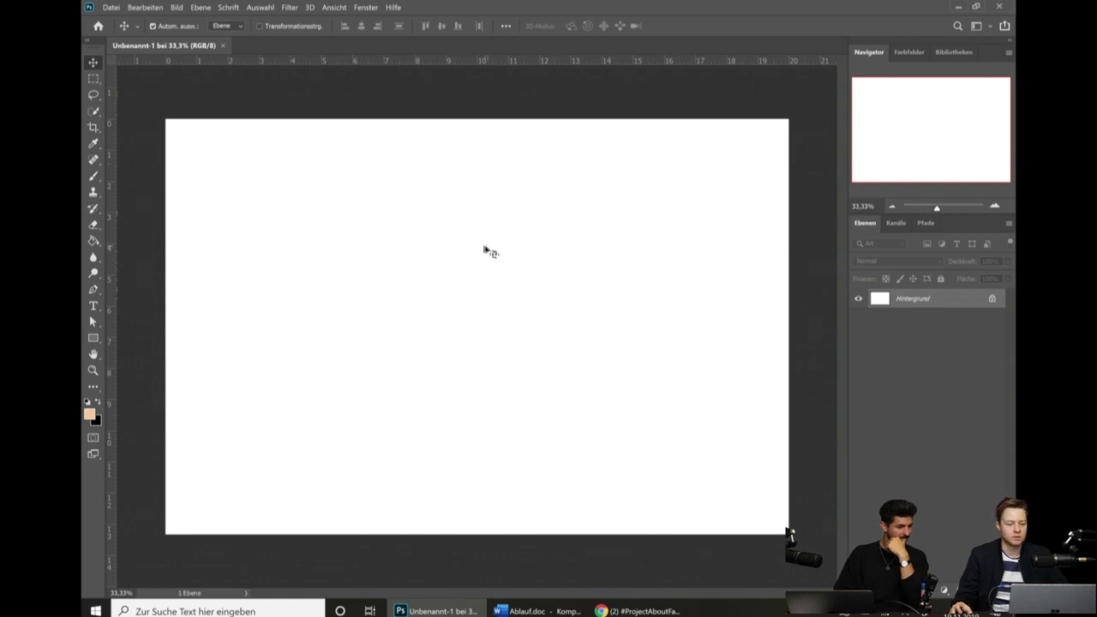
Close Unbenannt-1 and minimize Photoshop to show the Windows desktop.
left_click(222, 46)
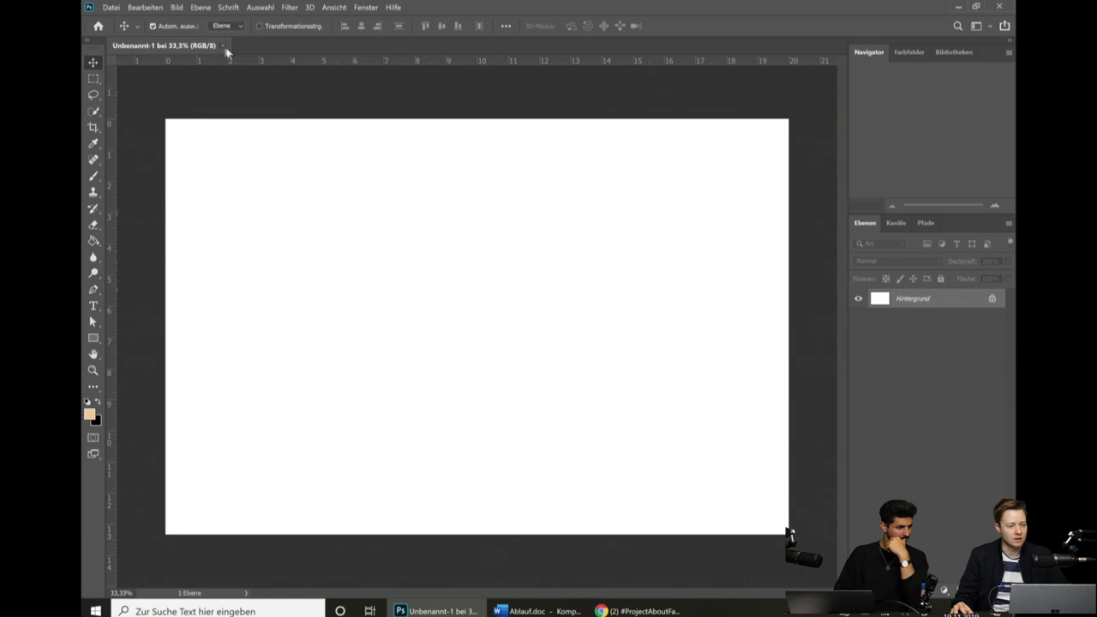
key("super+d")
Drag Faultier.jpg from the Adobe LIVE folder into Photoshop to open it.
double_click(117, 213)
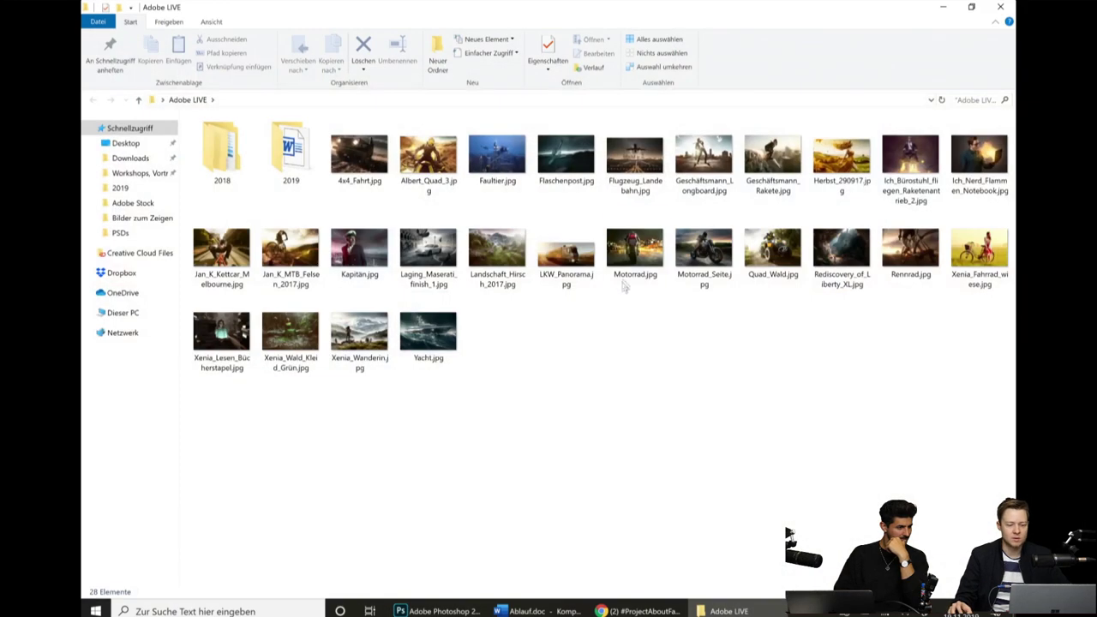
left_click_drag(497, 154, 433, 605)
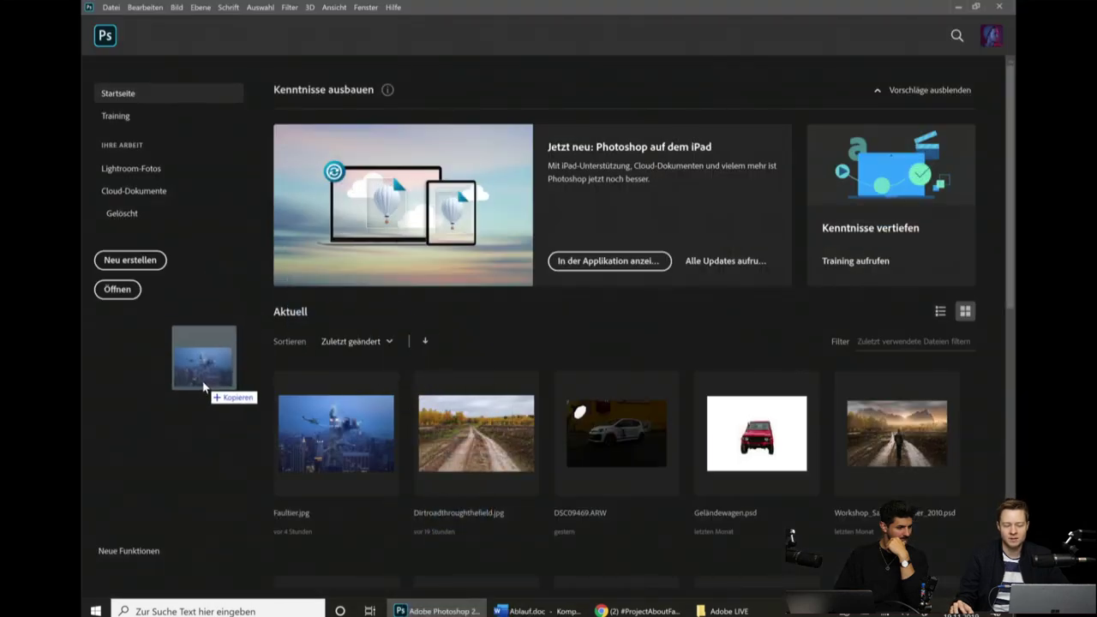
left_click_drag(433, 605, 233, 391)
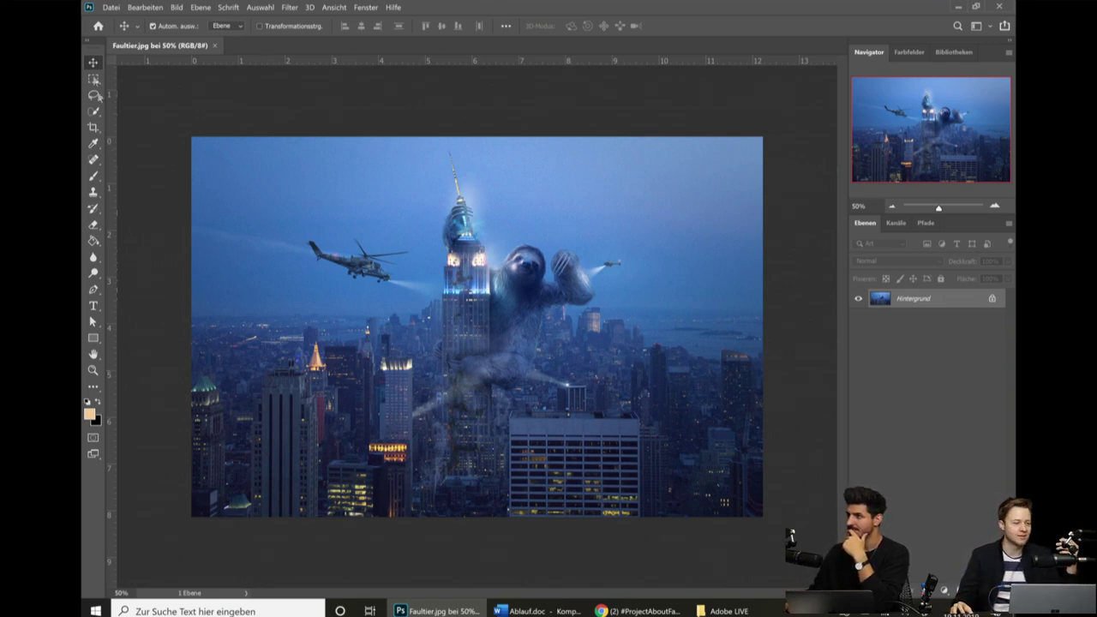
left_click(115, 8)
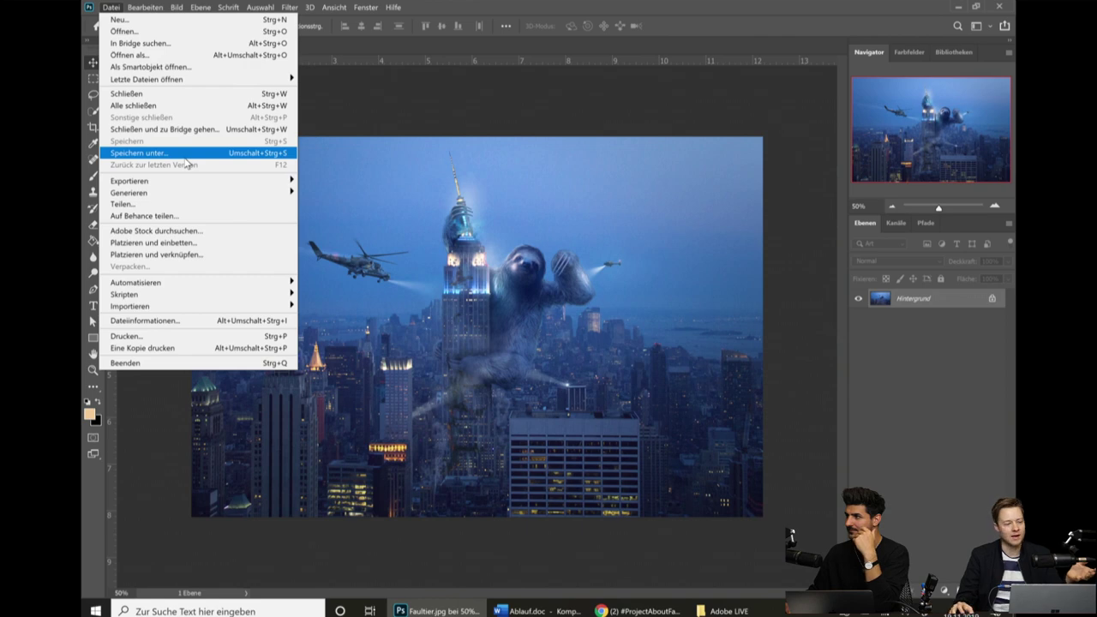
left_click(185, 156)
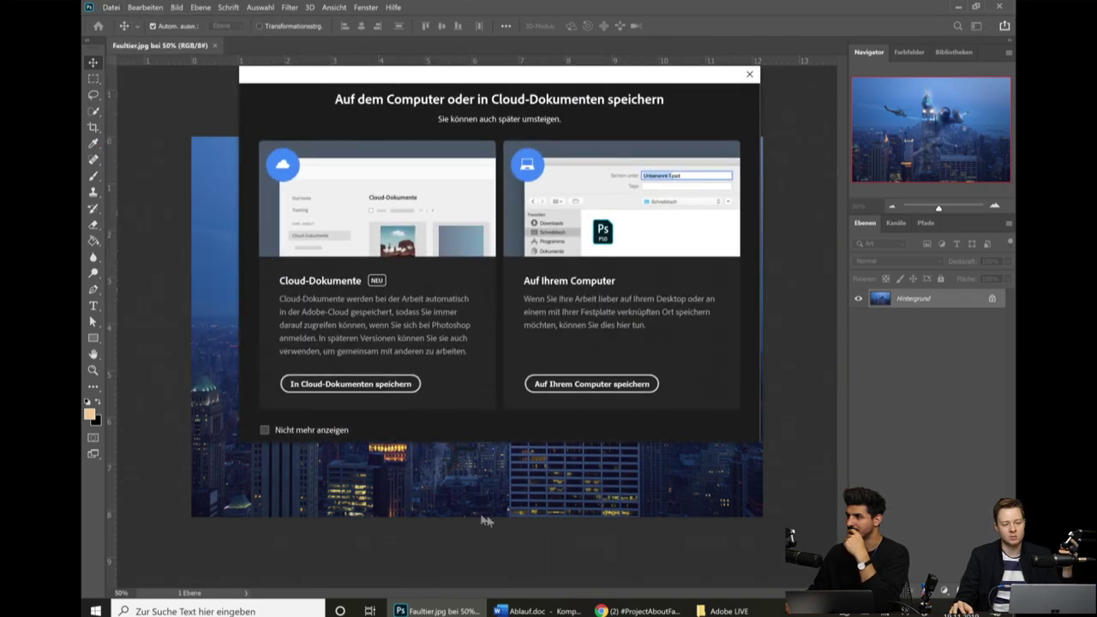
left_click(587, 384)
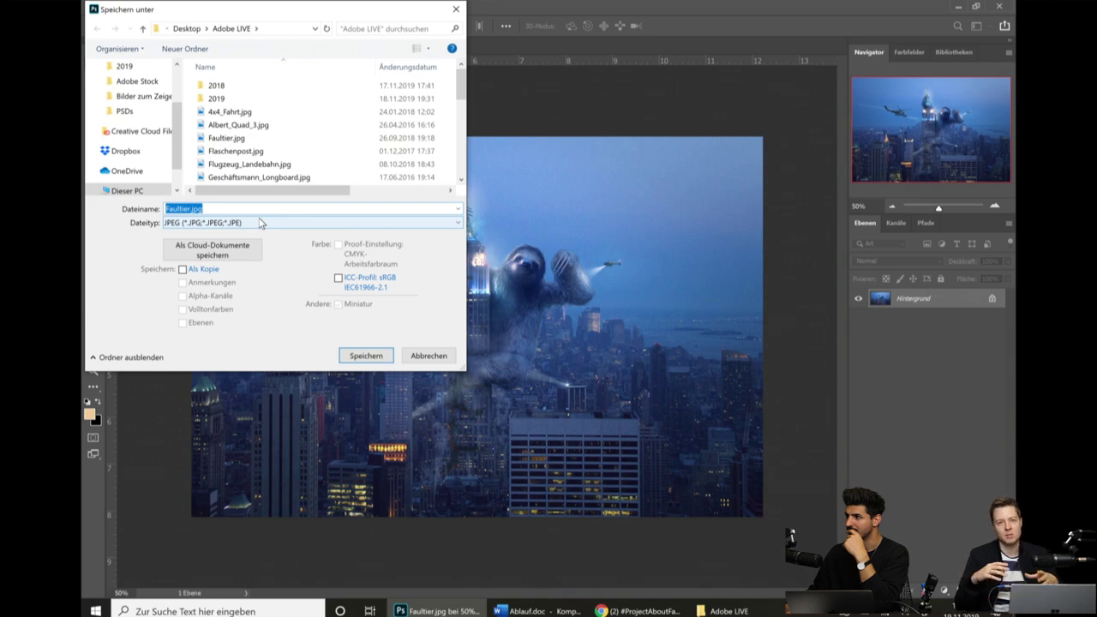
left_click(262, 223)
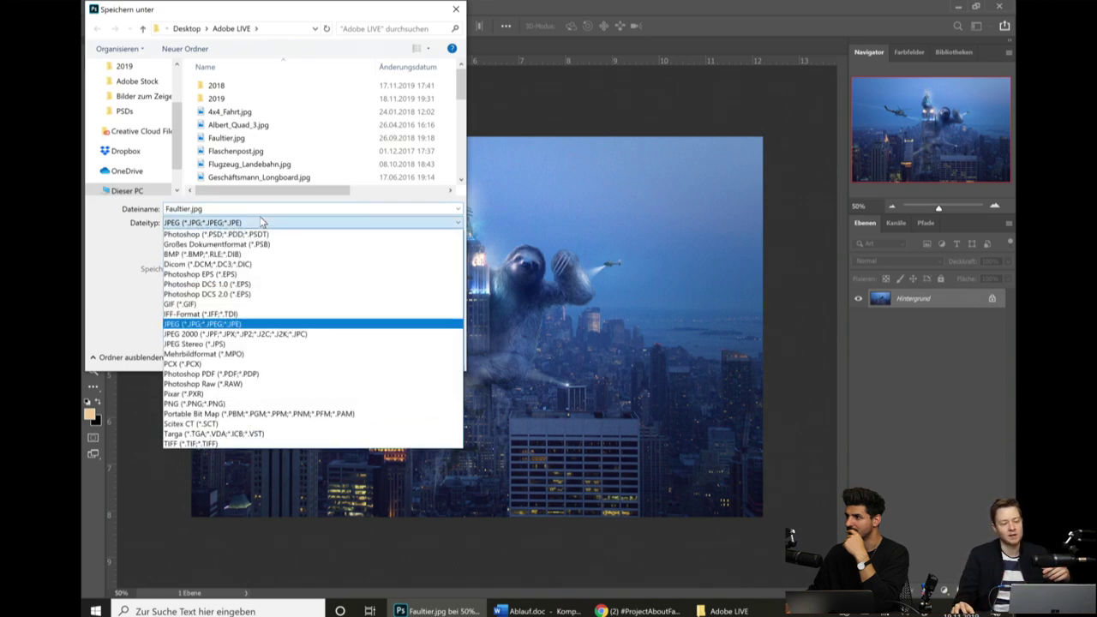
left_click(249, 234)
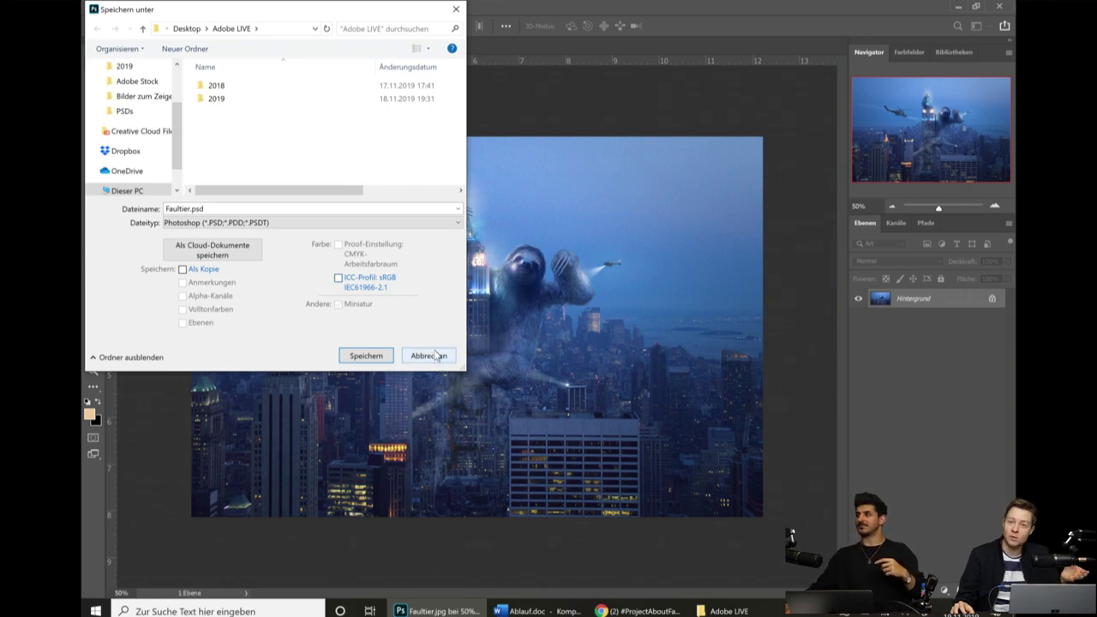
left_click(435, 355)
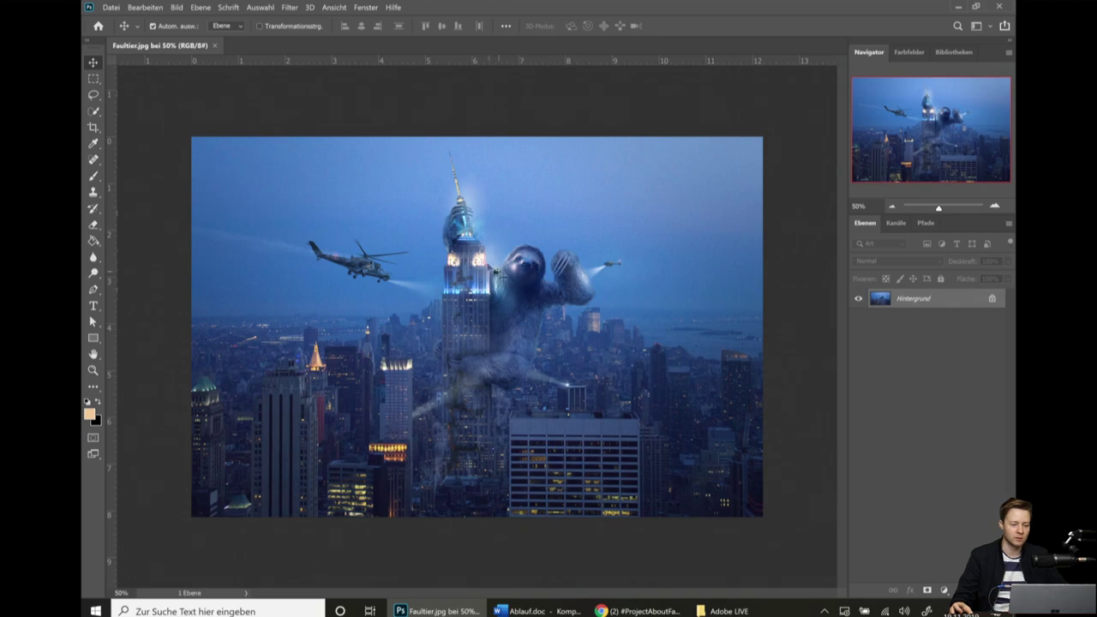
Zoom in and out on the sloth with the mouse wheel.
scroll(510, 267, "up", 1)
scroll(523, 253, "up", 1)
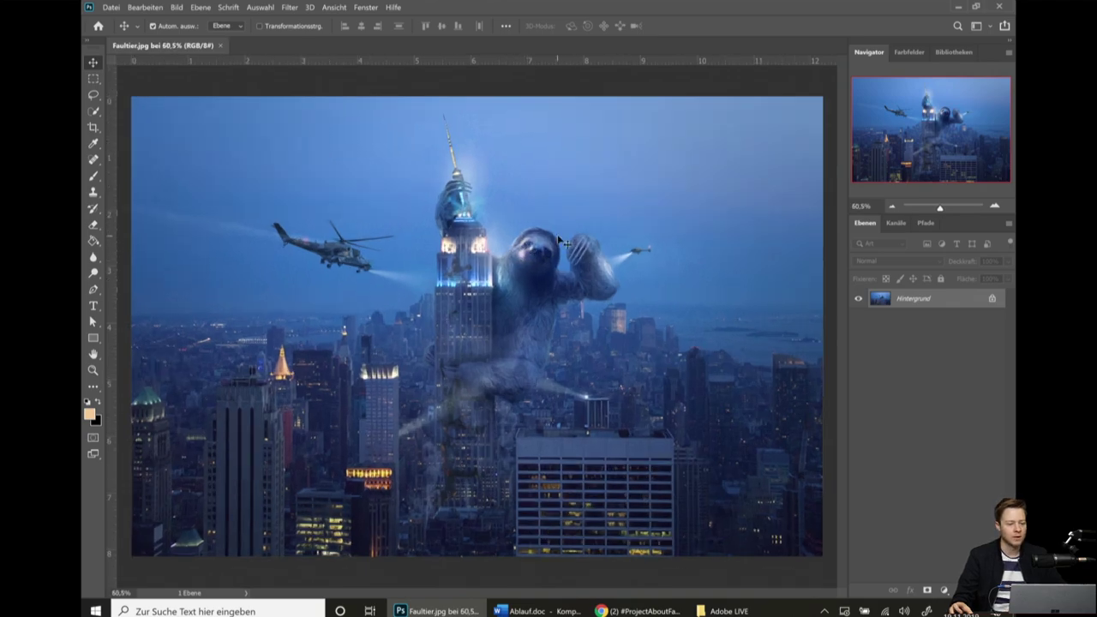
scroll(566, 246, "up", 1)
scroll(567, 259, "up", 2)
scroll(557, 265, "up", 2)
scroll(549, 283, "up", 2)
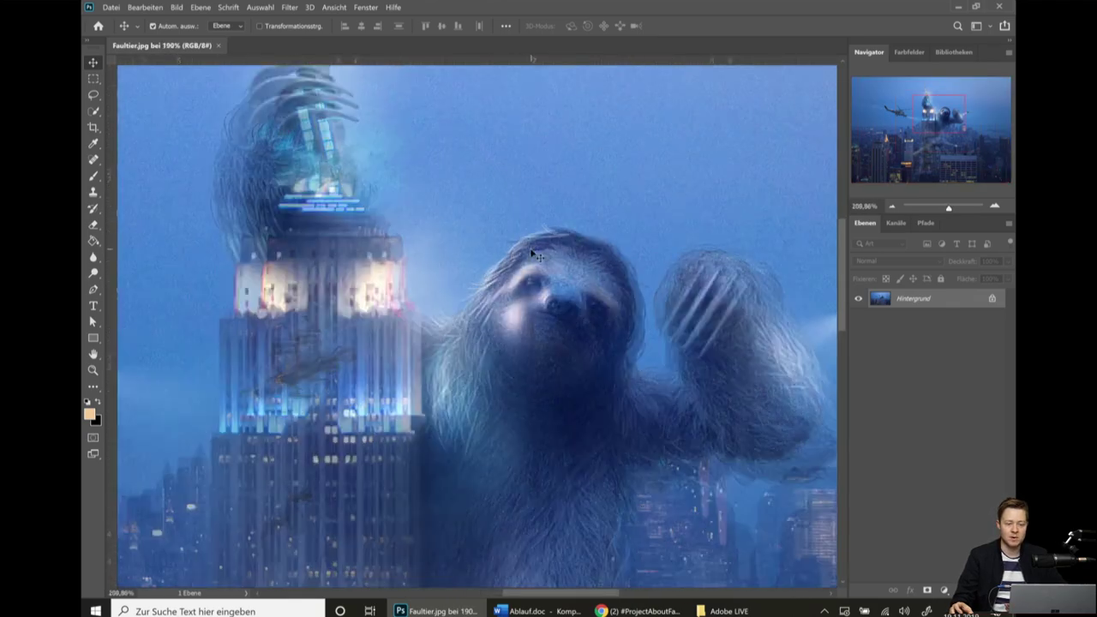
scroll(541, 300, "up", 3)
scroll(514, 326, "down", 3)
scroll(463, 352, "down", 1)
scroll(411, 377, "down", 1)
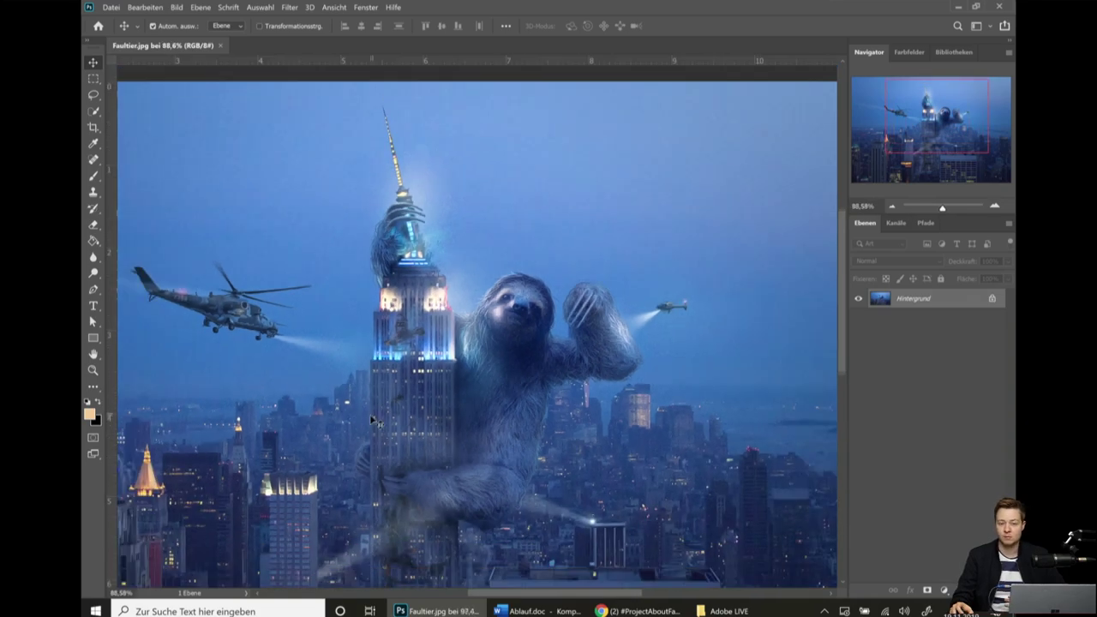
scroll(370, 403, "up", 1)
scroll(369, 402, "down", 1)
scroll(370, 399, "down", 2)
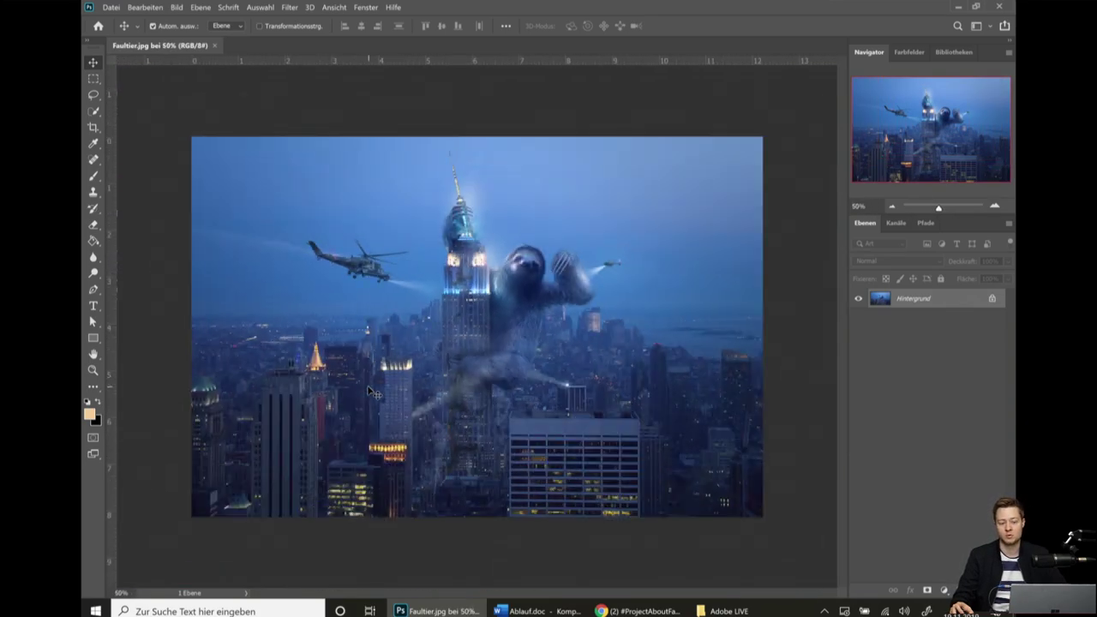
scroll(371, 394, "up", 1)
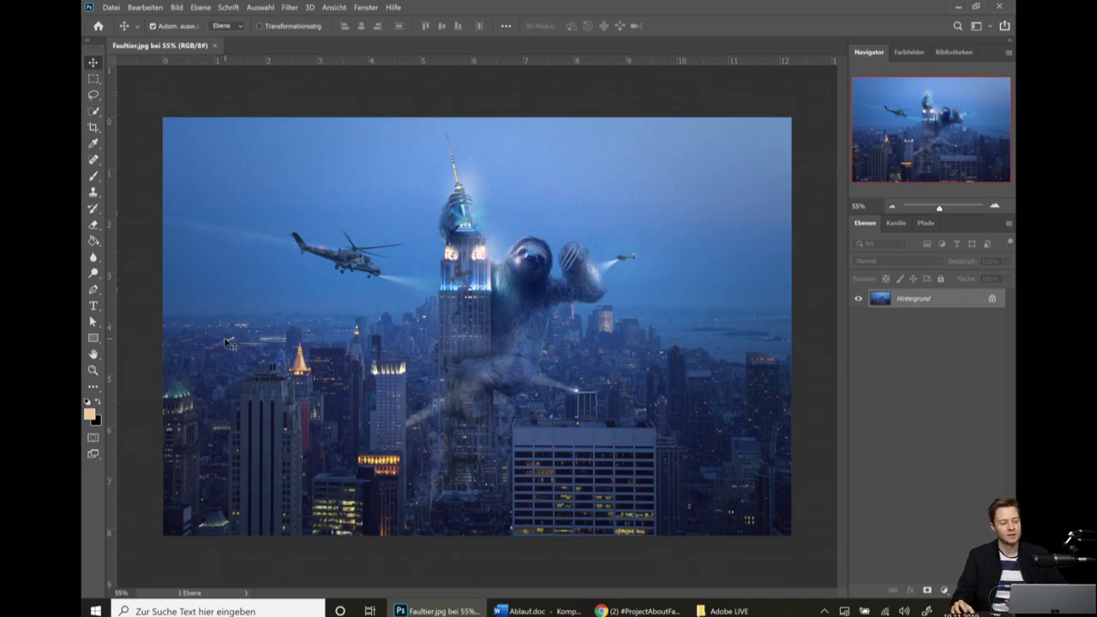
With the Zoom tool set to magnify, zoom in three times on the sloth's face.
left_click(87, 372)
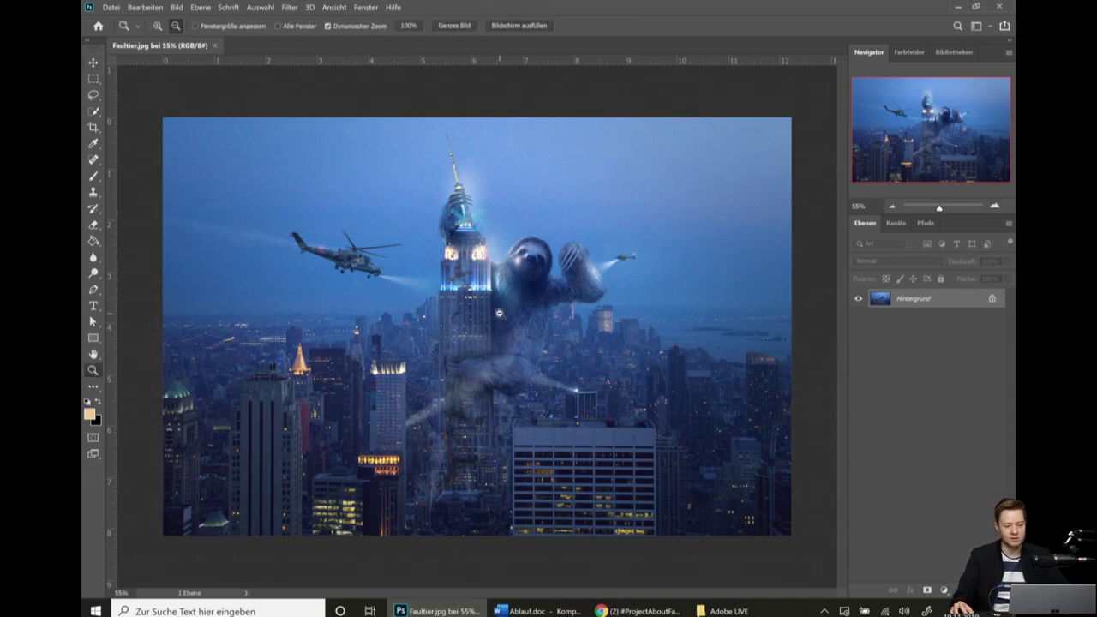
left_click(154, 26)
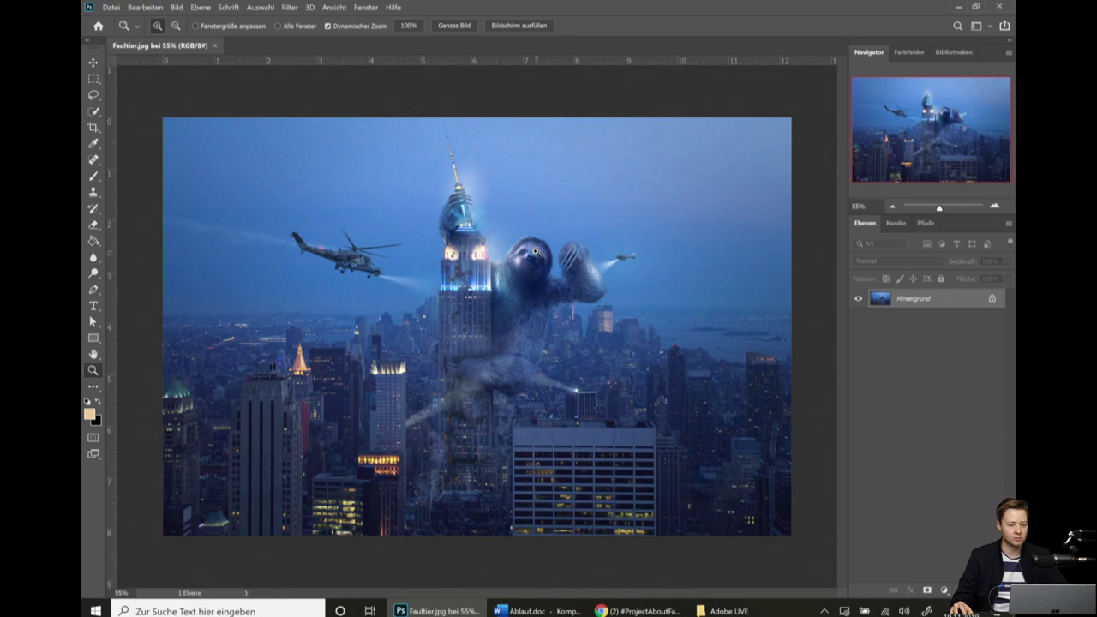
left_click(535, 250)
left_click(535, 248)
left_click(532, 257)
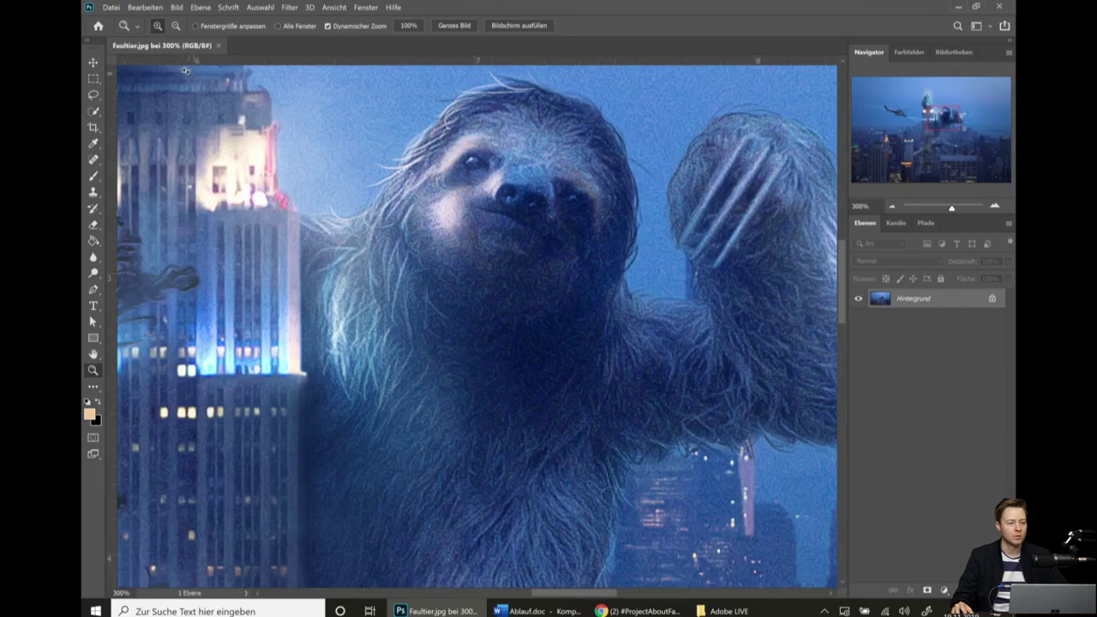
Zoom back out in steps until the whole city scene fits.
left_click(176, 25)
left_click(574, 226)
left_click(549, 230)
left_click(527, 231)
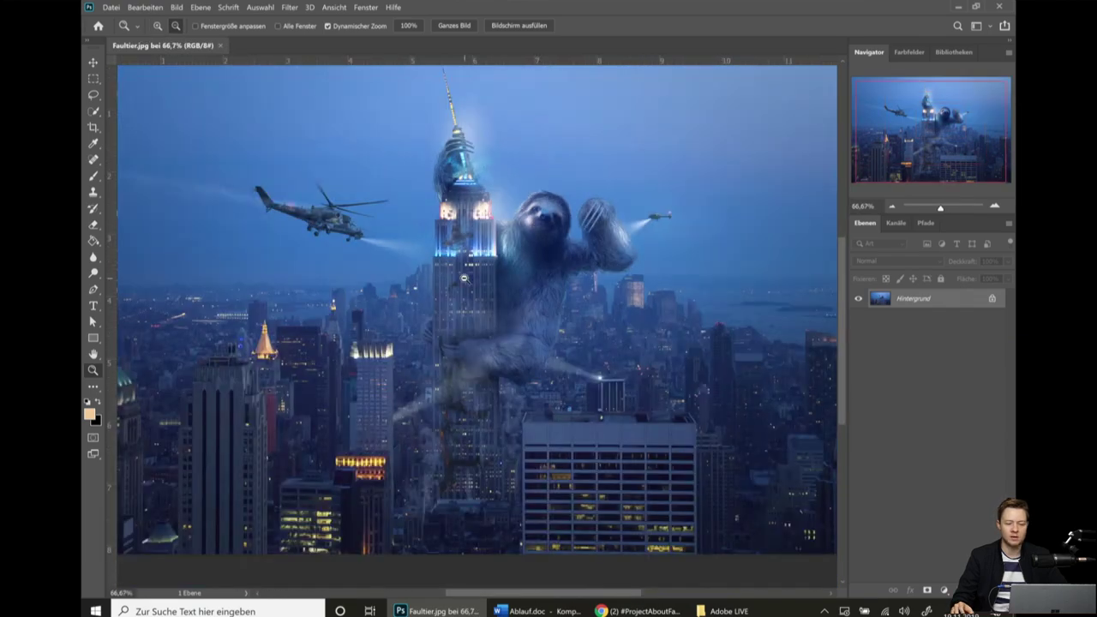
left_click(362, 187)
left_click(342, 173)
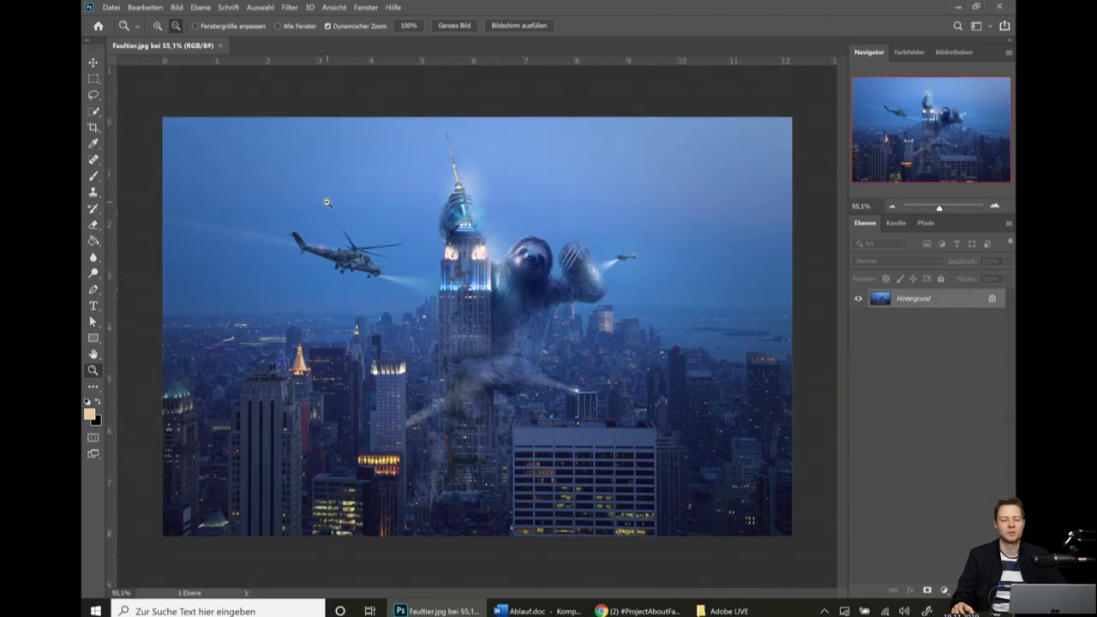
left_click(327, 202, "alt")
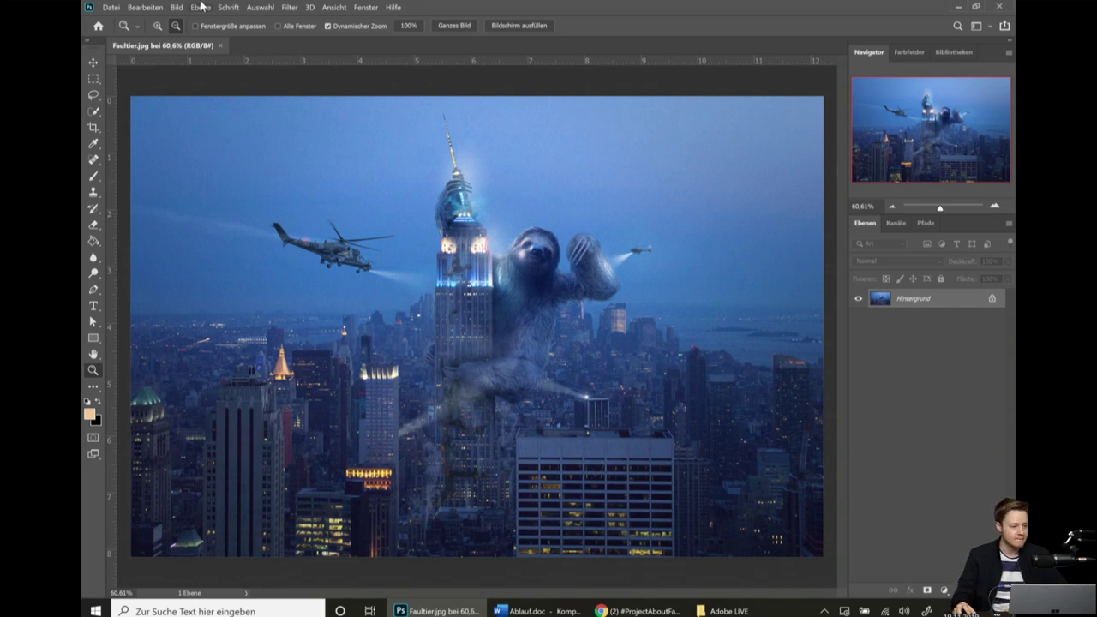
Review the zoom checkboxes in Preferences > Tools and cancel without changes.
left_click(175, 8)
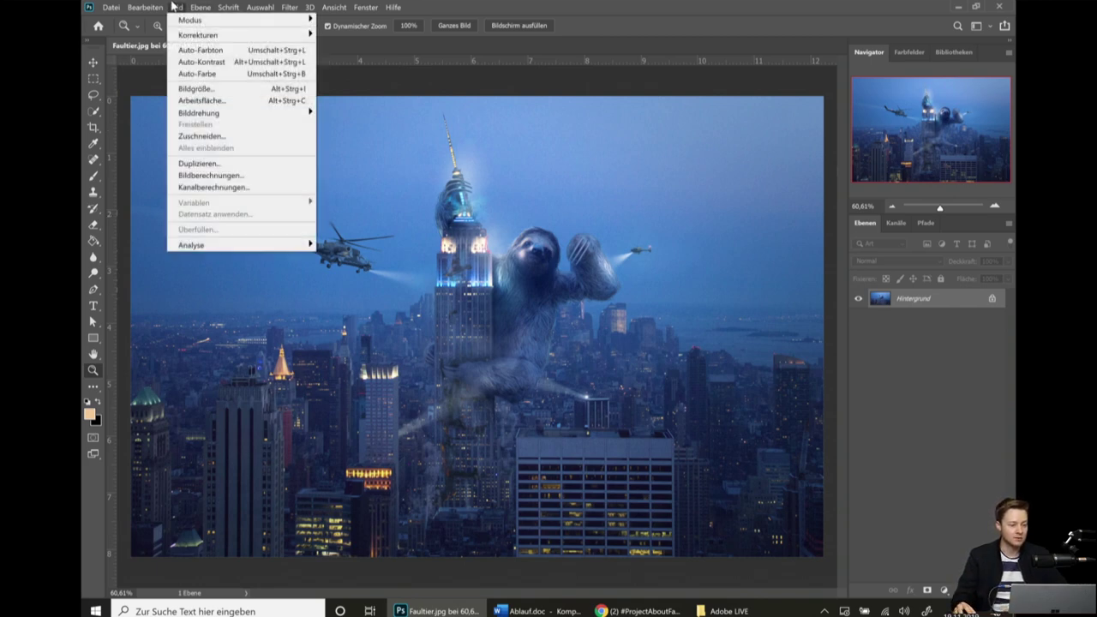
mouse_move(145, 7)
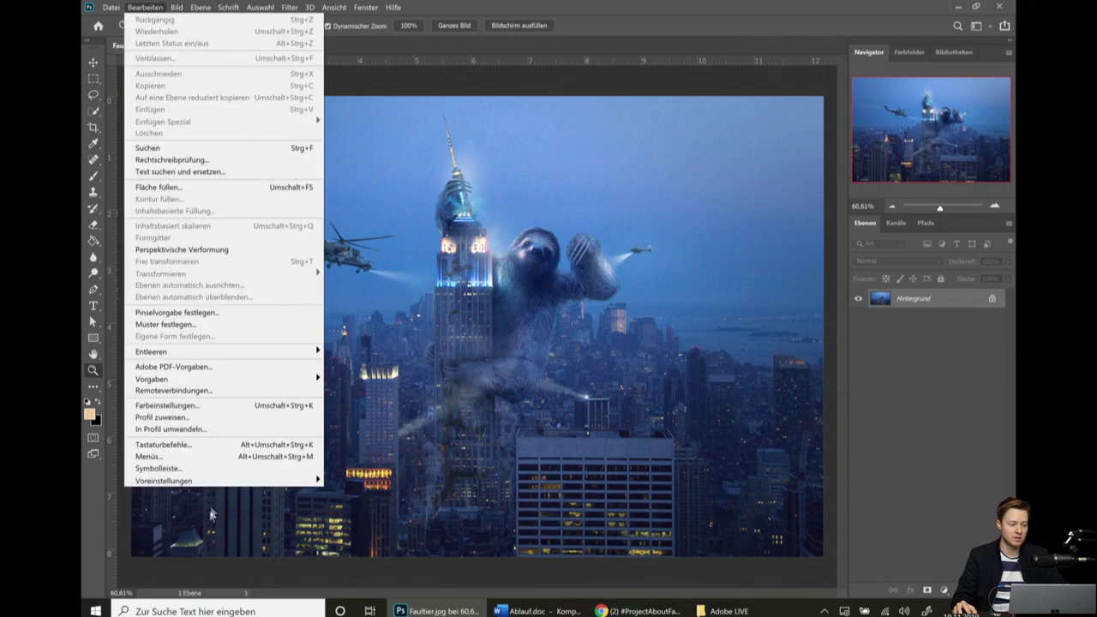
mouse_move(164, 480)
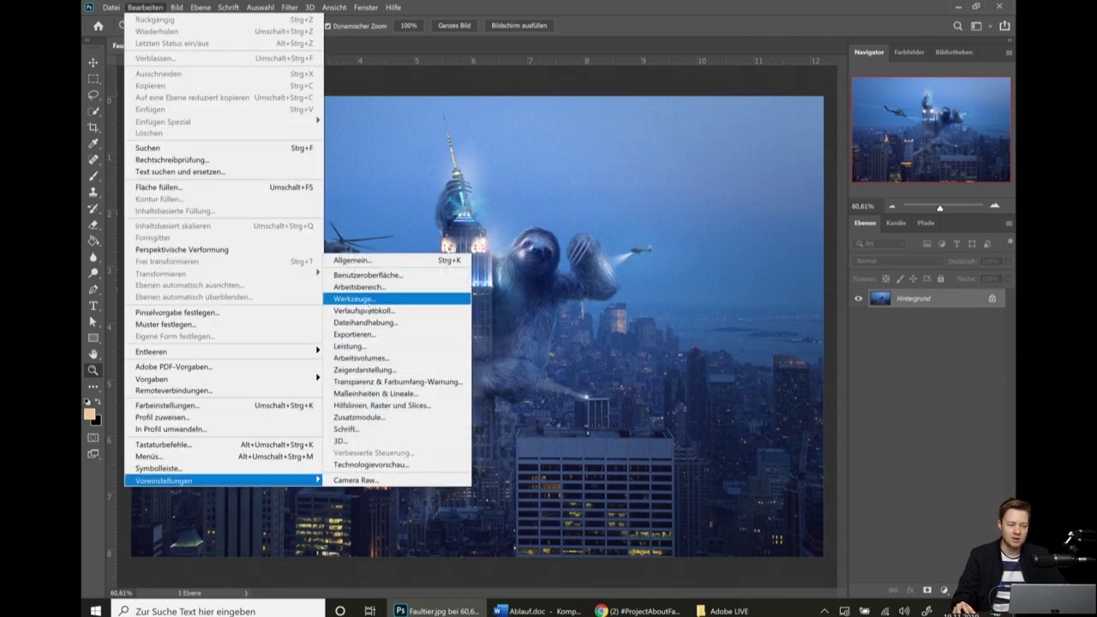
left_click(362, 306)
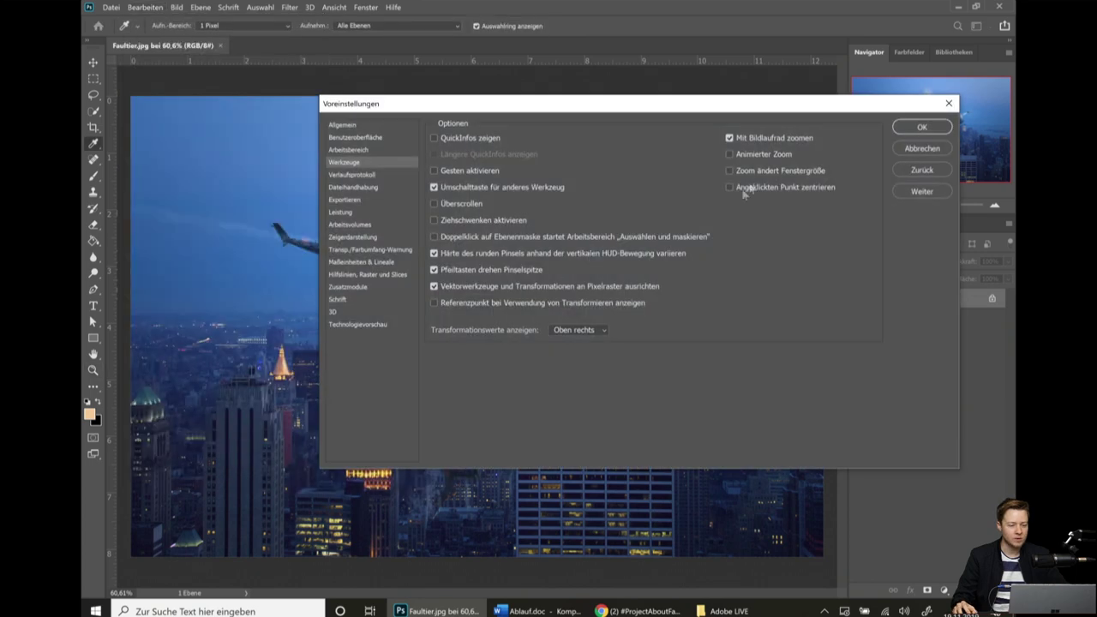
left_click_drag(717, 108, 672, 133)
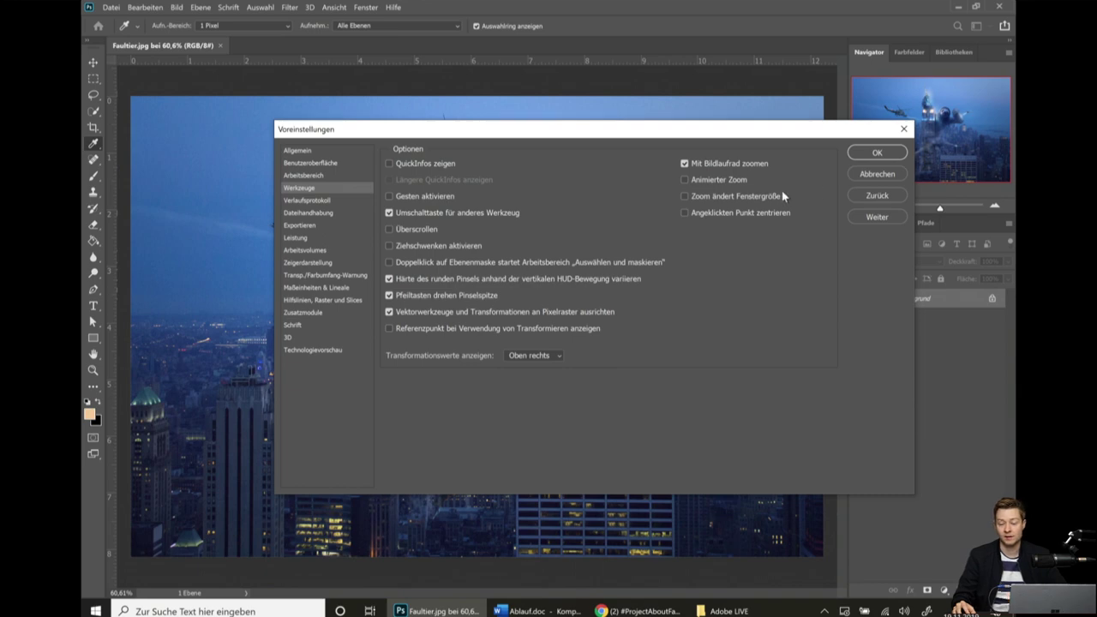
left_click(862, 174)
Wheel-zoom with the Zoom tool, then scrubby-zoom over the Empire State Building to about 63%.
key("z")
scroll(499, 251, "up", 3)
scroll(499, 251, "down", 3)
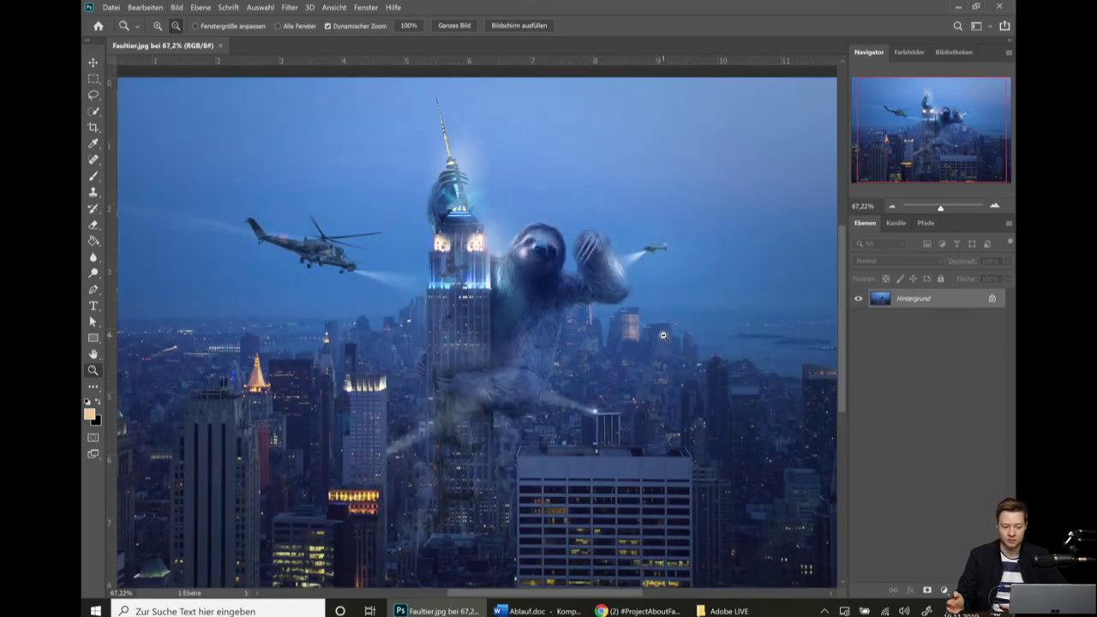
scroll(341, 281, "up", 5)
scroll(341, 281, "down", 3)
scroll(341, 281, "up", 2)
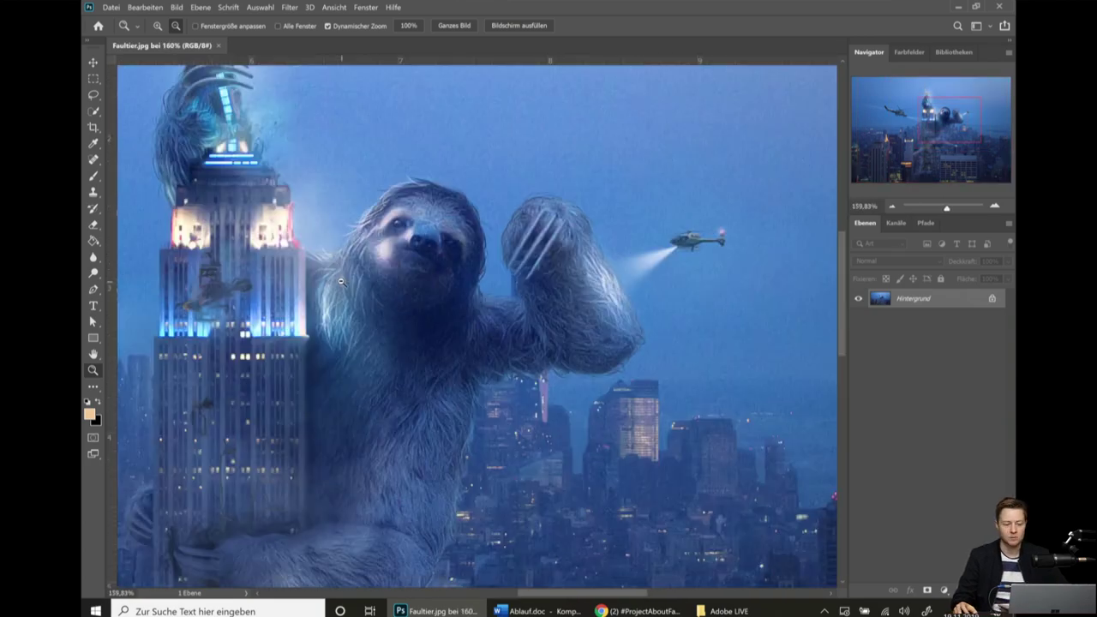
scroll(341, 282, "down", 2)
scroll(325, 283, "up", 1)
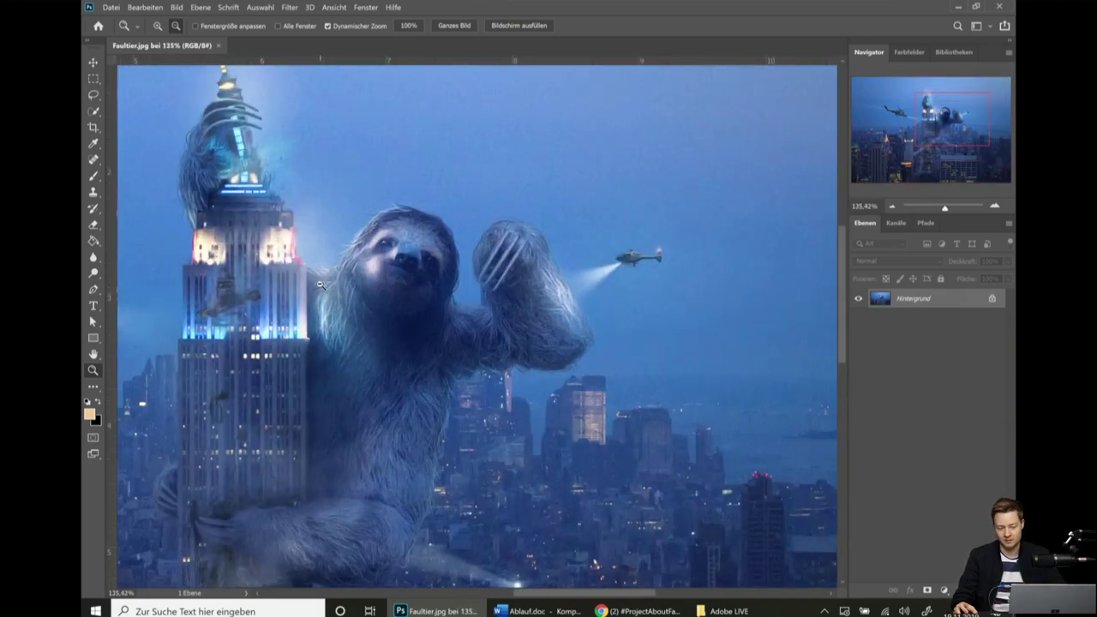
scroll(320, 283, "down", 1)
scroll(312, 326, "down", 1)
scroll(307, 368, "down", 1)
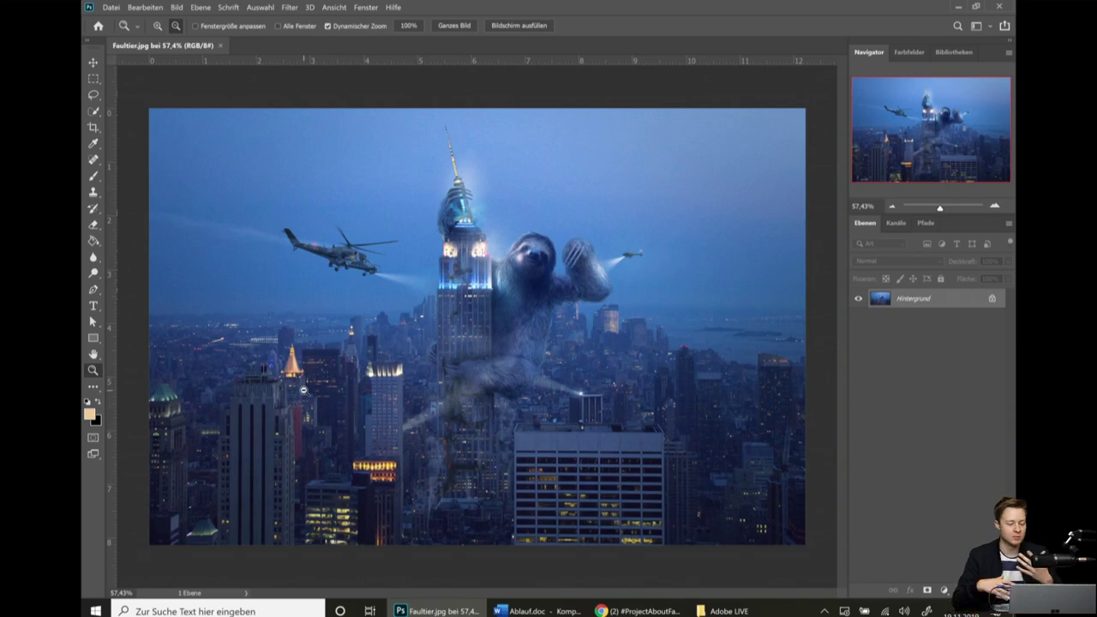
scroll(285, 368, "up", 1)
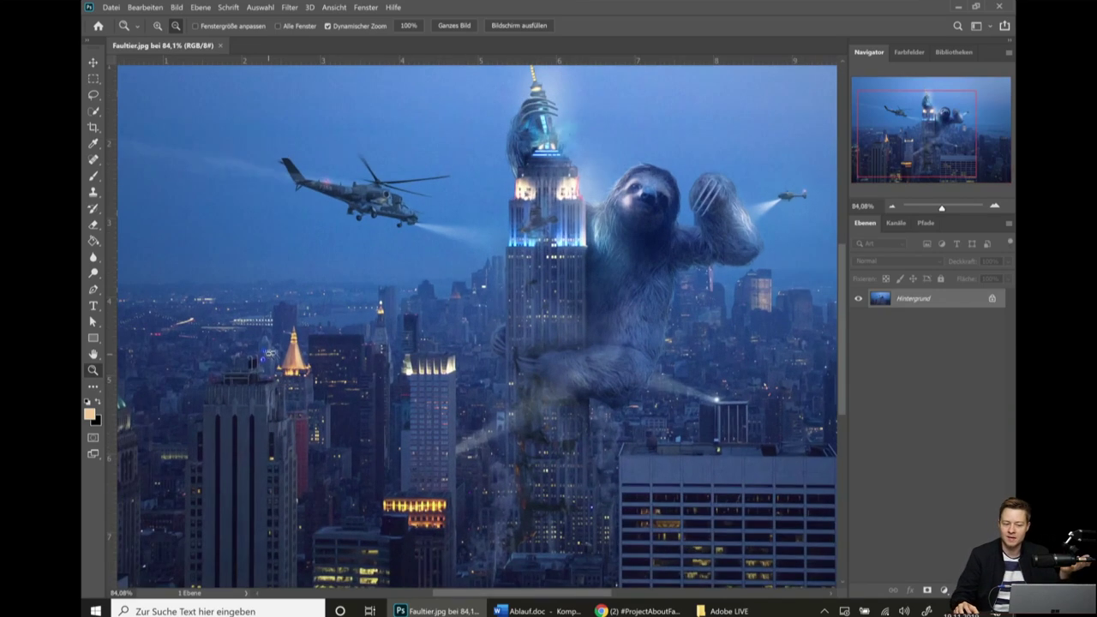
scroll(419, 301, "up", 1)
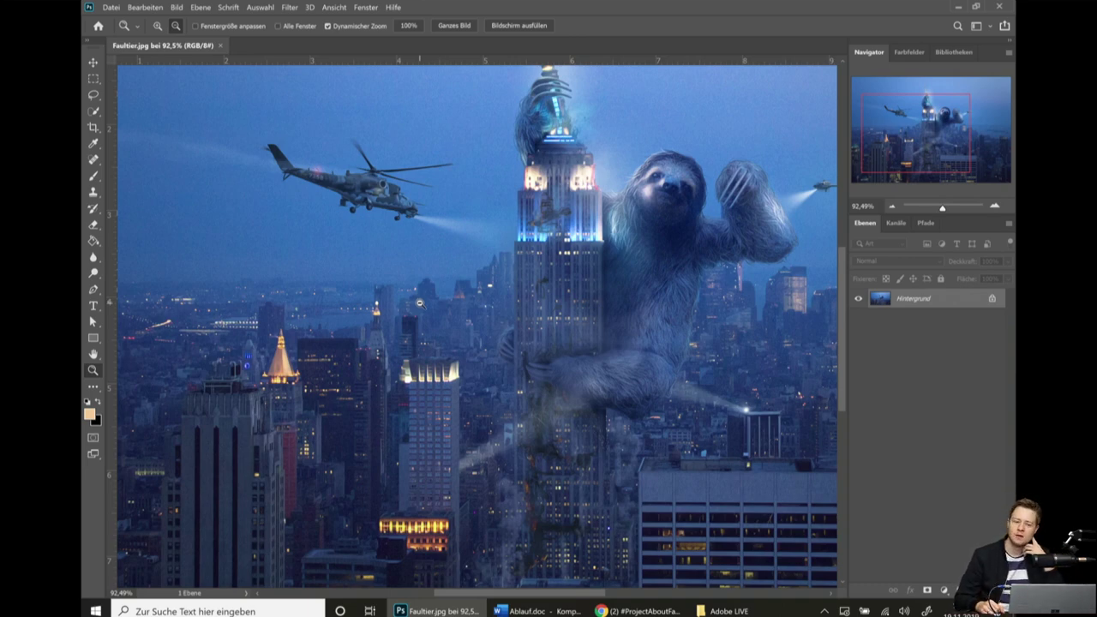
scroll(420, 303, "down", 5)
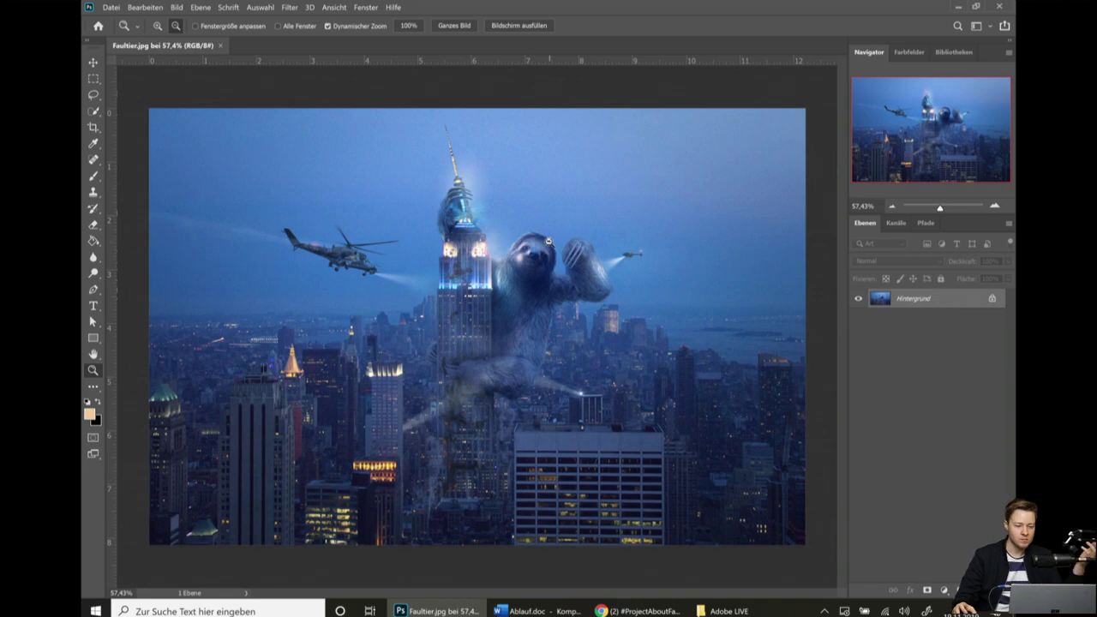
left_click_drag(468, 242, 501, 224)
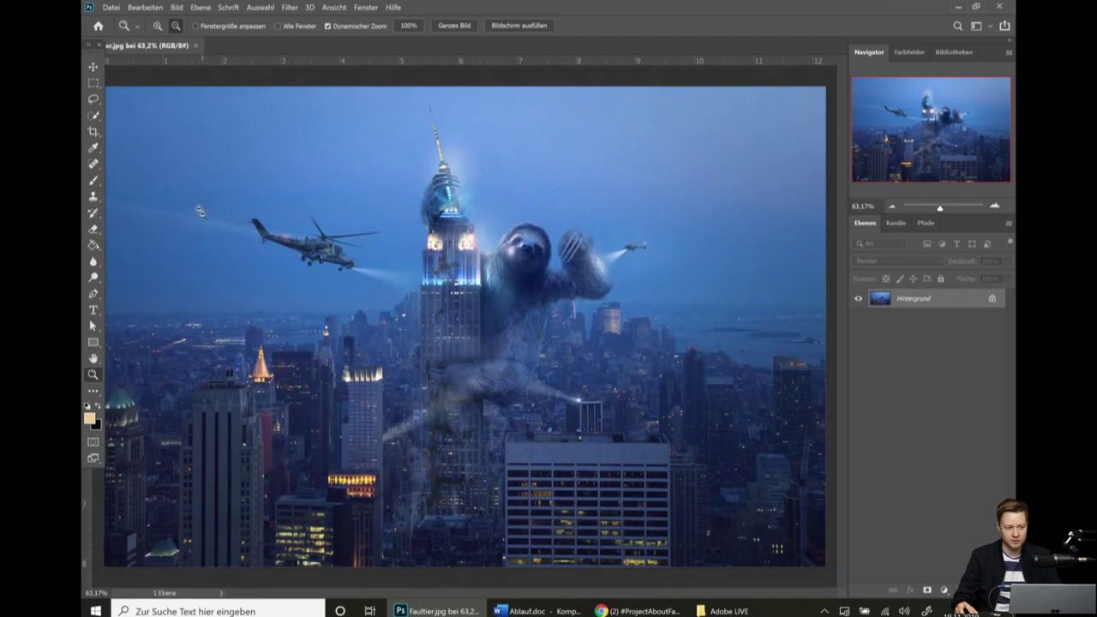
Select the Move tool, dock the toolbar, and start Alt-wheel zooming.
left_click(95, 68)
left_click_drag(91, 53, 88, 61)
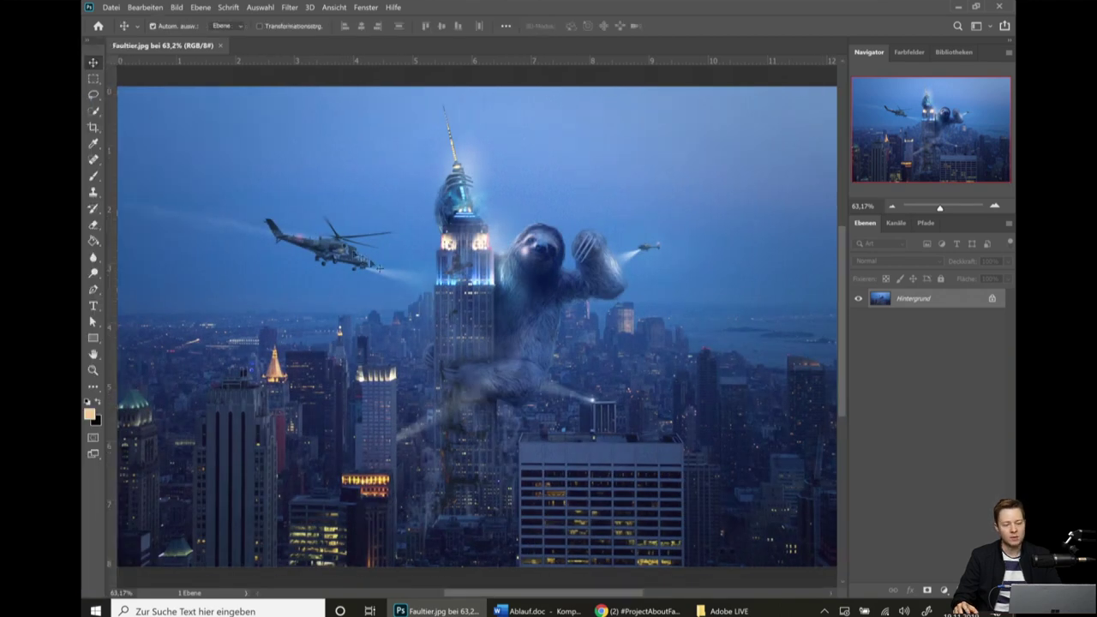
scroll(317, 249, "up", 5)
scroll(313, 259, "down", 4)
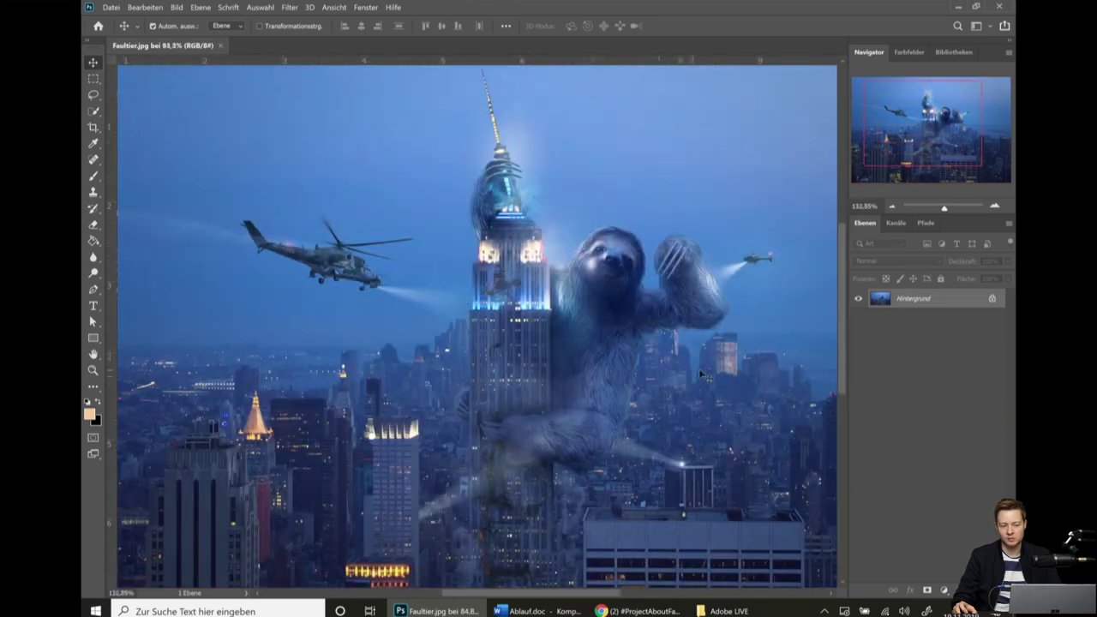
scroll(746, 211, "up", 5)
scroll(766, 220, "down", 2)
scroll(810, 225, "down", 1)
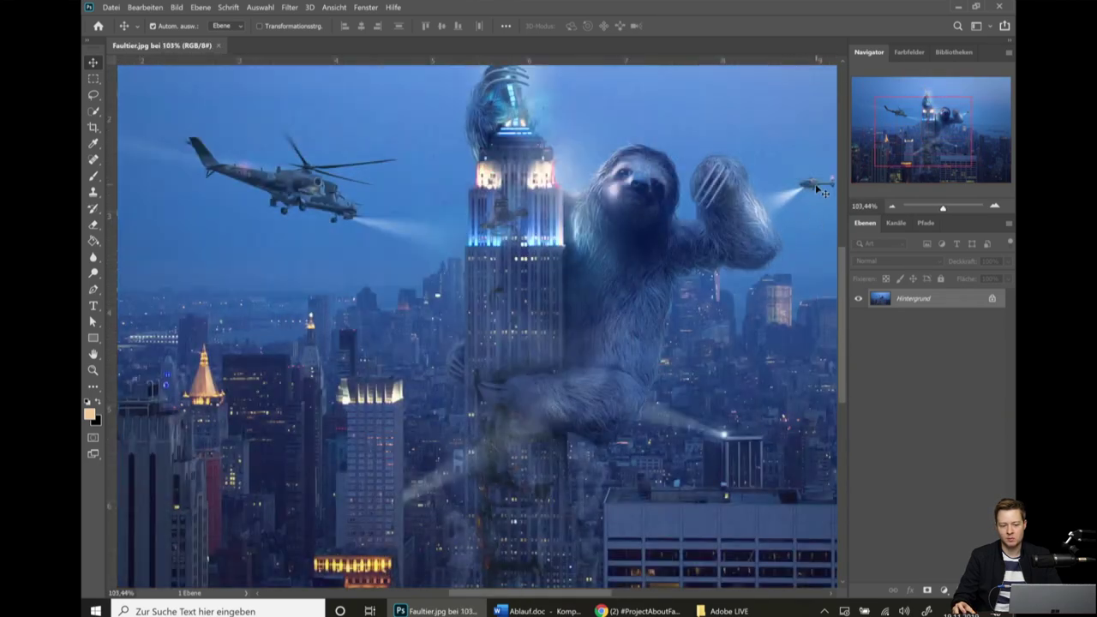
Settle at about 227% and pan to the lit top of the Empire State Building.
scroll(815, 183, "up", 2)
scroll(815, 184, "up", 3)
scroll(815, 183, "down", 2)
scroll(815, 184, "down", 1)
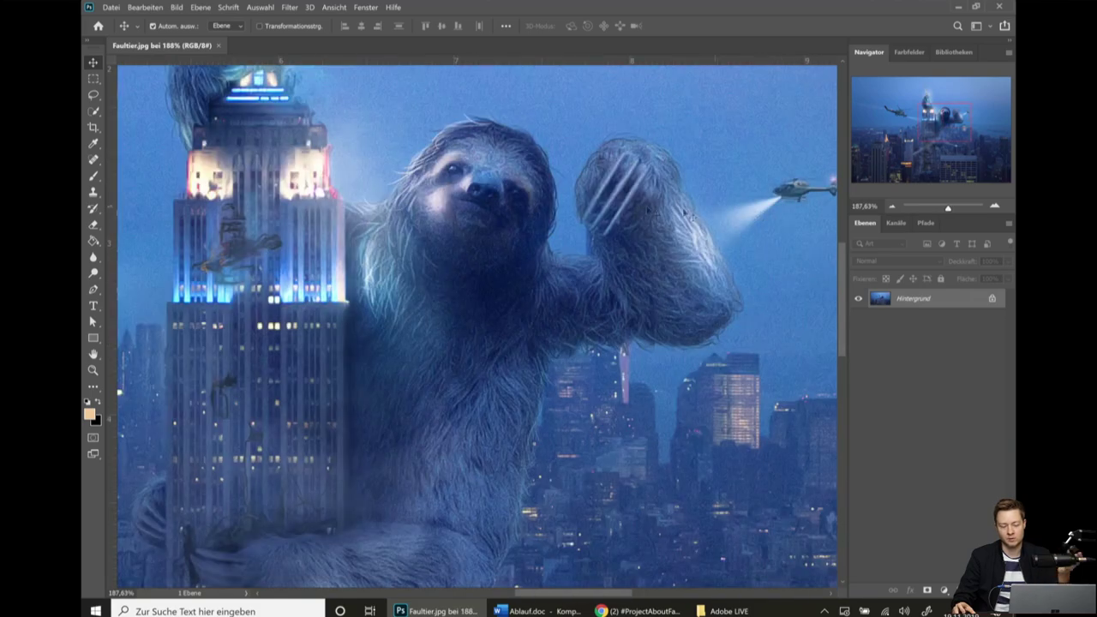
scroll(570, 202, "down", 3)
scroll(570, 201, "down", 2)
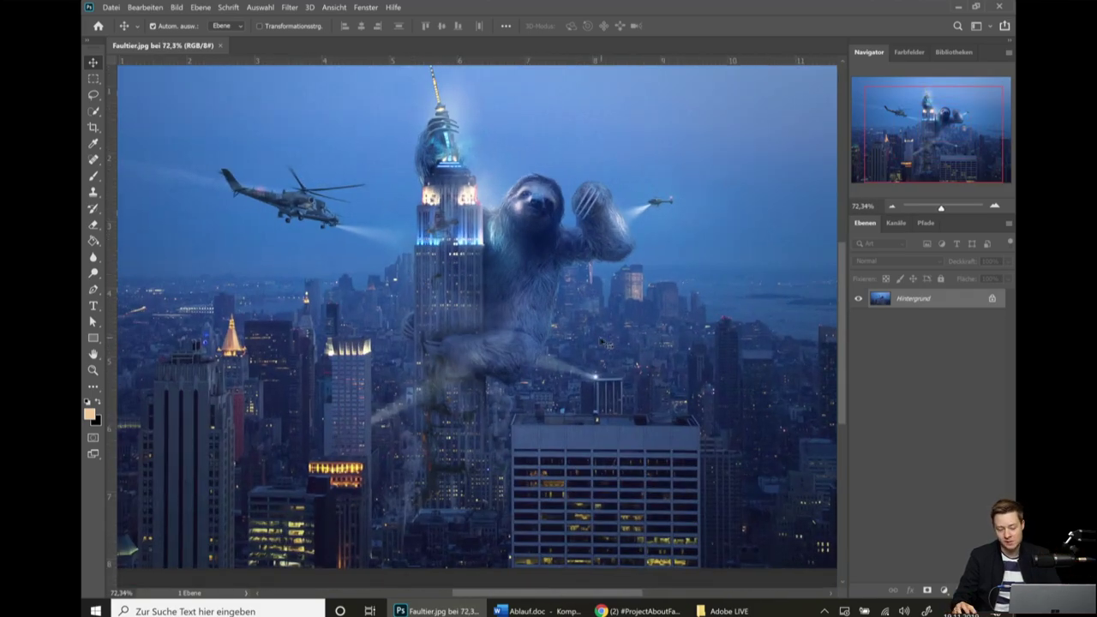
scroll(576, 253, "up", 2)
scroll(566, 257, "up", 2)
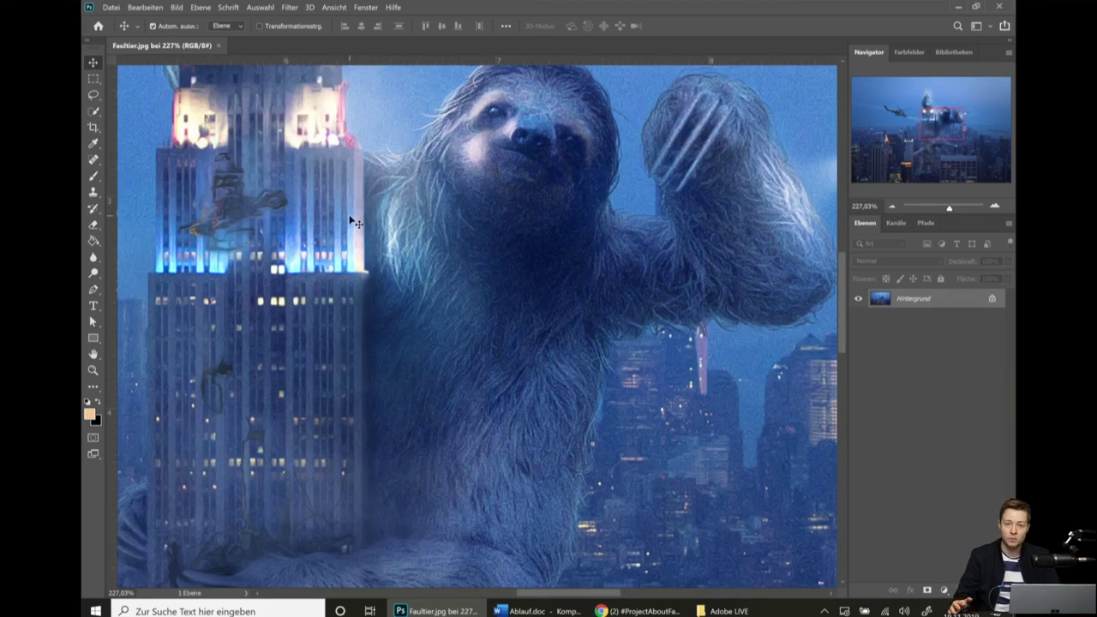
mouse_move(460, 268)
left_mouse_down()
mouse_move(284, 331)
mouse_move(588, 225)
mouse_move(637, 429)
mouse_move(320, 297)
mouse_move(670, 248)
mouse_move(553, 352)
left_mouse_up()
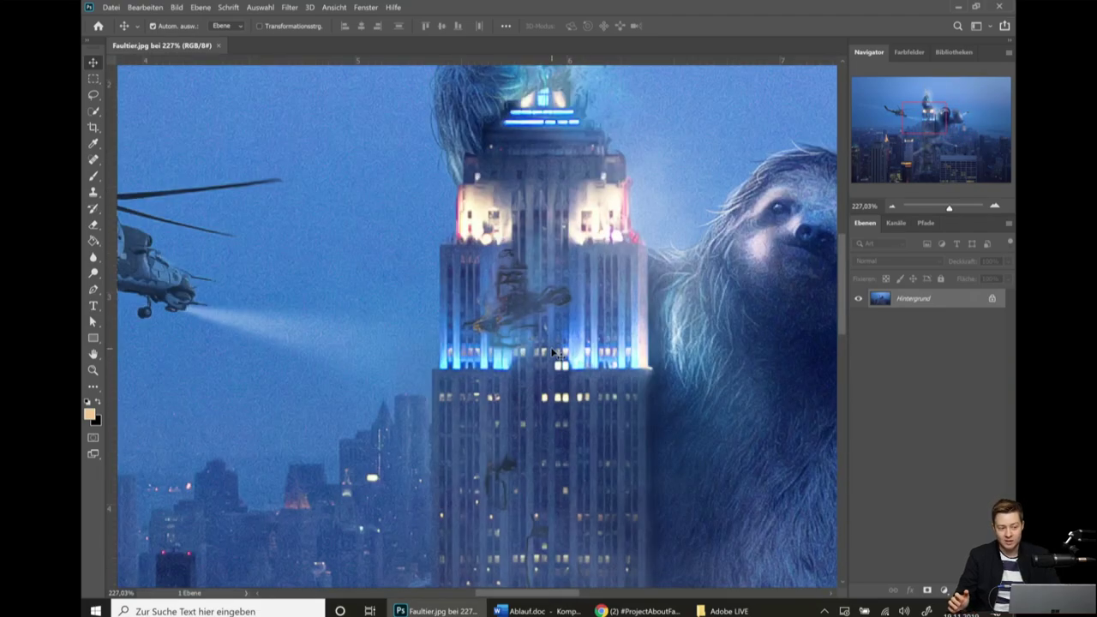
Enable Animierter Zoom and Ziehschwenken aktivieren in Preferences > Tools and apply.
left_click(178, 8)
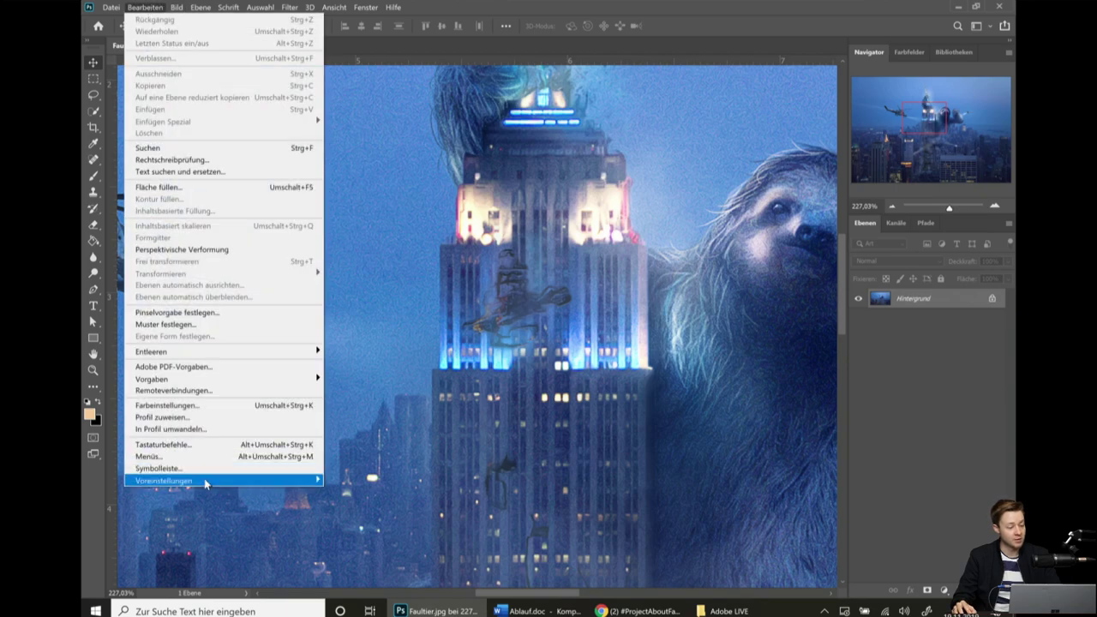
mouse_move(164, 481)
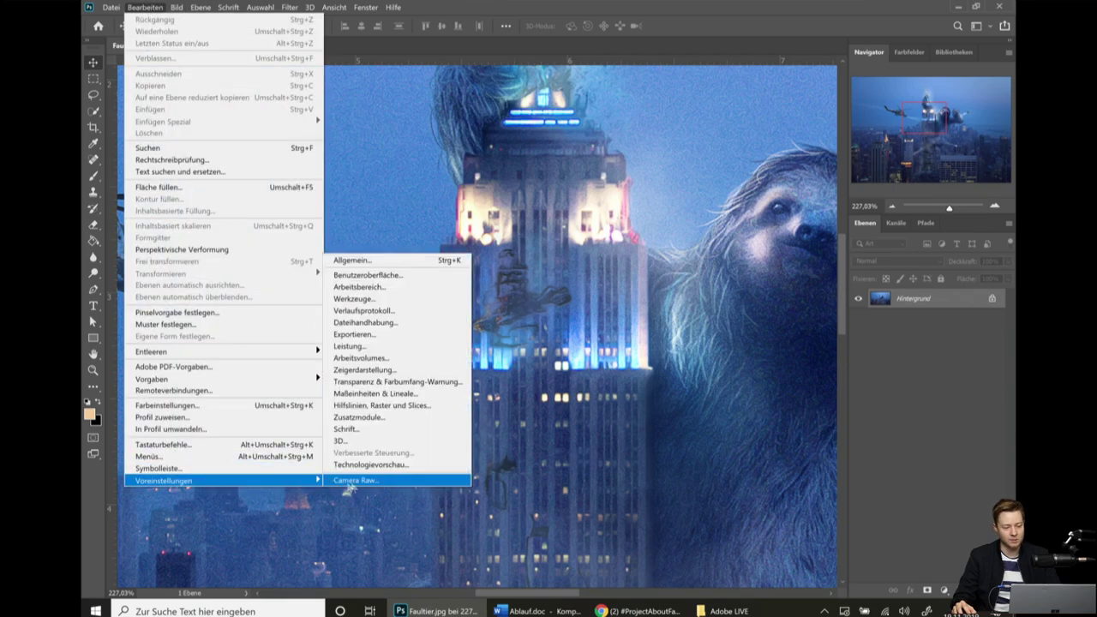
left_click(377, 300)
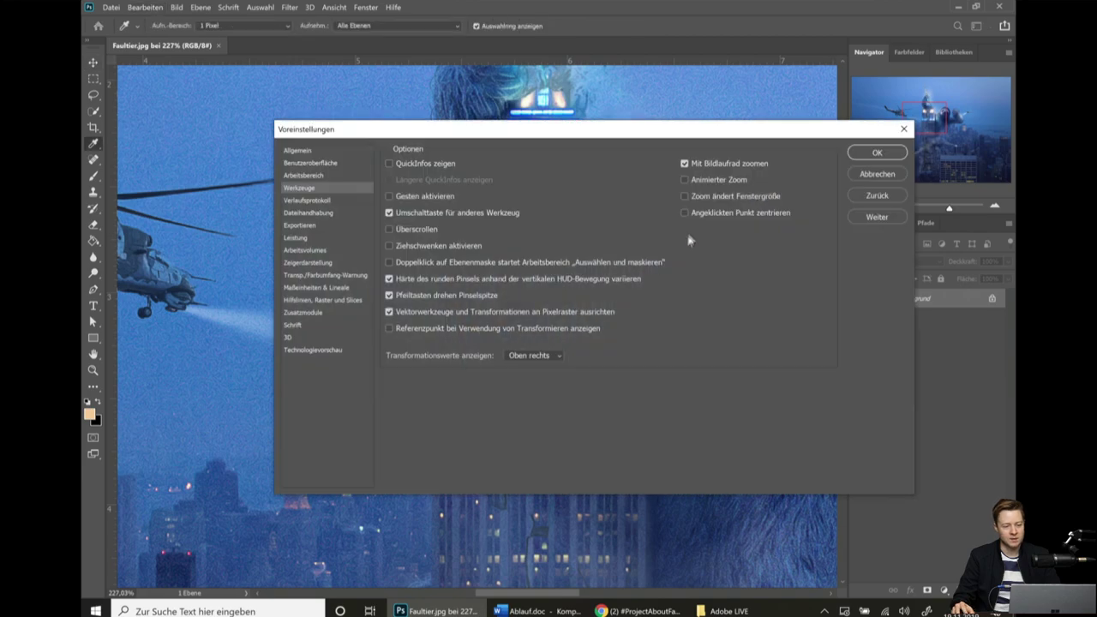
left_click(720, 181)
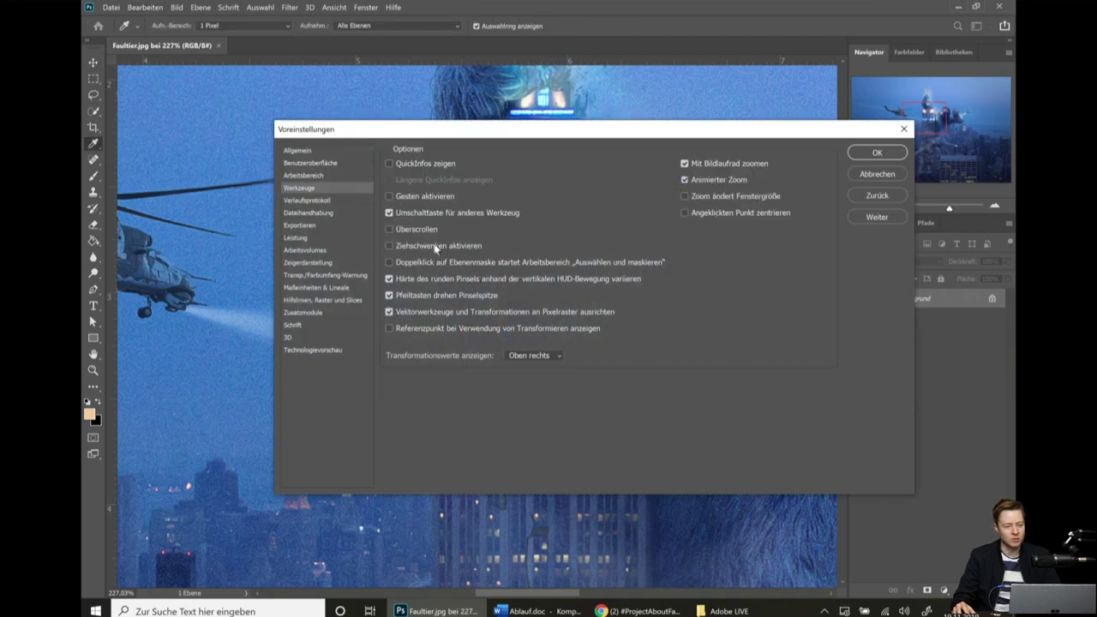
left_click(872, 155)
key("v")
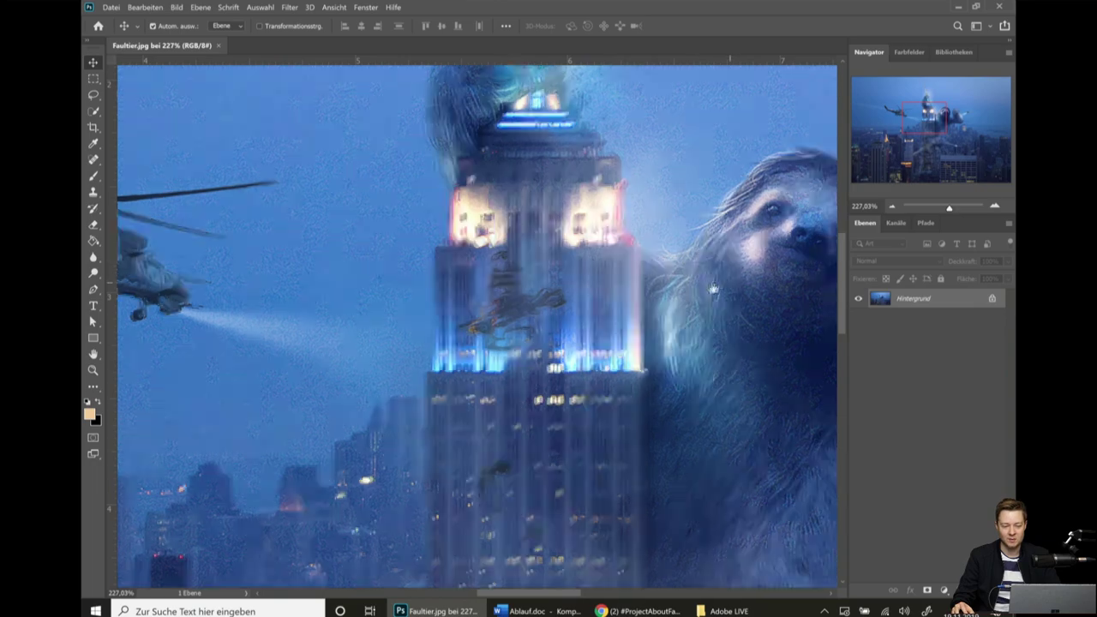
Flick-pan to centre the sloth, fit the image, jump to 100%, then wheel-zoom to 200% on its face.
mouse_move(718, 277)
left_mouse_down()
mouse_move(556, 338)
mouse_move(473, 420)
mouse_move(592, 232)
mouse_move(452, 344)
mouse_move(686, 192)
mouse_move(568, 380)
mouse_move(573, 317)
mouse_move(554, 366)
mouse_move(444, 351)
left_mouse_up()
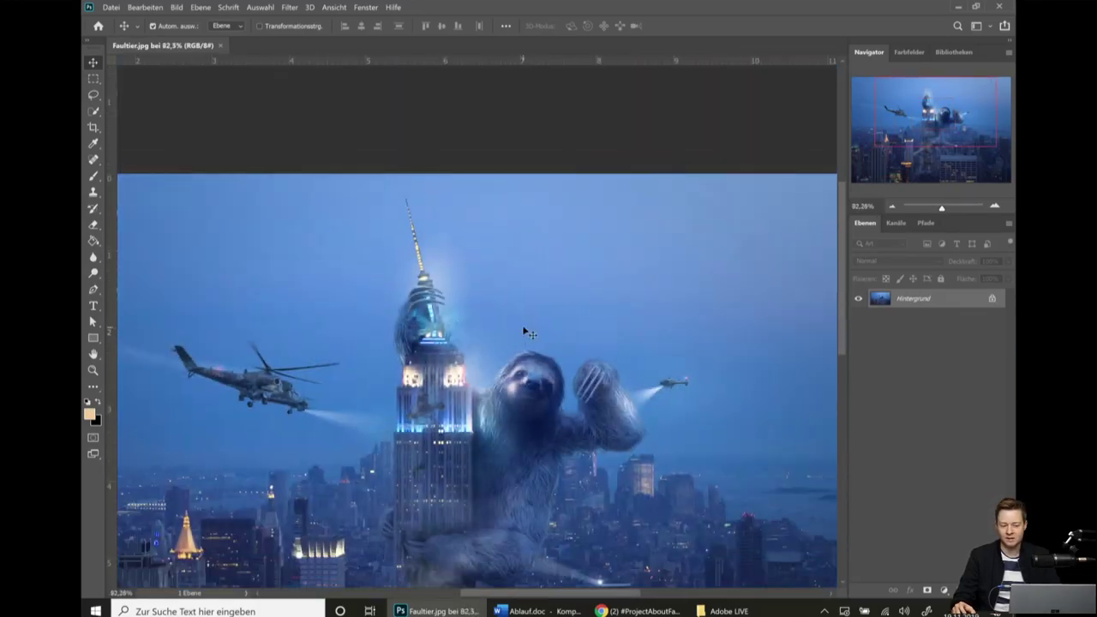
key("ctrl+0")
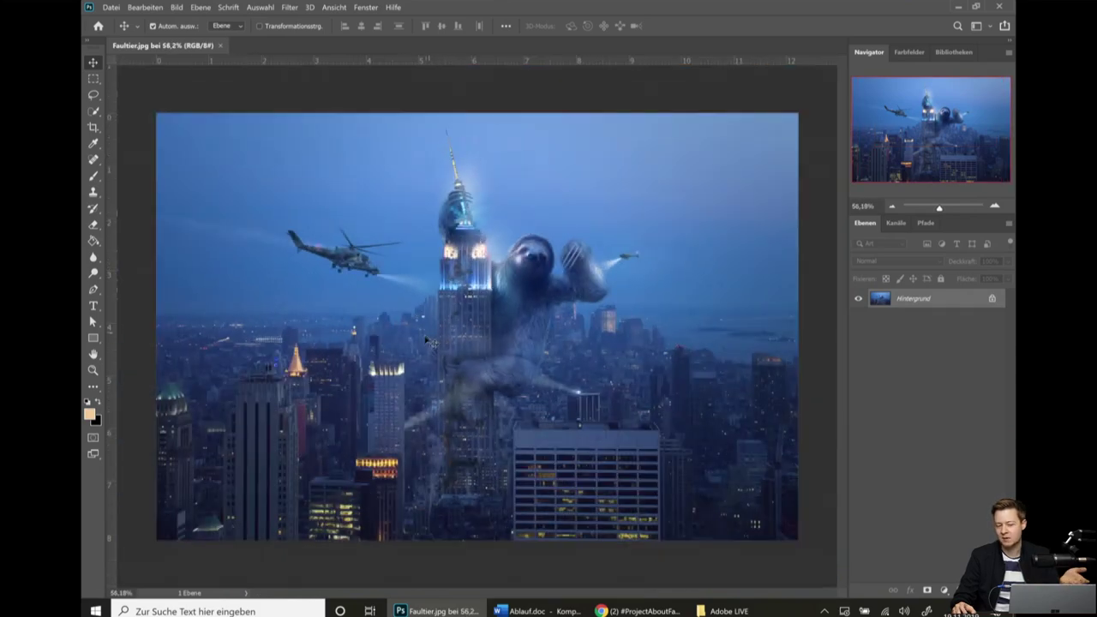
key("ctrl+1")
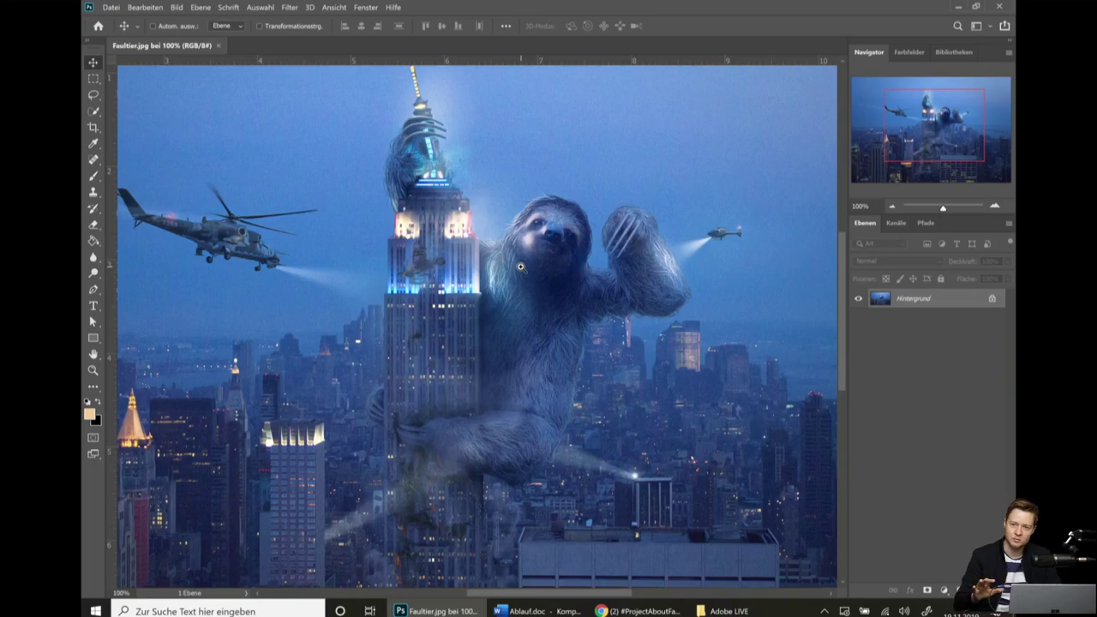
scroll(518, 256, "up", 1)
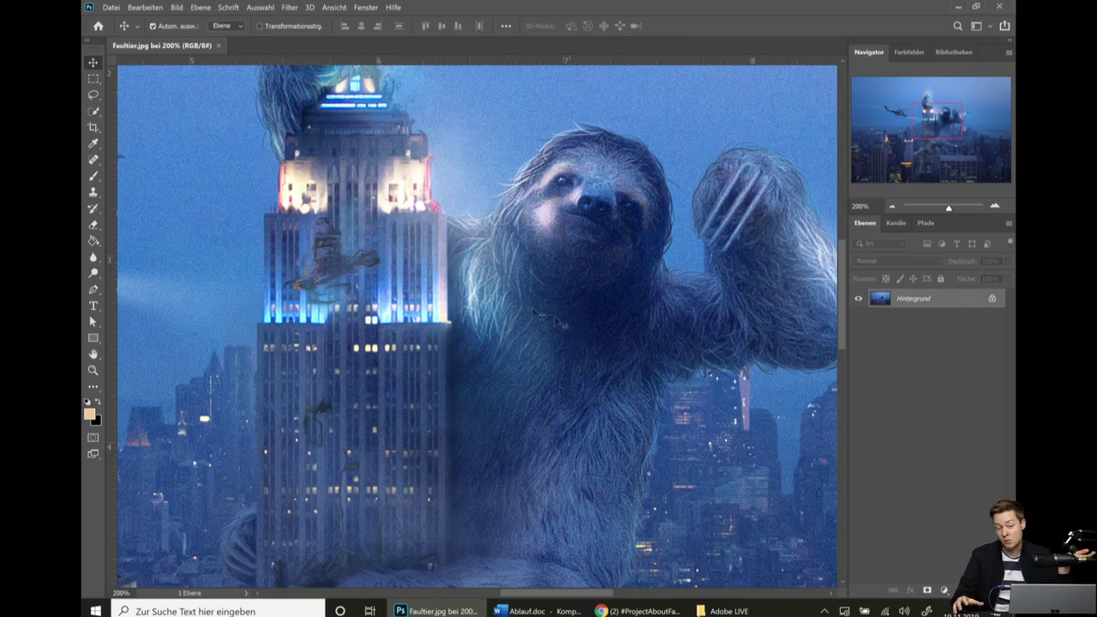
left_click(175, 7)
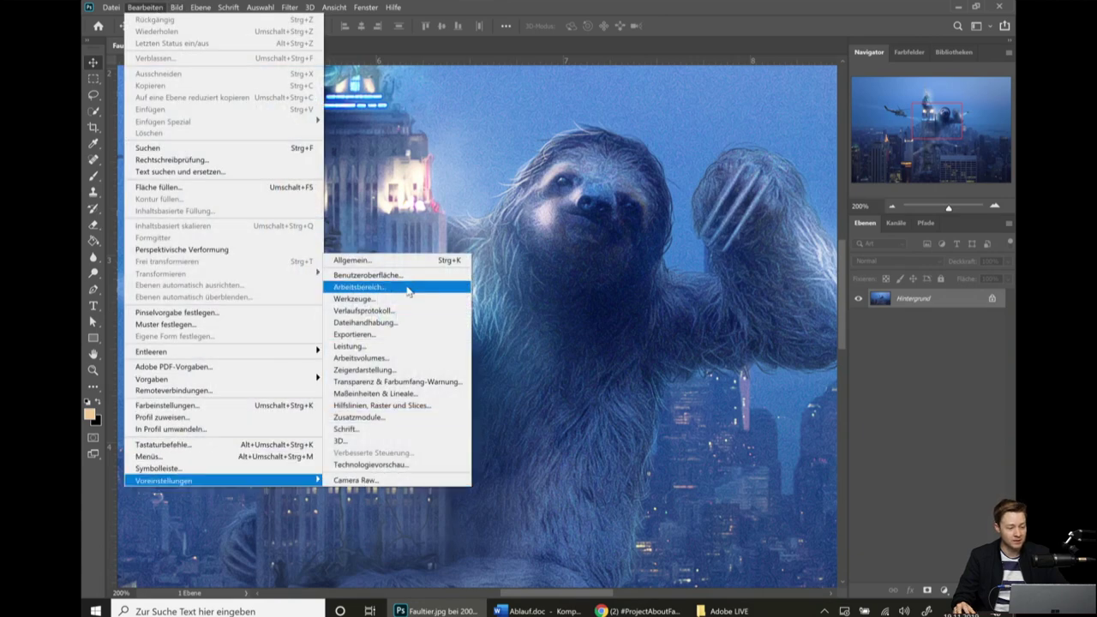
mouse_move(164, 480)
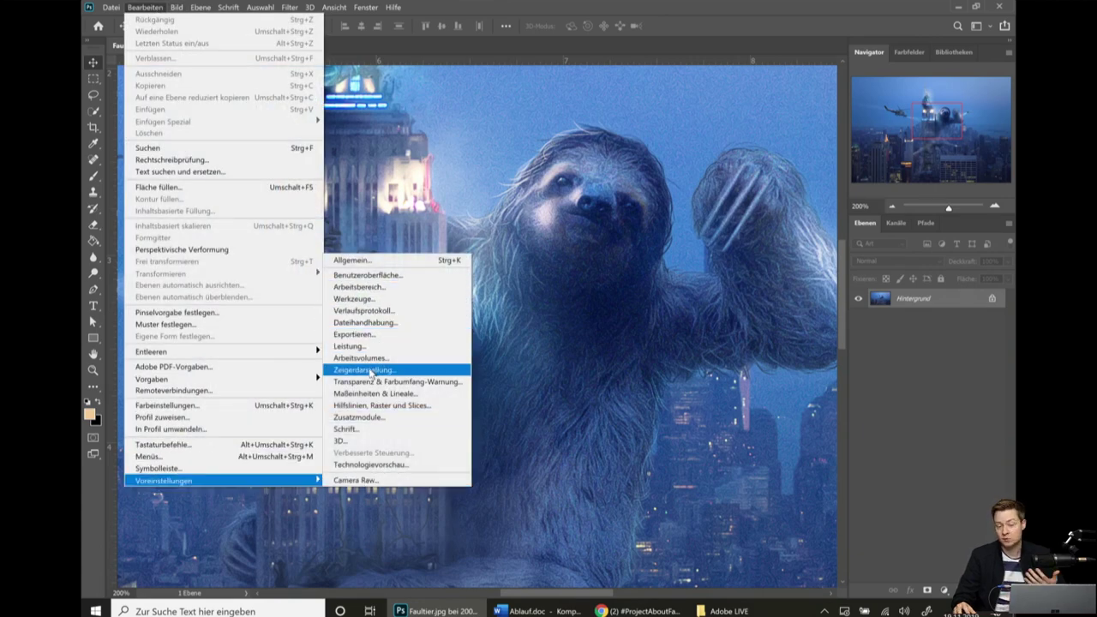
Switch off 'Ziehschwenken aktivieren' in the Tools preferences and confirm the dialog.
left_click(370, 298)
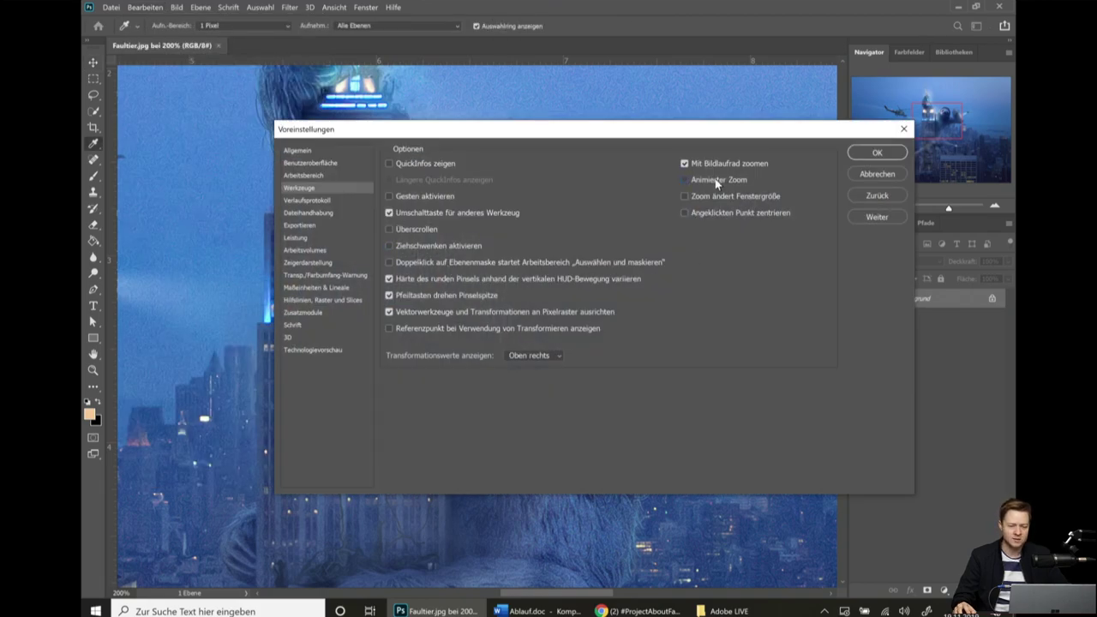
left_click(886, 160)
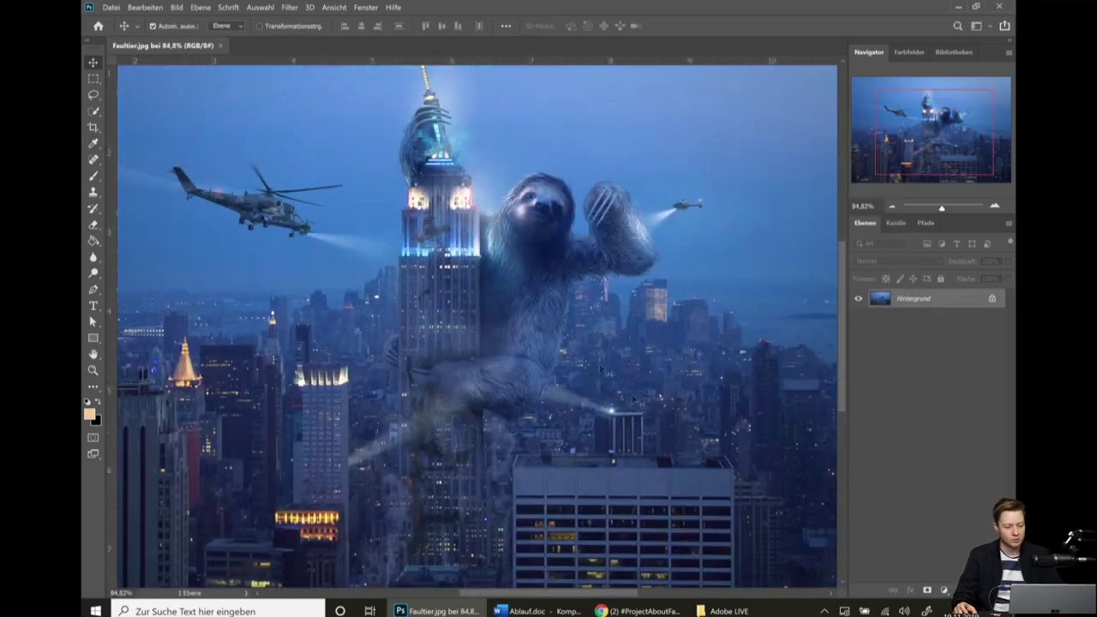
Wheel-zoom in, then out until the whole Faultier image fits the window at about 58%.
scroll(602, 369, "up", 5)
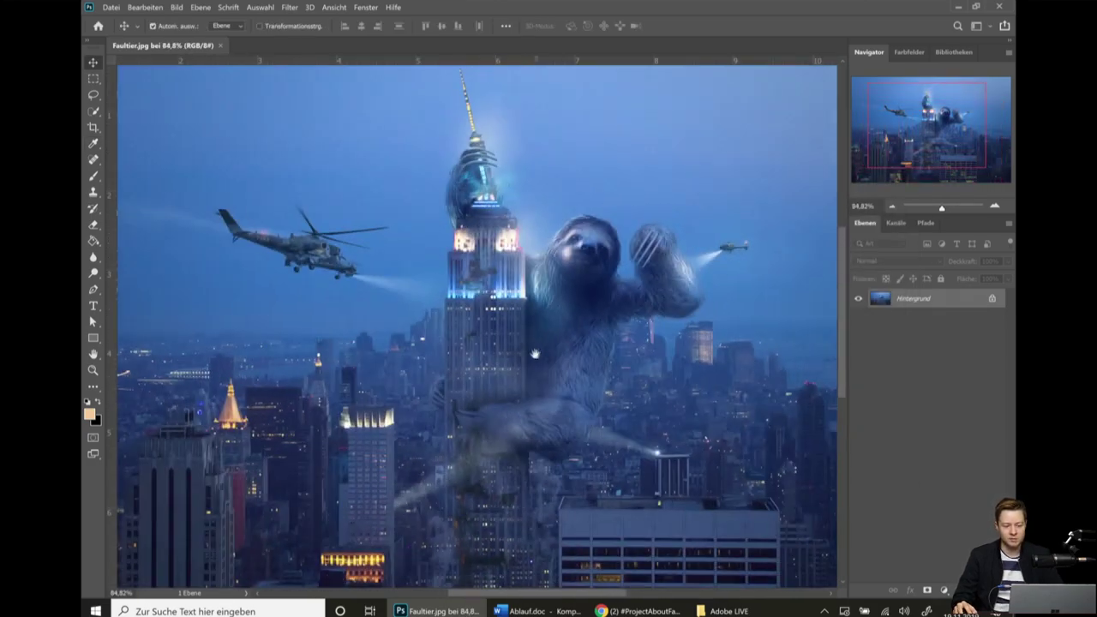
scroll(530, 306, "down", 2)
scroll(557, 315, "down", 2)
scroll(600, 329, "down", 2)
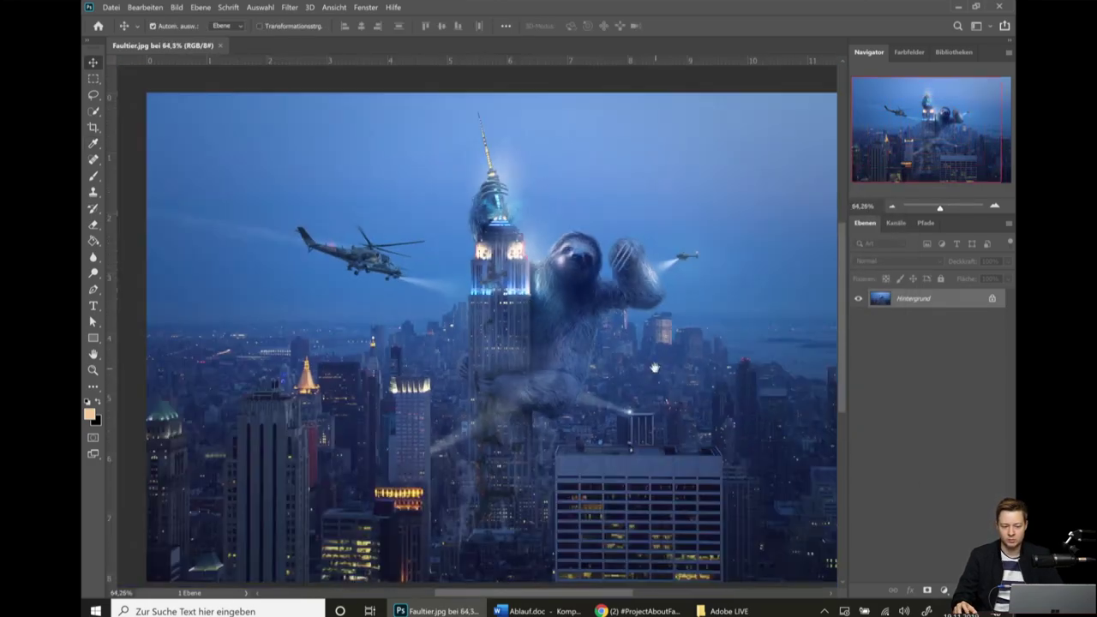
scroll(626, 337, "down", 2)
scroll(626, 338, "down", 1)
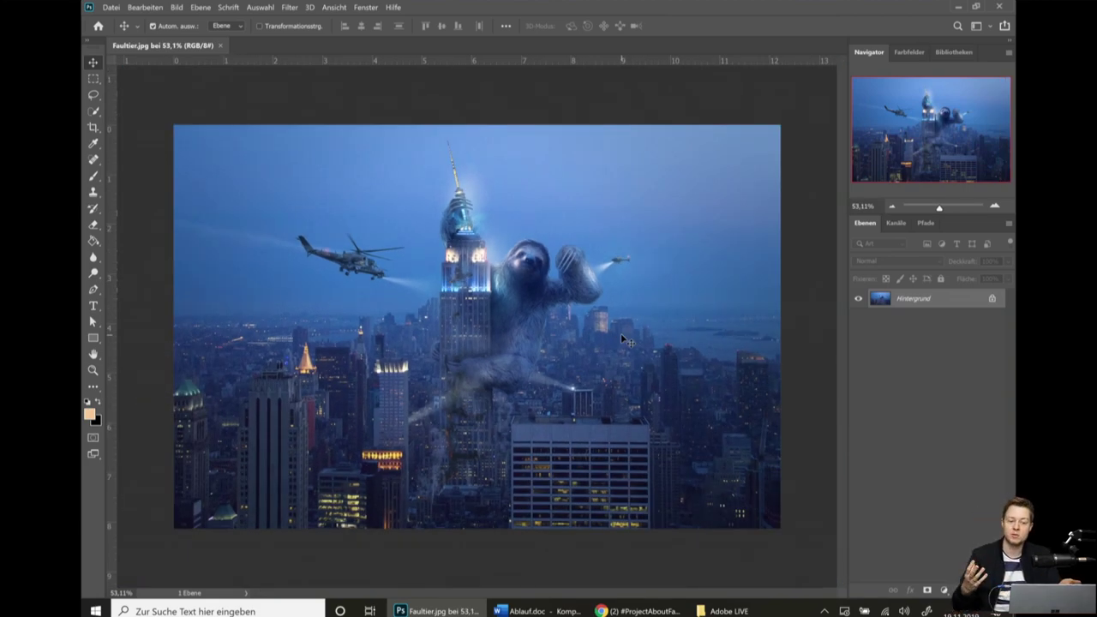
scroll(548, 320, "up", 1)
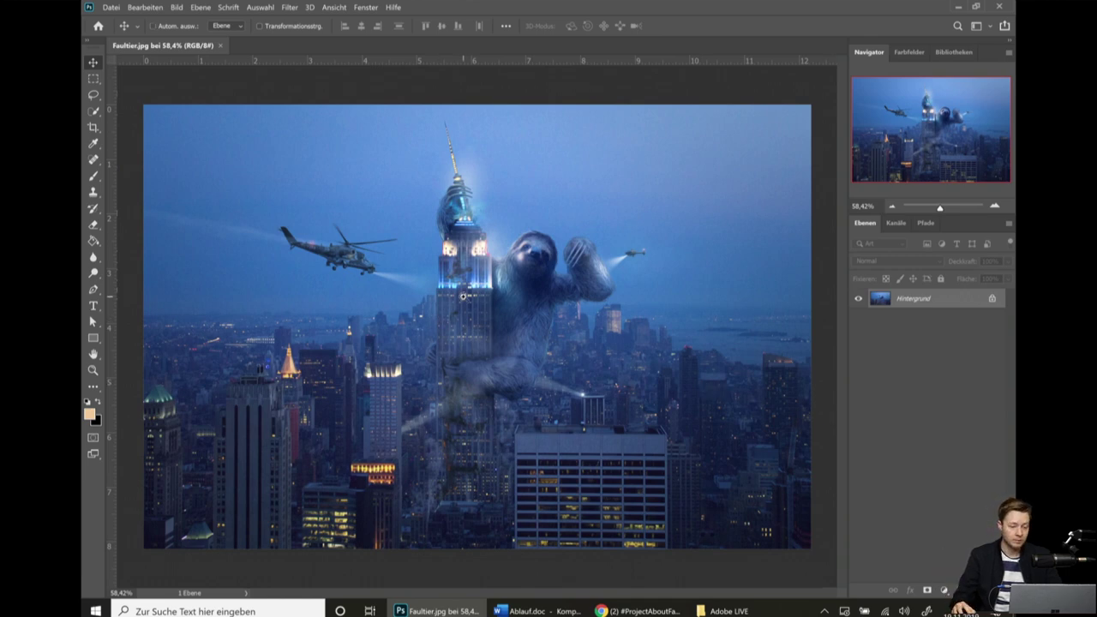
Zoom in on the sloth's head with the Zoom tool, wheel-zooming in and out around it.
left_click(523, 261)
scroll(739, 187, "up", 3)
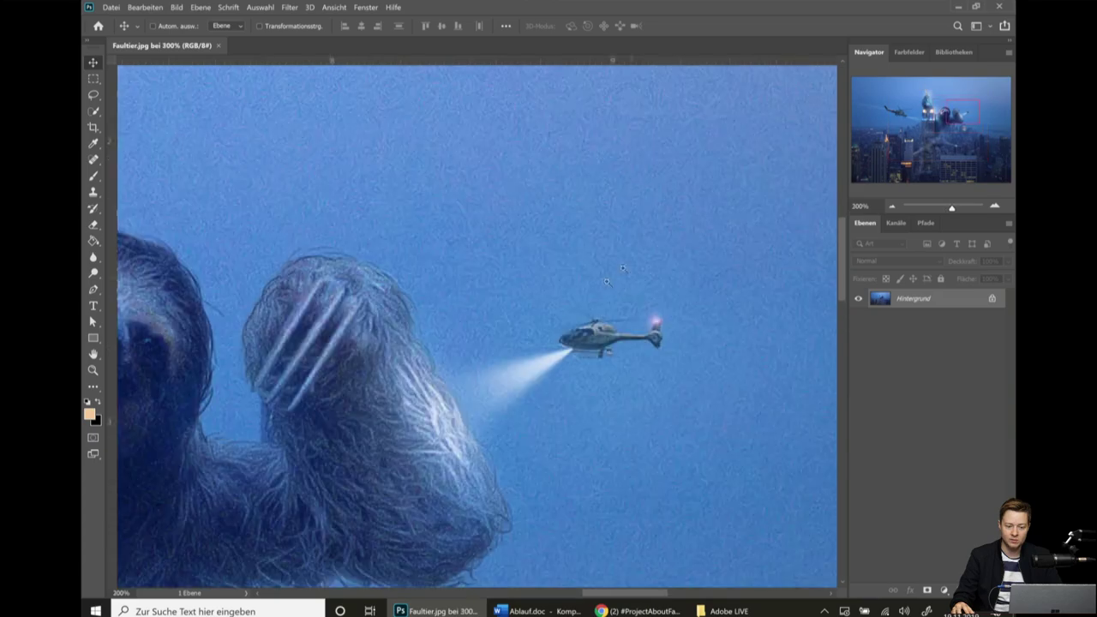
scroll(600, 283, "down", 8)
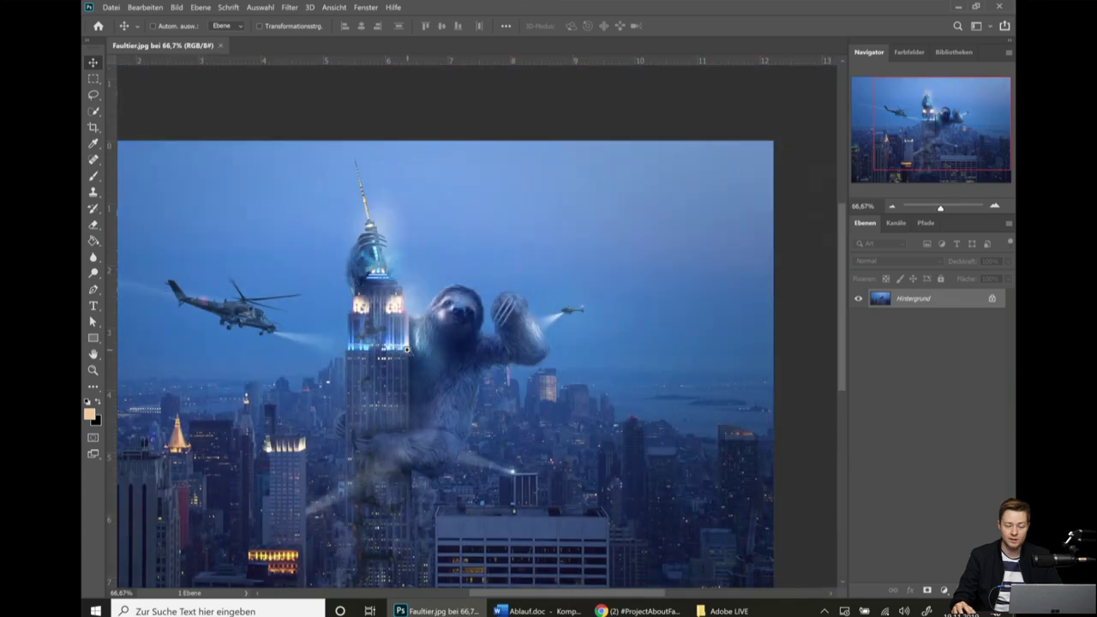
scroll(407, 349, "up", 2)
scroll(411, 348, "up", 4)
scroll(420, 348, "down", 6)
scroll(430, 347, "up", 2)
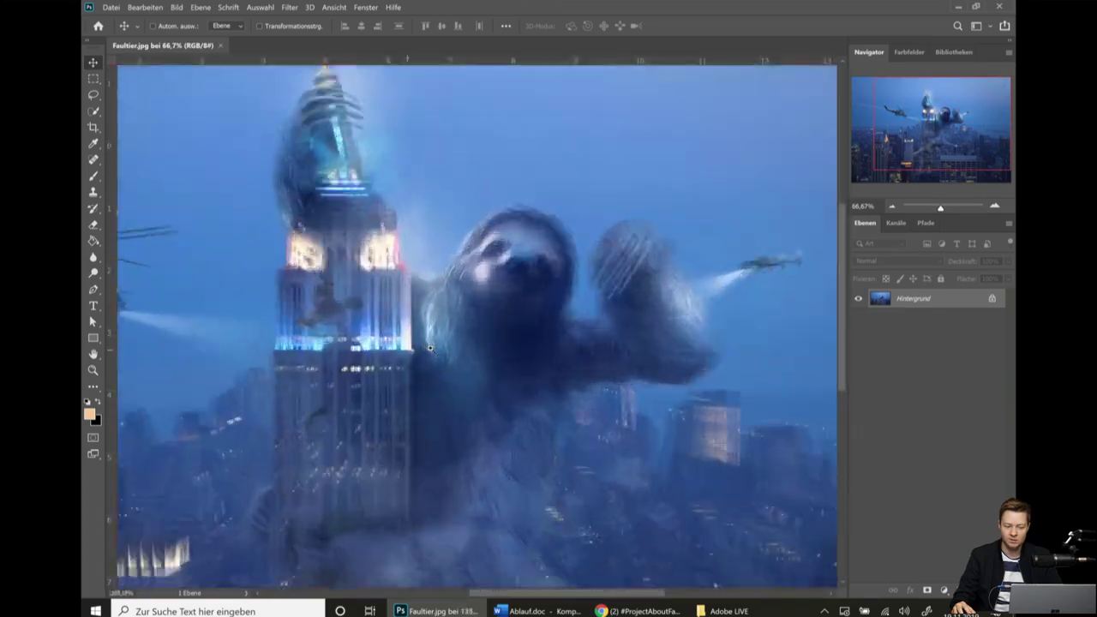
scroll(430, 347, "up", 3)
scroll(428, 348, "down", 4)
scroll(426, 349, "down", 4)
scroll(422, 349, "up", 5)
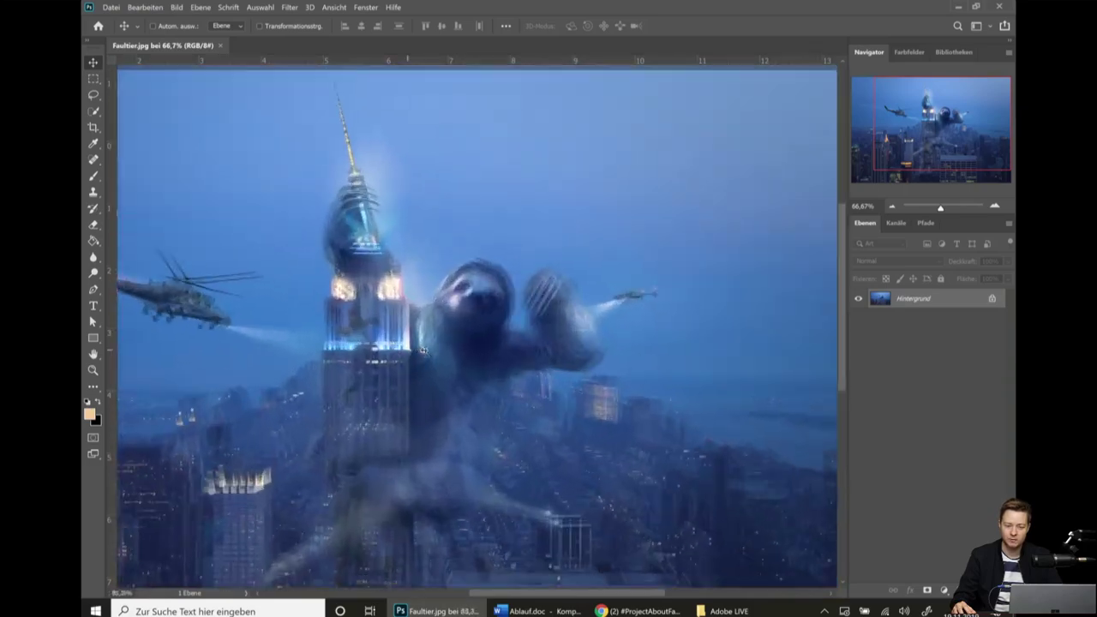
scroll(423, 350, "up", 3)
scroll(480, 345, "up", 2)
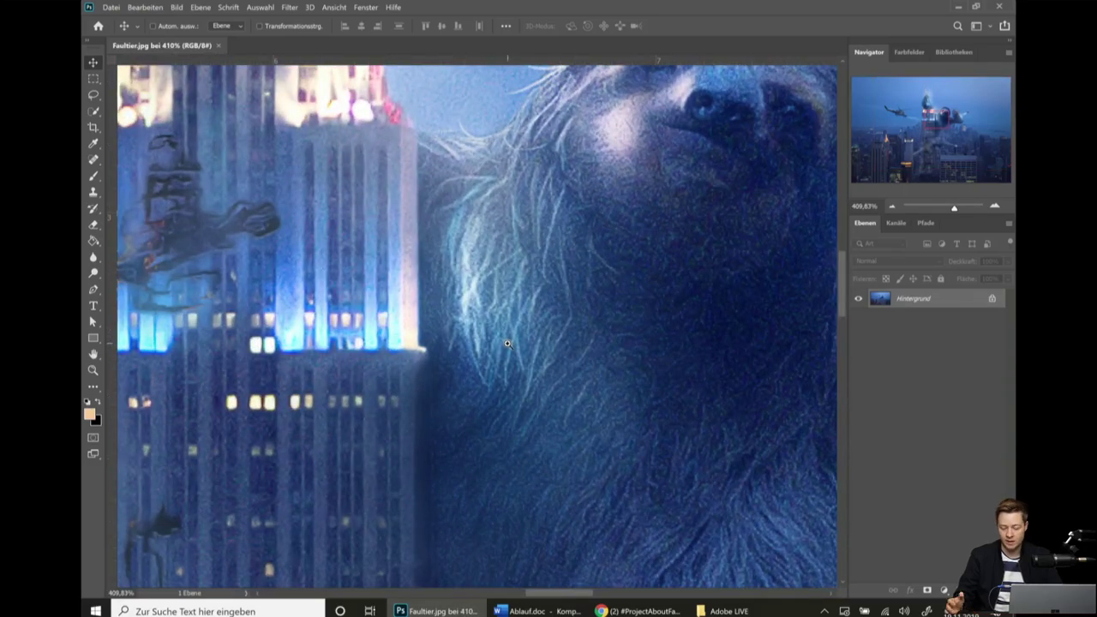
Wheel-zoom up to 400%, then back out to 100% on the sloth and Empire State Building.
scroll(507, 343, "down", 3)
scroll(510, 340, "down", 3)
scroll(514, 336, "up", 2)
scroll(519, 330, "up", 1)
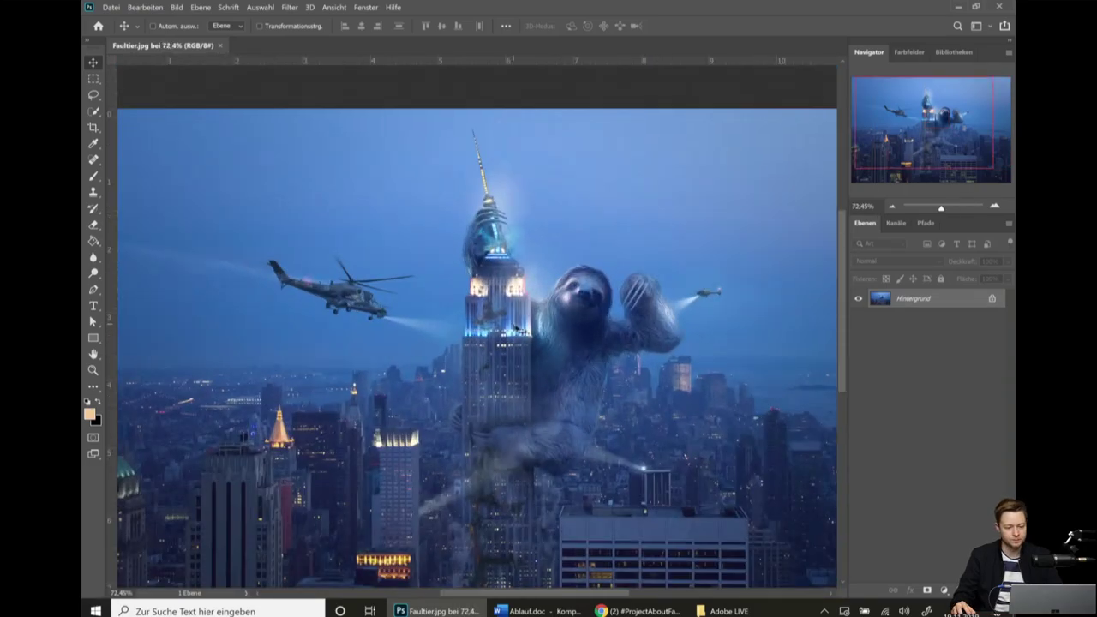
scroll(570, 305, "up", 3)
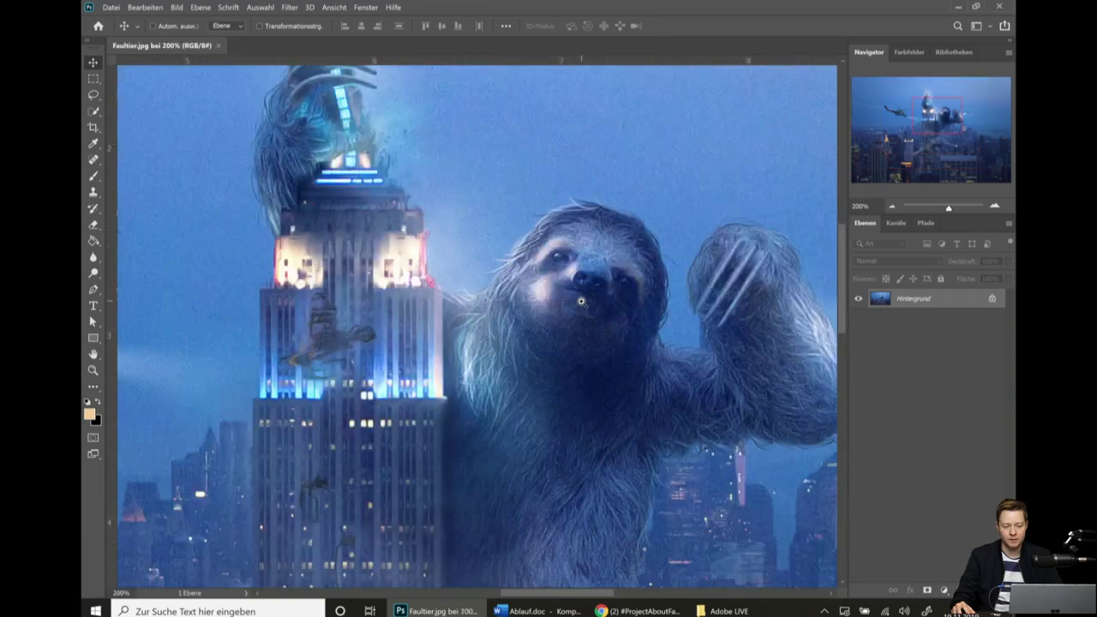
scroll(592, 302, "up", 1)
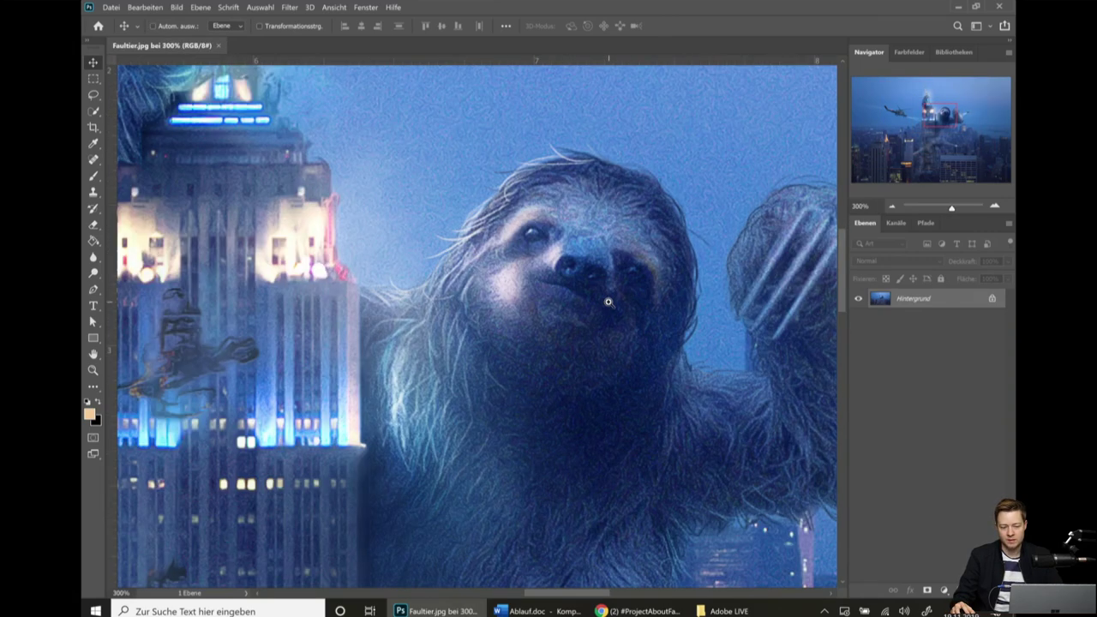
scroll(607, 302, "up", 1)
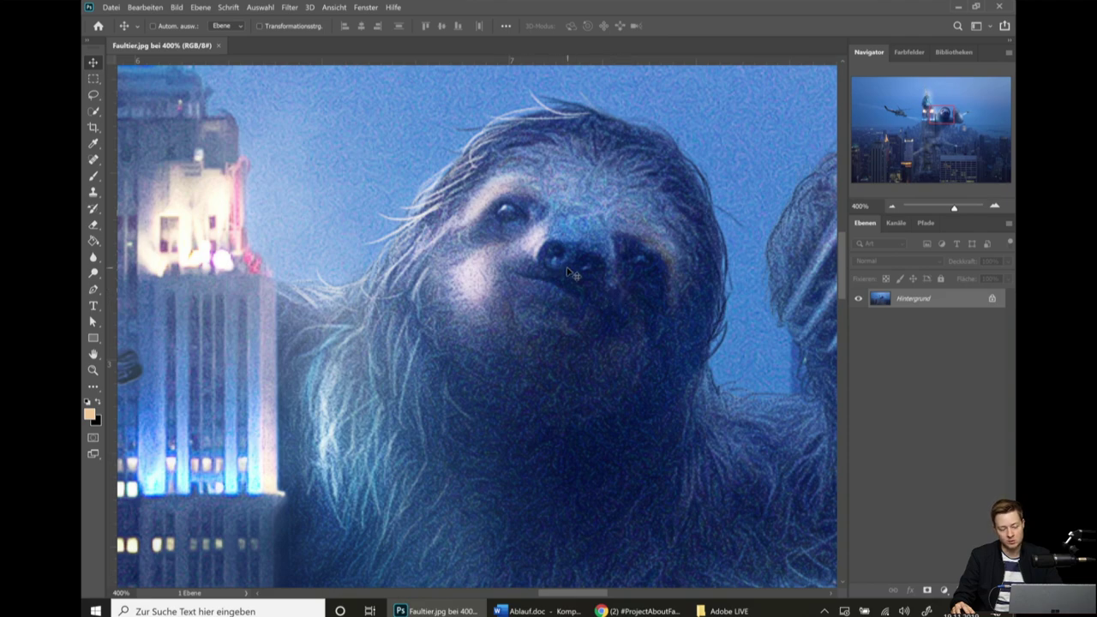
scroll(570, 272, "down", 1)
scroll(570, 274, "down", 1)
scroll(570, 278, "down", 1)
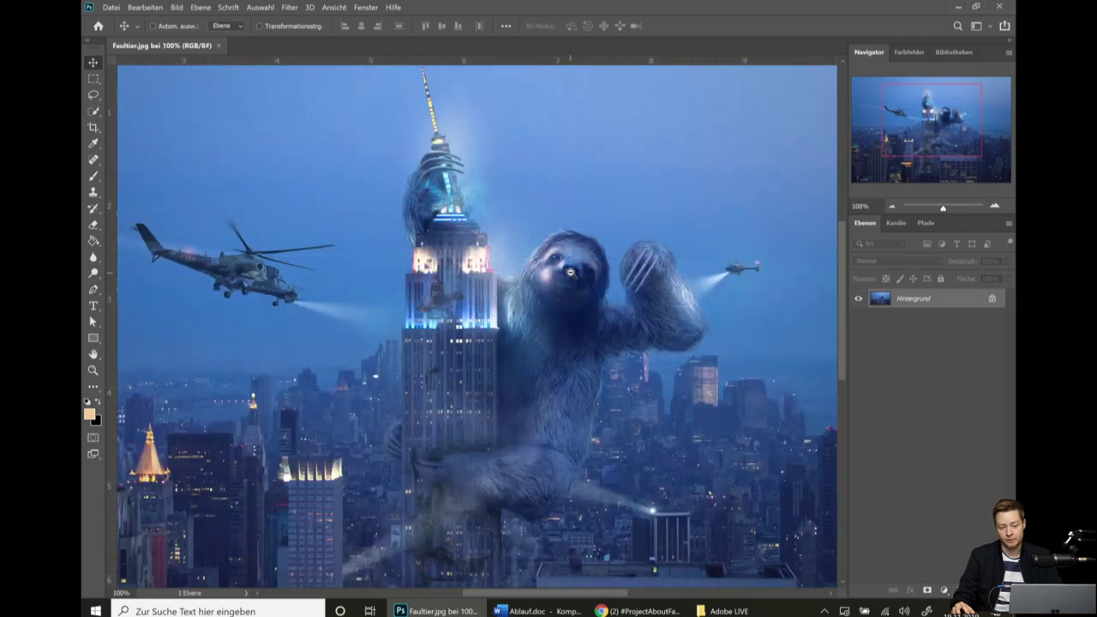
scroll(570, 285, "down", 1)
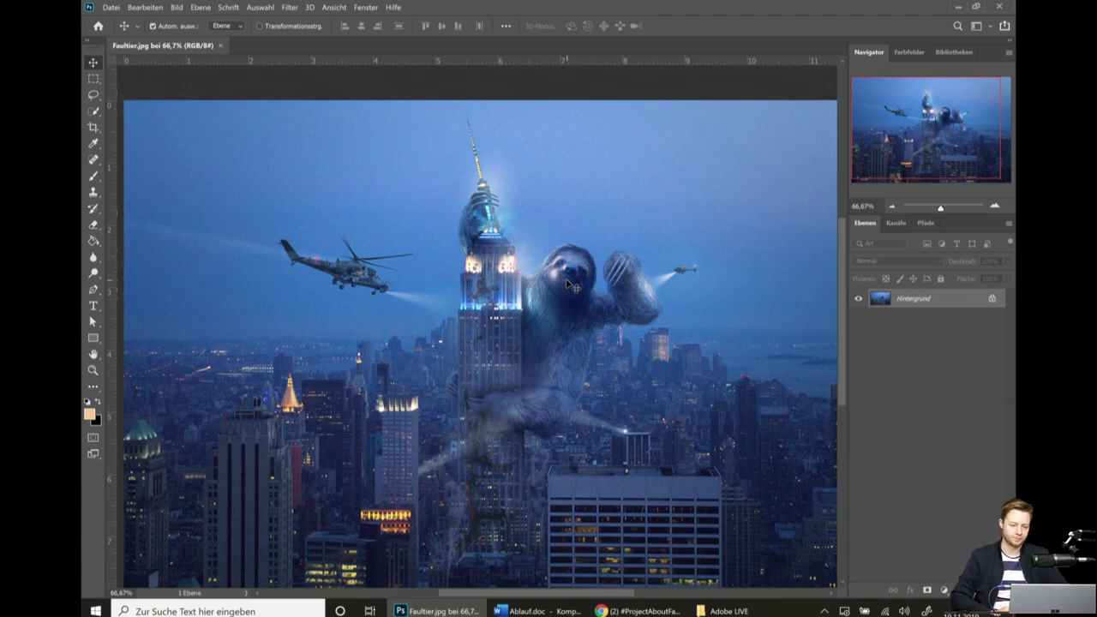
Zoom out to 55.1%, then hide and re-show the rulers with Ctrl+R.
scroll(548, 289, "down", 1)
scroll(506, 270, "down", 1)
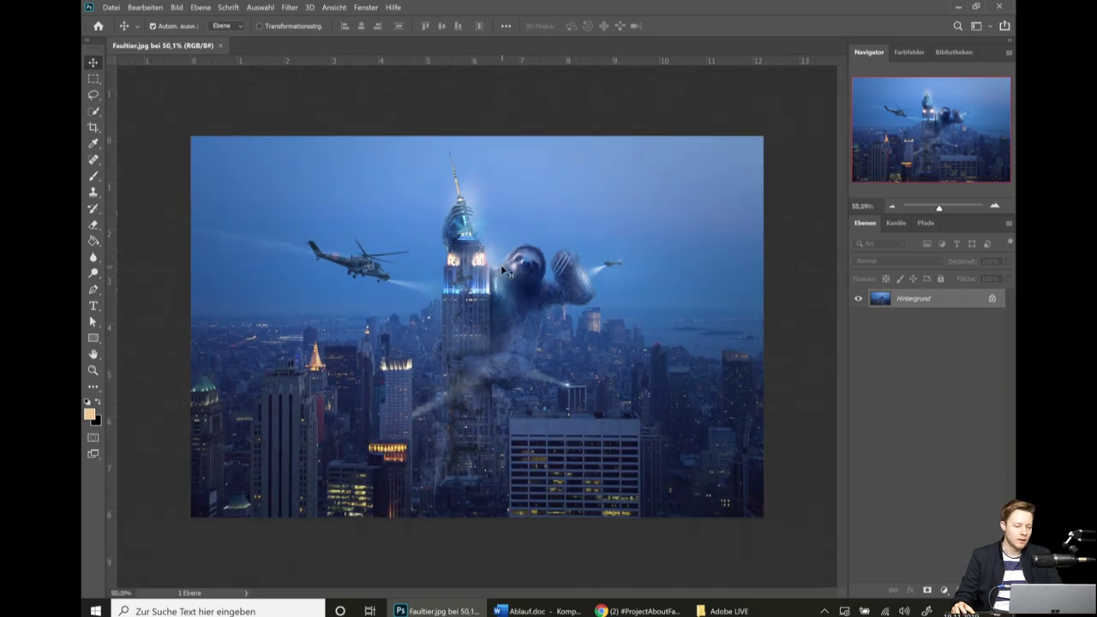
scroll(501, 268, "up", 1)
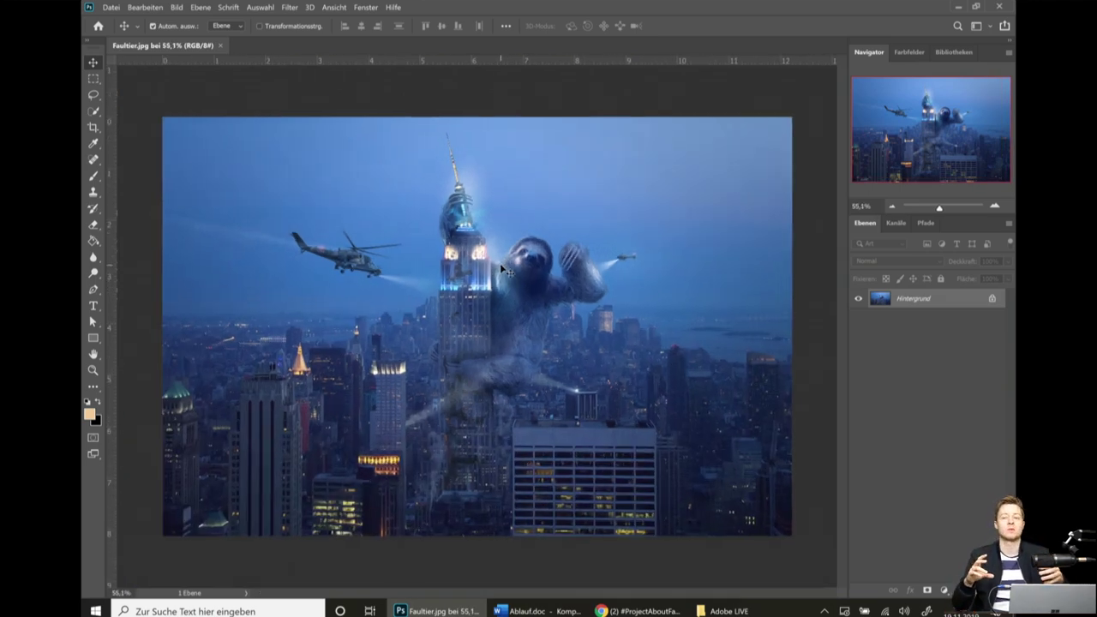
key("ctrl+r")
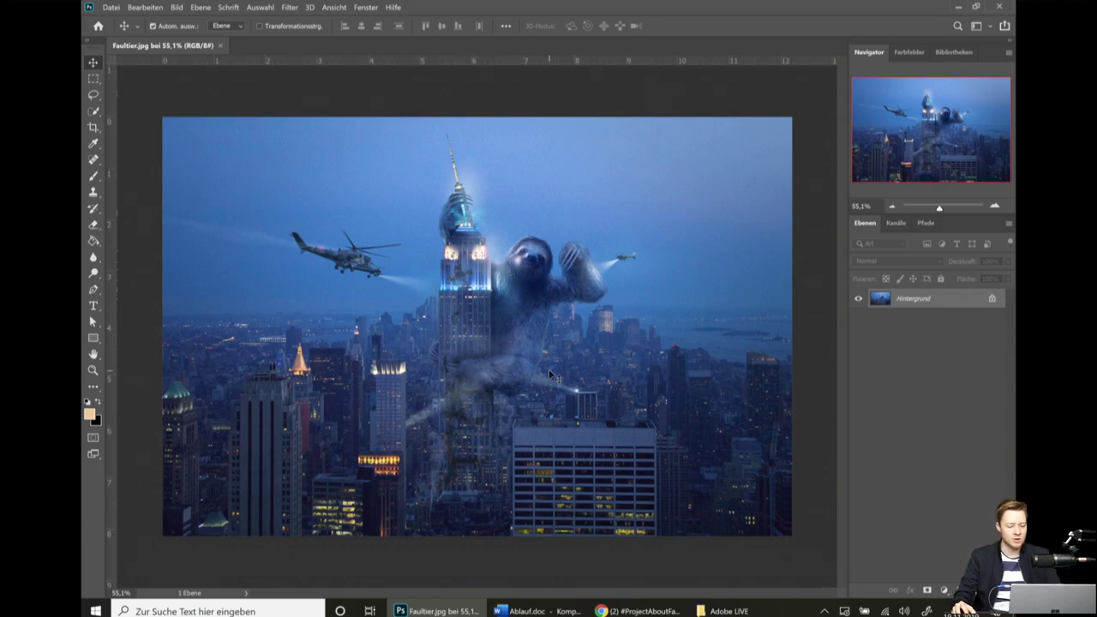
key("ctrl+r")
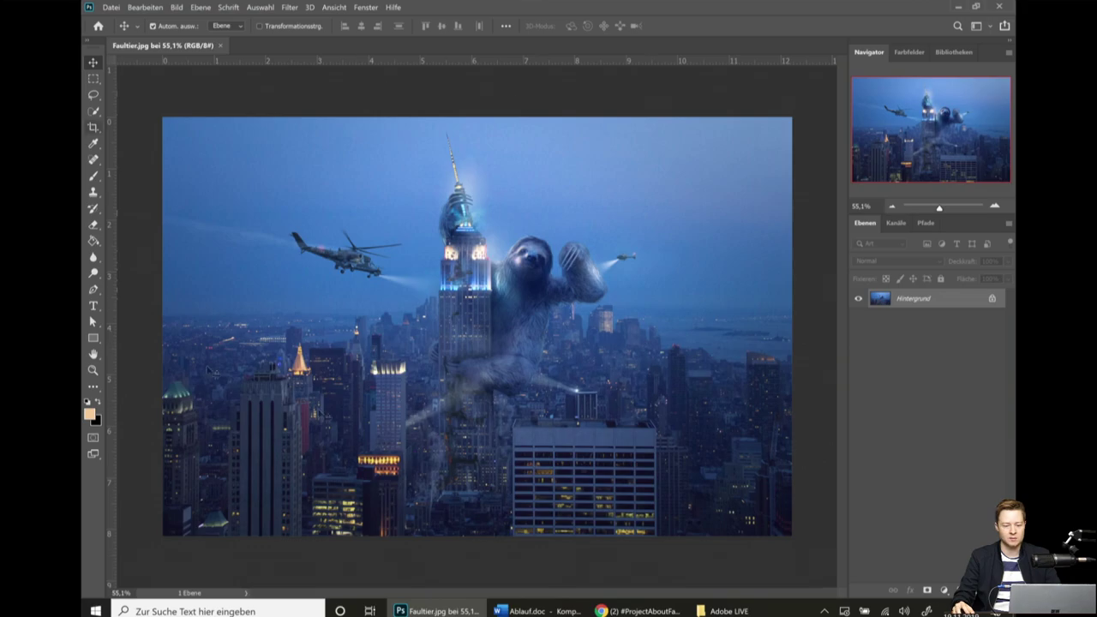
left_click_drag(208, 368, 760, 381)
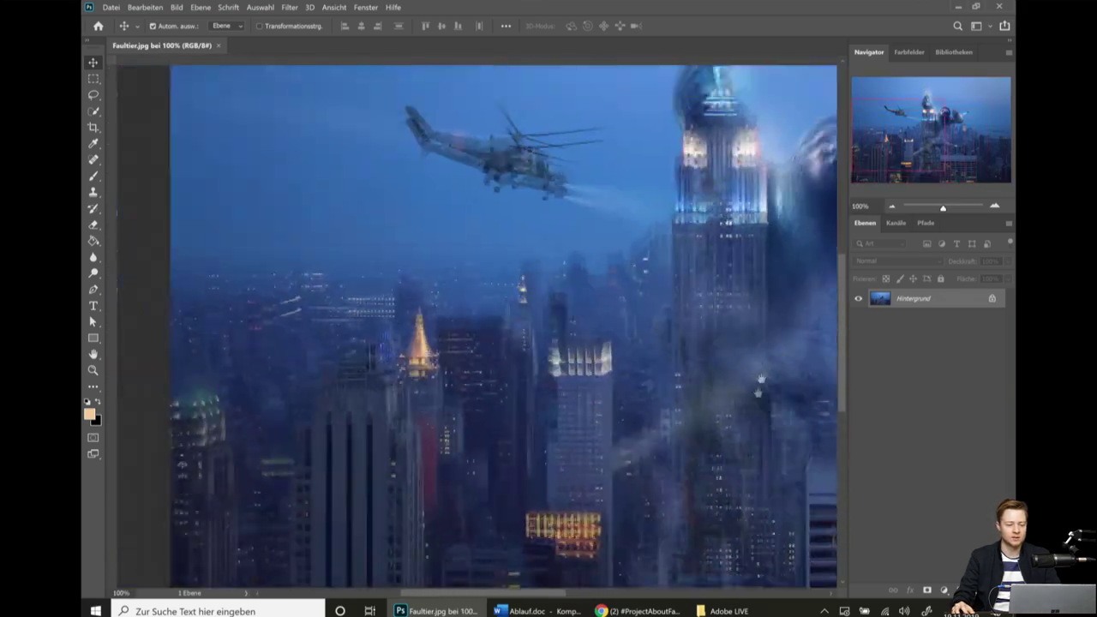
left_click_drag(761, 382, 514, 308)
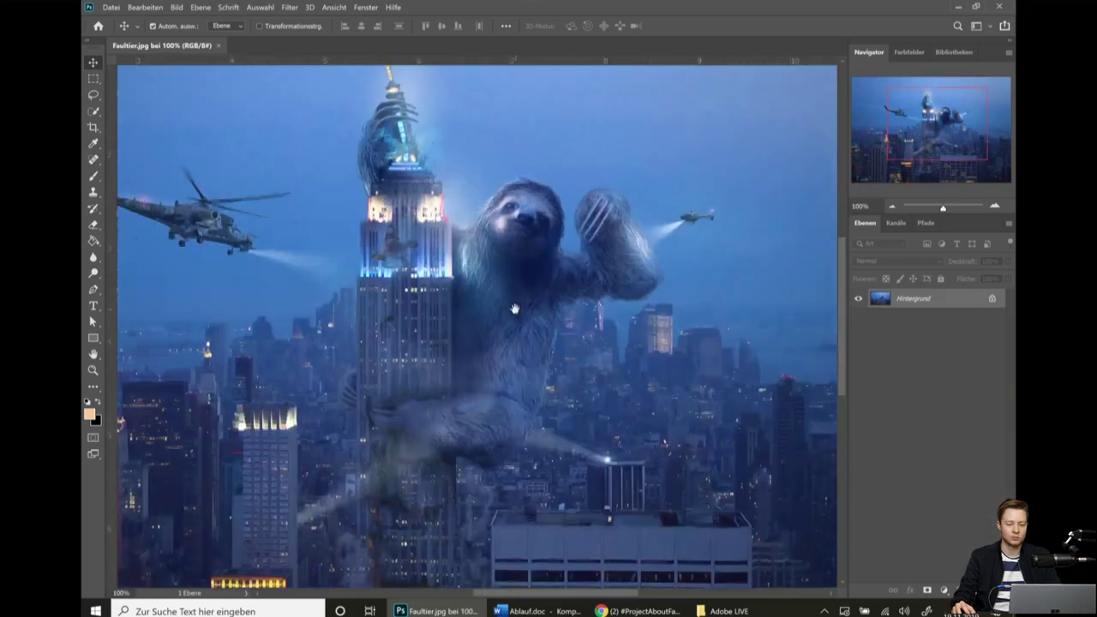
left_click_drag(606, 358, 470, 356)
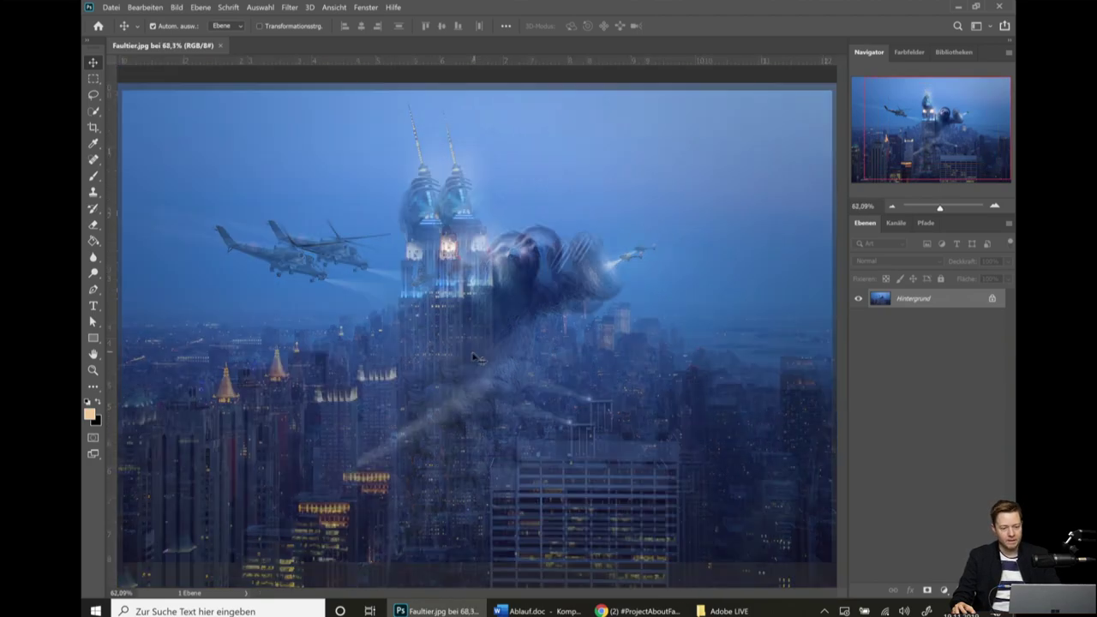
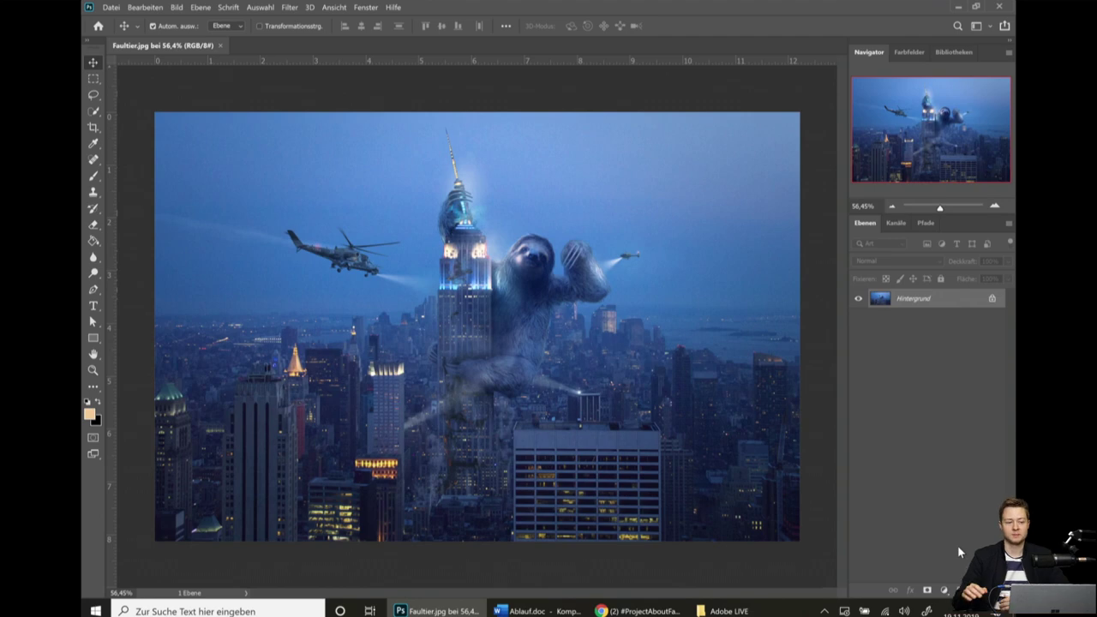
Briefly check the Kanäle tab, return to Ebenen, and open the Fenster menu for workspace choices.
left_click(359, 10)
left_click(360, 10)
left_click(359, 10)
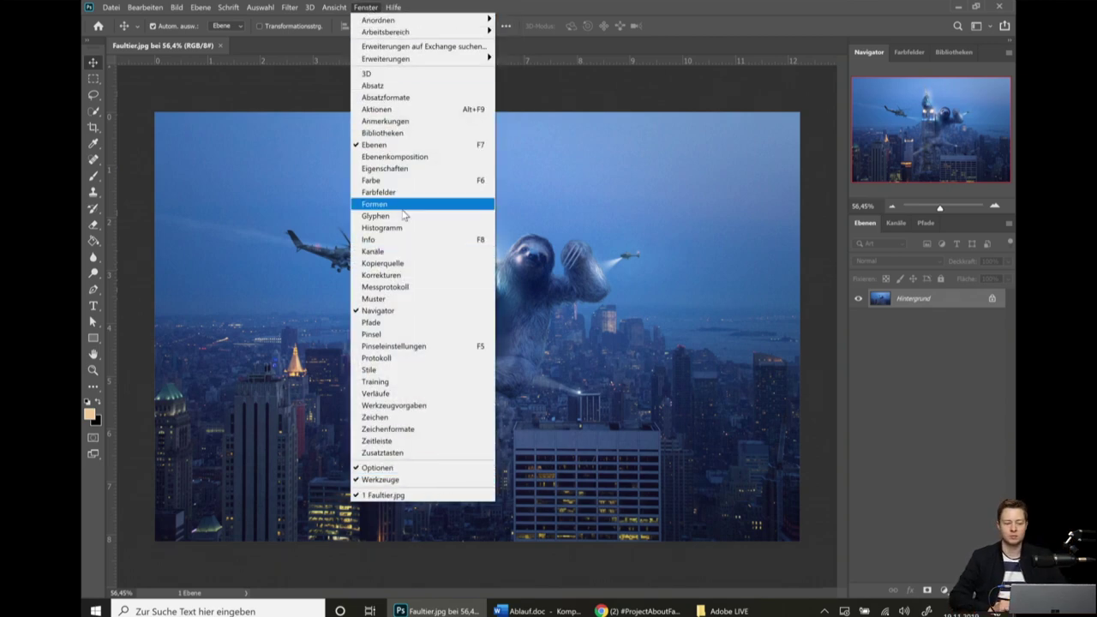
left_click(759, 117)
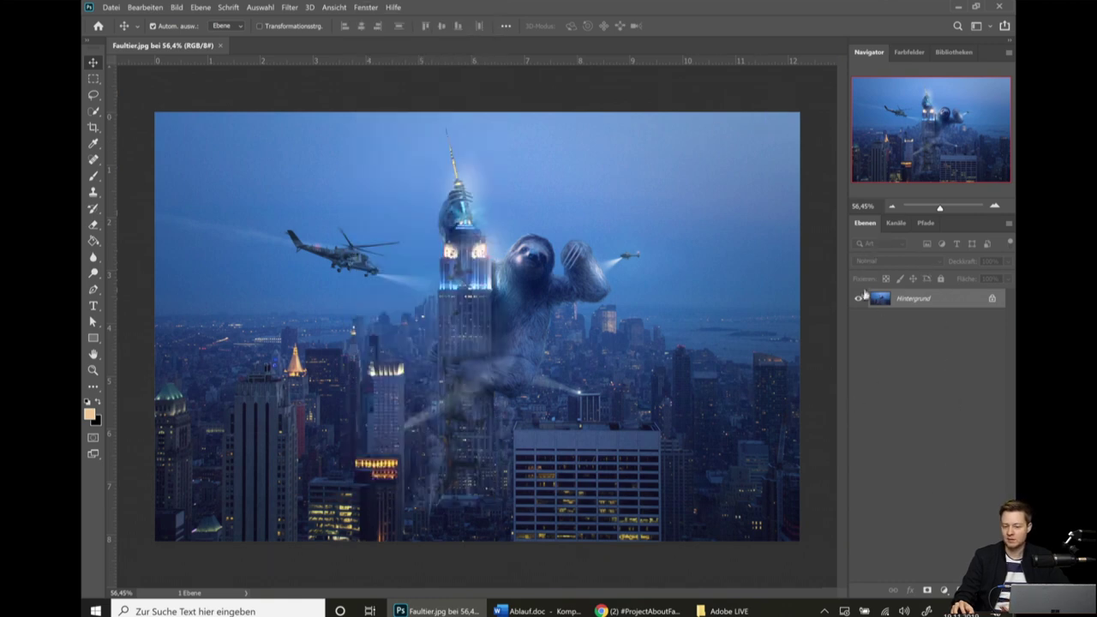
left_click(895, 223)
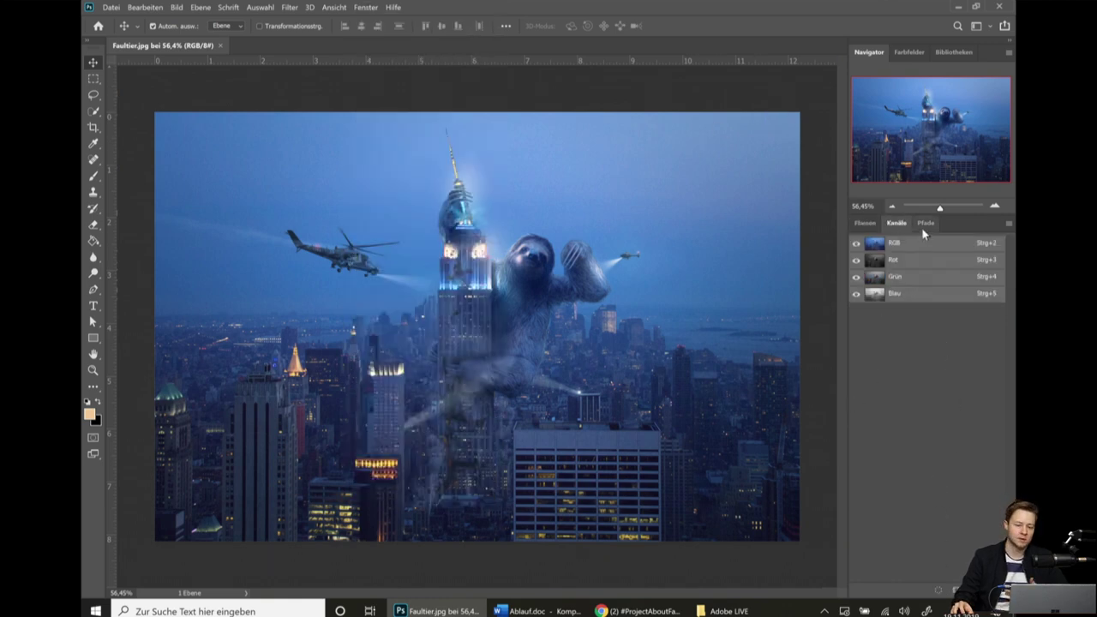
left_click(865, 223)
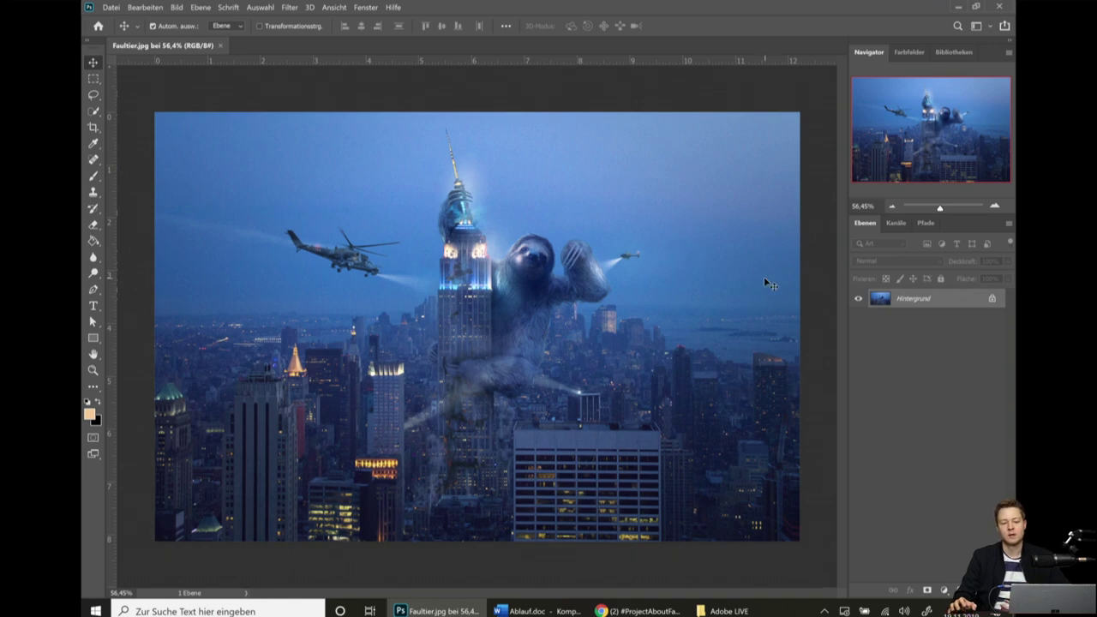
left_click(366, 6)
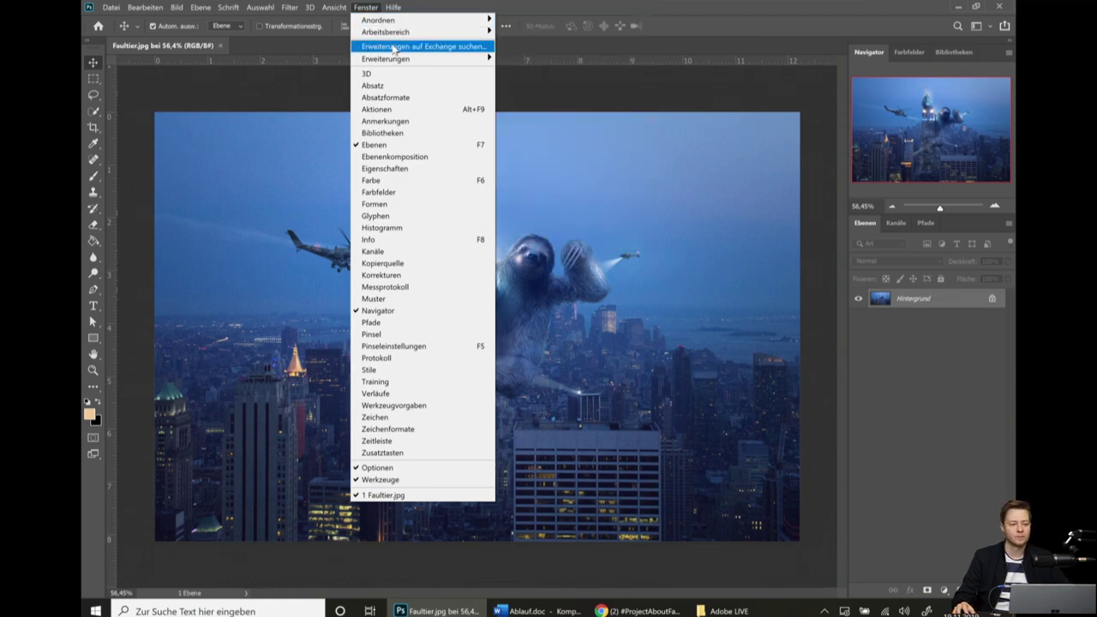
mouse_move(386, 32)
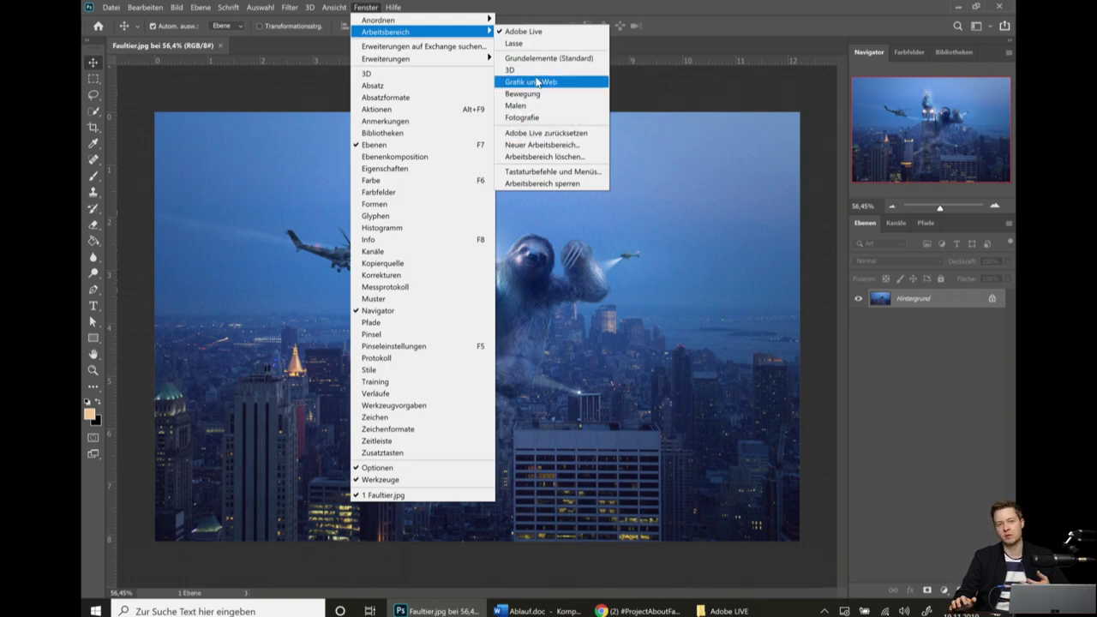
Try the Grafik und Web workspace, then switch to Grundelemente and reset it to defaults.
left_click(536, 81)
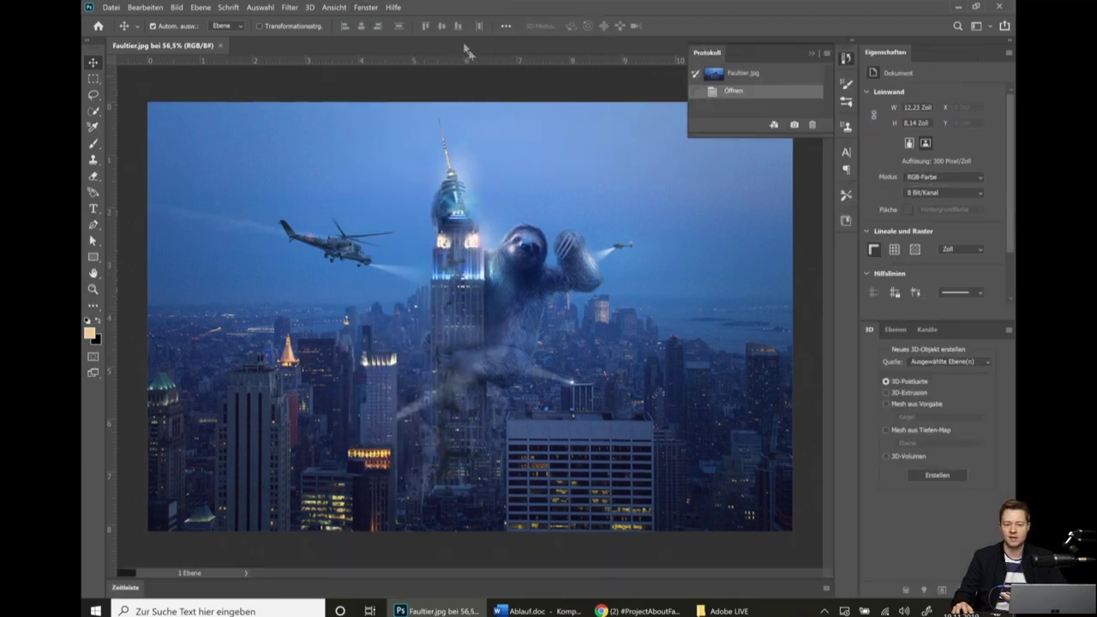
left_click(365, 7)
left_click(356, 8)
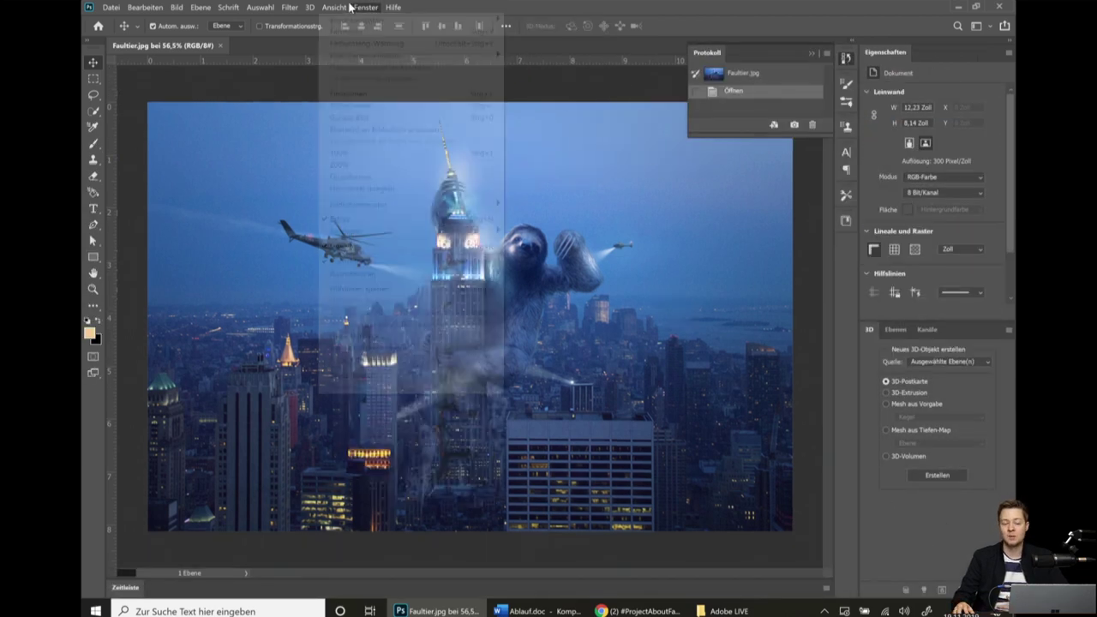
left_click(356, 8)
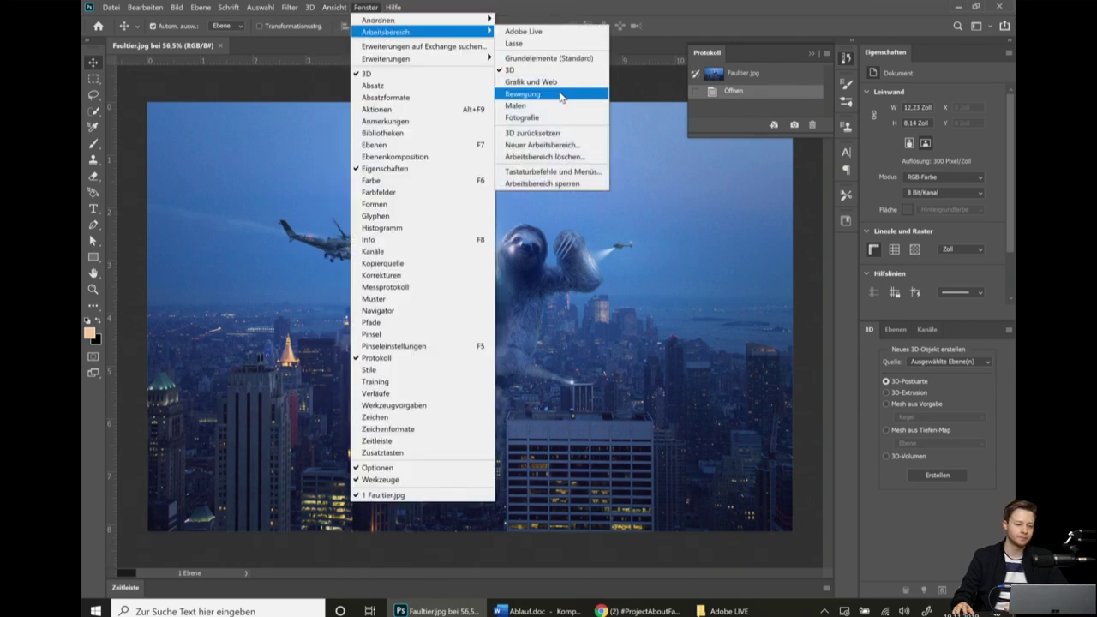
left_click(532, 59)
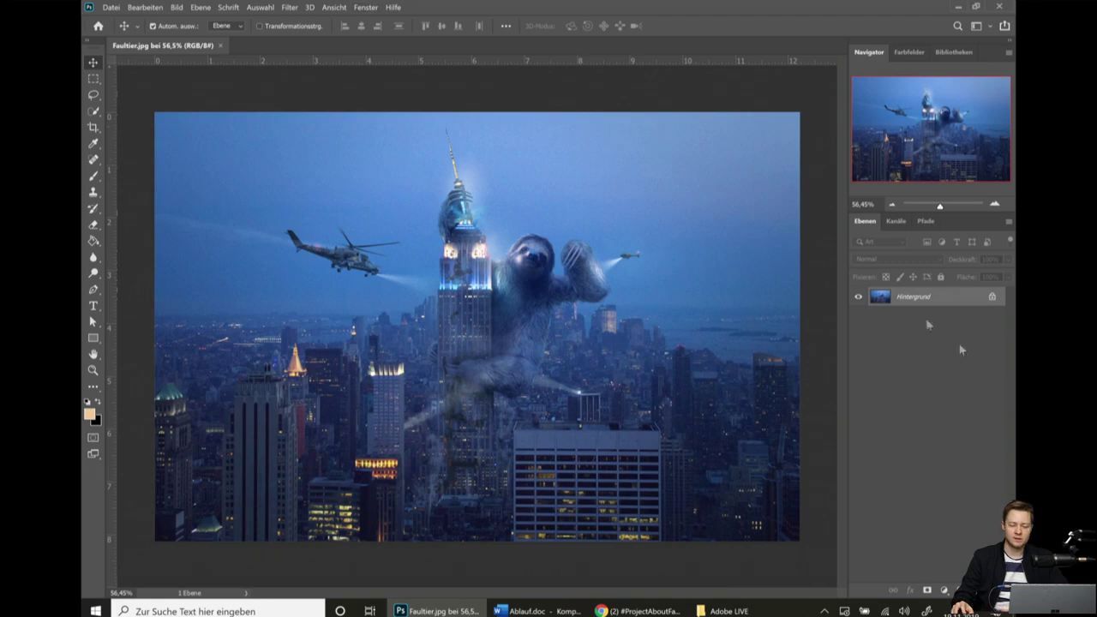
left_click(361, 7)
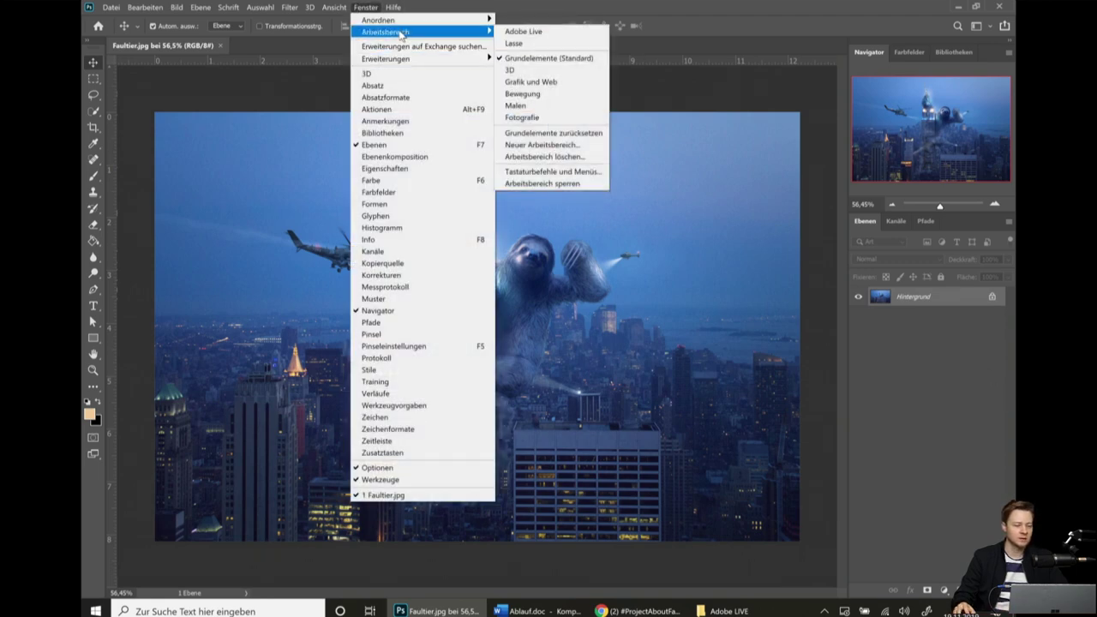
mouse_move(422, 32)
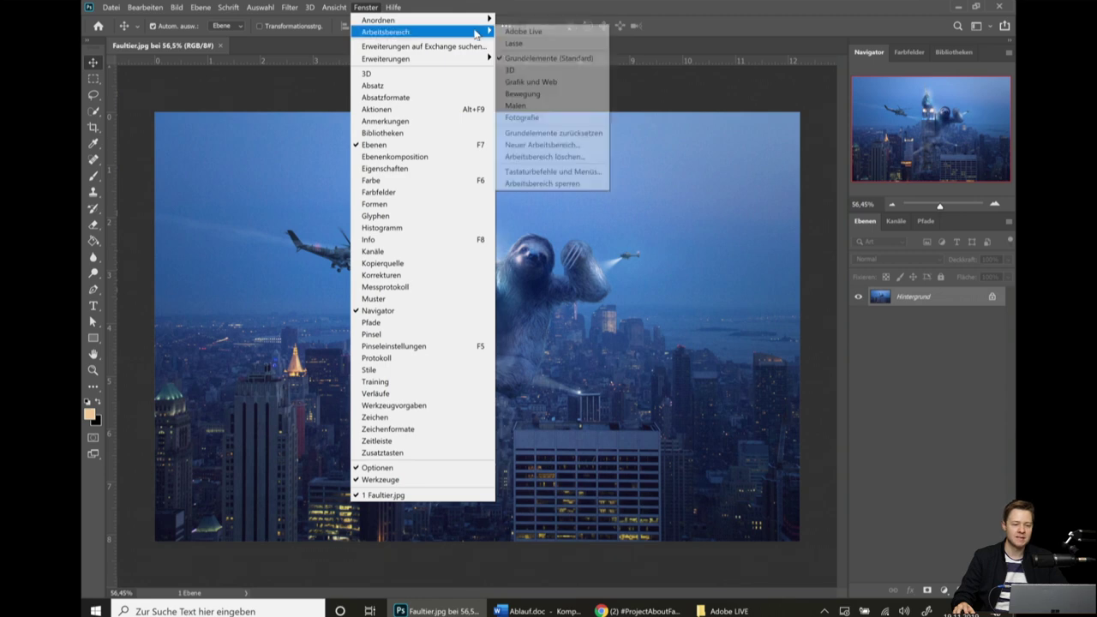
left_click(549, 132)
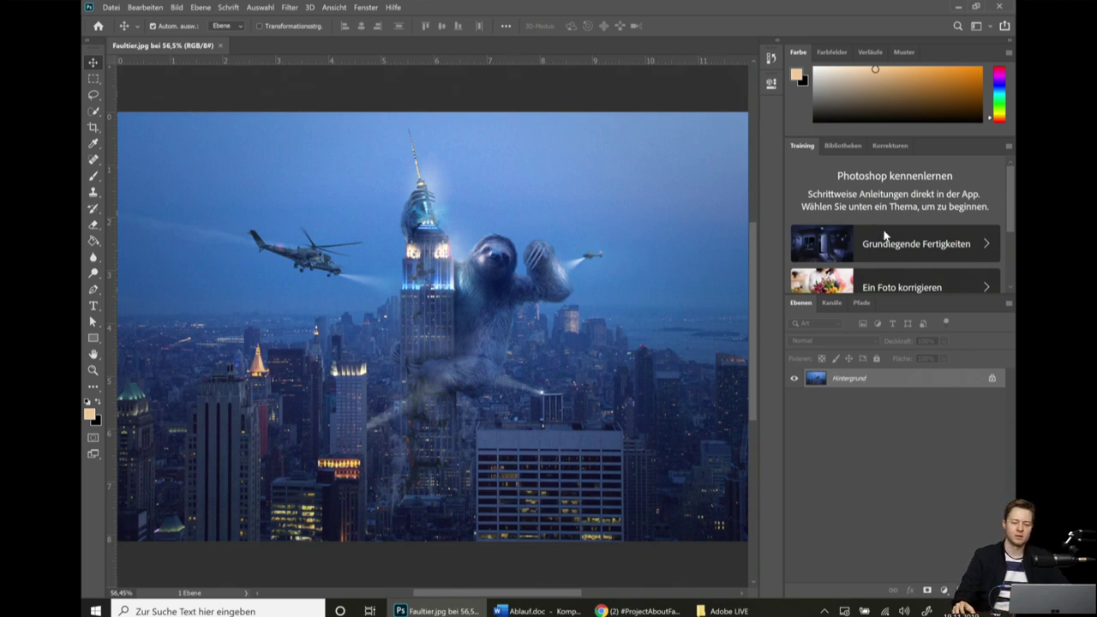
Detach and close the Training and Korrekturen panels, and pull Bibliotheken out of the dock.
scroll(917, 257, "down", 2)
scroll(943, 273, "up", 2)
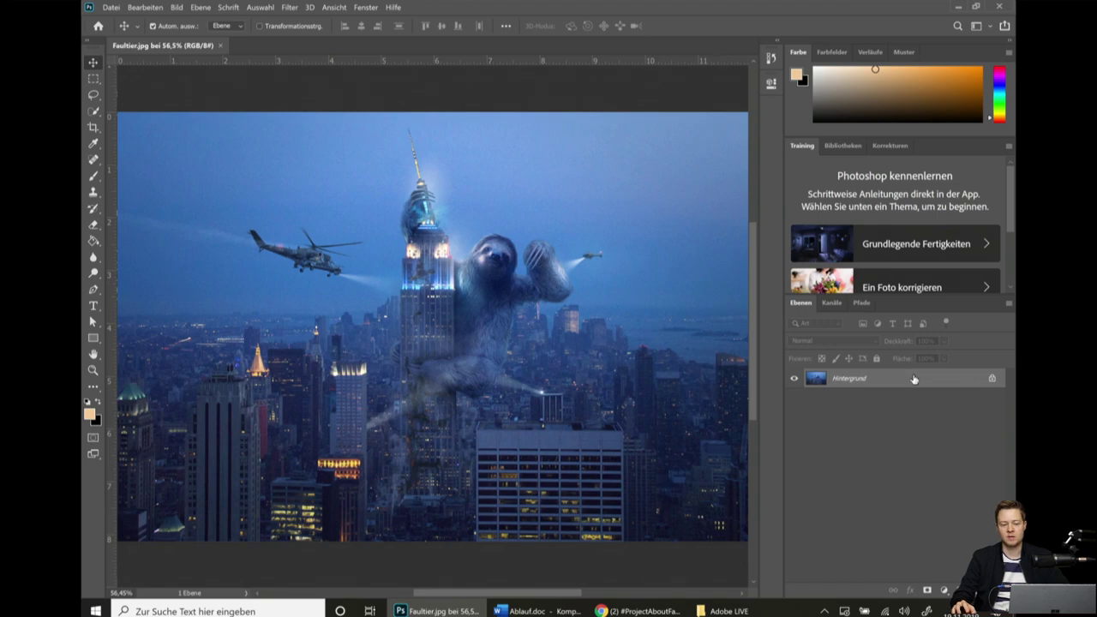
scroll(870, 252, "down", 2)
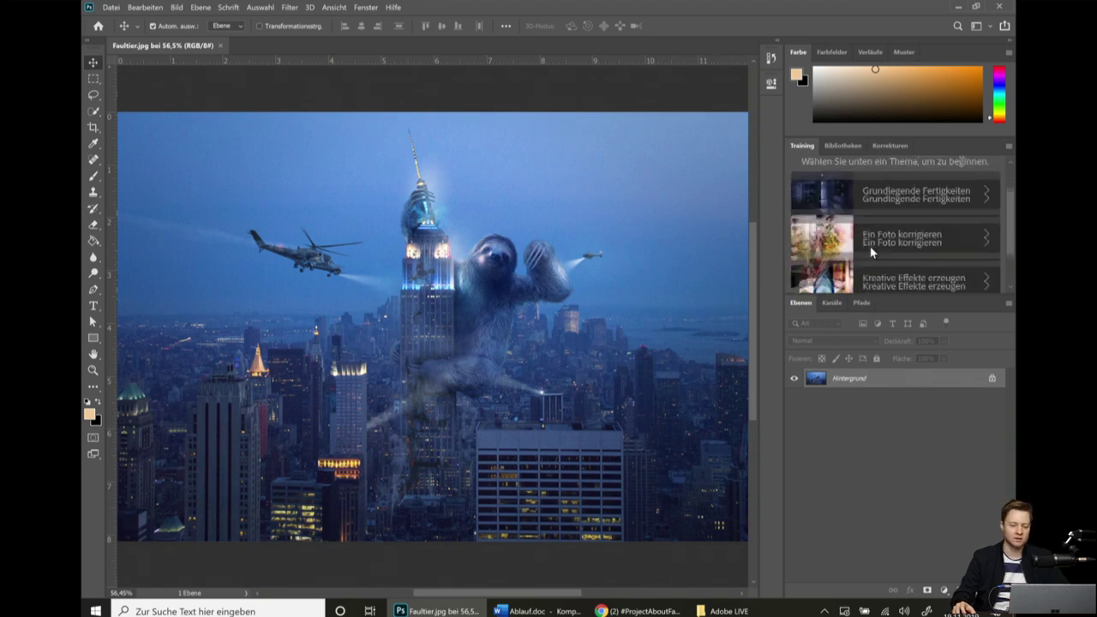
scroll(871, 252, "up", 3)
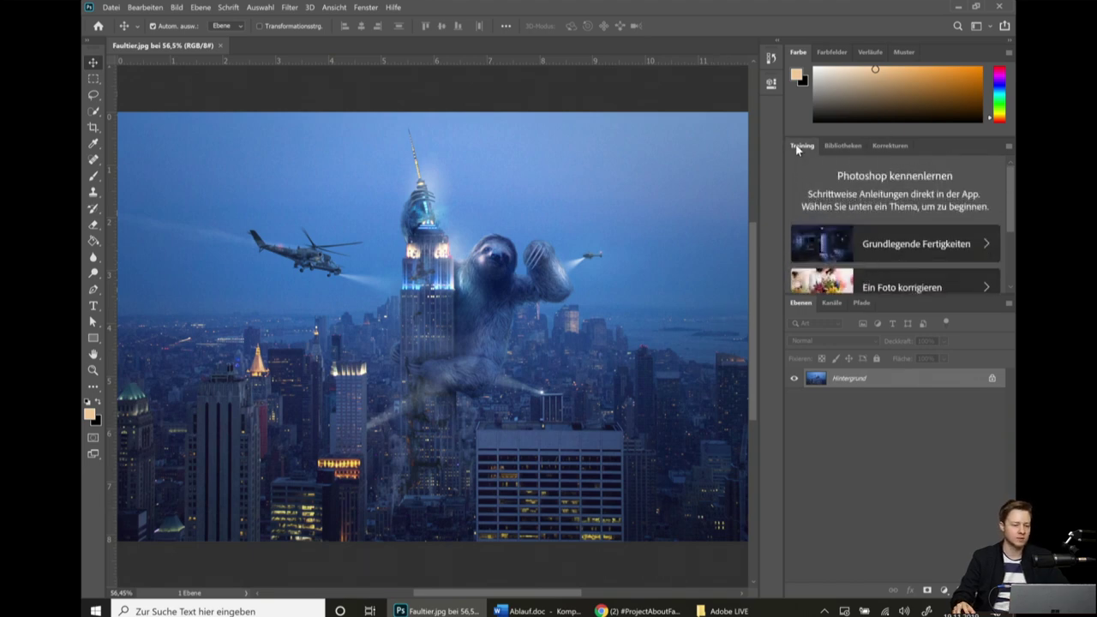
left_click_drag(802, 147, 527, 130)
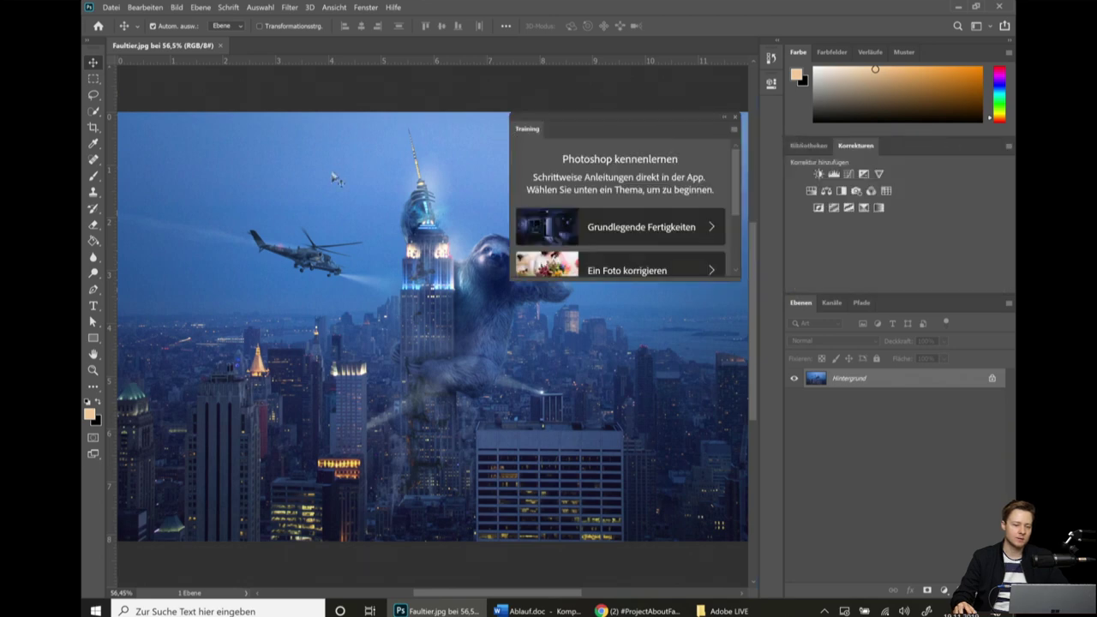
left_click(737, 120)
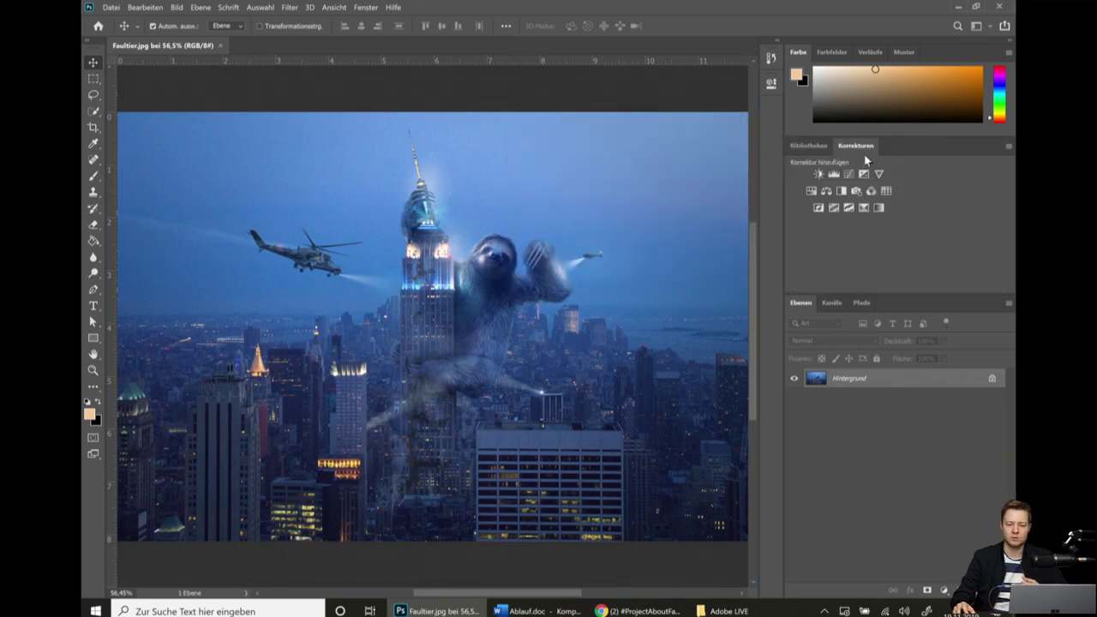
left_click_drag(856, 146, 506, 140)
left_click(601, 129)
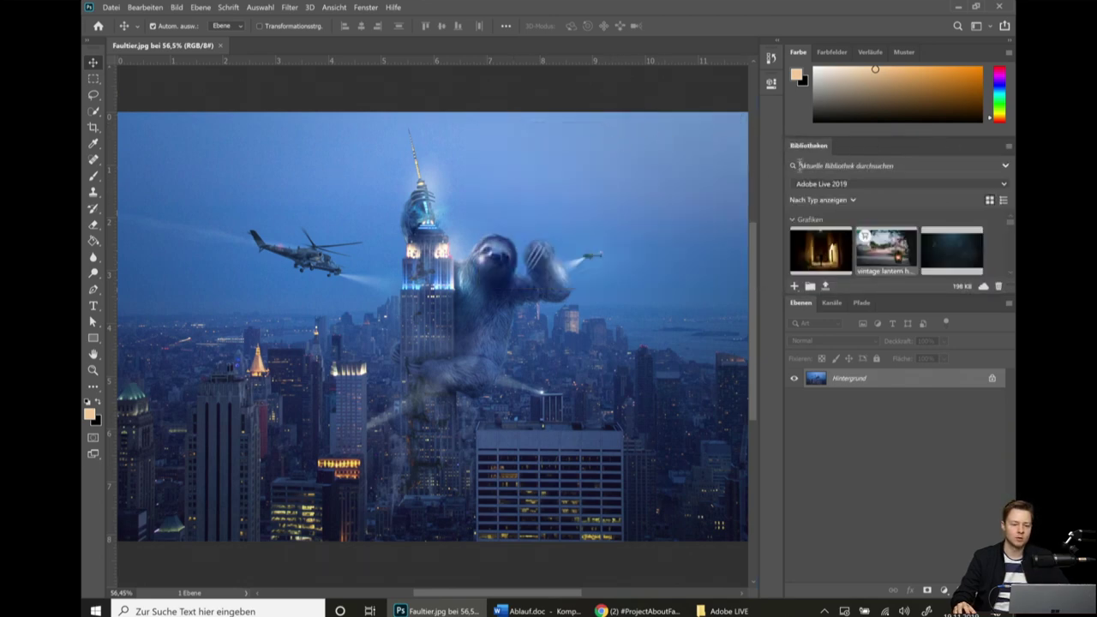
left_click_drag(808, 146, 480, 137)
Close the floating Bibliotheken panel and the whole Farbe panel group.
left_click(576, 127)
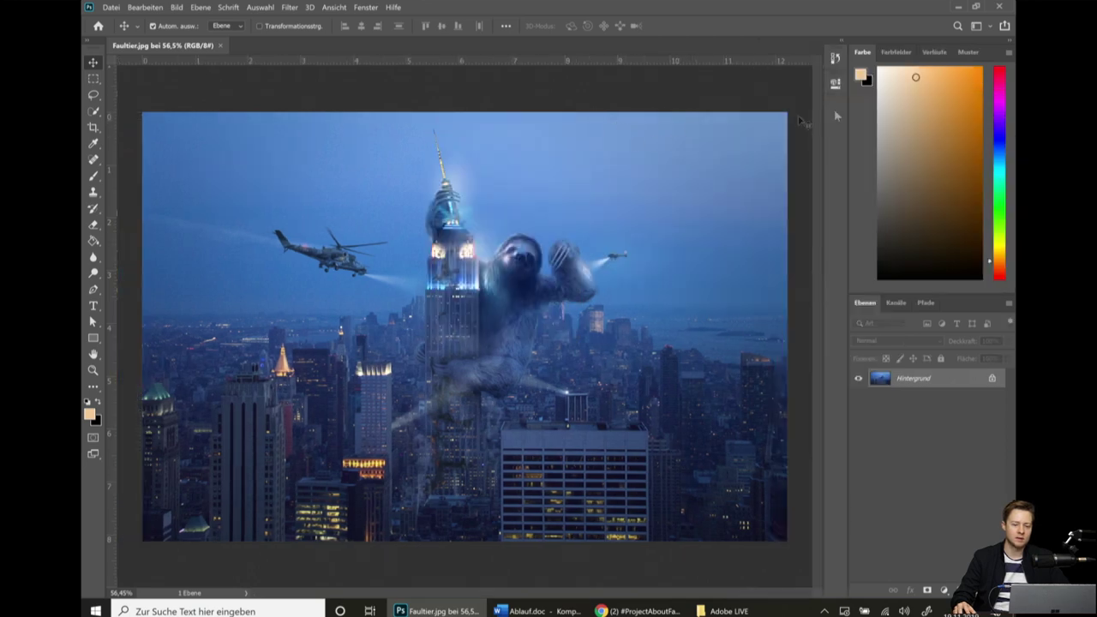
left_click(1008, 53)
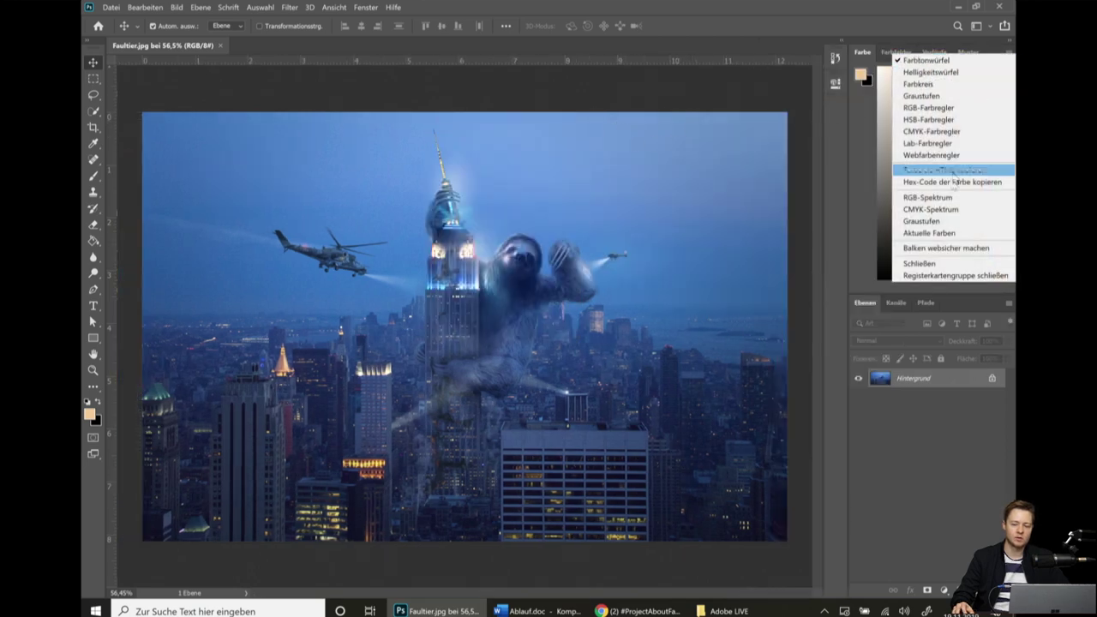
left_click(1007, 53)
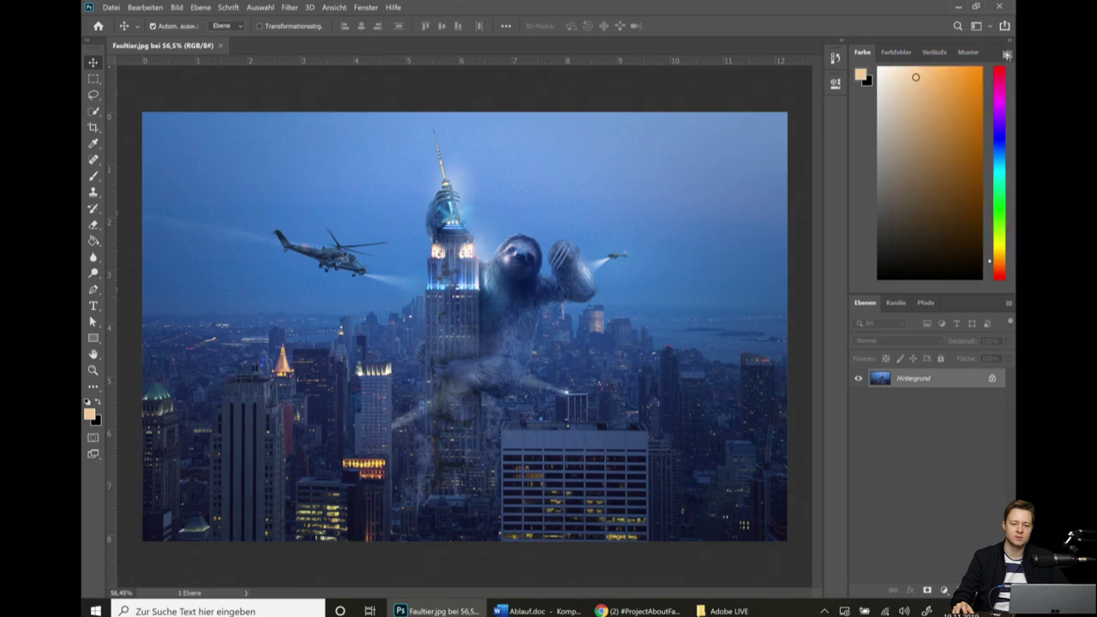
left_click(1007, 53)
left_click(927, 278)
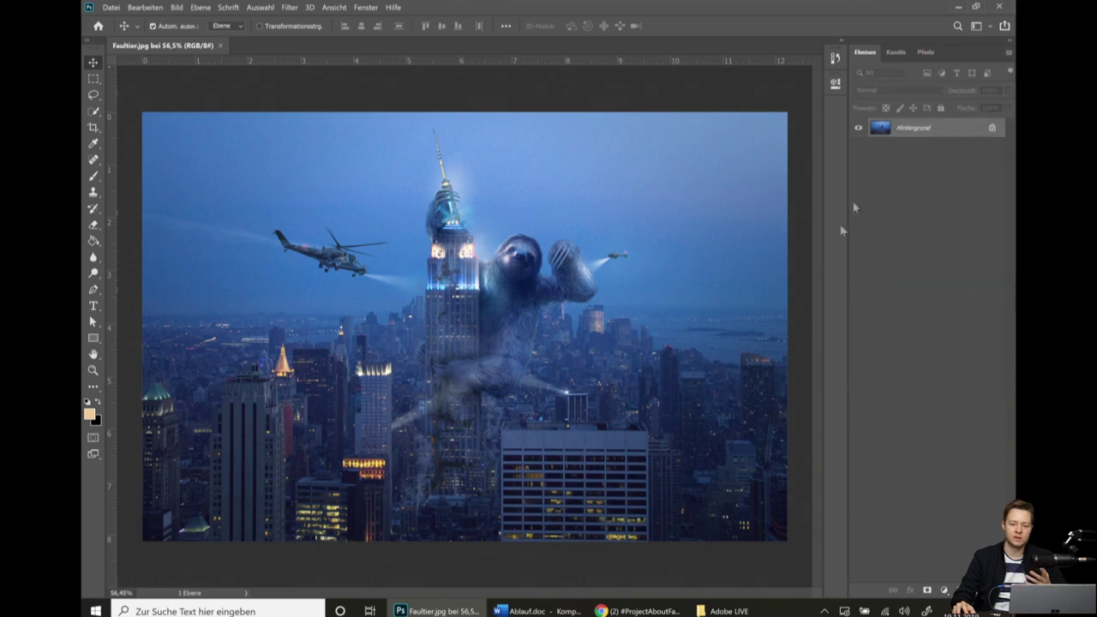
Detach and close the Ebenen, Pfade and Kanäle panels and the last remaining panel group.
left_click_drag(862, 54, 580, 90)
left_click(727, 80)
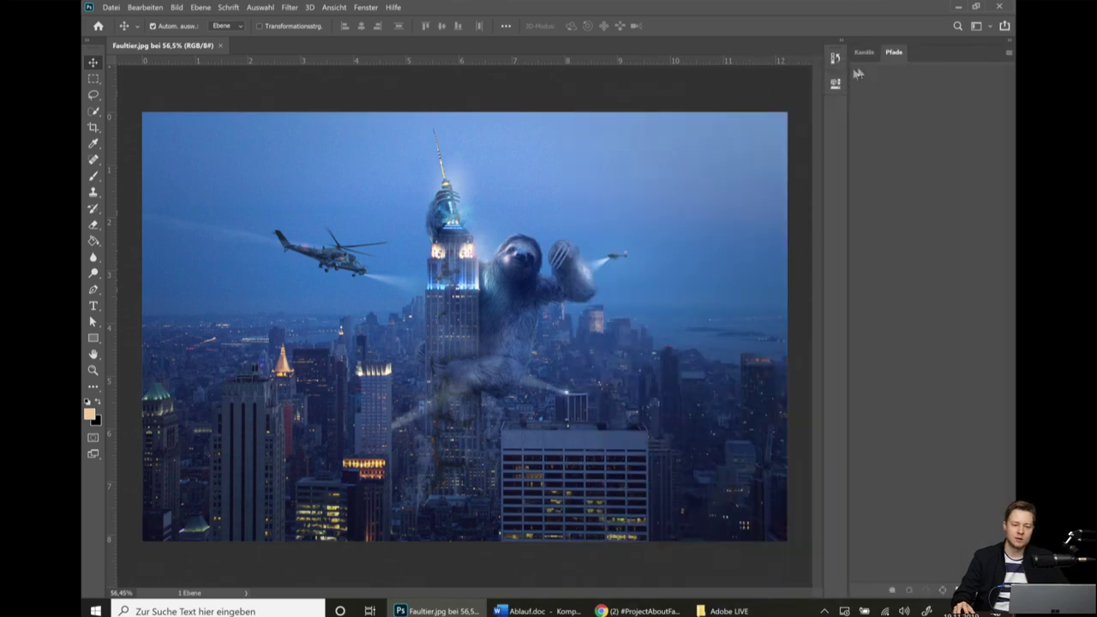
left_click_drag(894, 52, 509, 126)
left_click(620, 114)
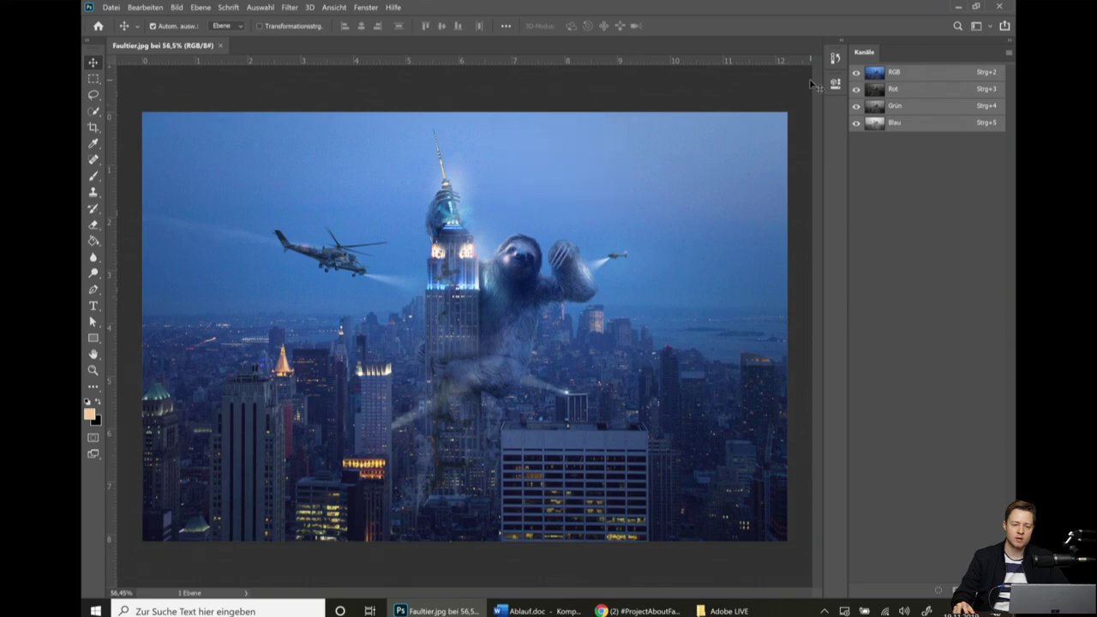
left_click_drag(863, 55, 572, 131)
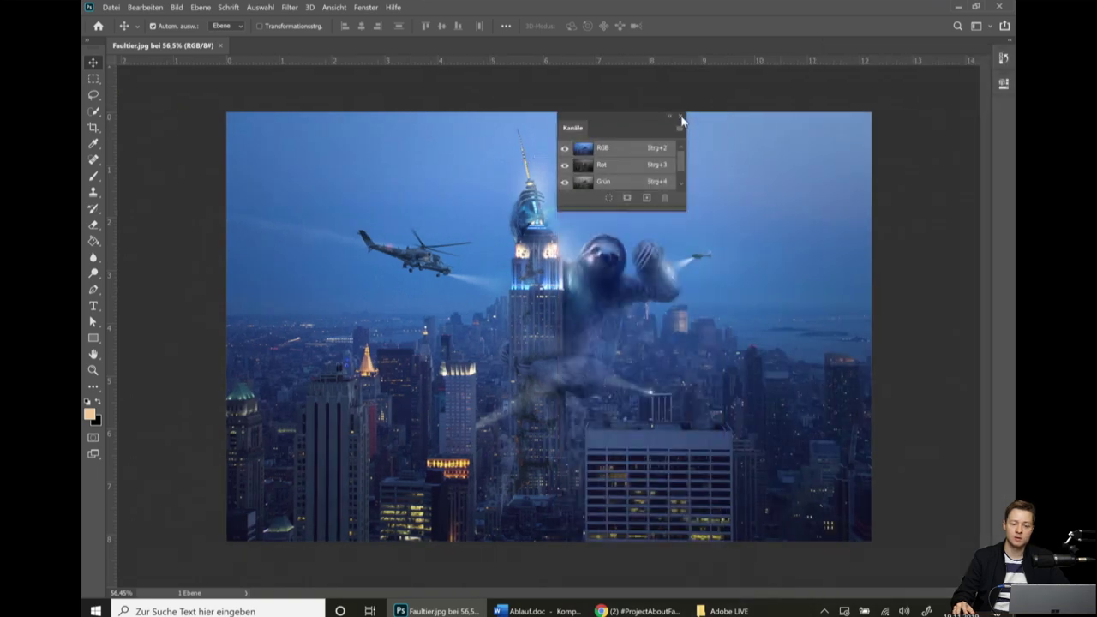
left_click(681, 119)
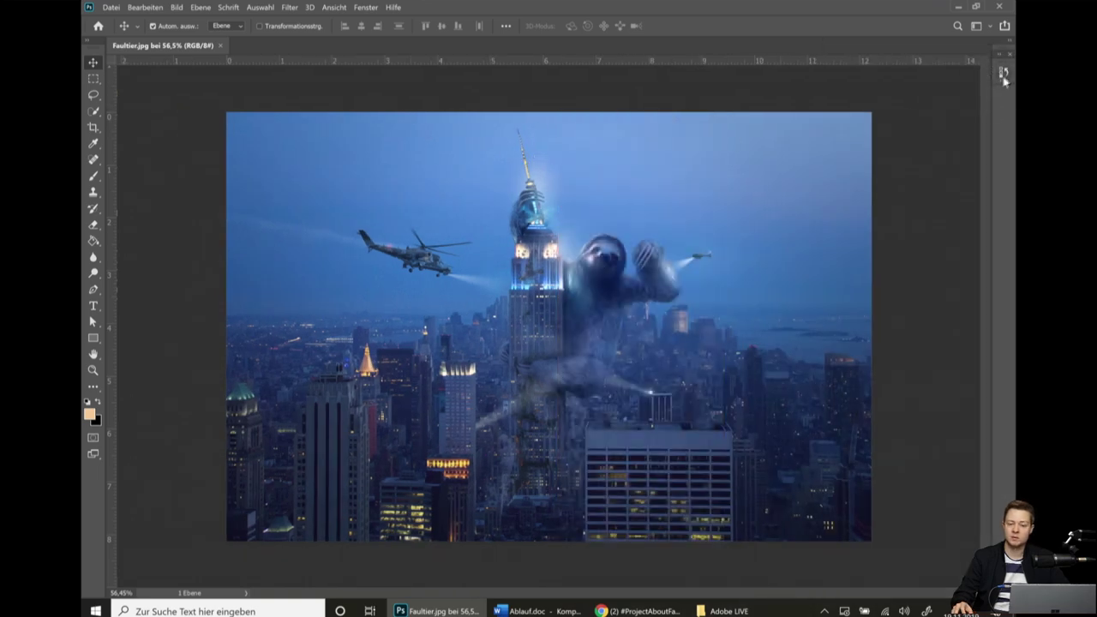
left_click(1009, 55)
left_click_drag(1005, 58, 702, 168)
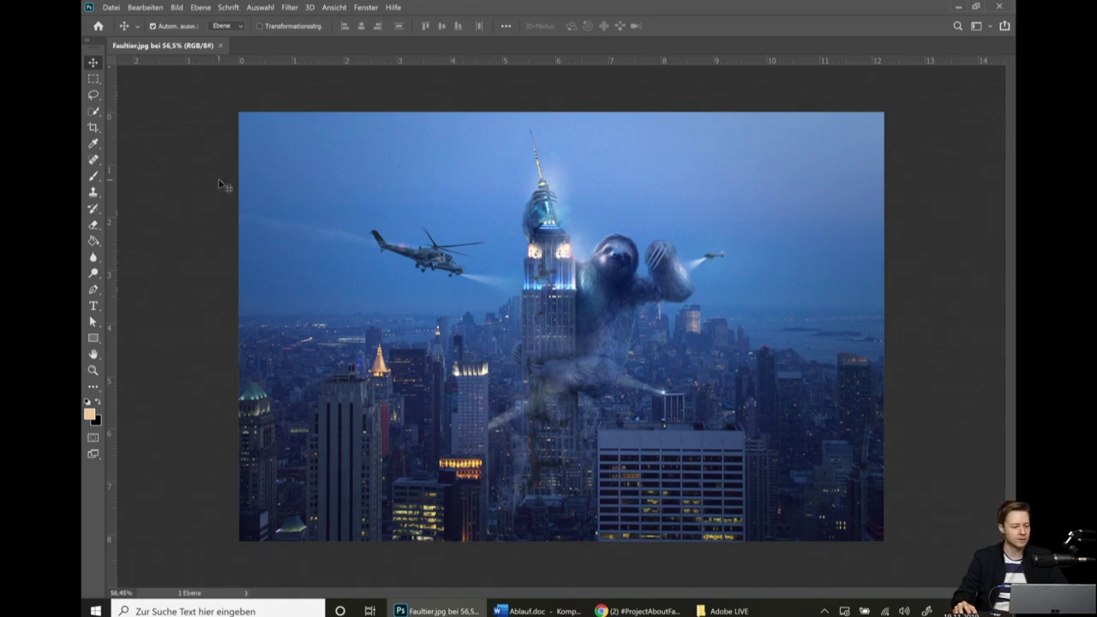
left_click(370, 10)
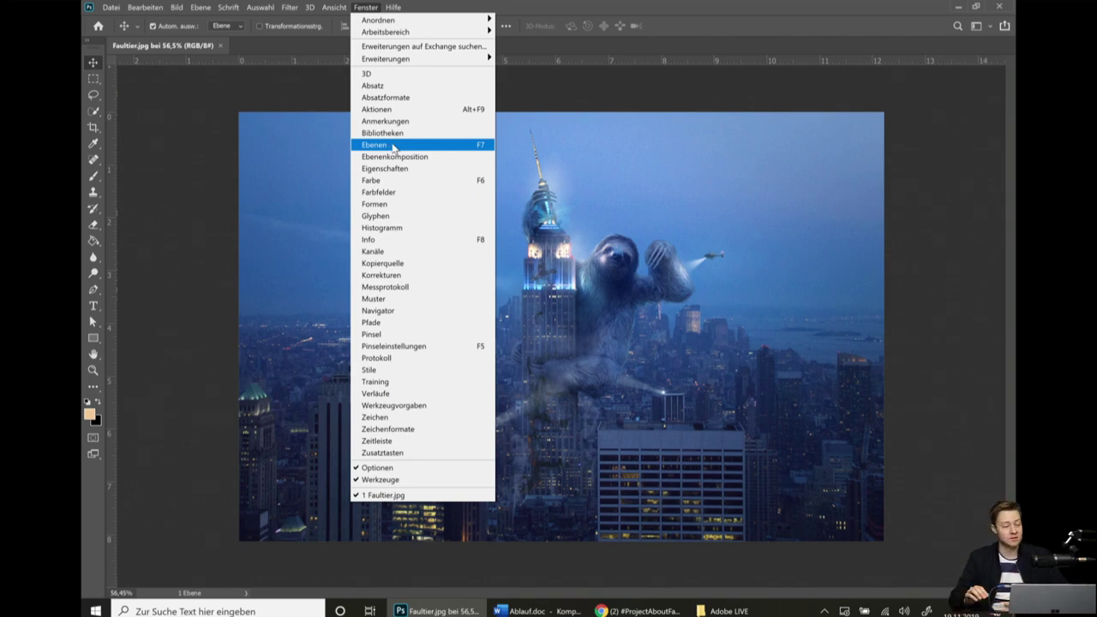
Reopen the Ebenen panel, make it taller, and dock it beside the sloth image.
left_click(394, 147)
left_click_drag(663, 89, 538, 157)
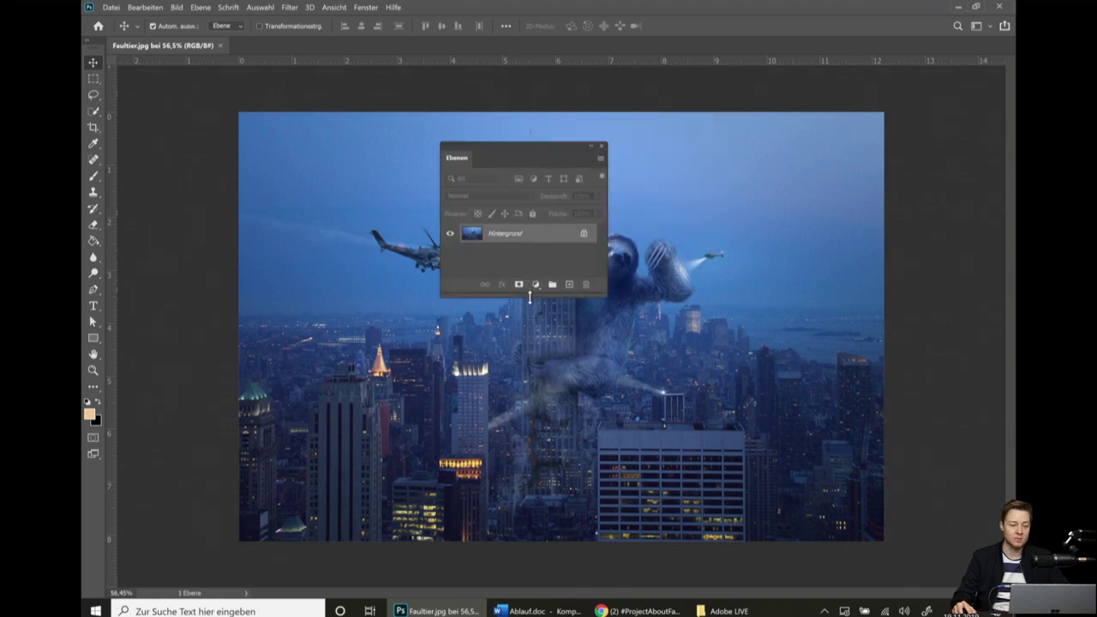
left_click_drag(530, 296, 528, 402)
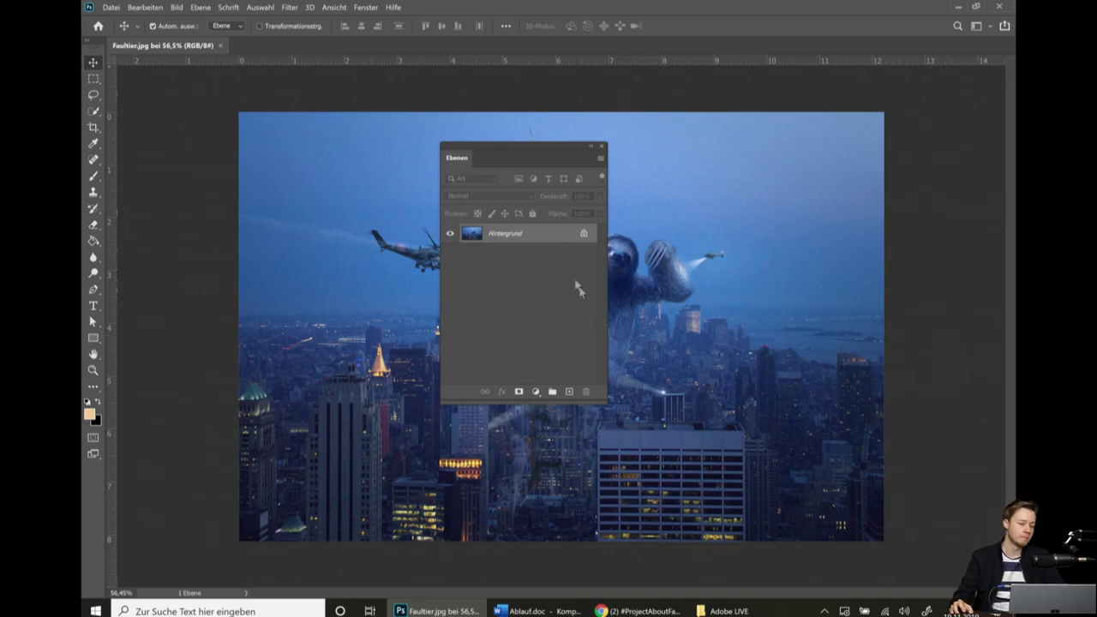
left_click_drag(472, 160, 391, 221)
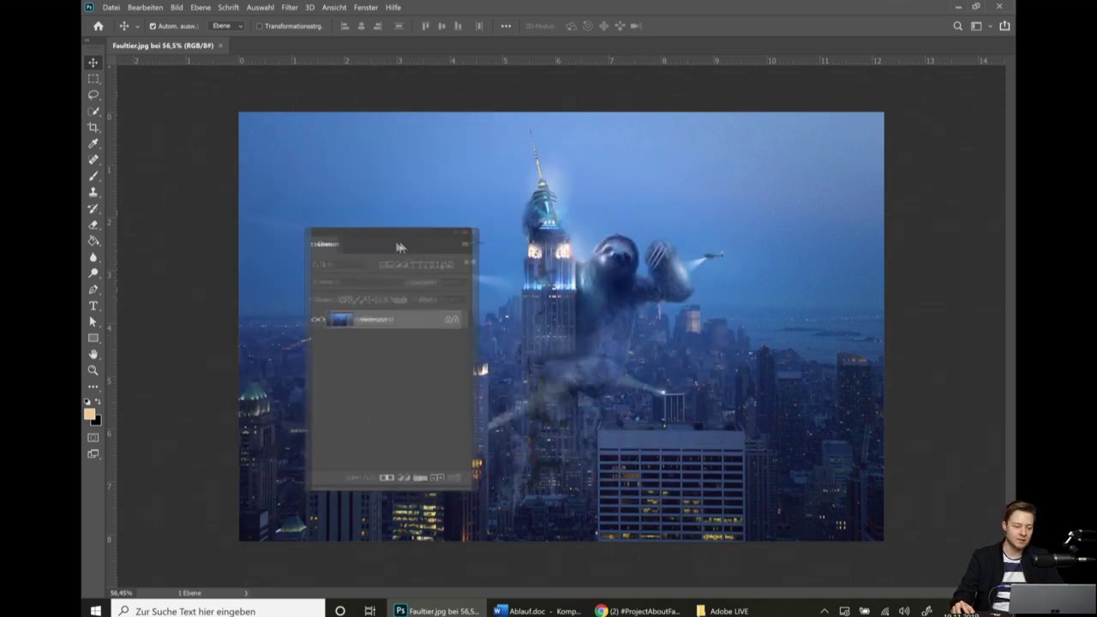
mouse_move(425, 248)
left_mouse_down()
mouse_move(289, 207)
mouse_move(303, 203)
left_mouse_up()
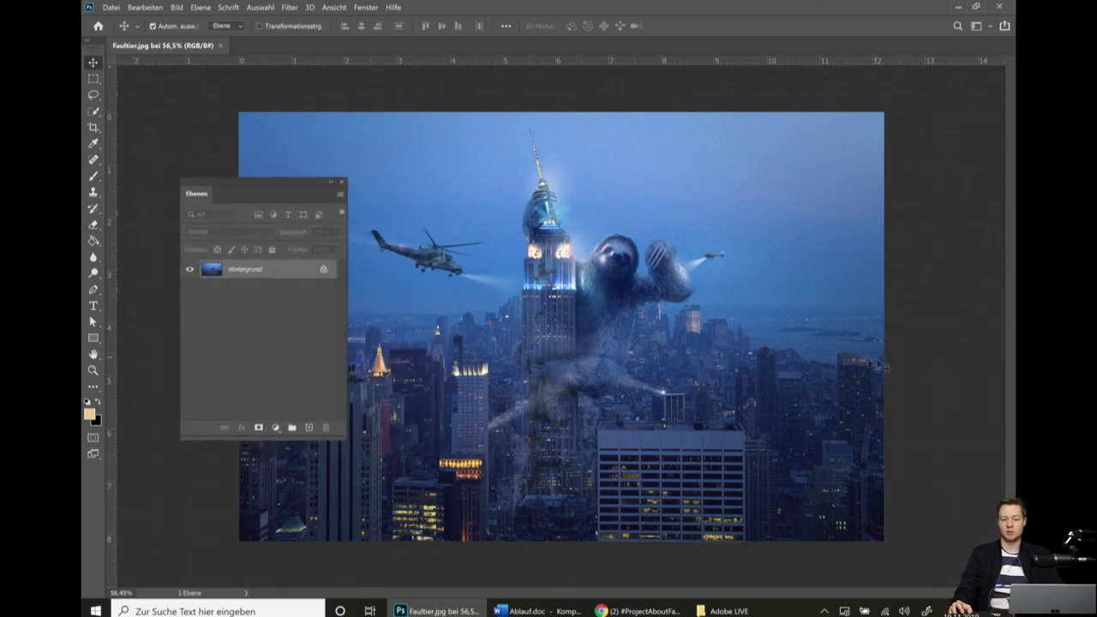
mouse_move(247, 195)
left_mouse_down()
mouse_move(474, 230)
mouse_move(534, 167)
mouse_move(661, 203)
mouse_move(643, 200)
mouse_move(1000, 221)
mouse_move(960, 224)
mouse_move(951, 288)
left_mouse_up()
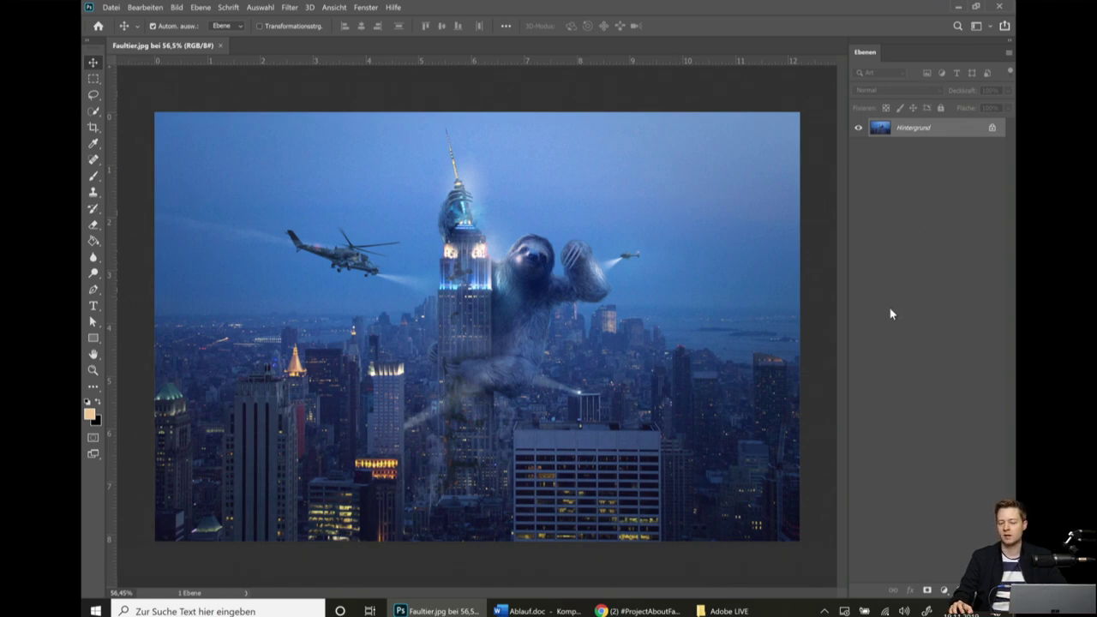
left_click(365, 7)
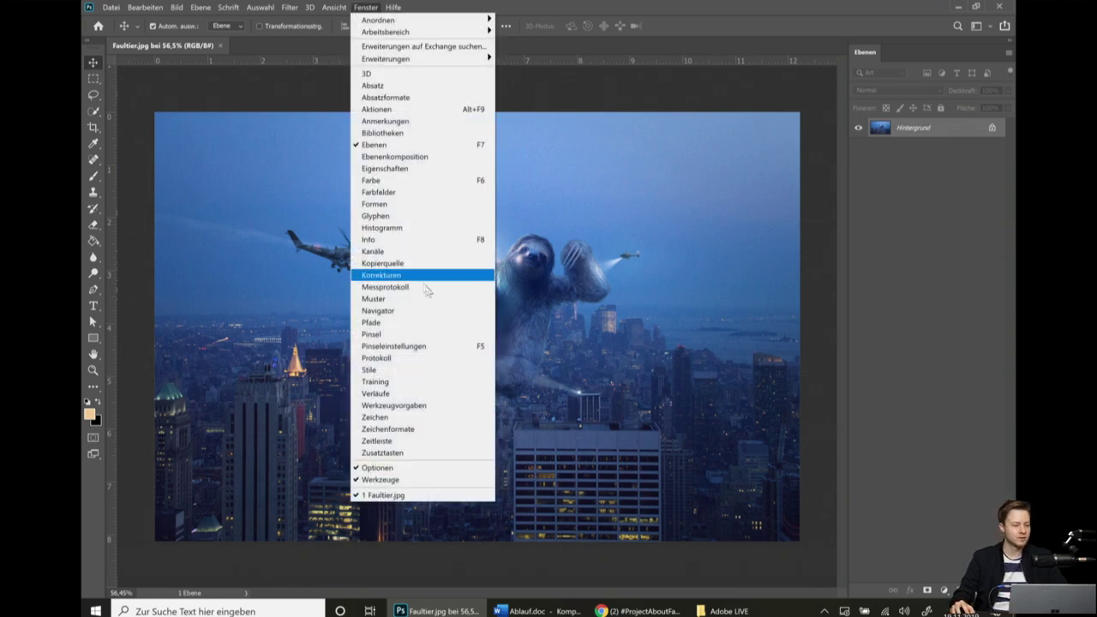
Open the Kanäle panel and dock it as a tab beside Ebenen.
left_click(377, 251)
left_click_drag(628, 122, 554, 154)
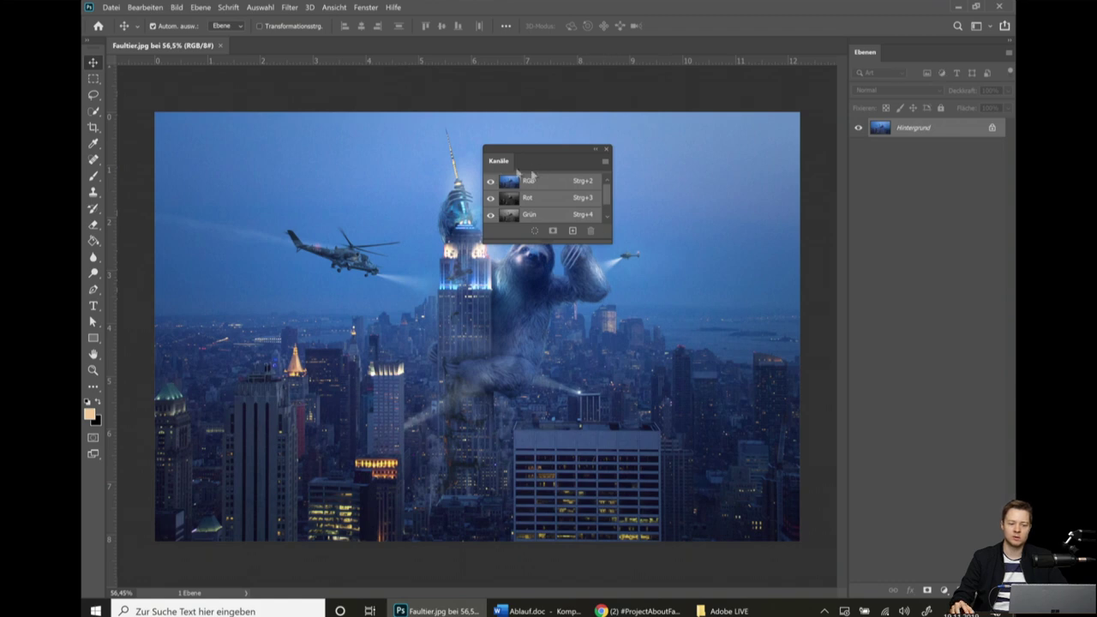
left_click_drag(493, 163, 898, 57)
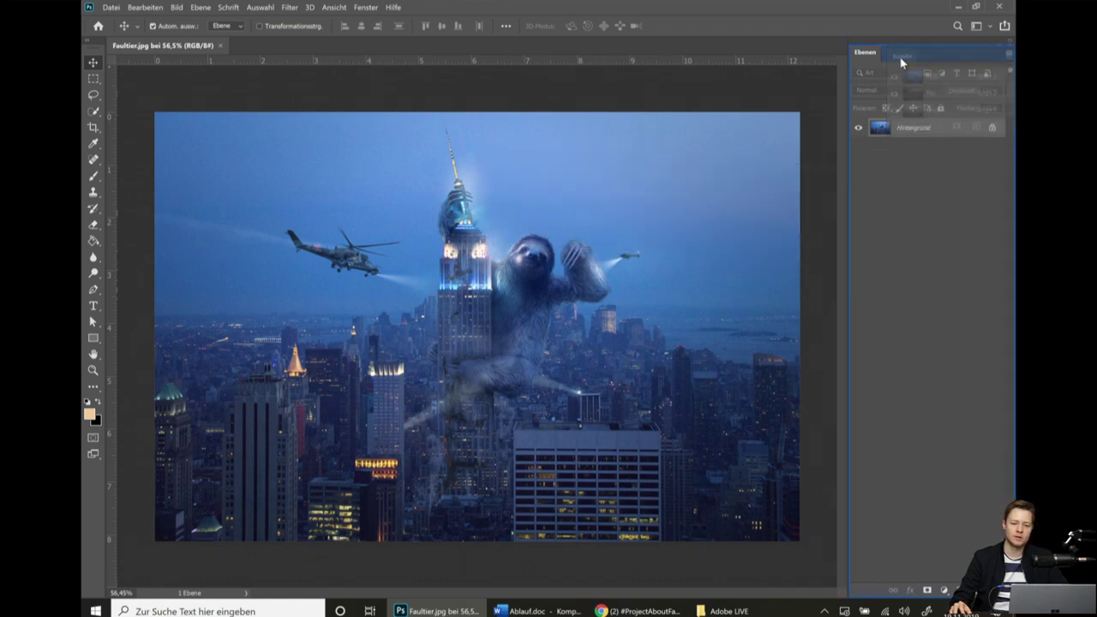
mouse_move(901, 62)
left_mouse_down()
mouse_move(779, 325)
mouse_move(892, 53)
left_mouse_up()
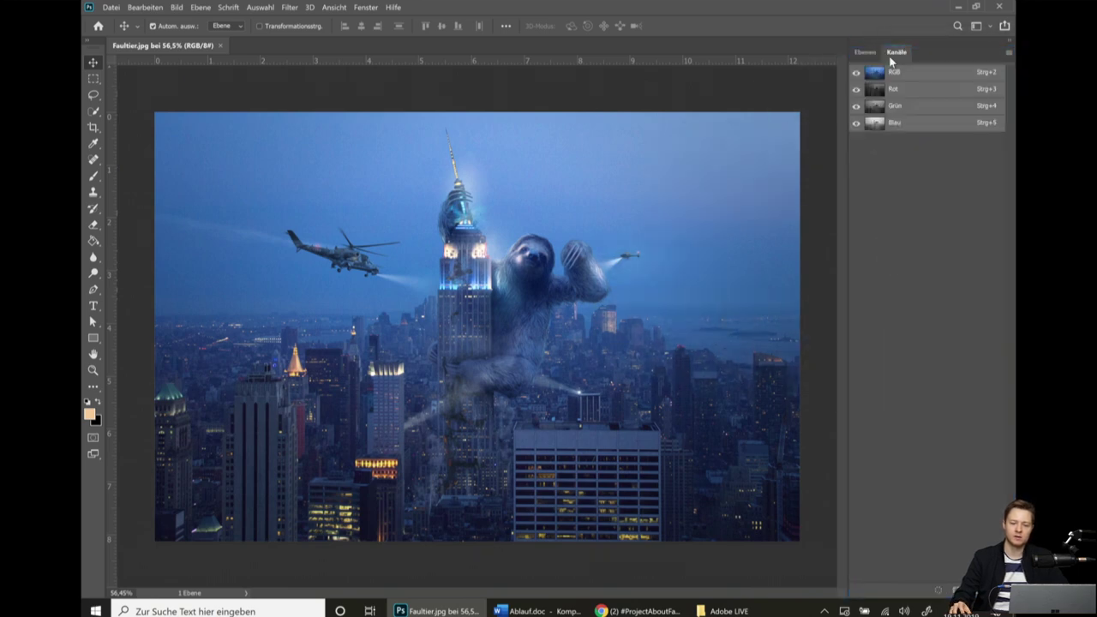
Open the Pfade panel, dock it into the same group, and return to the Ebenen tab.
left_click(356, 7)
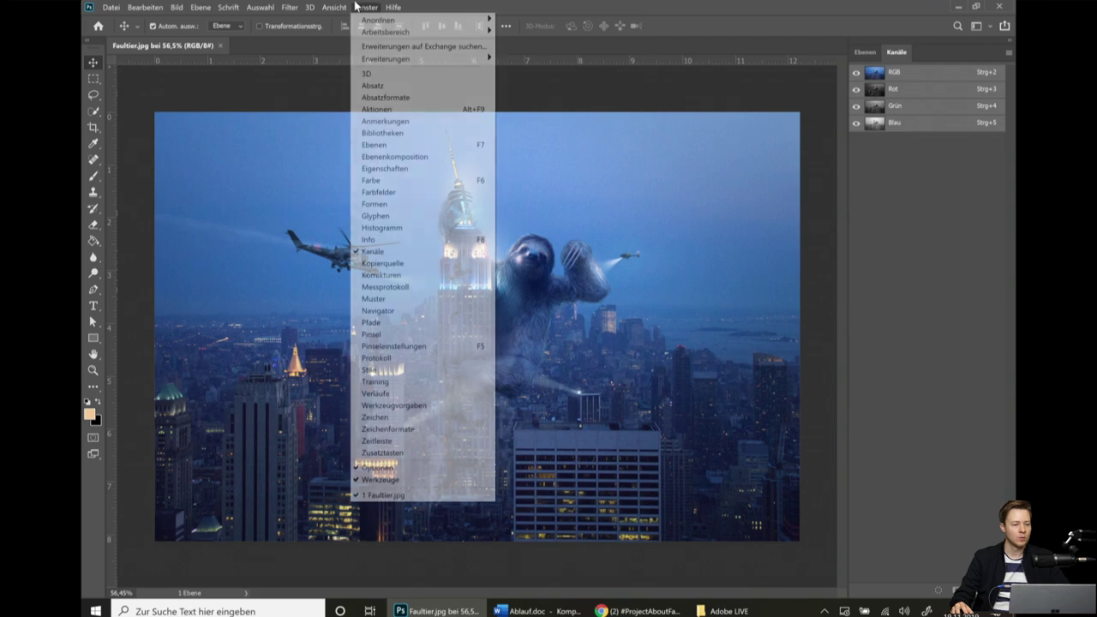
left_click(378, 323)
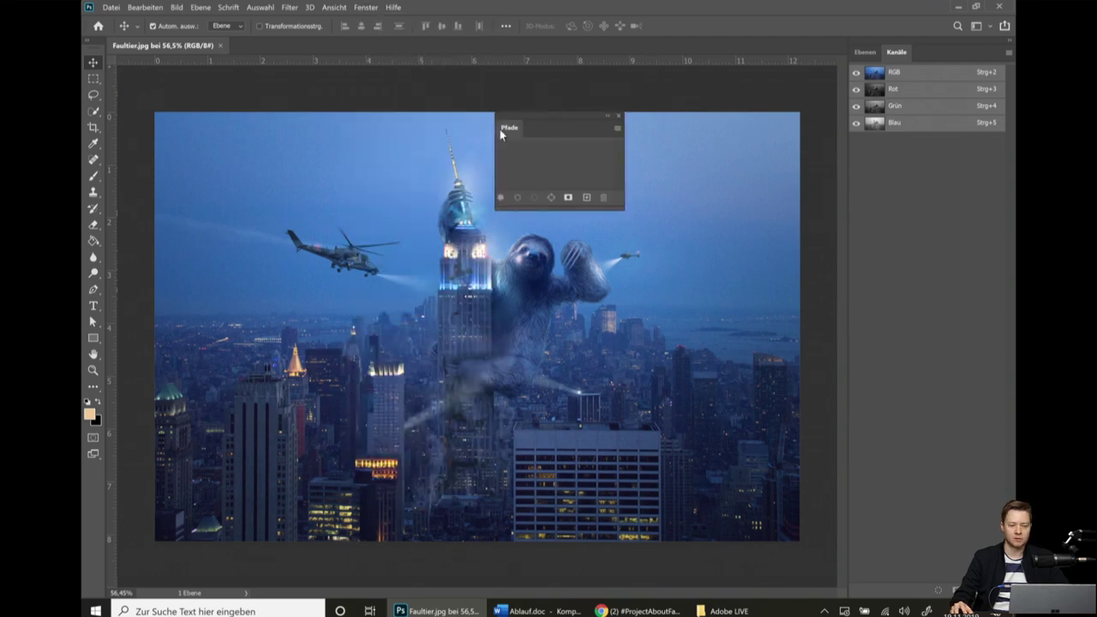
left_click_drag(502, 130, 929, 59)
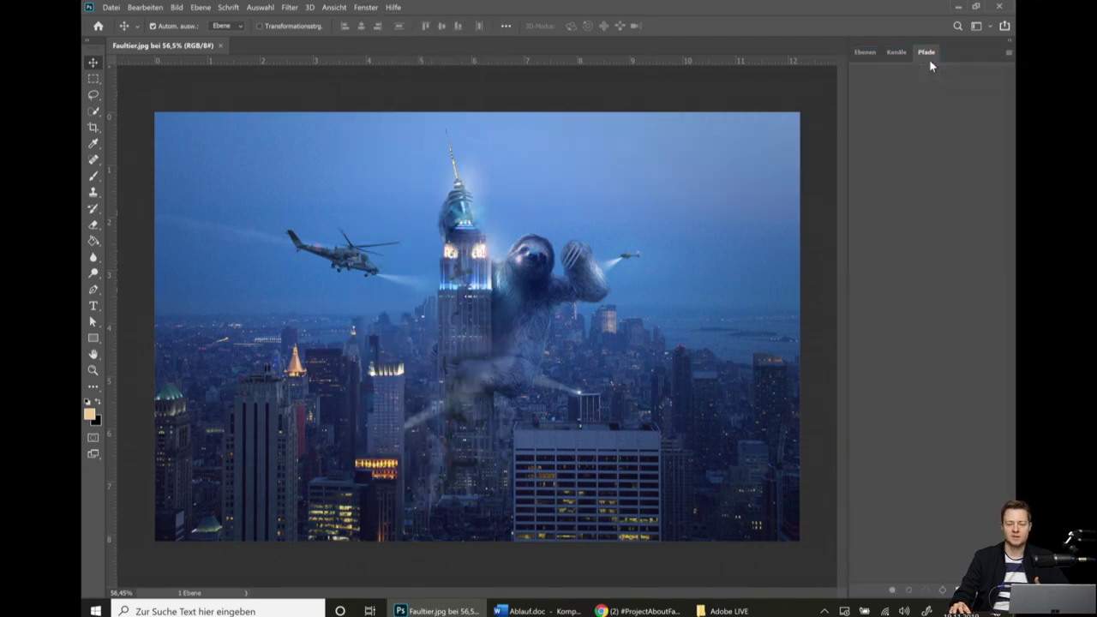
left_click(894, 52)
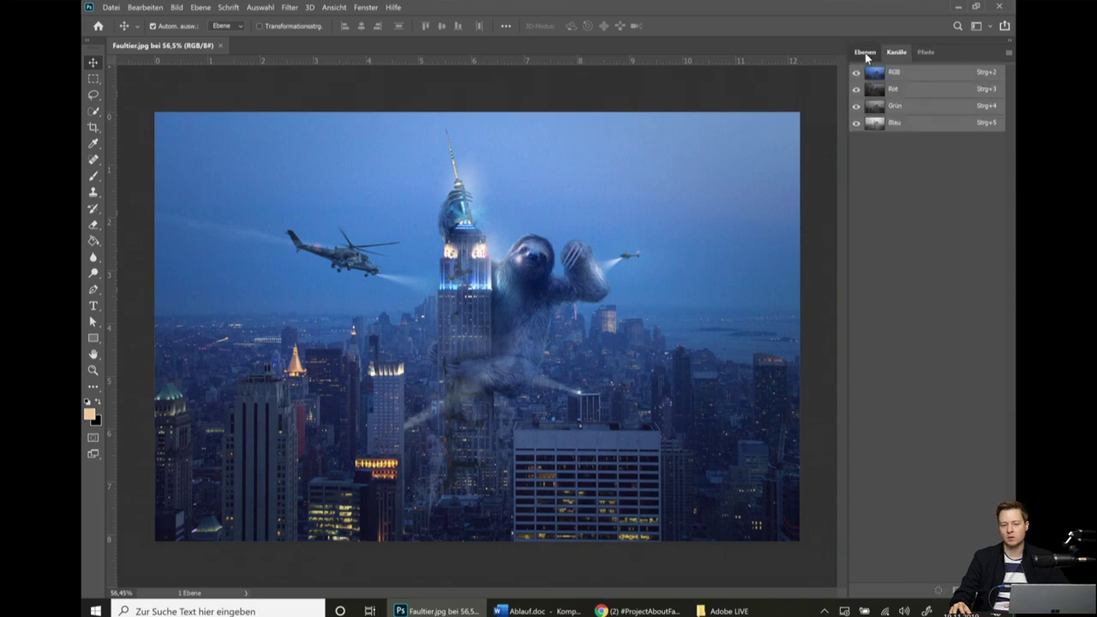
left_click(866, 53)
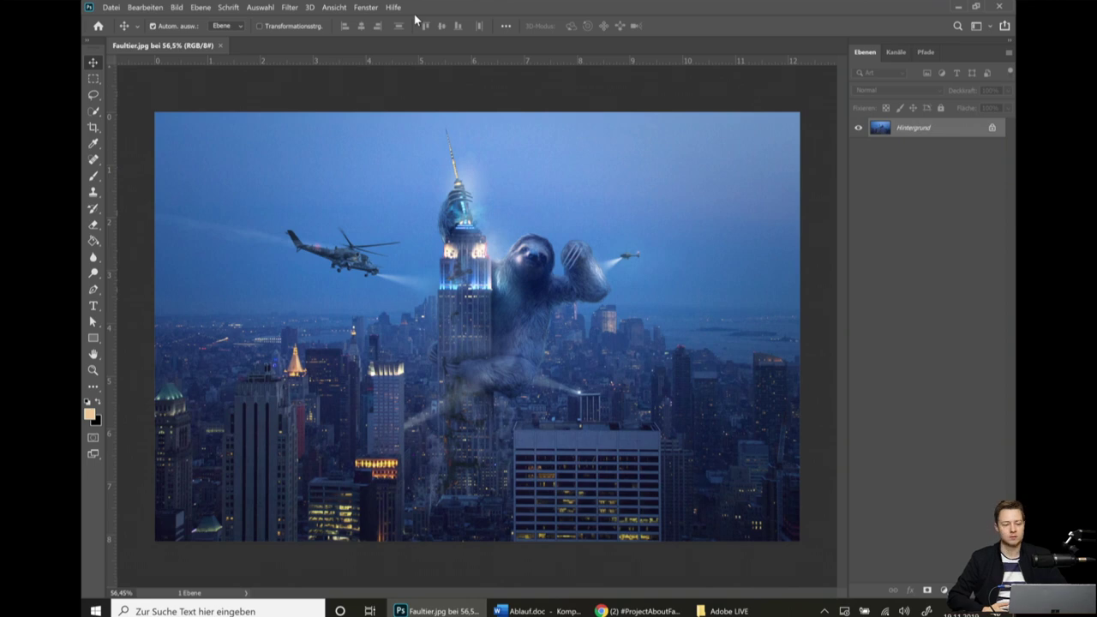
Open the Navigator, close Histogramm, and dock Navigator above the Ebenen group.
left_click(365, 7)
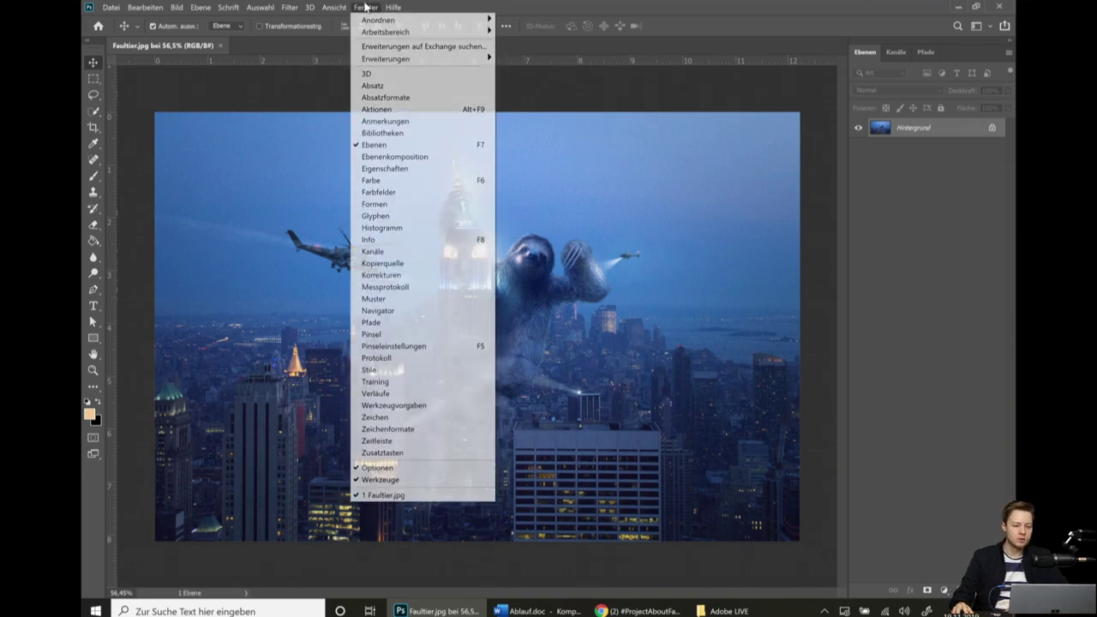
left_click(407, 313)
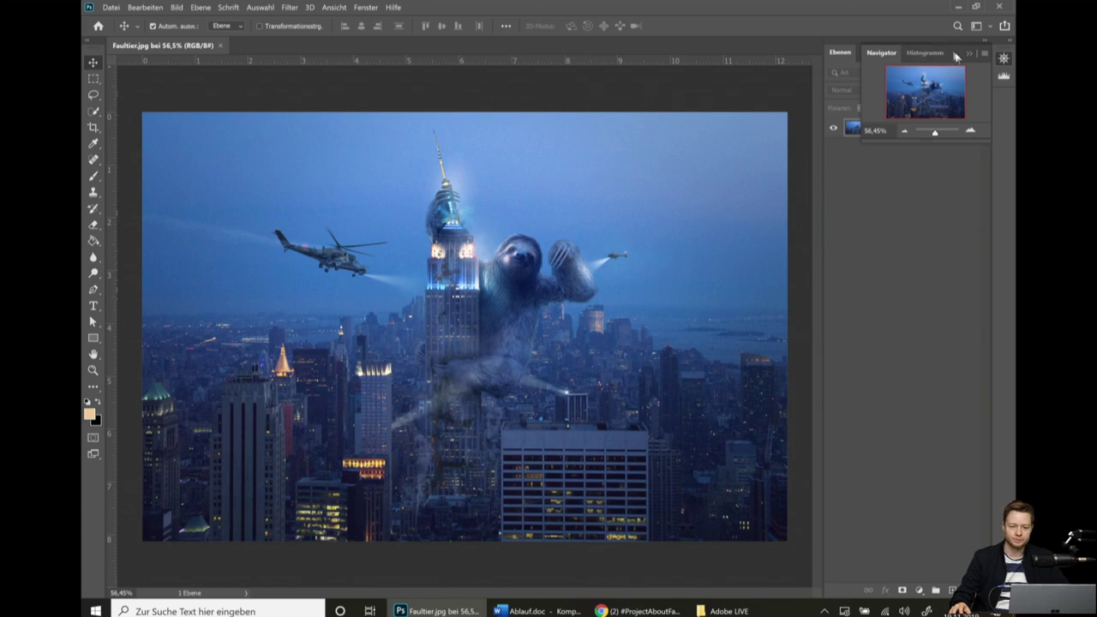
mouse_move(957, 56)
left_mouse_down()
mouse_move(537, 106)
mouse_move(319, 230)
mouse_move(288, 267)
left_mouse_up()
left_click(391, 262)
mouse_move(519, 97)
left_mouse_down()
mouse_move(602, 140)
mouse_move(949, 57)
left_mouse_up()
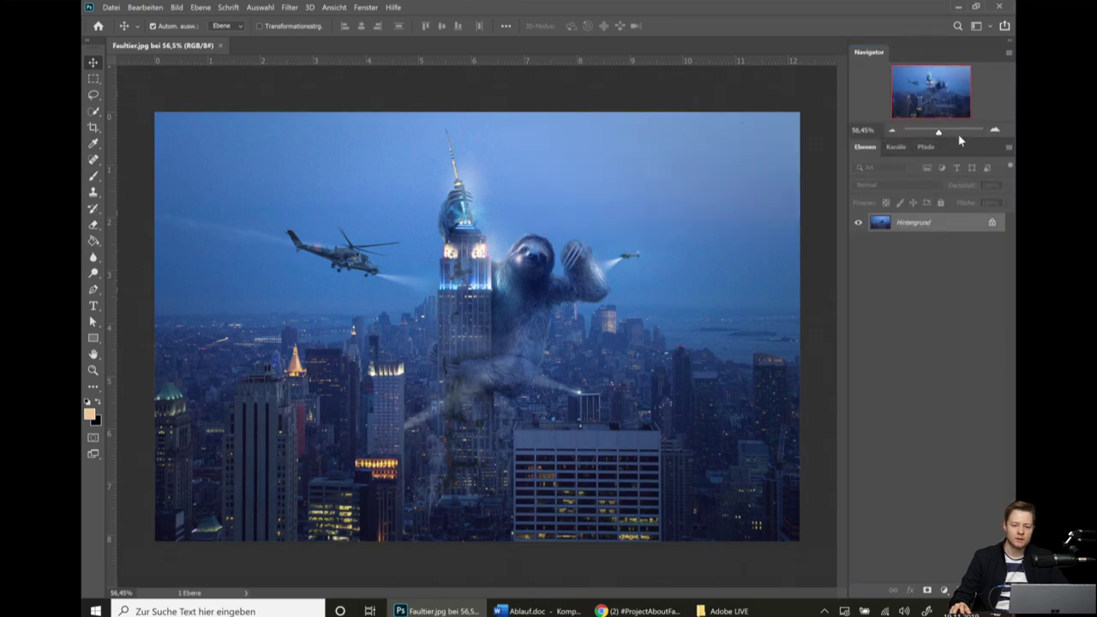
Zoom the Navigator to about 125% on the sloth and the skyscraper.
mouse_move(960, 138)
left_mouse_down()
mouse_move(948, 136)
mouse_move(949, 179)
left_mouse_up()
scroll(382, 226, "up", 1)
scroll(600, 223, "up", 2)
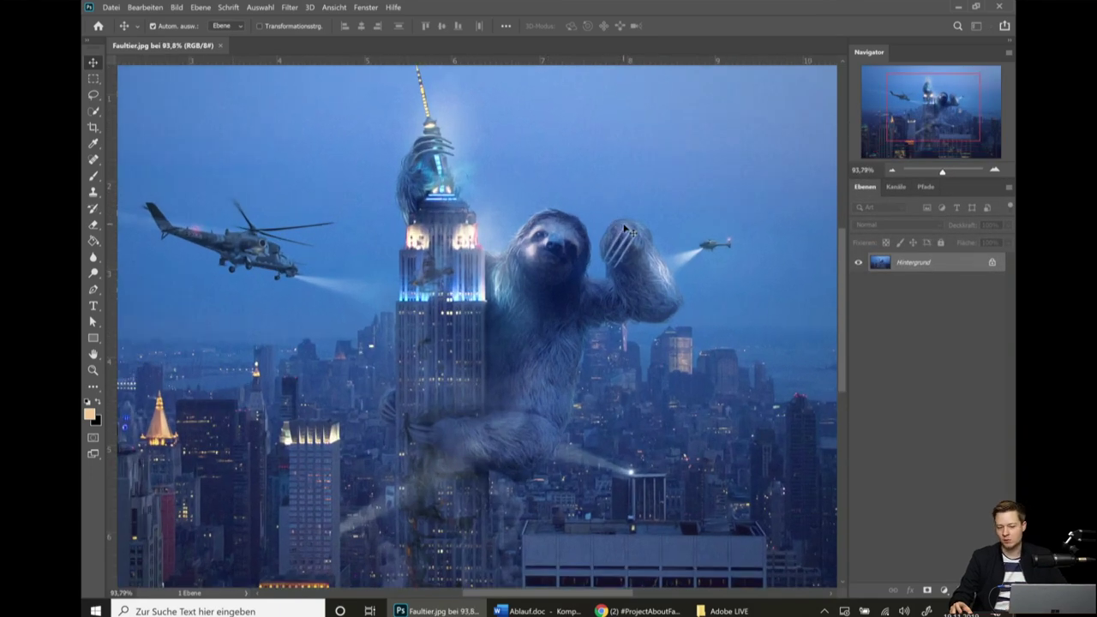
scroll(625, 229, "up", 2)
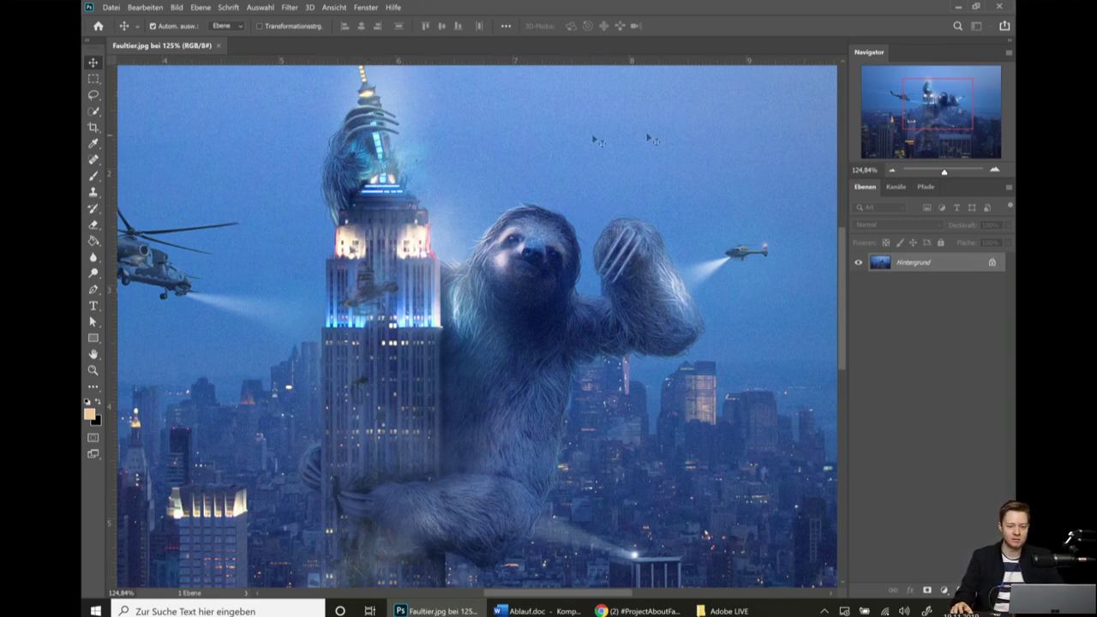
left_click(364, 7)
left_click(846, 21)
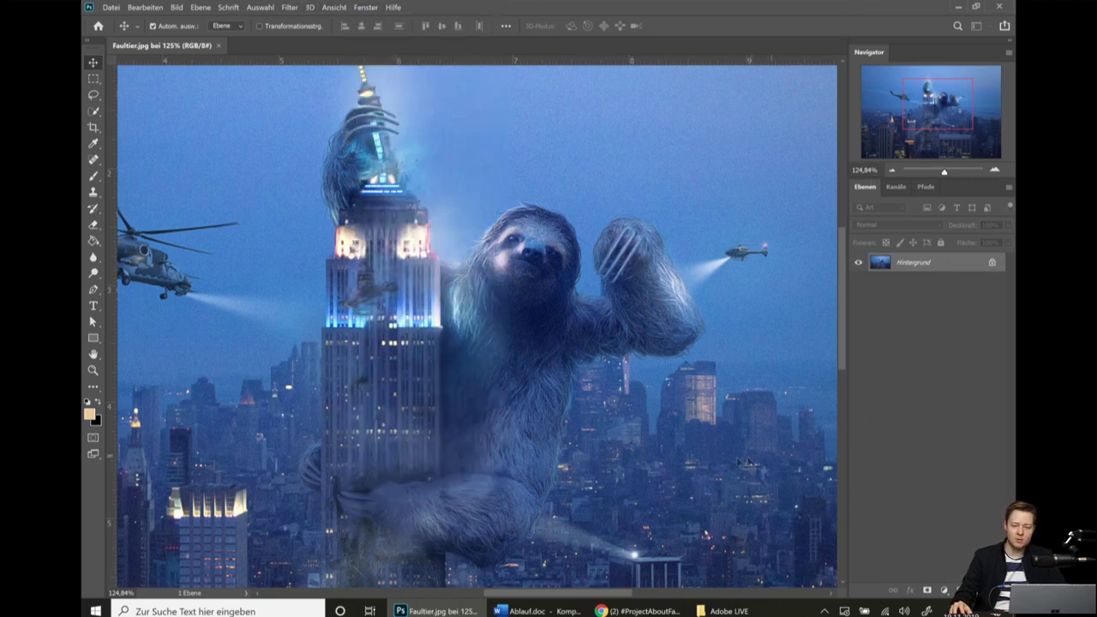
left_click(334, 7)
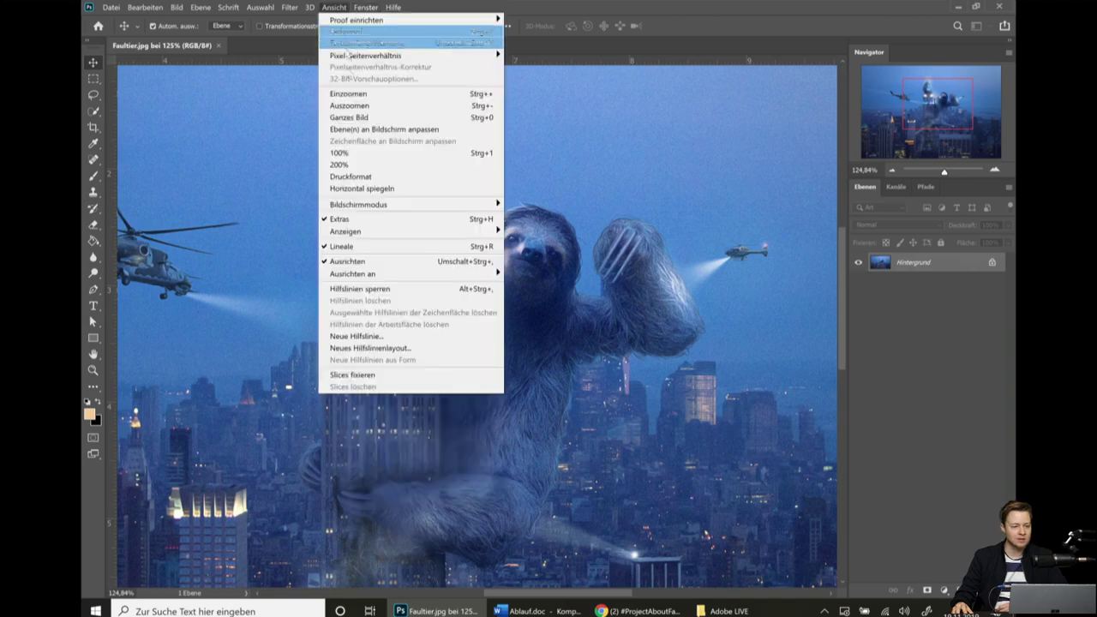
Open Farbfelder, close the Farbe/Verläufe/Muster group, and dock Farbfelder beside Navigator.
mouse_move(366, 7)
left_click(417, 200)
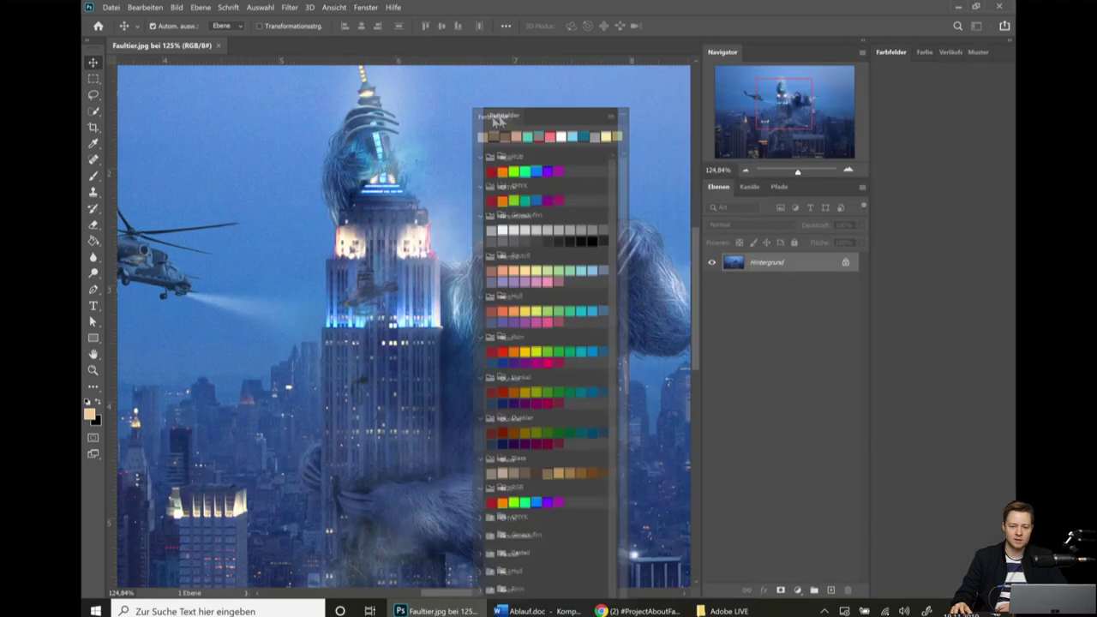
left_click_drag(928, 56, 471, 120)
left_click(1010, 52)
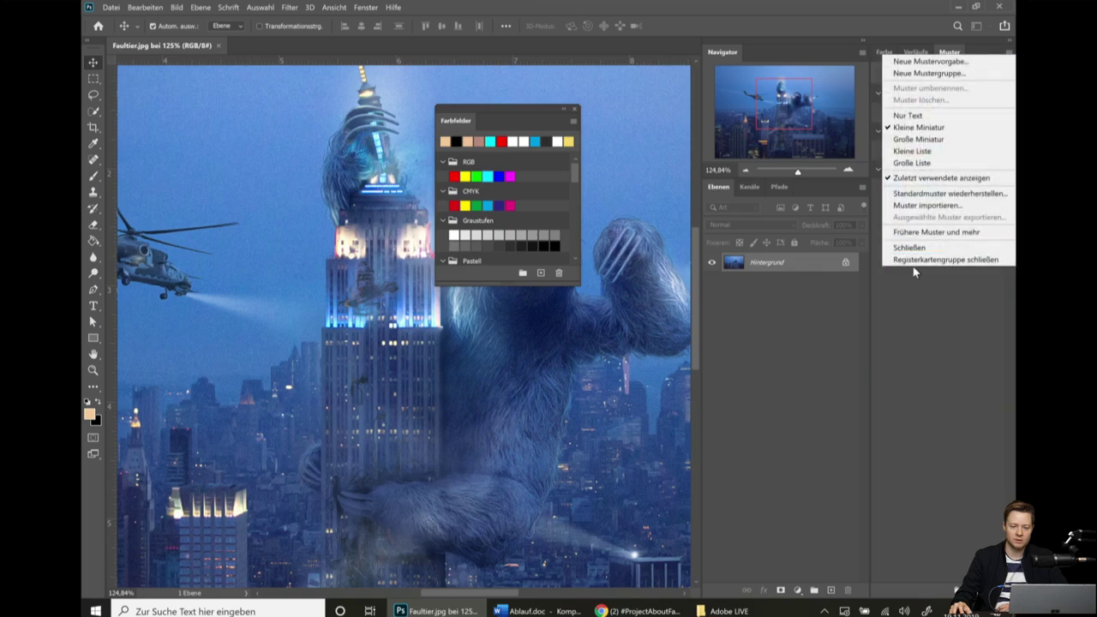
left_click(943, 258)
left_click_drag(463, 110, 909, 53)
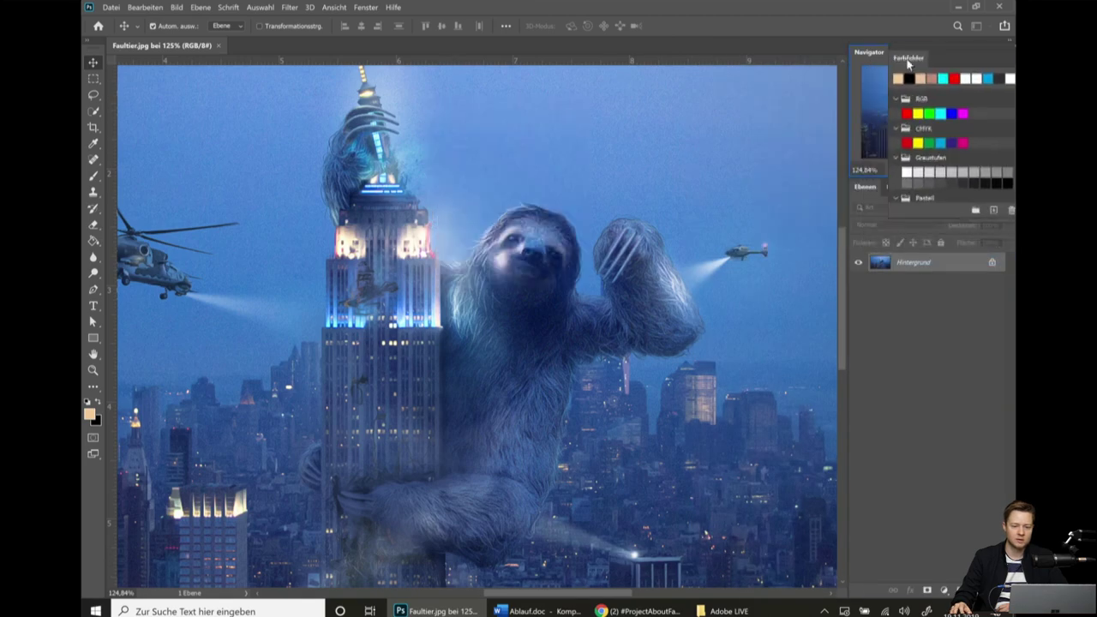
Hide Ebenen and float Navigator and Farbfelder together as one tabbed panel.
left_click(366, 7)
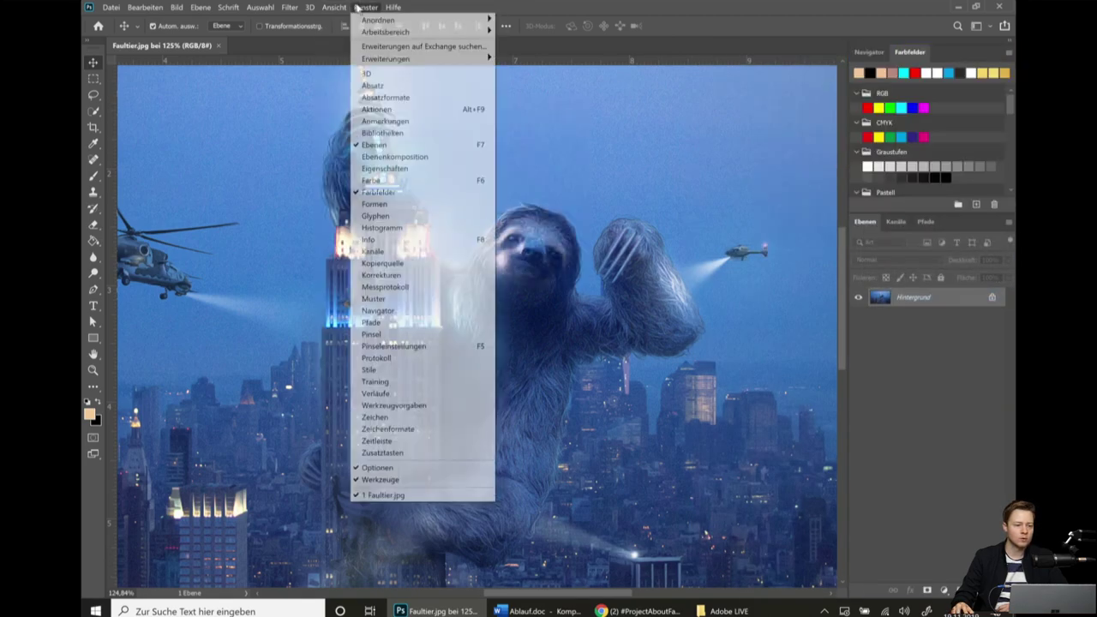
left_click(392, 144)
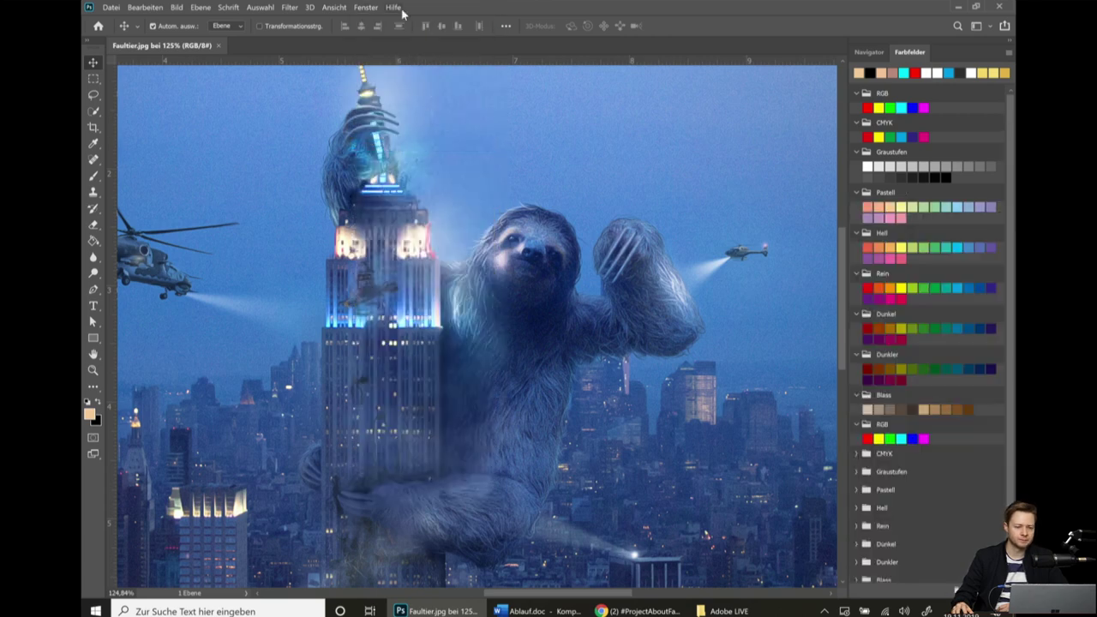
left_click(869, 52)
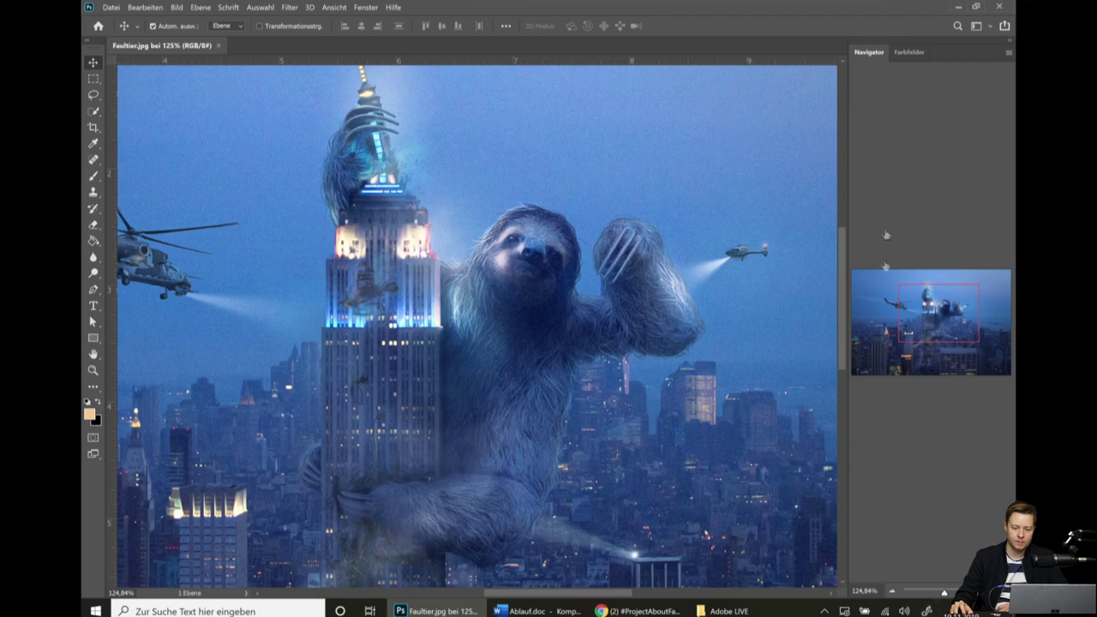
mouse_move(869, 52)
left_mouse_down()
mouse_move(581, 76)
mouse_move(743, 163)
left_mouse_up()
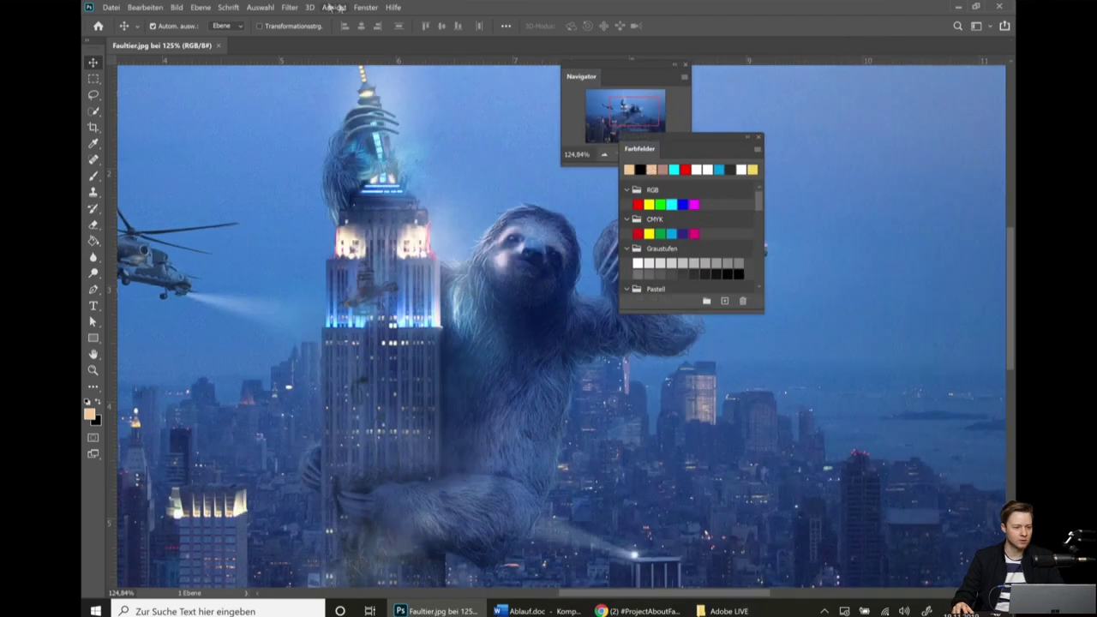
left_click(367, 8)
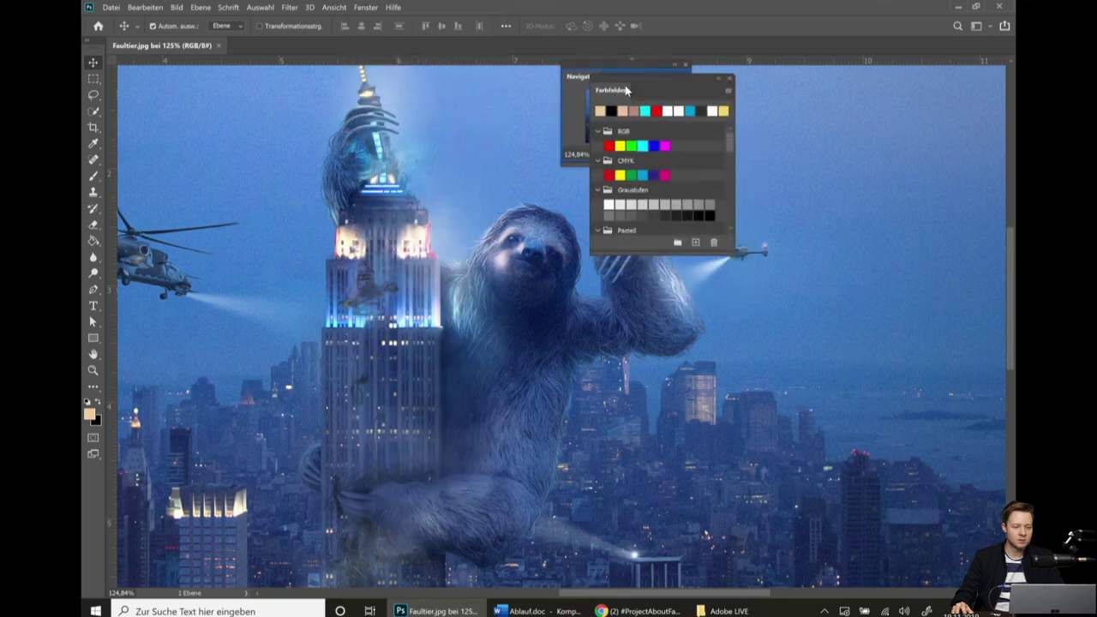
left_click_drag(655, 150, 638, 77)
left_click(367, 8)
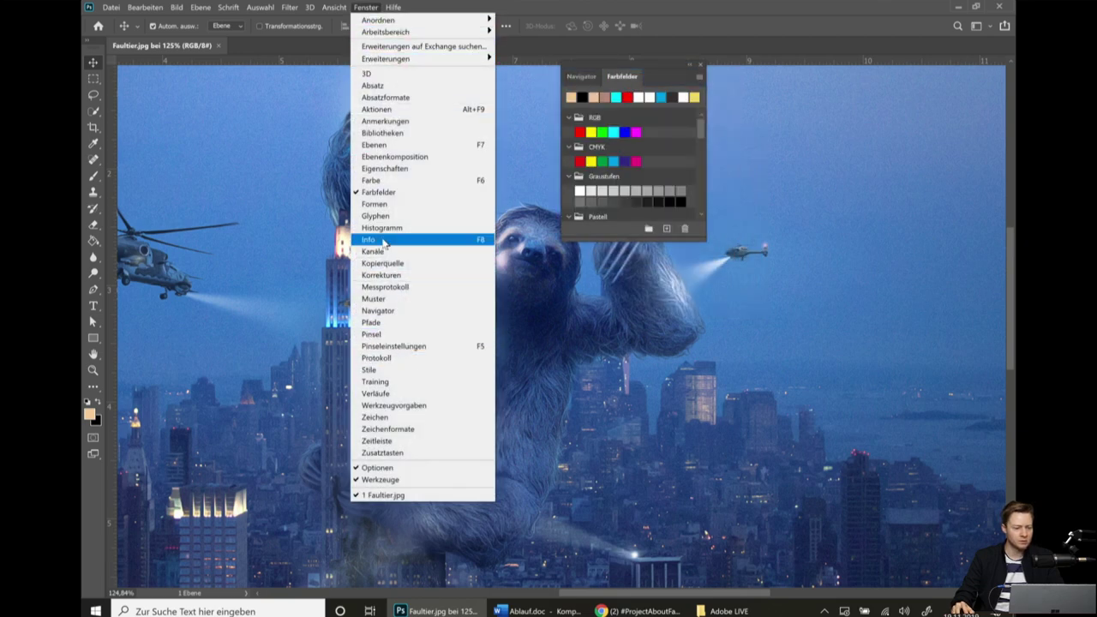
Dock the Bibliotheken panel beside Navigator and Farbfelder and make it taller.
left_click(383, 136)
mouse_move(446, 129)
left_mouse_down()
mouse_move(641, 80)
mouse_move(823, 99)
left_mouse_up()
left_click_drag(816, 214, 815, 360)
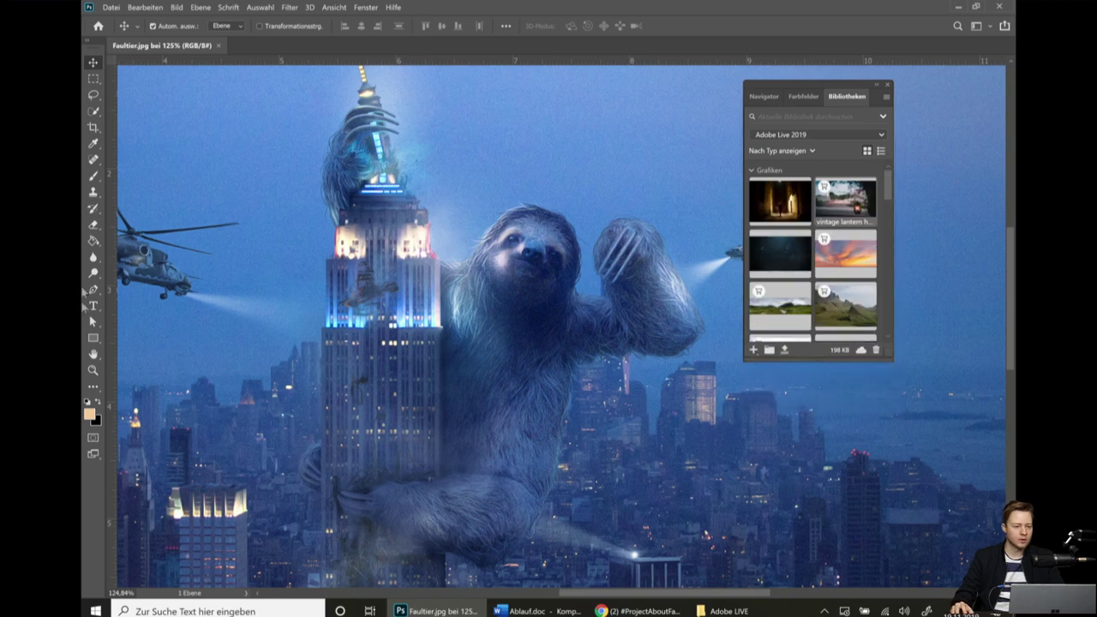
Switch to the saved custom workspace.
left_click(364, 6)
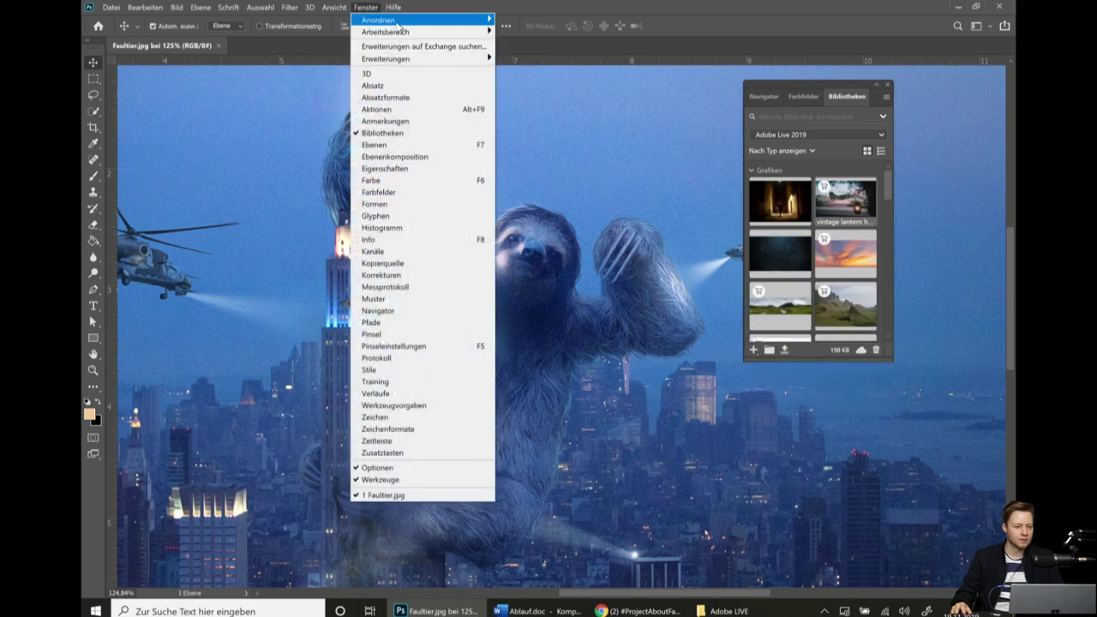
left_click(655, 272)
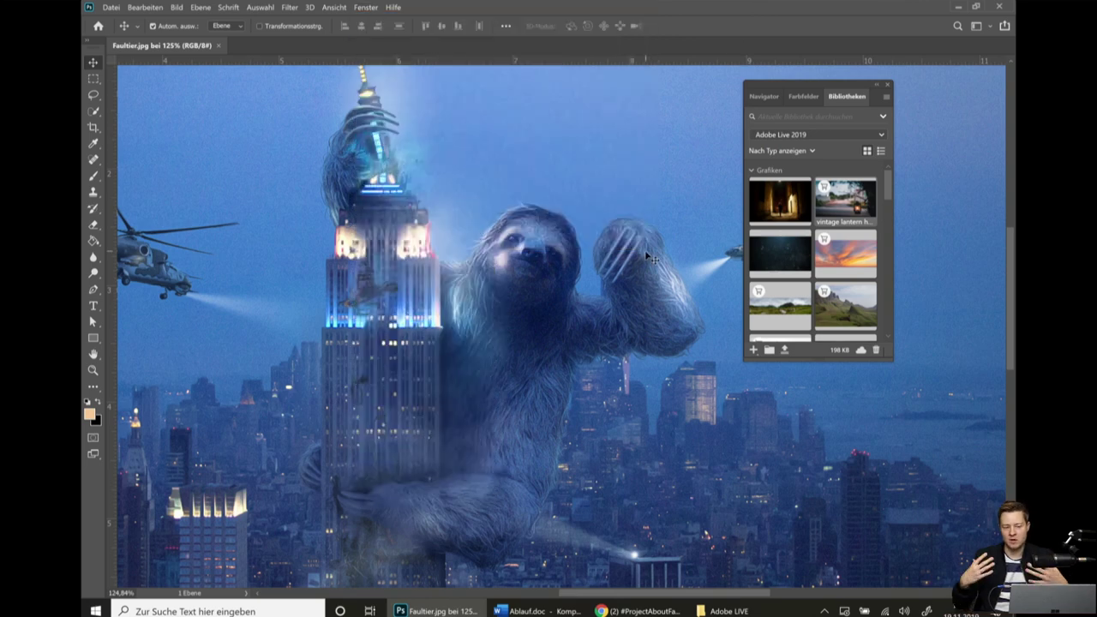
left_click(365, 7)
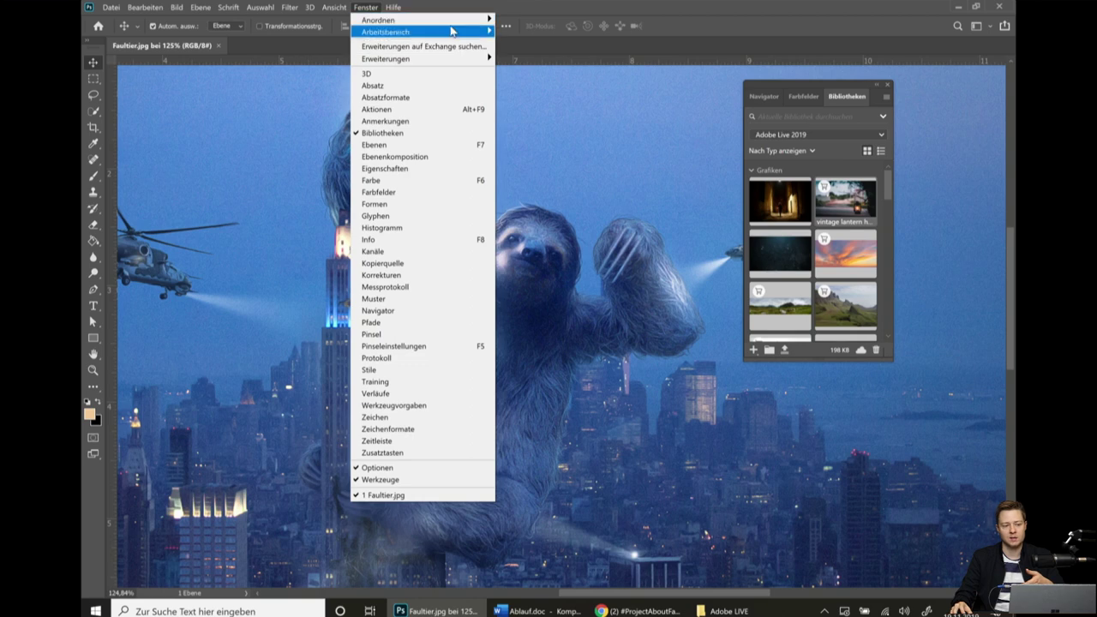
mouse_move(385, 32)
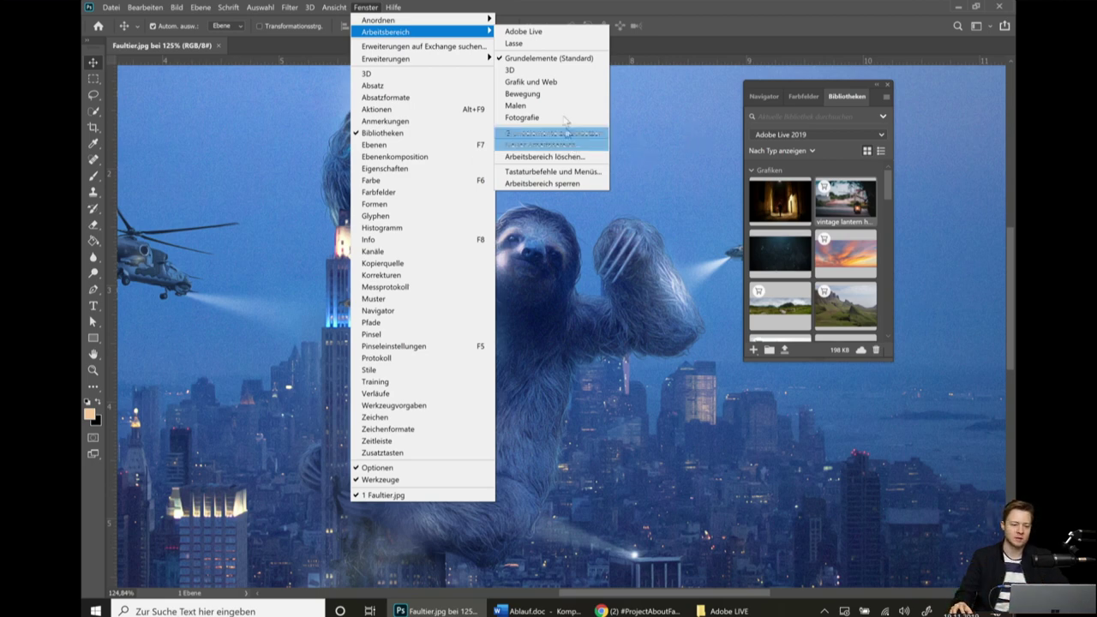
left_click(541, 44)
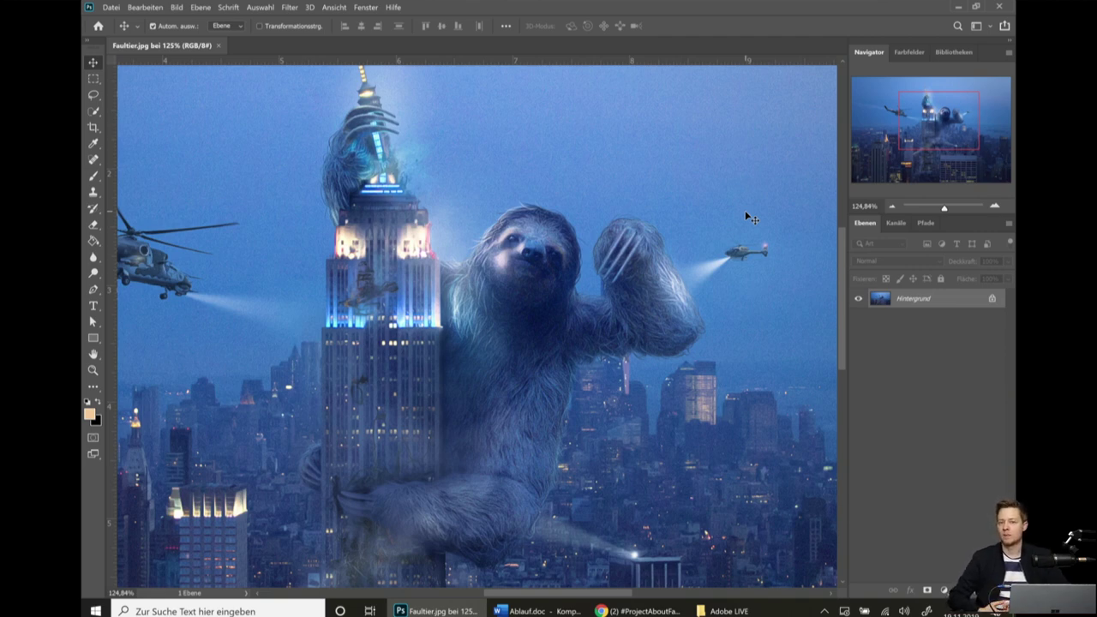
Show the Farbfelder swatches, then open and close the Farbe panel.
left_click(910, 53)
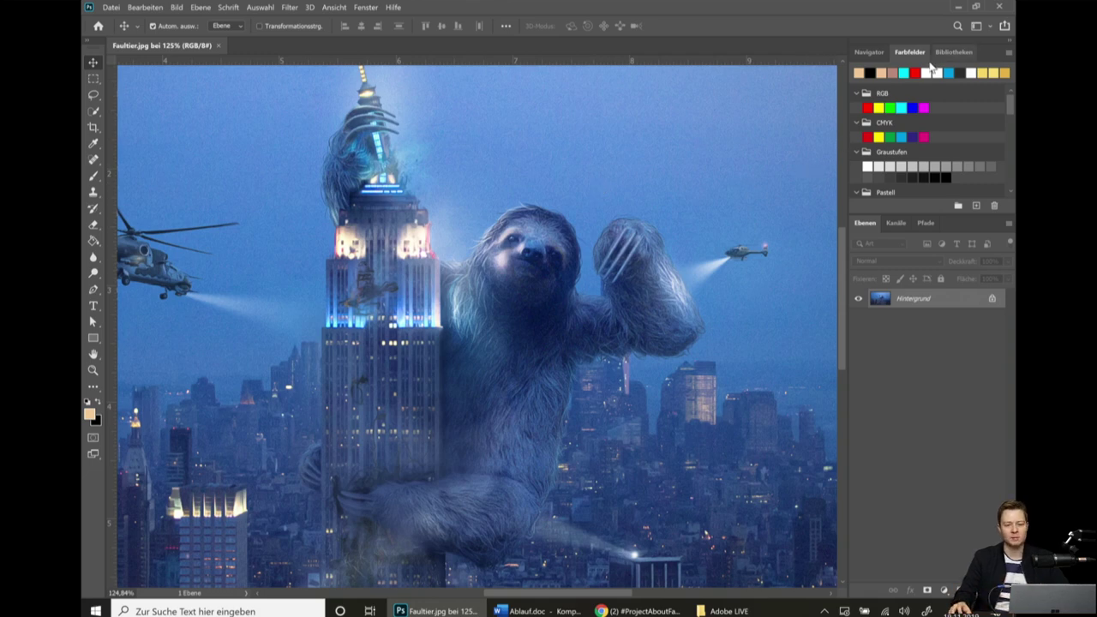
left_click(371, 7)
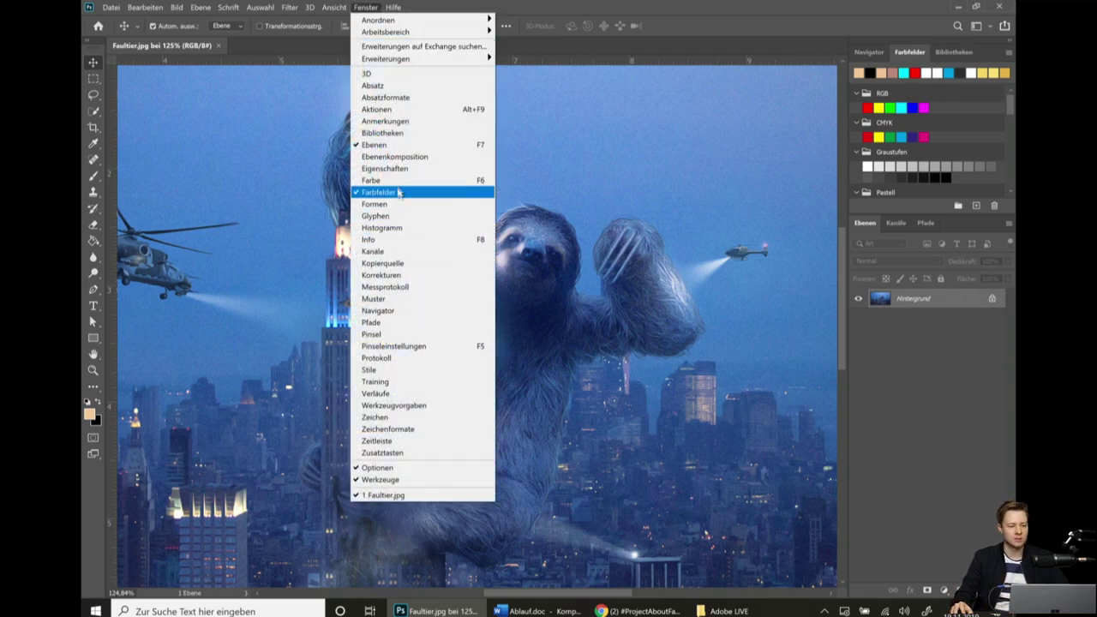
left_click(377, 190)
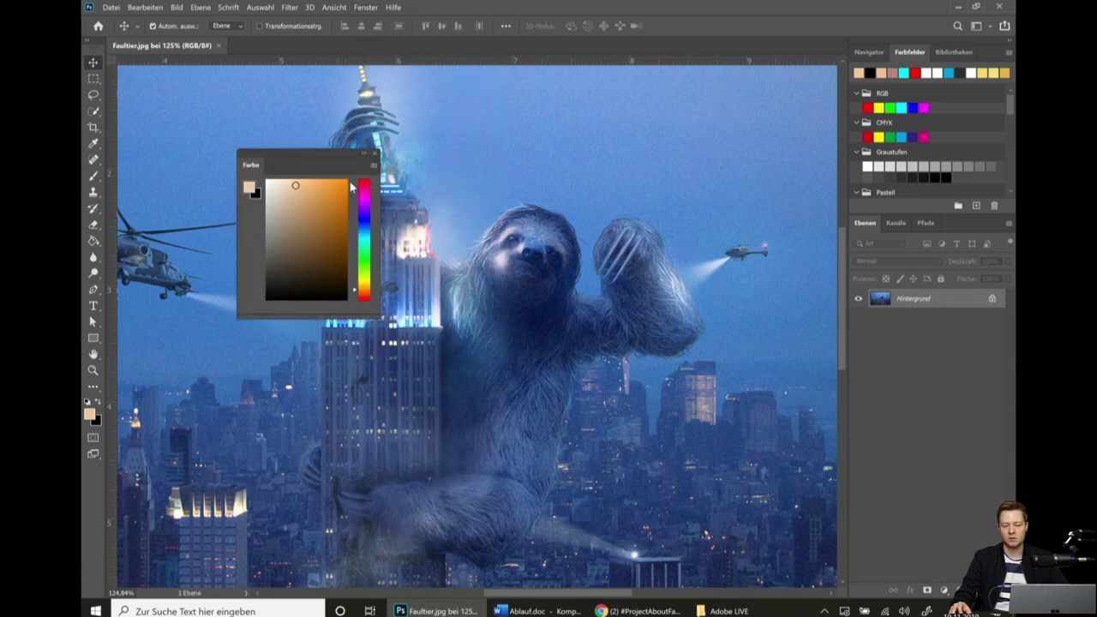
left_click(376, 156)
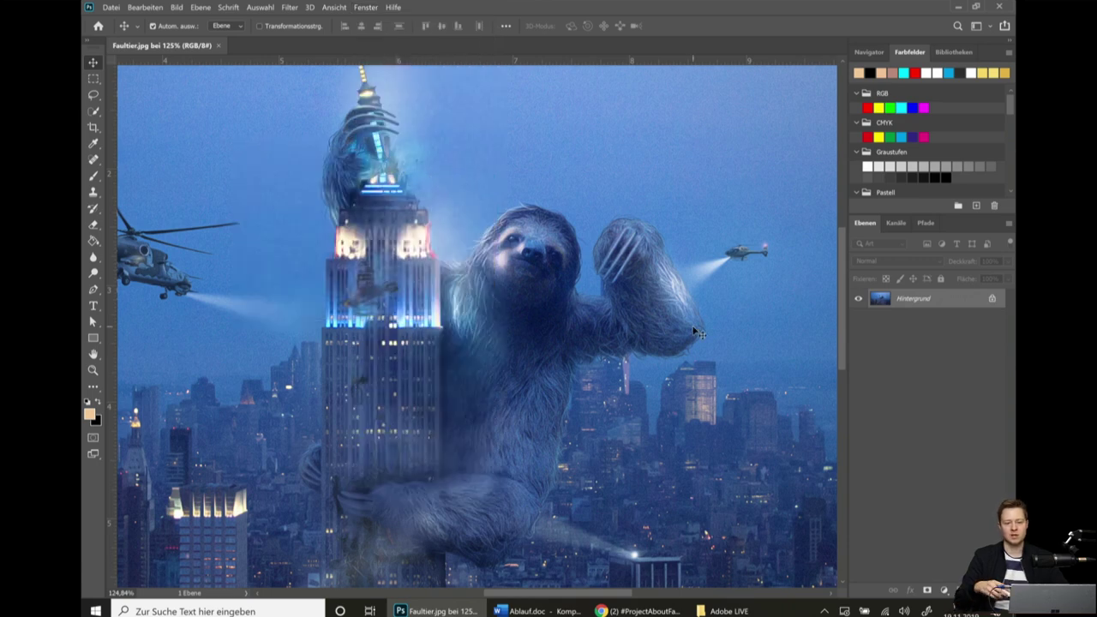
Switch to Bibliotheken and enlarge it to show the Adobe Live 2019 Grafiken.
scroll(940, 169, "down", 3)
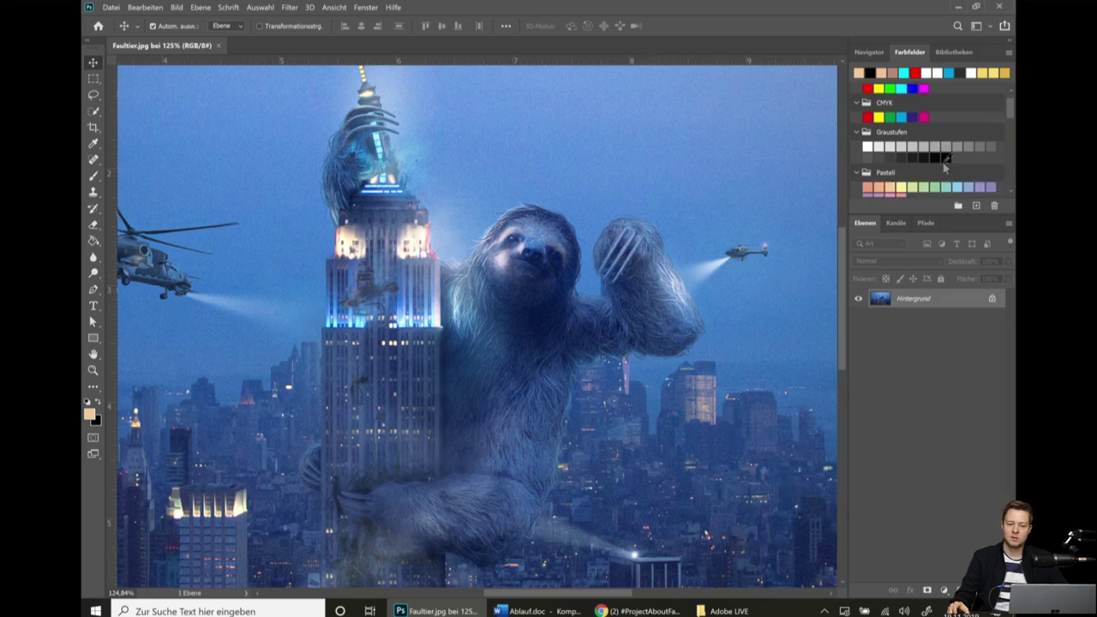
scroll(940, 169, "down", 3)
scroll(940, 169, "down", 2)
scroll(935, 172, "up", 3)
scroll(930, 180, "up", 3)
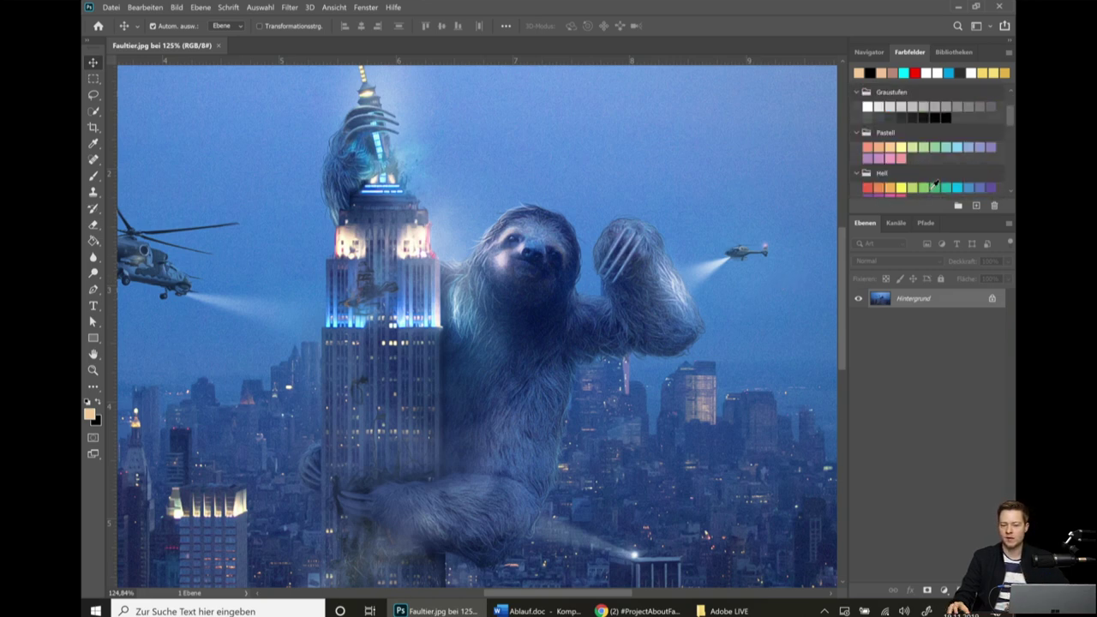
scroll(923, 198, "up", 2)
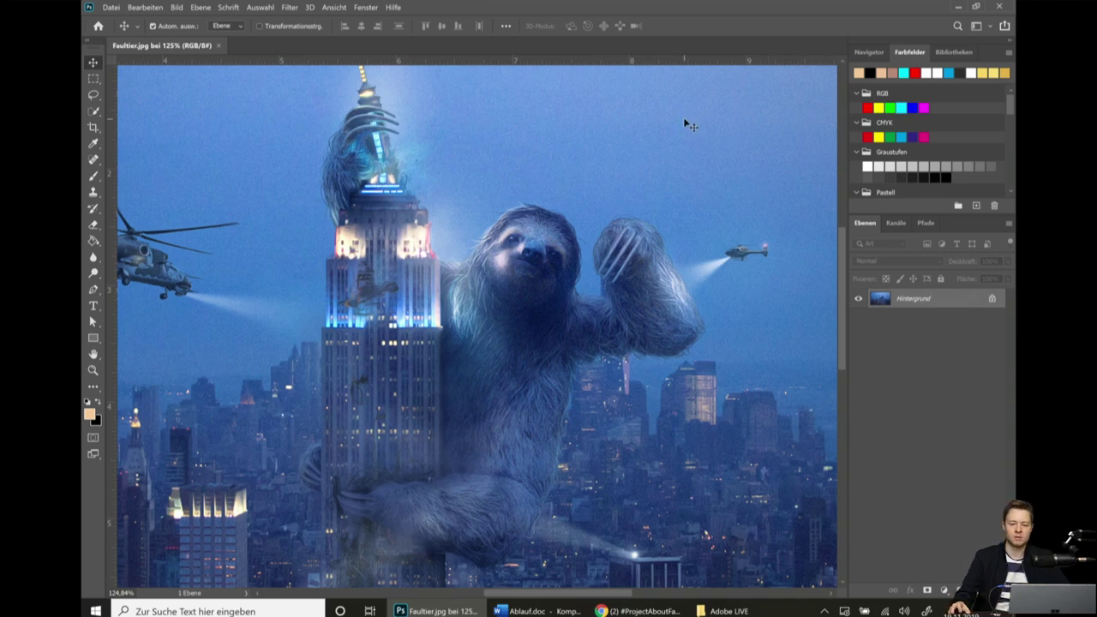
left_click(948, 53)
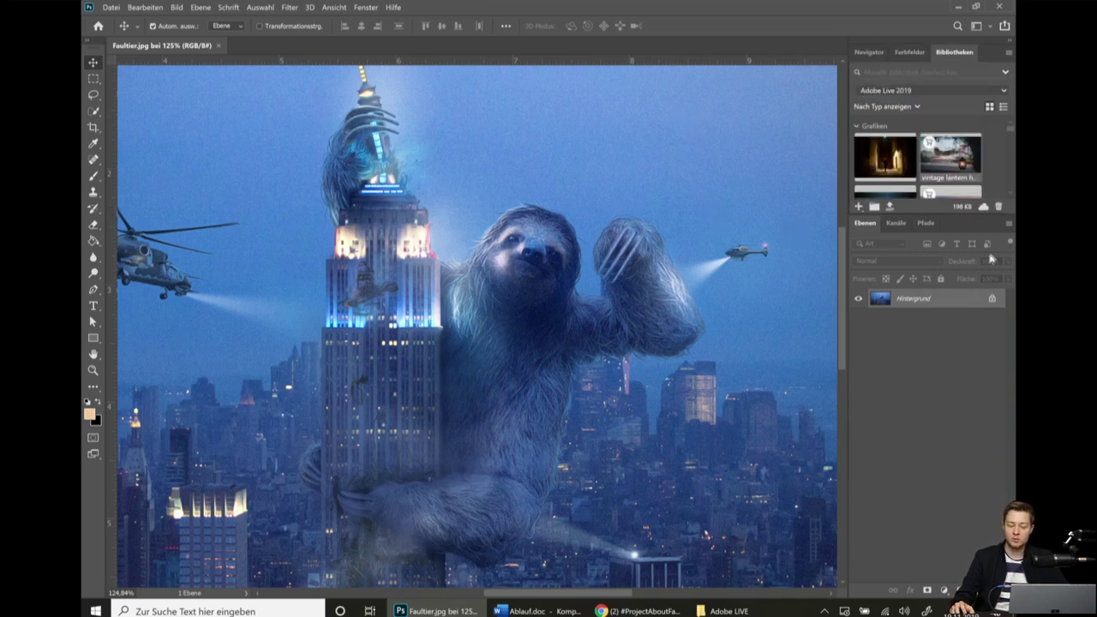
left_click_drag(948, 215, 940, 259)
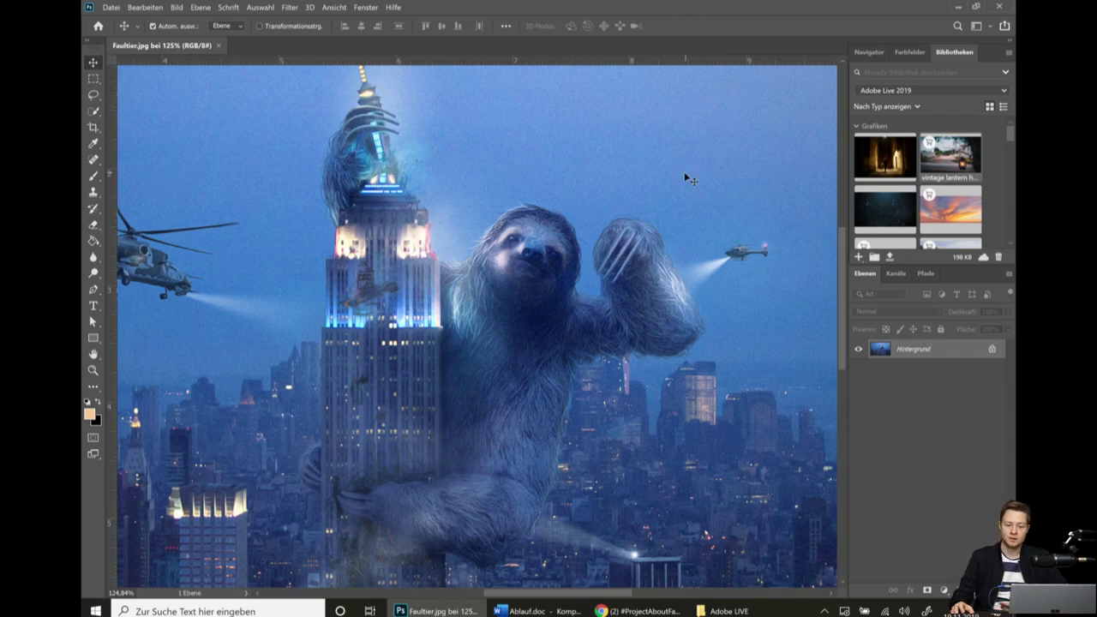
Search the web for 'adobe stock' and open the Adobe Stock website.
left_click(638, 611)
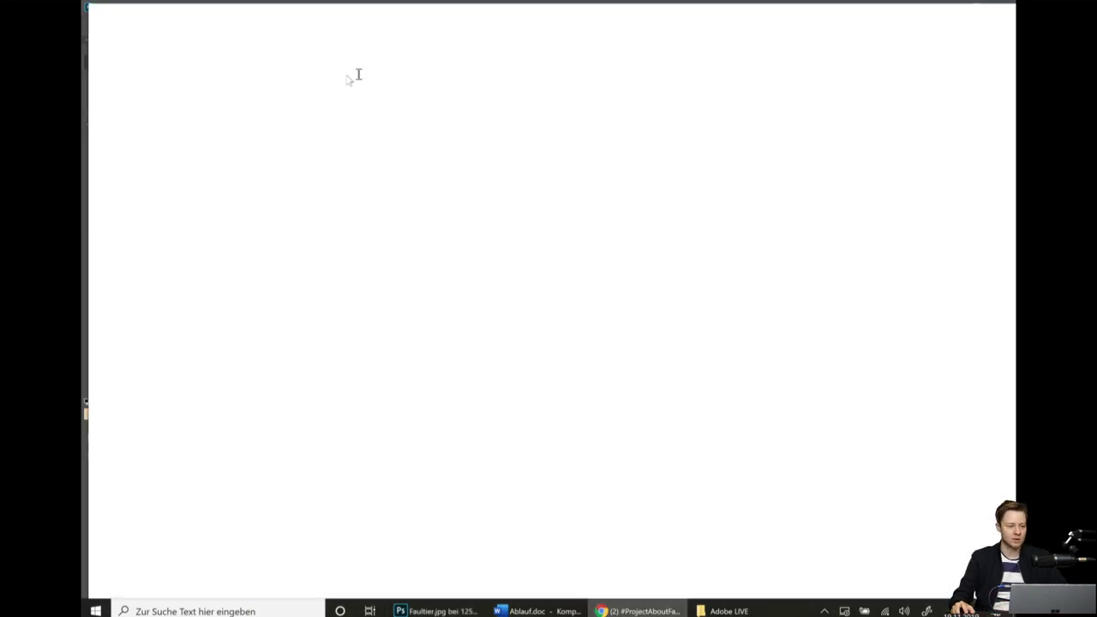
left_click(555, 20)
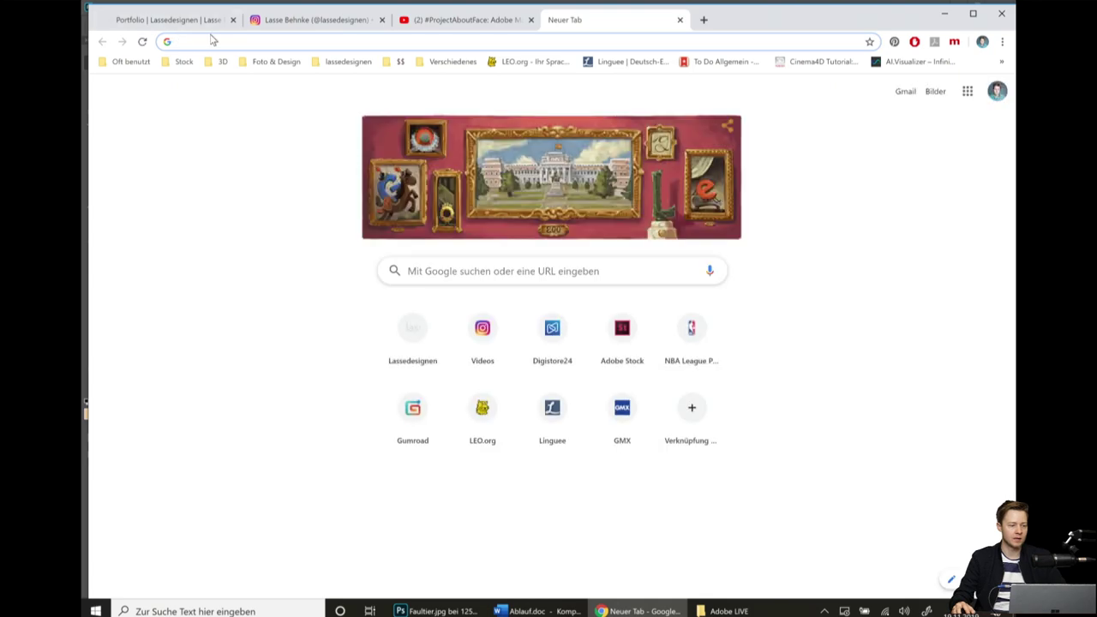
type("adobe")
key("BackSpace")
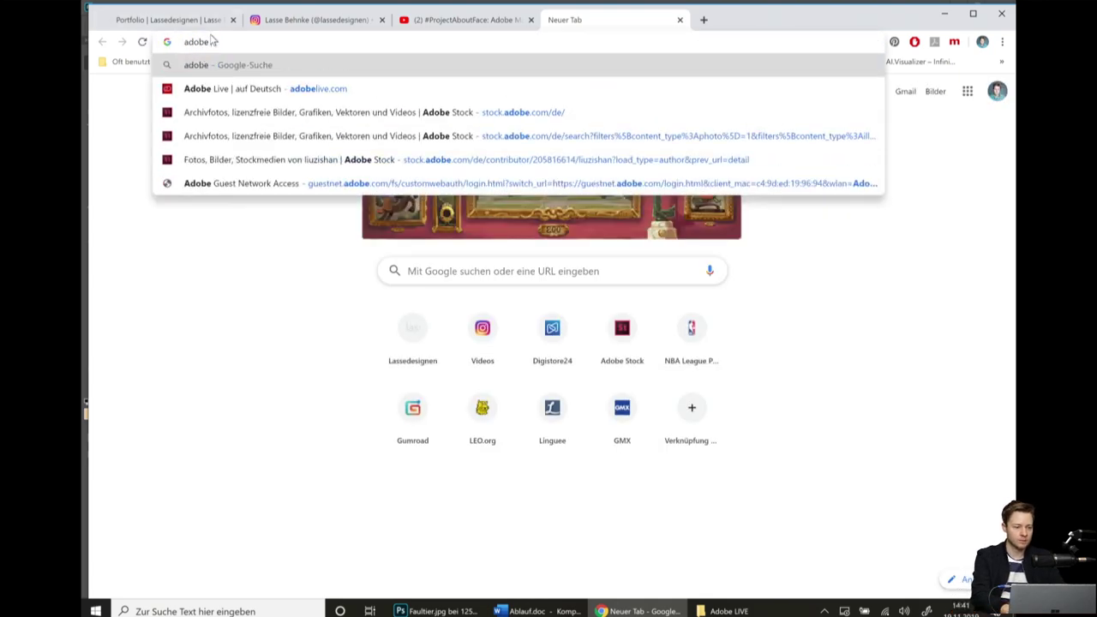
type("stock")
key("Return")
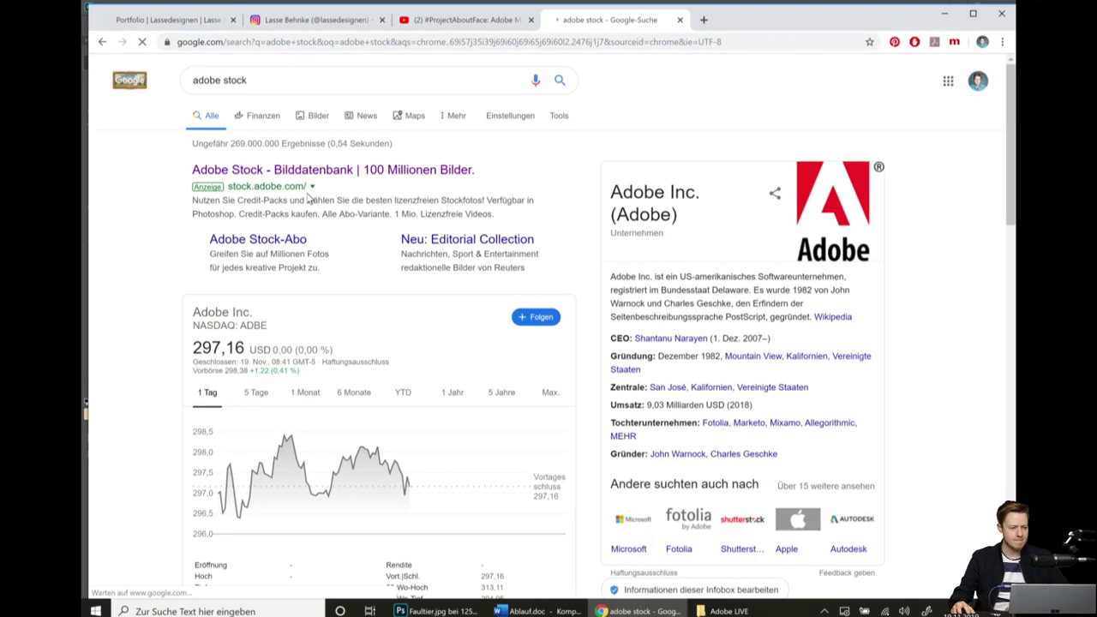
left_click(357, 170)
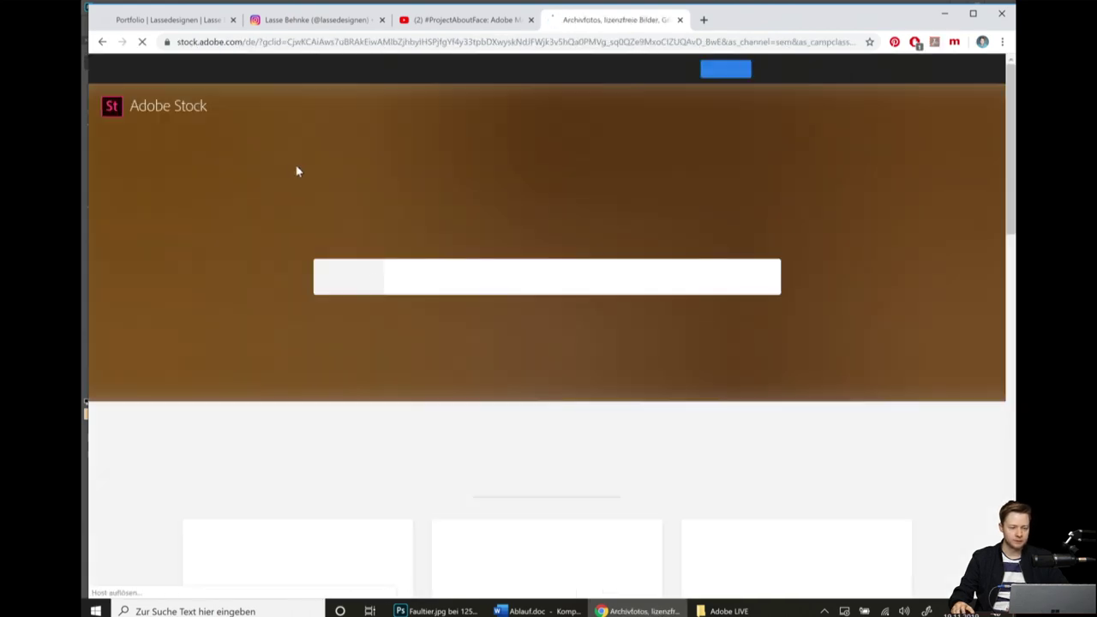
Search Adobe Stock for 'auto' and heart the sunset mountain-road car photo into the library.
left_click(433, 278)
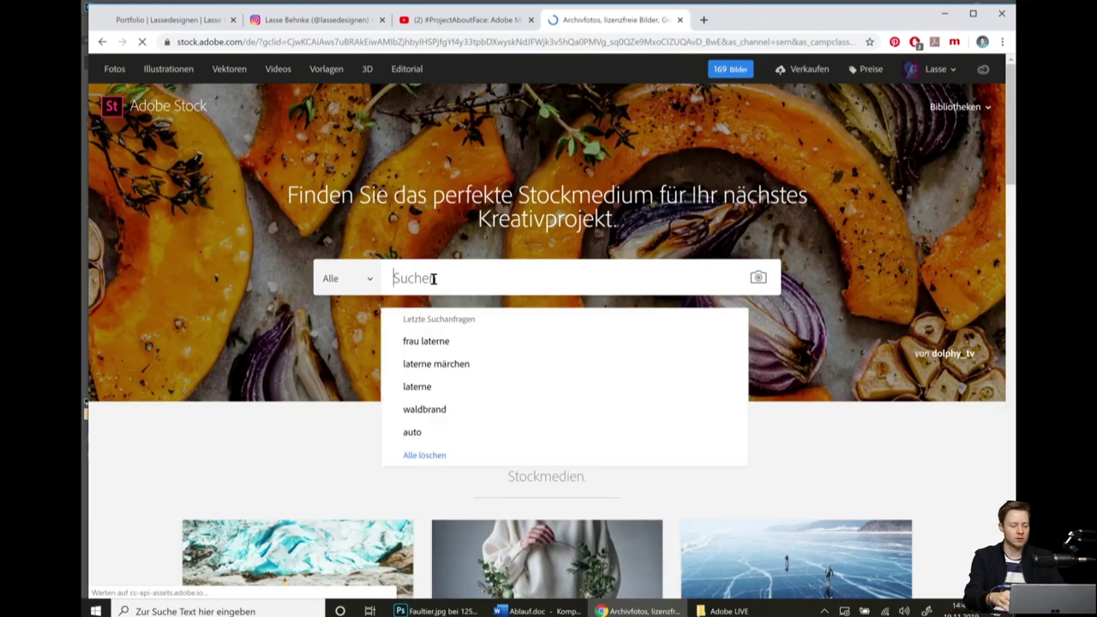
type("auto")
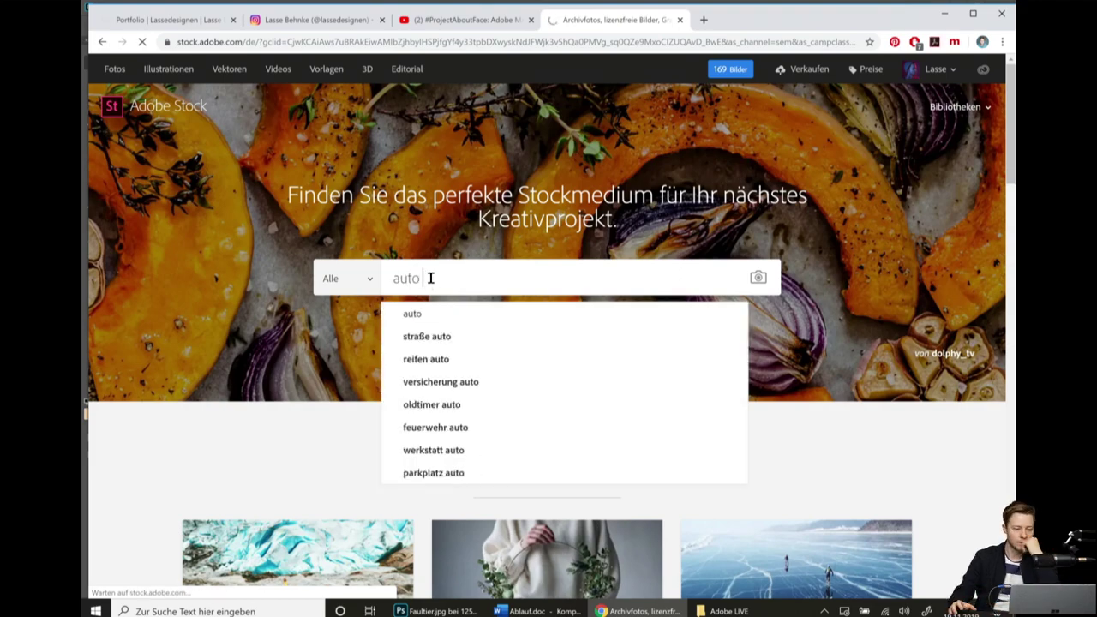
key("Return")
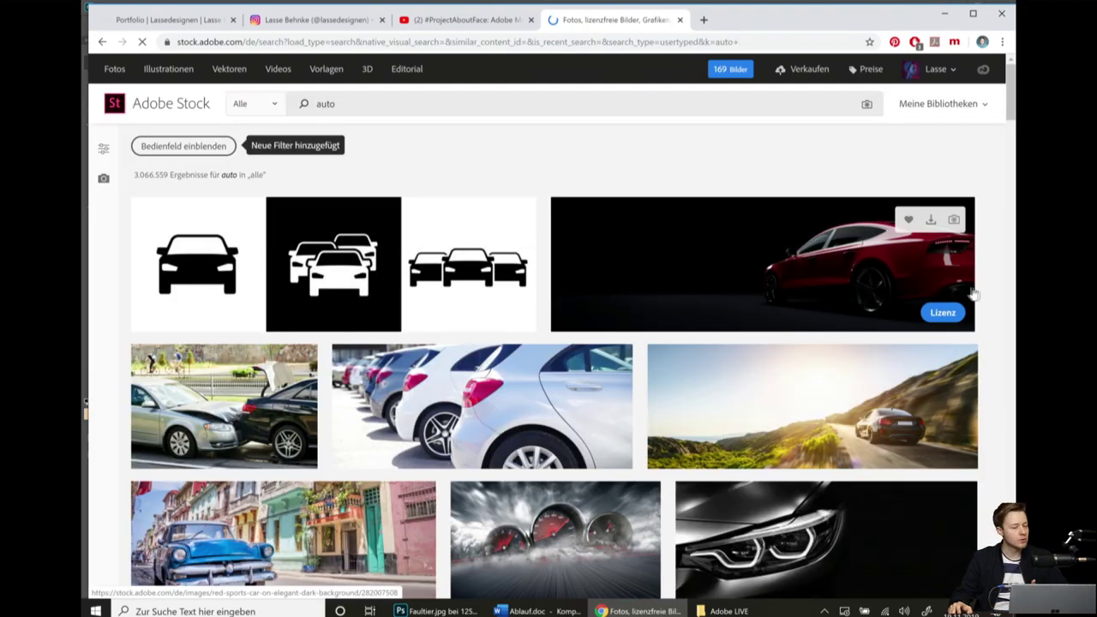
scroll(1012, 249, "down", 2)
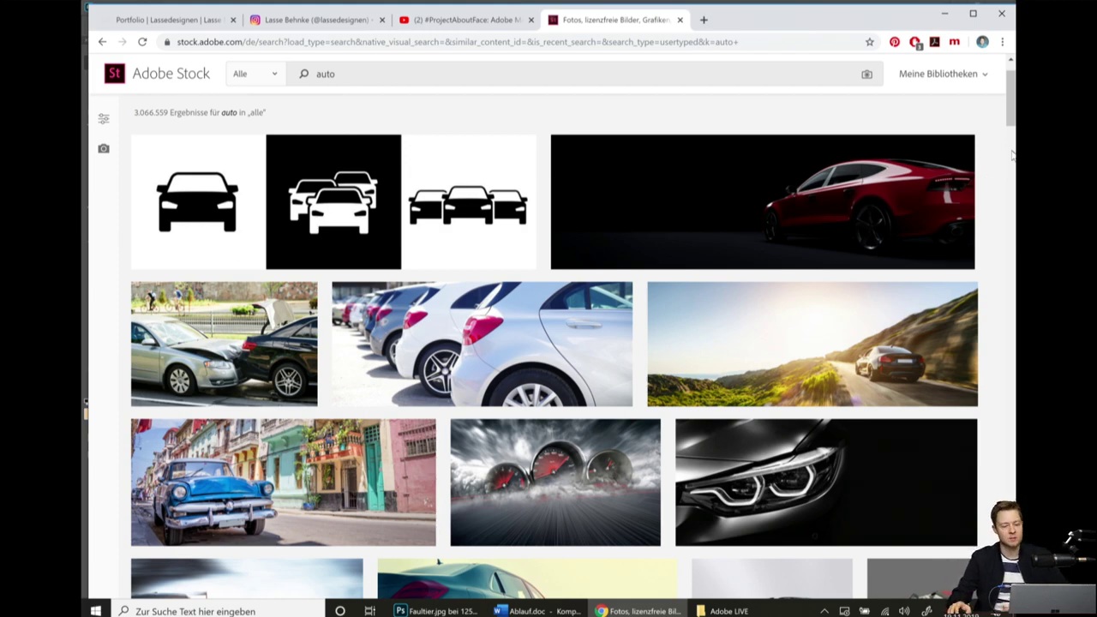
scroll(1012, 154, "down", 1)
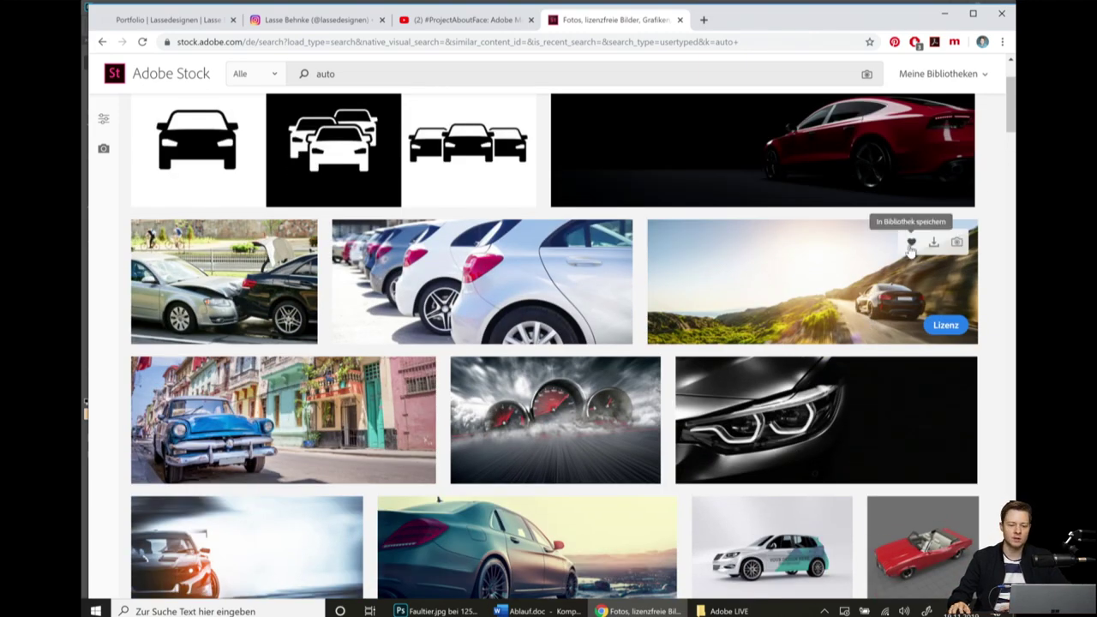
left_click(912, 244)
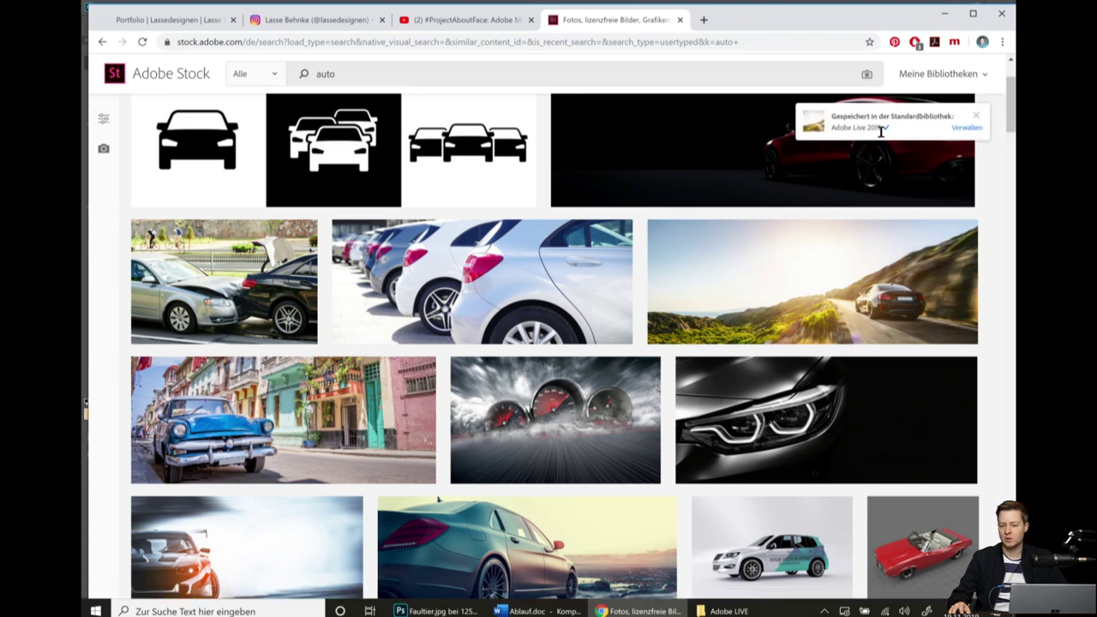
left_click(438, 611)
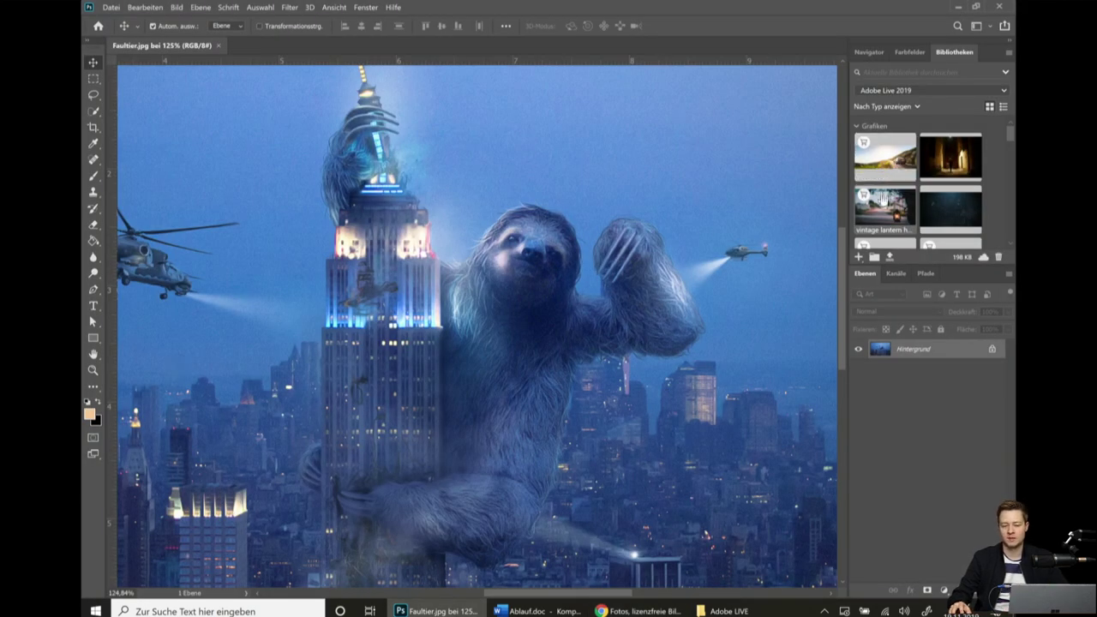
left_click_drag(896, 169, 490, 245)
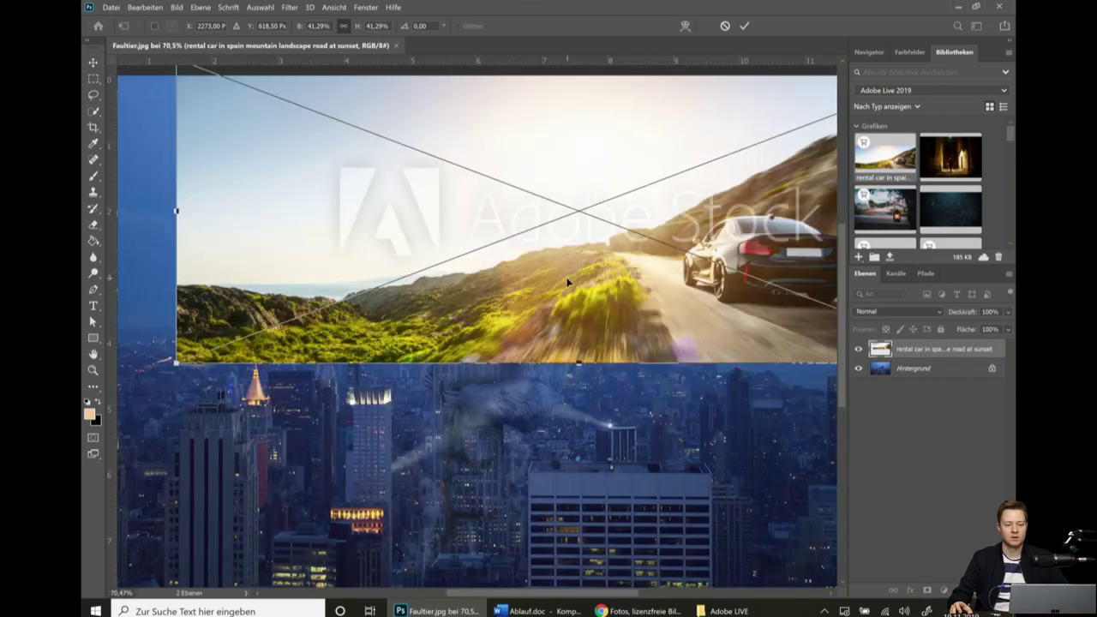
scroll(570, 257, "down", 2)
scroll(564, 317, "down", 3)
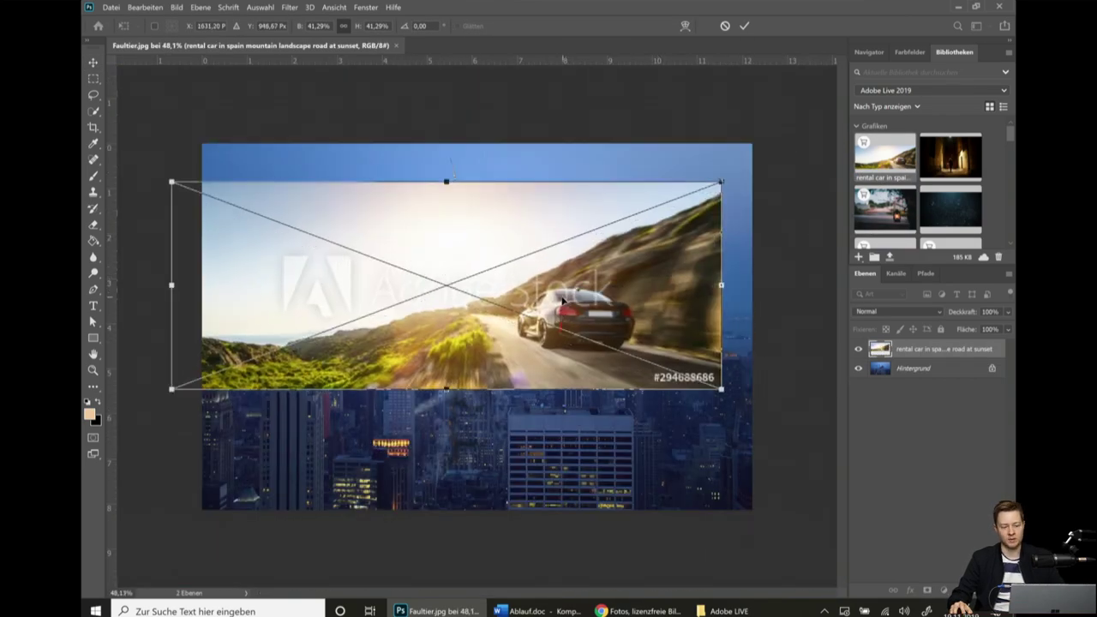
key("Escape")
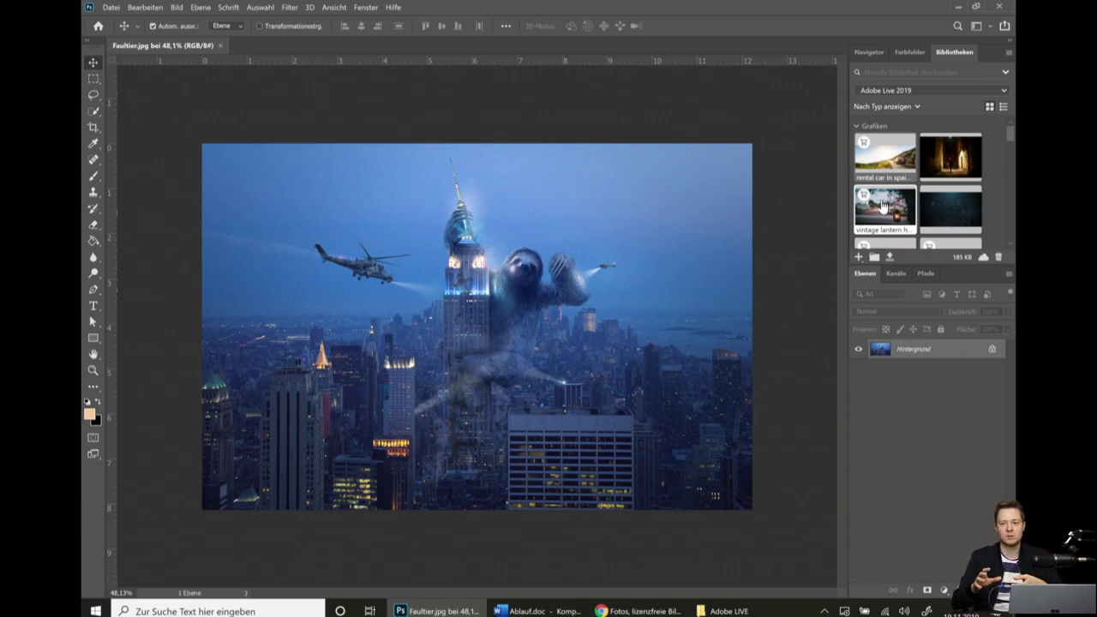
Browse the library list, keep Adobe Live 2019, enlarge the Libraries area, and return to the browser.
left_click(906, 91)
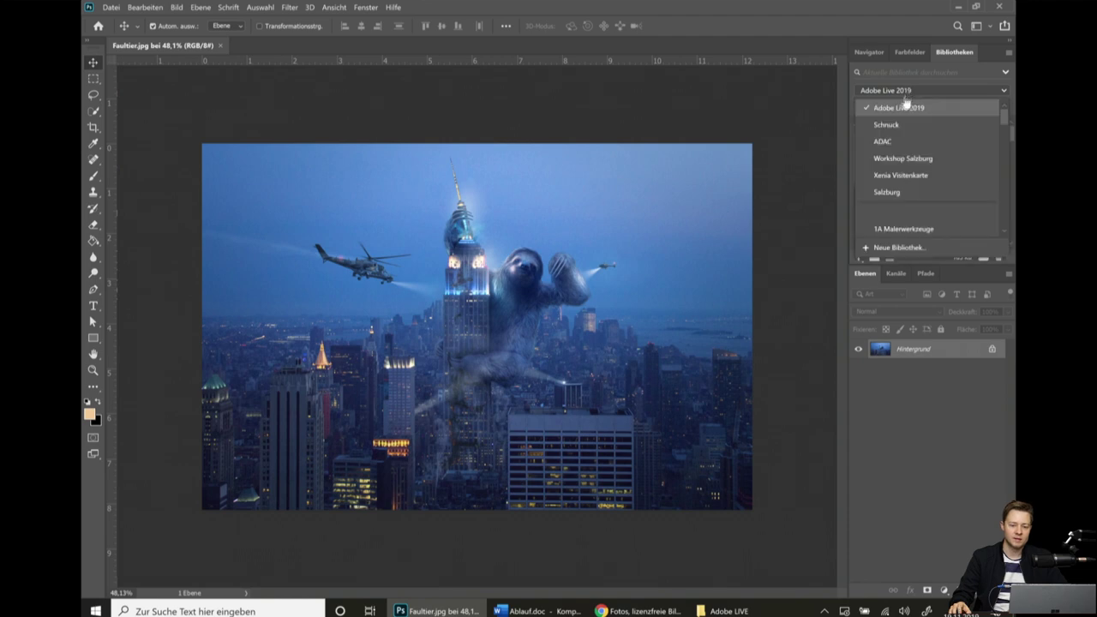
scroll(904, 128, "down", 3)
scroll(904, 137, "down", 3)
scroll(906, 136, "down", 3)
scroll(907, 136, "down", 3)
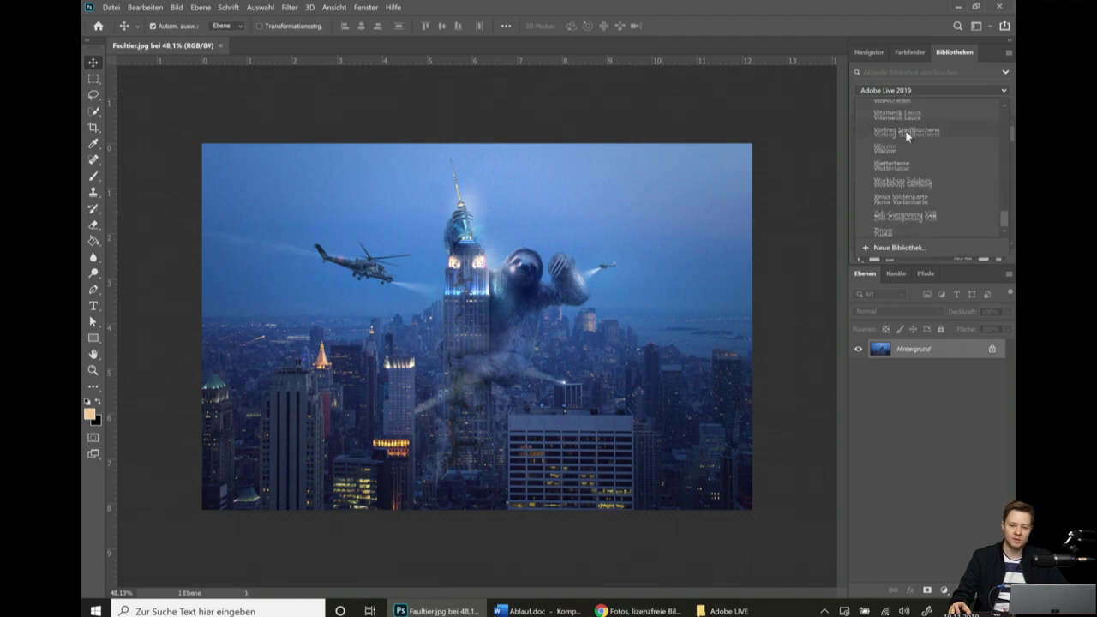
scroll(907, 137, "up", 3)
scroll(912, 154, "up", 3)
scroll(925, 167, "up", 3)
scroll(932, 174, "up", 3)
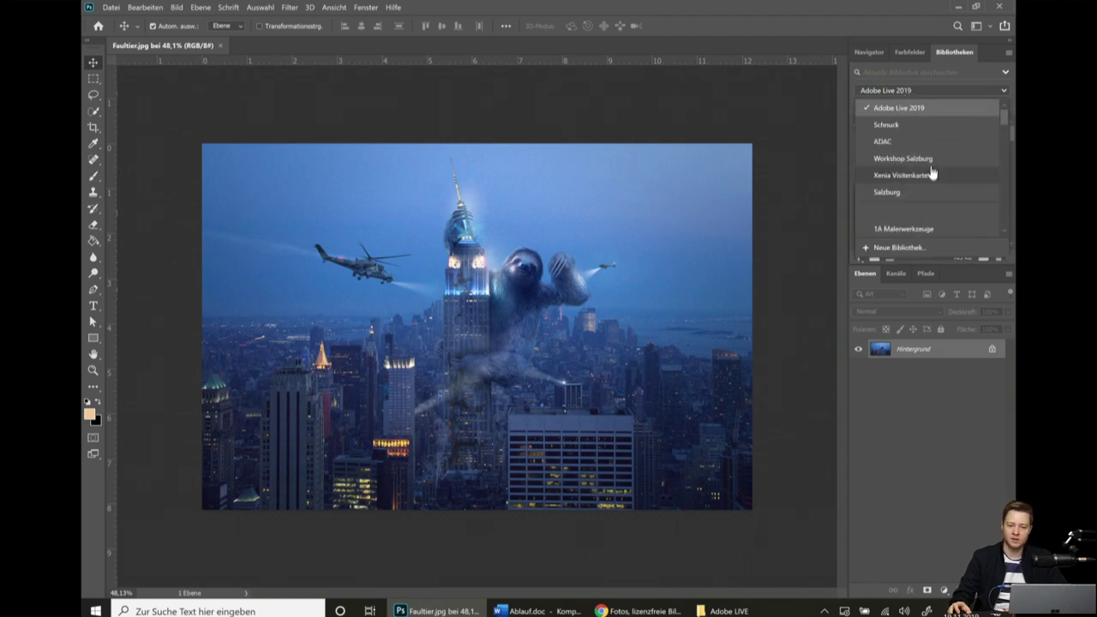
left_click(900, 94)
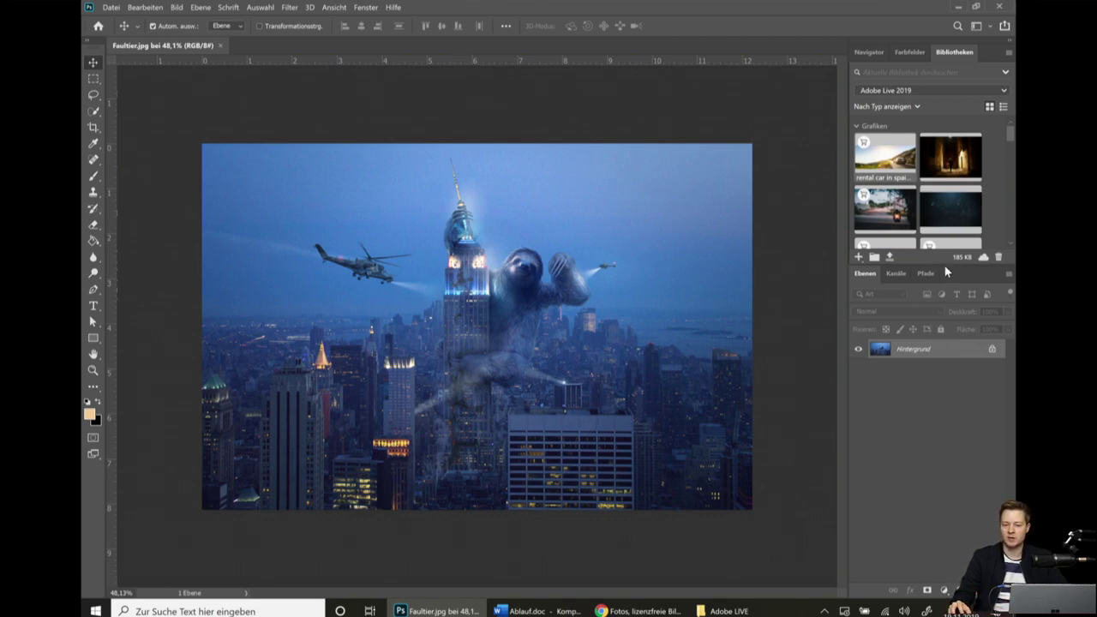
left_click_drag(948, 264, 942, 297)
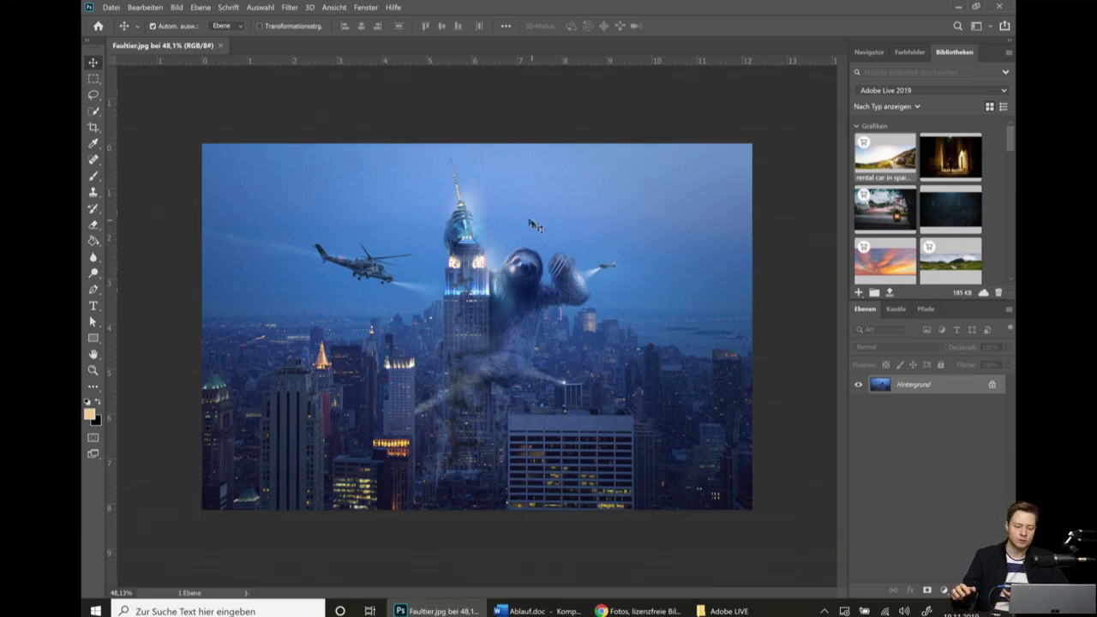
left_click(634, 611)
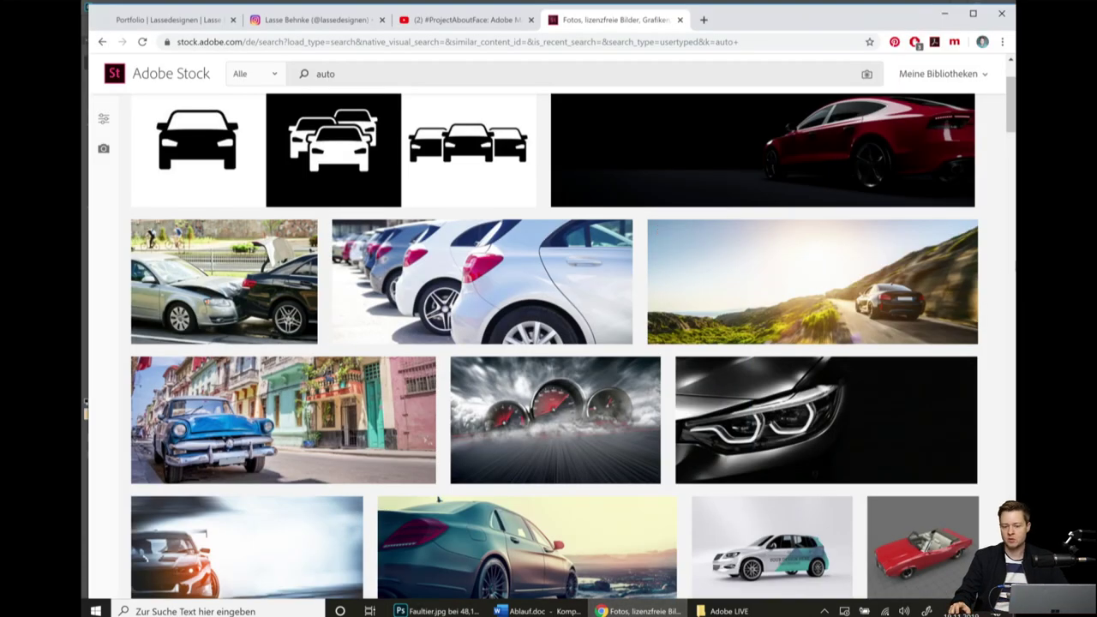
Scroll further through the Adobe Stock 'auto' car results, then switch back to Photoshop.
scroll(992, 278, "down", 1)
scroll(972, 290, "up", 3)
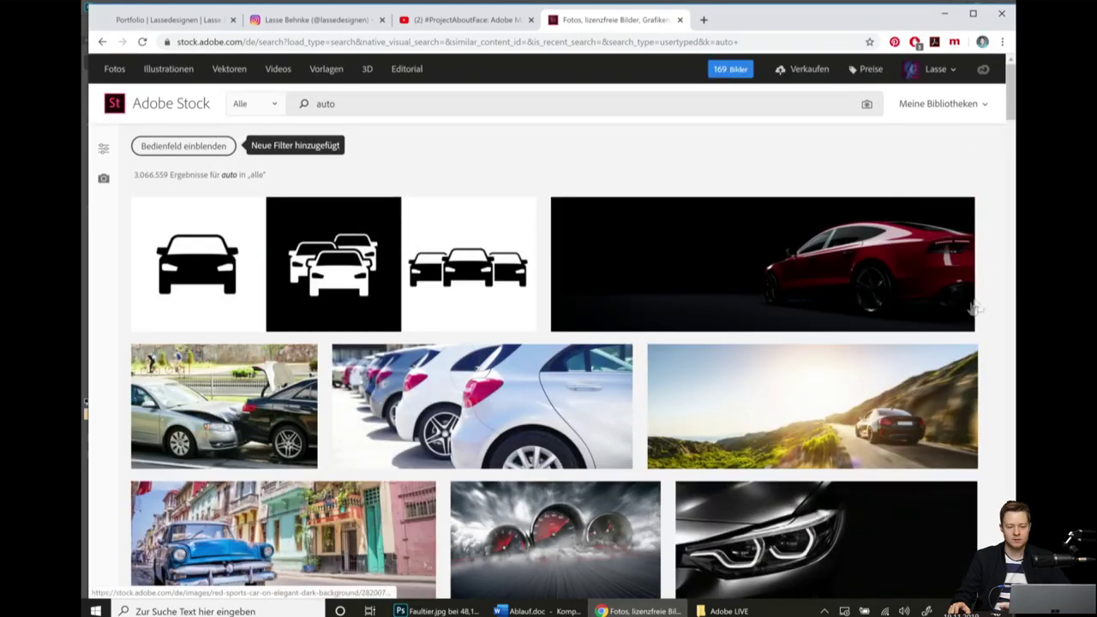
scroll(973, 306, "down", 2)
scroll(964, 314, "down", 2)
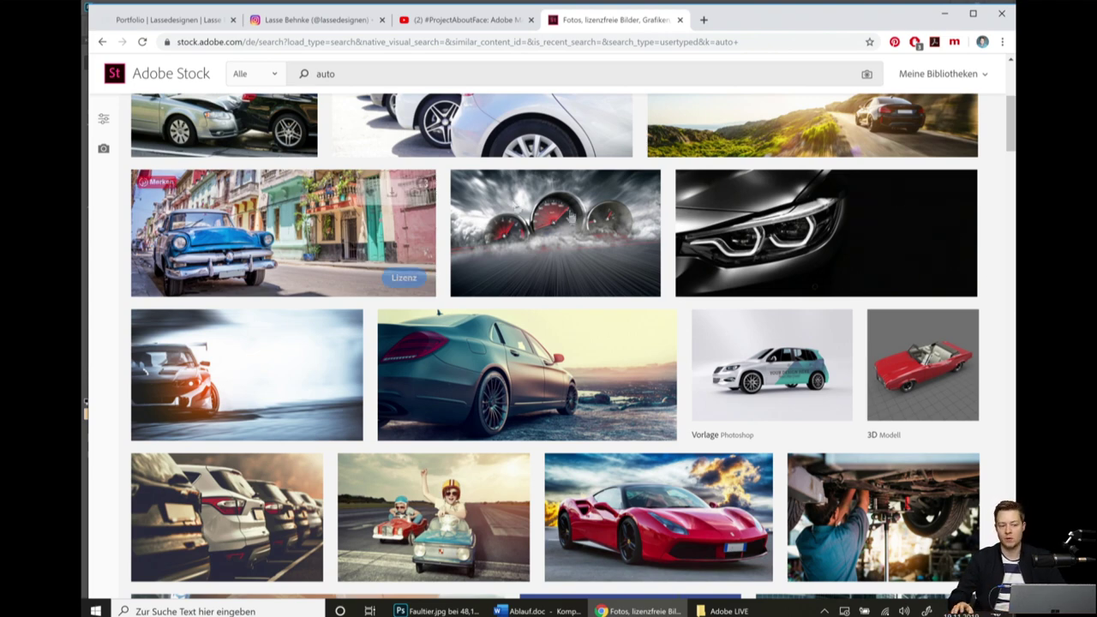
scroll(845, 331, "up", 2)
scroll(847, 355, "up", 2)
scroll(846, 355, "down", 4)
scroll(847, 355, "down", 2)
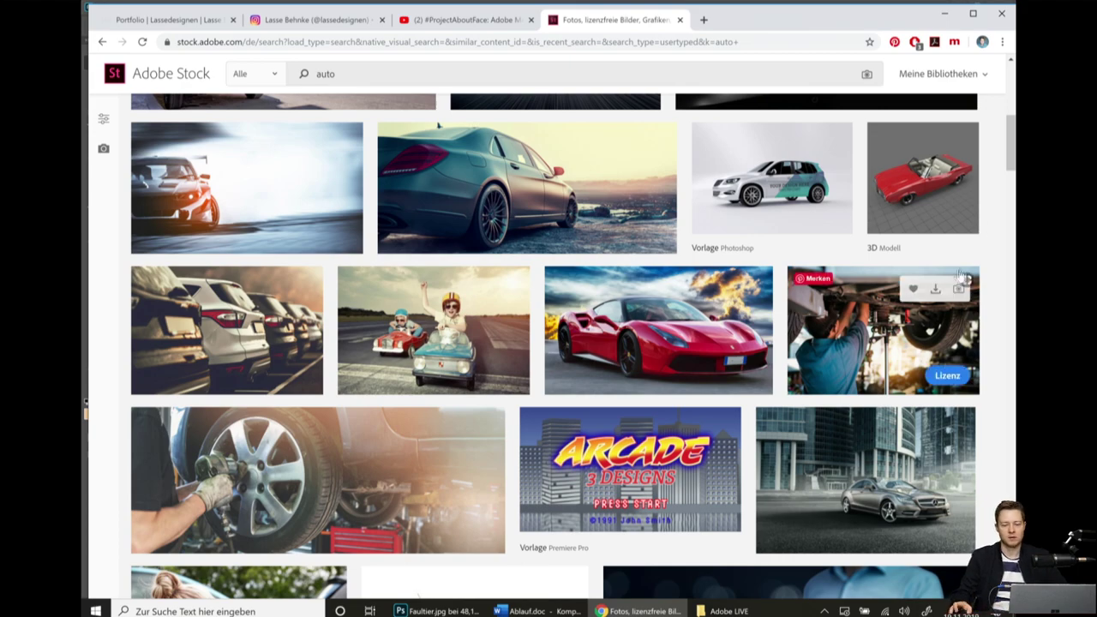
scroll(969, 257, "up", 3)
scroll(966, 180, "up", 2)
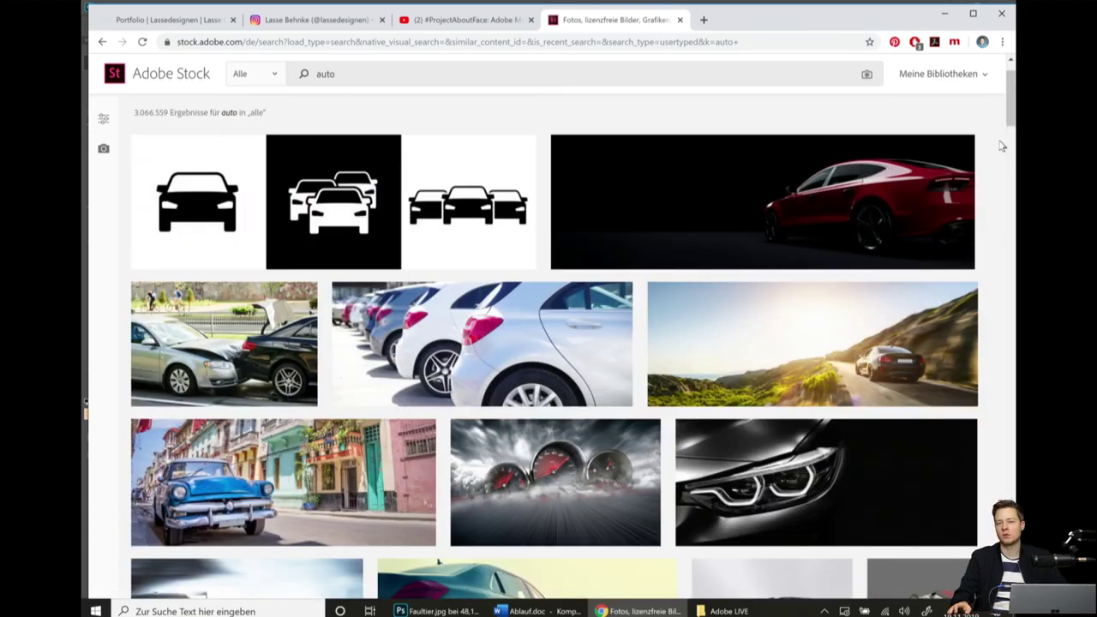
scroll(960, 172, "down", 1)
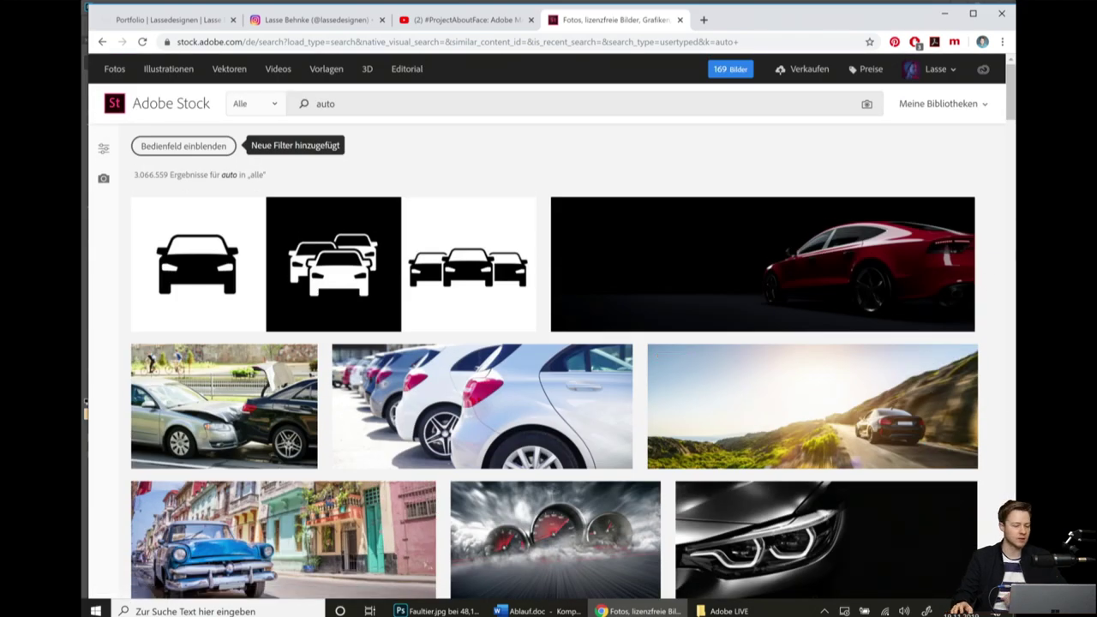
left_click(439, 612)
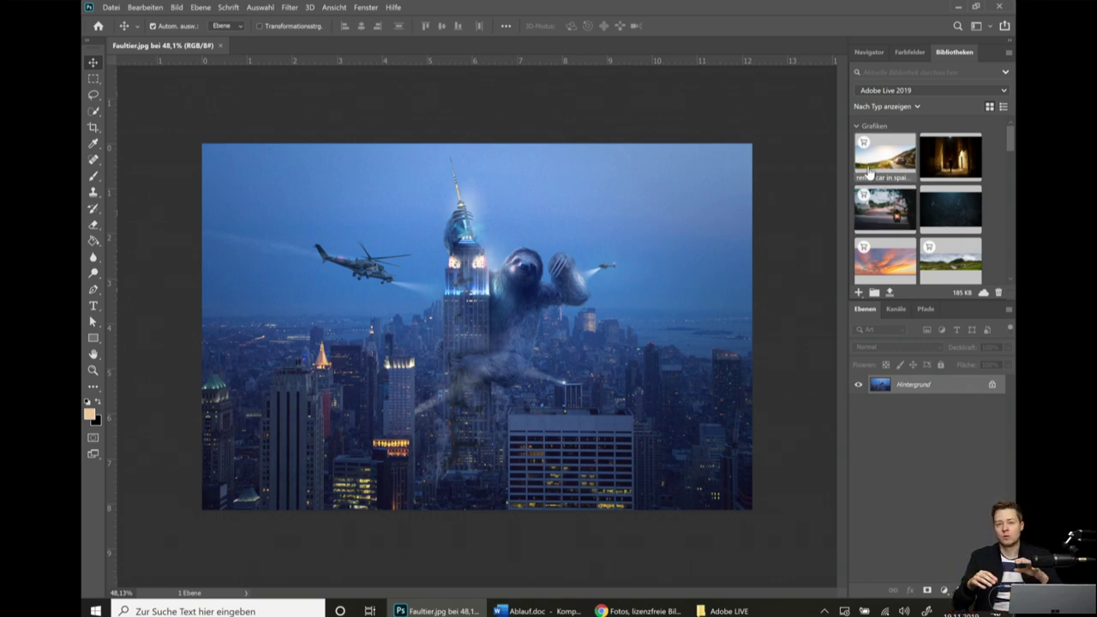
Drag the rental-car mountain-road photo from Libraries onto the canvas and position it mid-canvas.
left_click_drag(870, 171, 401, 331)
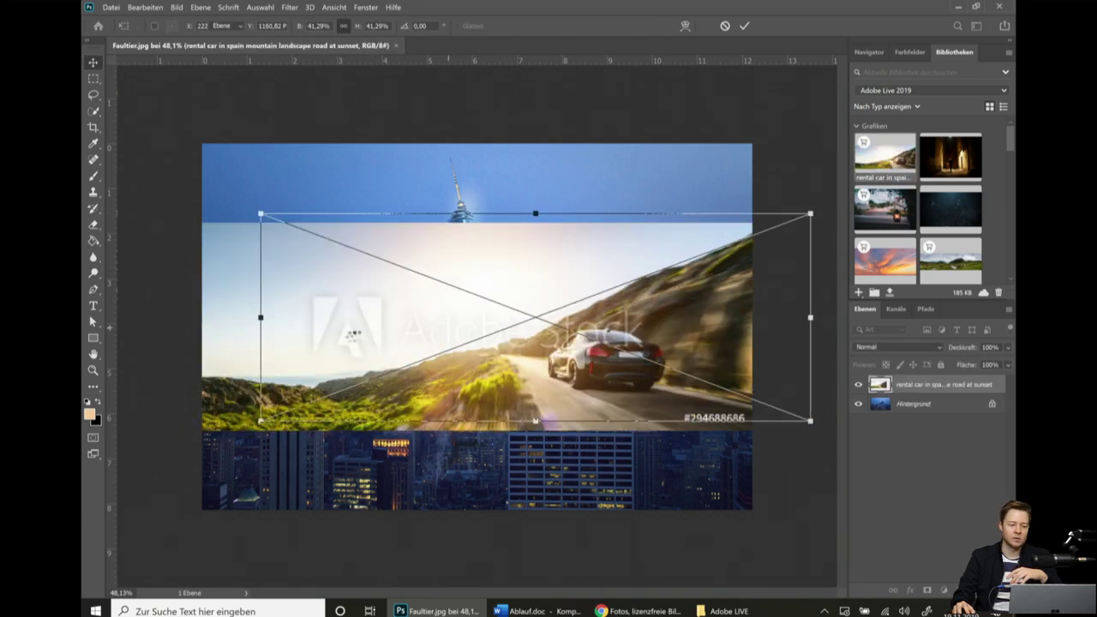
key("Return")
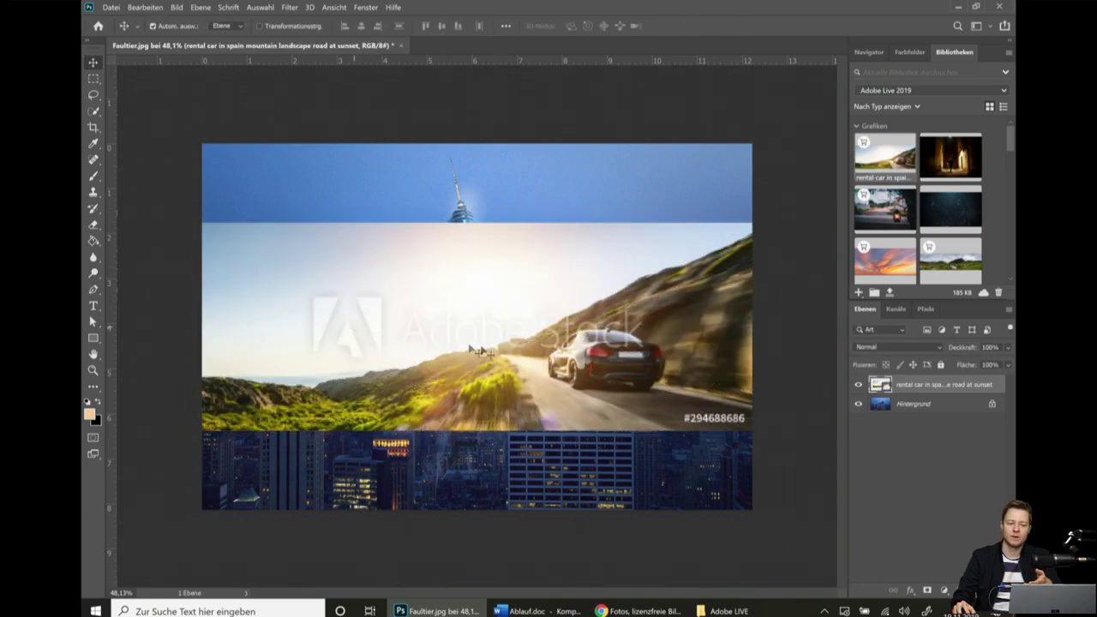
mouse_move(474, 349)
left_mouse_down()
mouse_move(535, 356)
mouse_move(536, 334)
left_mouse_up()
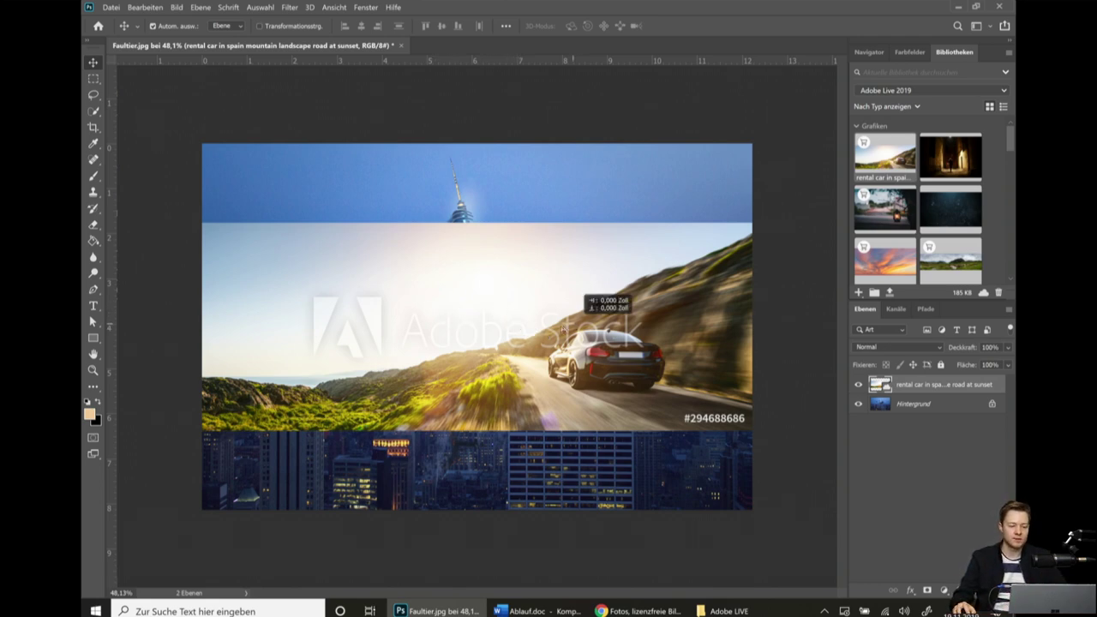
left_click_drag(576, 290, 558, 284)
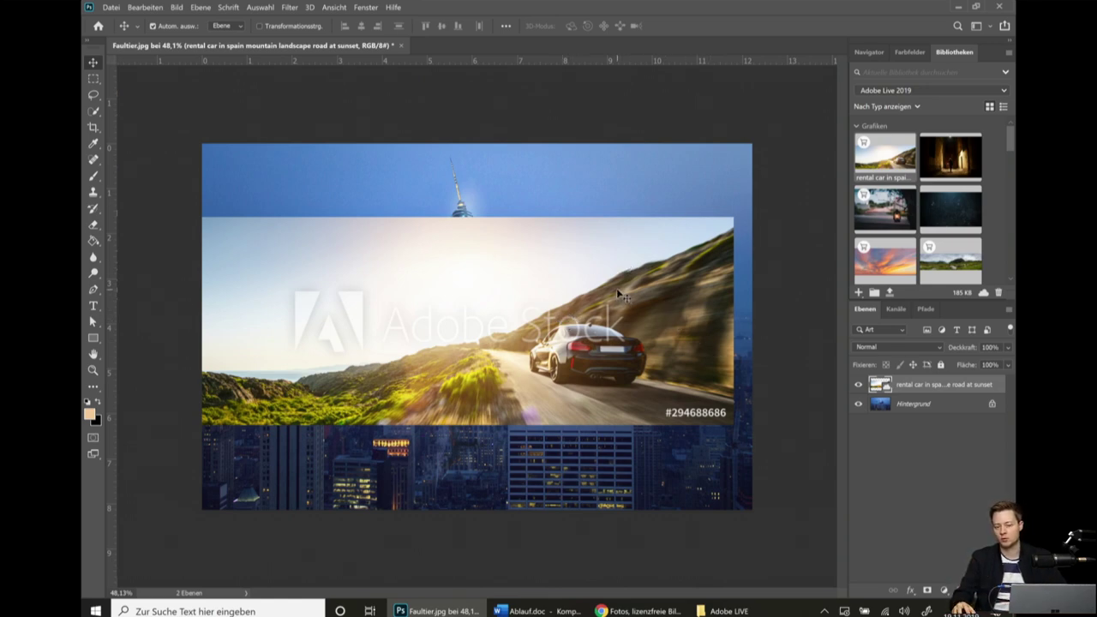
License the car stock image via Bild lizenzieren… and confirm with Bestätigen.
right_click(899, 153)
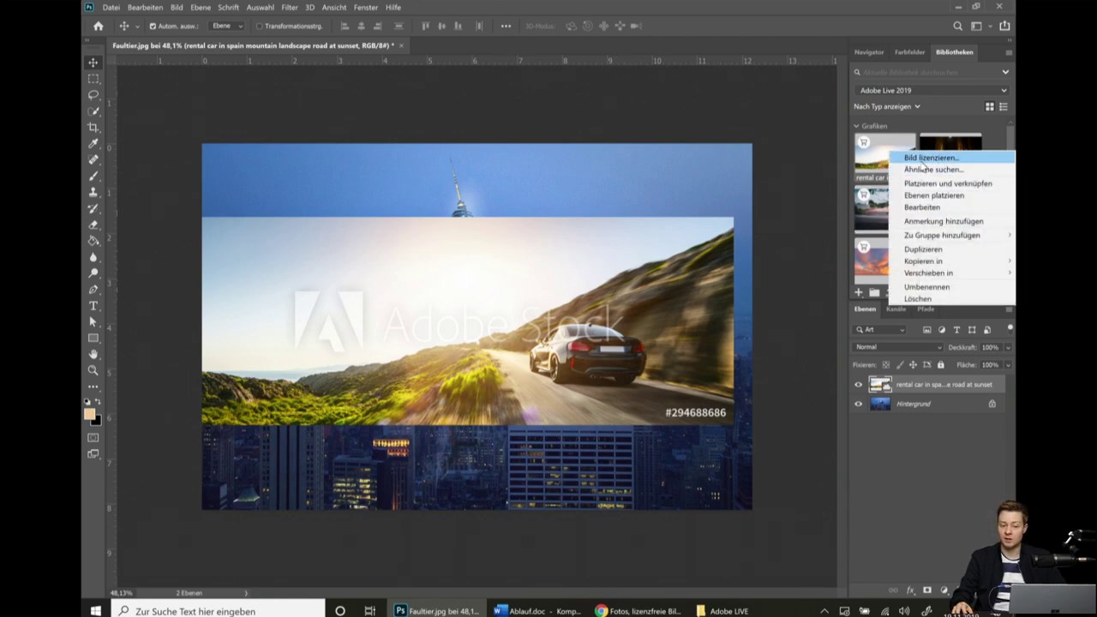
left_click(924, 169)
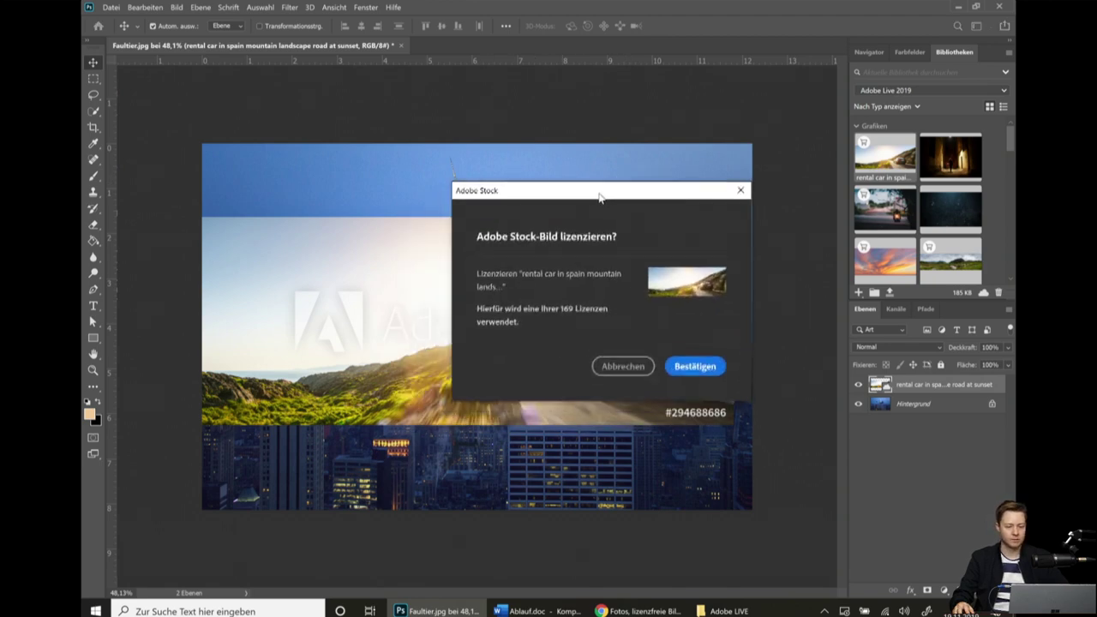
left_click(691, 362)
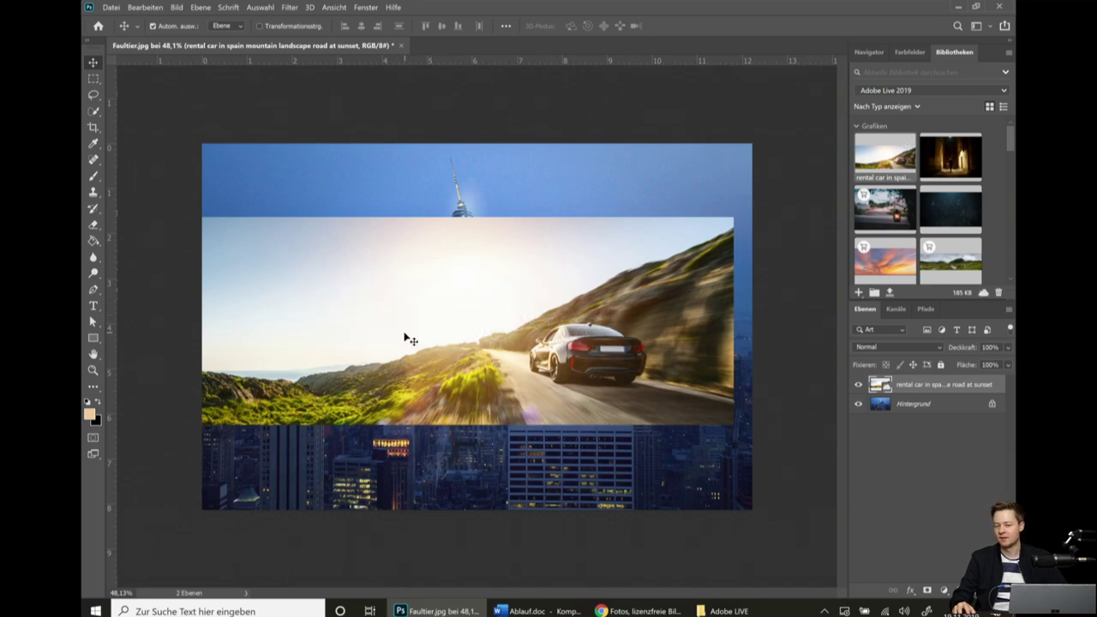
Zoom around, shift the car photo layer a little, then delete that layer.
scroll(519, 390, "up", 5)
scroll(509, 384, "down", 2)
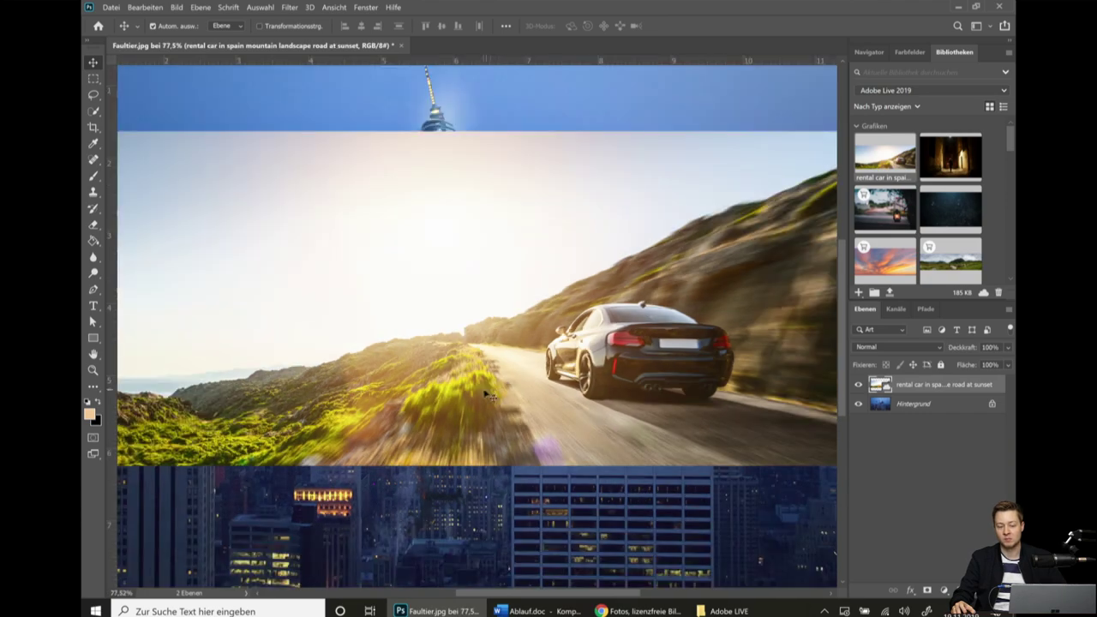
scroll(505, 383, "up", 3)
scroll(497, 381, "up", 2)
scroll(482, 377, "down", 1)
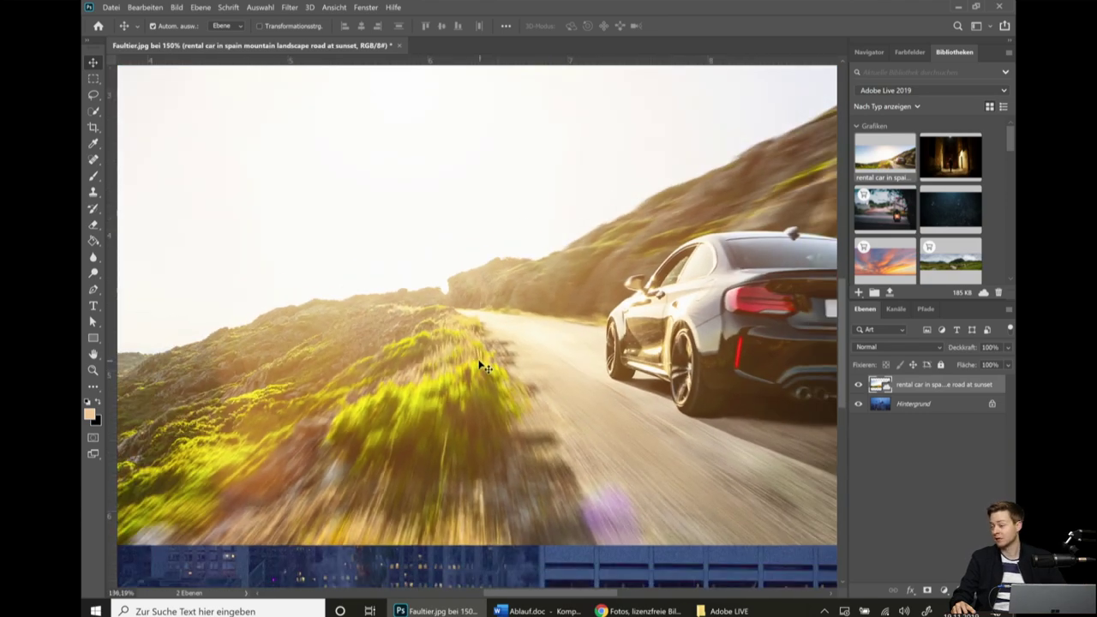
scroll(482, 367, "down", 3)
scroll(480, 367, "down", 3)
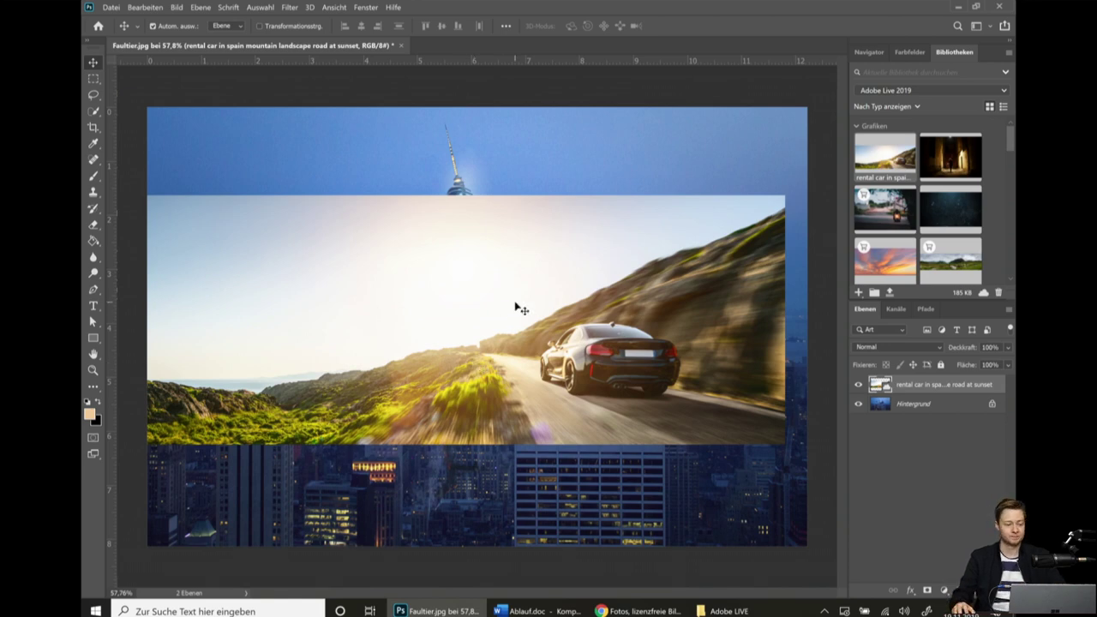
left_click_drag(554, 302, 588, 292)
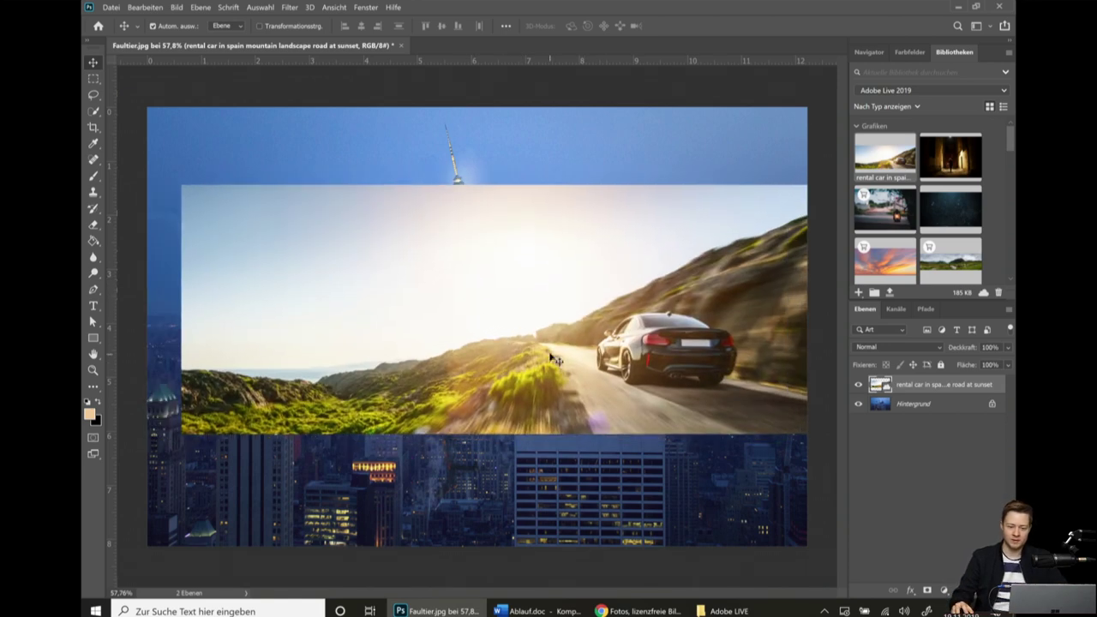
mouse_move(531, 330)
left_mouse_down()
mouse_move(827, 555)
mouse_move(564, 344)
left_mouse_up()
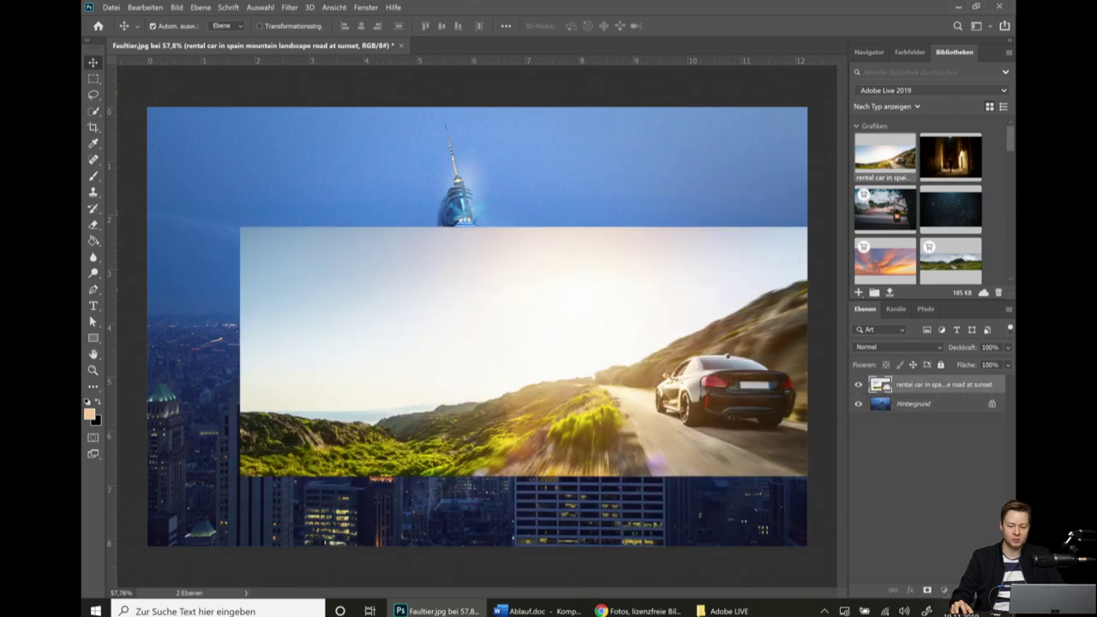
key("Delete")
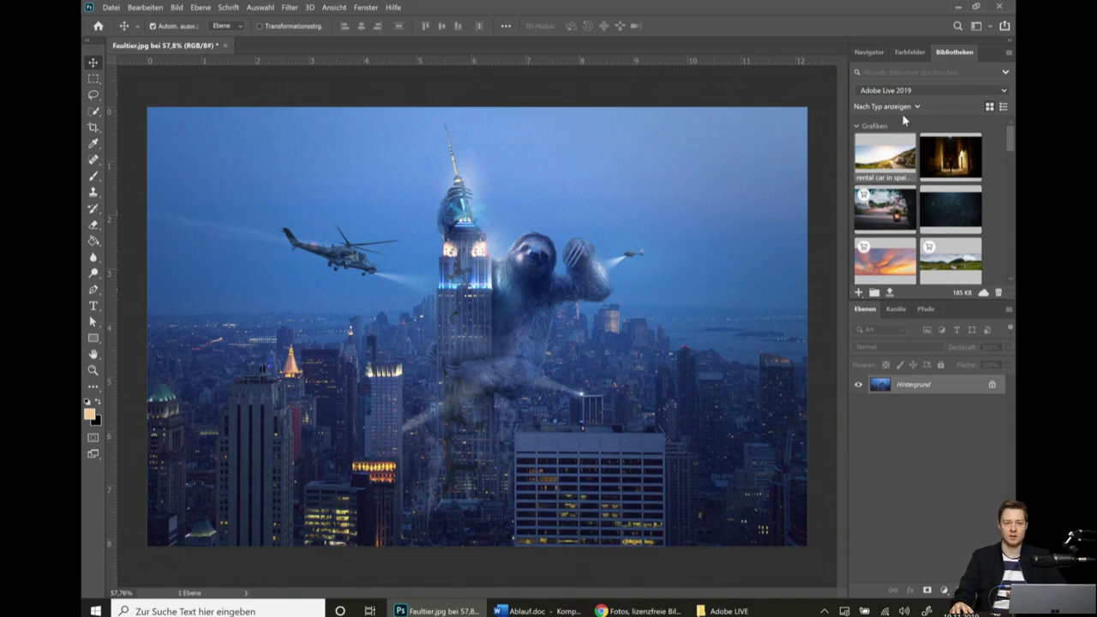
Show the Navigator panel and drag its divider up to shorten the preview.
left_click(870, 53)
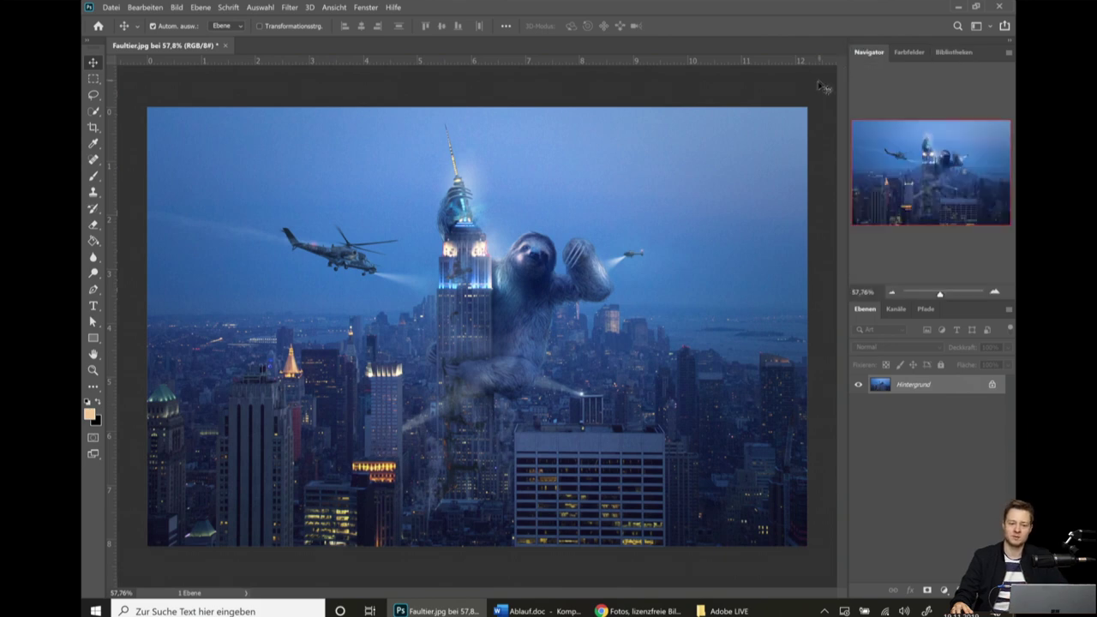
left_click_drag(975, 301, 988, 251)
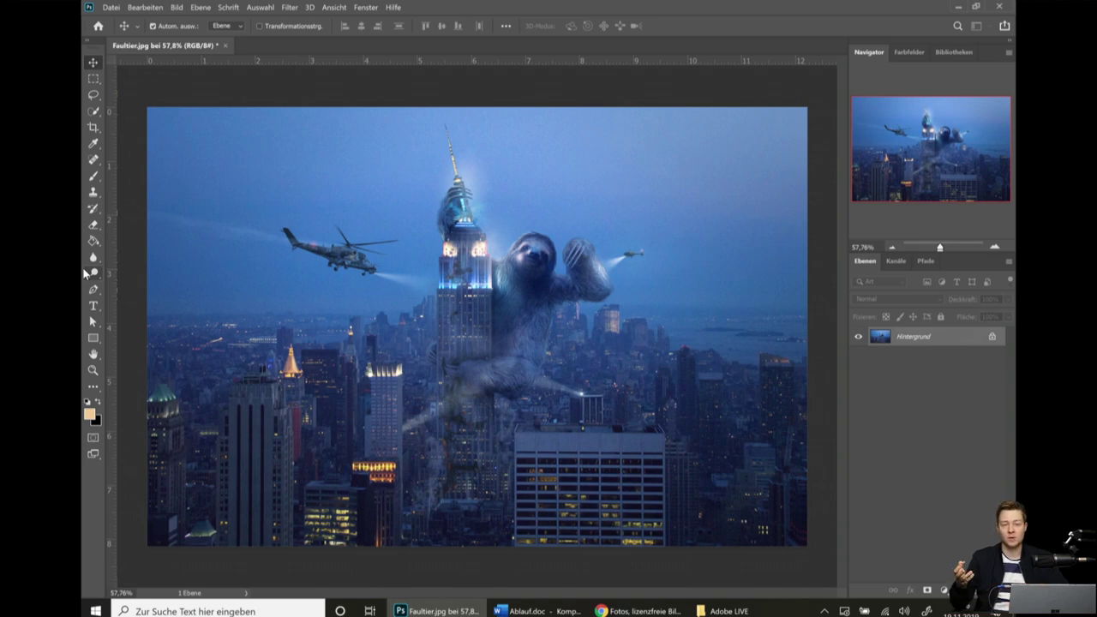
Open Symbolleiste bearbeiten… from the ··· flyout and look through the tool list.
left_click(91, 390)
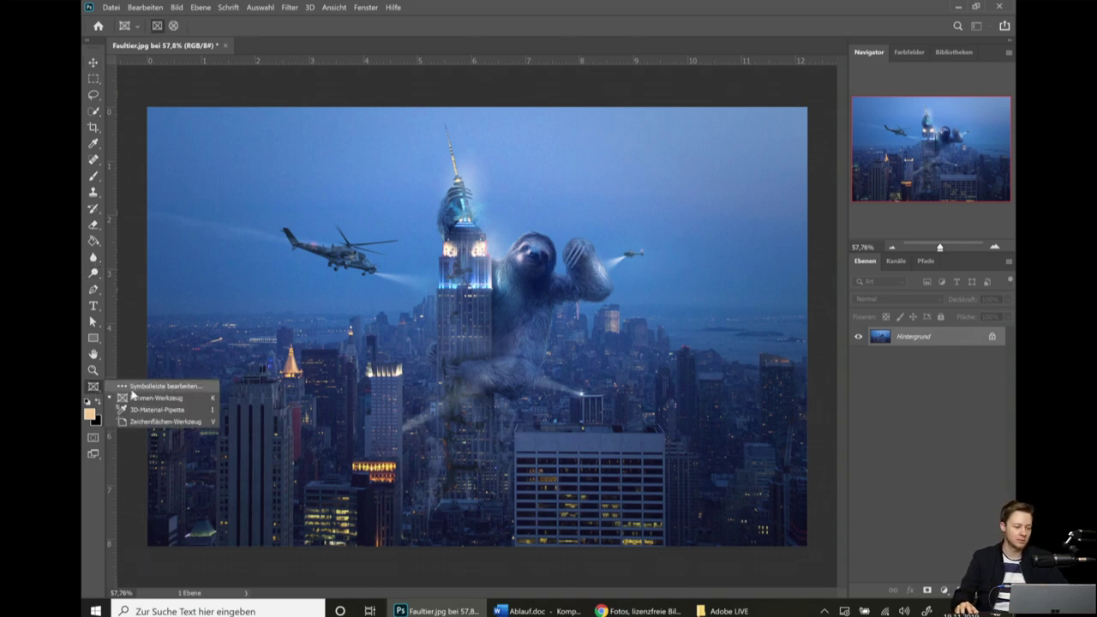
left_click(168, 388)
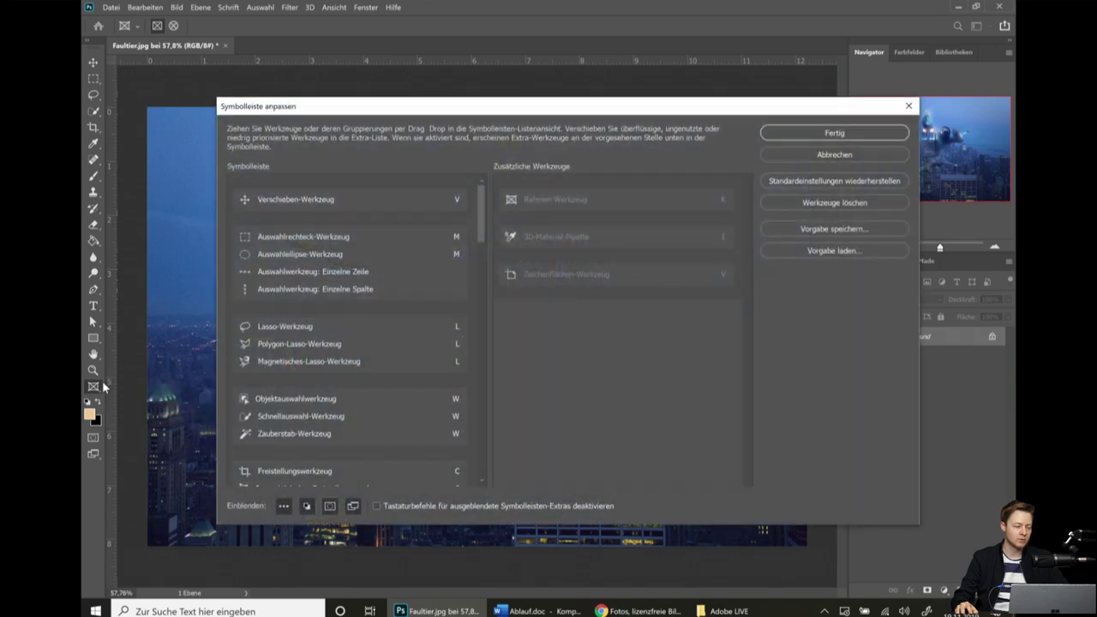
left_click_drag(409, 109, 458, 103)
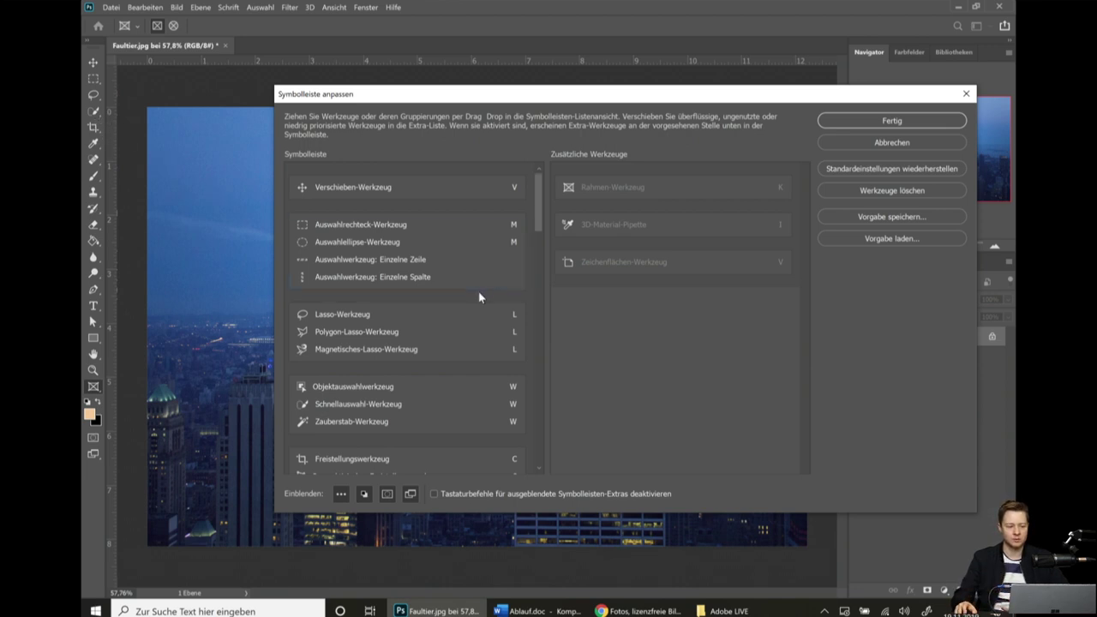
scroll(476, 300, "down", 1)
scroll(473, 310, "up", 1)
scroll(469, 326, "down", 1)
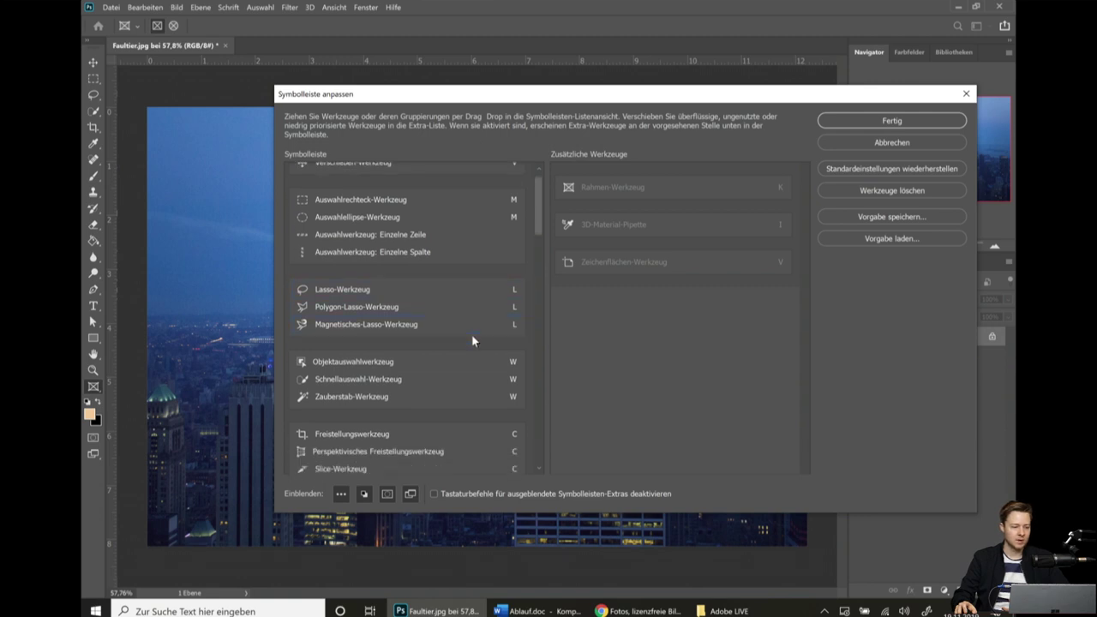
scroll(472, 339, "down", 2)
scroll(465, 345, "down", 2)
scroll(441, 354, "up", 5)
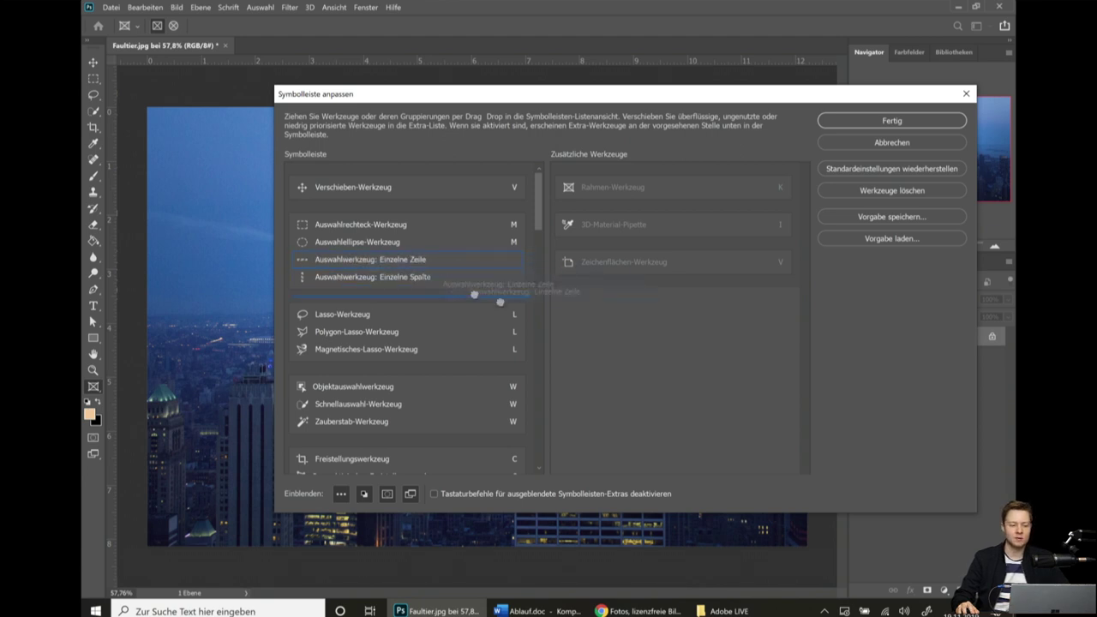
Move the single-row, single-column marquee and frame tools to Zusätzliche Werkzeuge, then click Fertig.
left_click_drag(336, 275, 600, 299)
left_click_drag(345, 269, 643, 336)
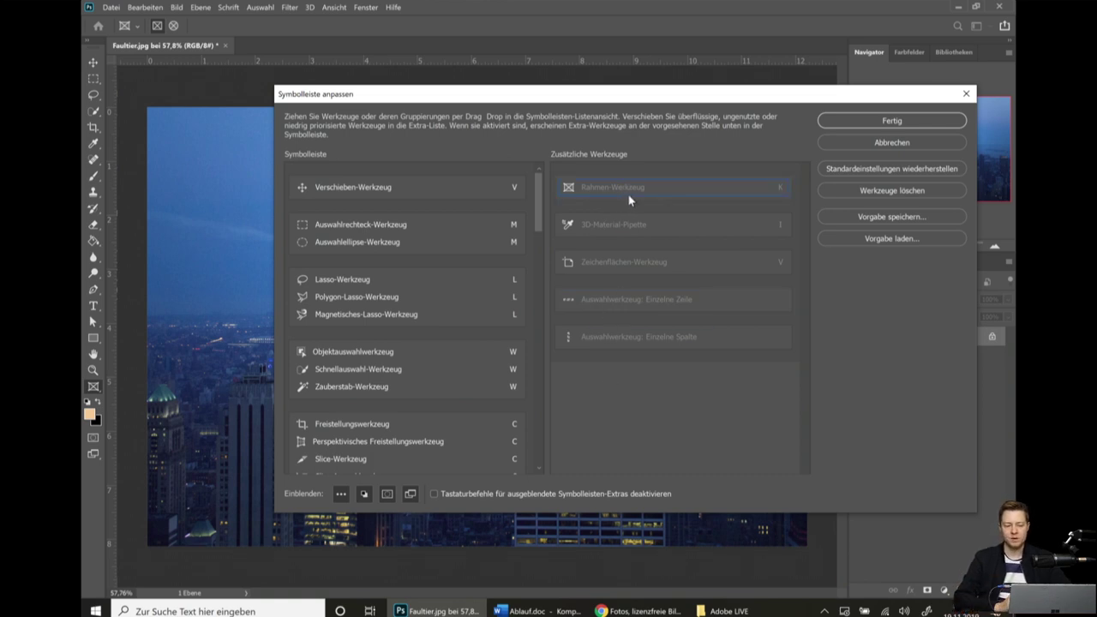
left_click_drag(629, 195, 597, 324)
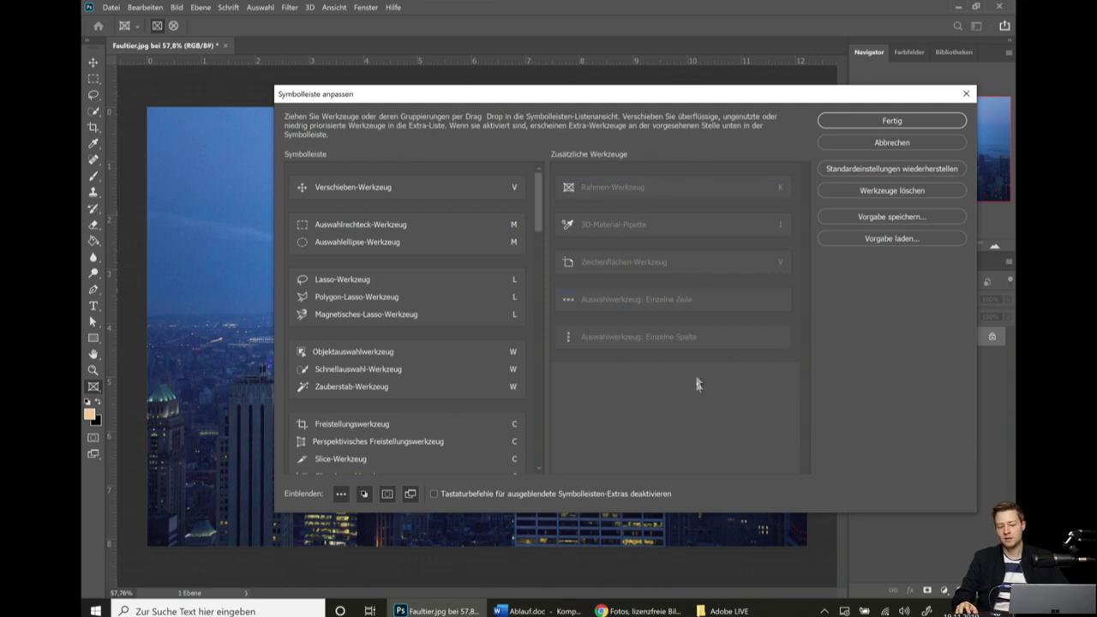
left_click(324, 230)
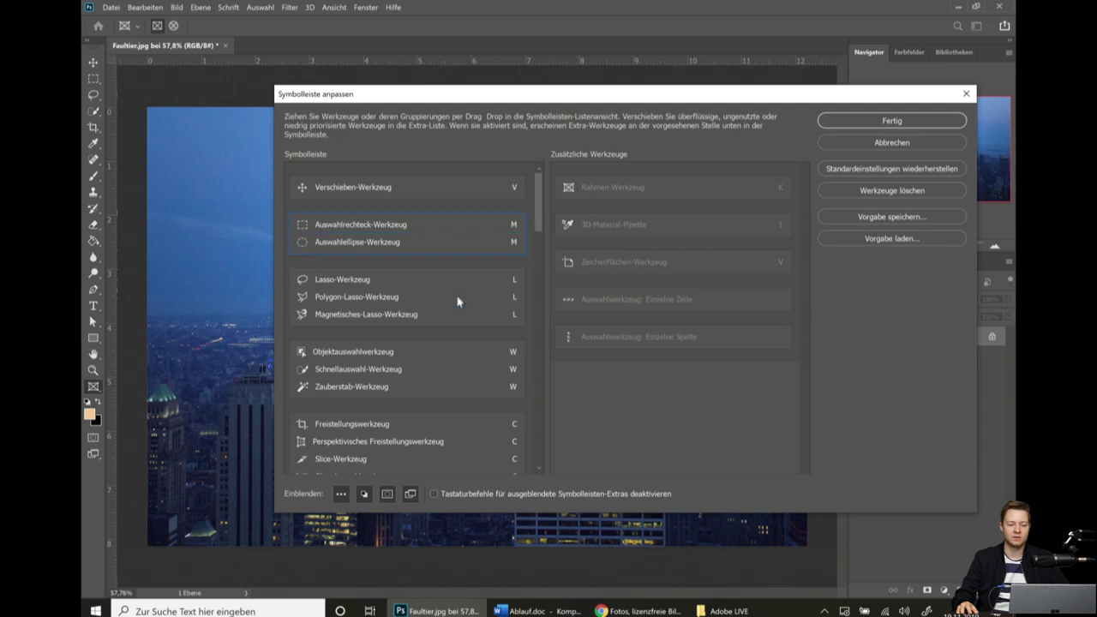
left_click_drag(574, 187, 355, 191)
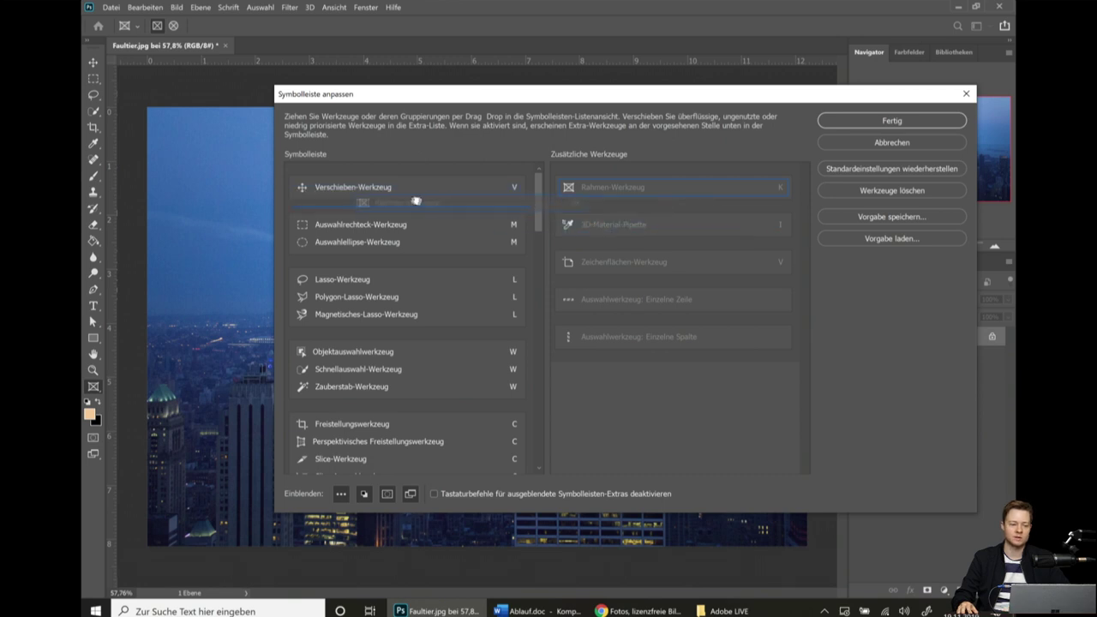
left_click_drag(355, 190, 373, 205)
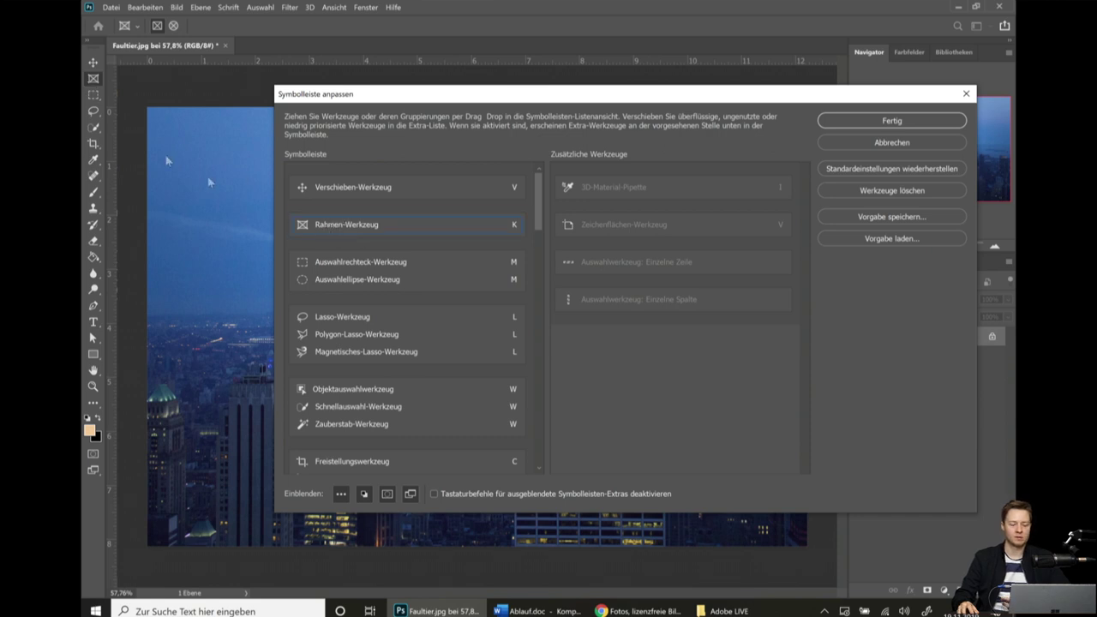
left_click_drag(377, 225, 623, 343)
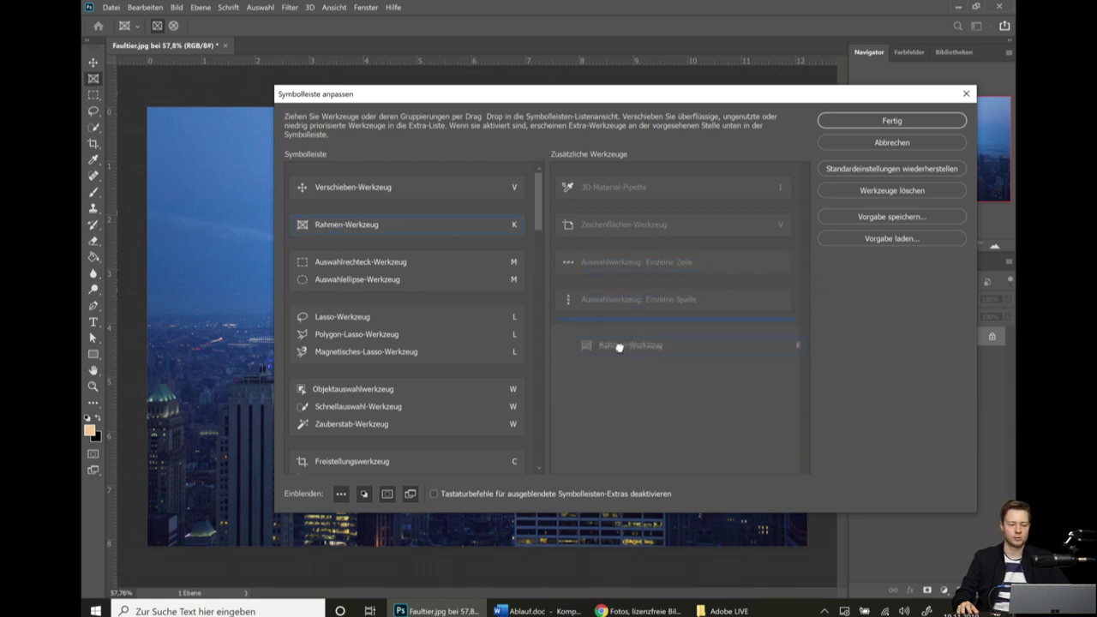
left_click(874, 122)
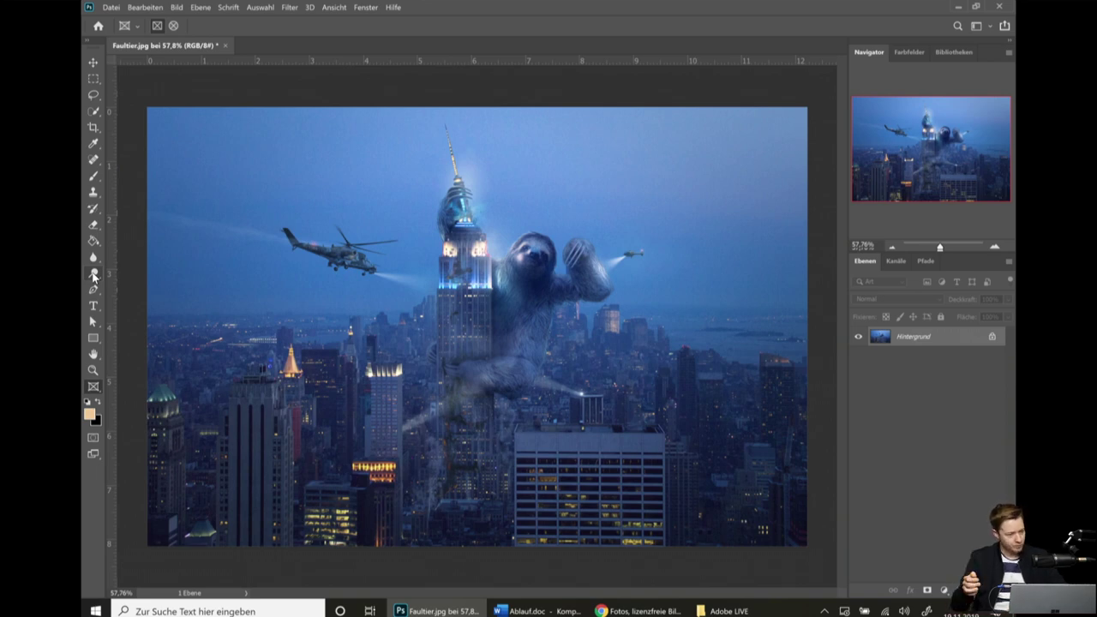
Zoom out and try light grey, dark grey and medium grey pasteboard colours.
key("ctrl+minus")
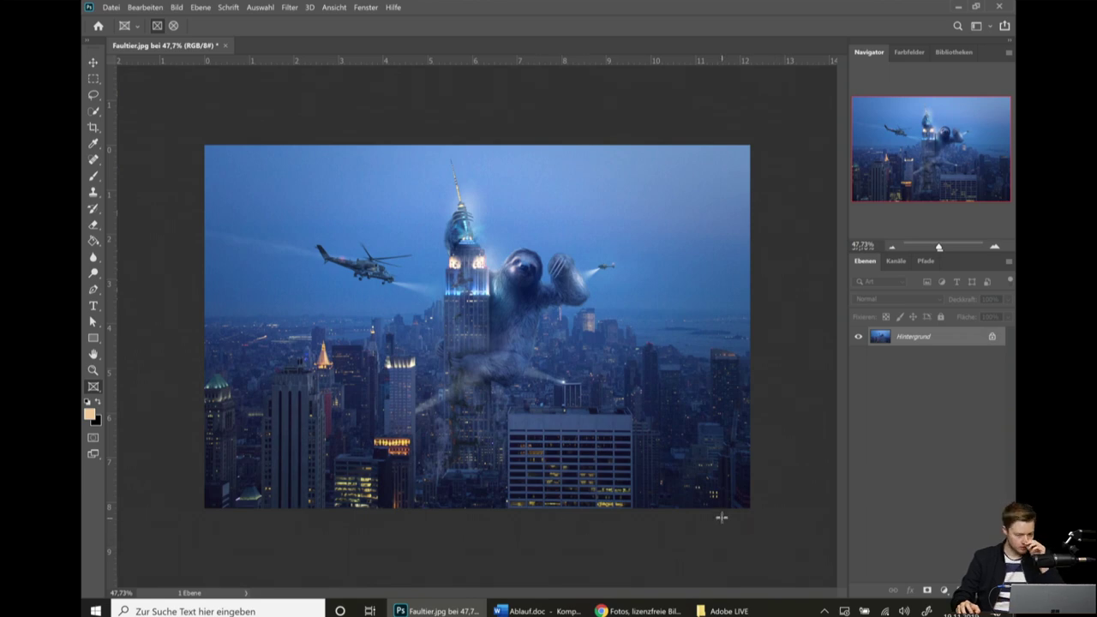
right_click(788, 300)
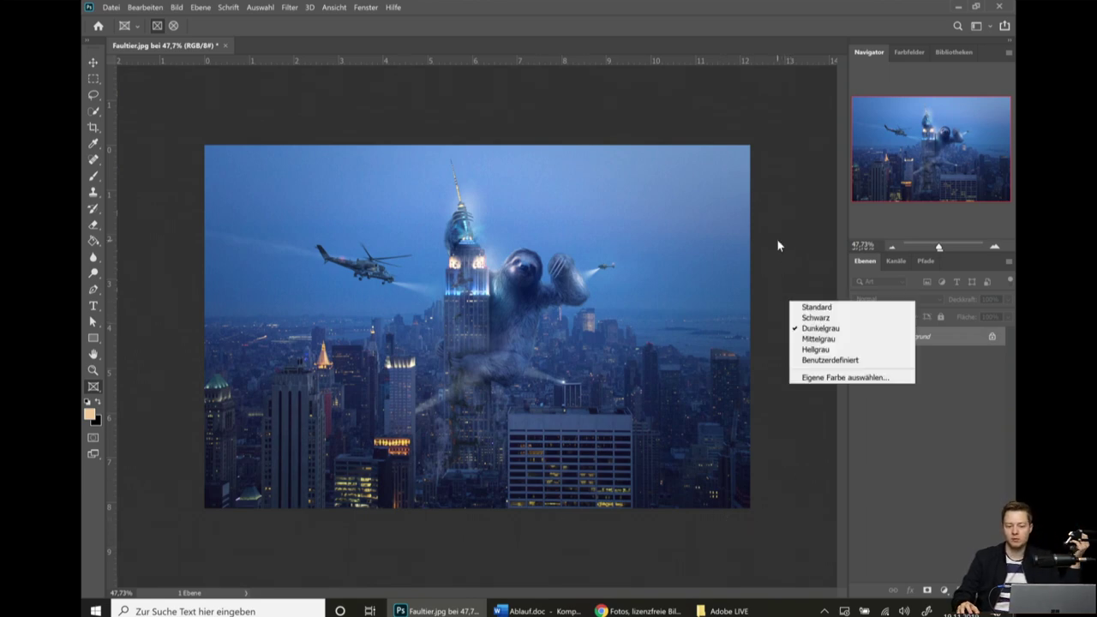
left_click(826, 350)
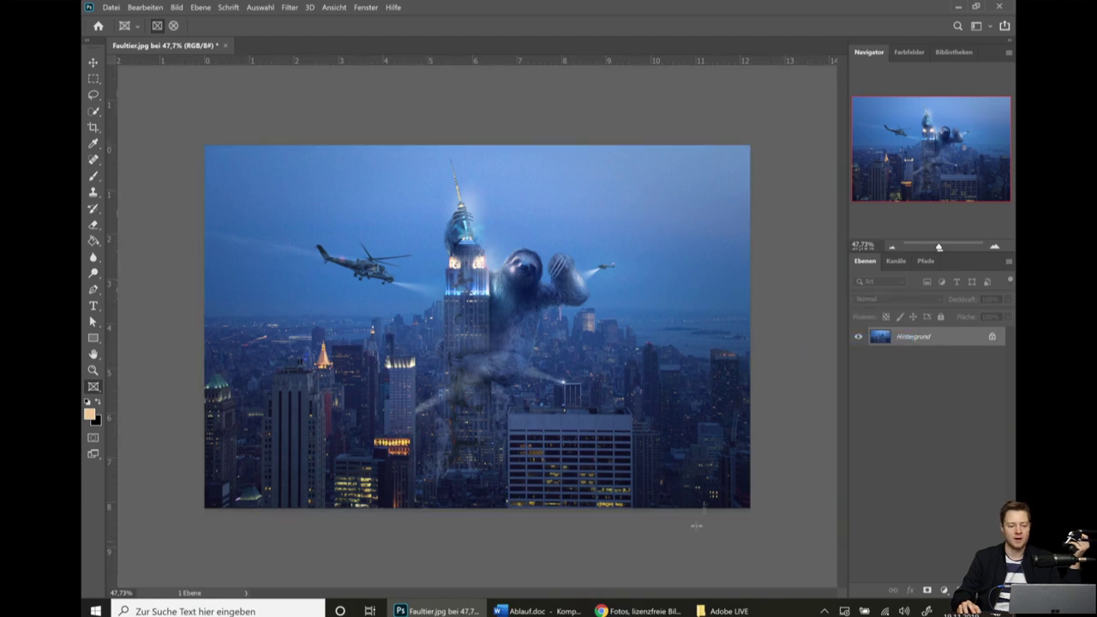
right_click(780, 195)
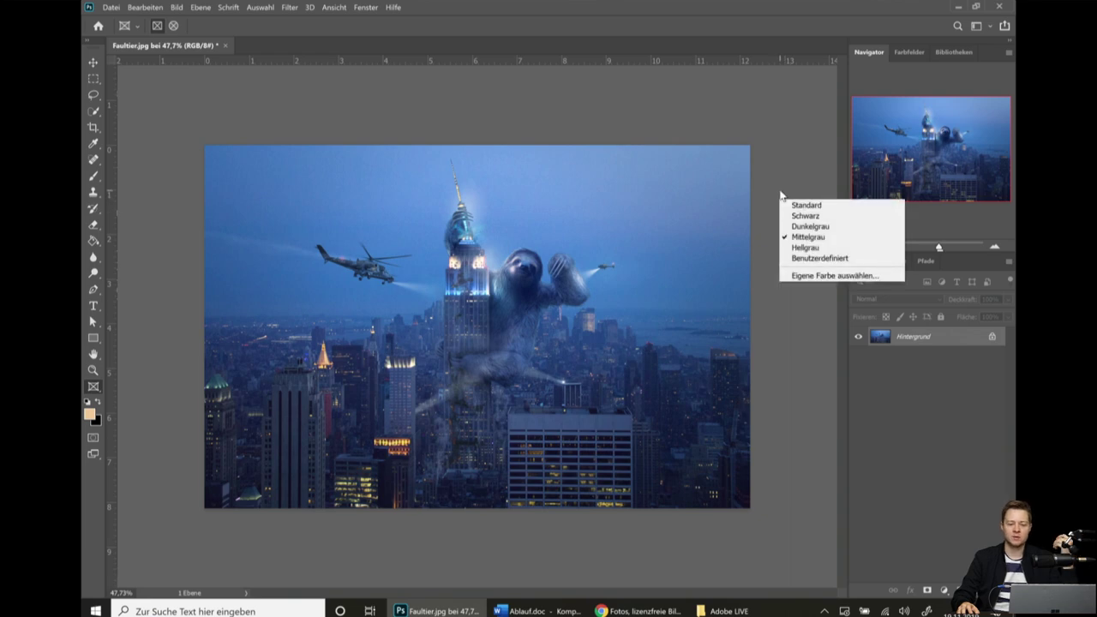
left_click(806, 225)
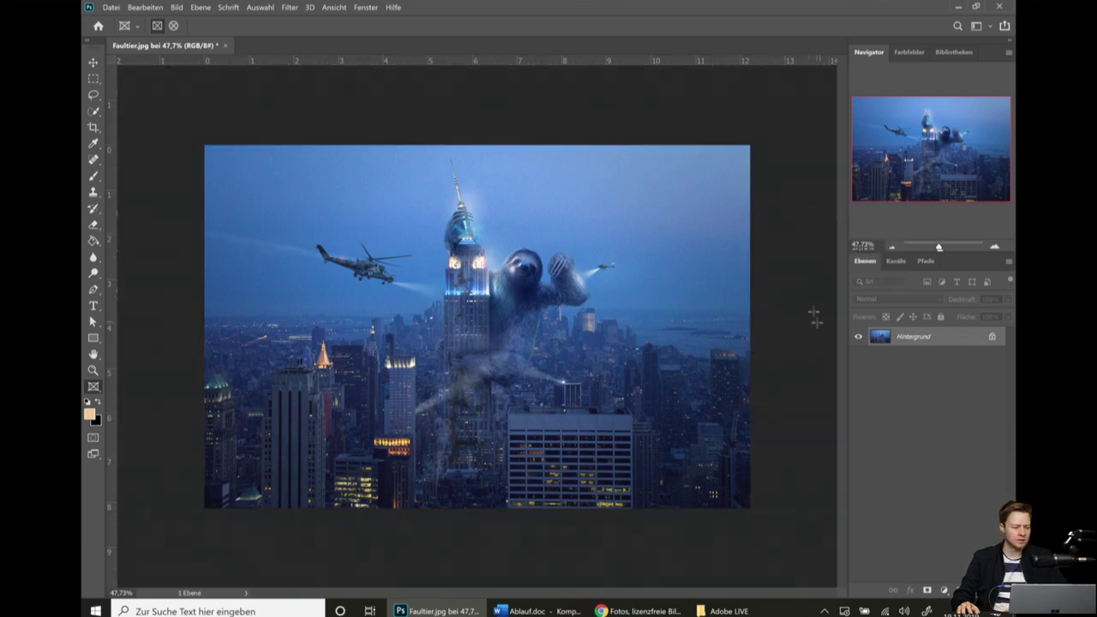
right_click(804, 246)
left_click(856, 274)
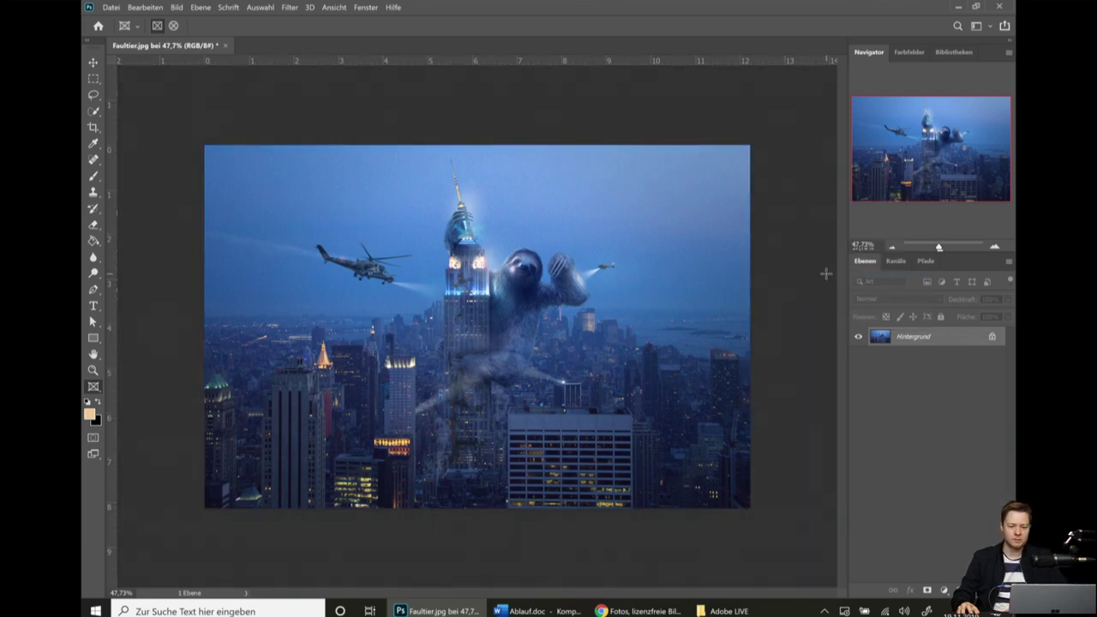
right_click(806, 271)
left_click(848, 312)
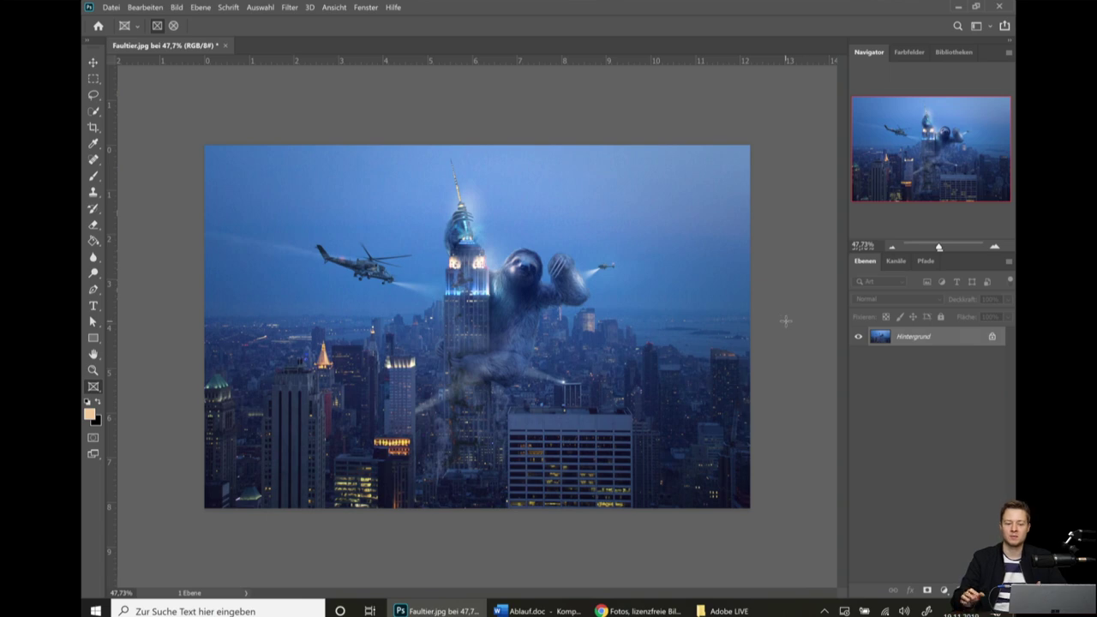
Try black and a custom light grey pasteboard, revert to medium grey, and shorten Navigator.
right_click(788, 257)
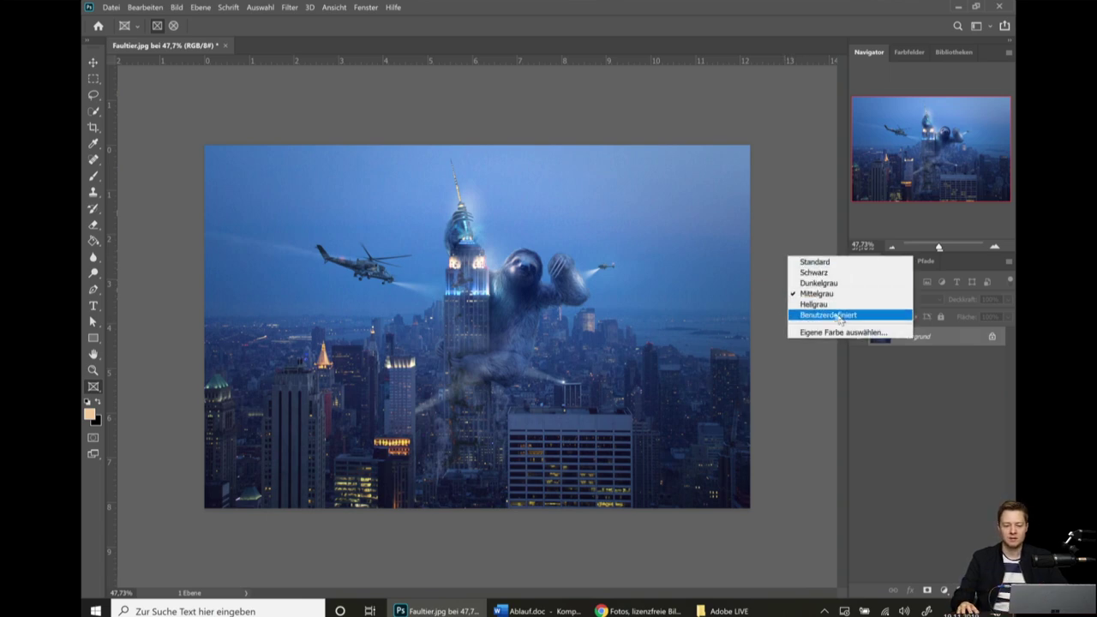
left_click(814, 272)
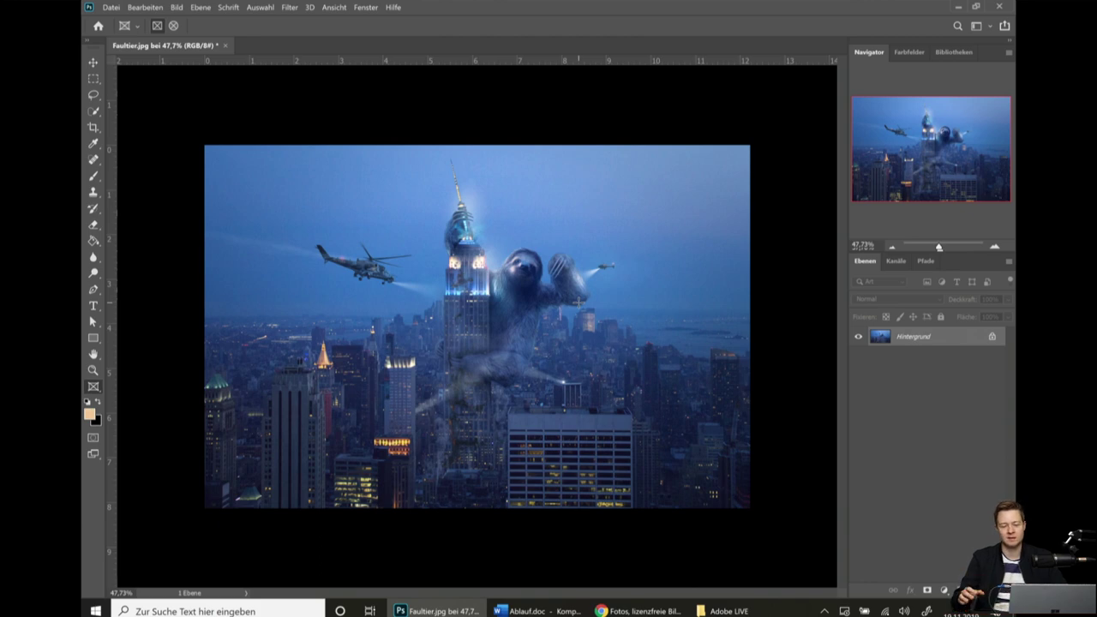
right_click(800, 198)
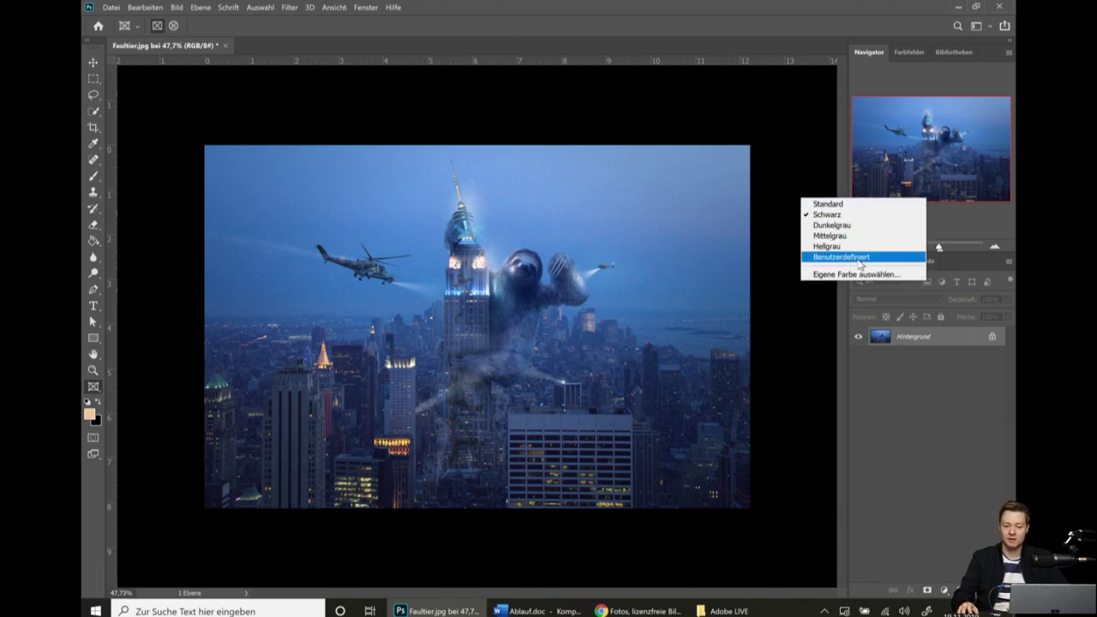
left_click(856, 274)
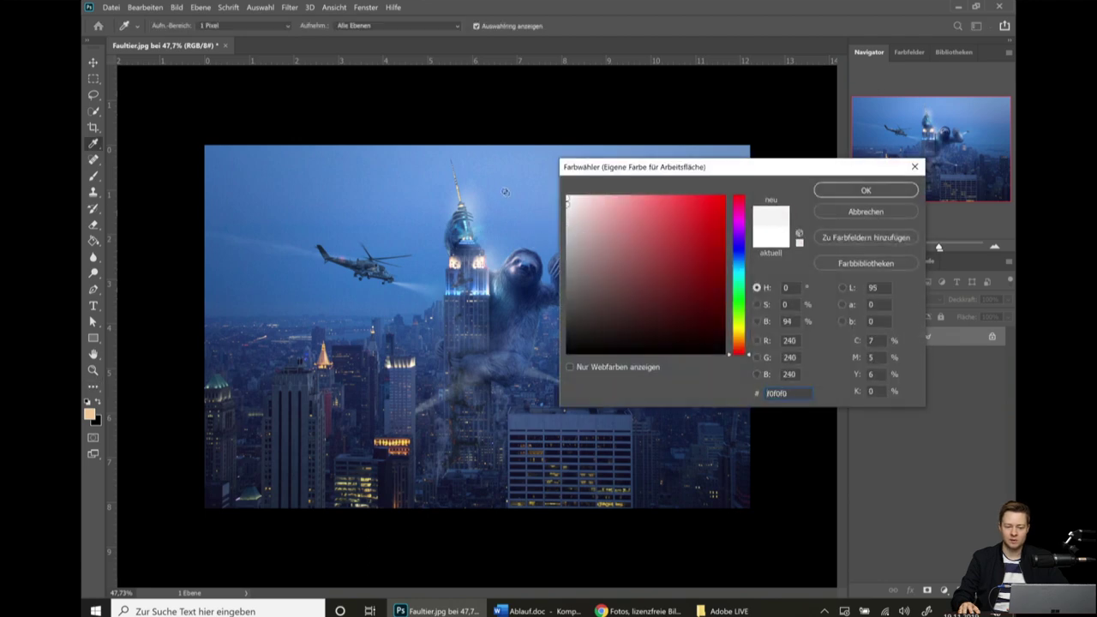
key("Return")
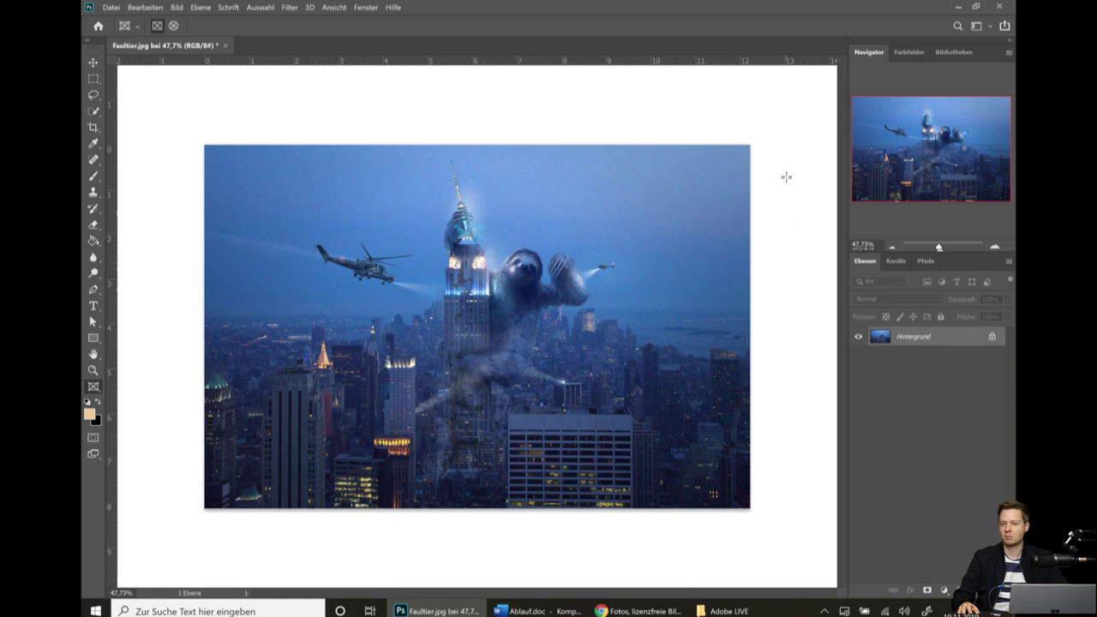
right_click(781, 208)
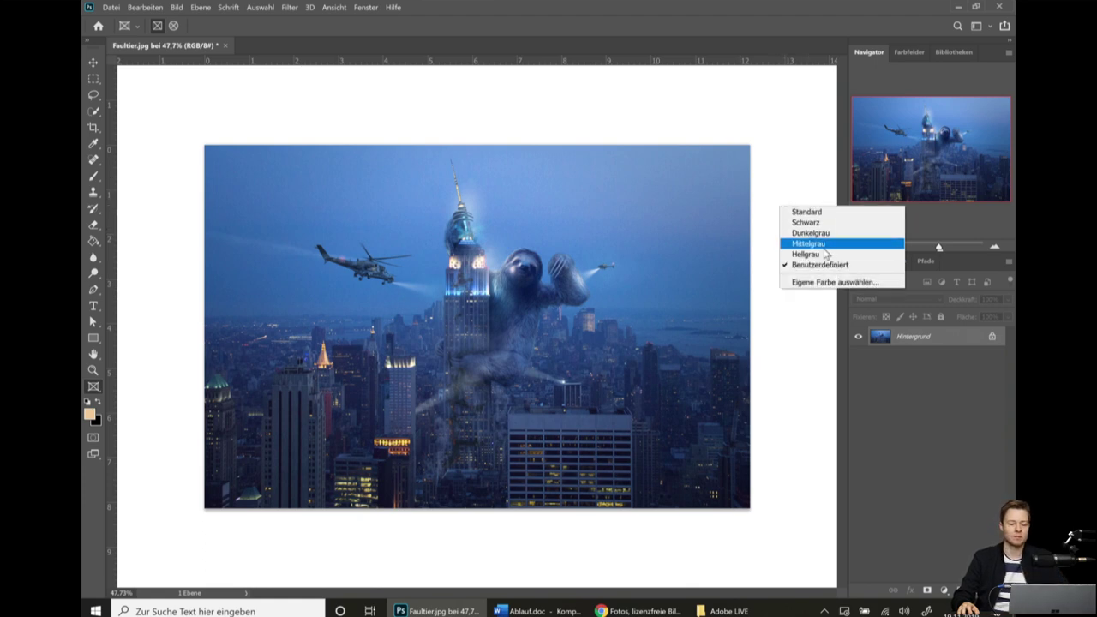
left_click(816, 245)
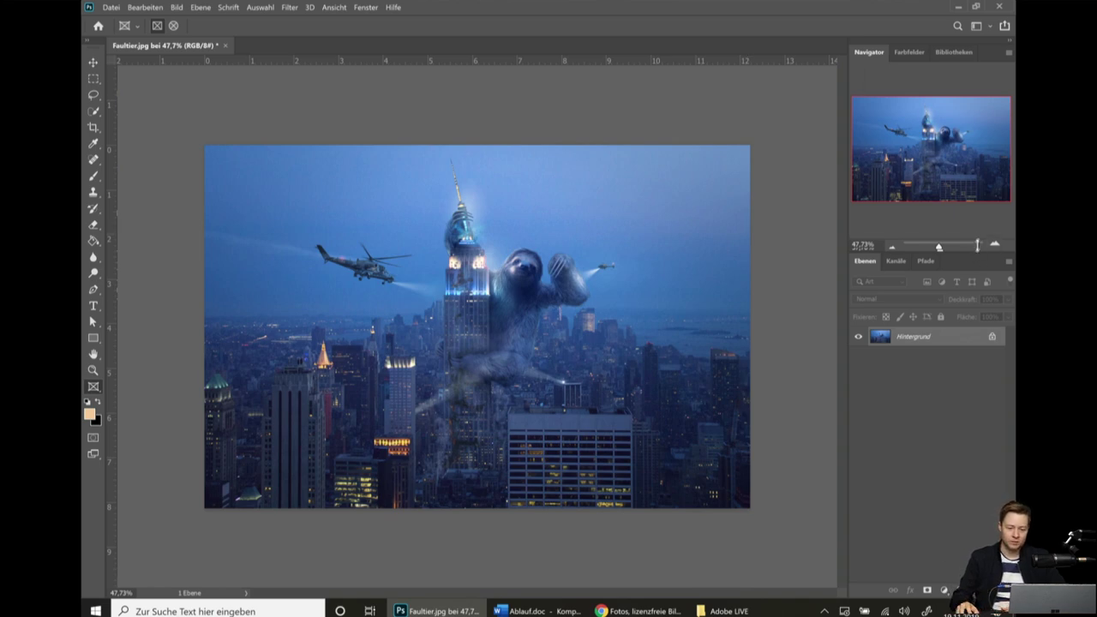
left_click_drag(977, 246, 977, 202)
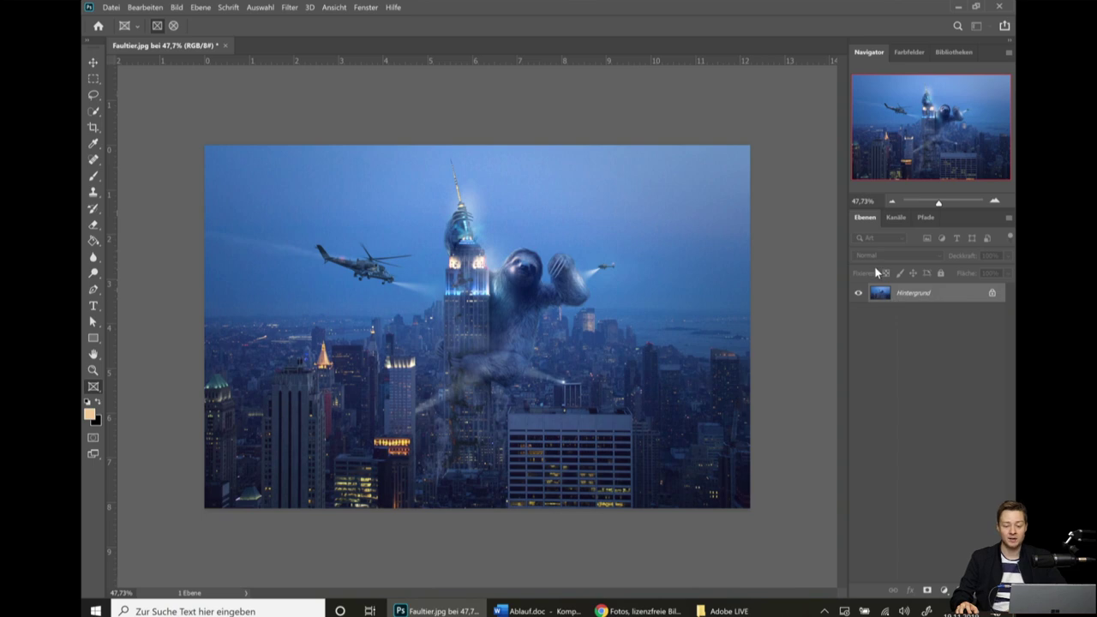
Start a new workspace including menus and toolbar, then cancel it.
left_click(366, 7)
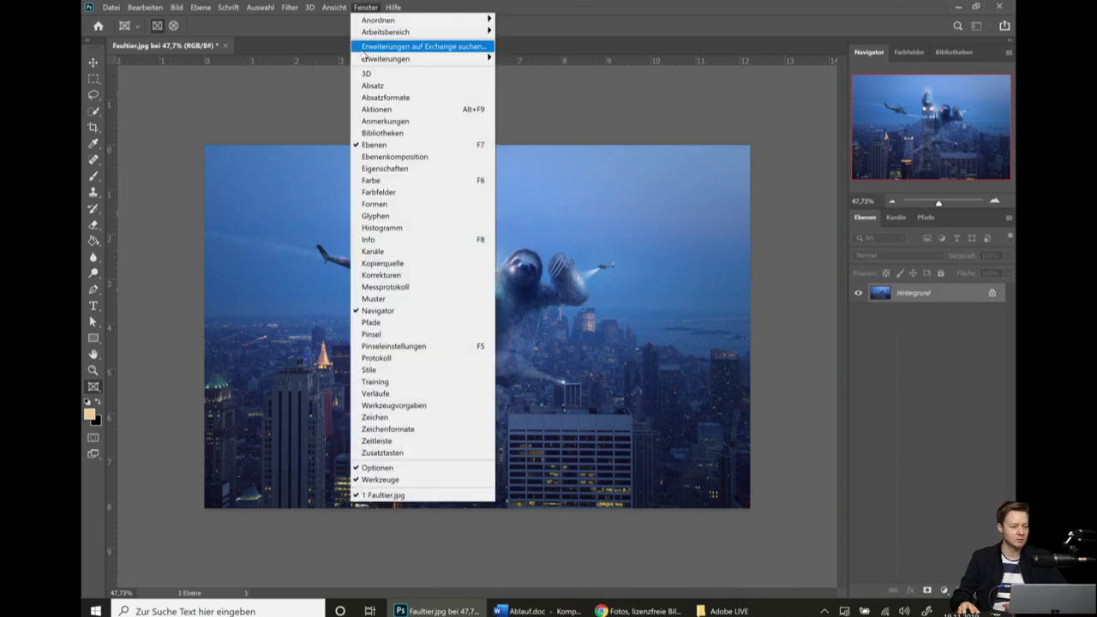
mouse_move(386, 31)
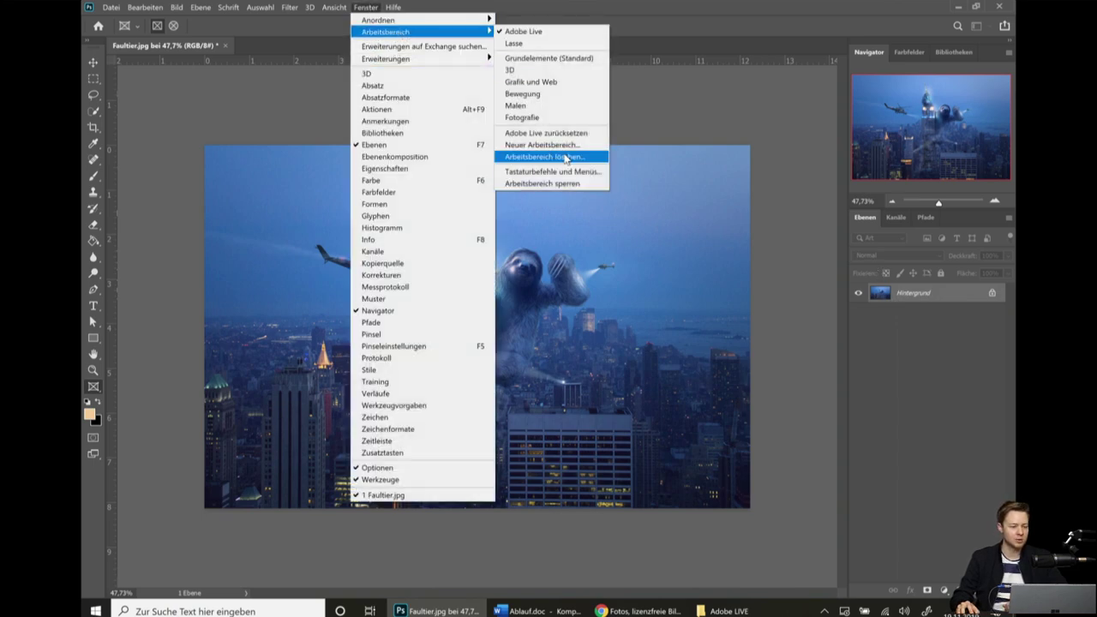
left_click(543, 145)
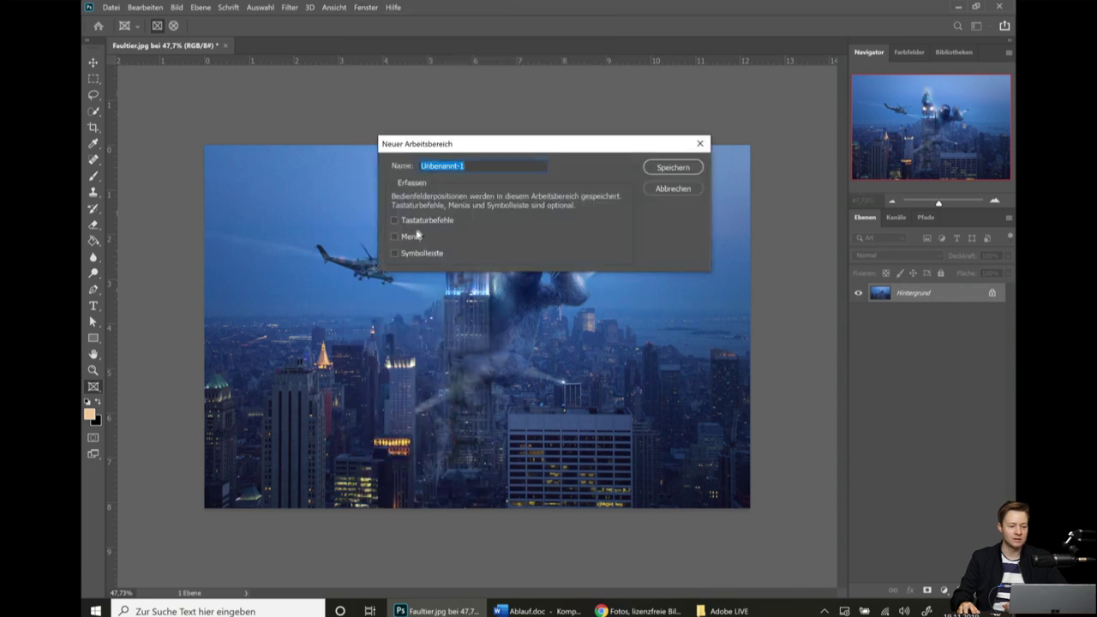
left_click(395, 237)
left_click(395, 254)
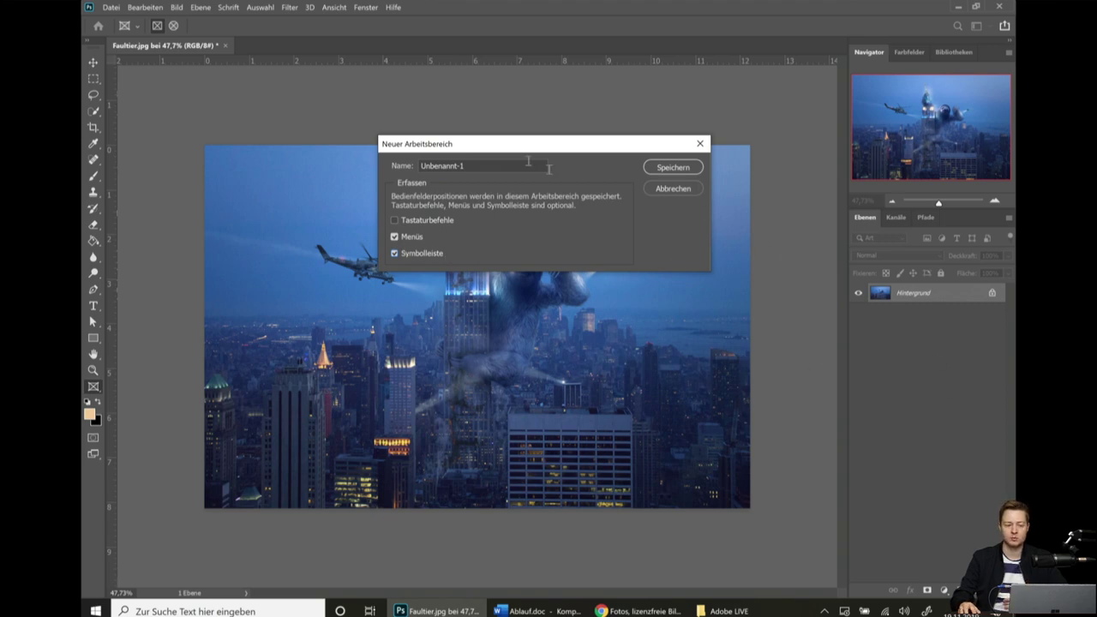
left_click(678, 189)
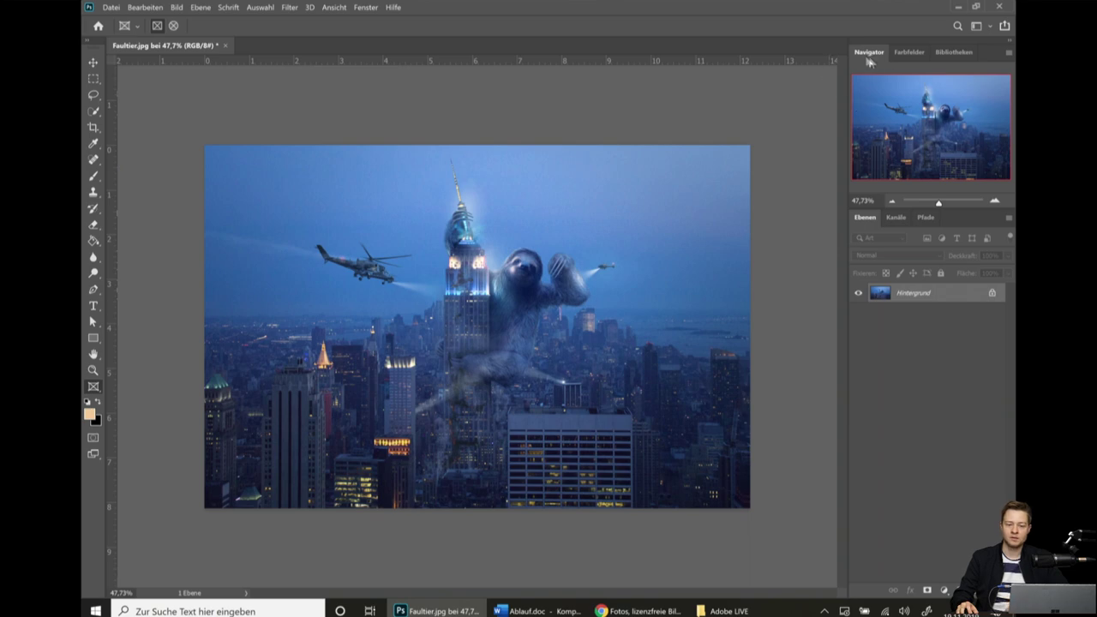
Shorten the Navigator panel slightly and add a new empty layer Ebene 1 with Ctrl+Shift+Alt+N.
left_click(365, 7)
mouse_move(385, 32)
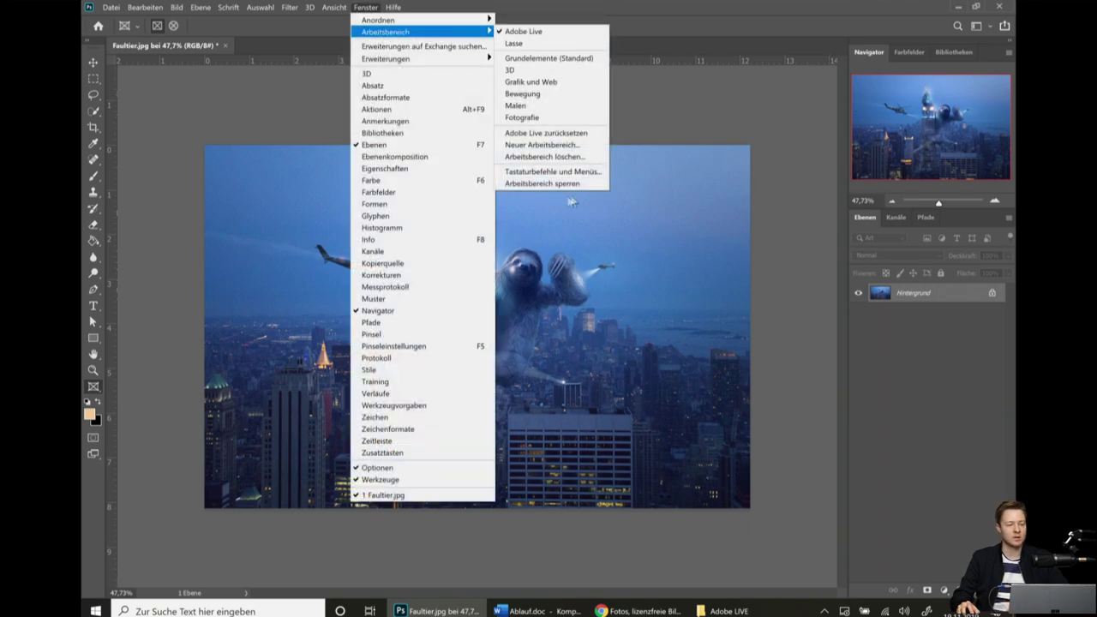
left_click(553, 183)
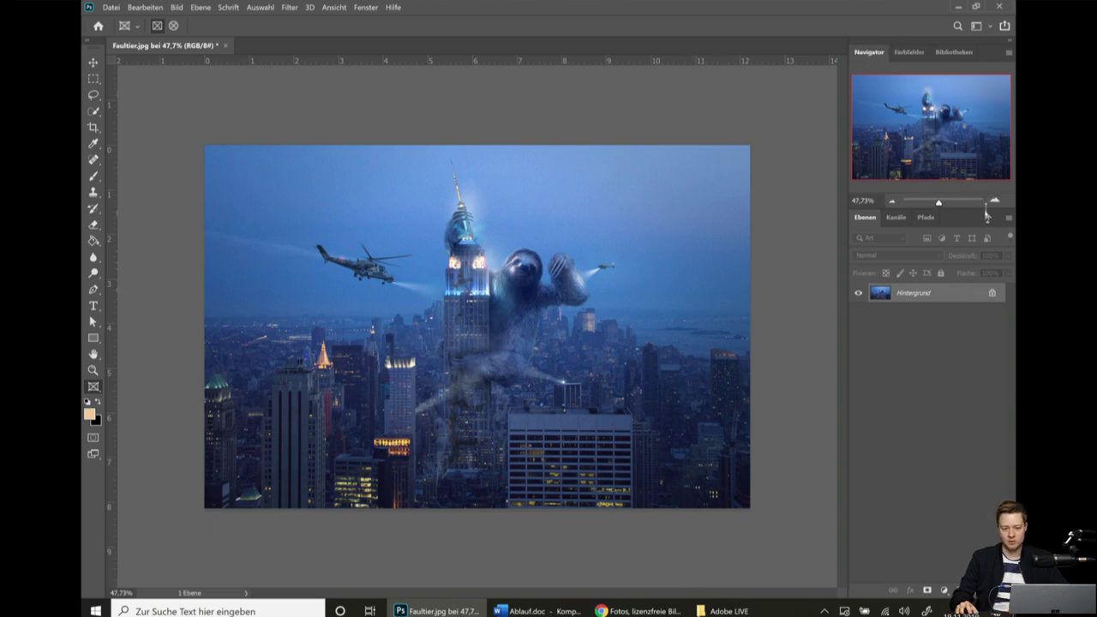
left_click_drag(986, 209, 985, 198)
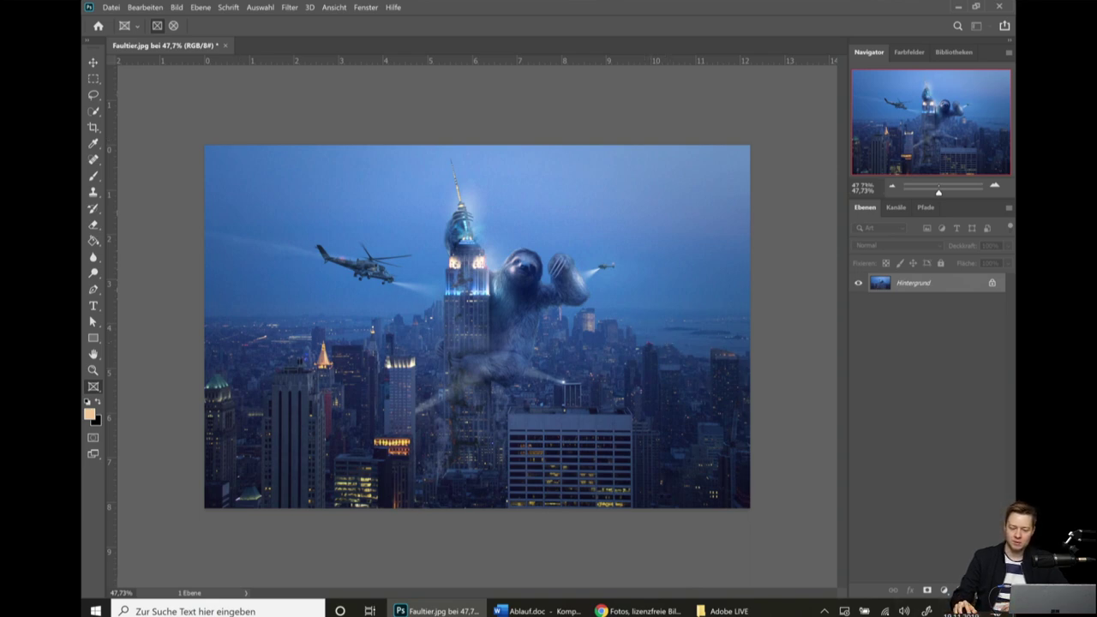
key("ctrl+alt+shift+n")
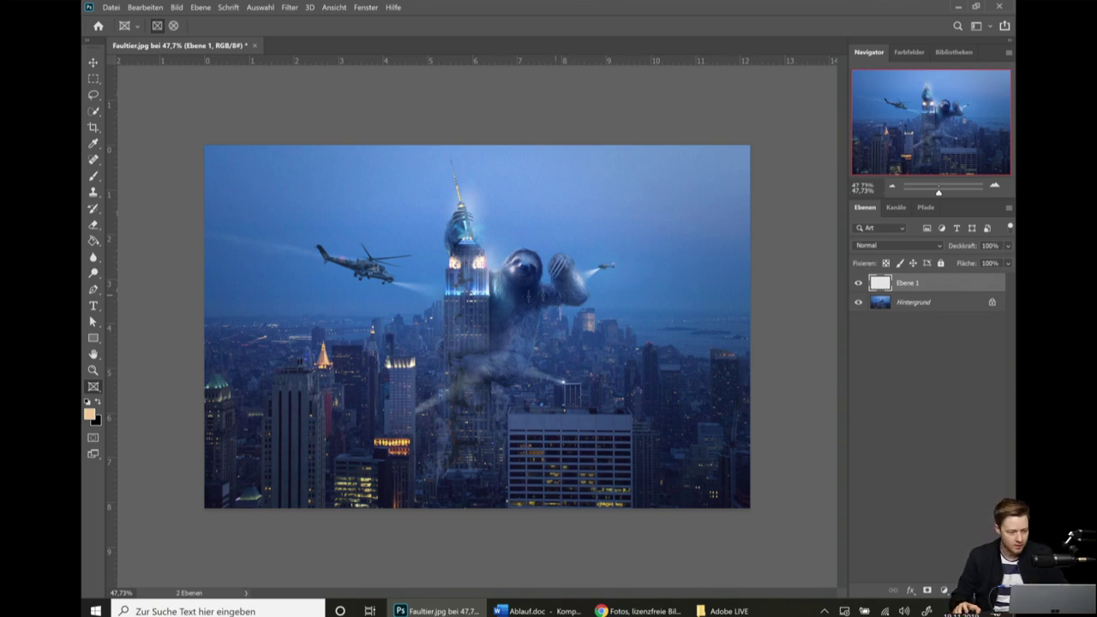
Fill Ebene 1 with the peach colour using the Paint Bucket.
left_click(91, 178)
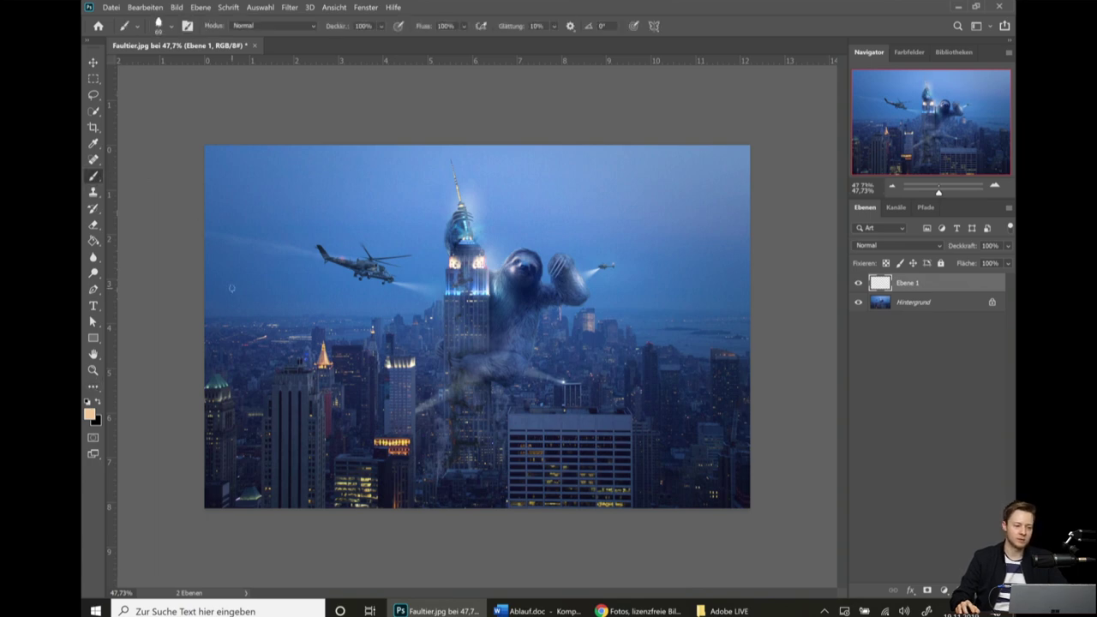
left_click(94, 242)
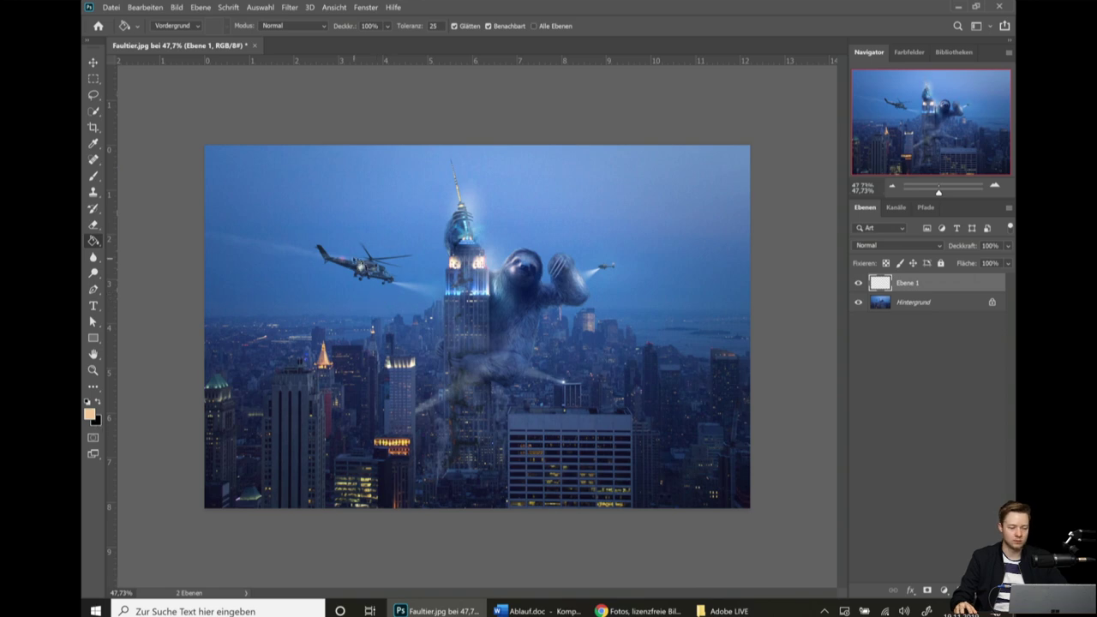
left_click(291, 255)
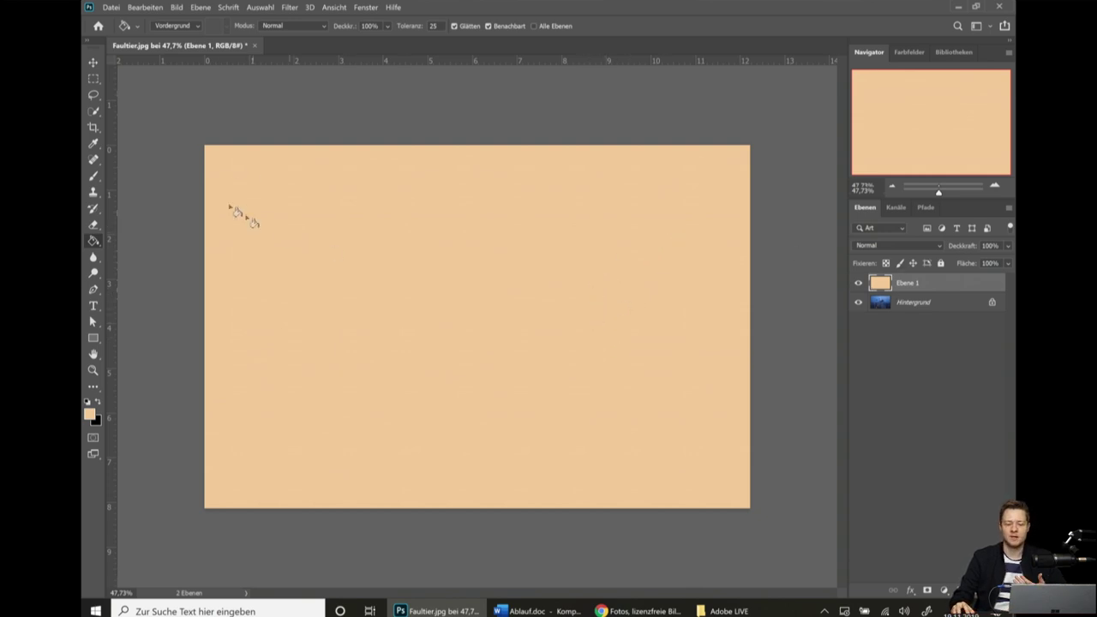
Erase a soft streak through Ebene 1 revealing the sloth and city, then add an empty Ebene 2.
left_click(93, 224)
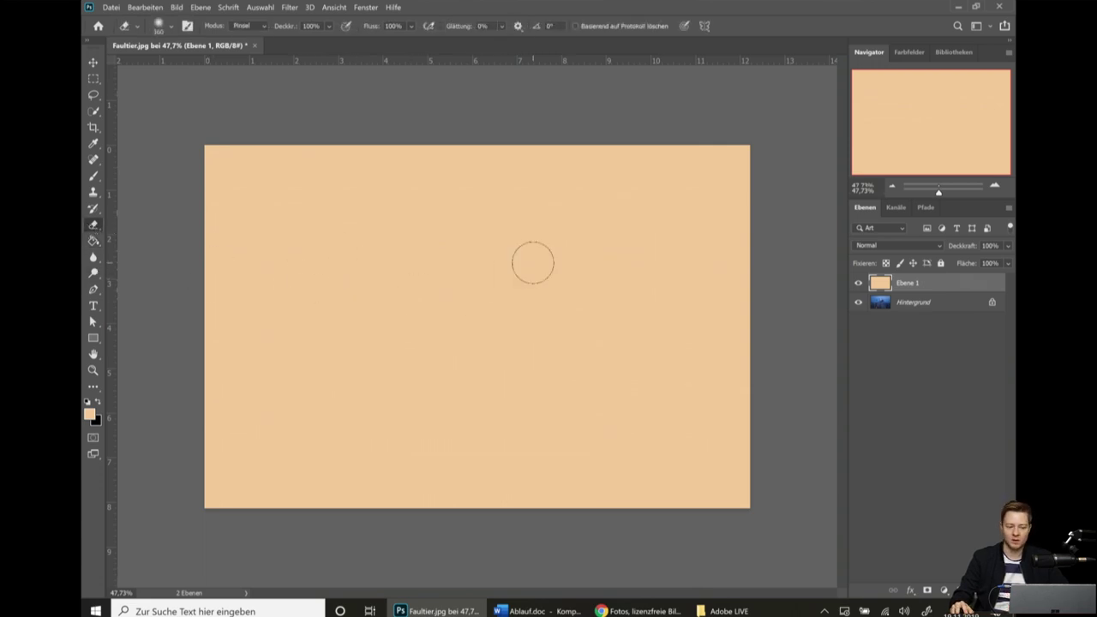
left_click_drag(532, 262, 658, 347)
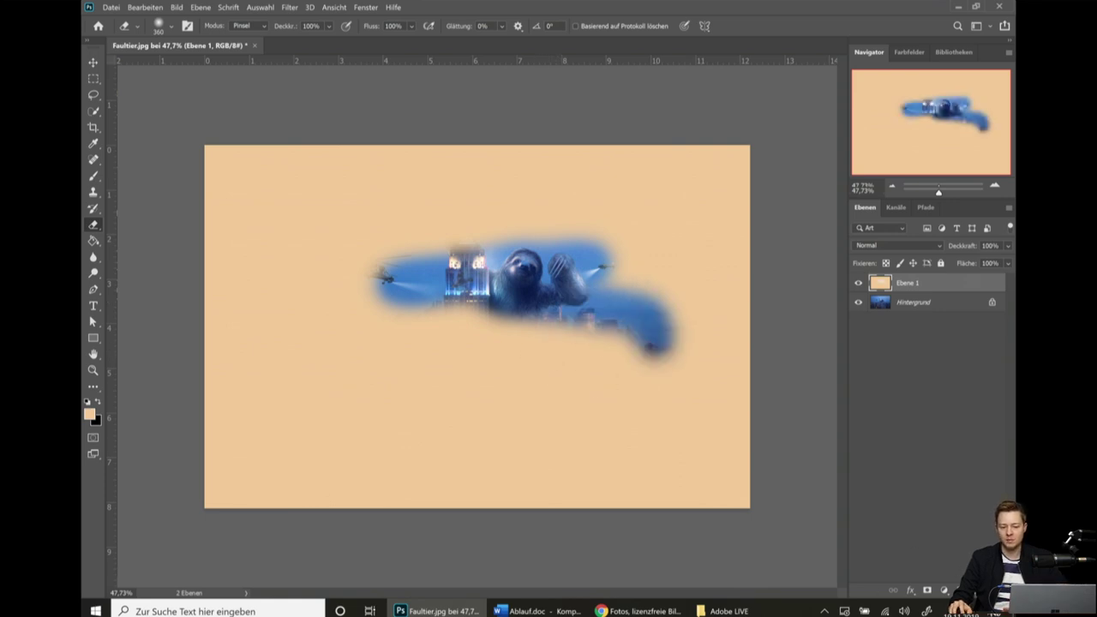
key("ctrl+shift+alt+n")
Fill Ebene 2 with red foreground colour ff0000.
left_click(94, 241)
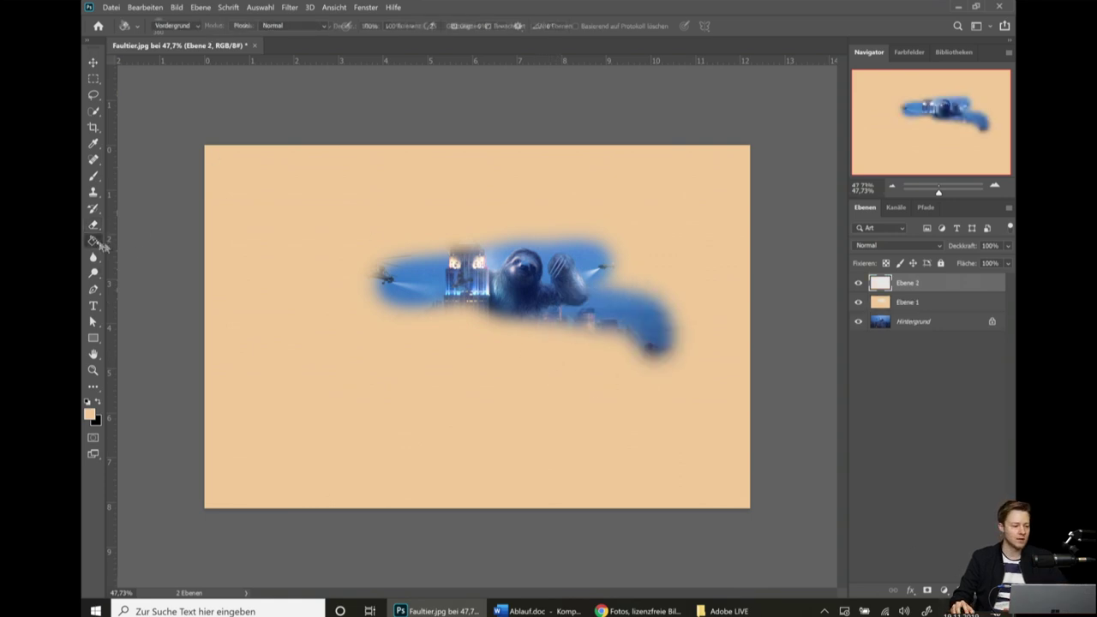
left_click(89, 414)
type("ff0000")
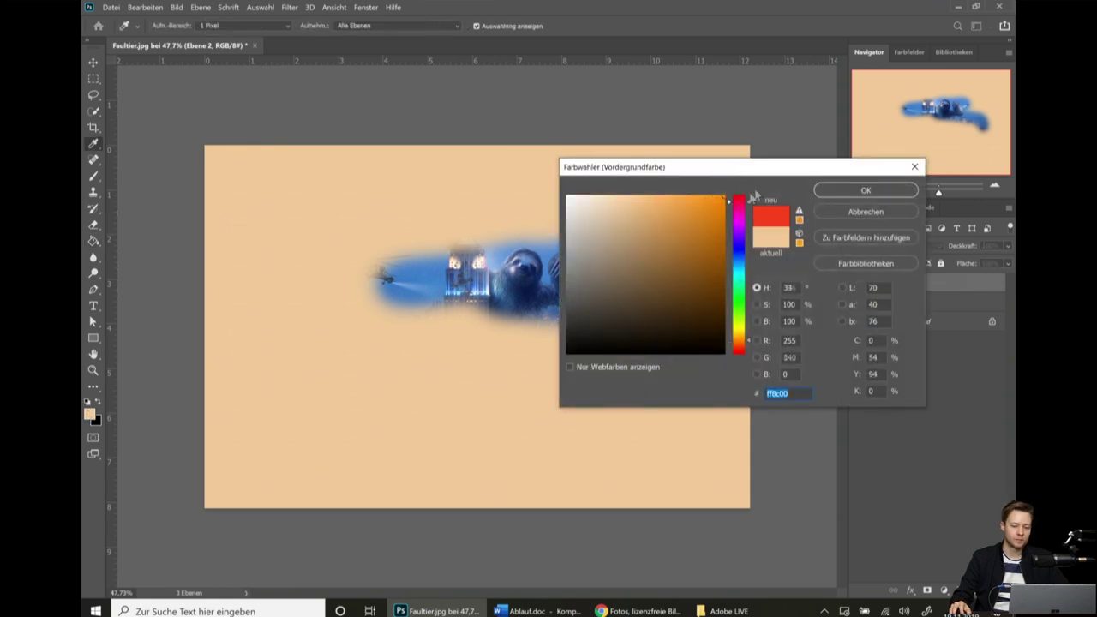
left_click(859, 196)
left_click(544, 221)
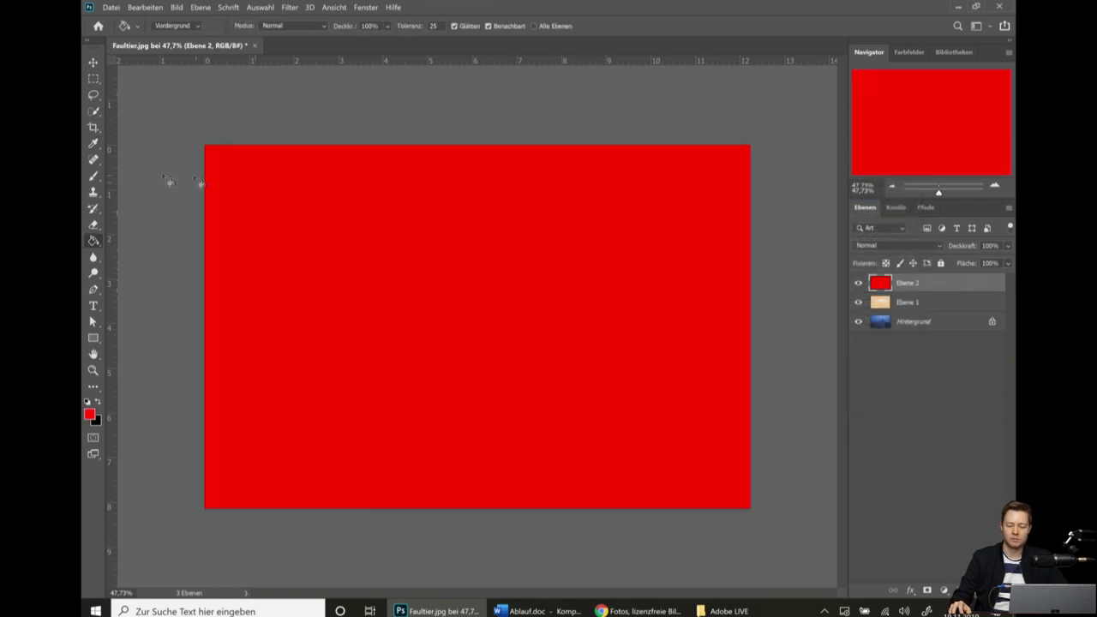
Erase a hole through the red Ebene 2 and move it below Ebene 1.
left_click(94, 225)
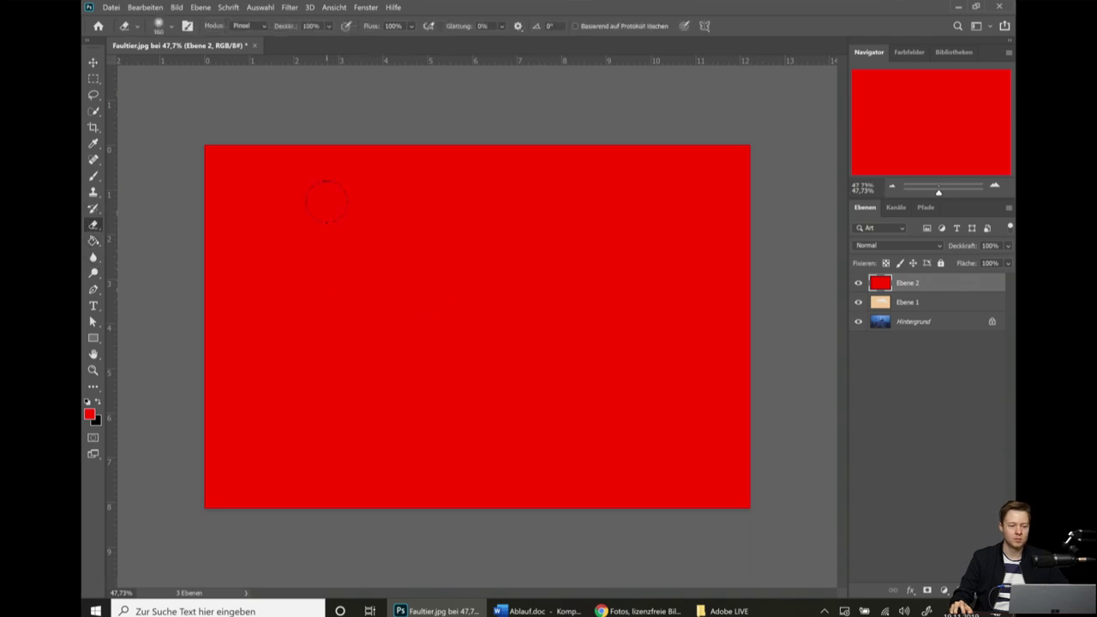
left_click(343, 218)
mouse_move(339, 225)
left_mouse_down()
mouse_move(296, 274)
mouse_move(326, 238)
left_mouse_up()
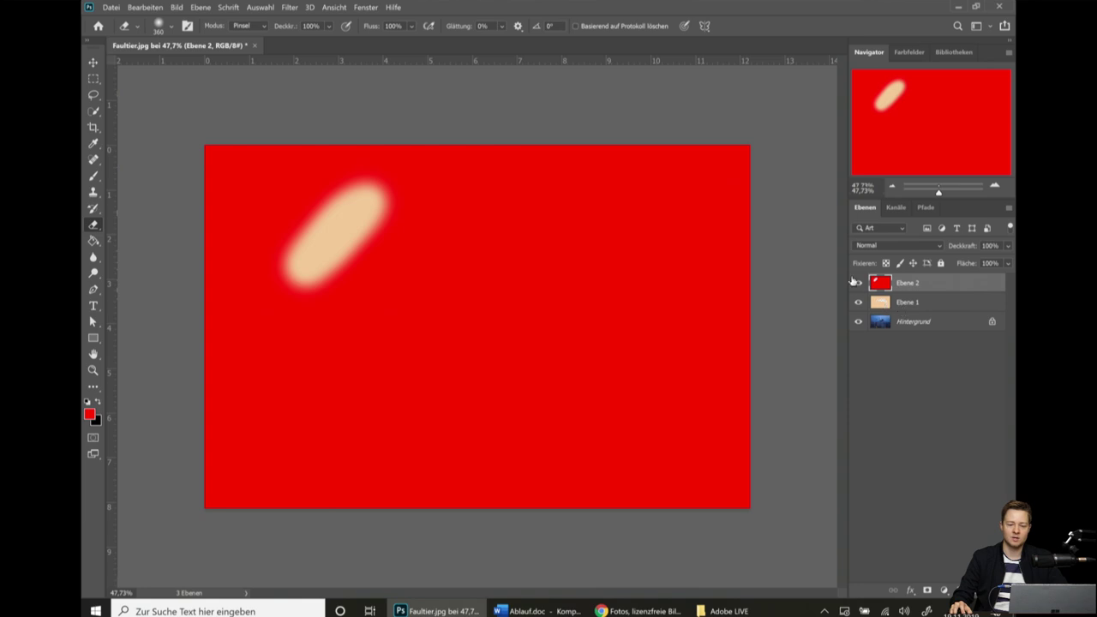
left_click(858, 283)
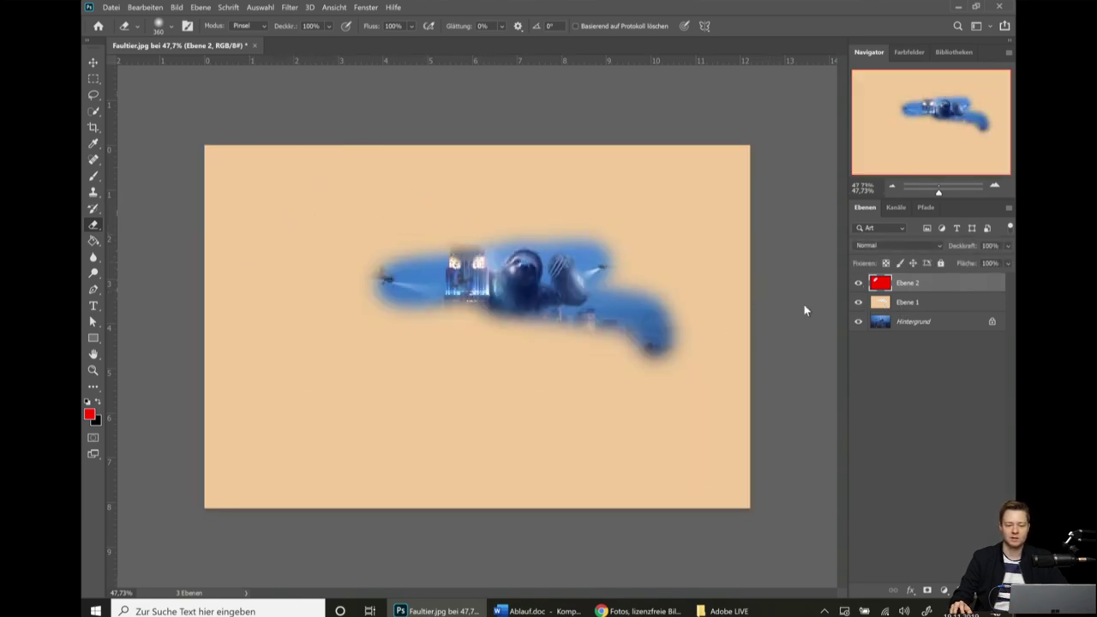
left_click(858, 283)
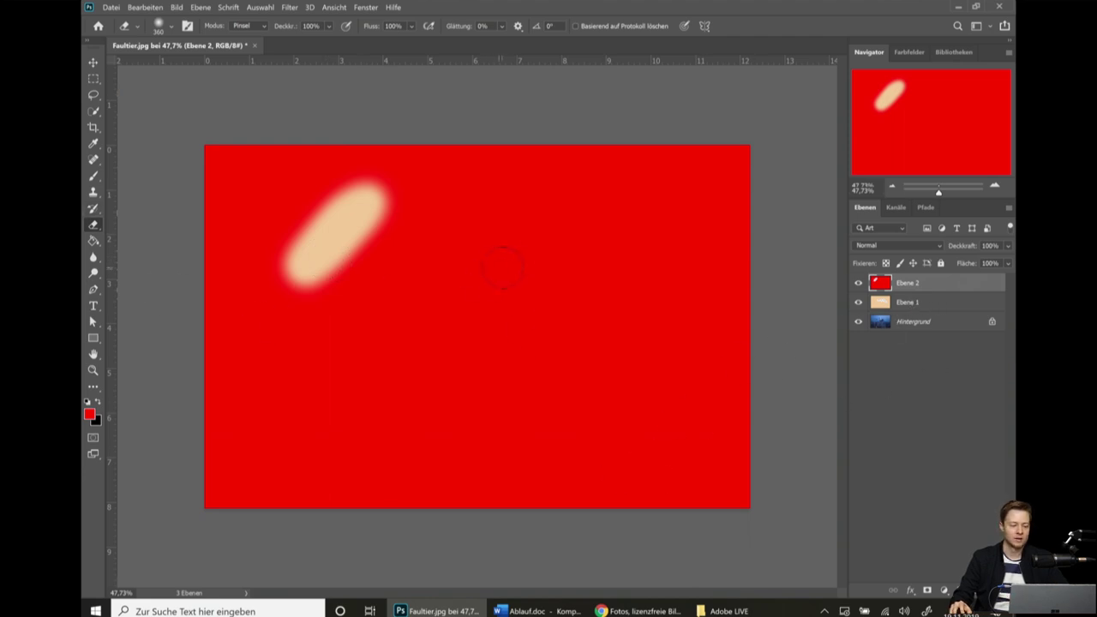
mouse_move(501, 302)
left_mouse_down()
mouse_move(561, 266)
mouse_move(441, 317)
mouse_move(604, 248)
mouse_move(561, 300)
mouse_move(515, 215)
left_mouse_up()
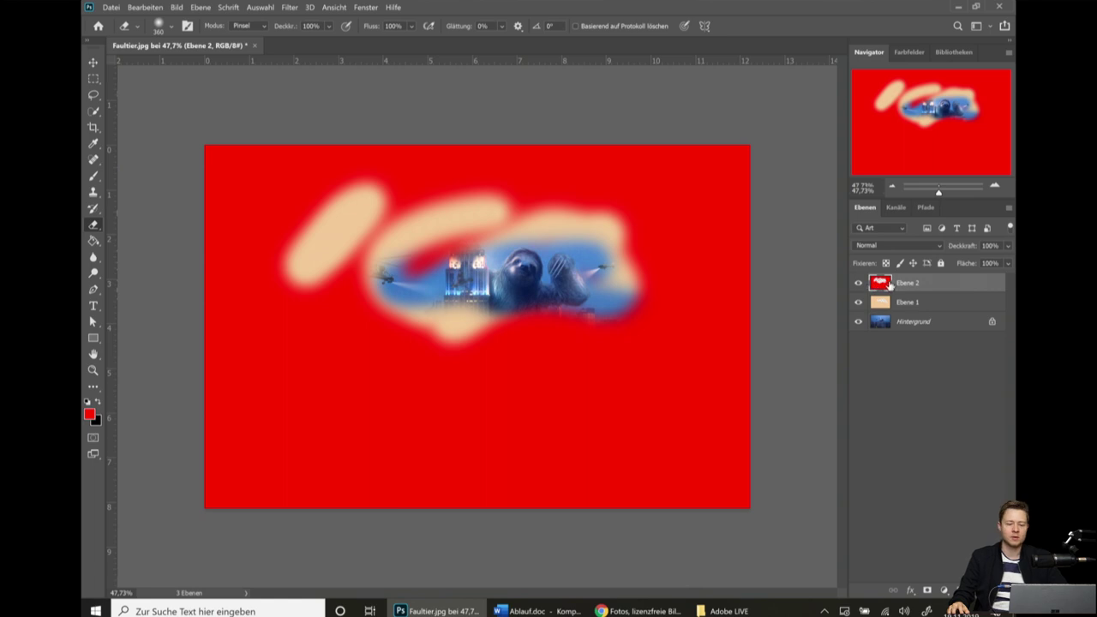
left_click_drag(902, 287, 912, 311)
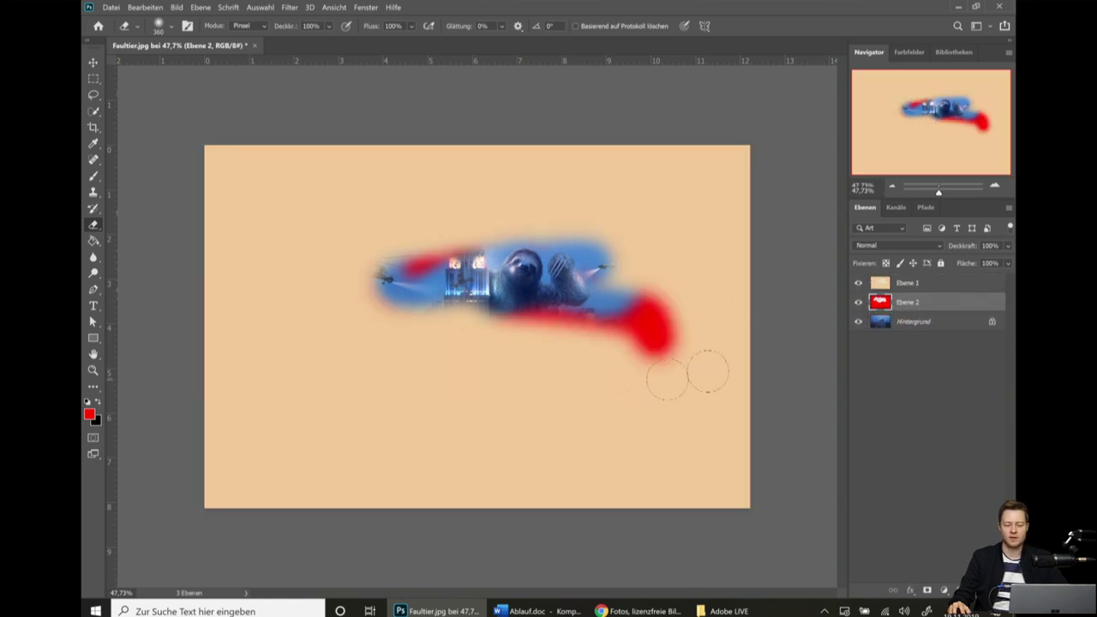
left_click(891, 284)
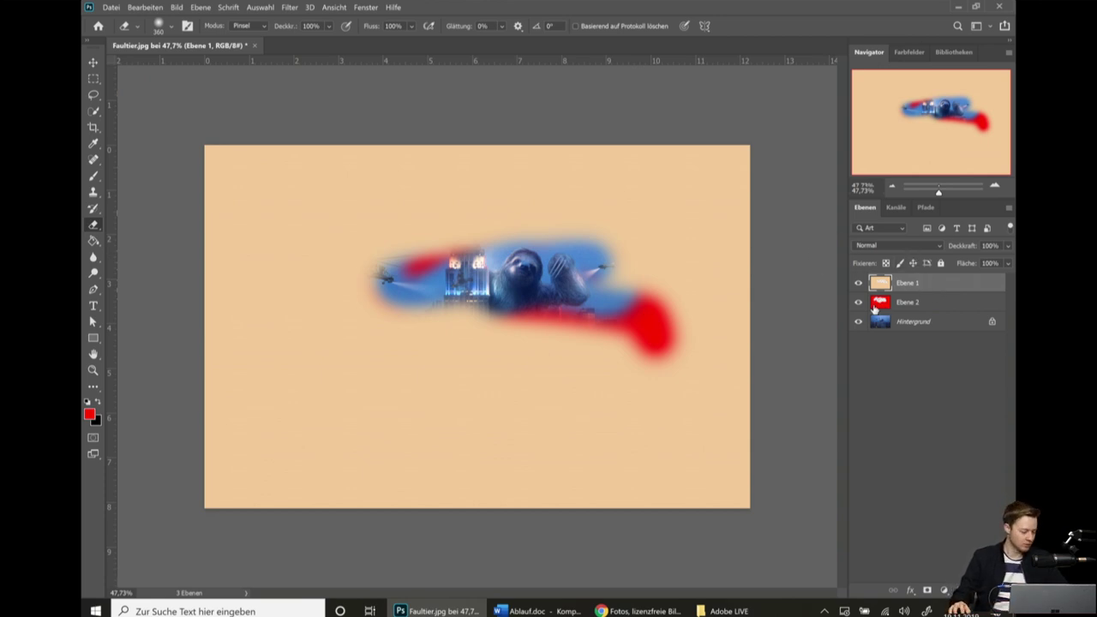
left_click(919, 305)
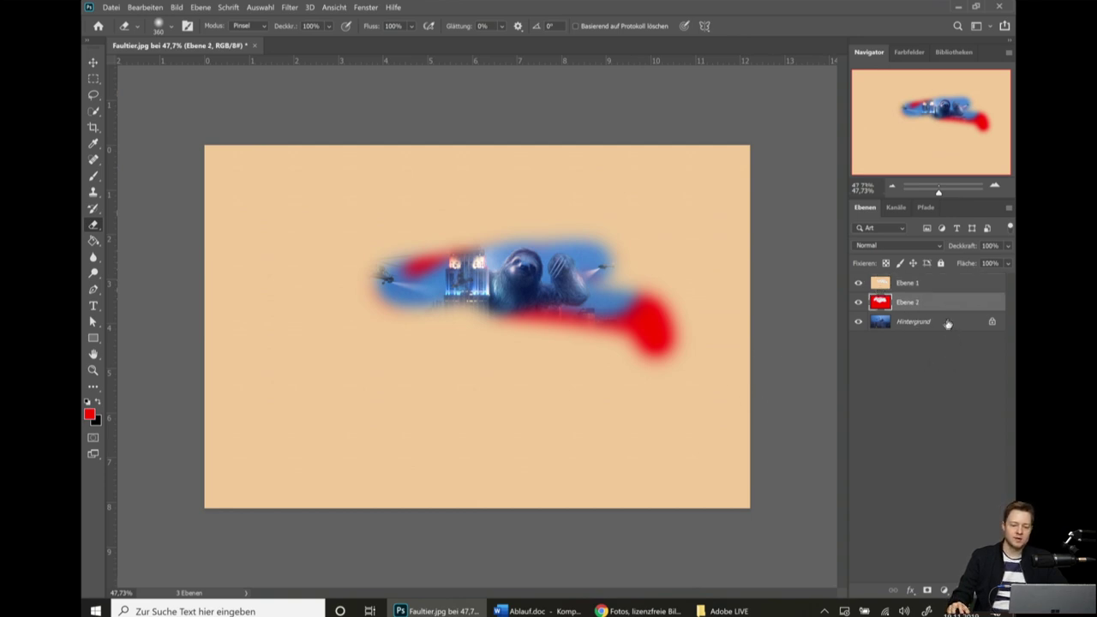
left_click(948, 323)
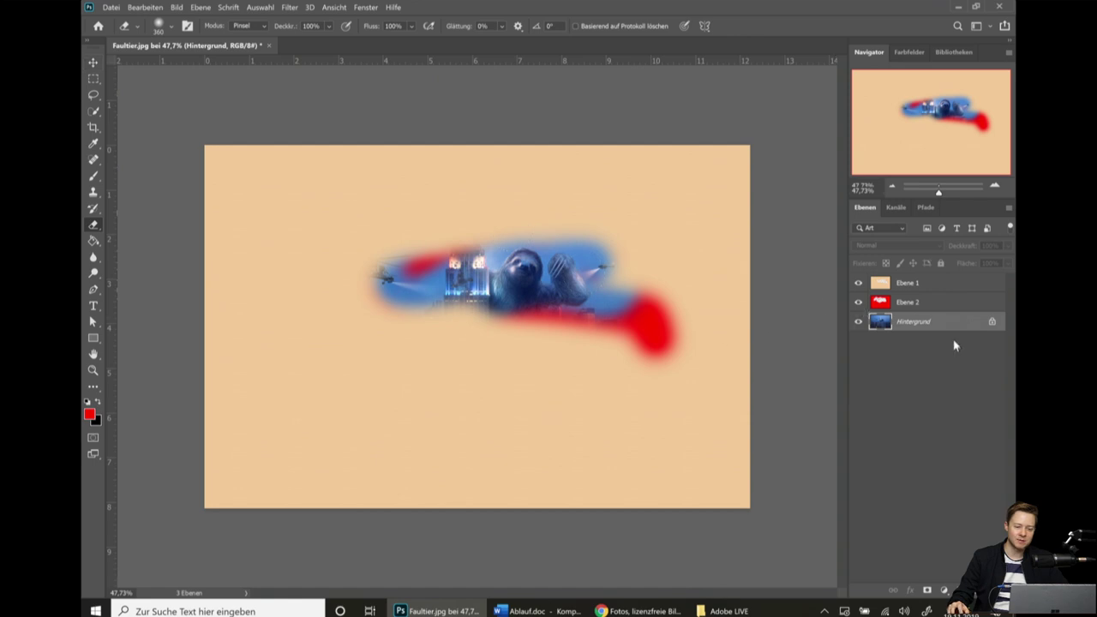
left_click_drag(943, 324, 954, 274)
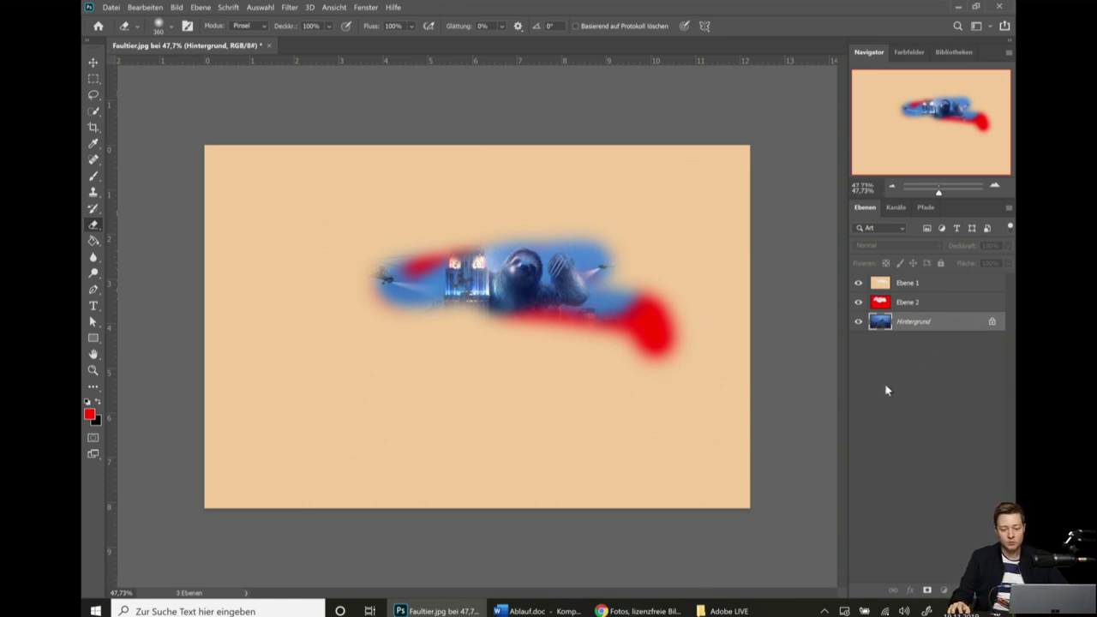
Convert Hintergrund into a normal layer named 'Faultier Stadt'.
double_click(960, 324)
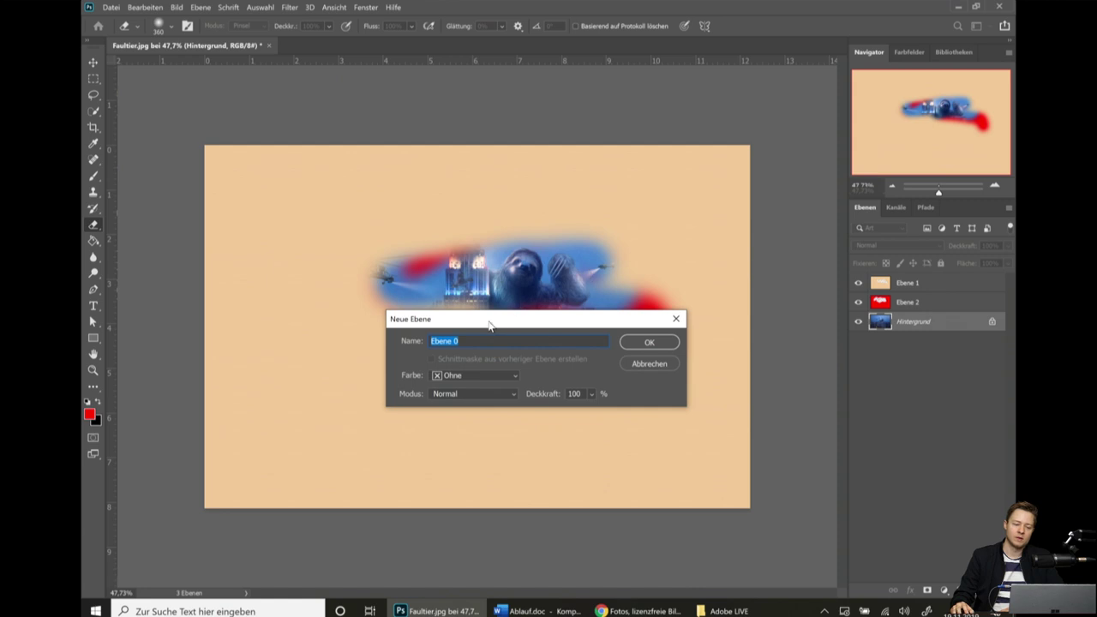
left_click_drag(489, 325, 563, 190)
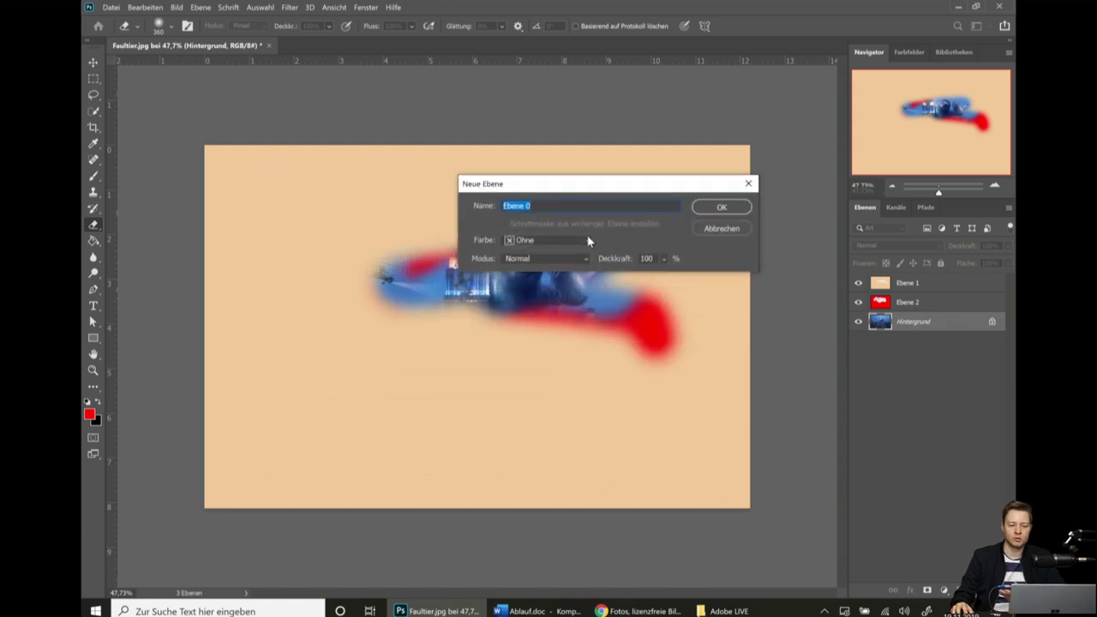
type("Fault")
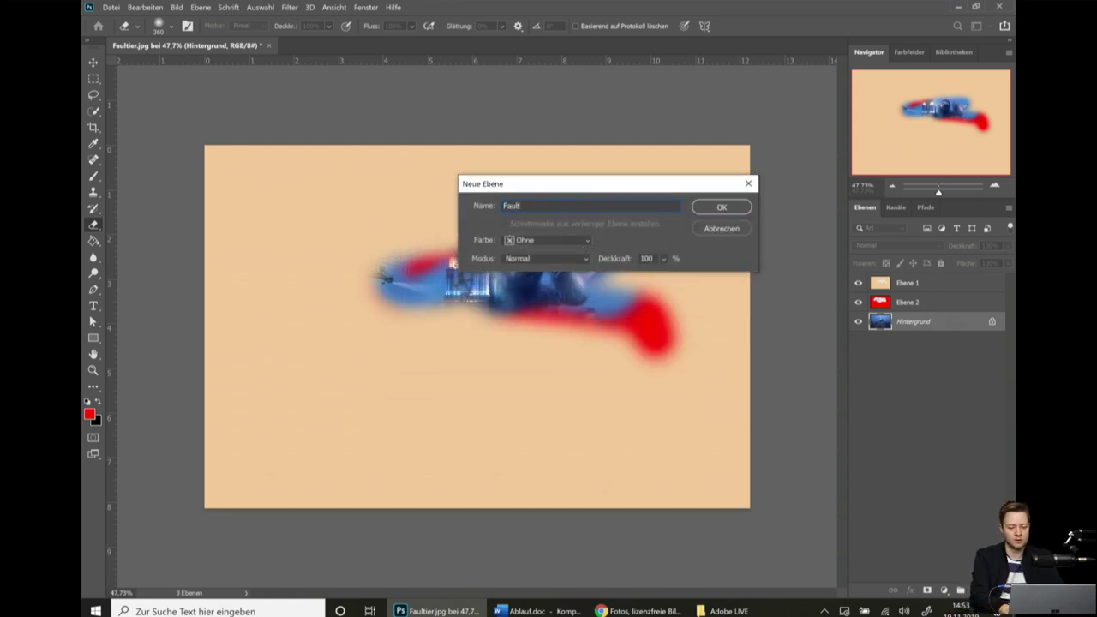
type("ier Stadt")
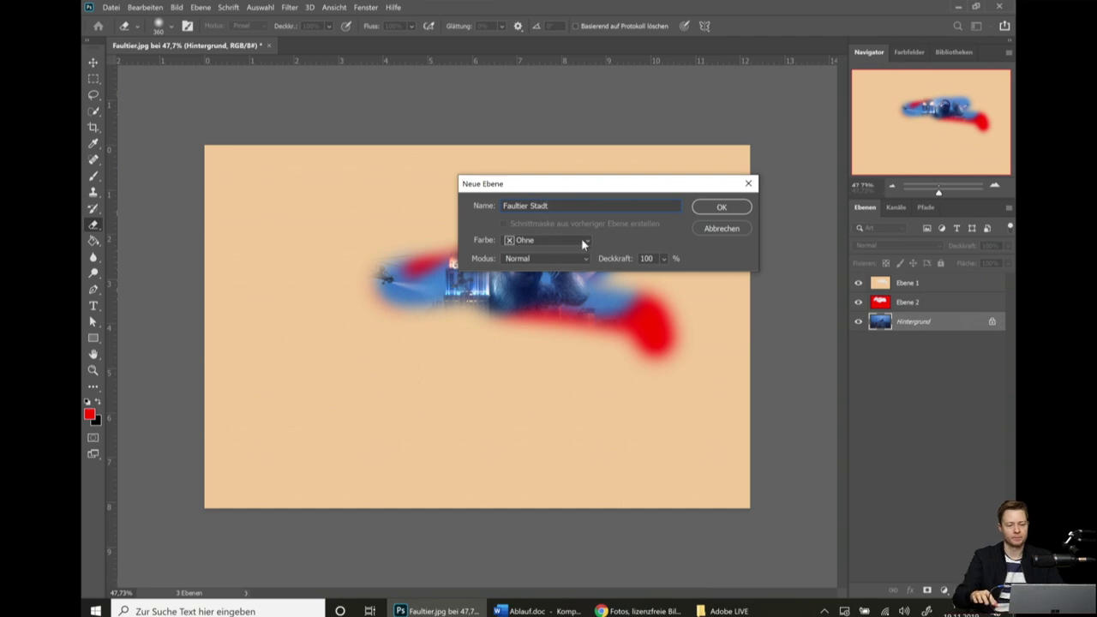
left_click(722, 206)
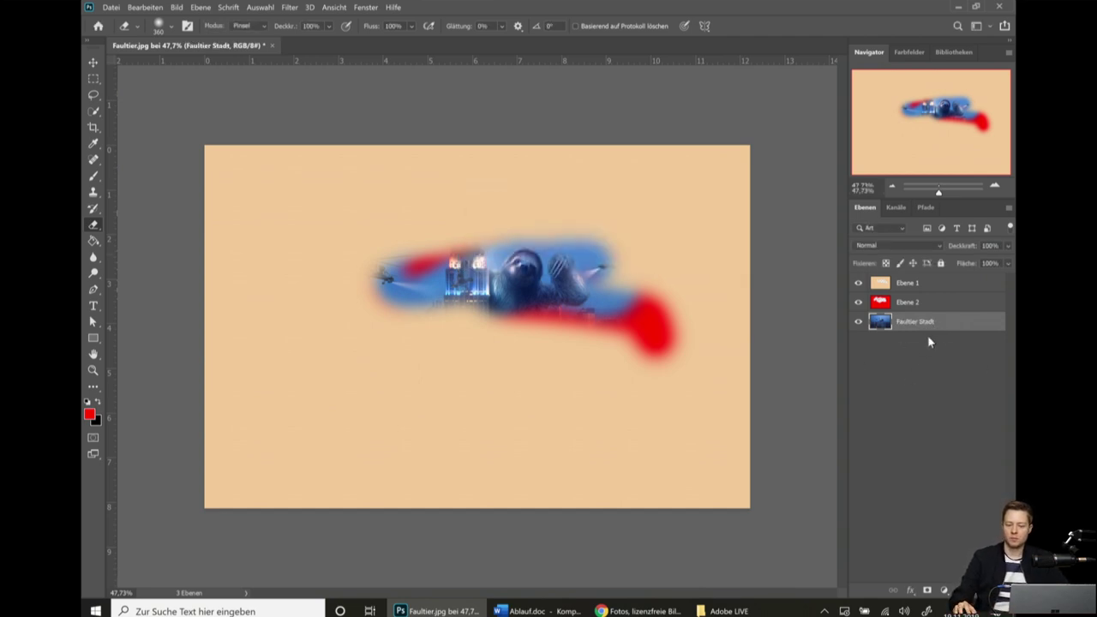
Rename Ebene 2 to 'Rot' and Ebene 1 to 'Beige', and move Faultier Stadt to the top.
double_click(907, 301)
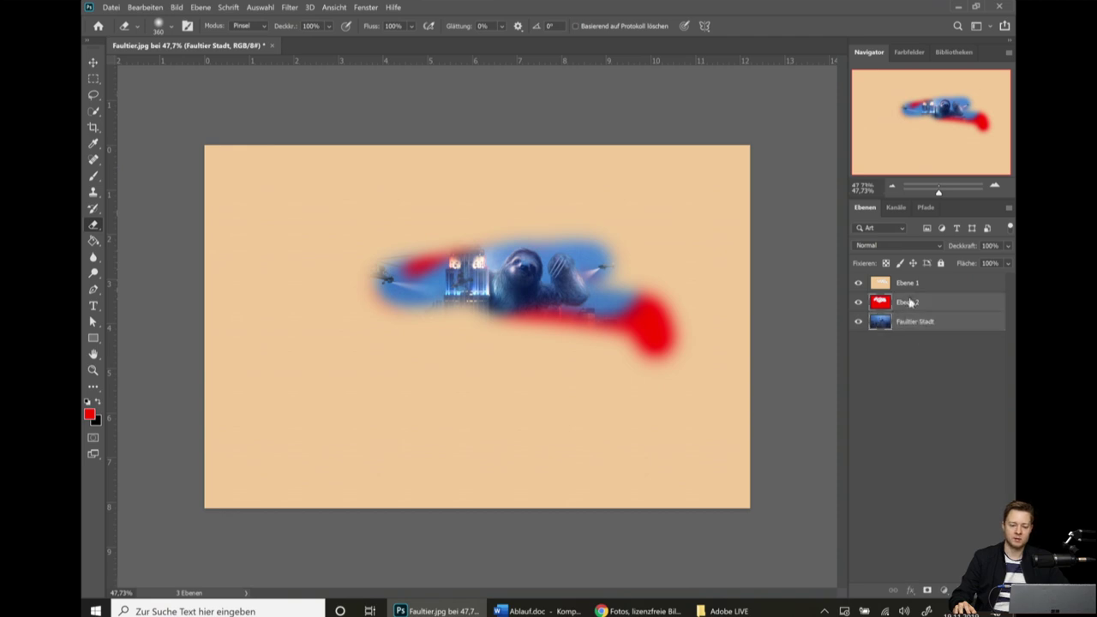
type("Rot")
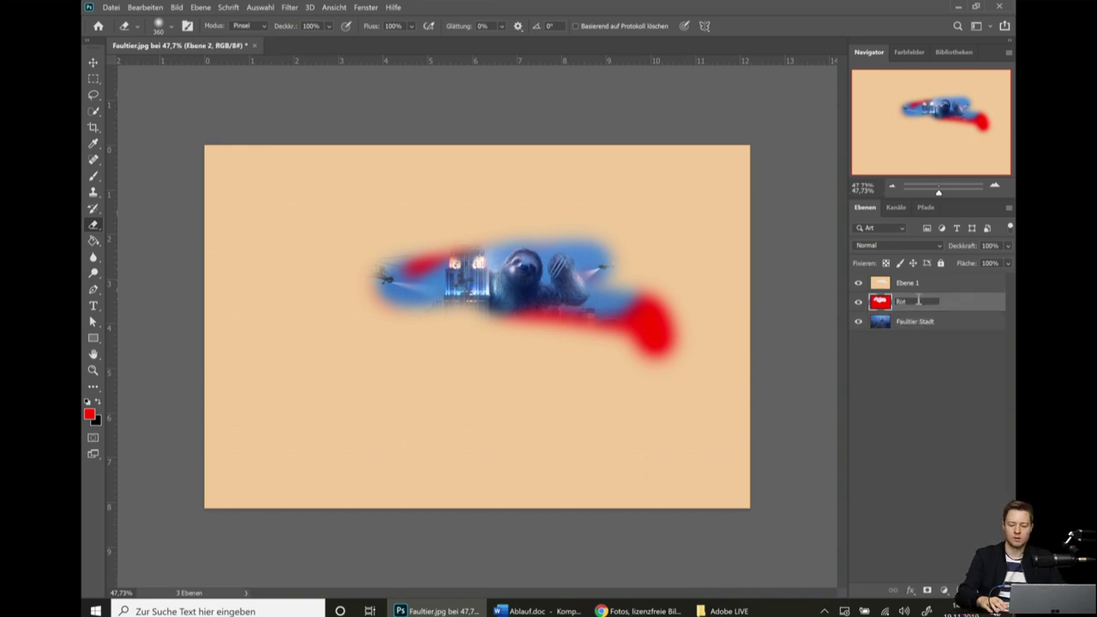
key("Return")
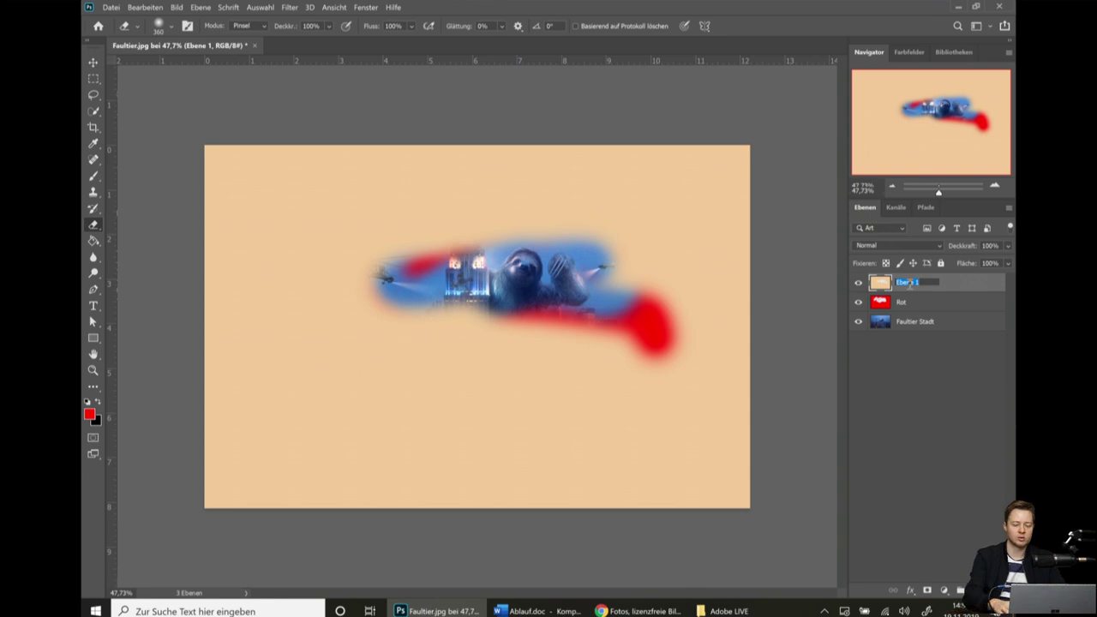
type("Beig")
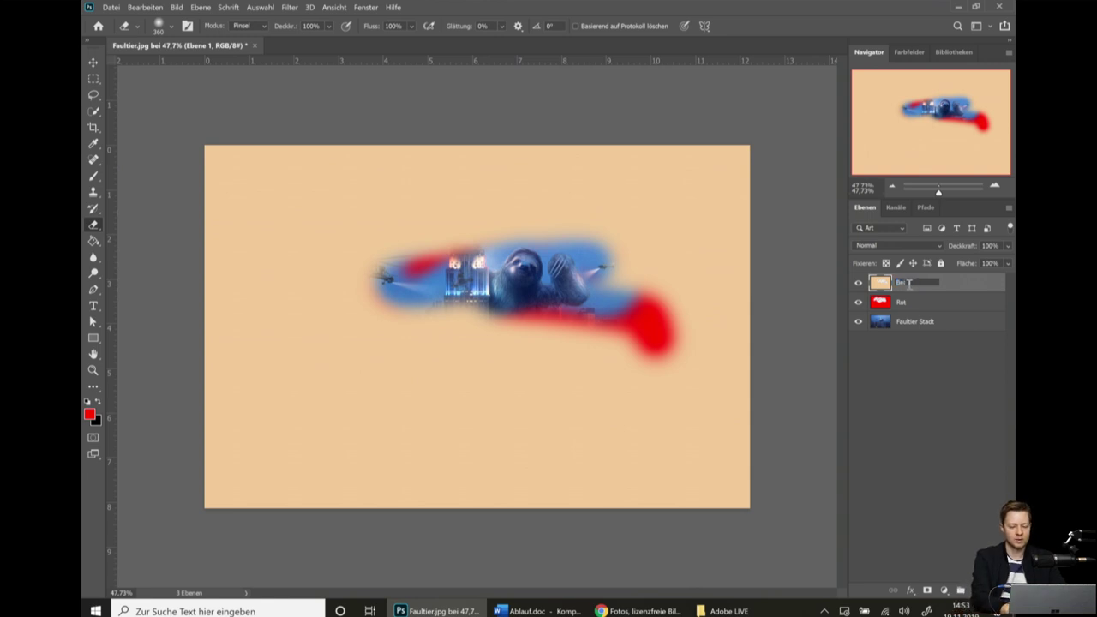
type("e")
key("Return")
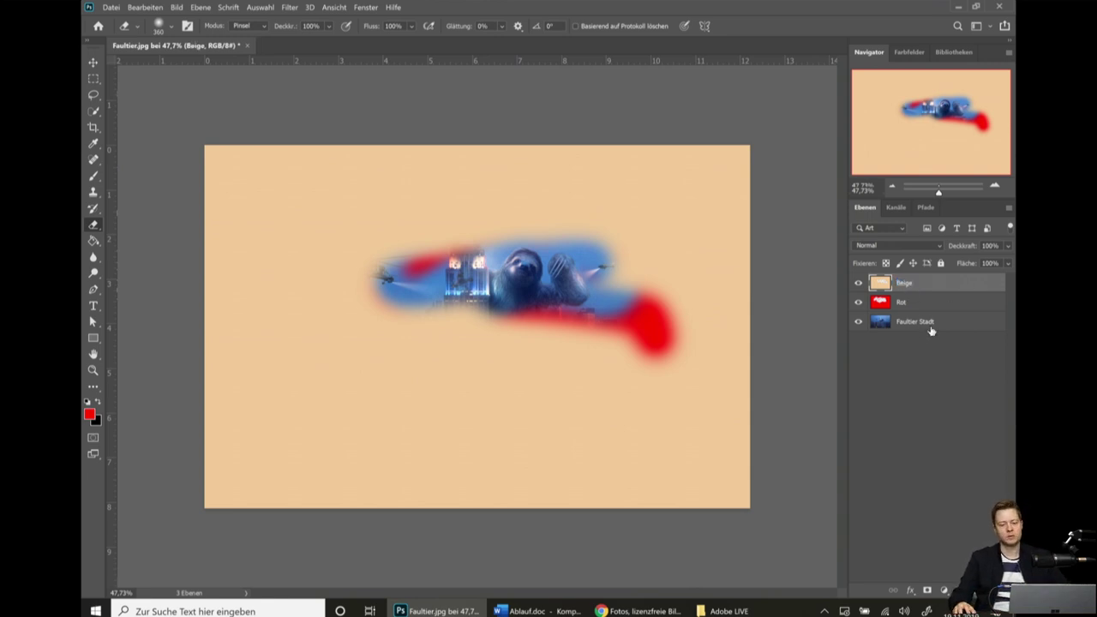
left_click(910, 330)
left_click_drag(900, 325, 925, 279)
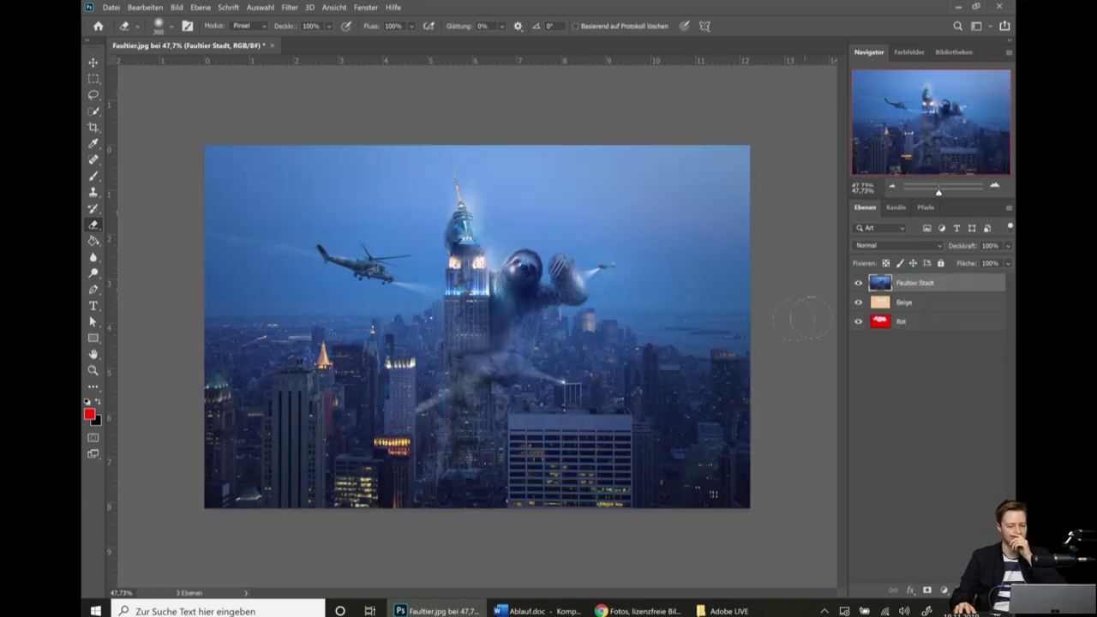
Erase part of the city photo around the sloth with one diagonal stroke.
mouse_move(514, 275)
left_mouse_down()
mouse_move(531, 338)
mouse_move(476, 343)
mouse_move(614, 375)
left_mouse_up()
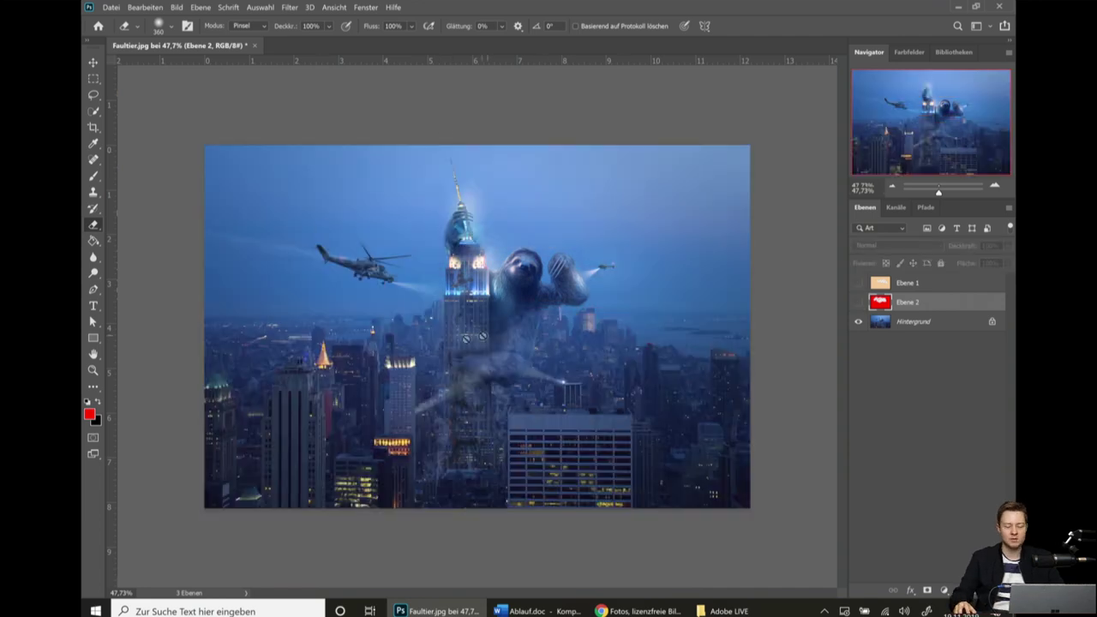
Switch to the Move tool and zoom and pan to inspect the sloth and the building's spire.
scroll(483, 336, "up", 2)
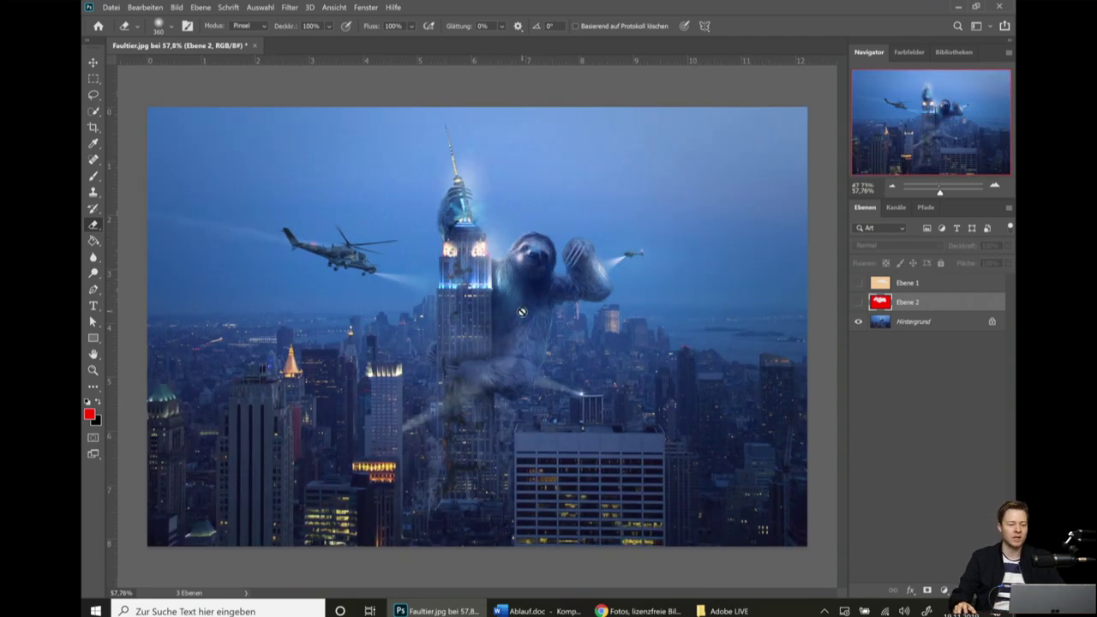
scroll(437, 246, "up", 3)
scroll(442, 246, "up", 2)
key("v")
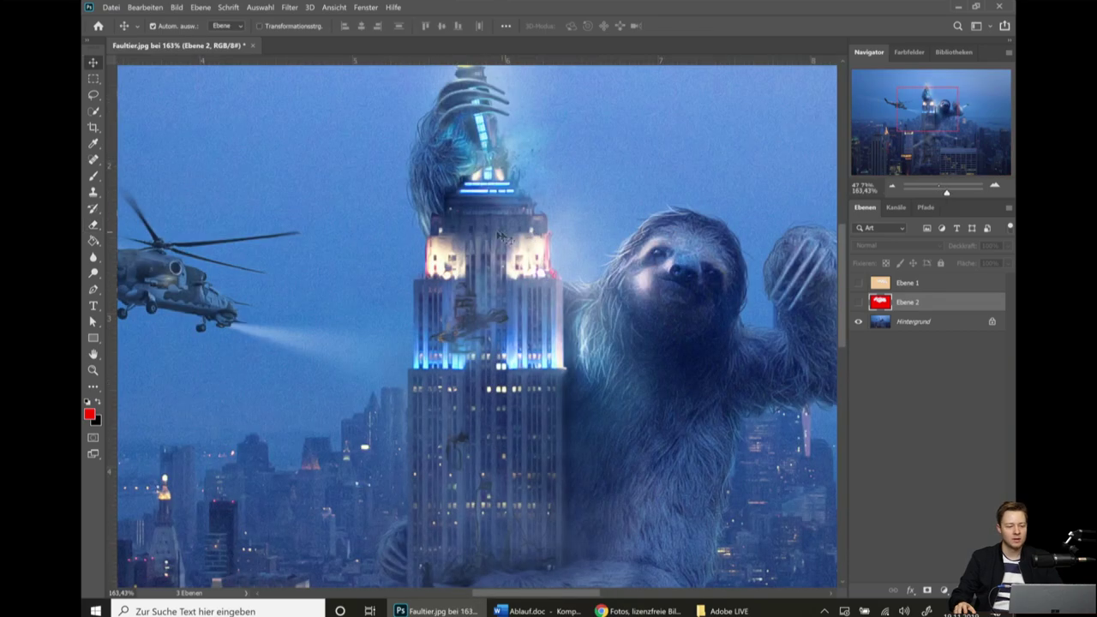
scroll(616, 257, "down", 2)
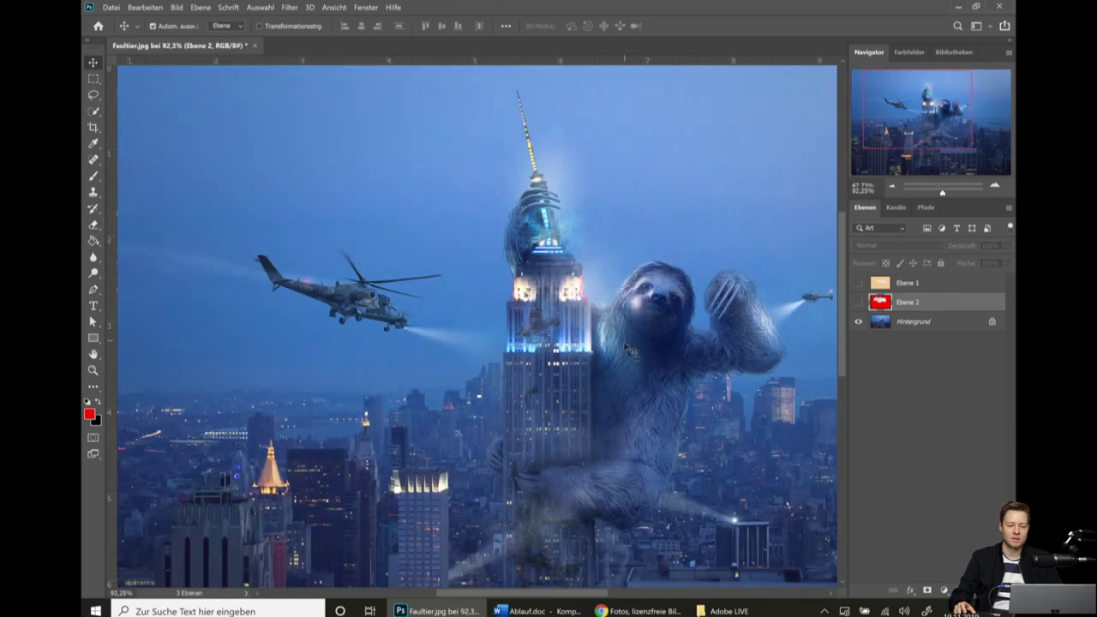
scroll(634, 449, "down", 1)
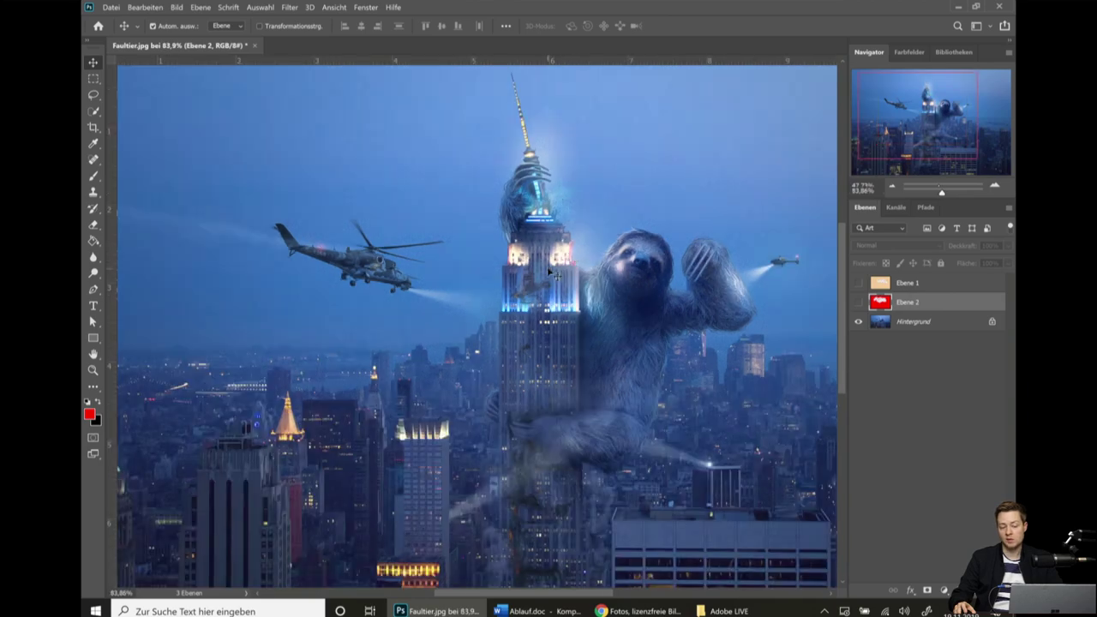
scroll(634, 448, "up", 1)
scroll(552, 213, "up", 2)
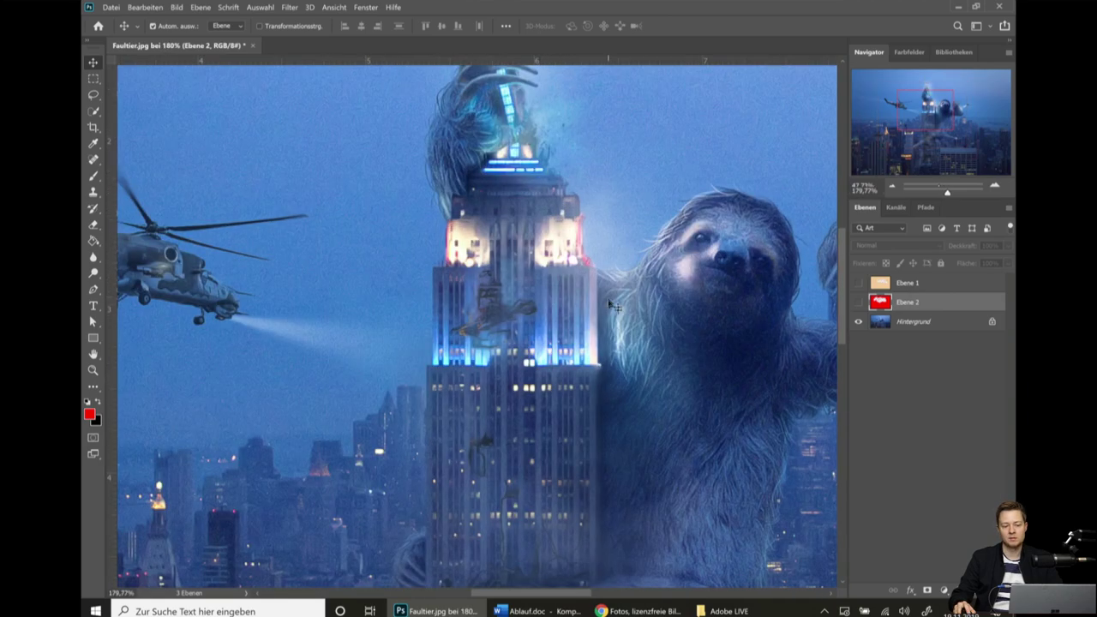
scroll(474, 235, "down", 2)
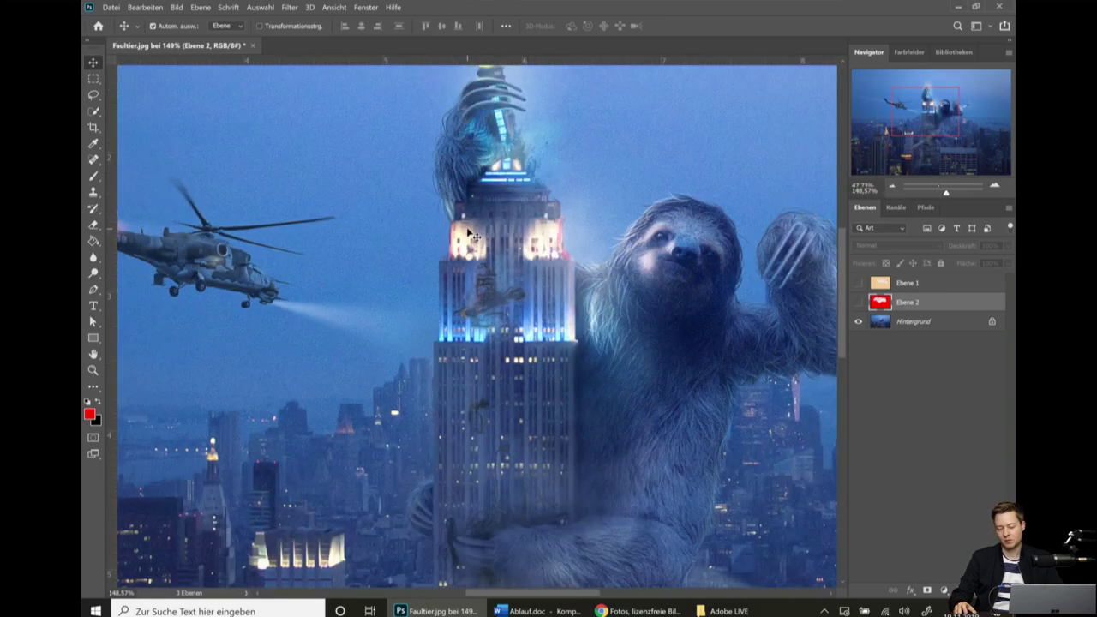
scroll(480, 244, "up", 1)
left_click_drag(522, 440, 422, 353)
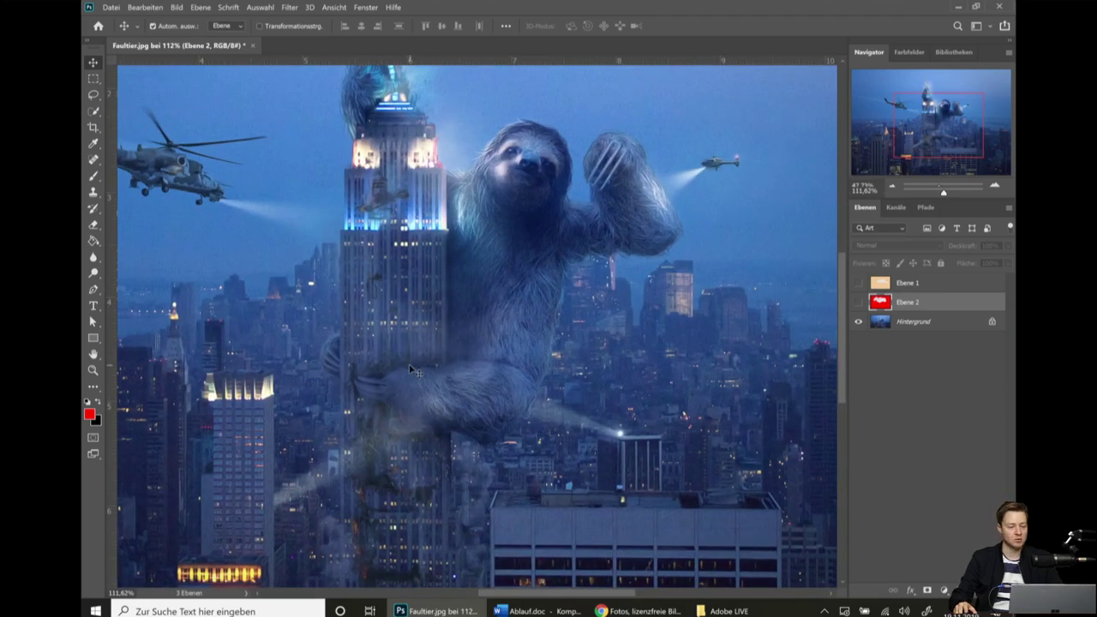
scroll(408, 367, "down", 1)
left_click_drag(489, 244, 509, 343)
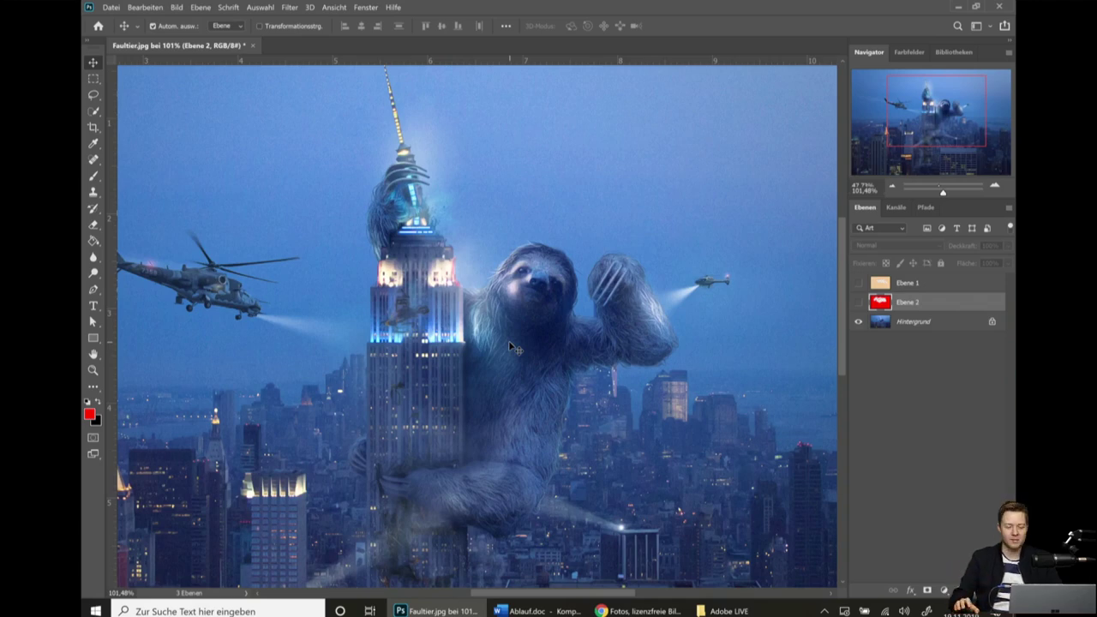
scroll(512, 347, "up", 1)
scroll(514, 372, "down", 1)
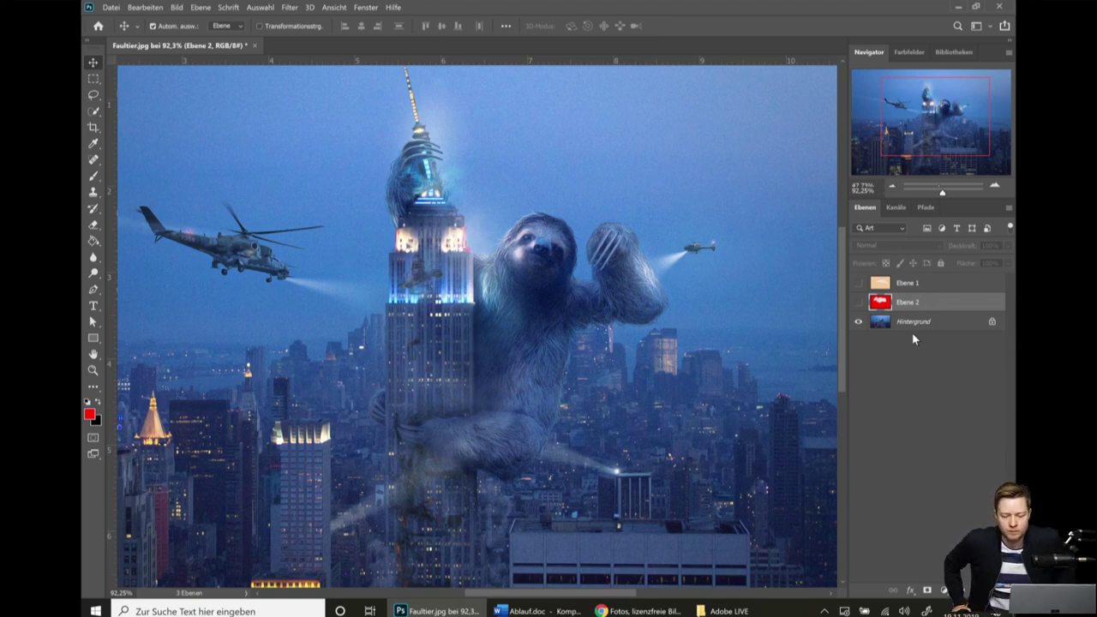
scroll(714, 292, "down", 3)
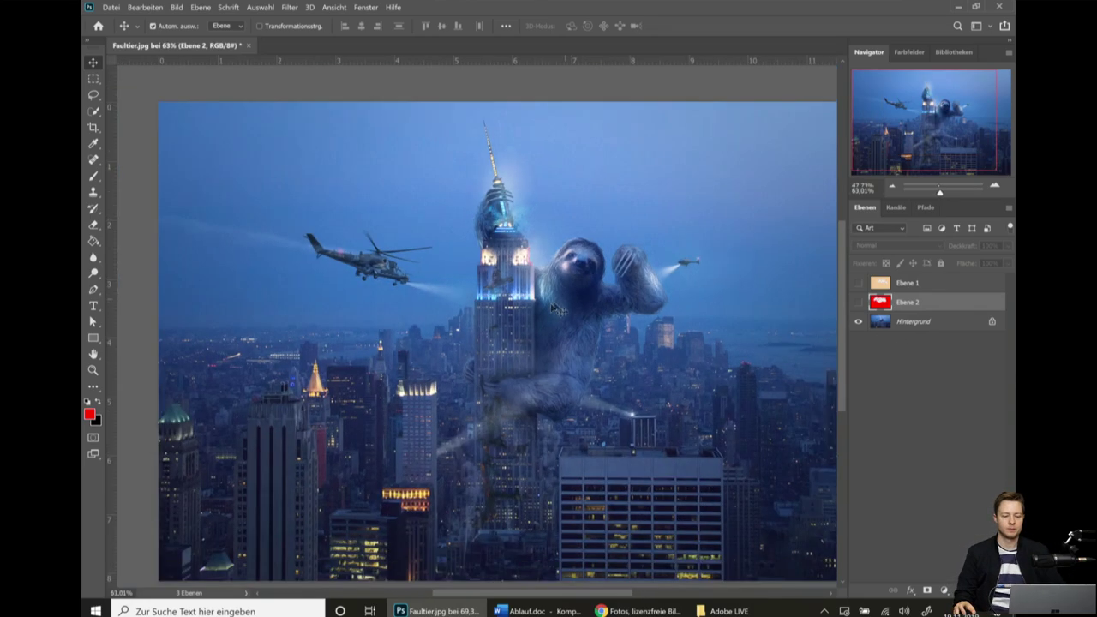
Make the beige Ebene 1 visible again while red Ebene 2 stays hidden.
left_click(858, 283)
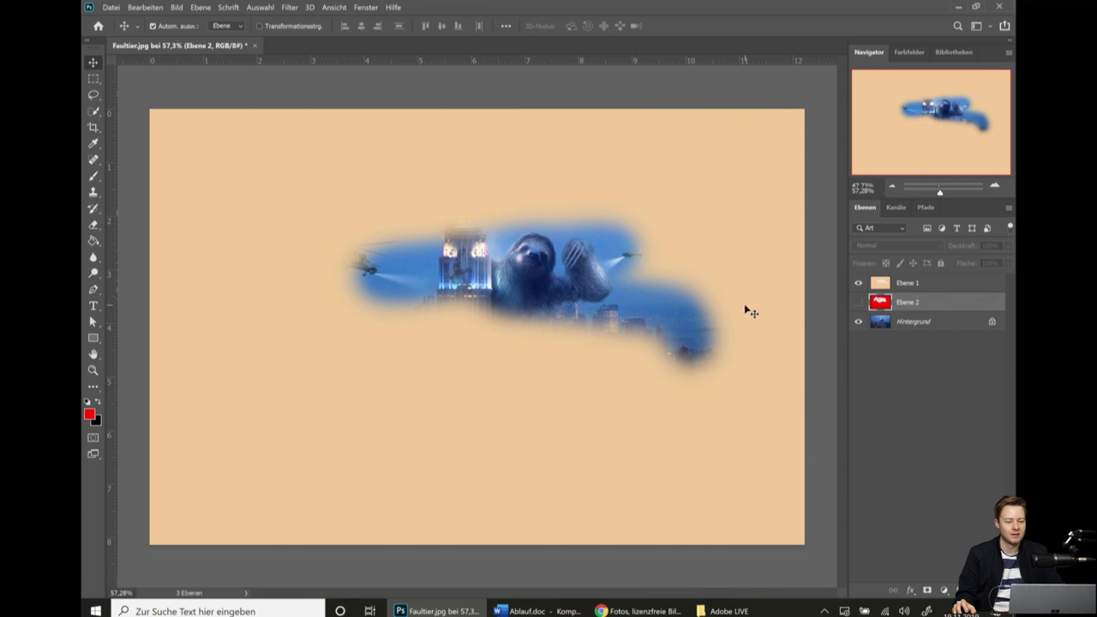
left_click(366, 7)
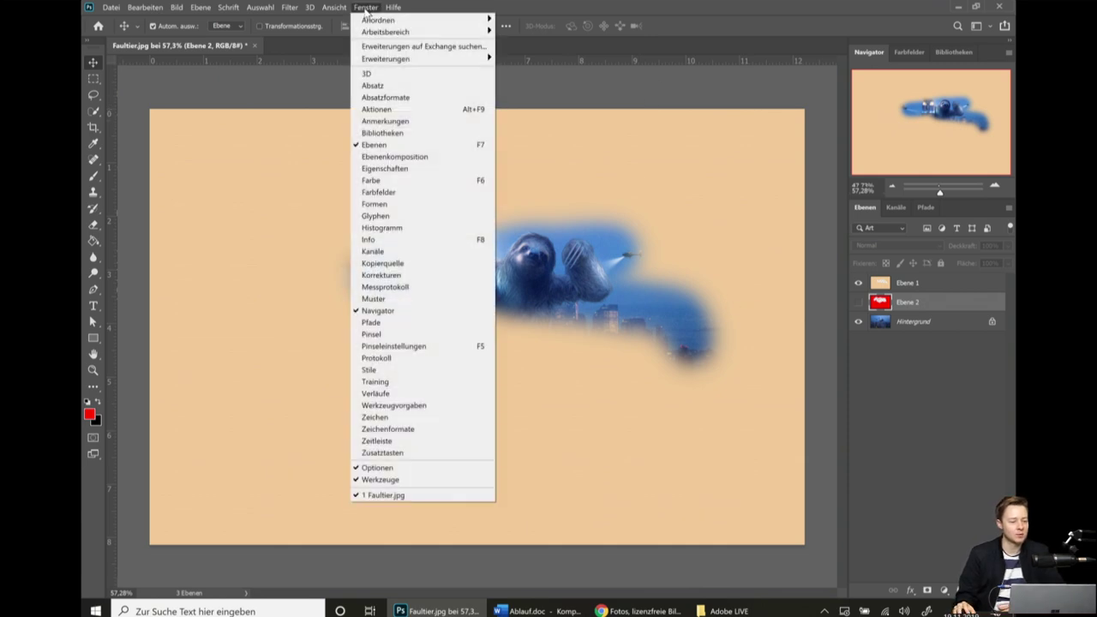
Open the Protokoll history panel from the Fenster menu.
left_click(366, 9)
left_click(365, 8)
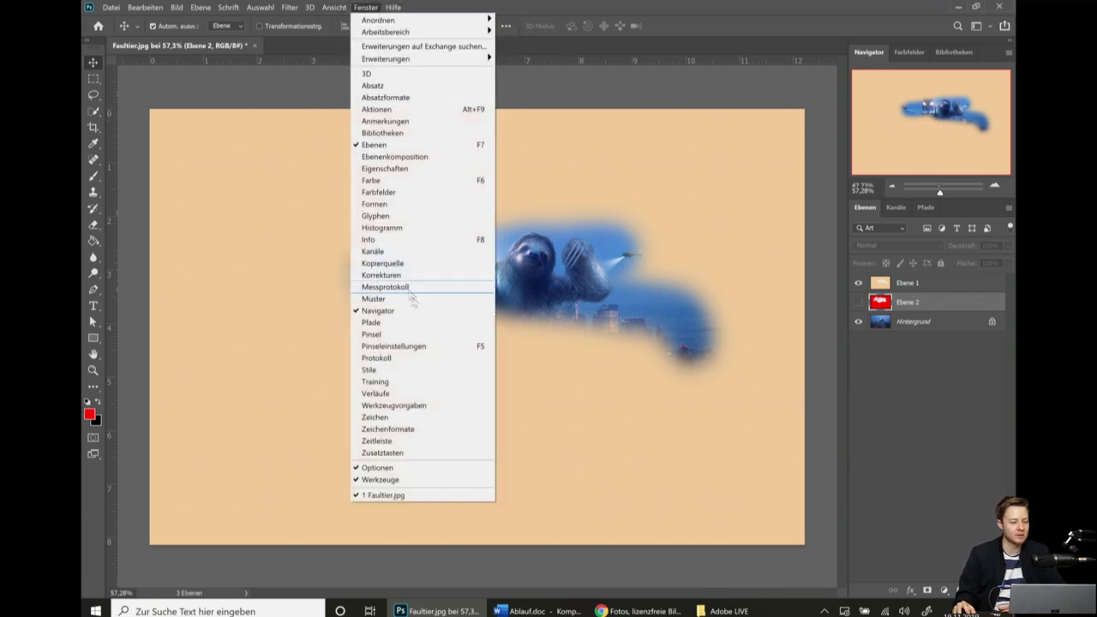
left_click(377, 358)
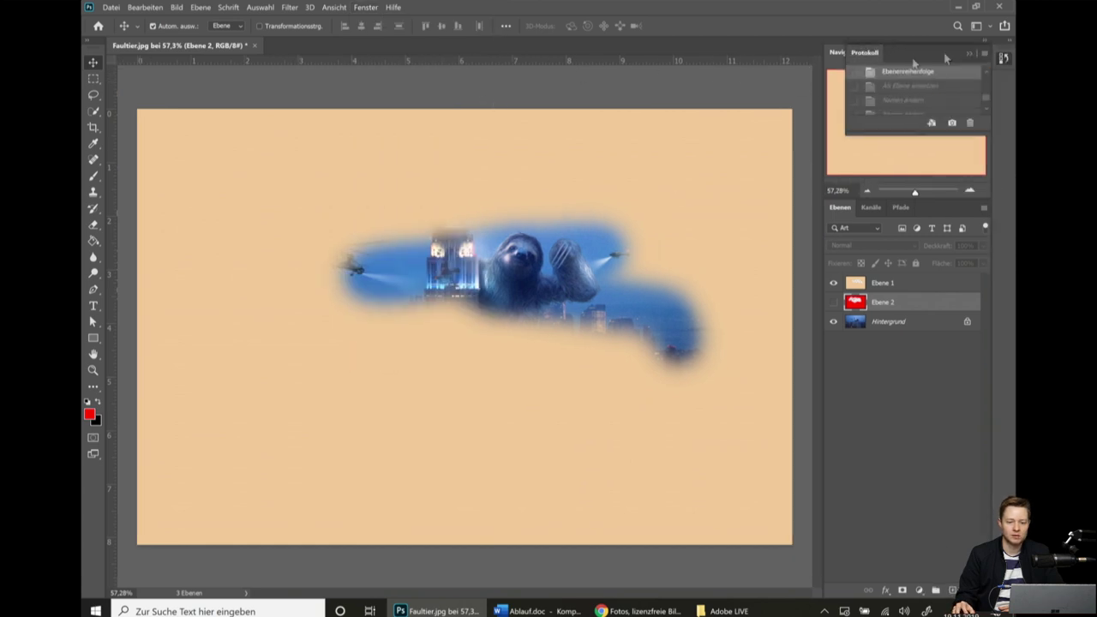
left_click(1008, 57)
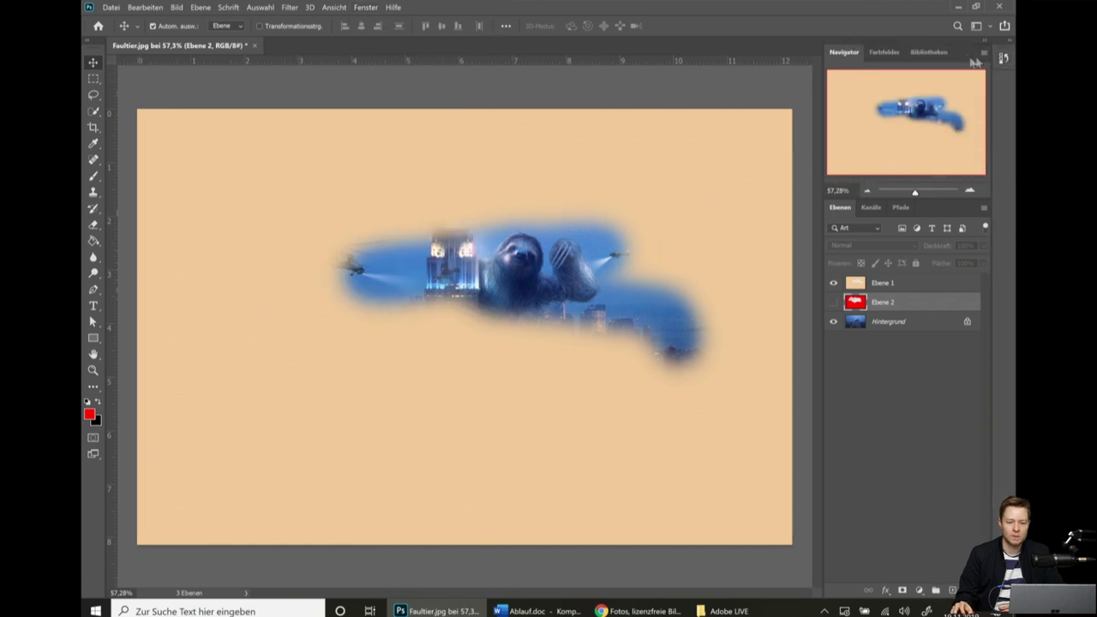
left_click(1003, 56)
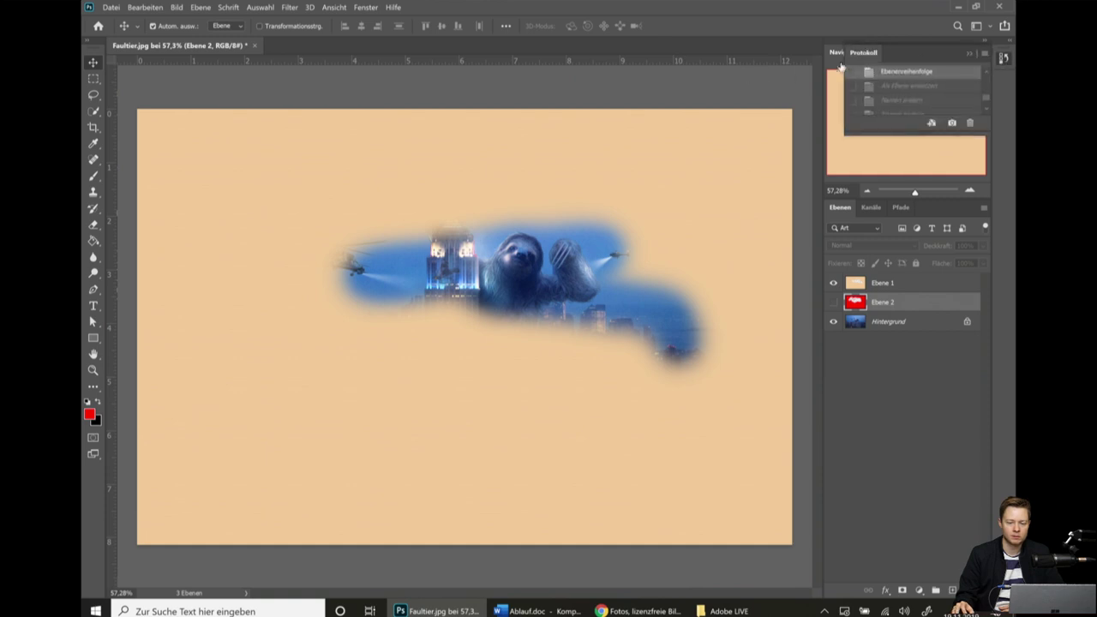
Float the Protokoll panel beside the image and lengthen it to show all steps.
left_click(365, 8)
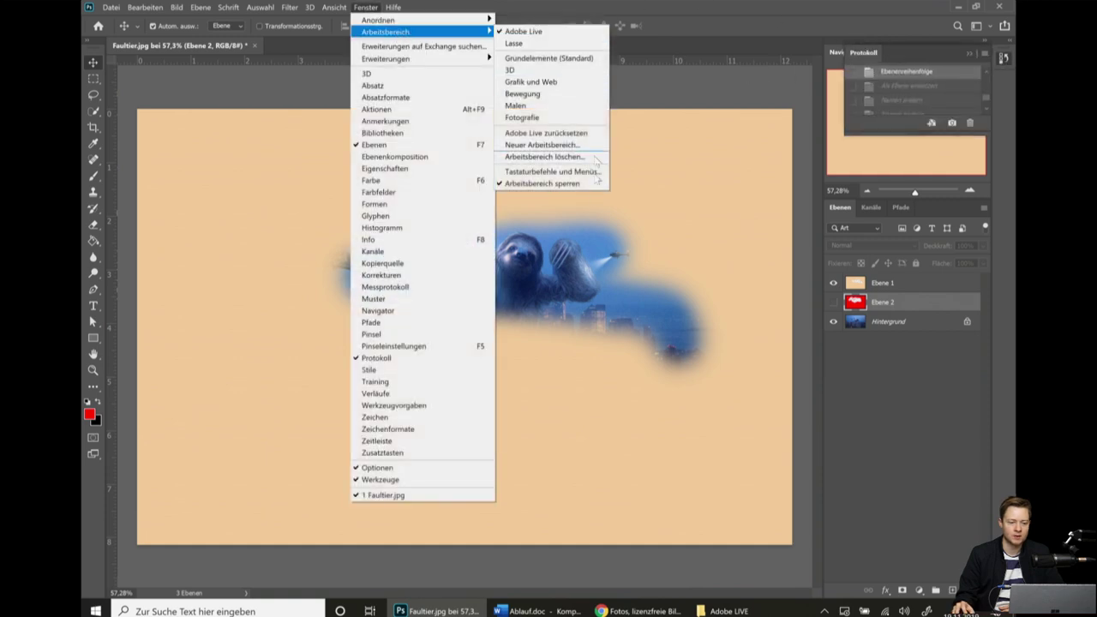
left_click(540, 179)
mouse_move(857, 54)
left_mouse_down()
mouse_move(483, 118)
mouse_move(428, 116)
left_mouse_up()
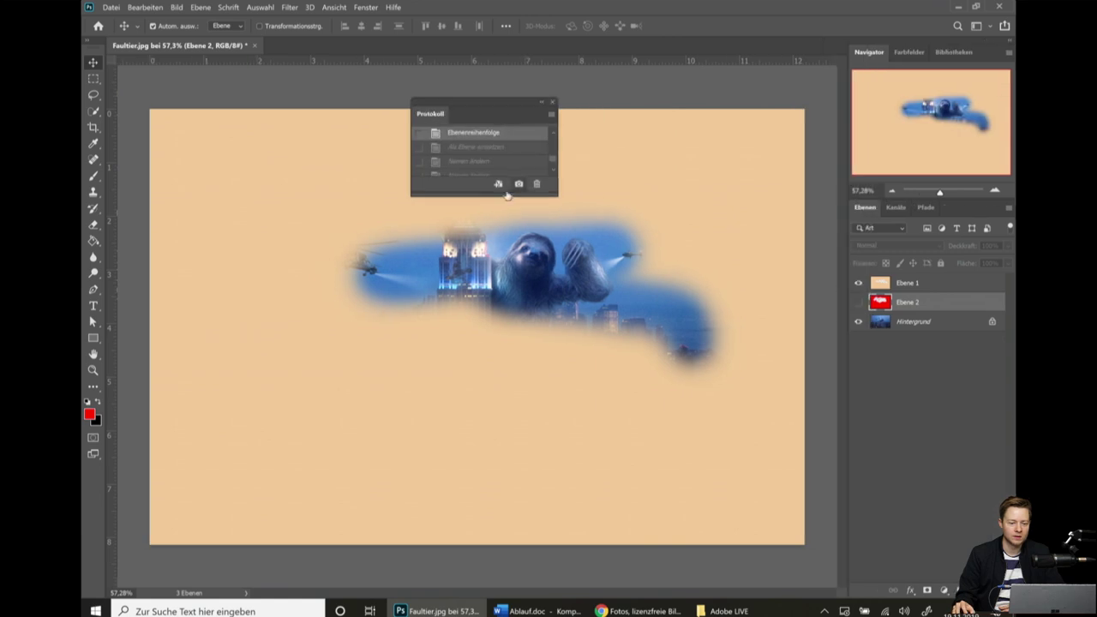
left_click_drag(488, 190, 507, 367)
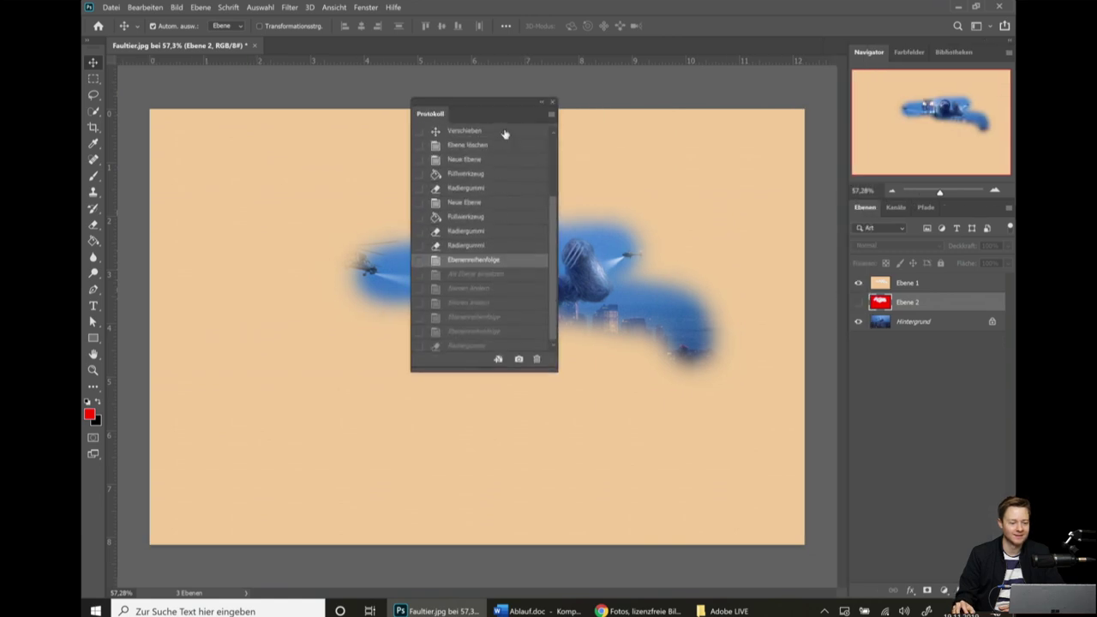
left_click_drag(505, 112, 738, 97)
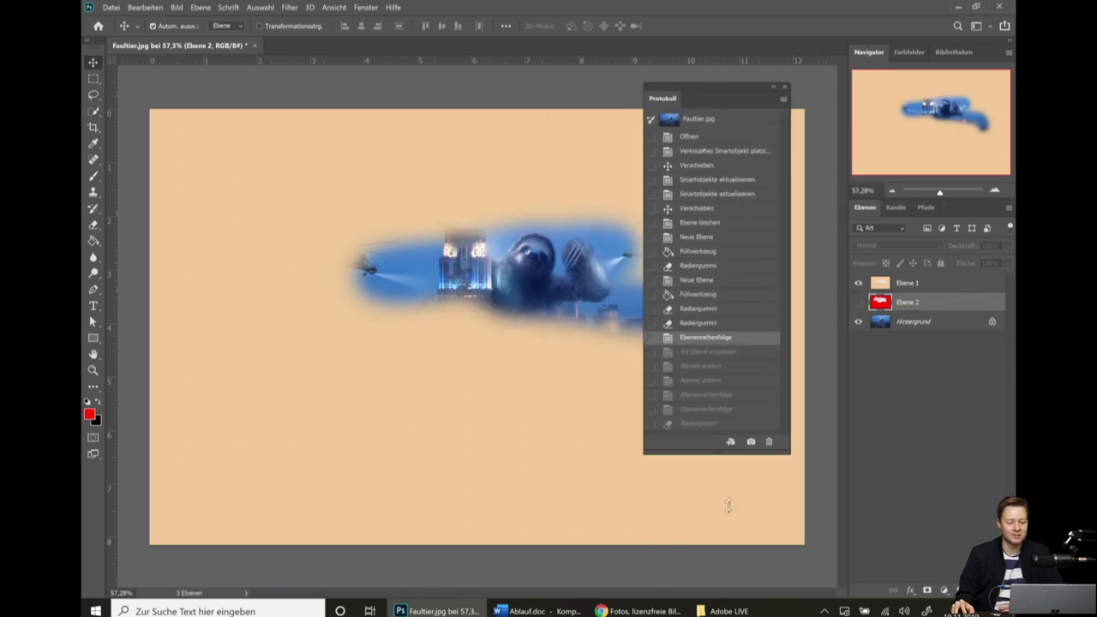
left_click_drag(716, 351, 720, 540)
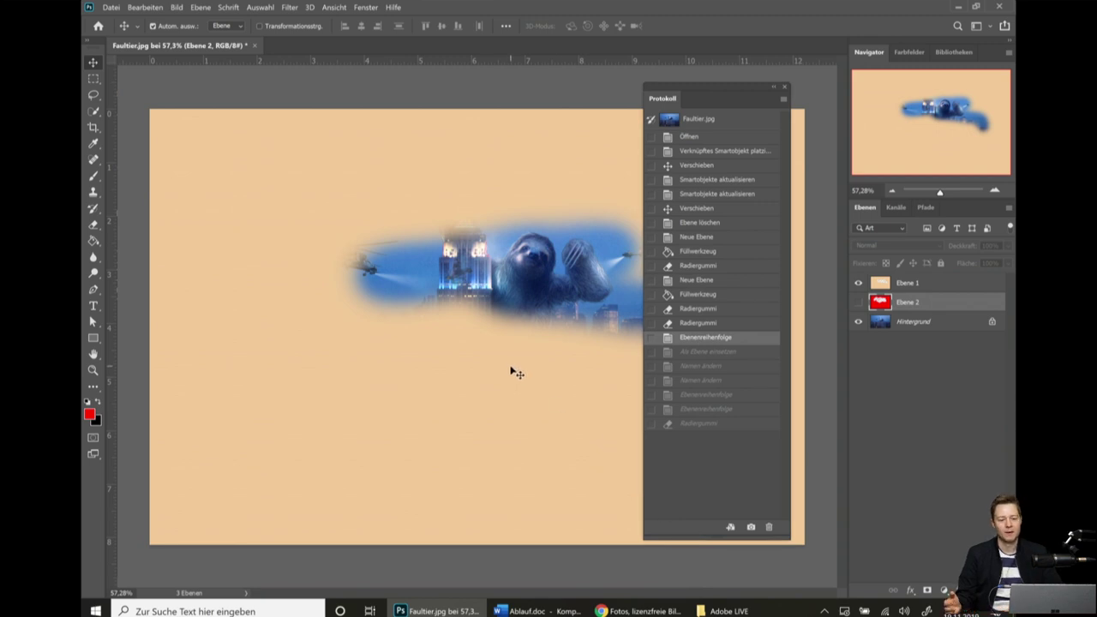
Jump to the 'Öffnen' history state, then back to the latest 'Radiergummi' state.
left_click(696, 142)
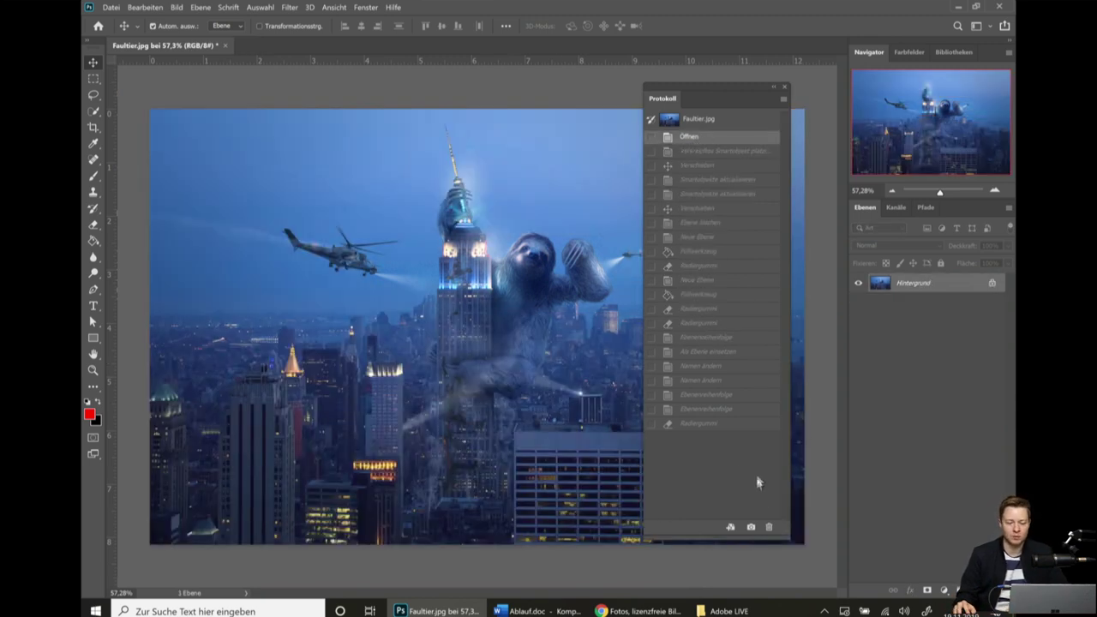
left_click(698, 425)
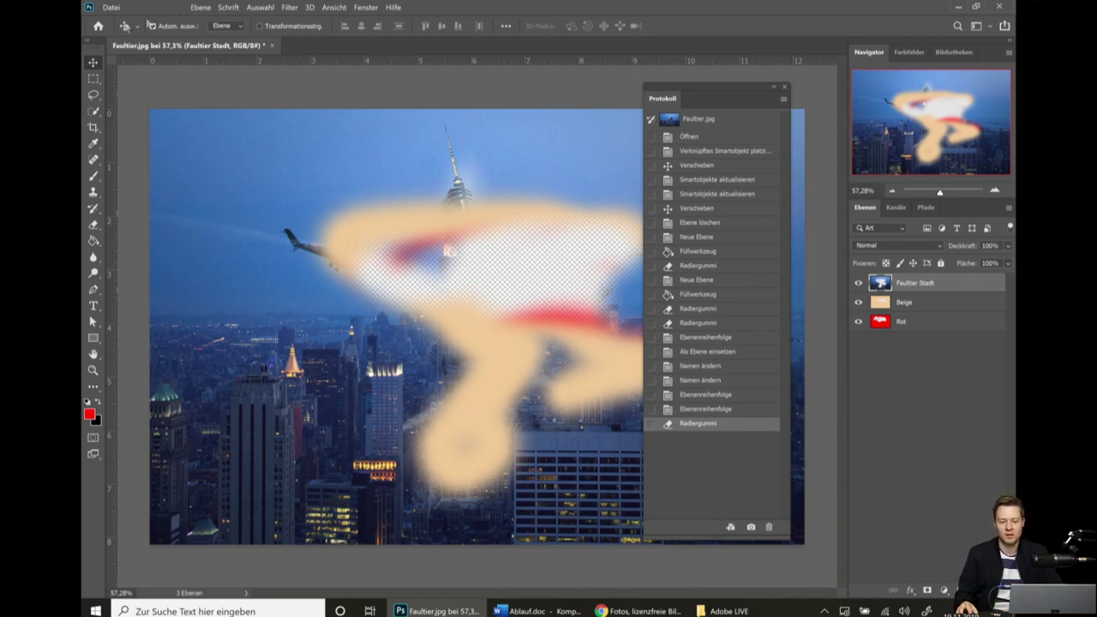
left_click(146, 7)
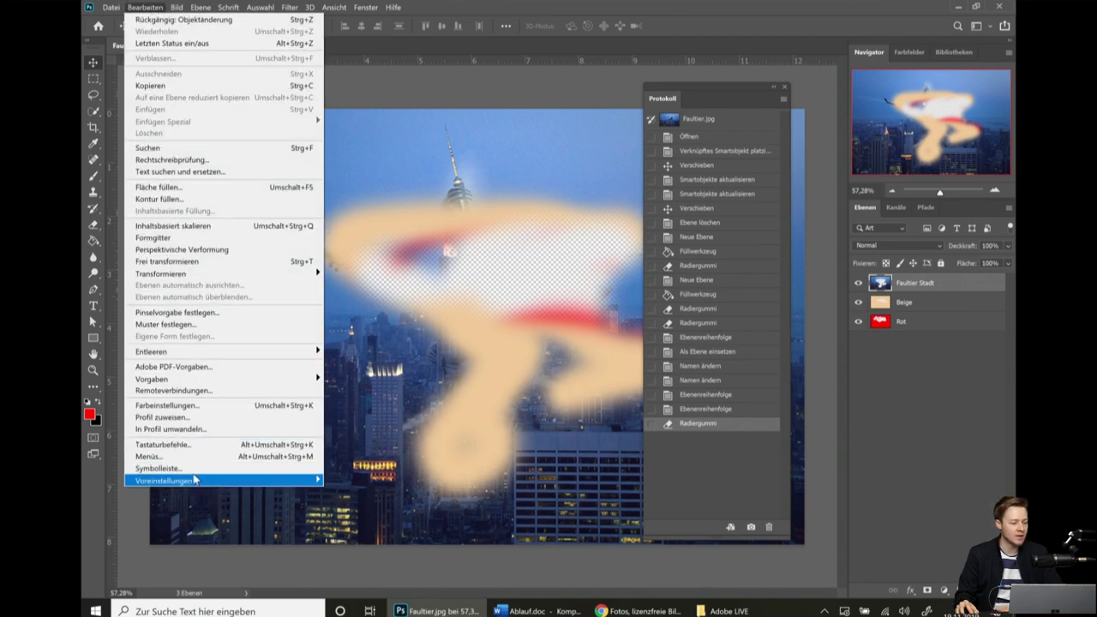
mouse_move(163, 480)
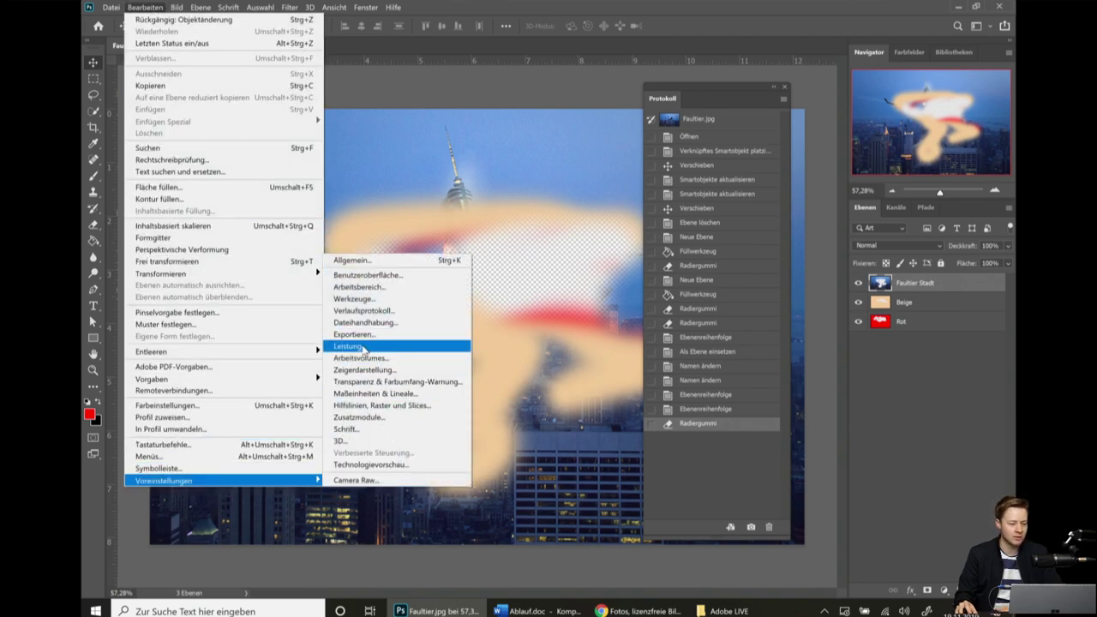
left_click(371, 346)
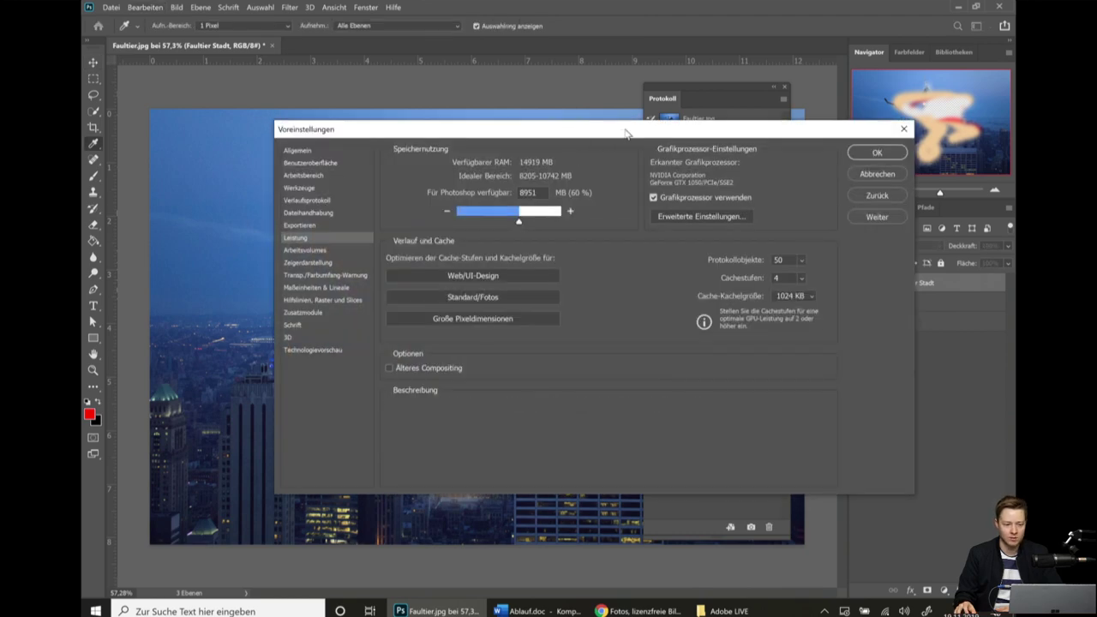
left_click_drag(627, 134, 506, 159)
left_click_drag(666, 286, 631, 283)
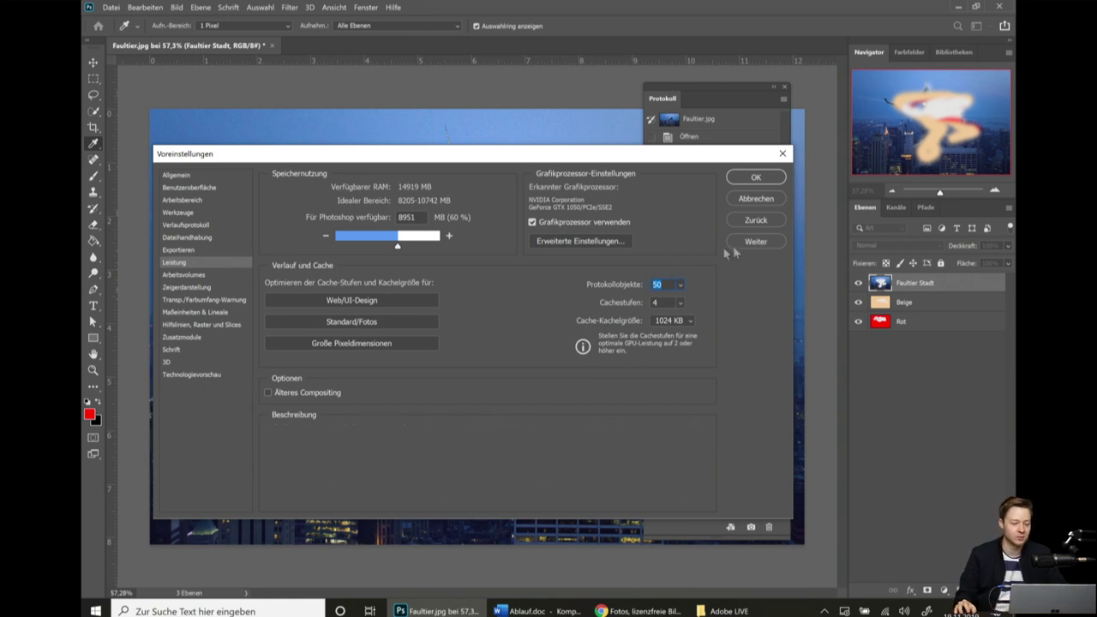
left_click(758, 202)
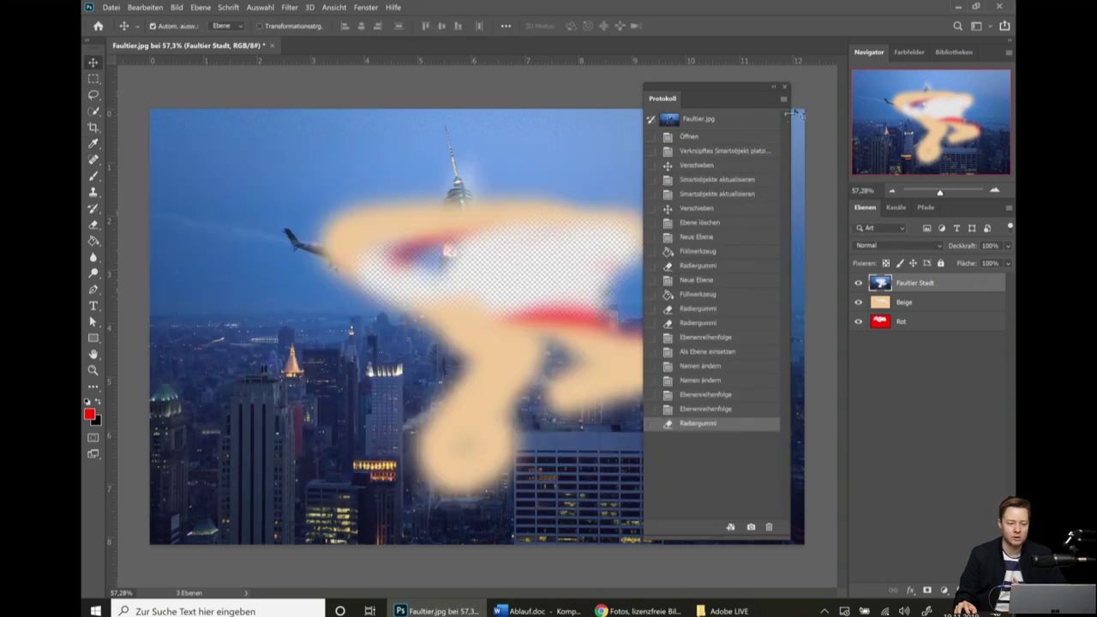
Close the Protokoll panel and unlock the background as Ebene 0.
left_click(786, 88)
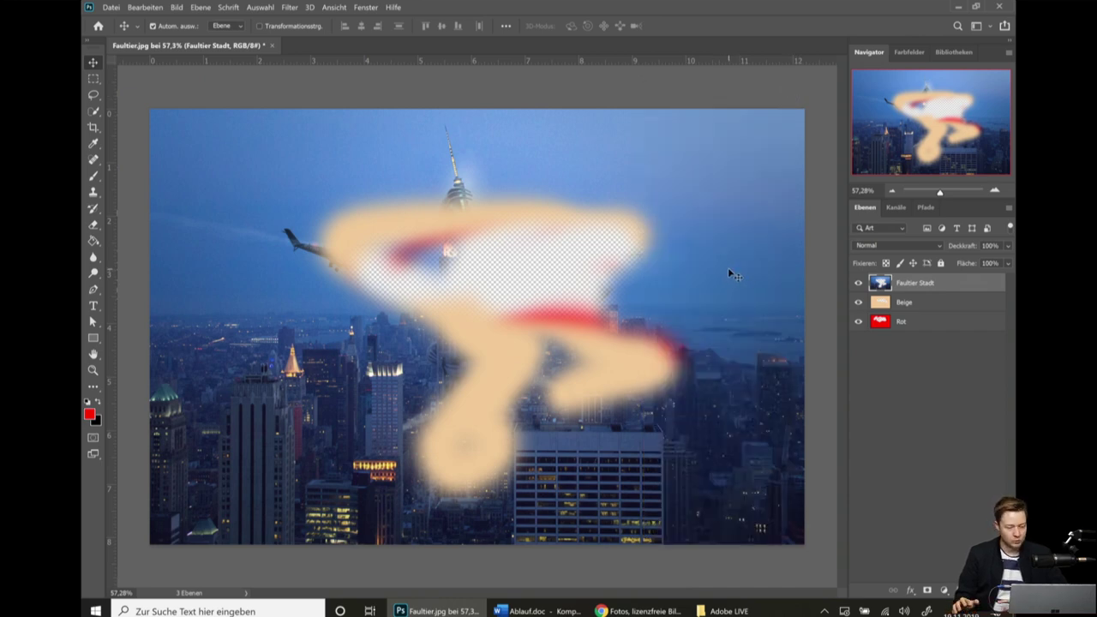
left_click(929, 309)
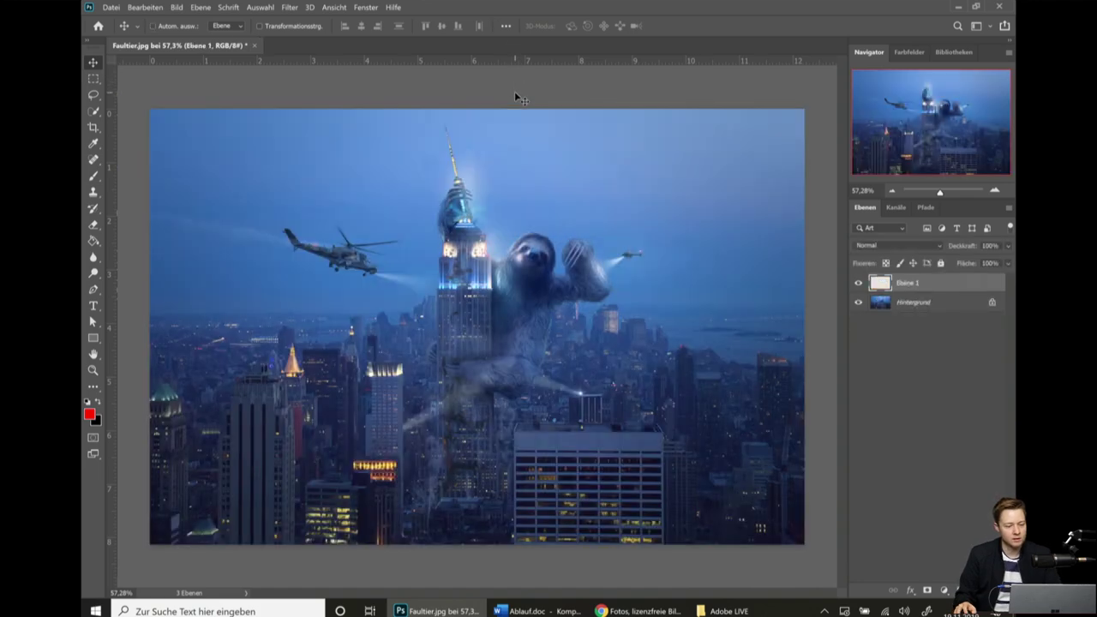
double_click(943, 288)
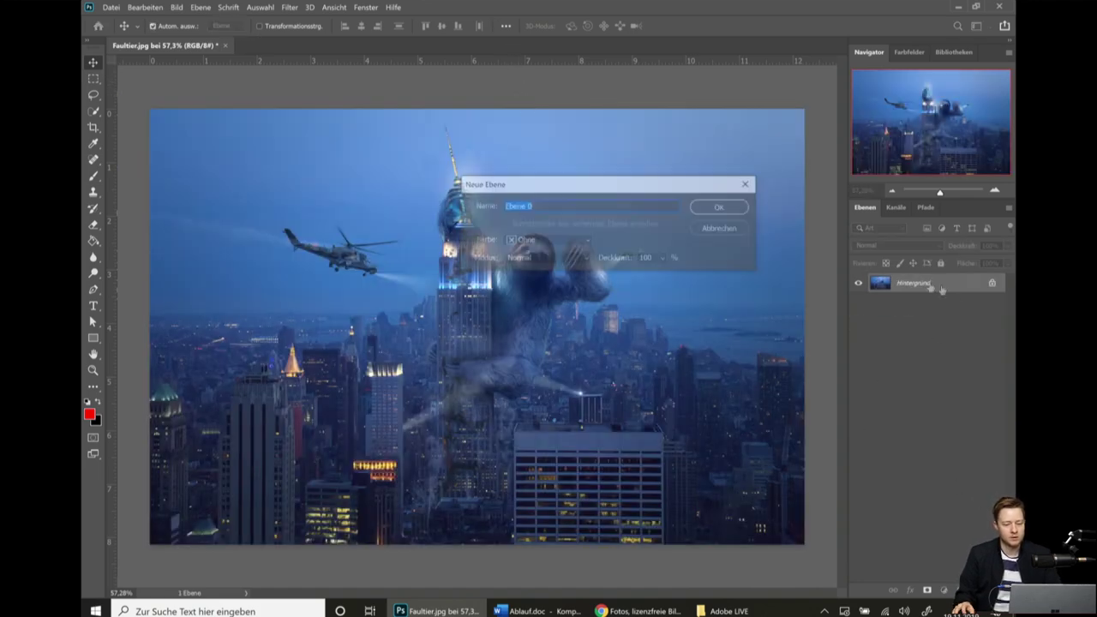
left_click(731, 209)
Add a new empty Ebene 1 above Ebene 0.
scroll(452, 335, "down", 1)
scroll(450, 334, "up", 1)
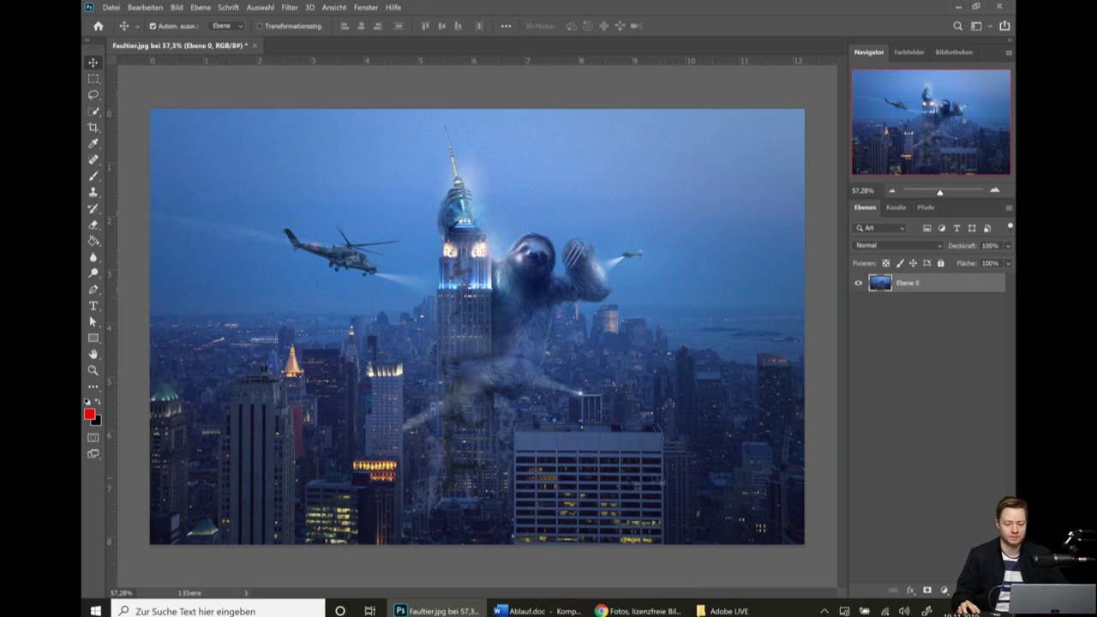
key("ctrl+shift+alt+n")
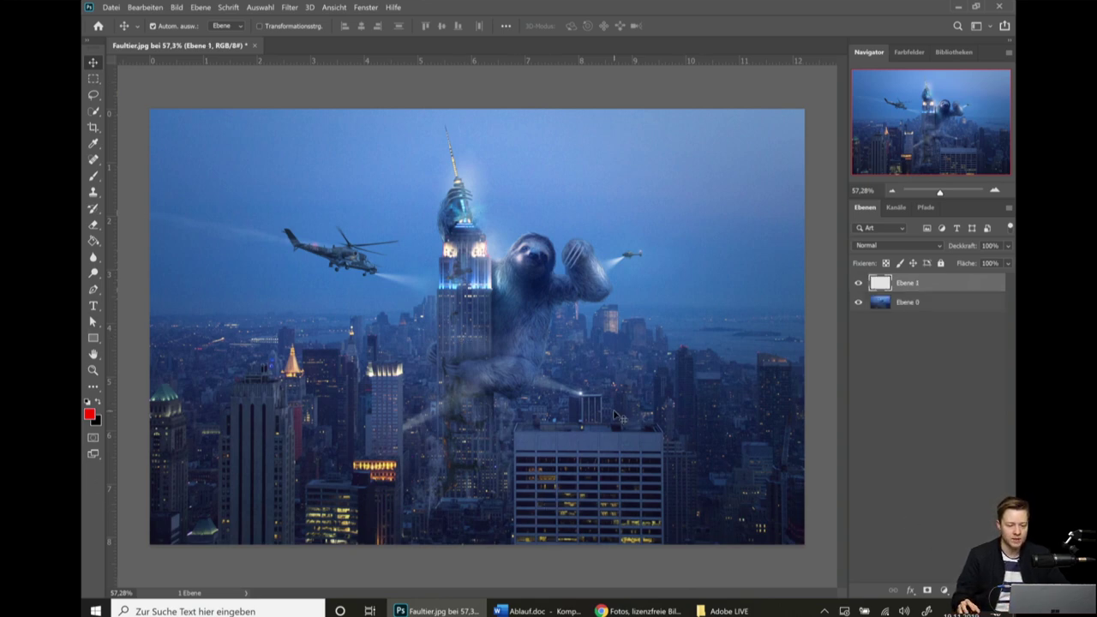
Pick the 'Rund weich' soft round brush from Allgemeine Pinsel and fit the image to the window.
left_click(93, 176)
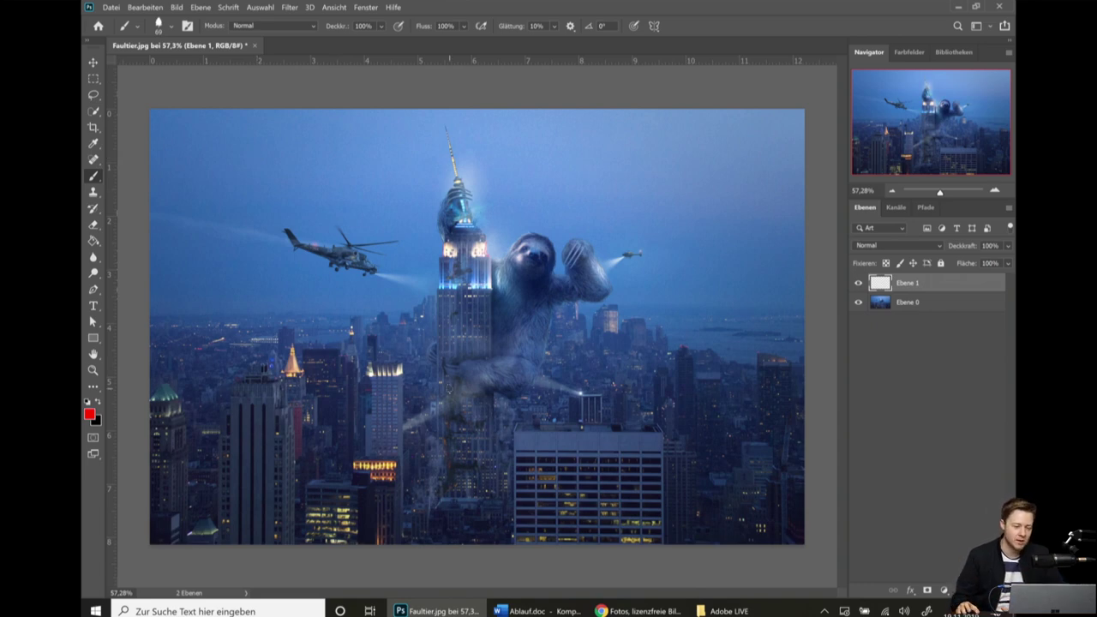
right_click(448, 387)
scroll(605, 399, "up", 2)
scroll(592, 420, "up", 2)
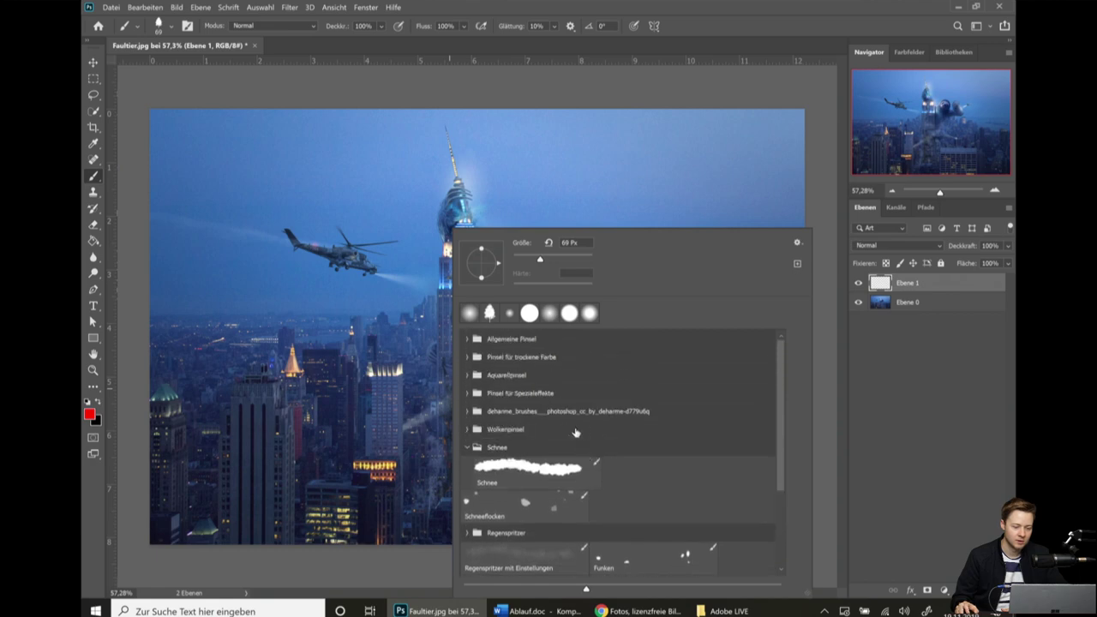
left_click(468, 340)
left_click(533, 365)
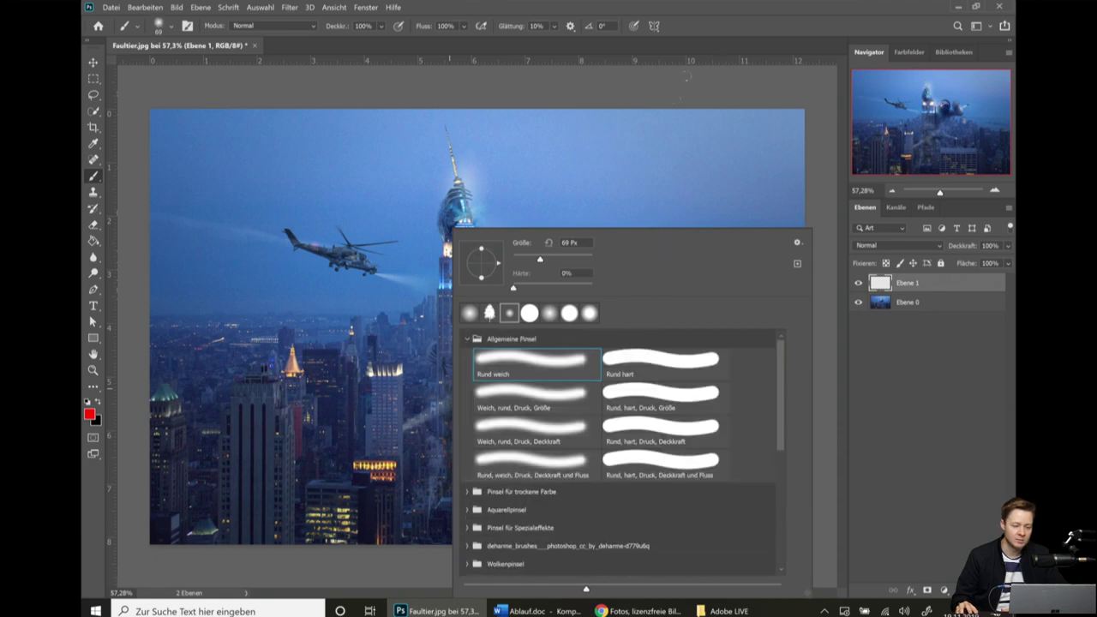
key("Return")
key("ctrl+0")
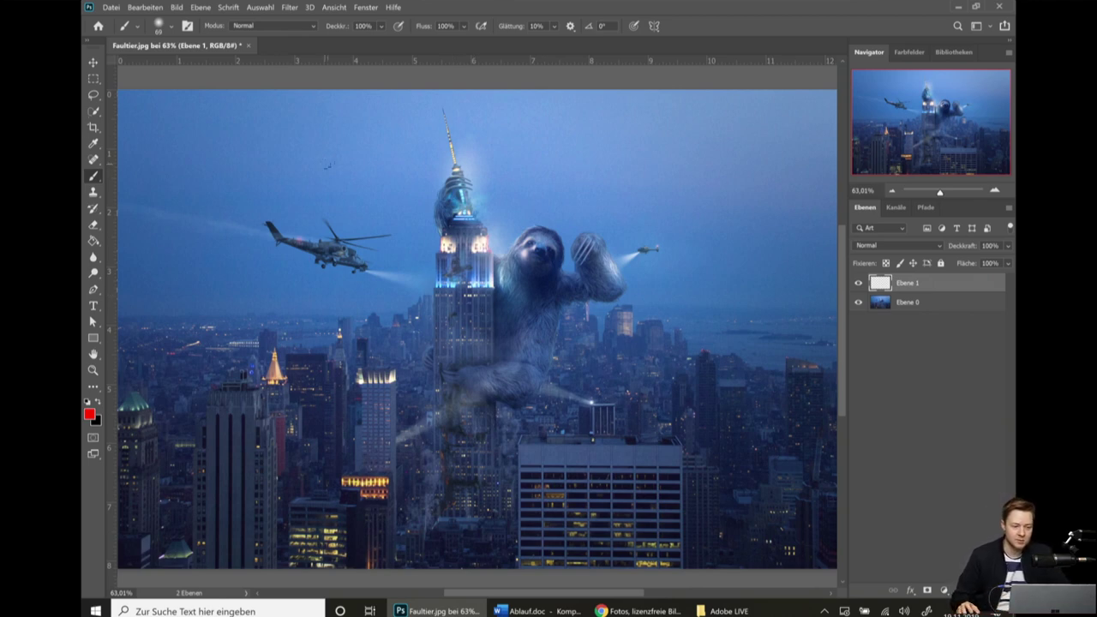
right_click(493, 155)
key("Escape")
Paint a red zigzag down over the tower and sloth, toggling Ebene 1 to compare.
scroll(592, 282, "up", 2)
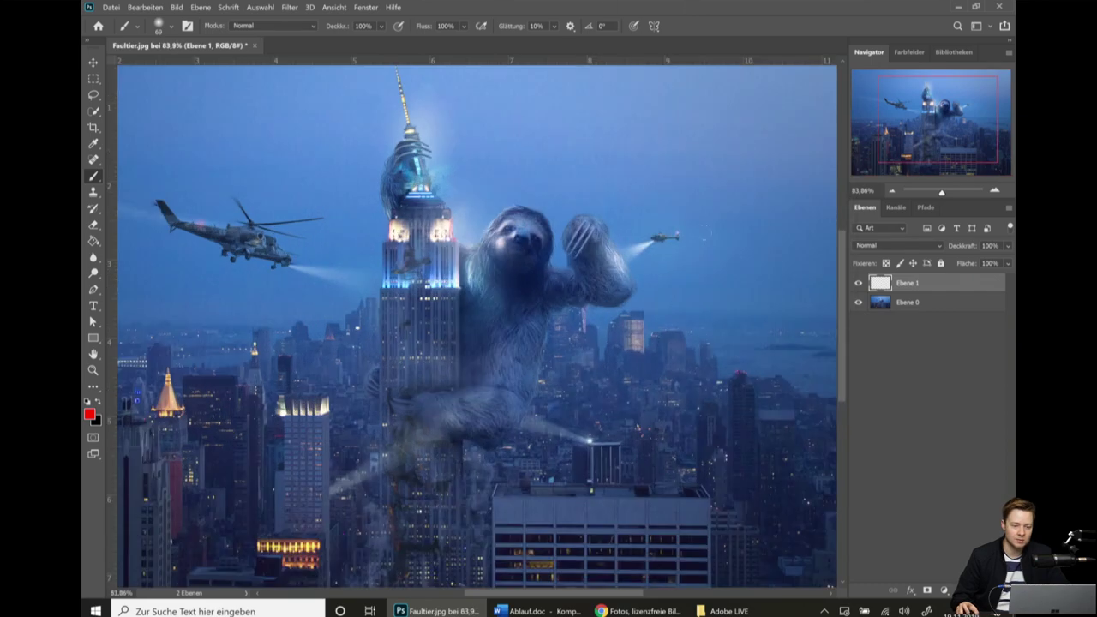
left_click_drag(578, 163, 670, 508)
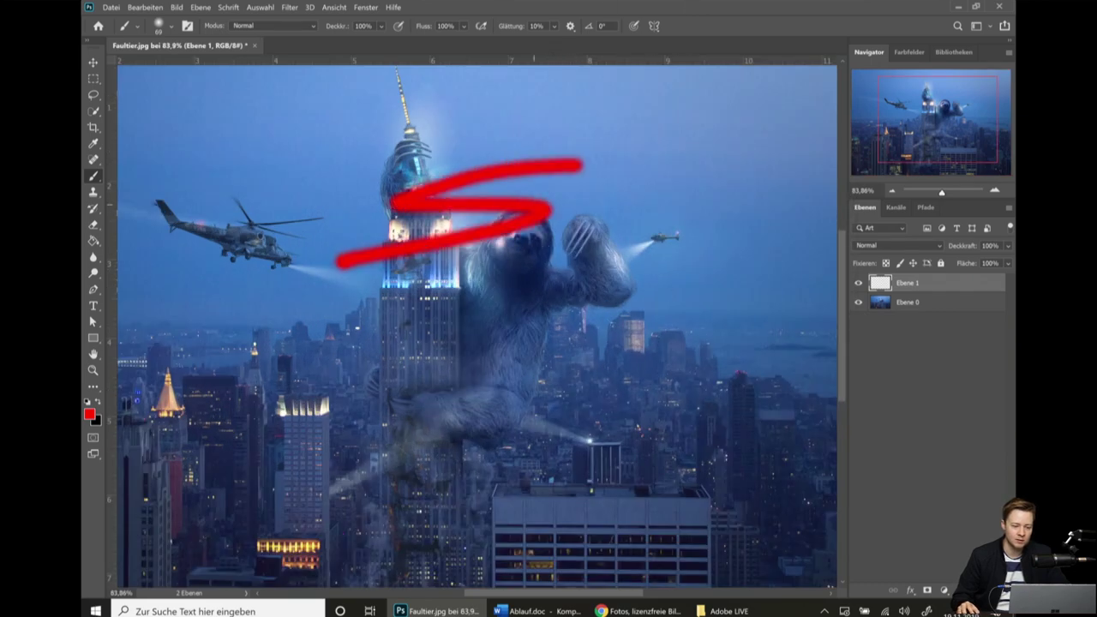
scroll(628, 301, "down", 2)
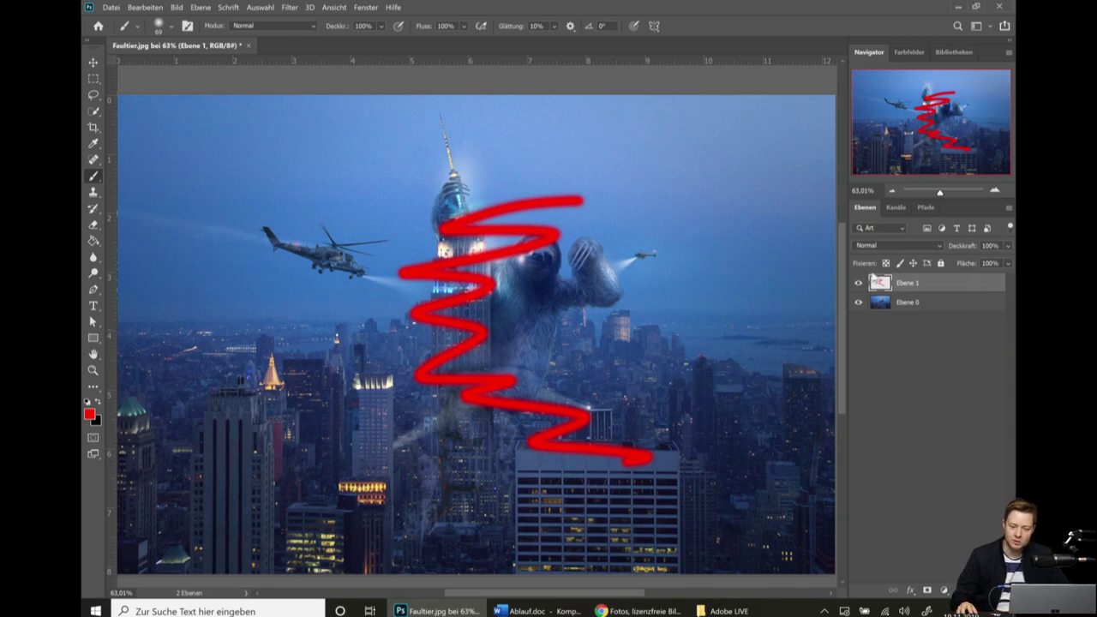
left_click(859, 284)
left_click(859, 283)
left_click(859, 284)
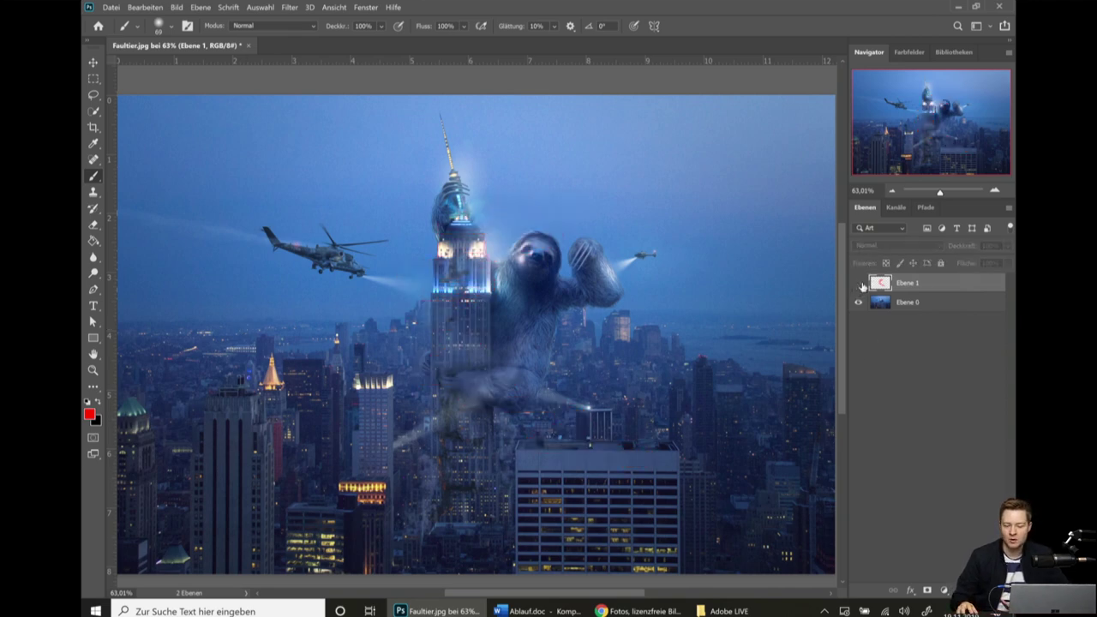
left_click(859, 283)
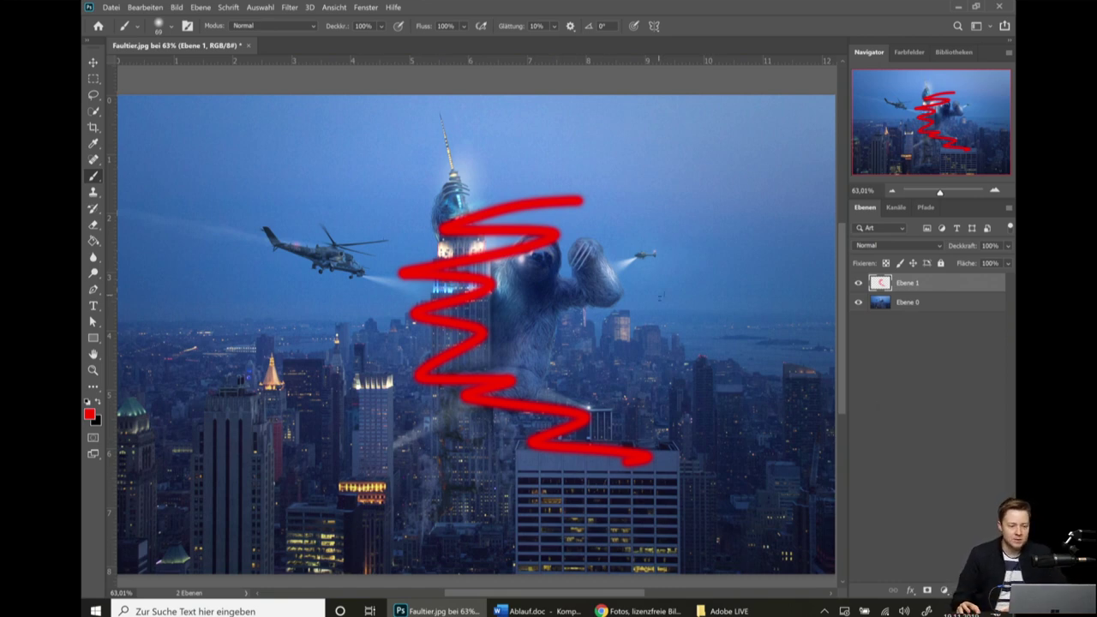
scroll(634, 257, "up", 1)
scroll(634, 257, "up", 1)
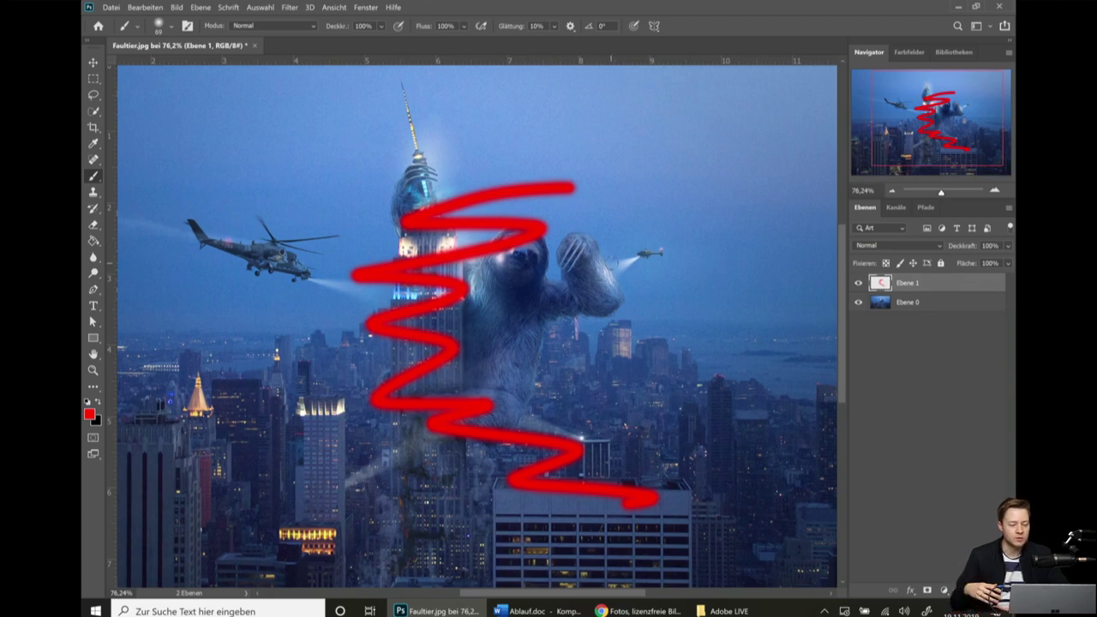
Pick a general soft brush at 275 px and paint a red dot in the sky.
right_click(658, 179)
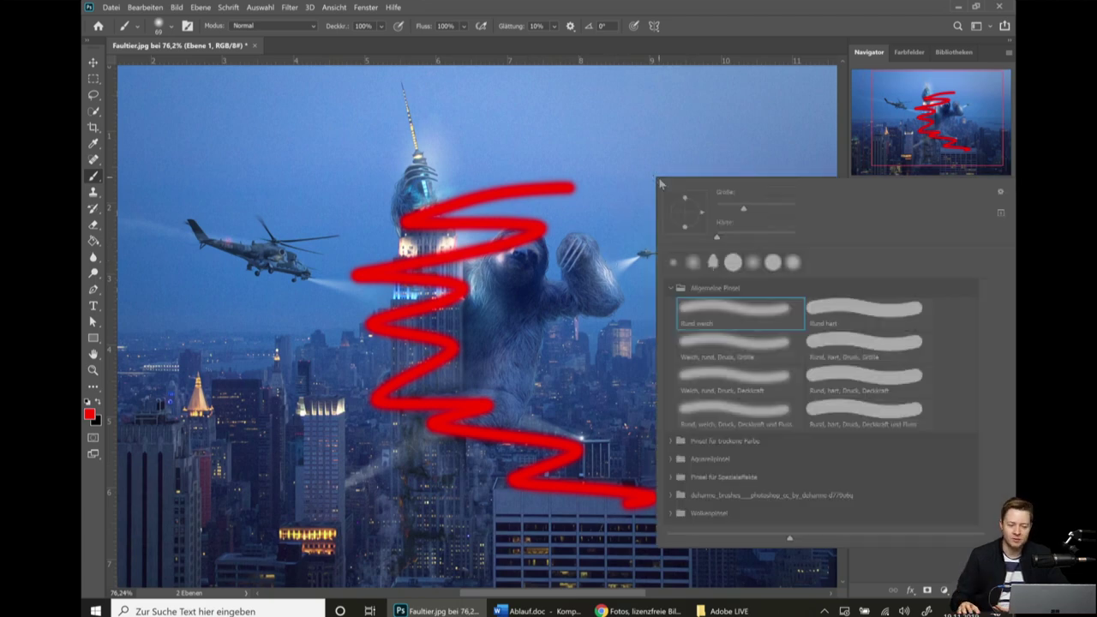
left_click(723, 38)
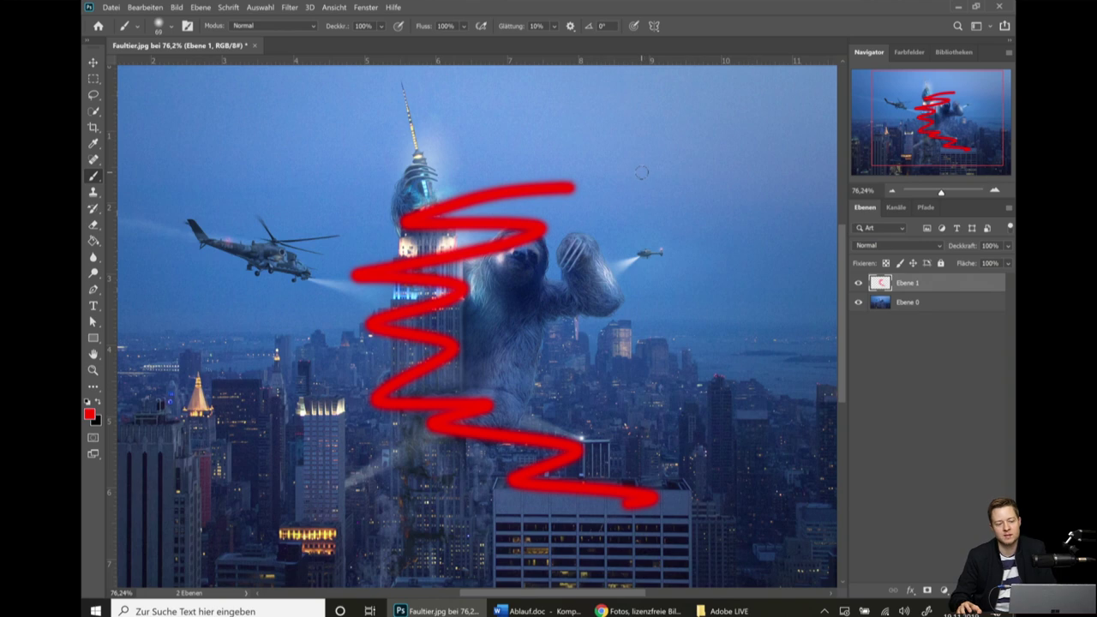
right_click(628, 169)
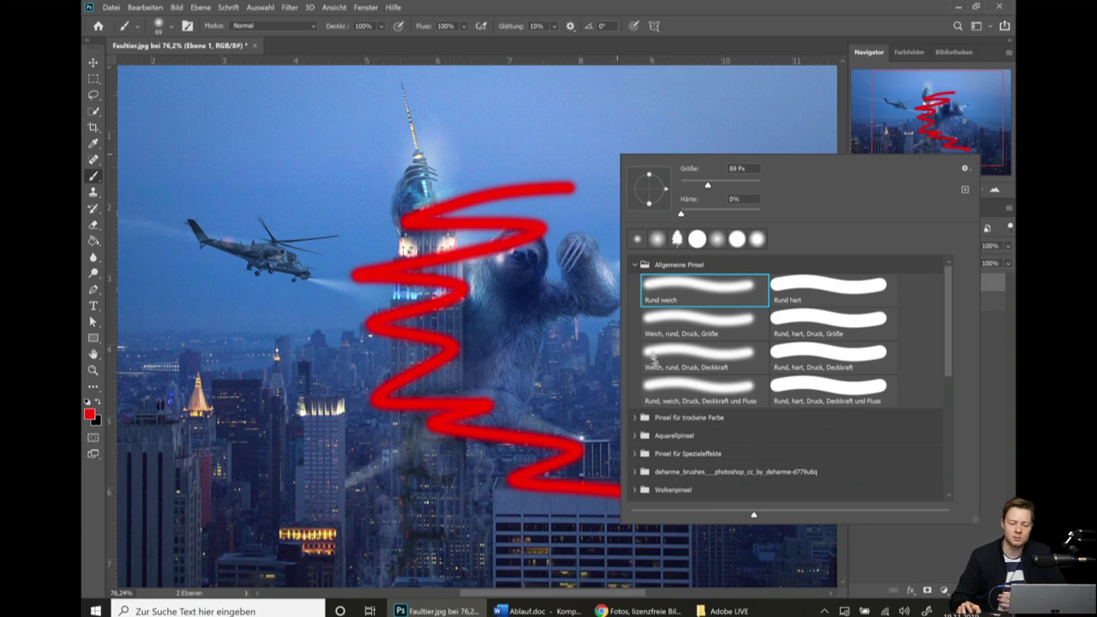
left_click(632, 264)
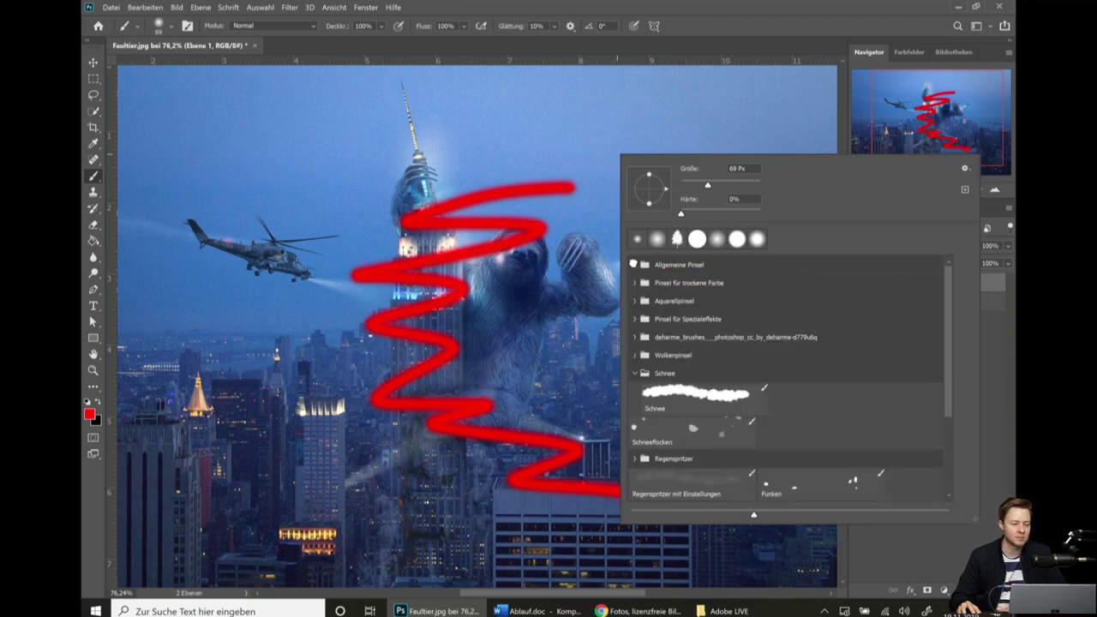
left_click(634, 265)
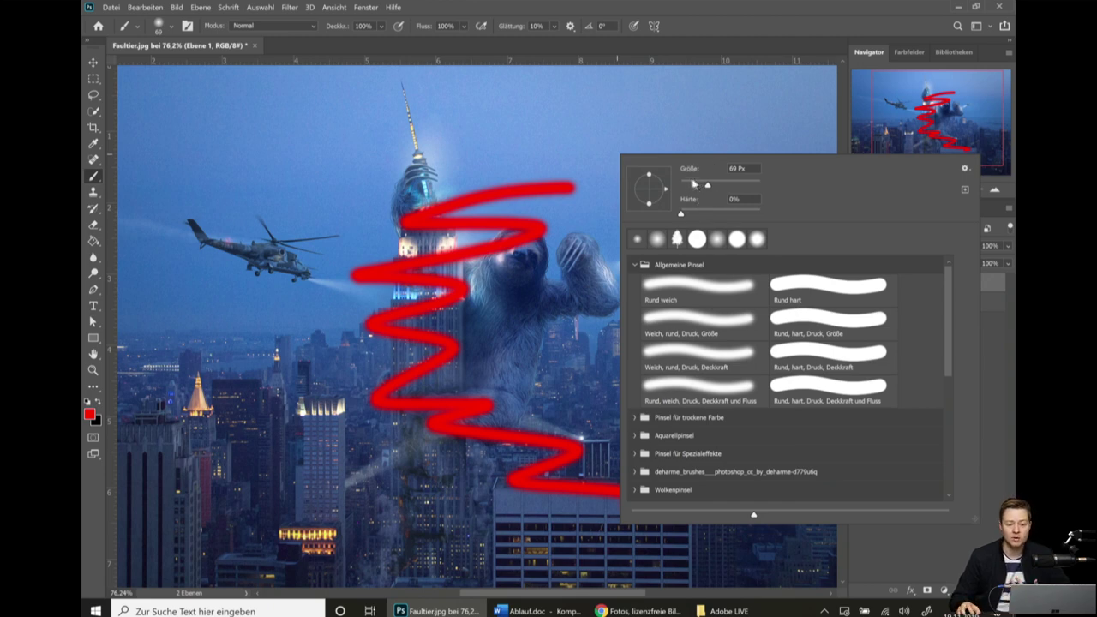
left_click_drag(708, 187, 743, 188)
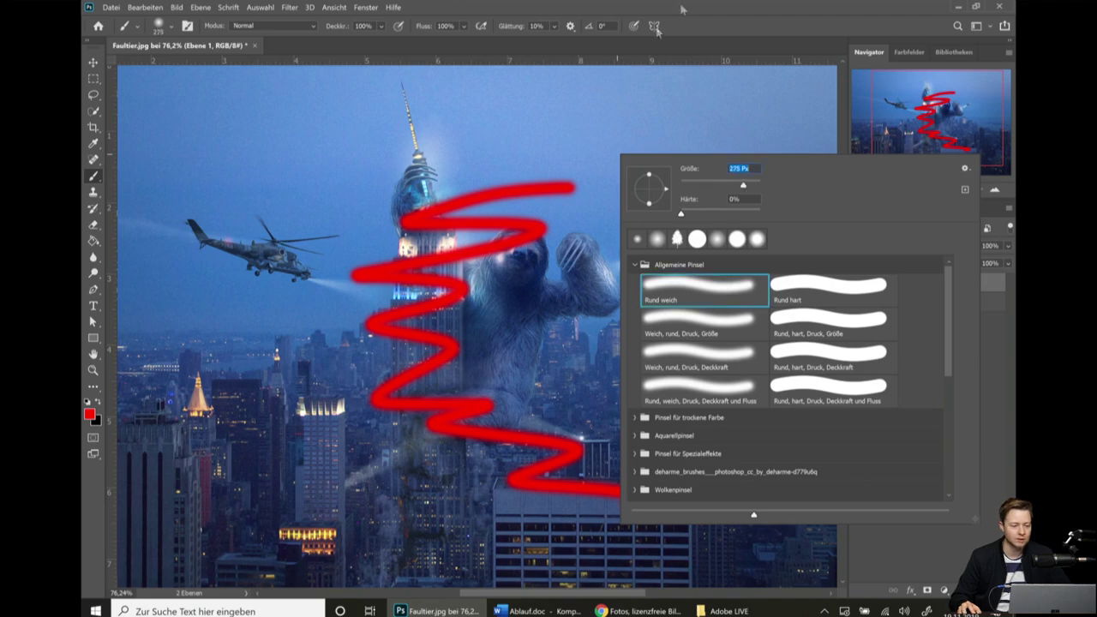
key("Return")
scroll(280, 370, "down", 1)
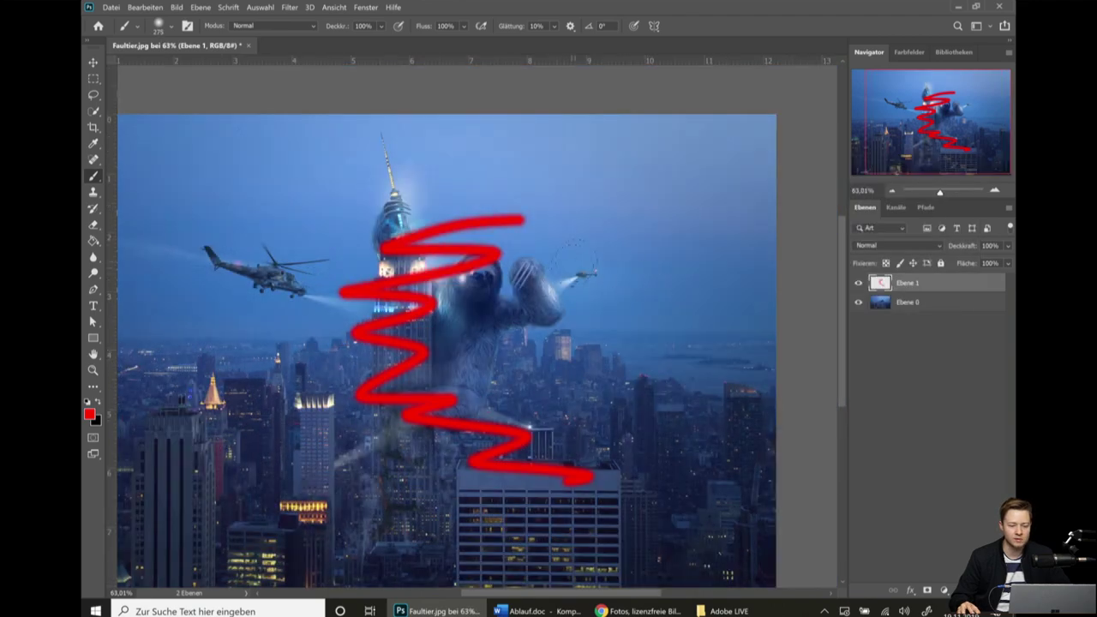
left_click(600, 236)
Enlarge the brush to 1457 px and paint a huge soft red dot beside the sloth.
right_click(591, 313)
left_click_drag(708, 266, 717, 265)
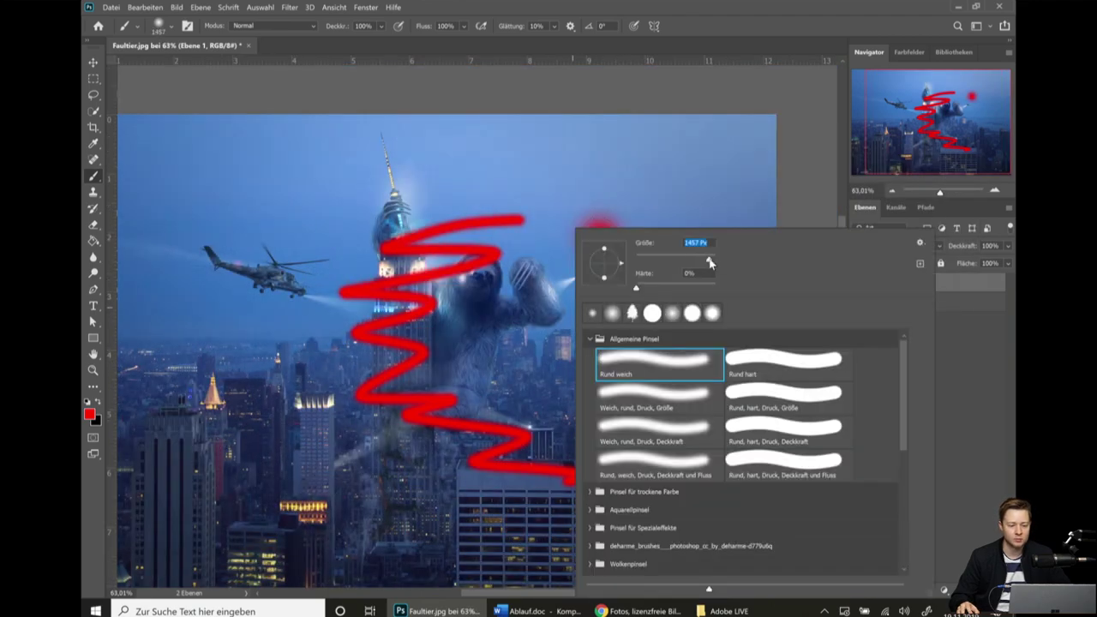
key("Return")
left_click(630, 384)
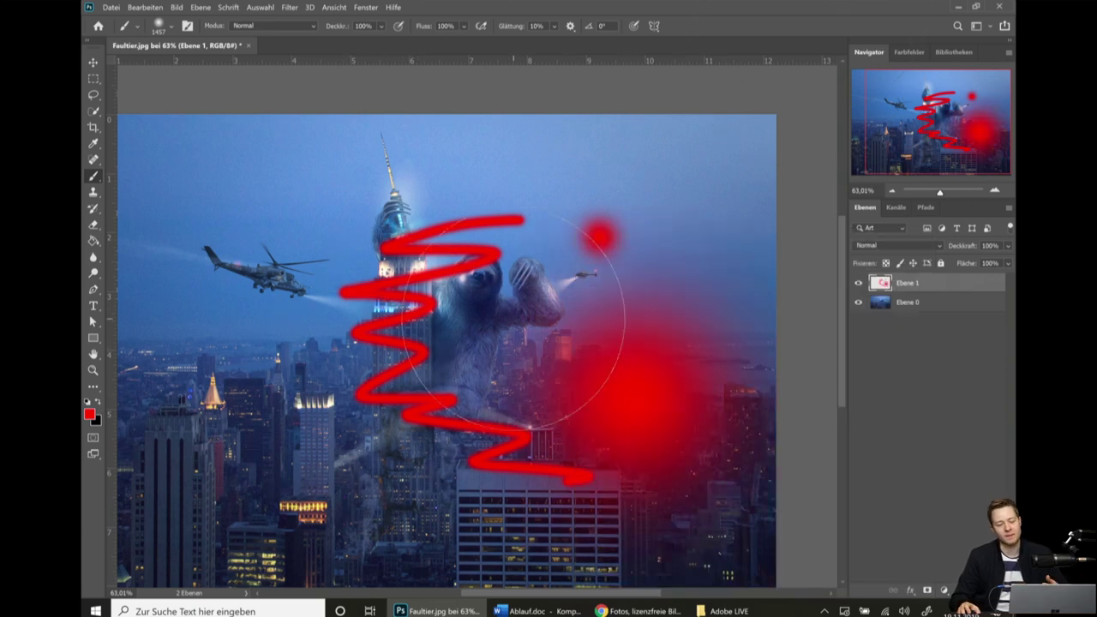
Make the brush fully hard at 180 px and paint a hard red dot in the upper-left sky.
right_click(600, 228)
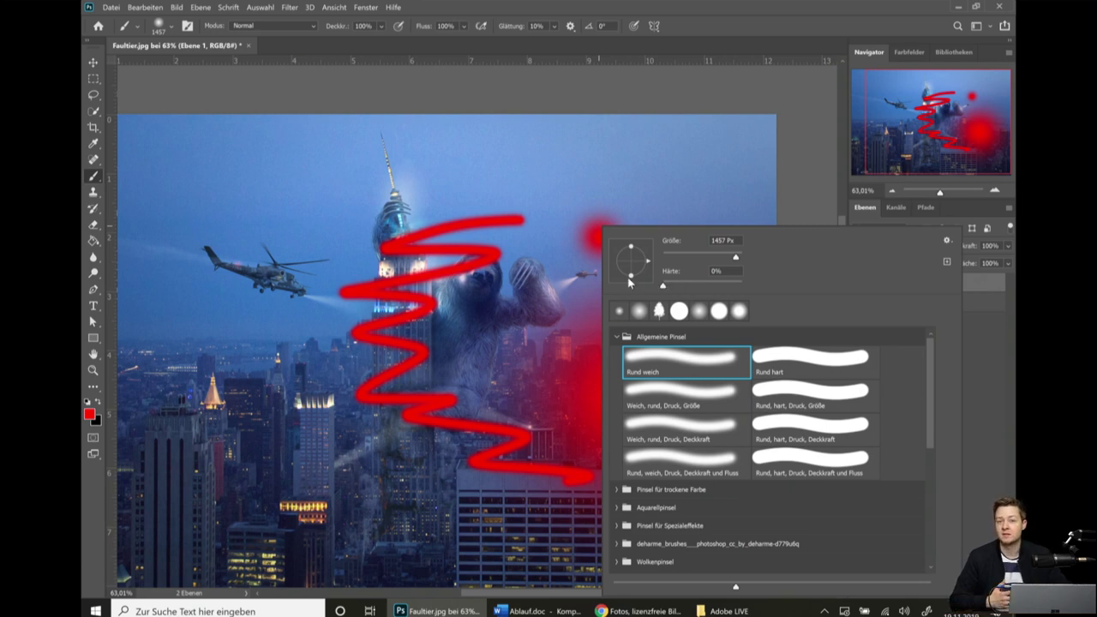
key("Escape")
scroll(497, 342, "up", 2)
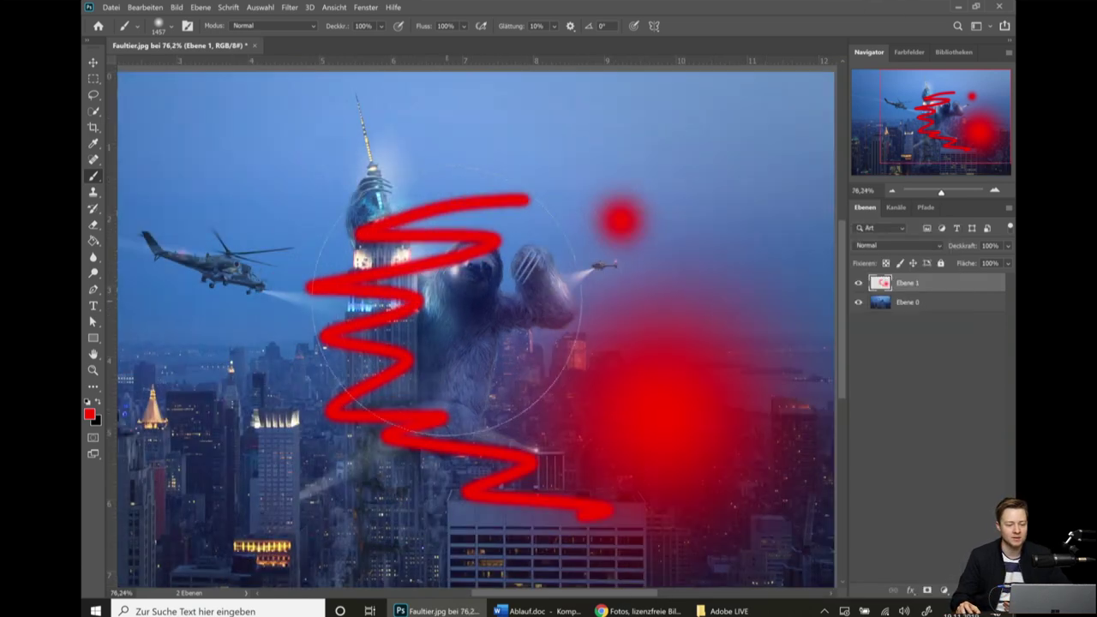
right_click(538, 229)
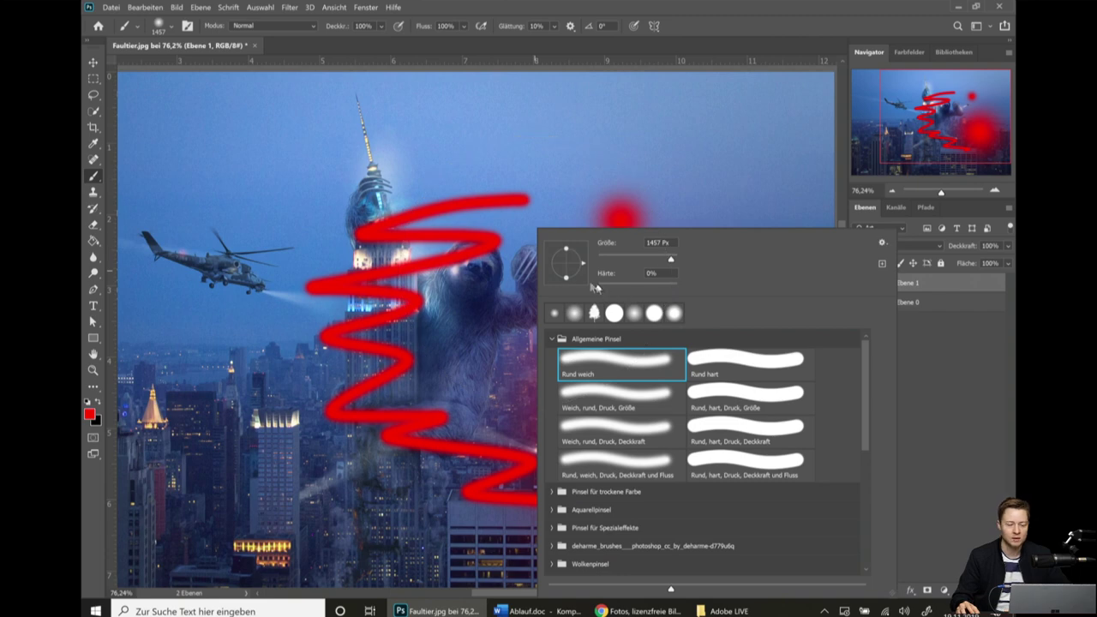
left_click_drag(599, 288, 792, 302)
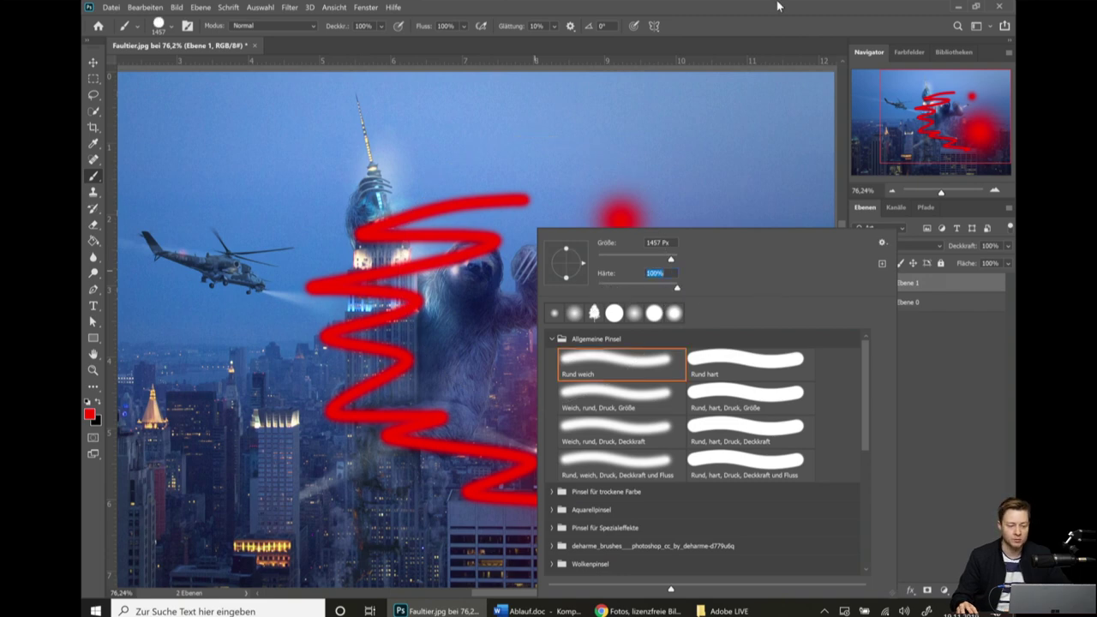
key("Escape")
scroll(477, 325, "down", 3)
right_click(391, 228)
left_click_drag(525, 258, 508, 258)
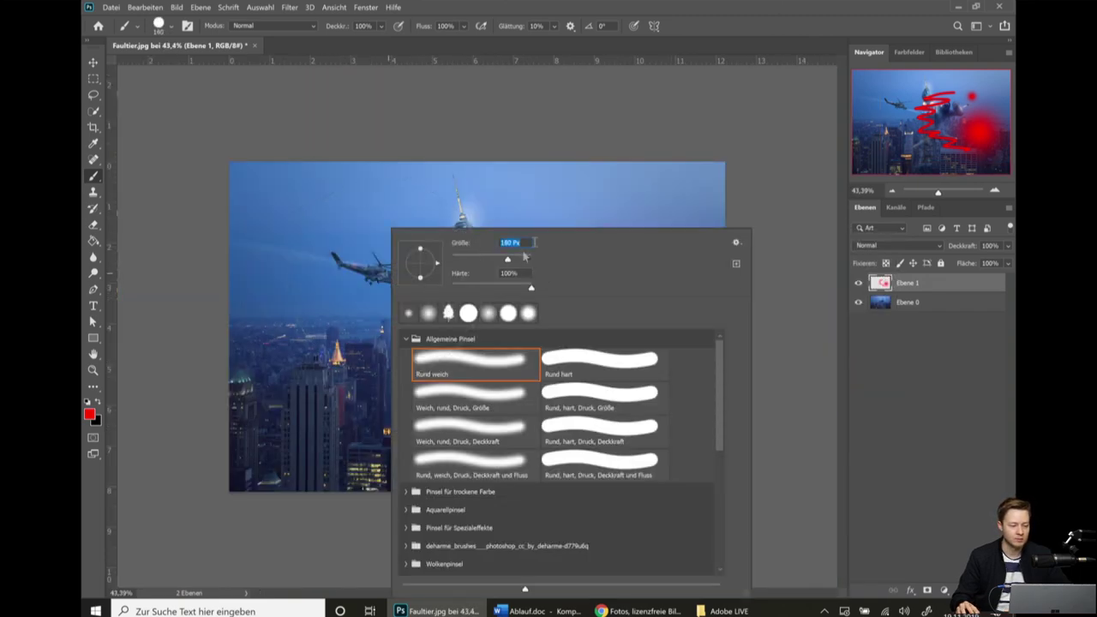
key("Escape")
left_click(360, 206)
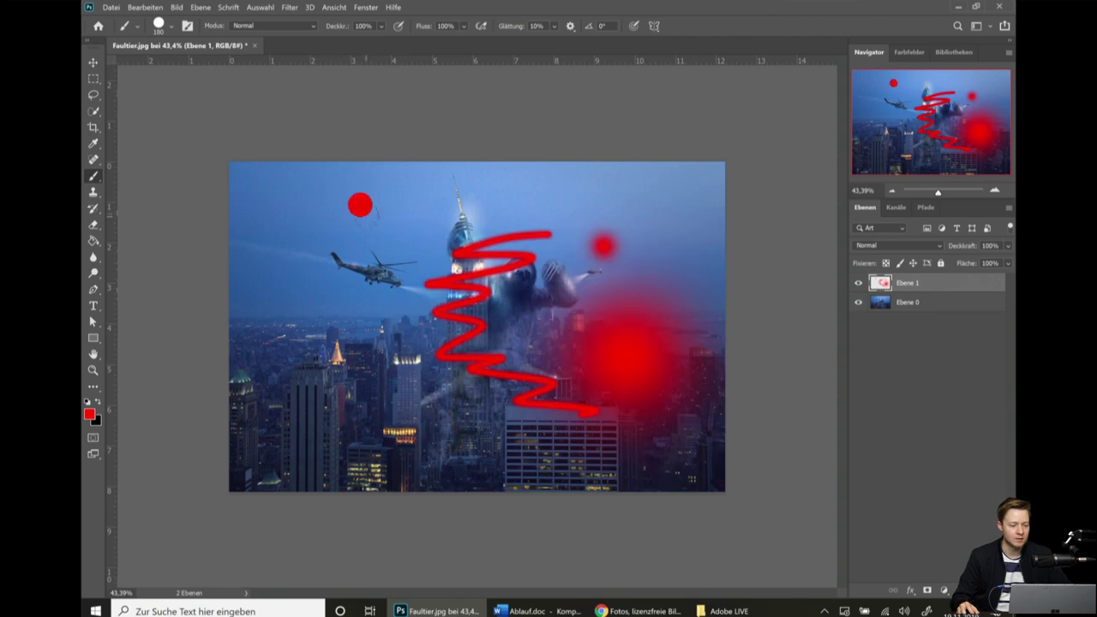
Paint a third red dot in the row of test dots.
scroll(404, 257, "up", 2)
scroll(403, 257, "up", 1)
right_click(367, 145)
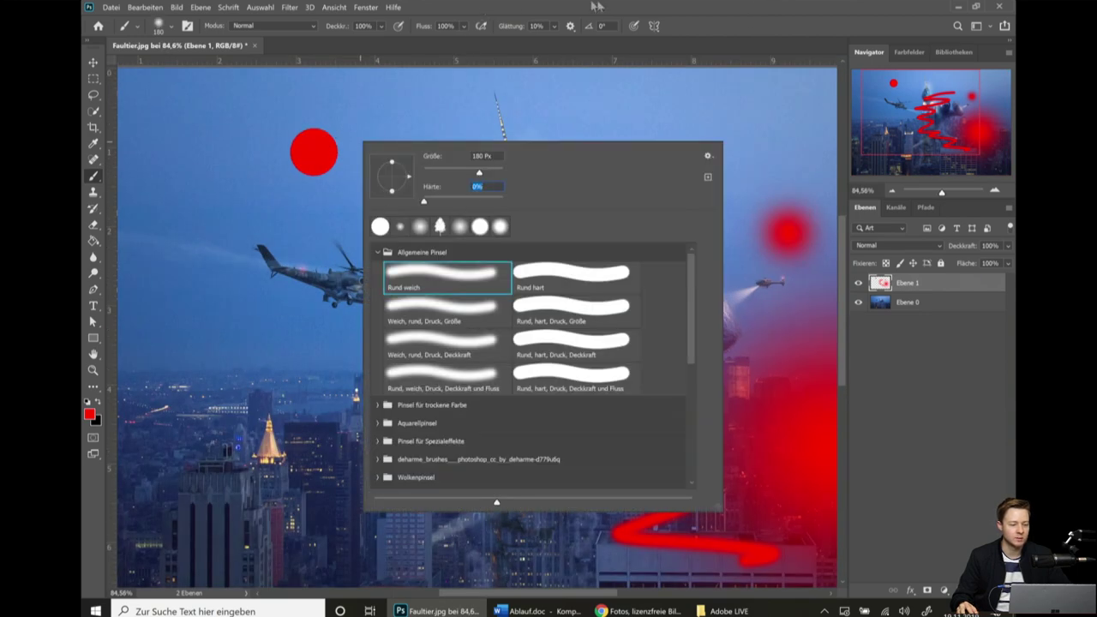
key("Escape")
scroll(347, 206, "up", 2)
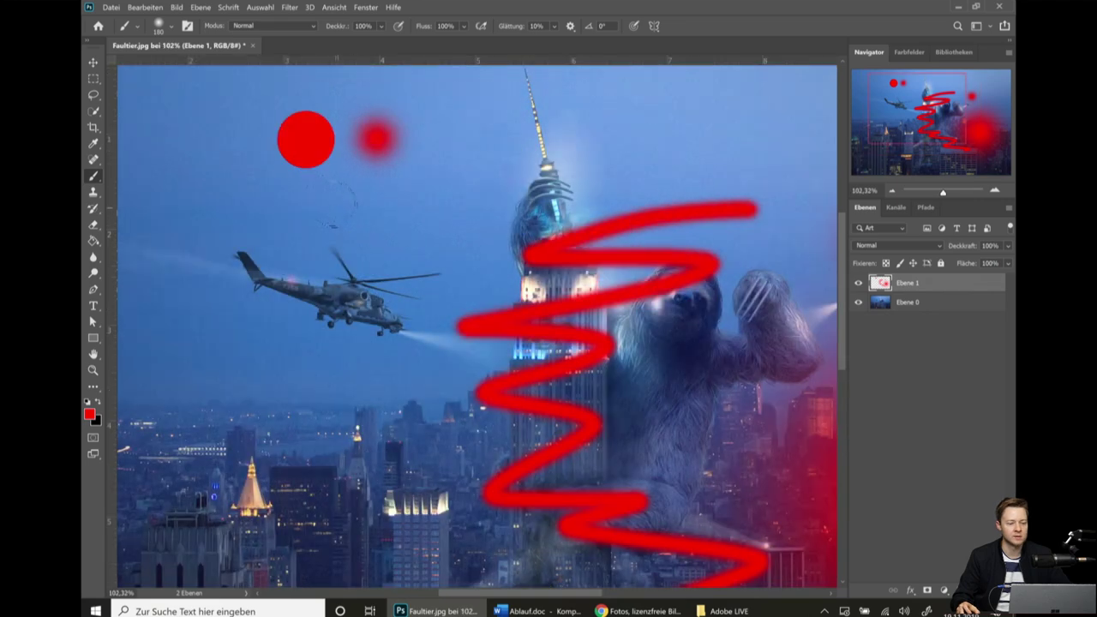
scroll(394, 133, "up", 2)
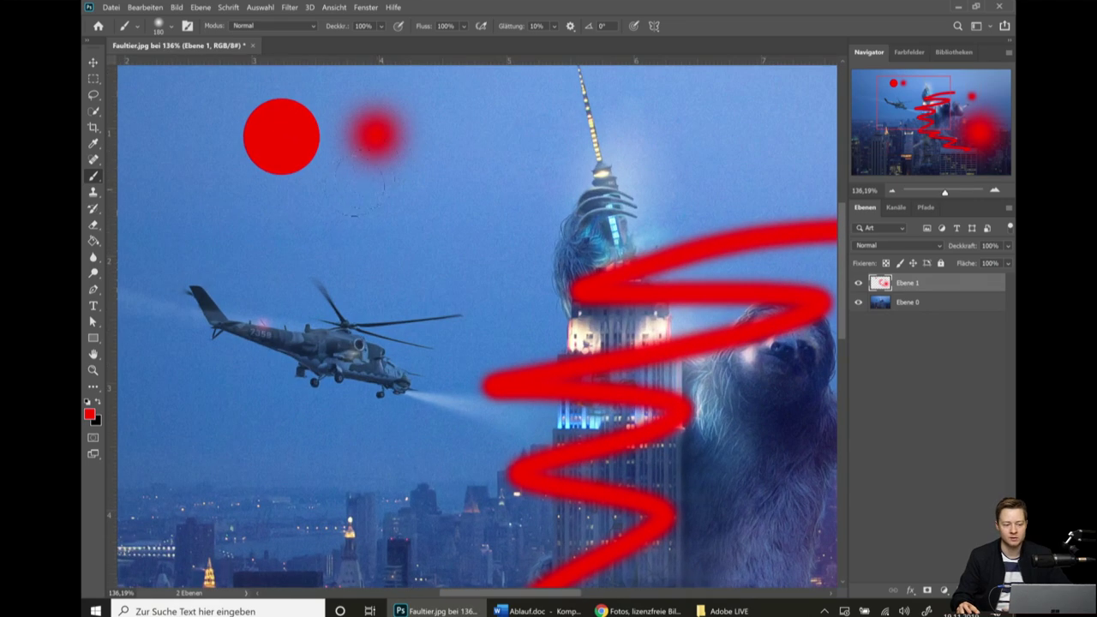
right_click(417, 207)
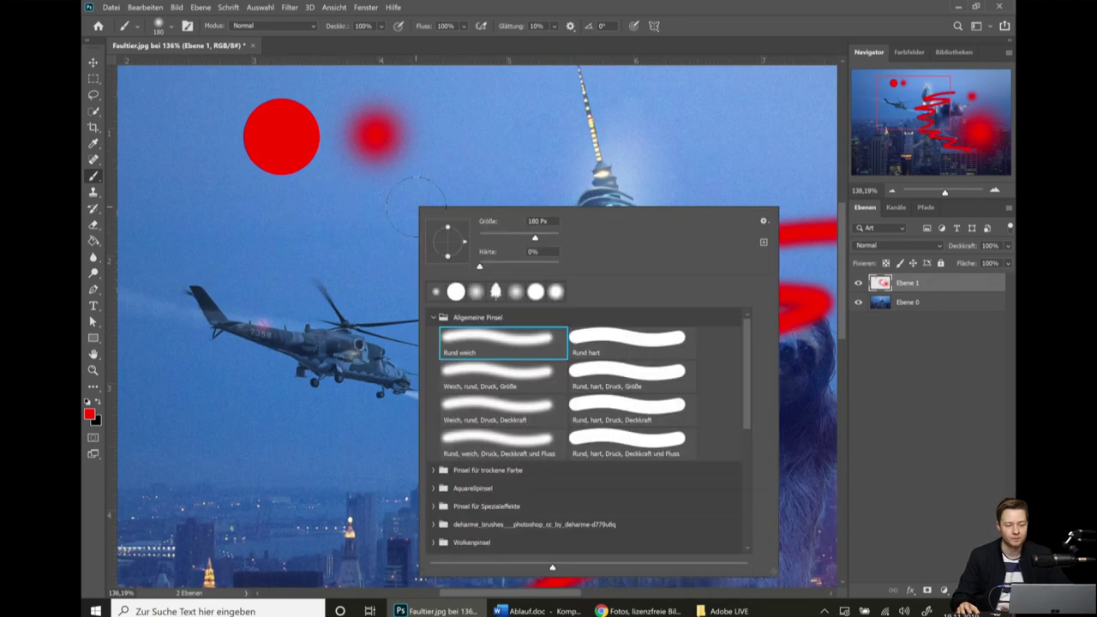
key("Return")
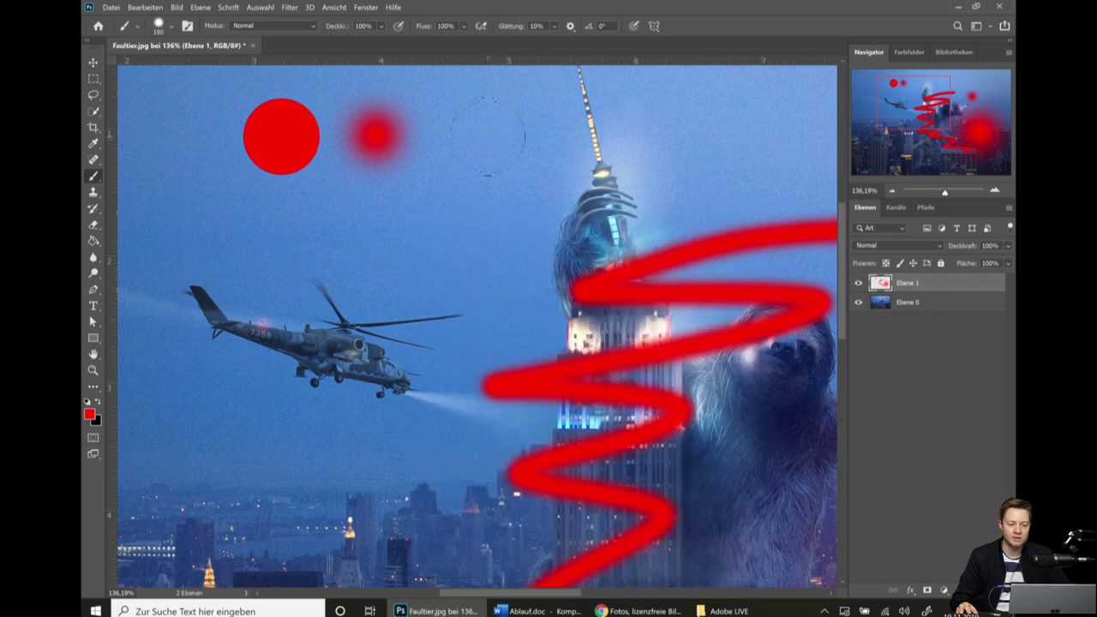
left_click(470, 144)
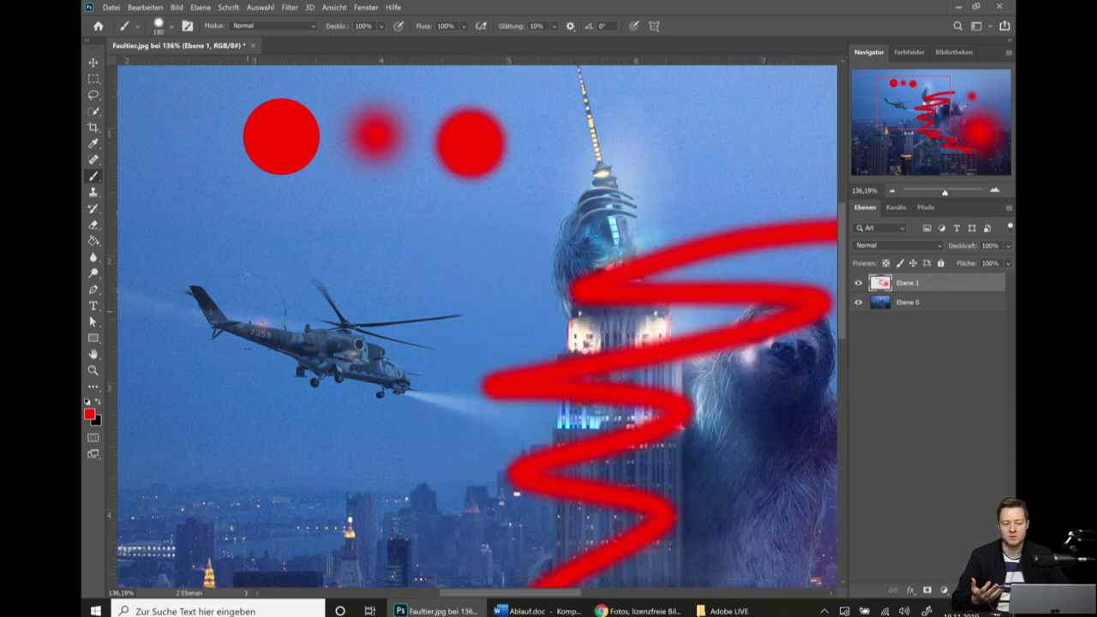
Delete layer Ebene 1 by dragging it to the trash in the Layers panel.
right_click(237, 229)
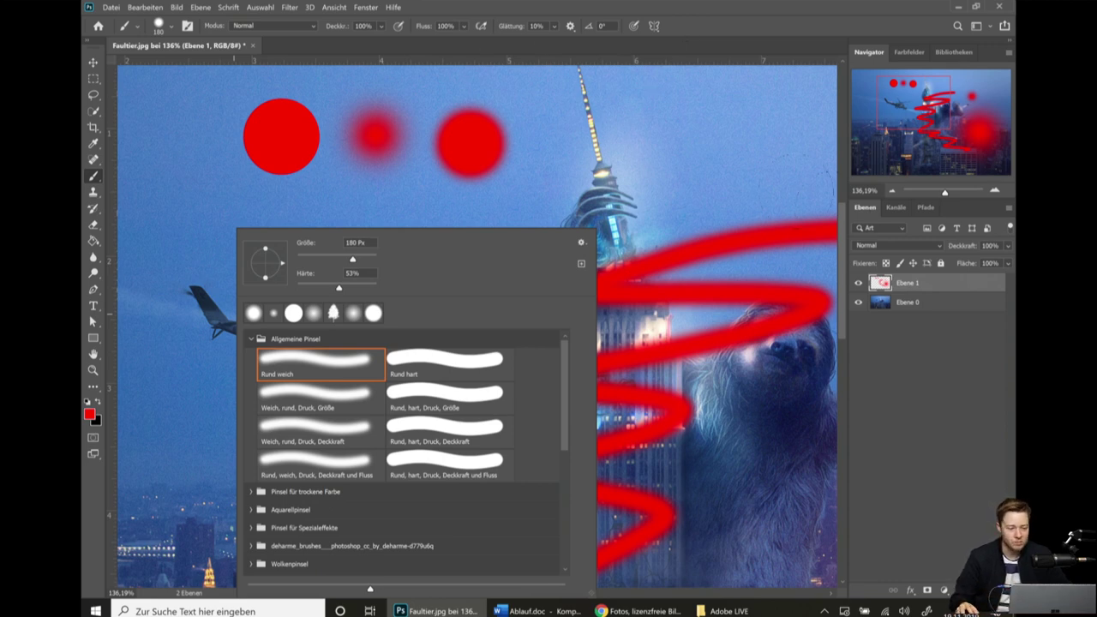
left_click(909, 284)
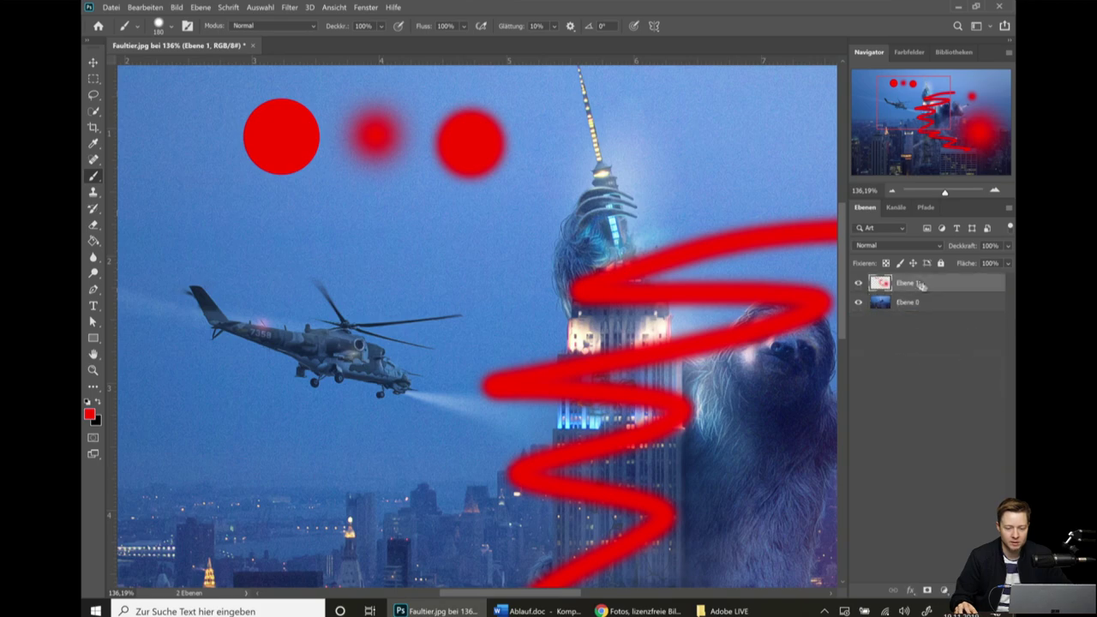
left_click_drag(922, 285, 993, 591)
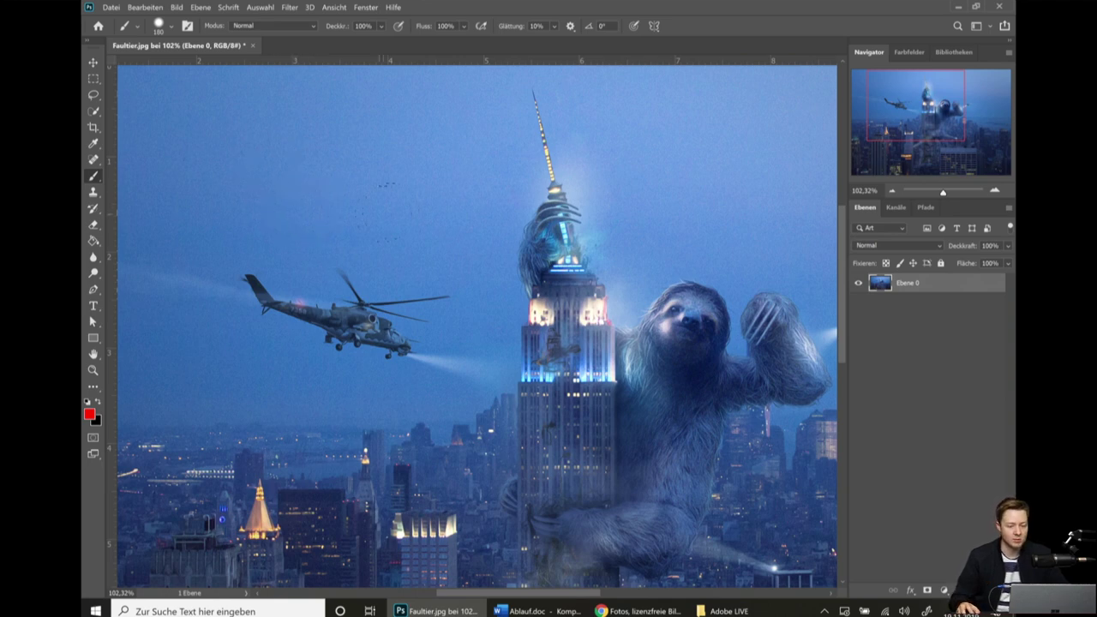
Create a new empty layer with Ctrl+Shift+Alt+N and paint a red dot above the helicopter.
key("ctrl+shift+alt+n")
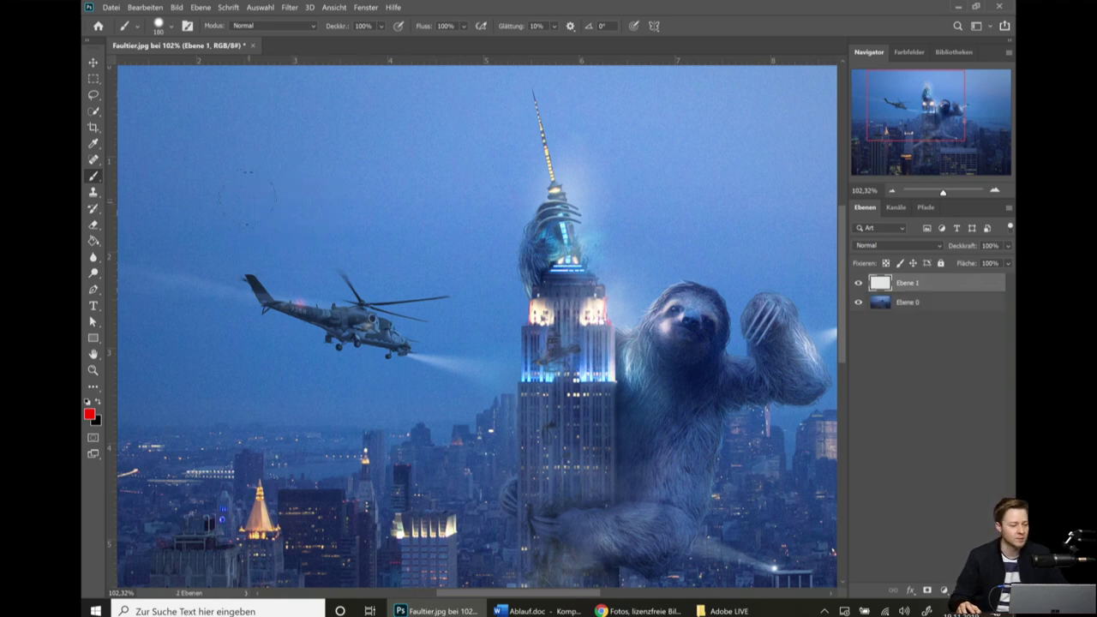
left_click(287, 169)
scroll(283, 170, "up", 1)
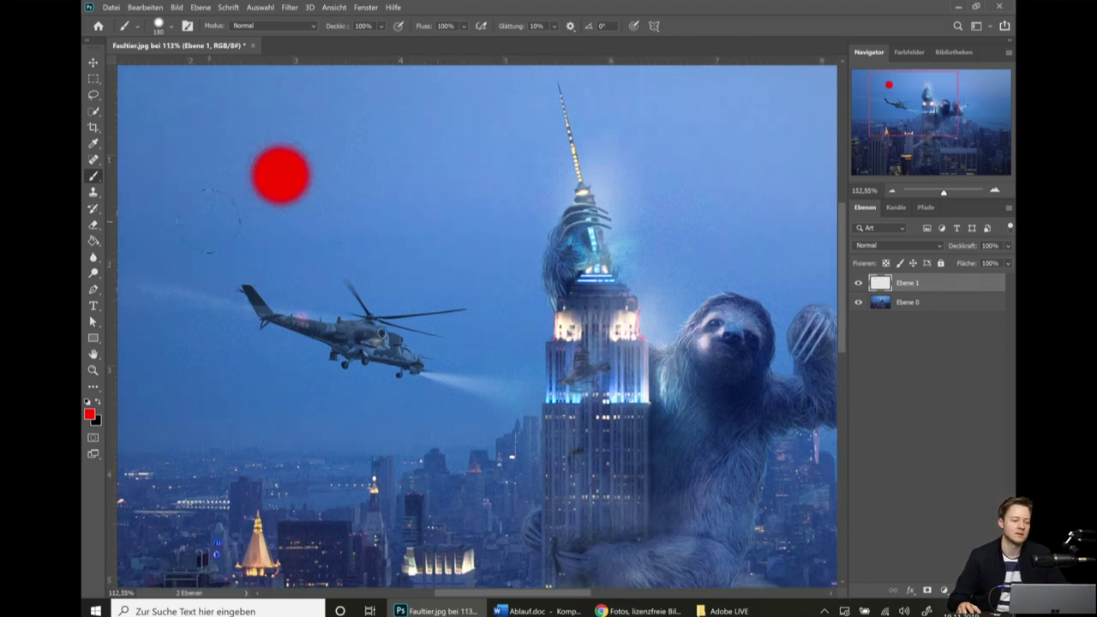
scroll(247, 158, "up", 2)
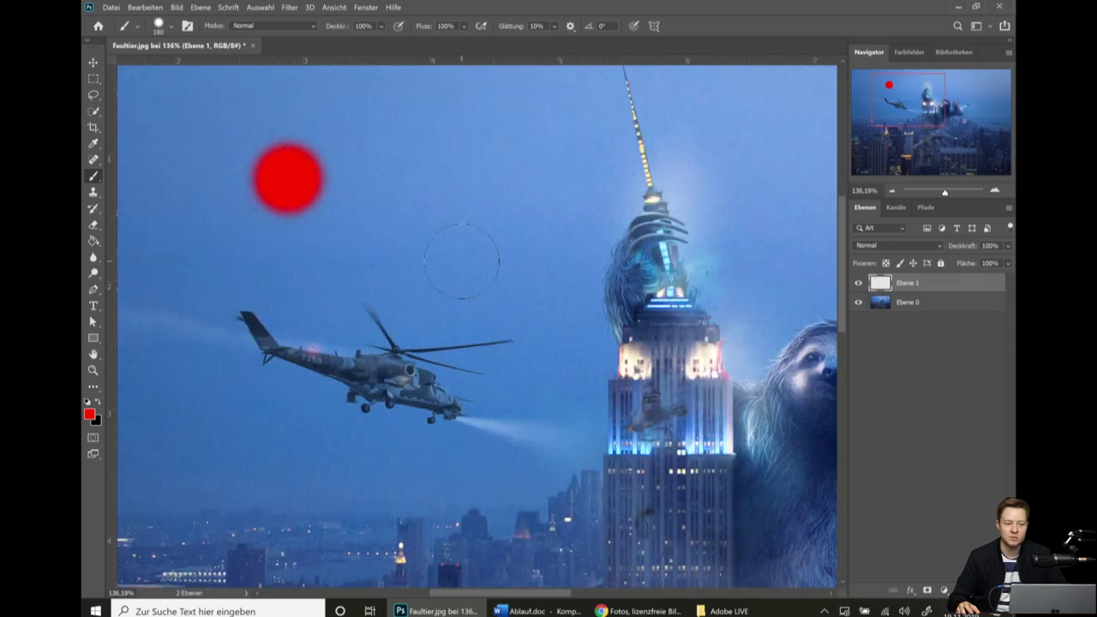
Briefly switch to the eyedropper, then return to the Brush and select the Deckkraft field.
left_click(362, 26)
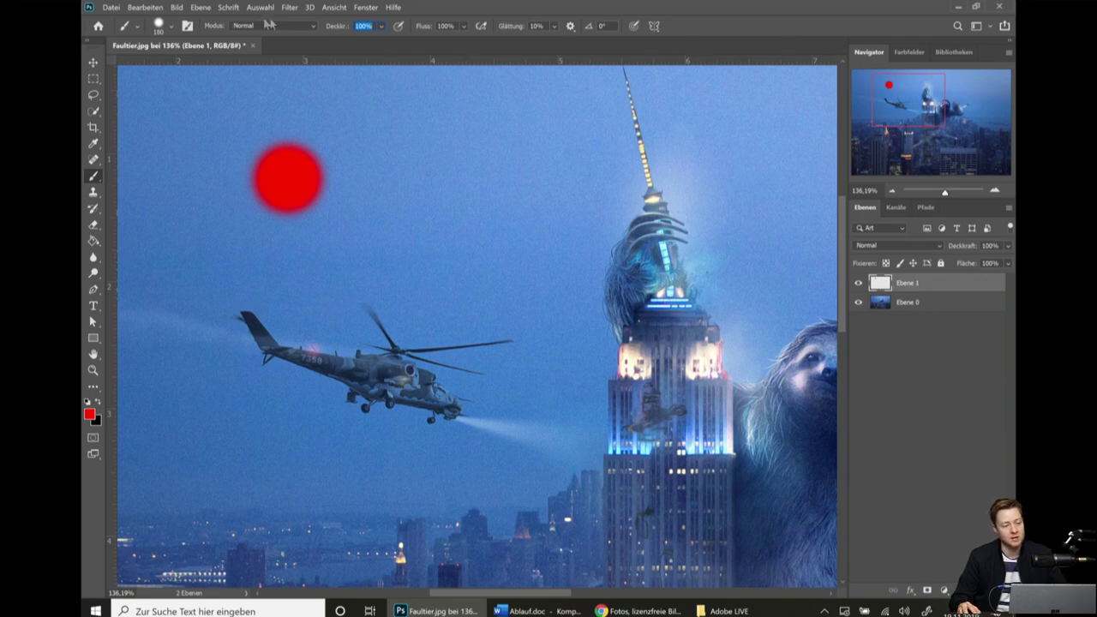
key("i")
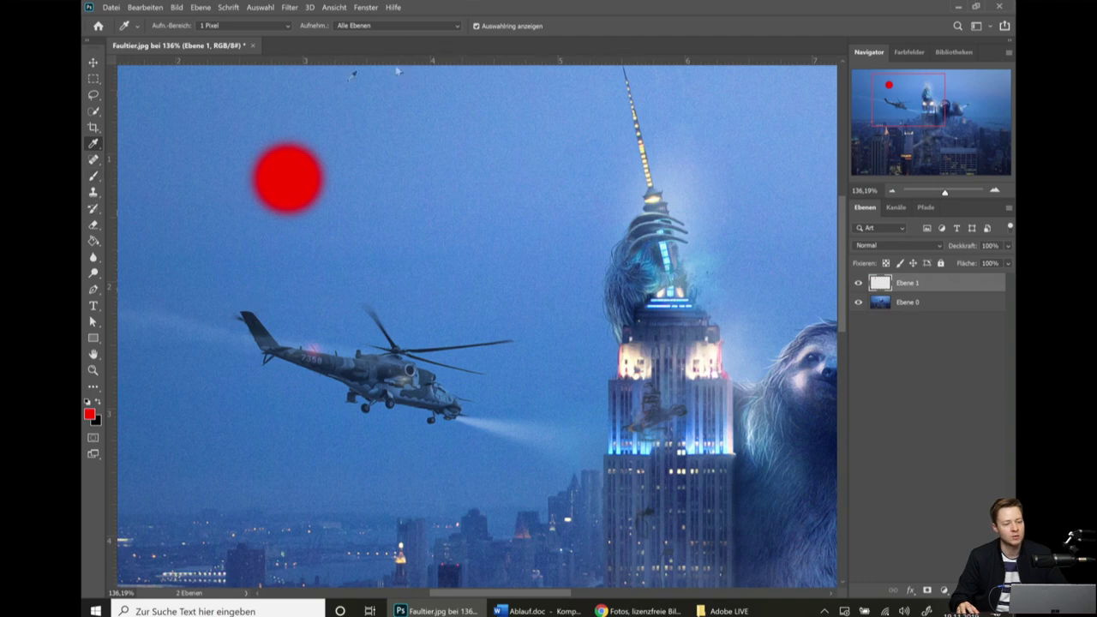
left_click(94, 176)
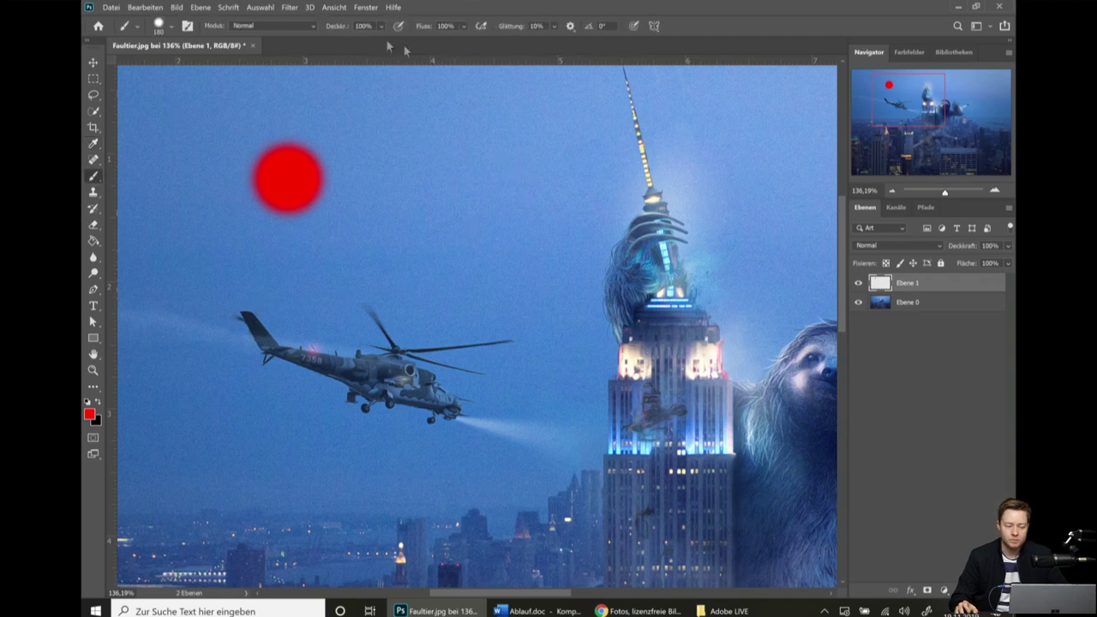
left_click(361, 26)
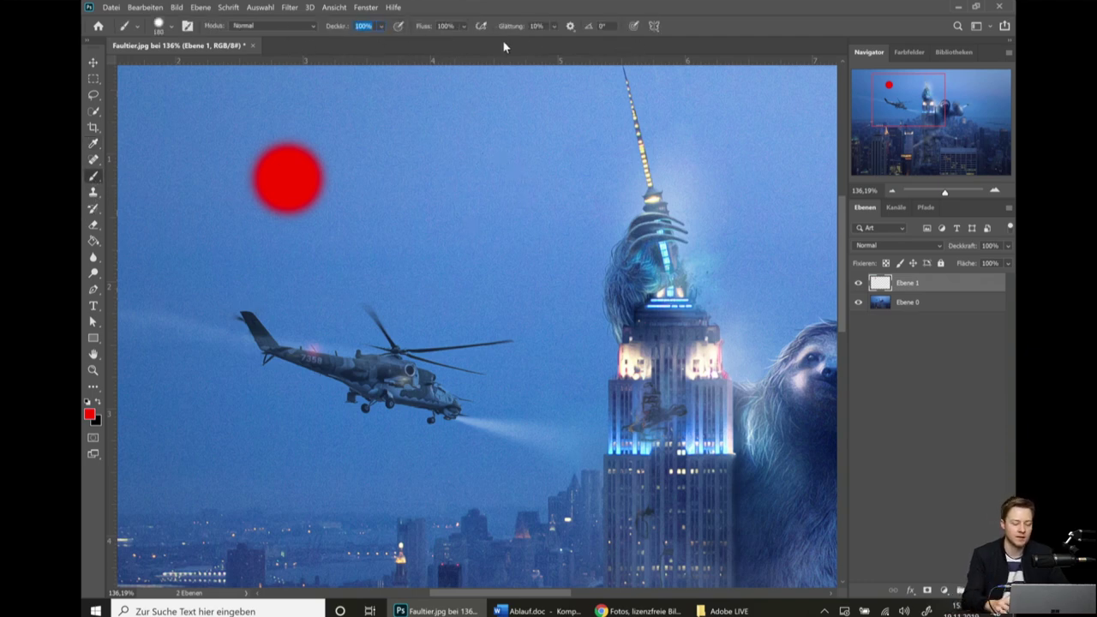
Set brush opacity to 50% and paint a half-transparent red dot beside the first.
type("50")
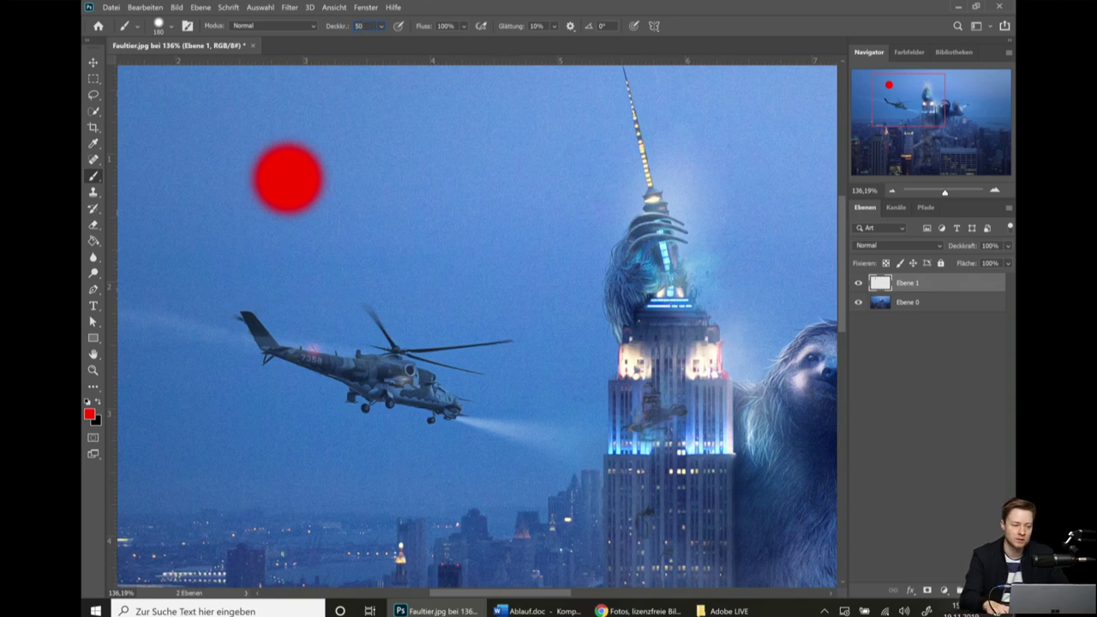
key("Return")
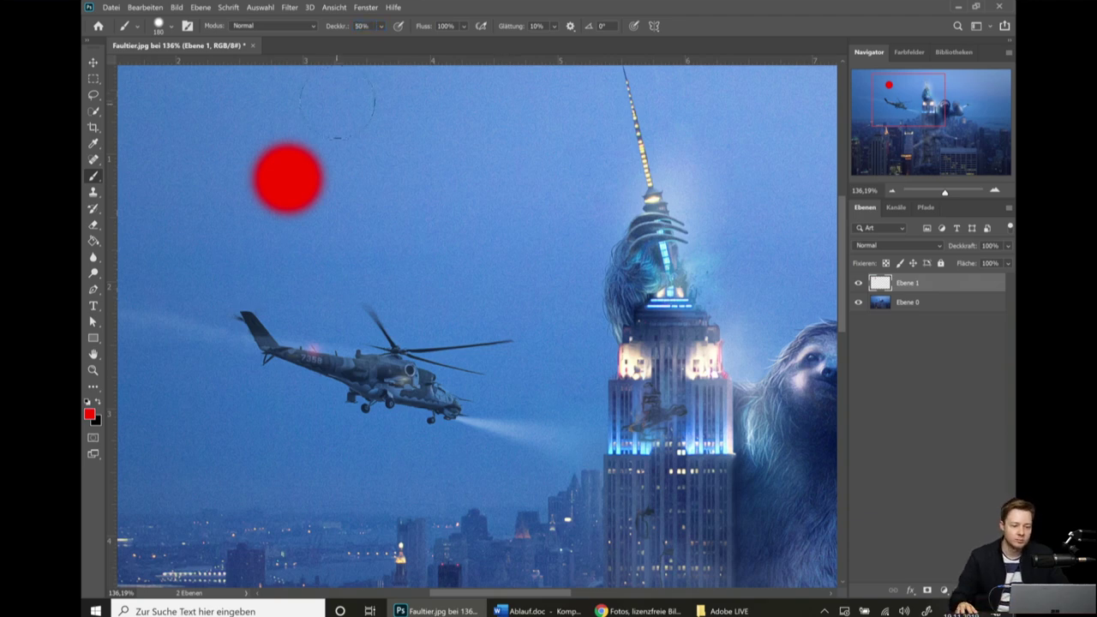
left_click(384, 180)
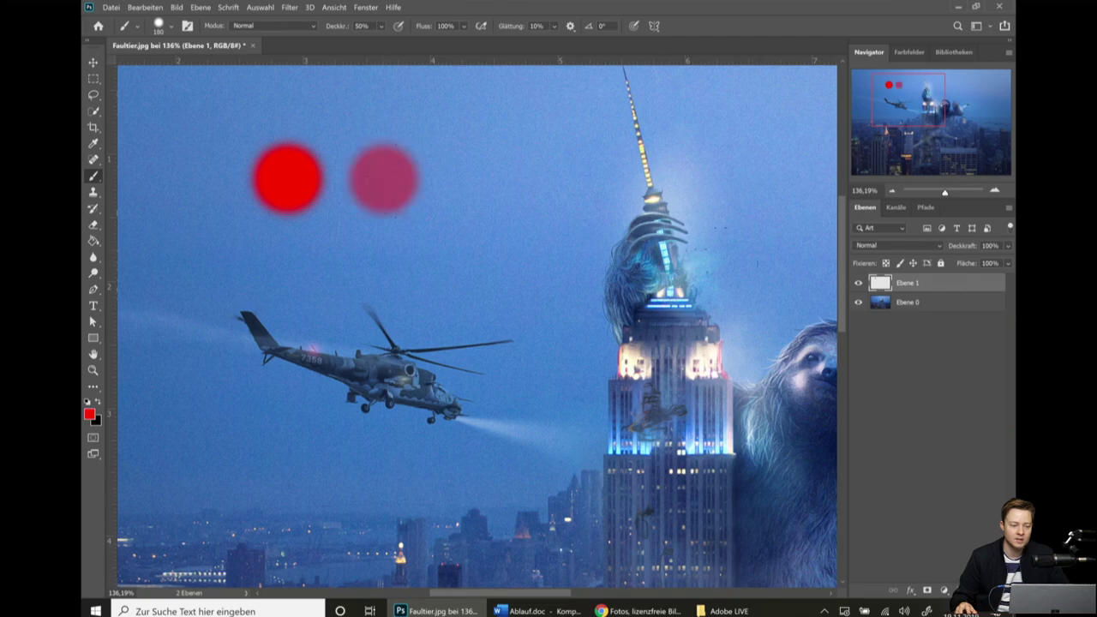
scroll(399, 182, "up", 3)
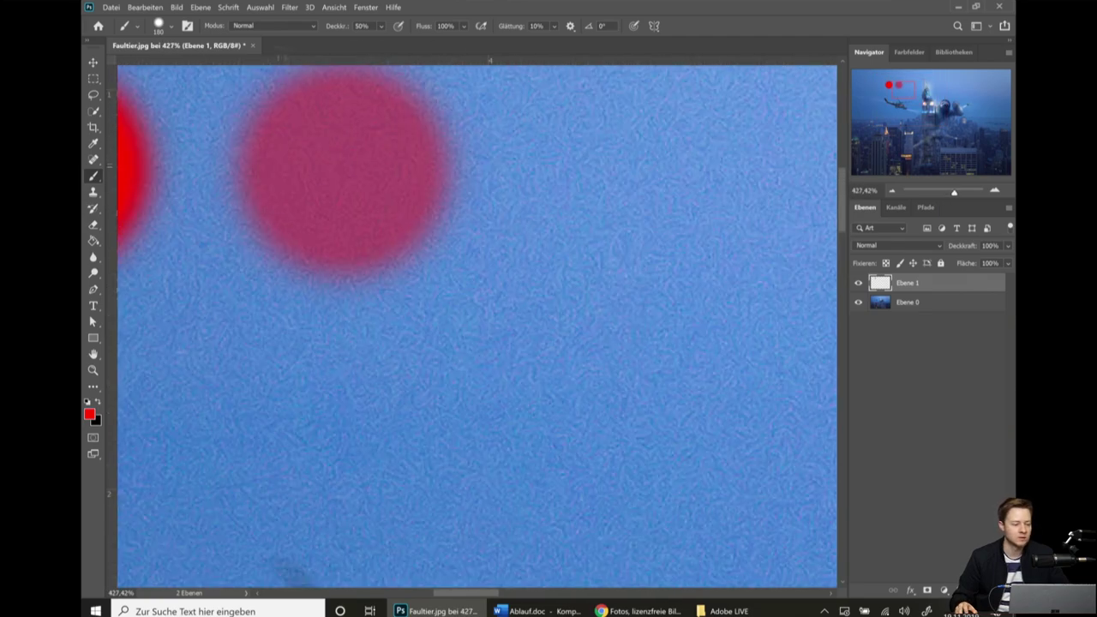
scroll(276, 283, "down", 2)
scroll(276, 276, "down", 1)
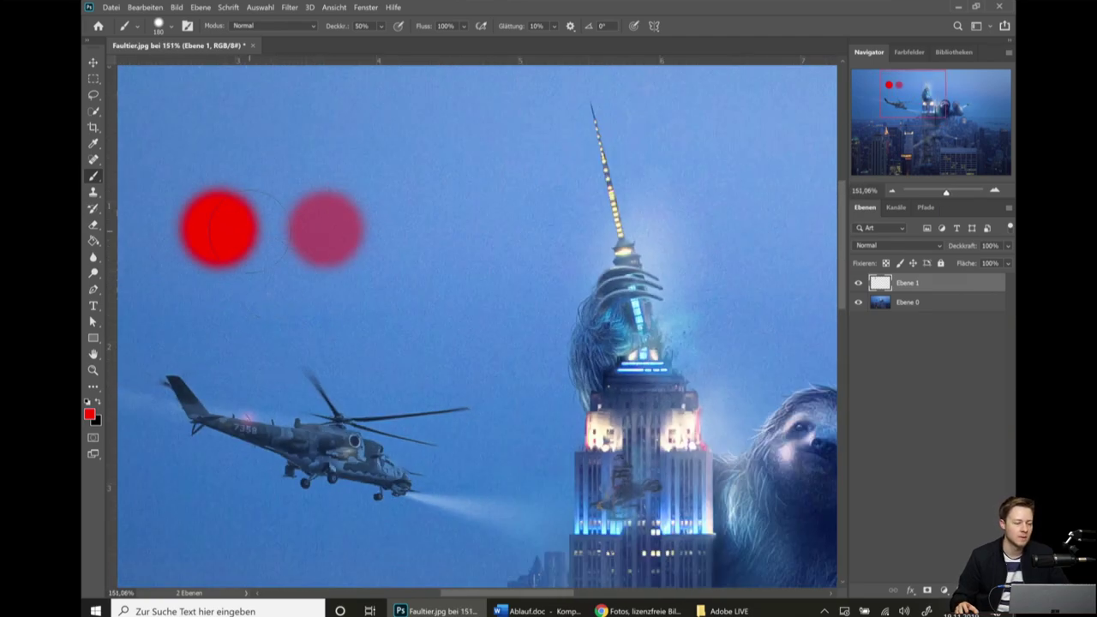
scroll(319, 497, "up", 1)
scroll(319, 497, "up", 1)
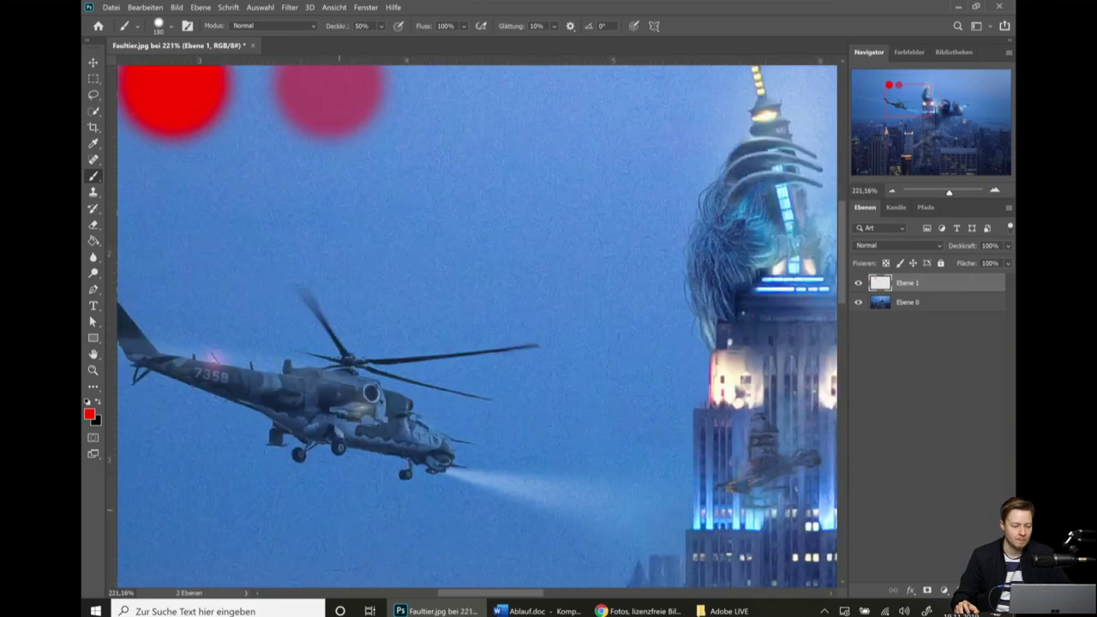
Dab a 50% red dot on the helicopter cockpit and zoom in and out to inspect.
left_click(343, 355)
scroll(342, 355, "up", 2)
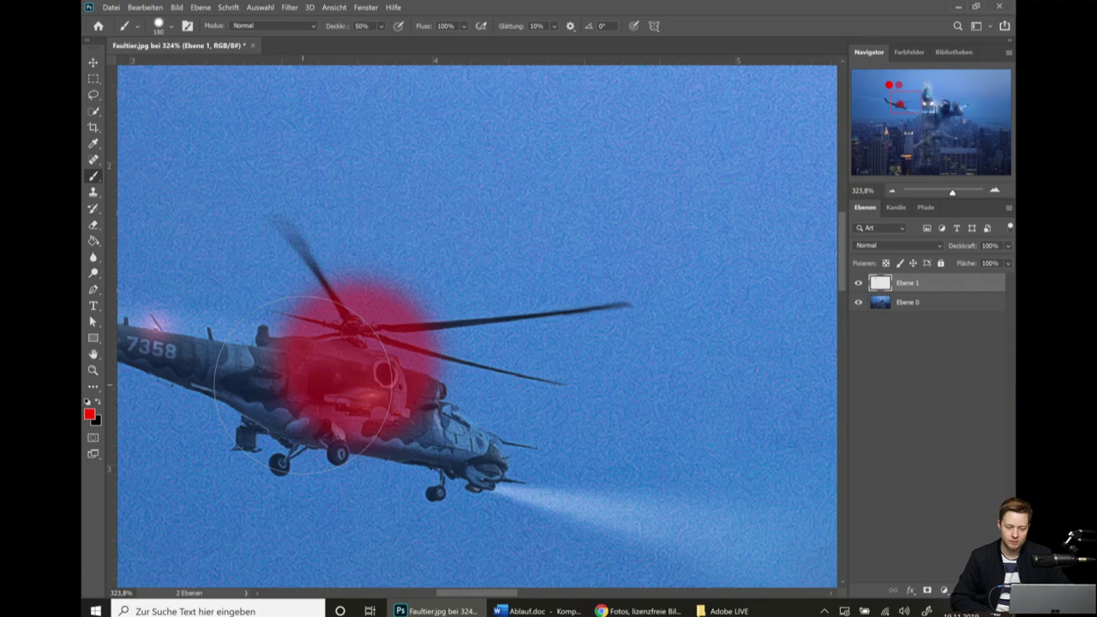
scroll(385, 360, "down", 3)
scroll(470, 334, "down", 3)
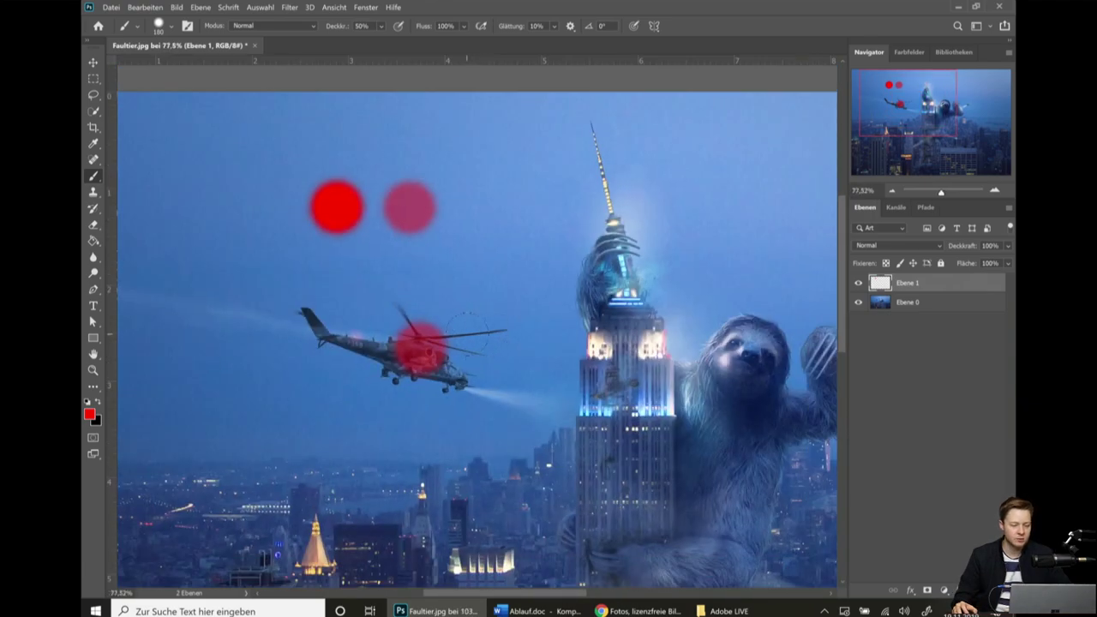
scroll(468, 334, "down", 2)
scroll(429, 257, "down", 1)
scroll(386, 181, "up", 2)
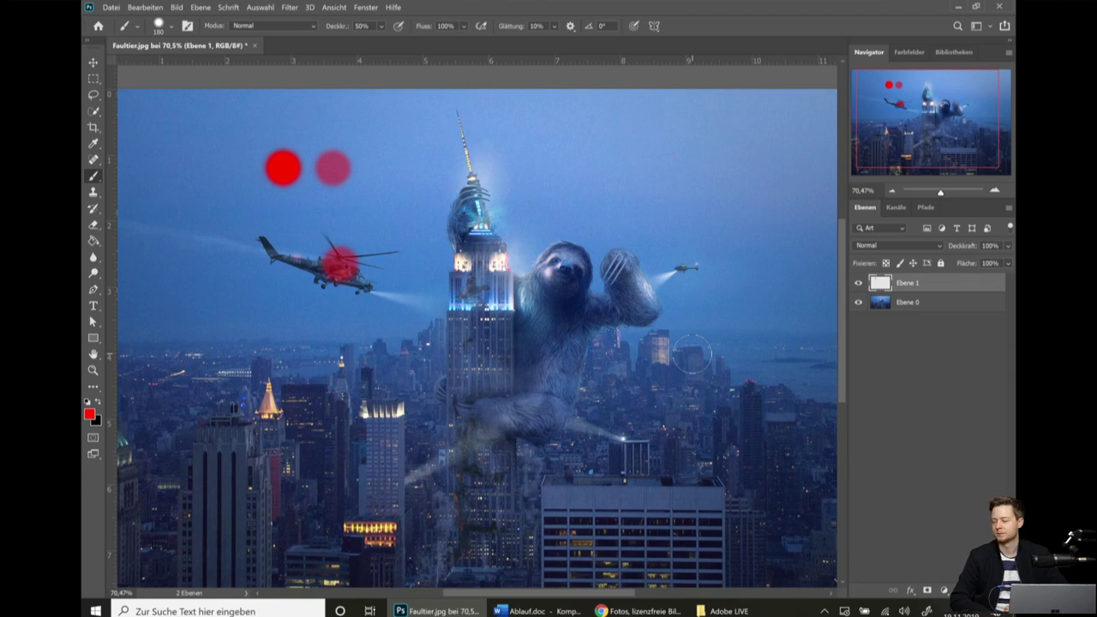
scroll(292, 184, "up", 1)
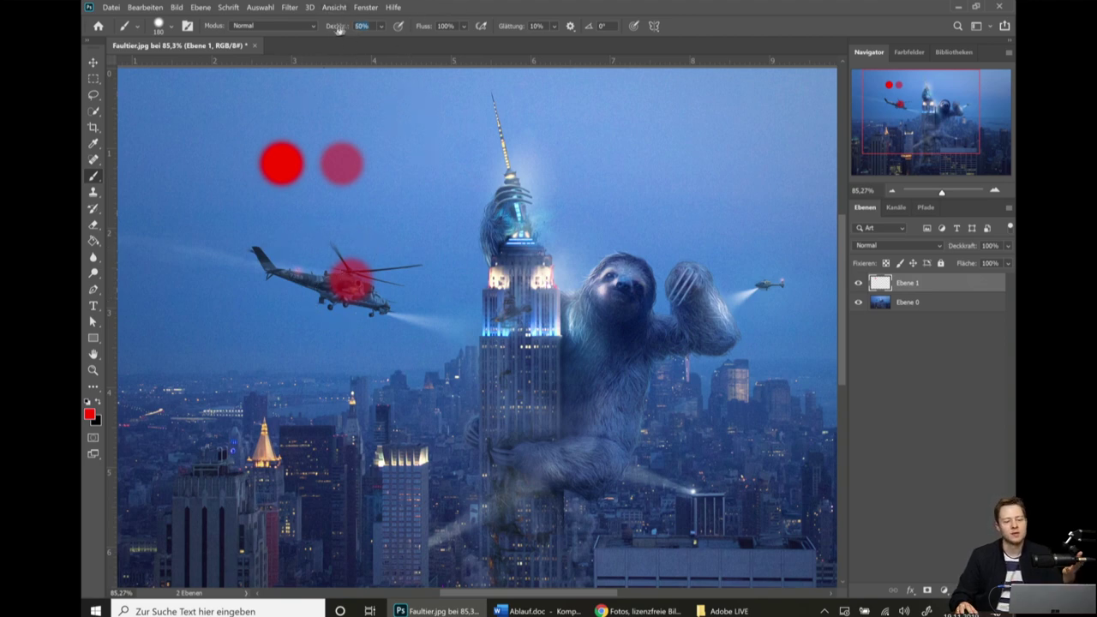
Scrub the Deckkraft field to set the brush opacity to 10%.
left_click_drag(336, 31, 382, 30)
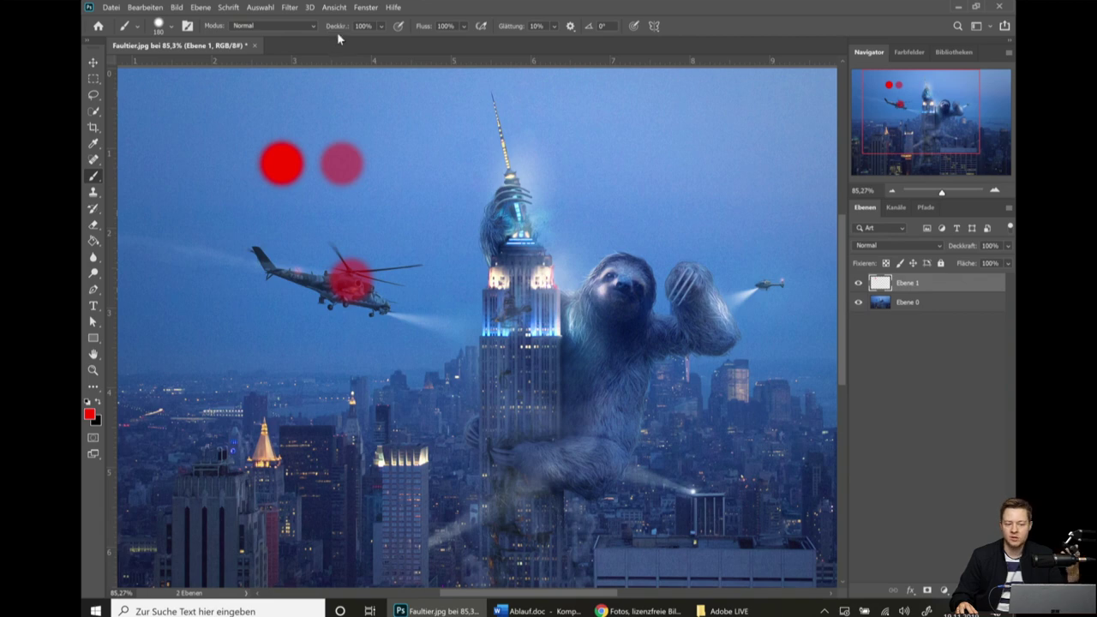
mouse_move(336, 30)
left_mouse_down()
mouse_move(315, 33)
mouse_move(346, 31)
left_mouse_up()
left_click(315, 26)
key("Escape")
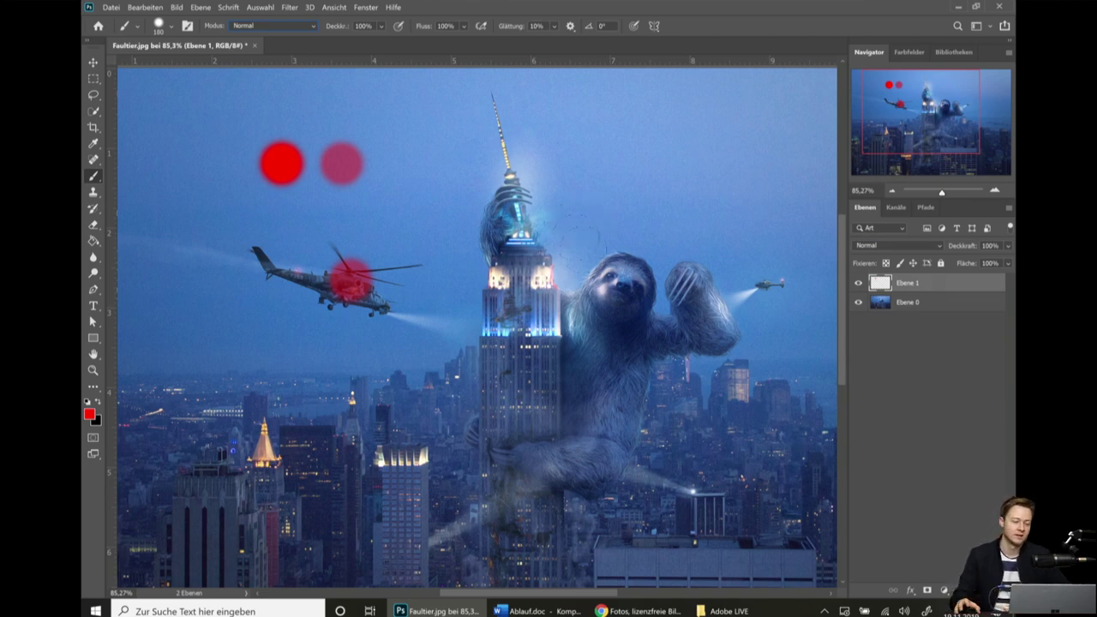
Drag the layer with the earlier red dots to the trash to clear them.
mouse_move(940, 289)
left_mouse_down()
mouse_move(953, 322)
mouse_move(957, 591)
left_mouse_up()
scroll(540, 267, "down", 3)
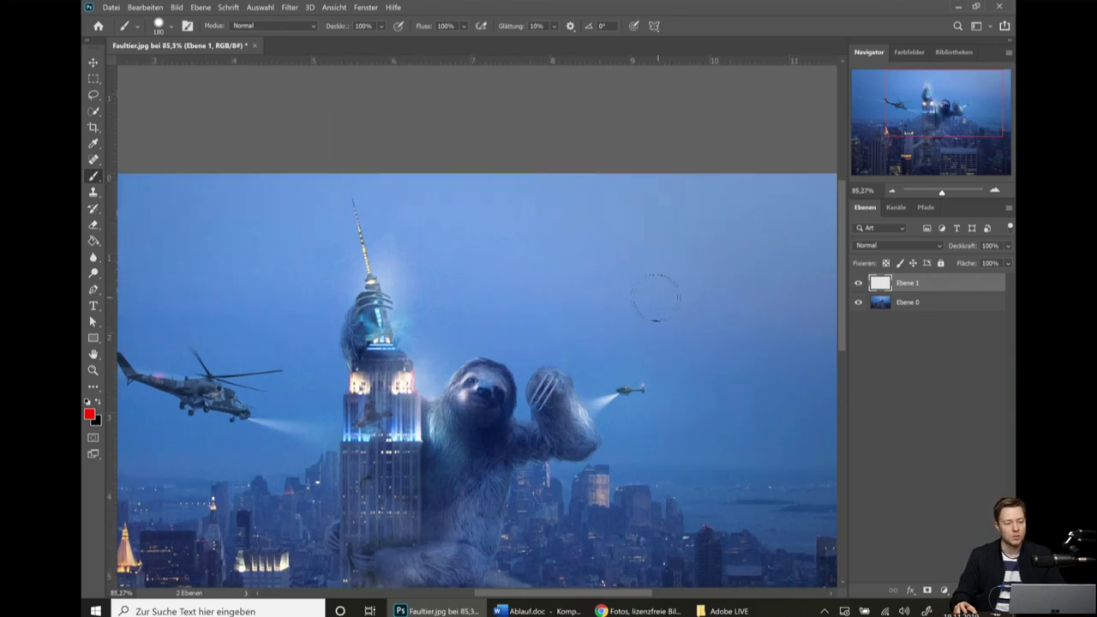
scroll(630, 347, "up", 3)
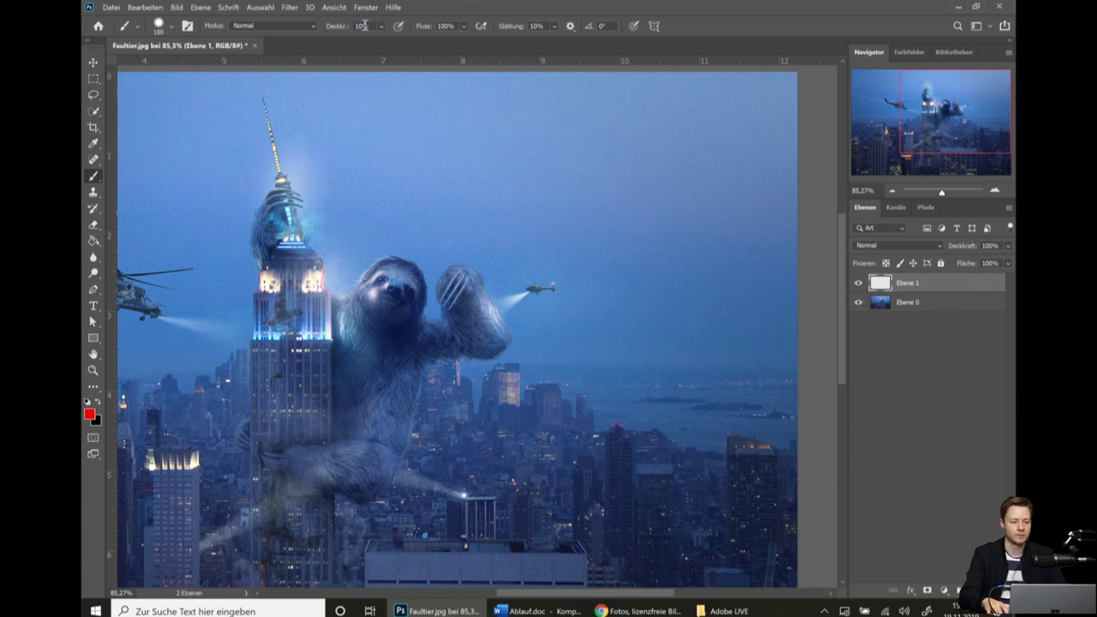
scroll(483, 165, "up", 3)
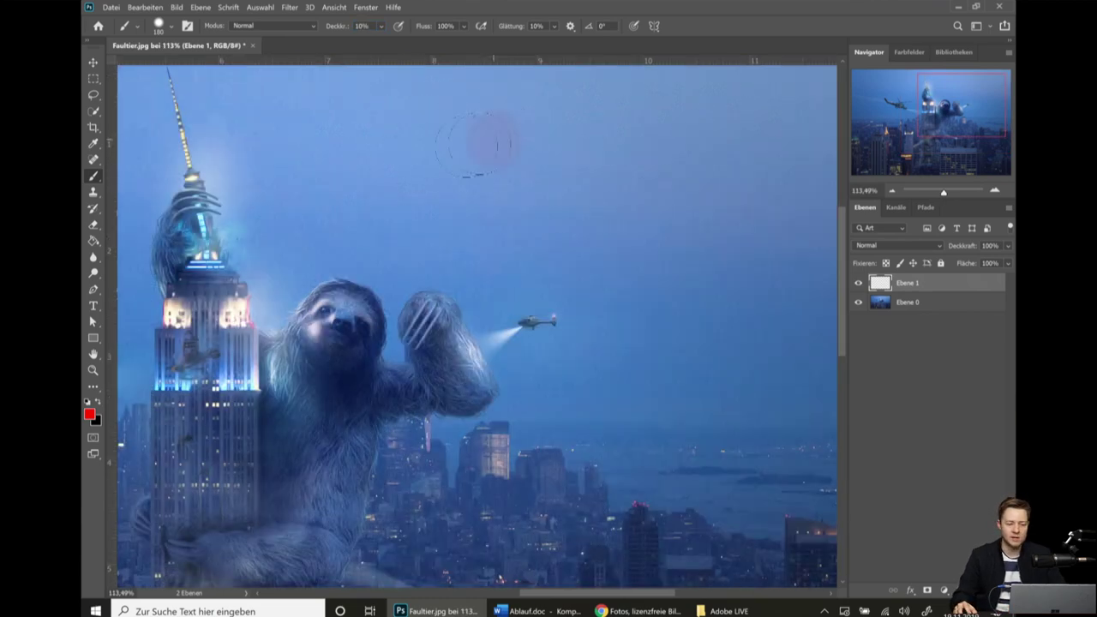
Paint a faint 10% pink stroke in the sky, then go over it to build a red band.
mouse_move(476, 144)
left_mouse_down()
mouse_move(485, 156)
mouse_move(448, 187)
mouse_move(429, 195)
mouse_move(407, 182)
left_mouse_up()
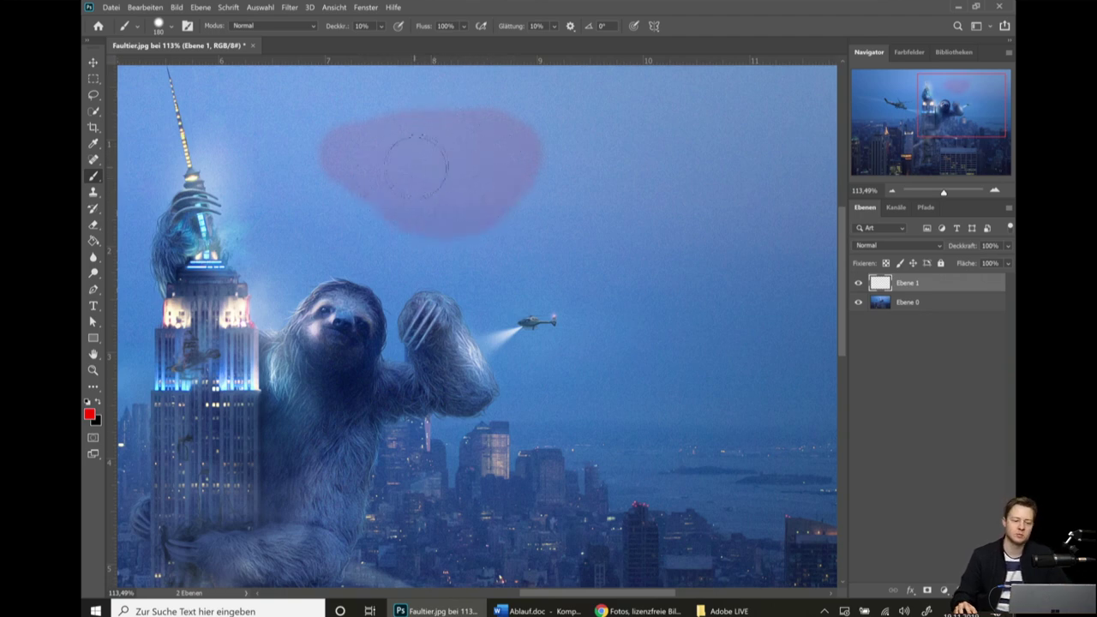
mouse_move(415, 165)
left_mouse_down()
mouse_move(518, 144)
mouse_move(369, 147)
mouse_move(514, 138)
mouse_move(403, 155)
mouse_move(463, 147)
left_mouse_up()
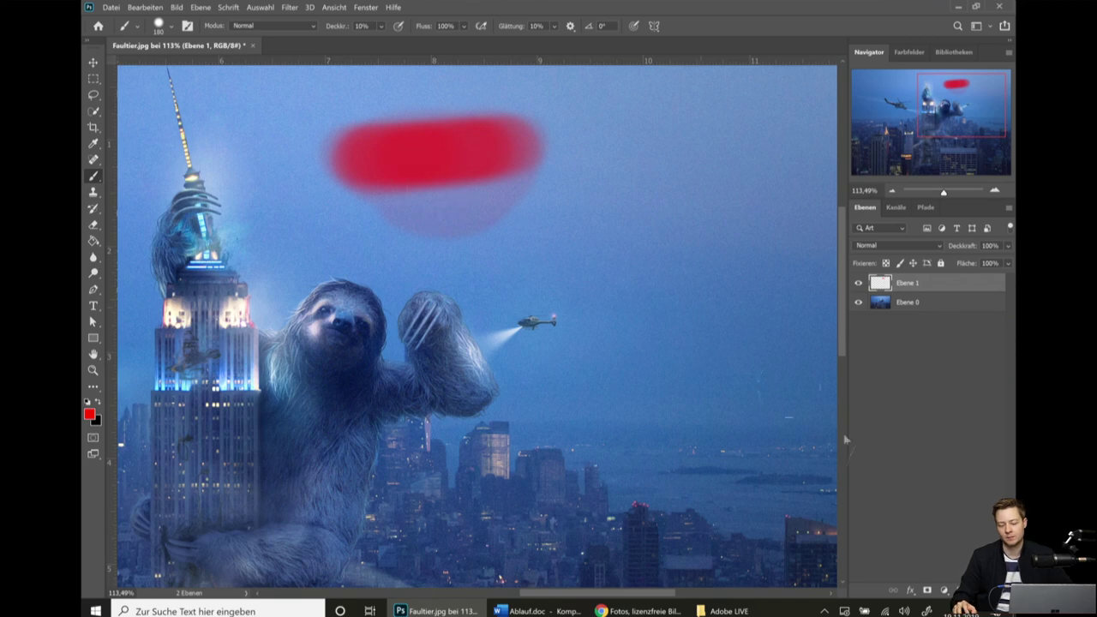
Set the brush flow (Fluss) to 10% and opacity (Deckkr.) to 100%.
left_click(445, 26)
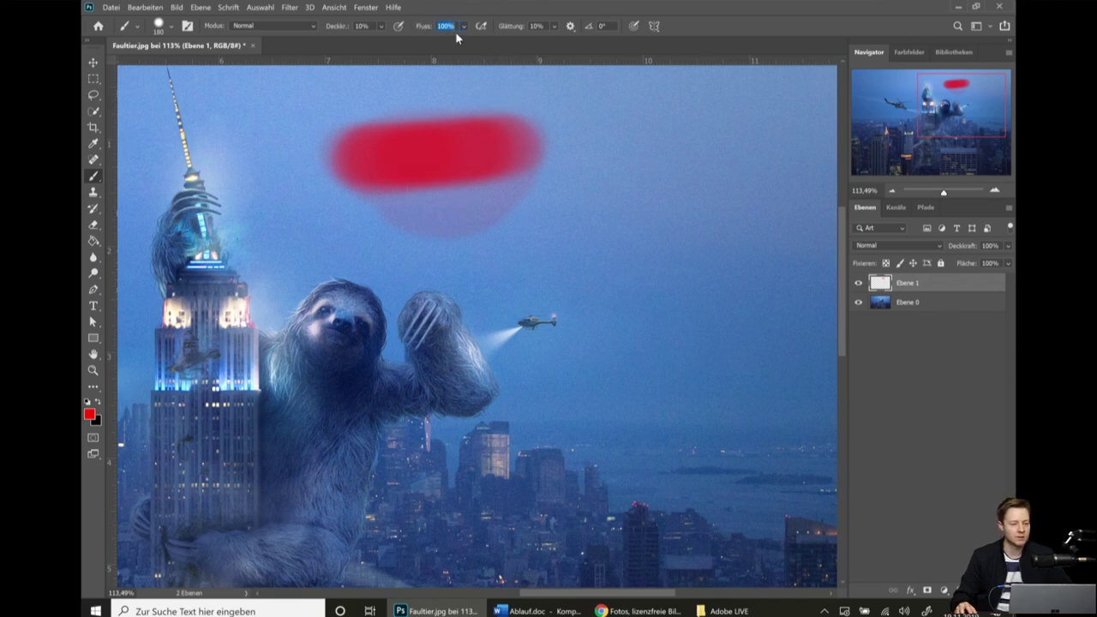
type("10")
key("Return")
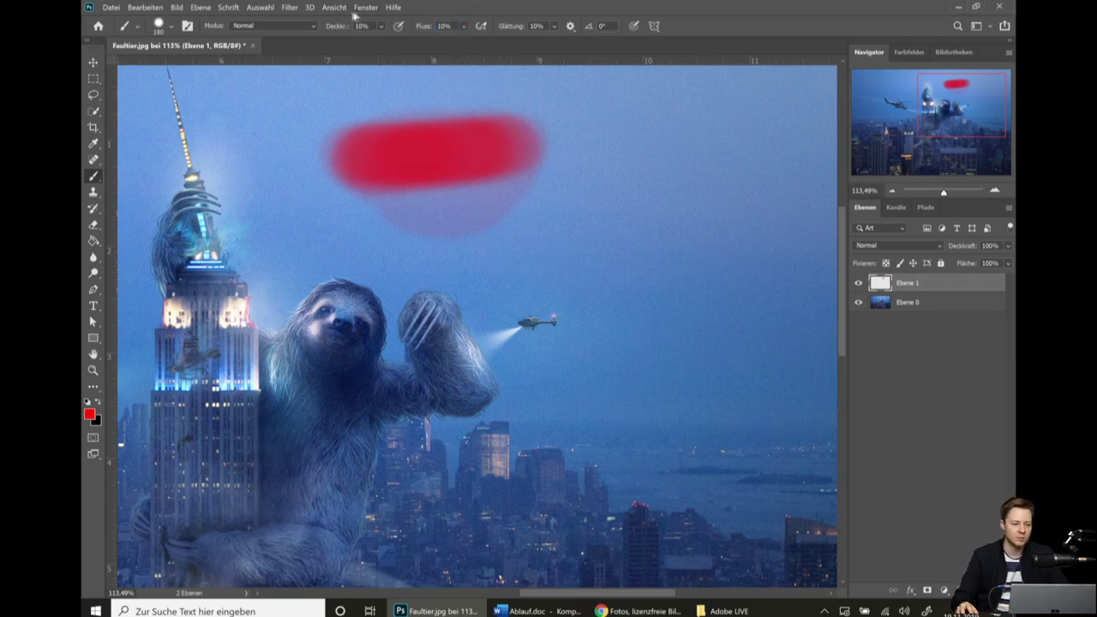
left_click(360, 25)
type("1")
key("Return")
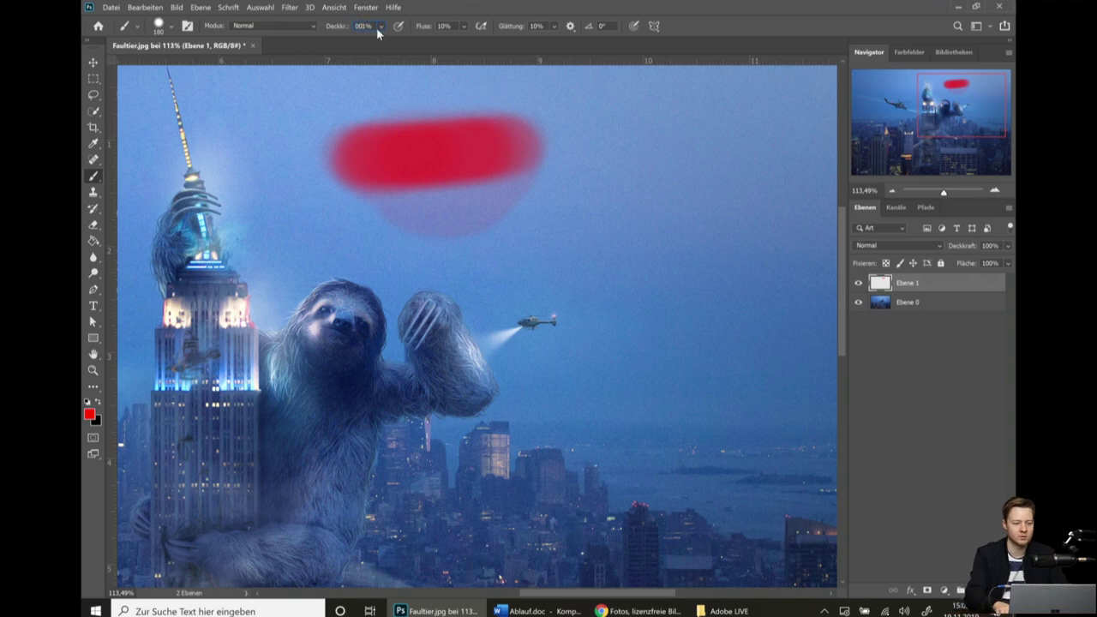
left_click(360, 25)
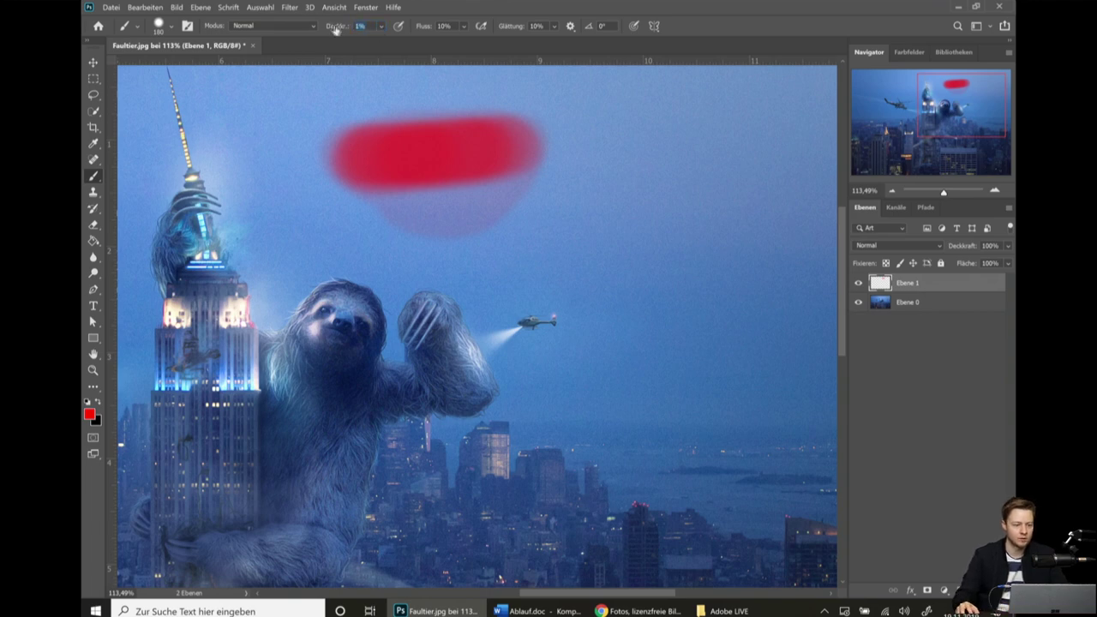
type("100")
key("Return")
Paint a red stroke right of the first band and build it up with overlapping strokes.
scroll(733, 252, "up", 1)
scroll(733, 253, "up", 1)
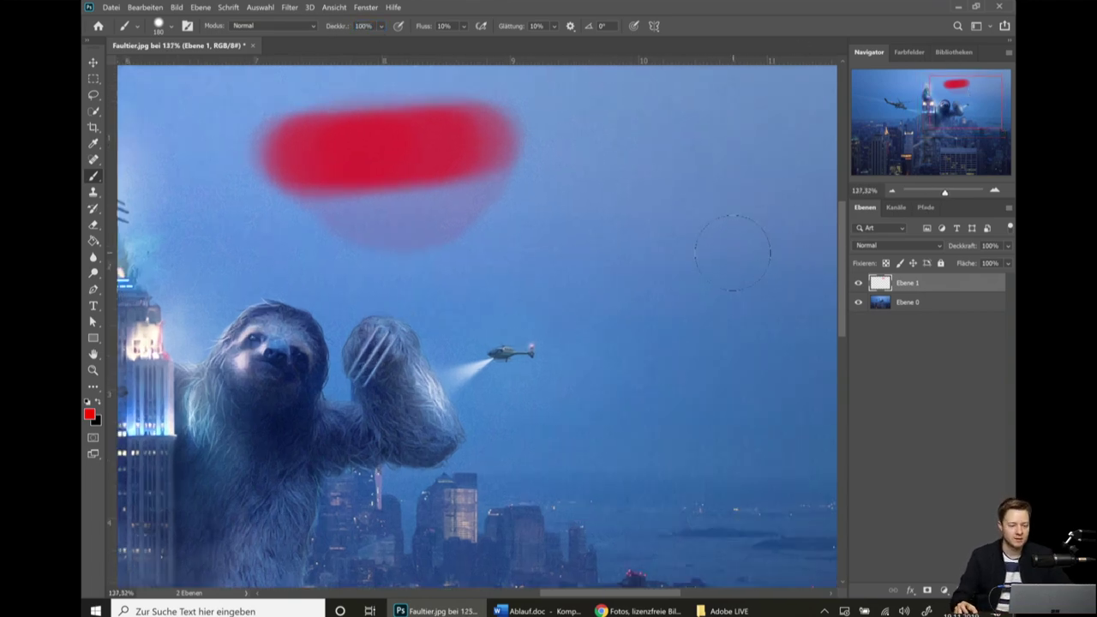
scroll(586, 211, "right", 5)
mouse_move(458, 190)
left_mouse_down()
mouse_move(701, 186)
mouse_move(386, 193)
left_mouse_up()
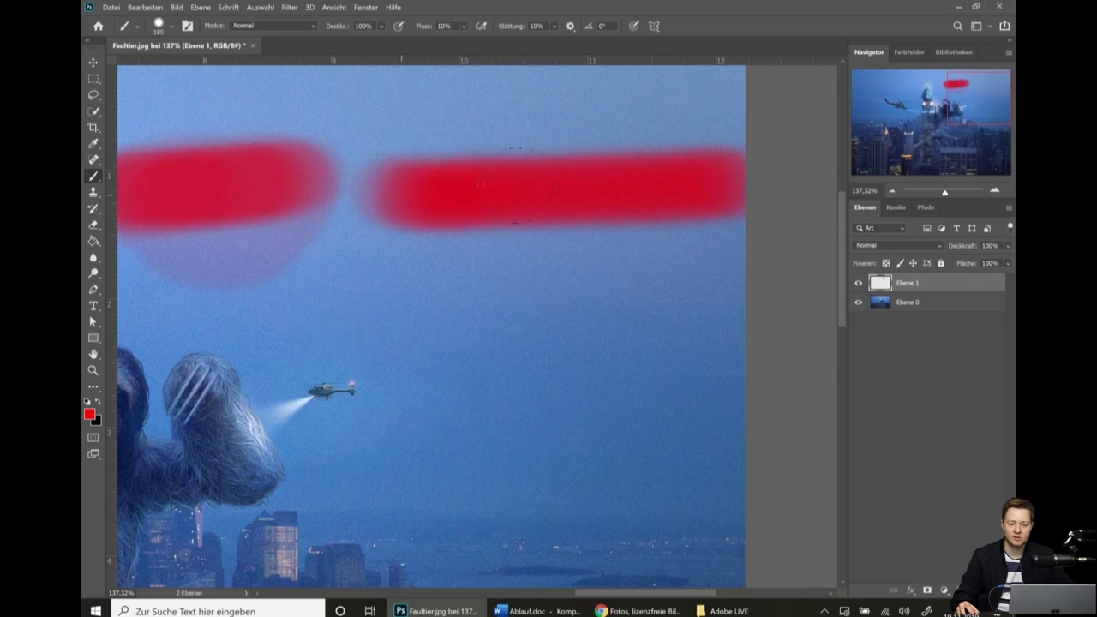
mouse_move(707, 185)
left_mouse_down()
mouse_move(411, 176)
mouse_move(652, 148)
mouse_move(587, 174)
left_mouse_up()
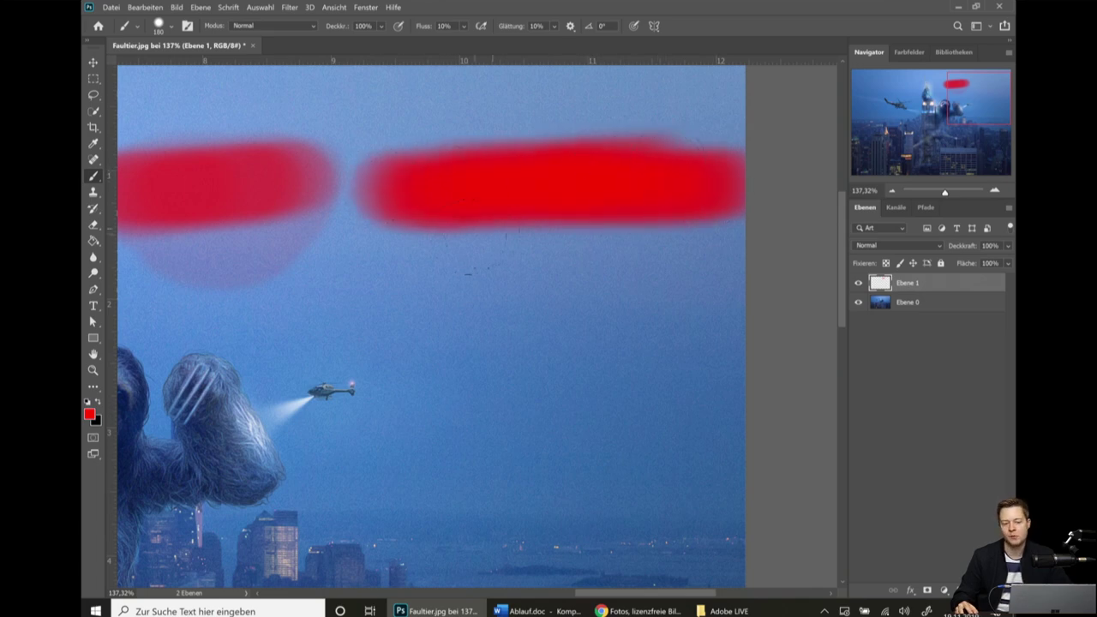
scroll(443, 255, "down", 3)
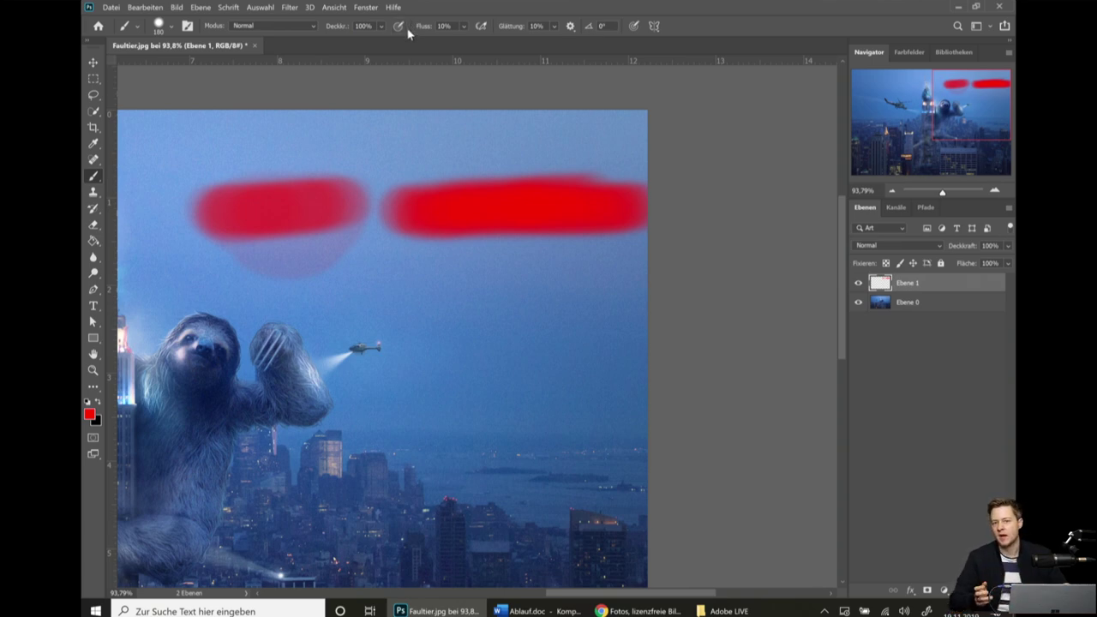
scroll(409, 257, "down", 3)
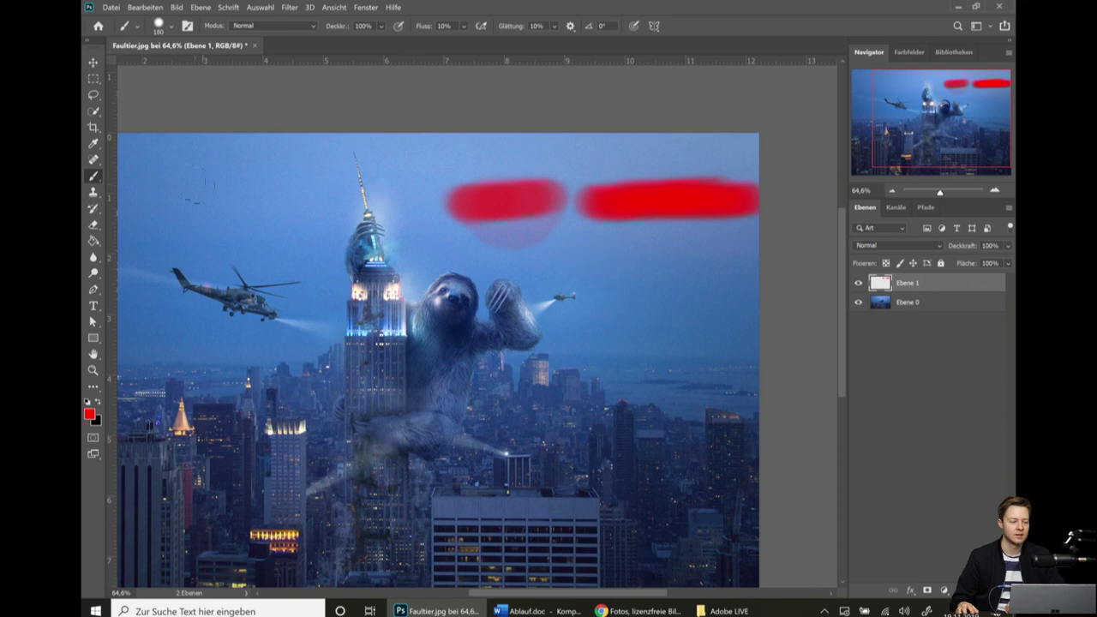
Choose the 'Baum mit Einstellungen' tree brush preset from the brush list.
right_click(395, 226)
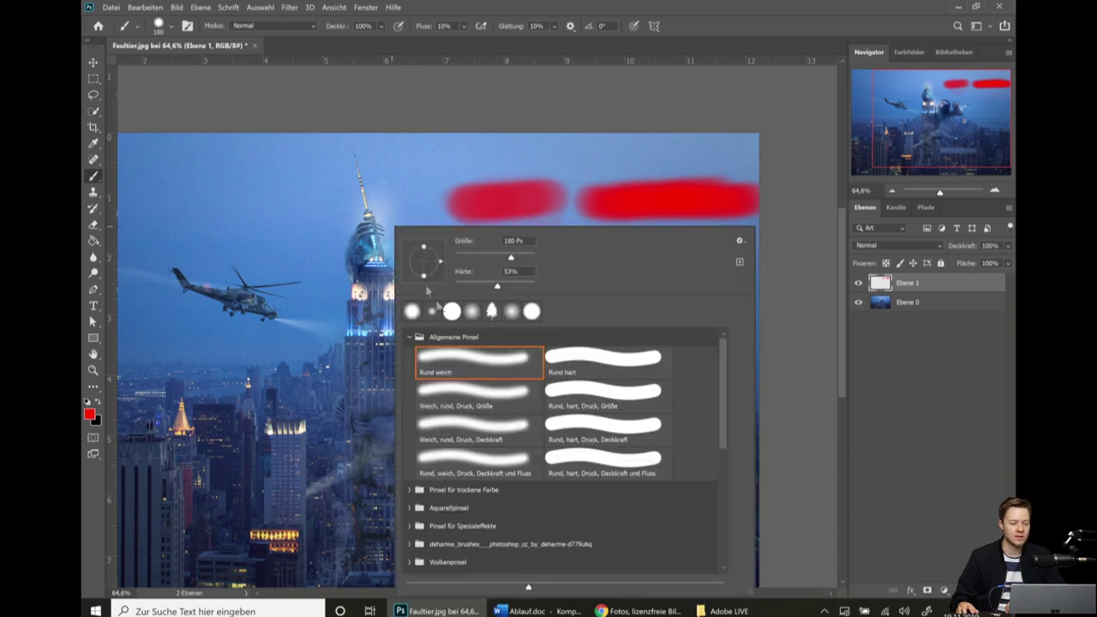
scroll(538, 396, "down", 1)
scroll(538, 396, "down", 2)
scroll(538, 396, "down", 2)
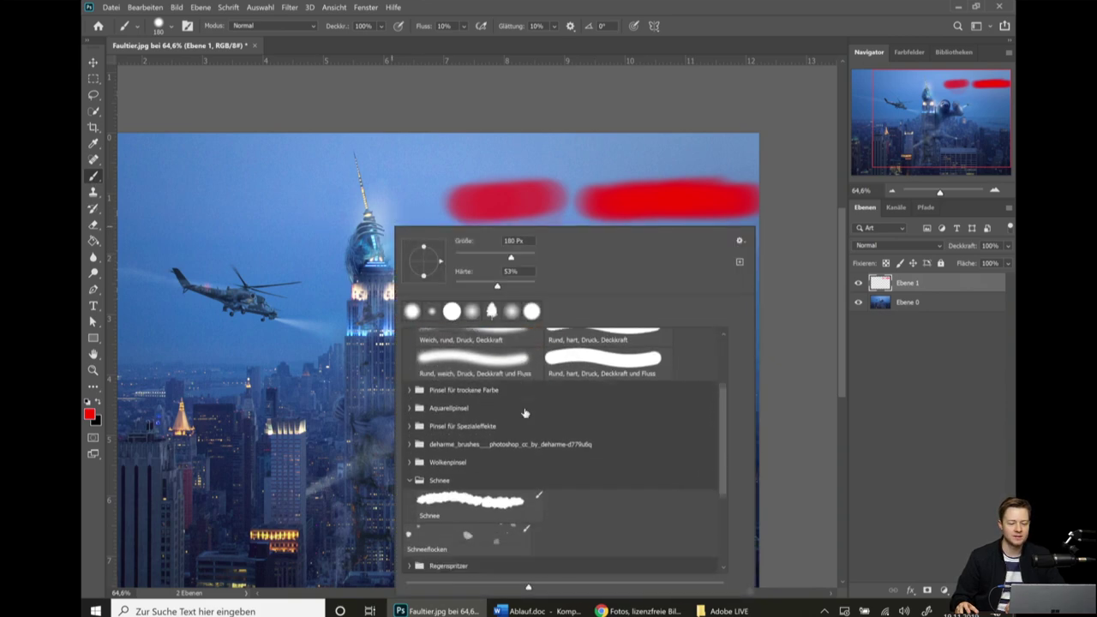
scroll(514, 420, "down", 1)
scroll(496, 441, "down", 1)
scroll(497, 441, "up", 1)
scroll(575, 390, "down", 1)
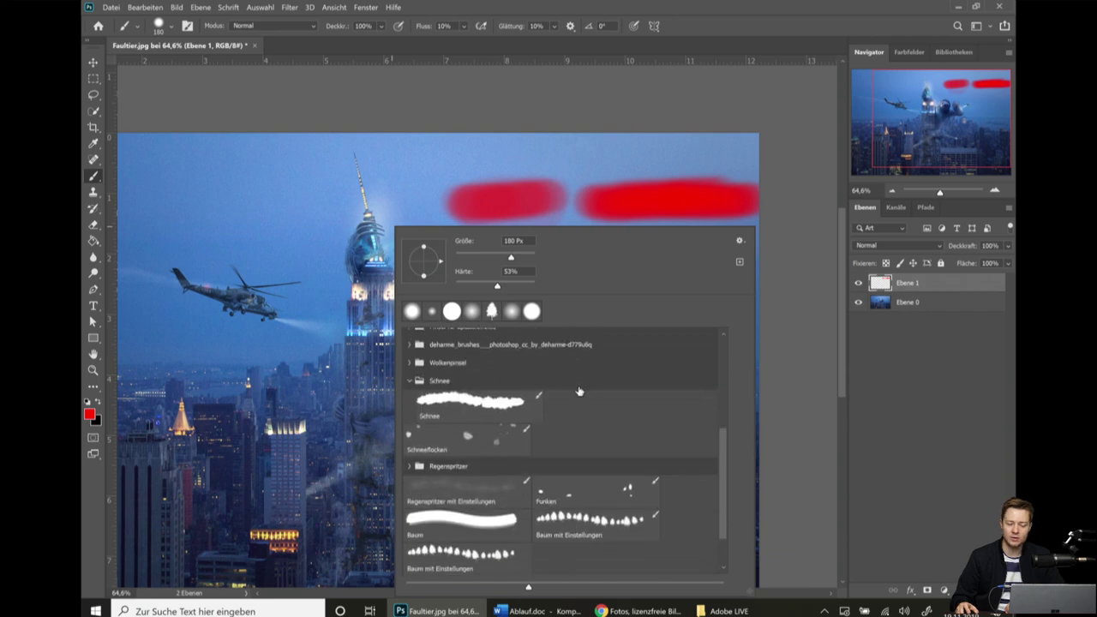
scroll(550, 469, "up", 1)
scroll(656, 368, "down", 1)
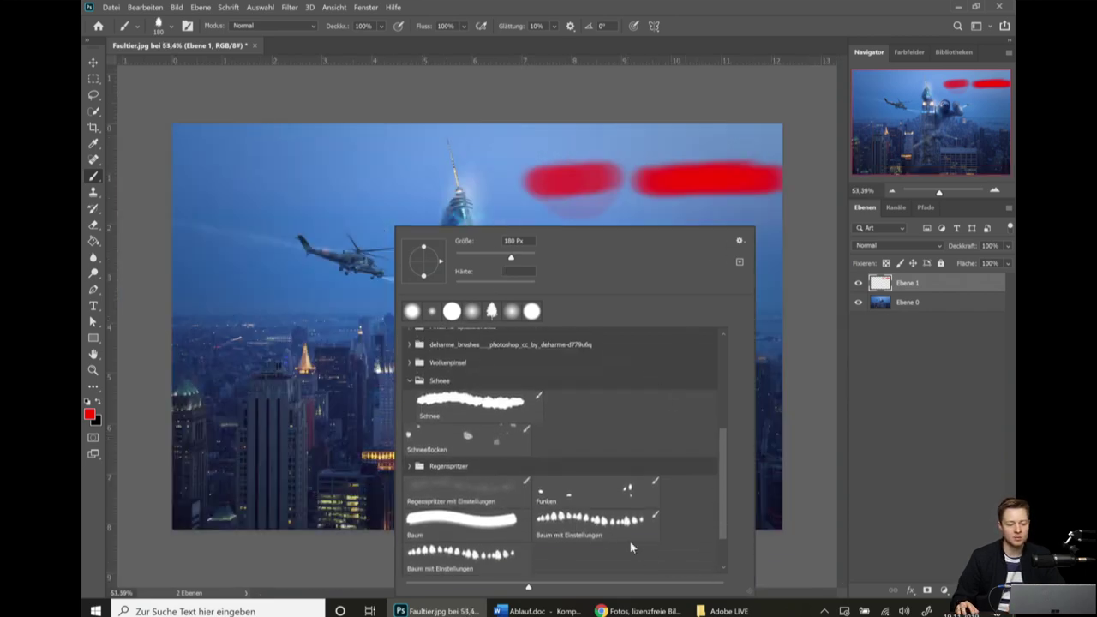
double_click(600, 523)
Drag across the city skyline to stamp a row of red trees.
scroll(302, 228, "up", 1)
left_click_drag(221, 314, 496, 325)
scroll(291, 317, "up", 1)
scroll(291, 318, "up", 1)
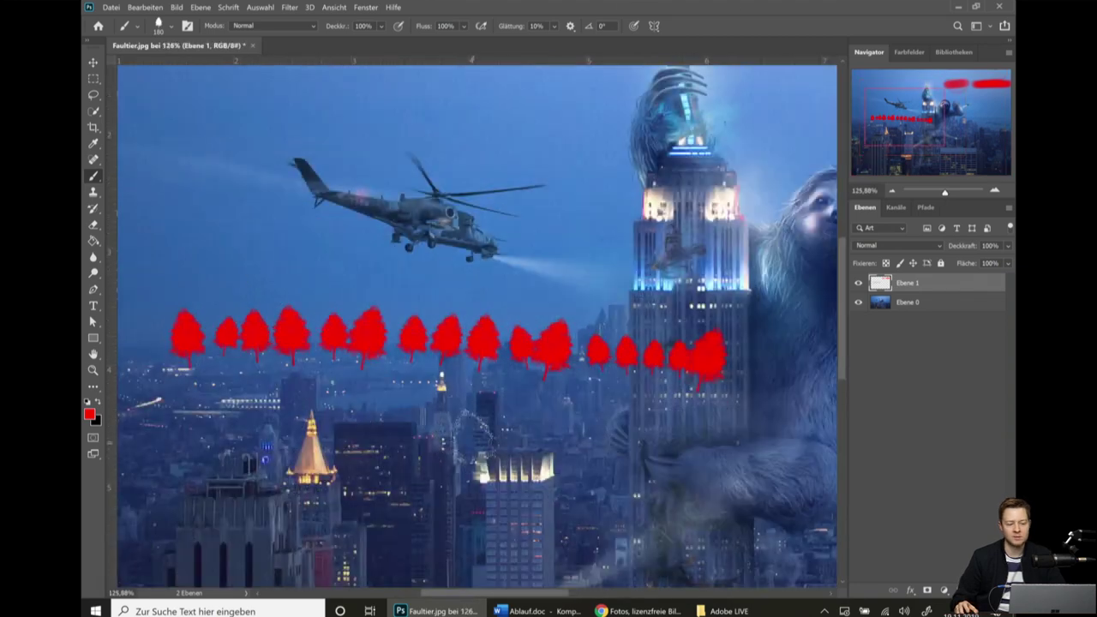
scroll(291, 317, "up", 1)
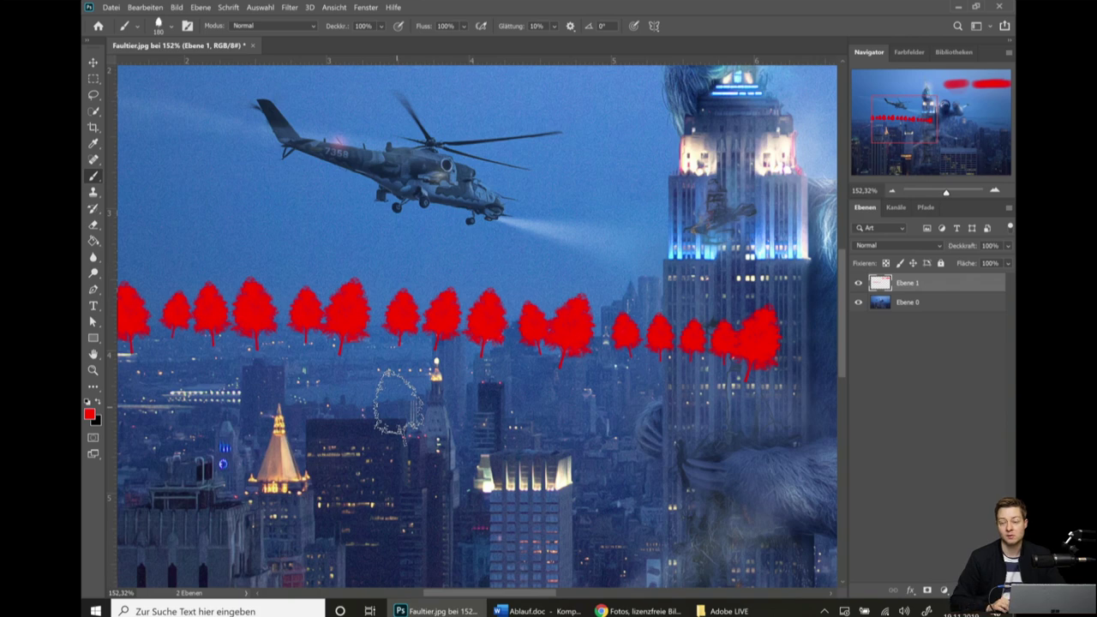
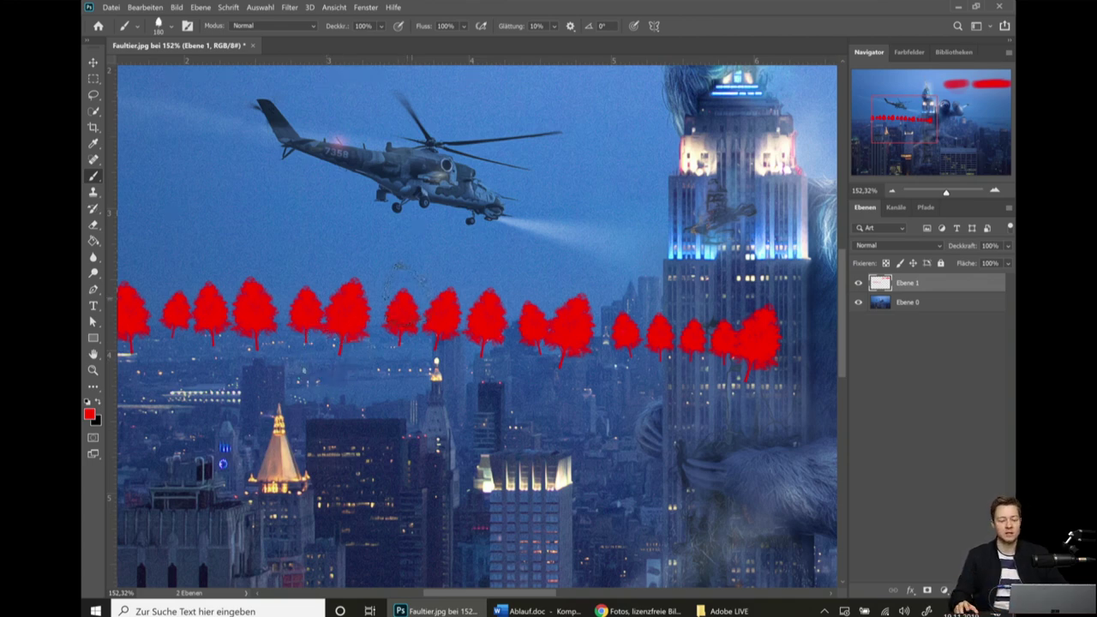
Zoom out to about 95% and bring up the Brush Preset picker over the sloth scene.
scroll(300, 182, "down", 3)
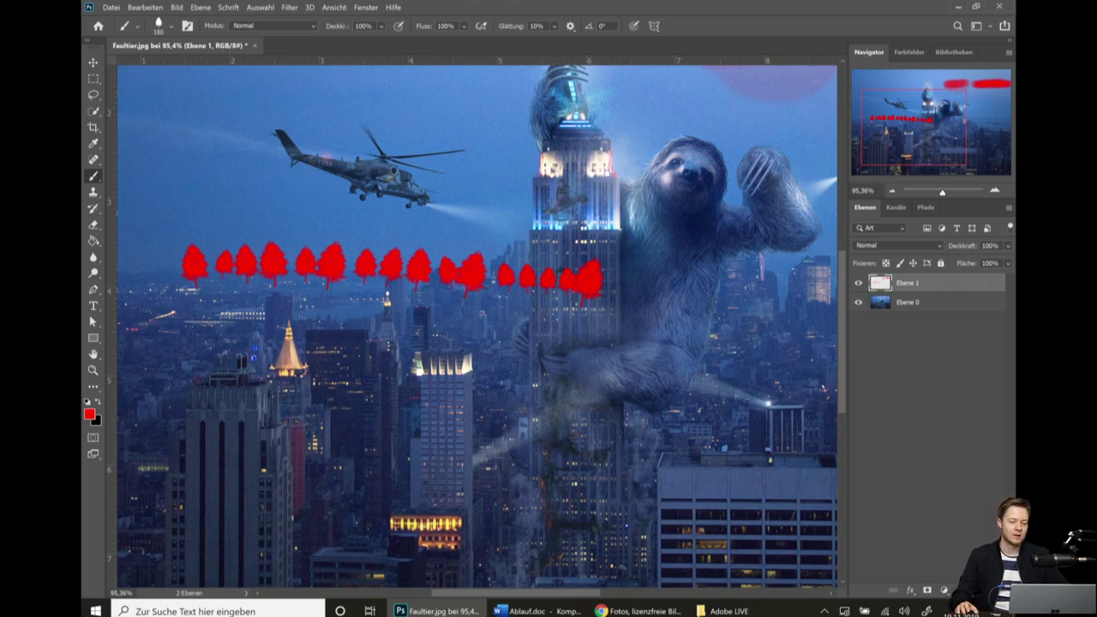
right_click(591, 218)
Reopen the brush presets near the image centre and cancel the Import Brushes dialog.
scroll(684, 433, "down", 1)
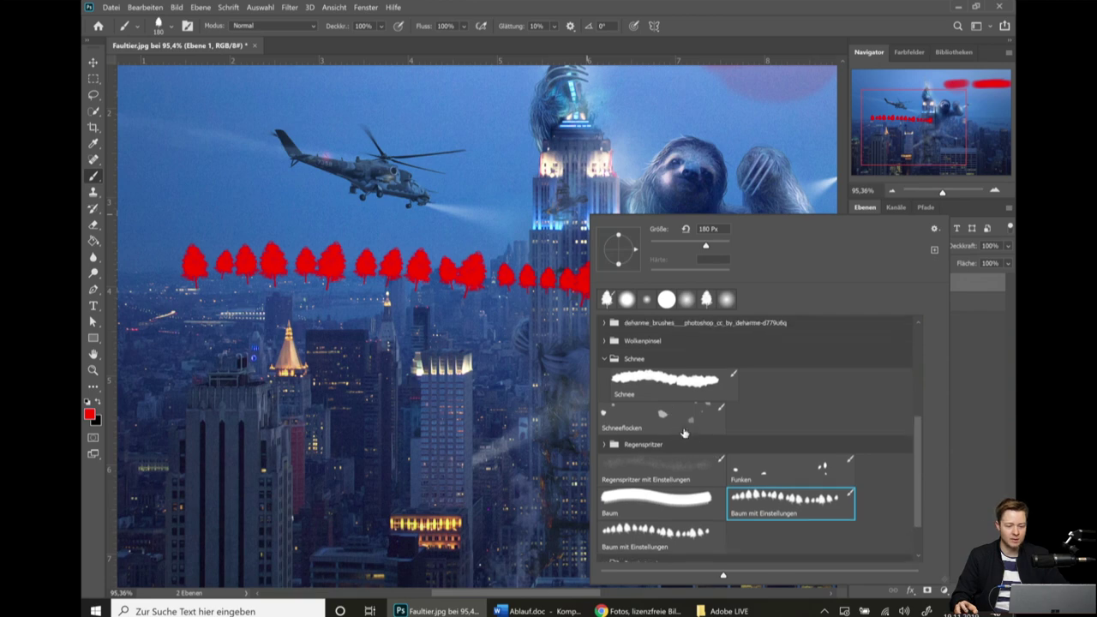
scroll(684, 433, "up", 3)
right_click(617, 137)
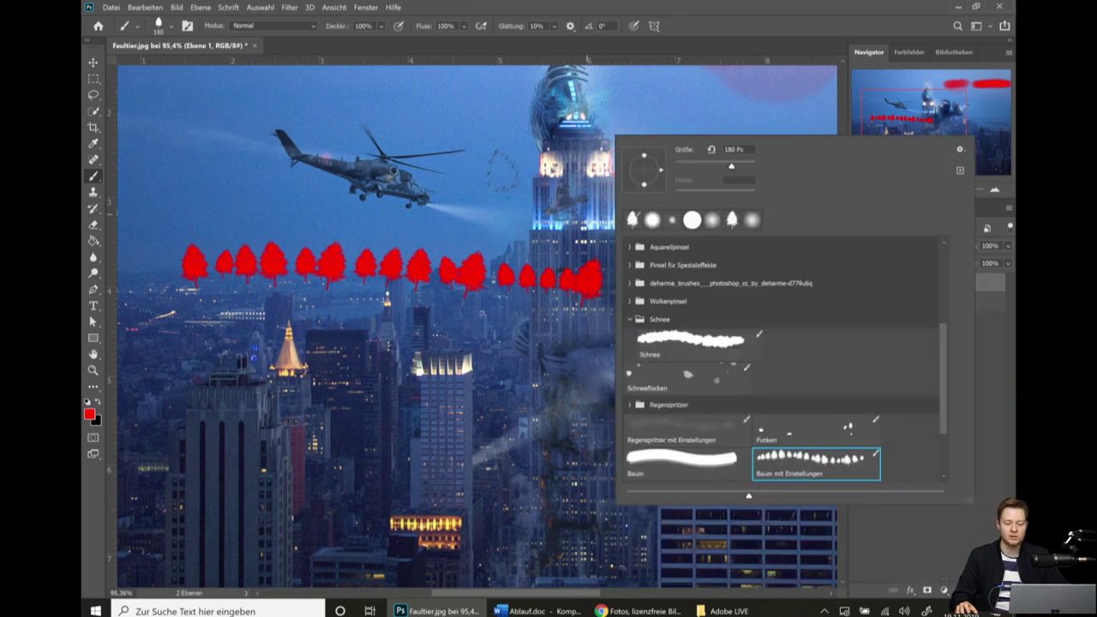
right_click(334, 154)
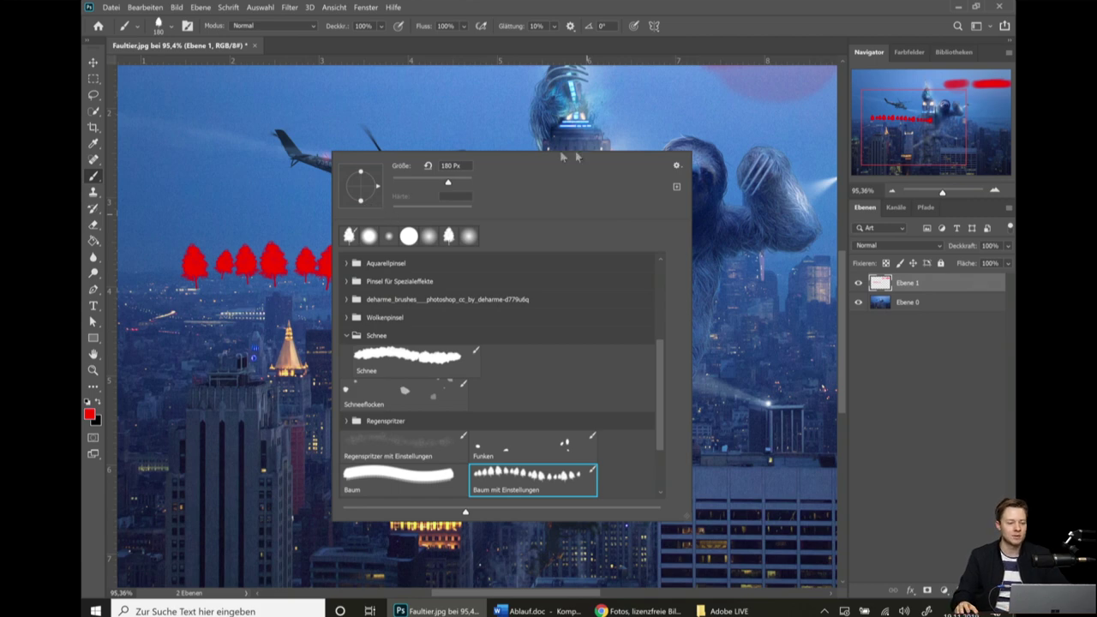
left_click(676, 166)
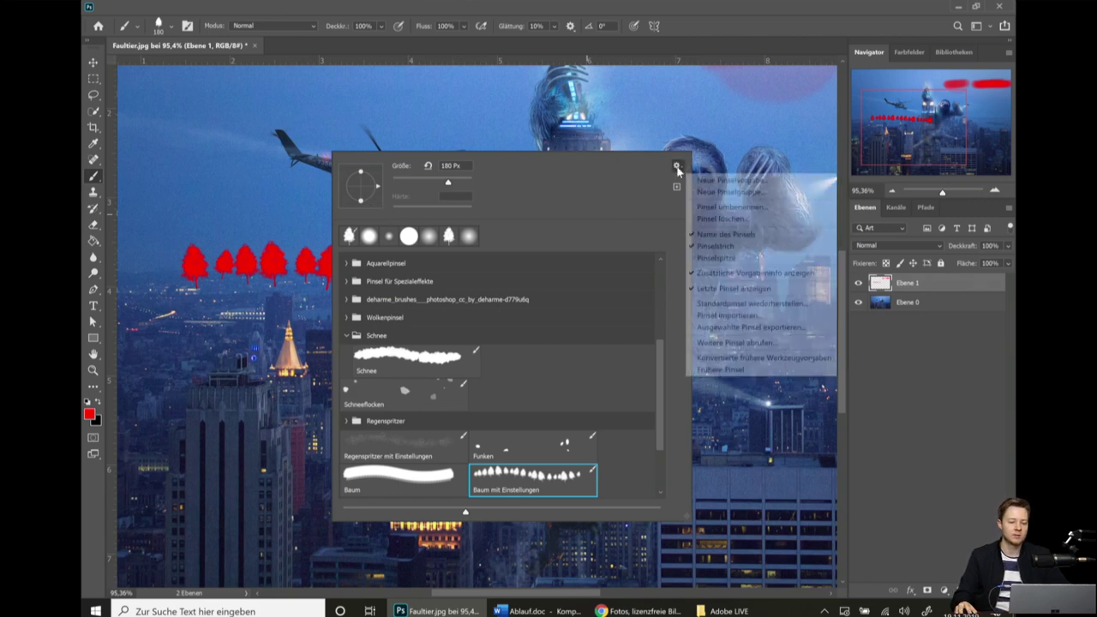
left_click(755, 317)
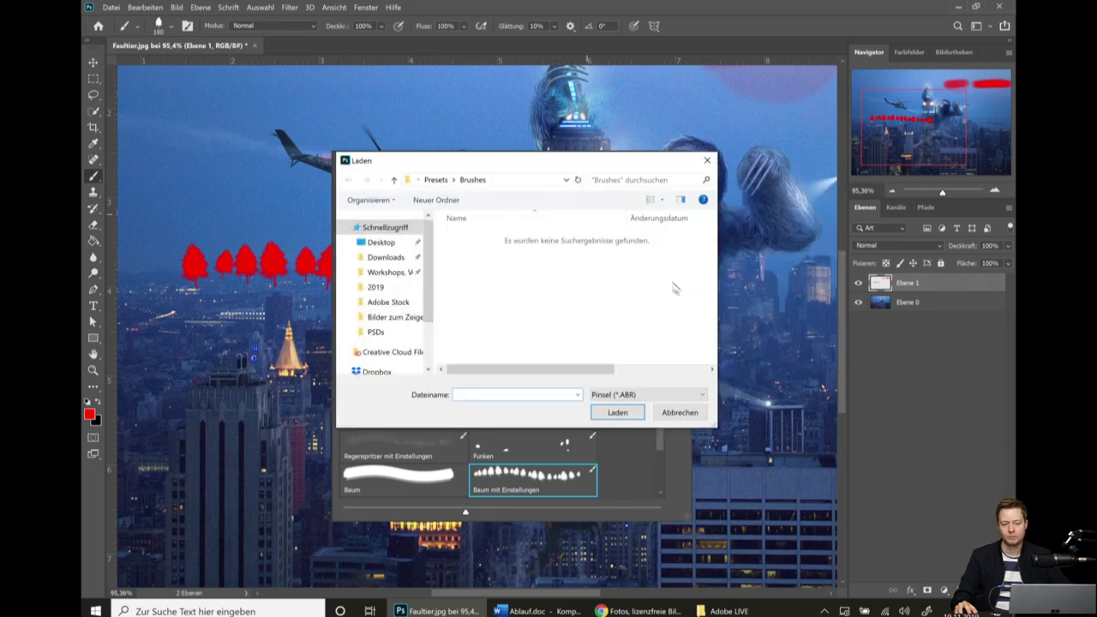
left_click(679, 412)
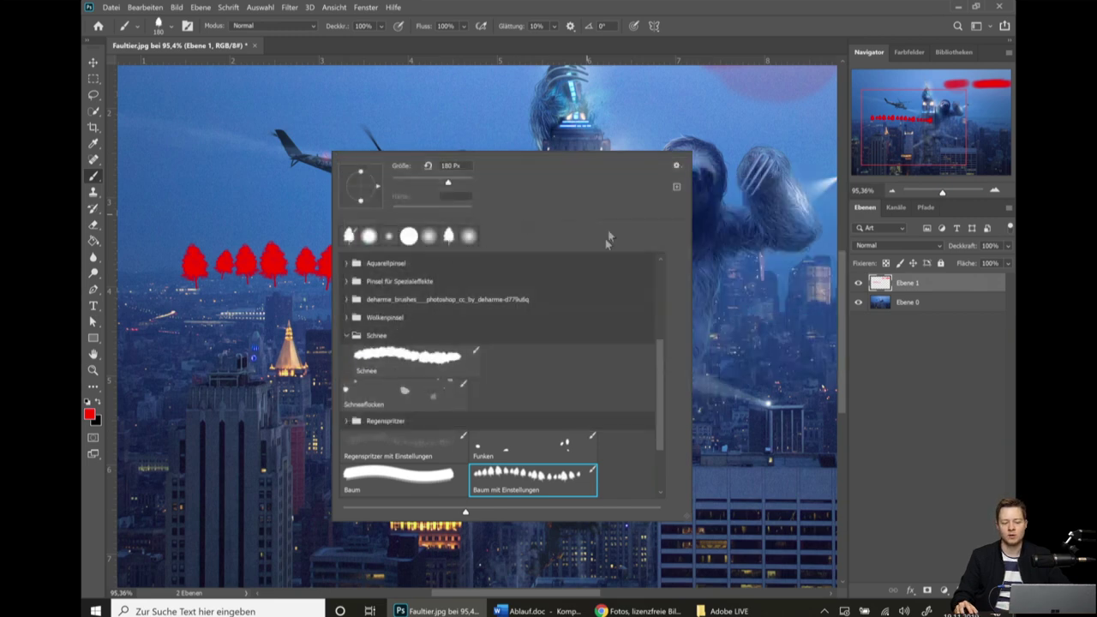
Choose the Rauch_mit_Einstellungen smoke brush from the Rauchpinsel set.
scroll(495, 446, "down", 1)
scroll(494, 446, "down", 1)
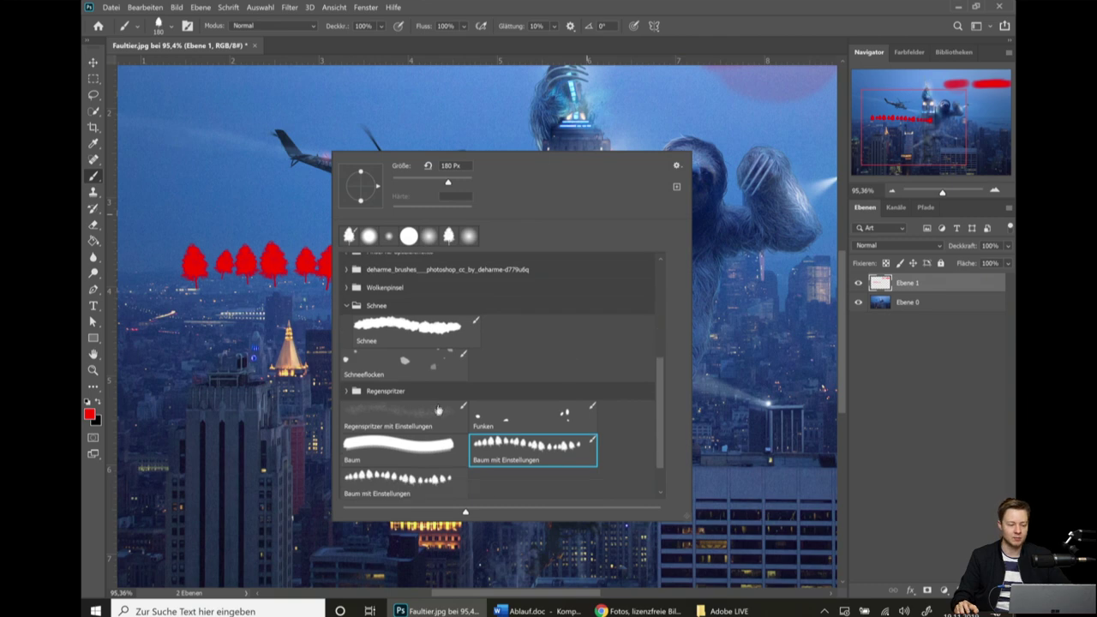
scroll(494, 452, "down", 2)
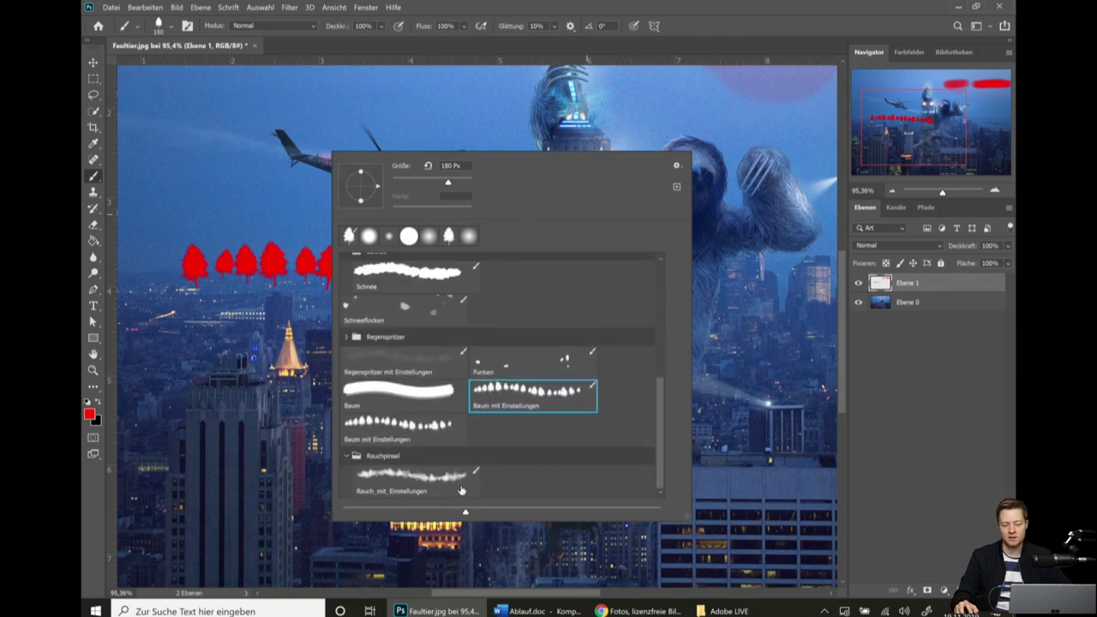
left_click(411, 477)
Test the smoke brush across the sloth's chest, then undo the red stroke.
key("Return")
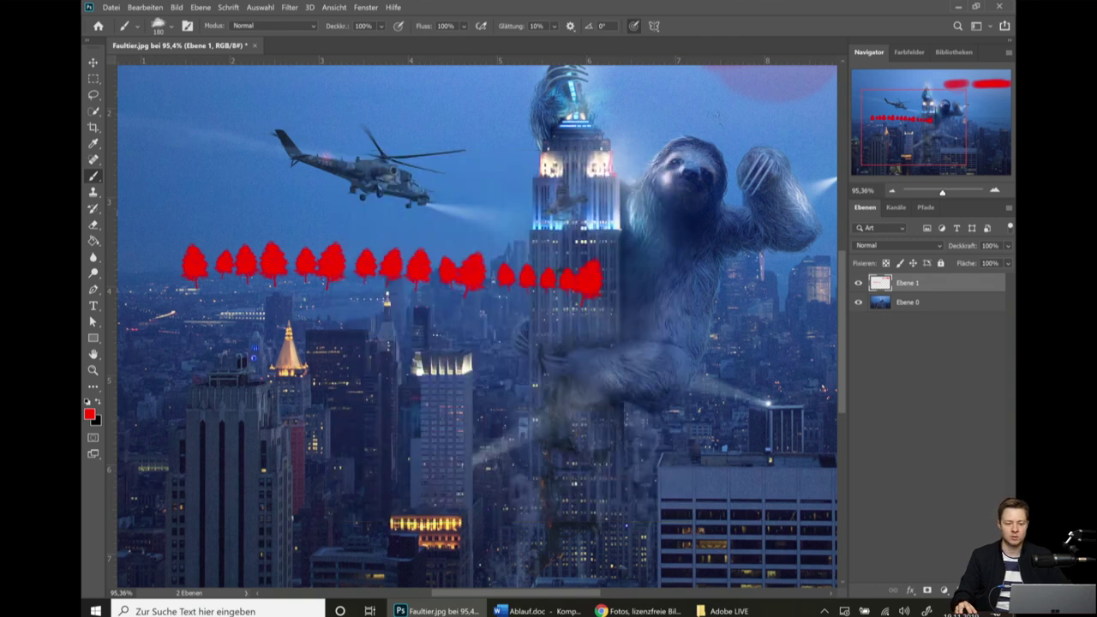
scroll(683, 308, "up", 1)
mouse_move(664, 244)
left_mouse_down()
mouse_move(711, 214)
mouse_move(771, 257)
left_mouse_up()
scroll(757, 232, "up", 5)
key("ctrl+z")
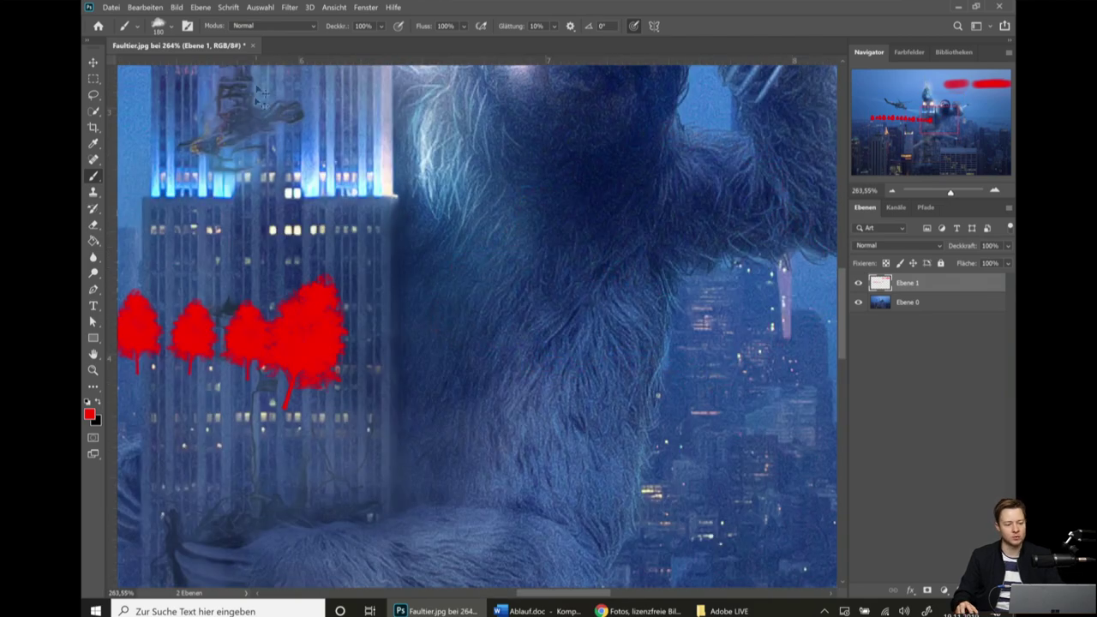
Delete the red tree layer, add a new empty Ebene 1, and make white the foreground colour.
left_click_drag(913, 287, 996, 591)
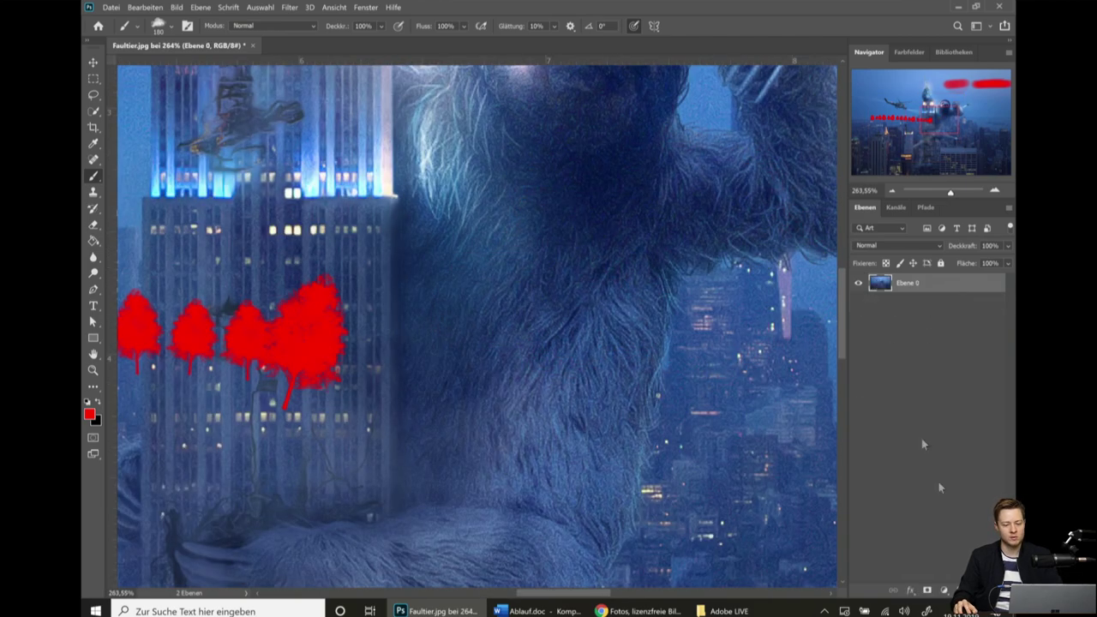
left_click(979, 590)
key("d")
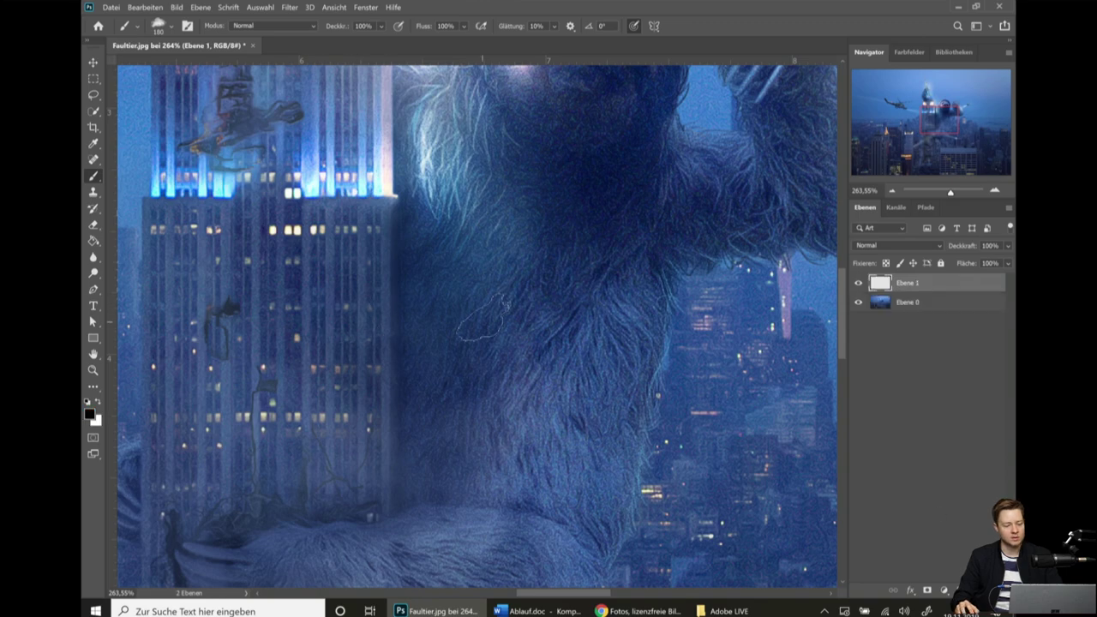
key("x")
scroll(576, 291, "down", 2)
scroll(548, 305, "down", 3)
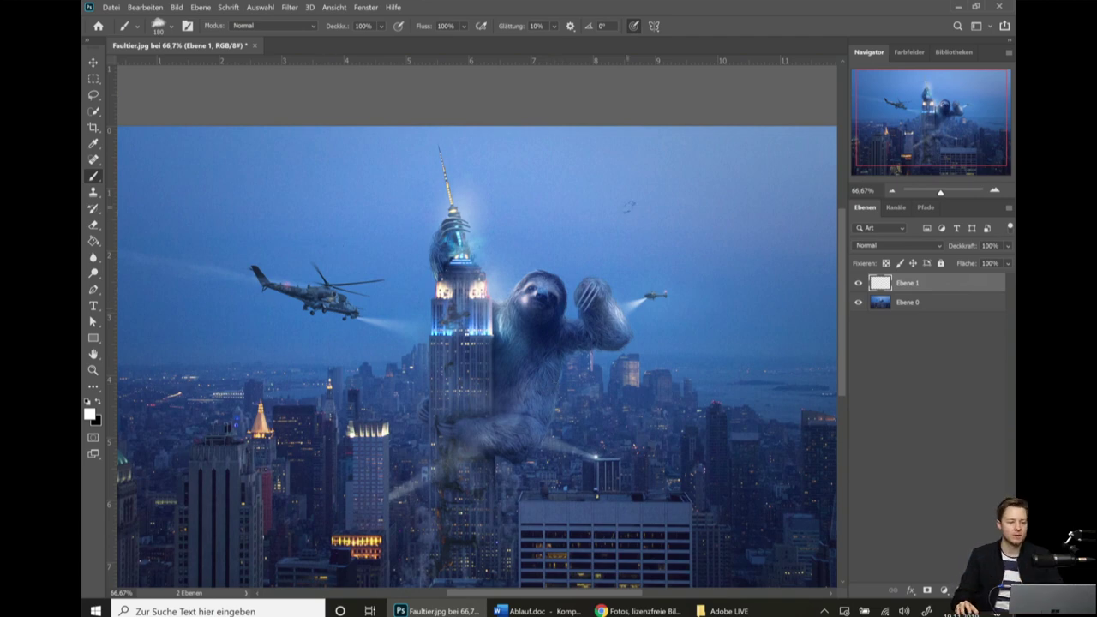
Enlarge the smoke brush to about 497 px and lower its flow to 7%.
right_click(656, 230)
left_click(839, 6)
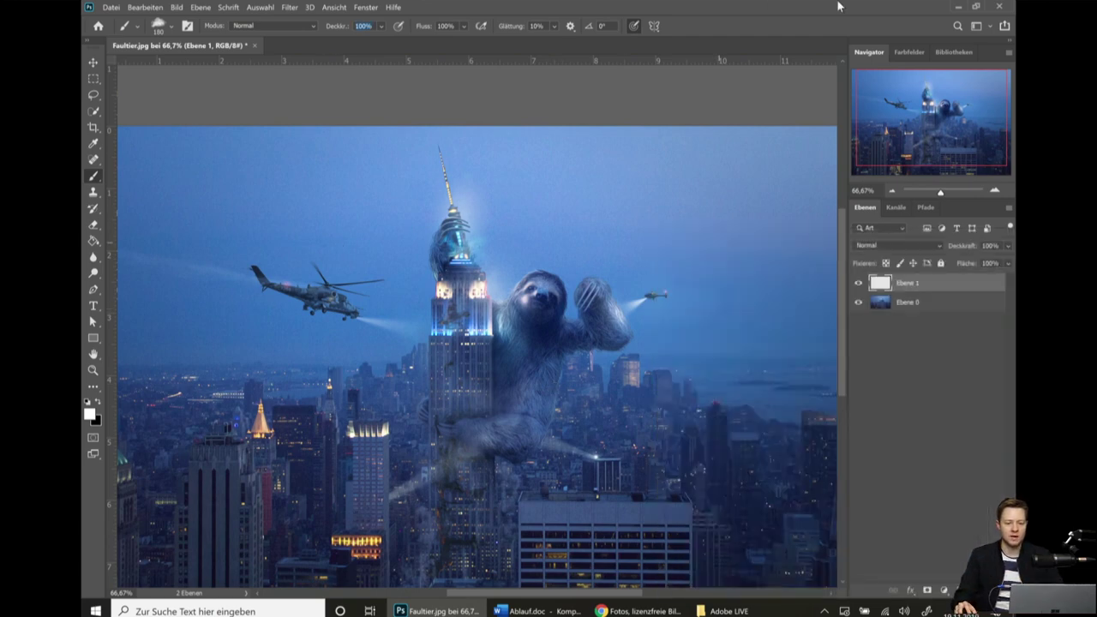
left_click_drag(523, 369, 595, 372)
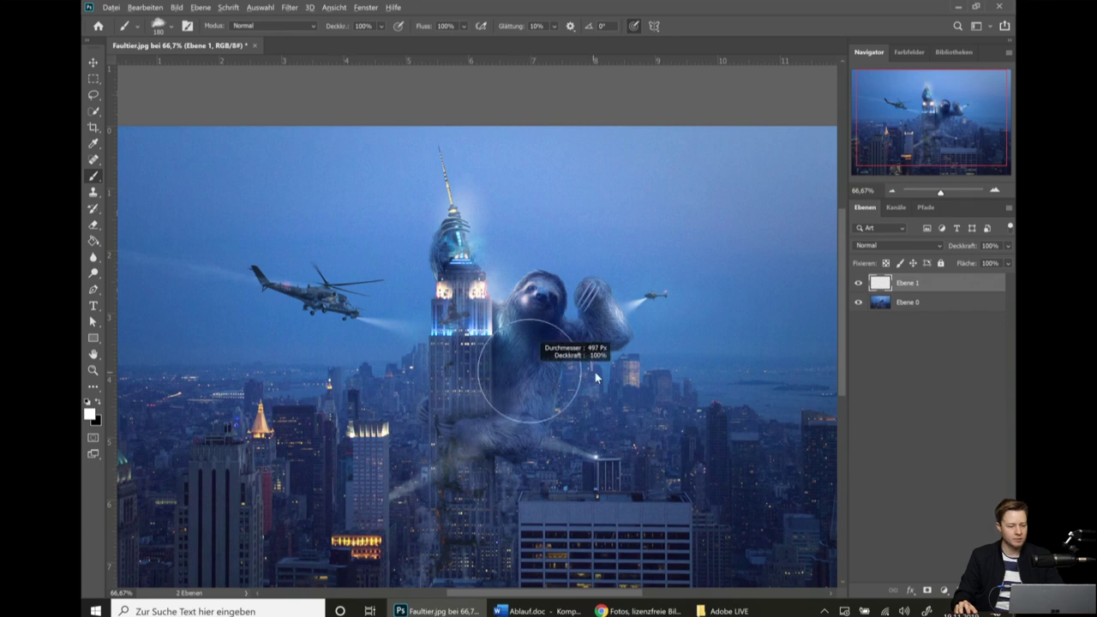
left_click_drag(424, 26, 361, 33)
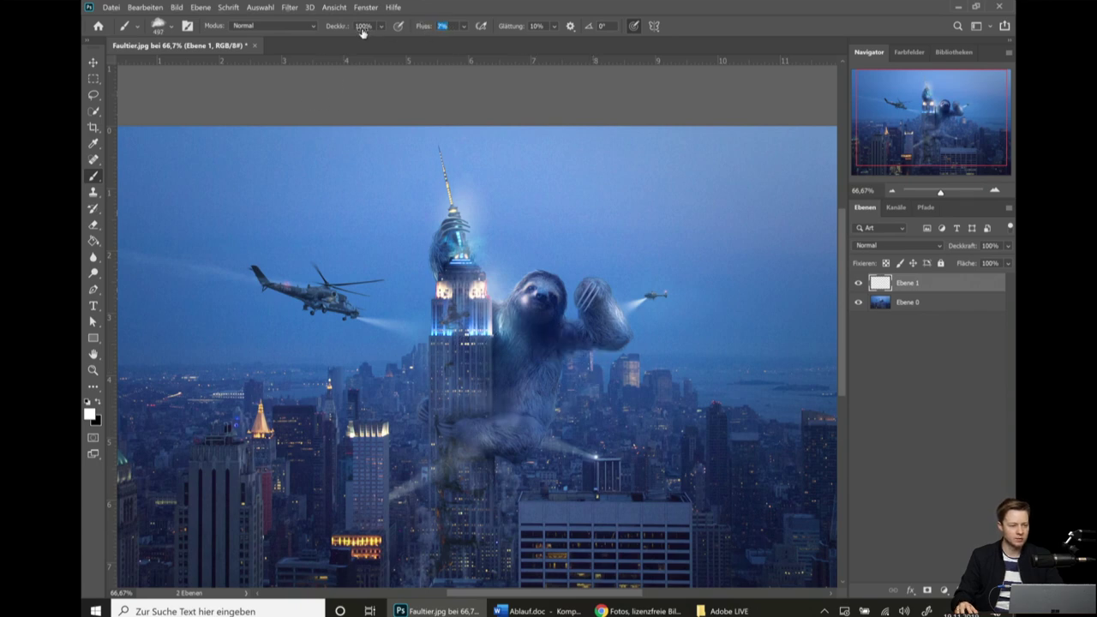
Paint white smoky haze over the sloth and the tower base.
scroll(502, 374, "up", 5)
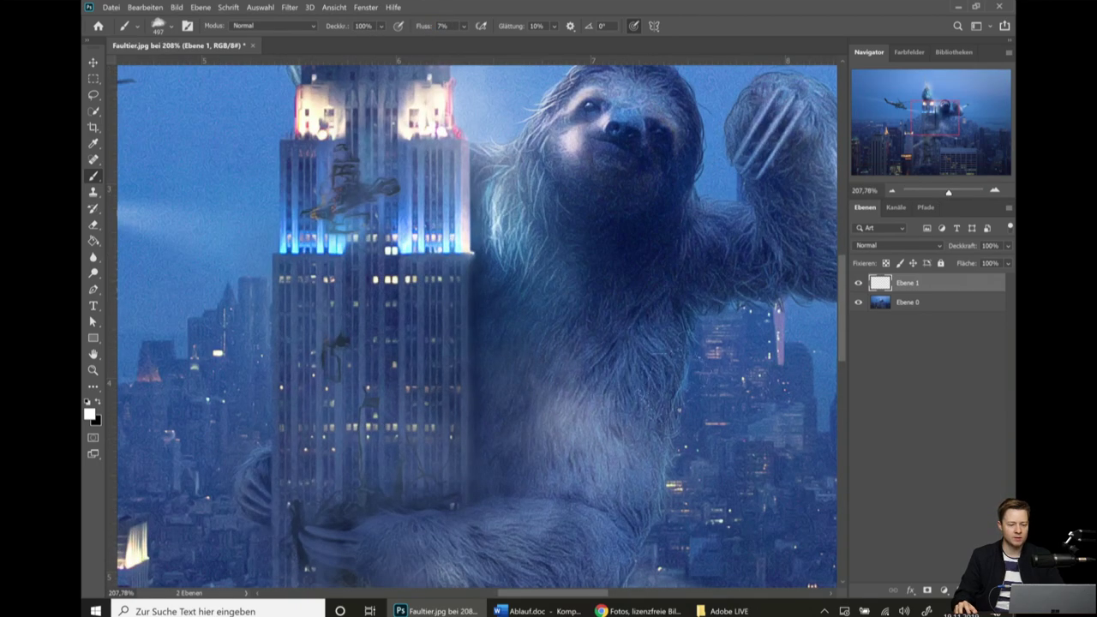
left_click_drag(600, 343, 437, 420)
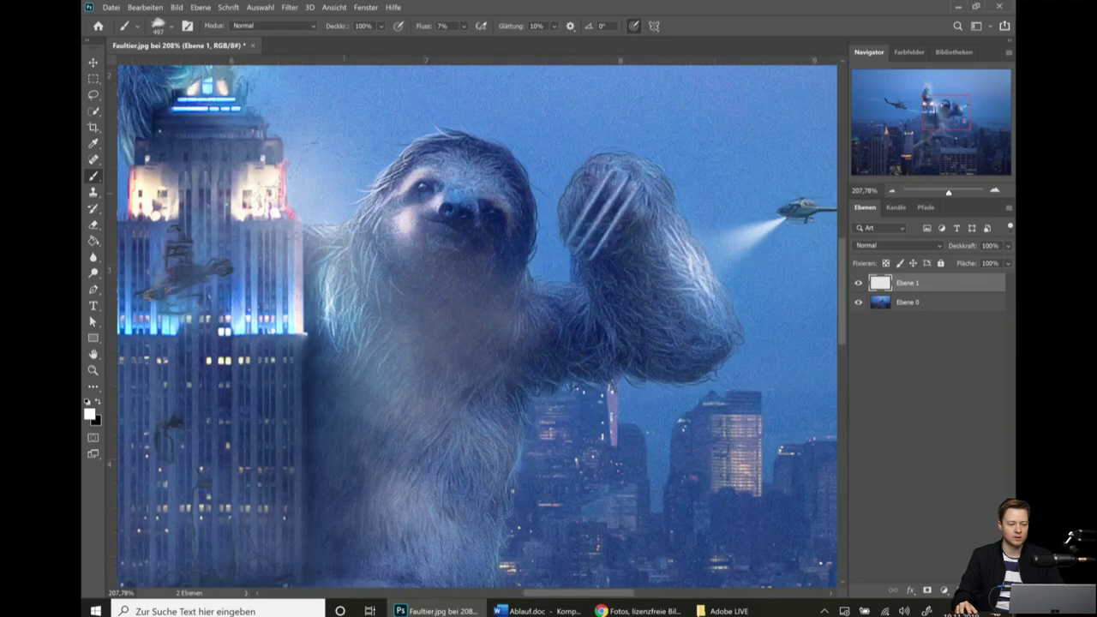
left_click_drag(334, 257, 523, 343)
scroll(524, 184, "down", 3)
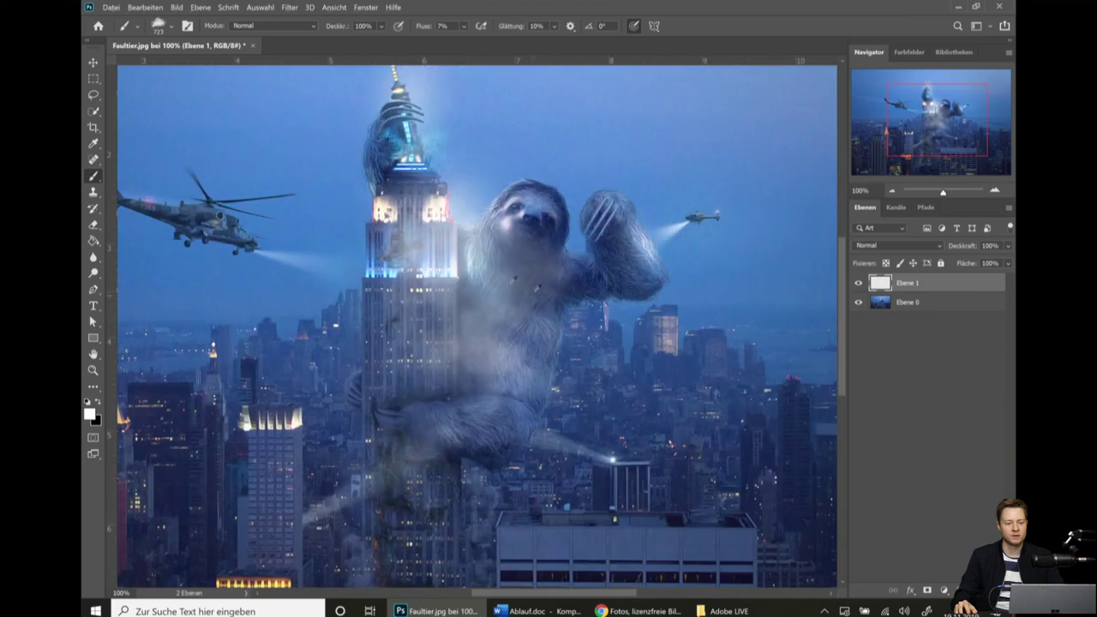
left_click_drag(354, 259, 463, 378)
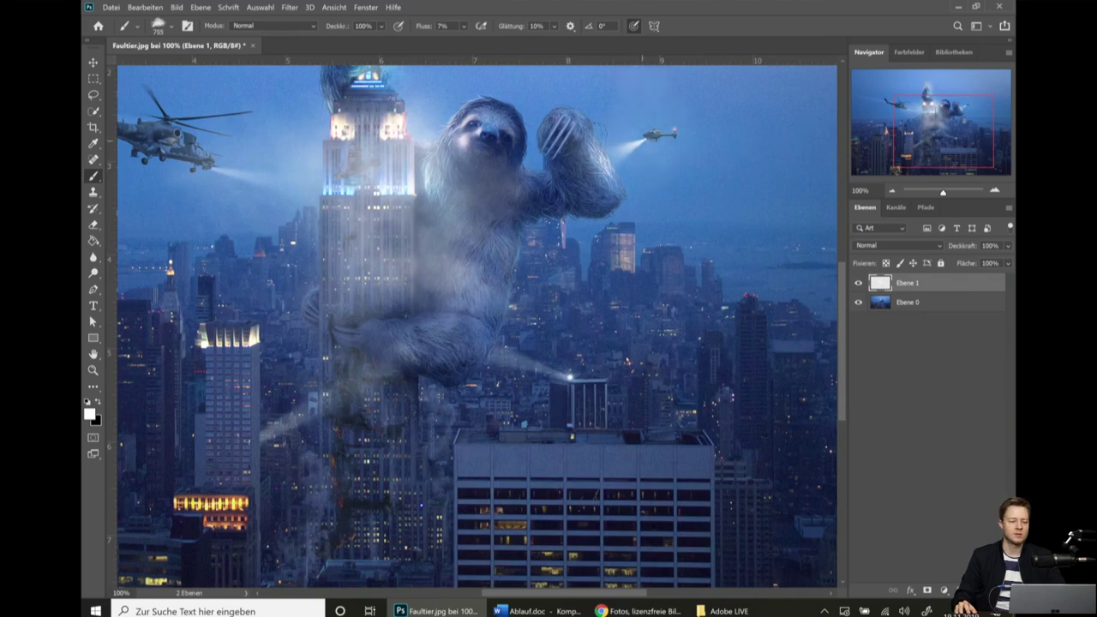
Enlarge the brush to about 948 px and fit the whole image in the window.
left_click_drag(567, 406, 634, 426)
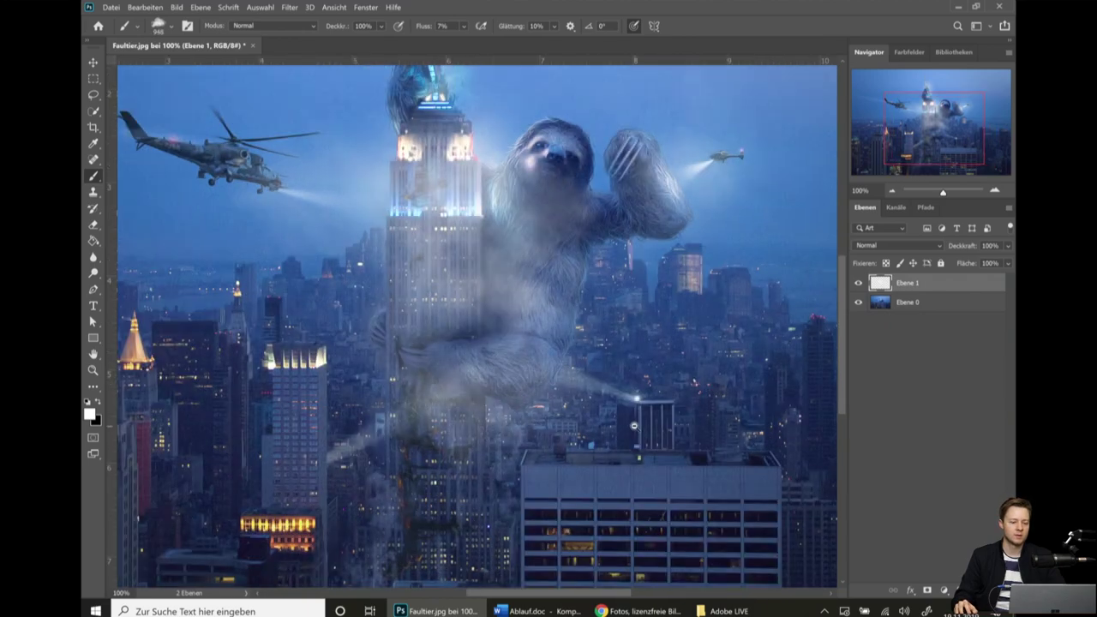
scroll(634, 426, "down", 2)
scroll(549, 420, "up", 5)
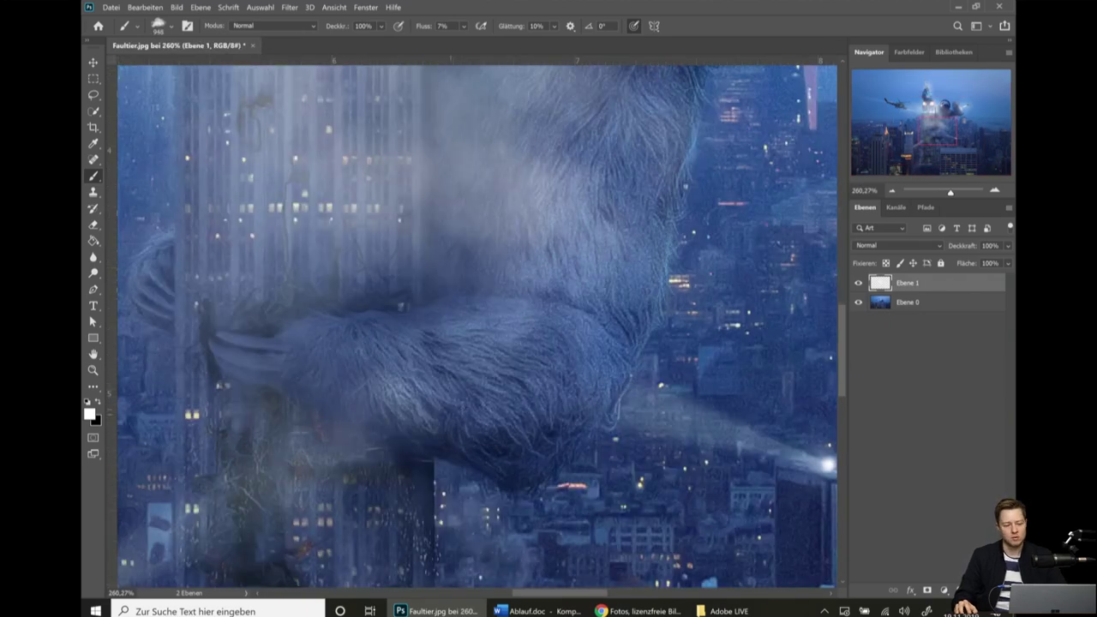
key("ctrl+0")
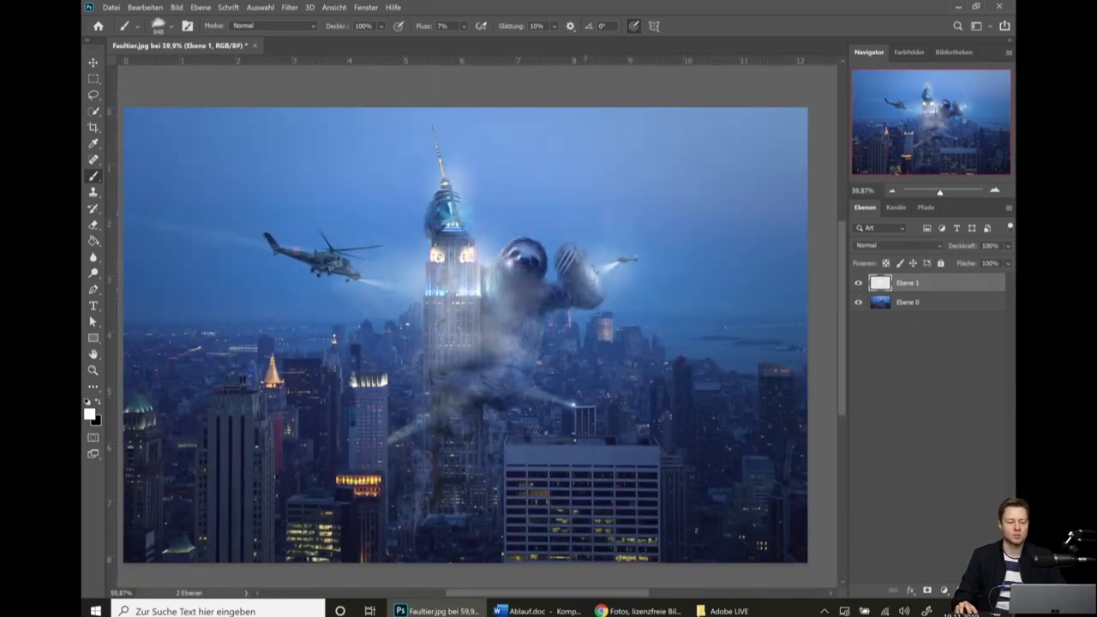
scroll(596, 274, "down", 2)
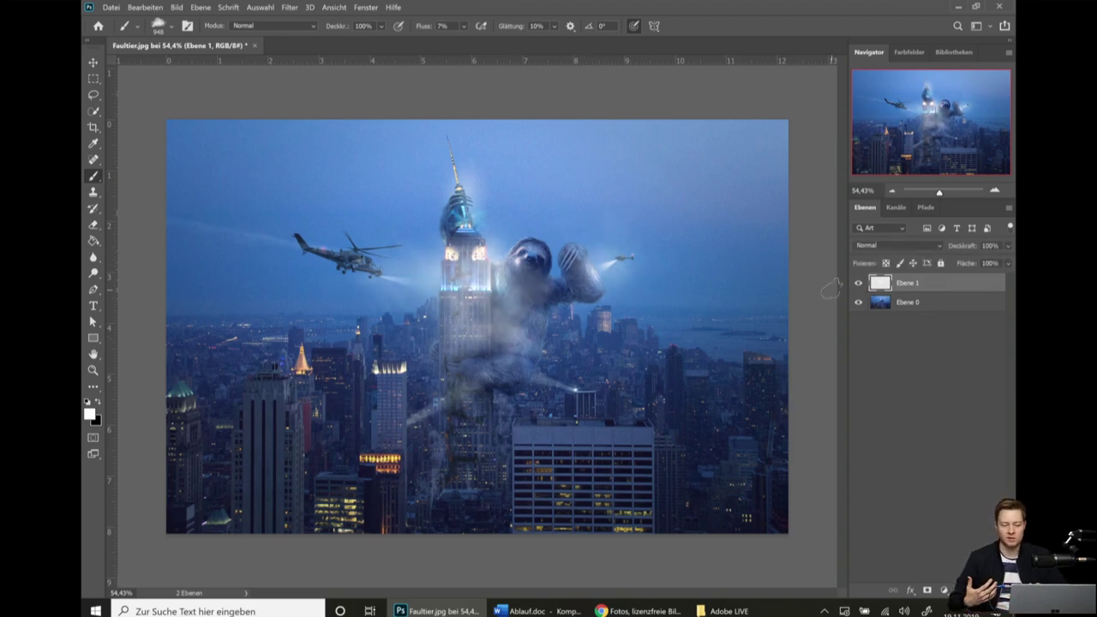
scroll(403, 266, "up", 2)
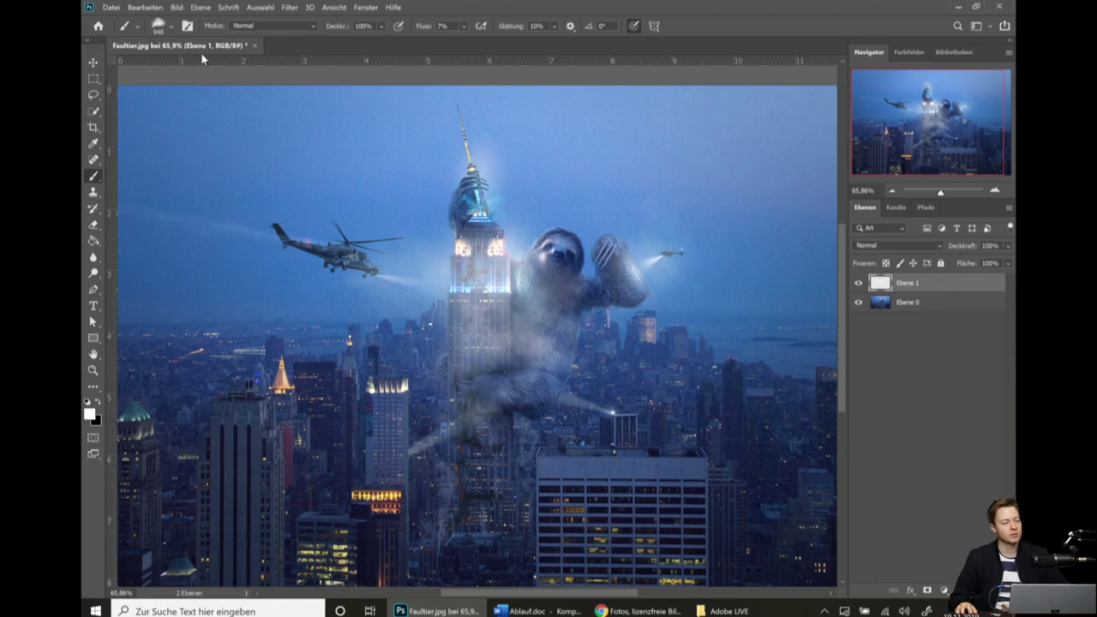
left_click(188, 26)
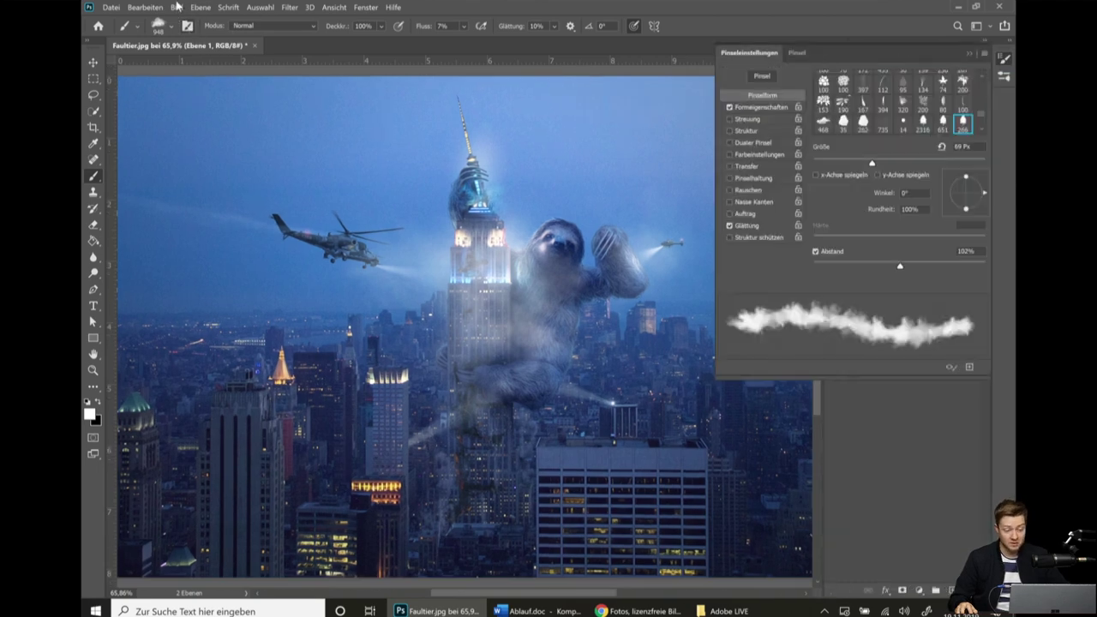
left_click_drag(876, 64, 556, 133)
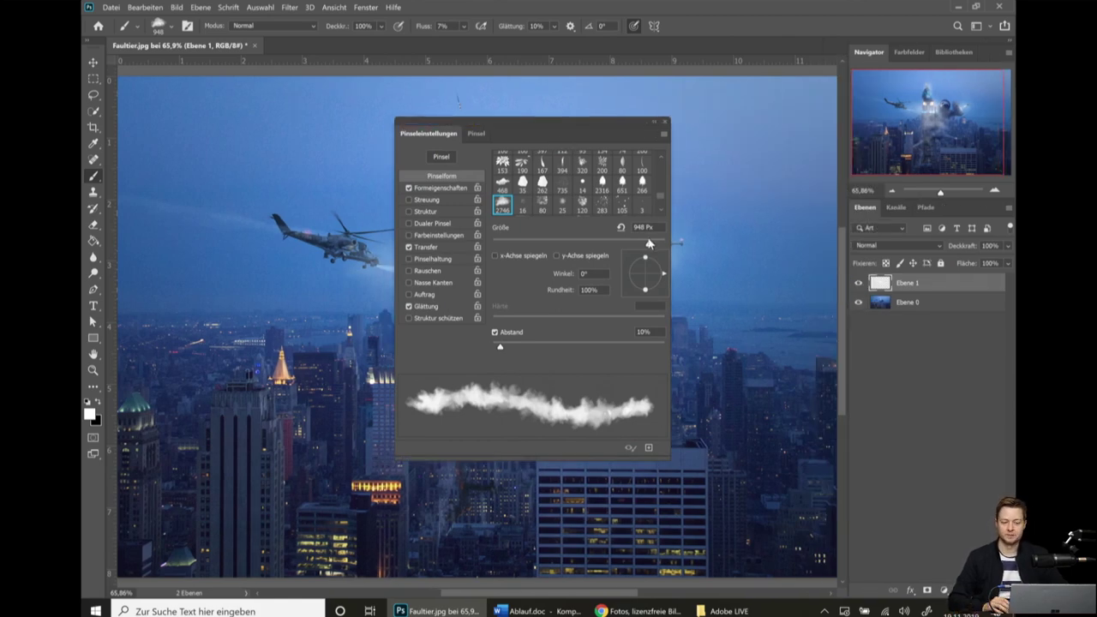
left_click(441, 188)
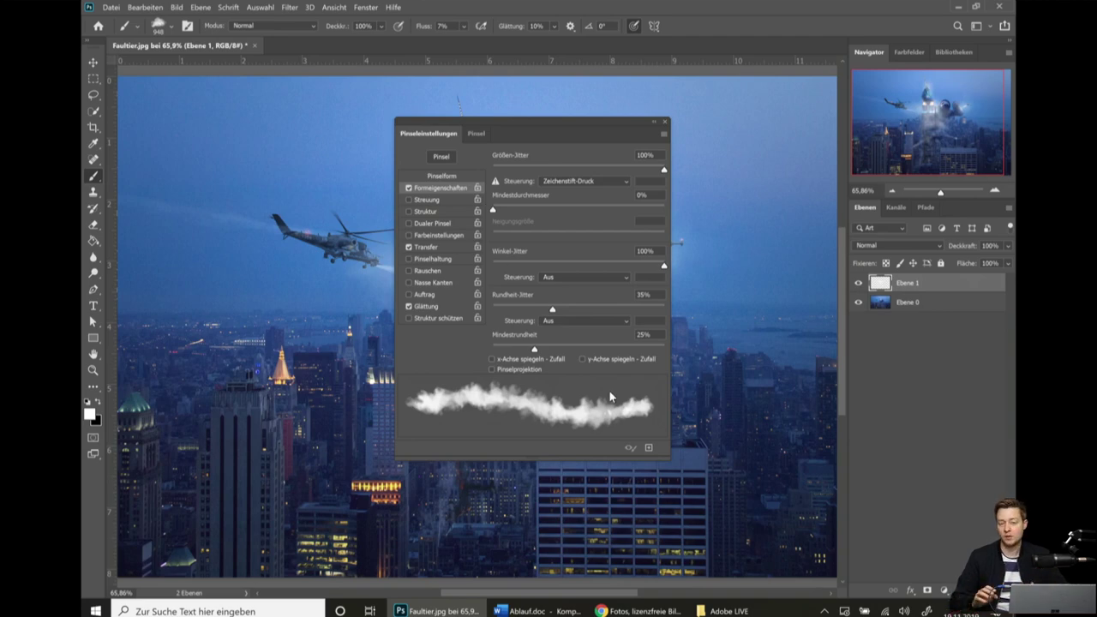
left_click(663, 123)
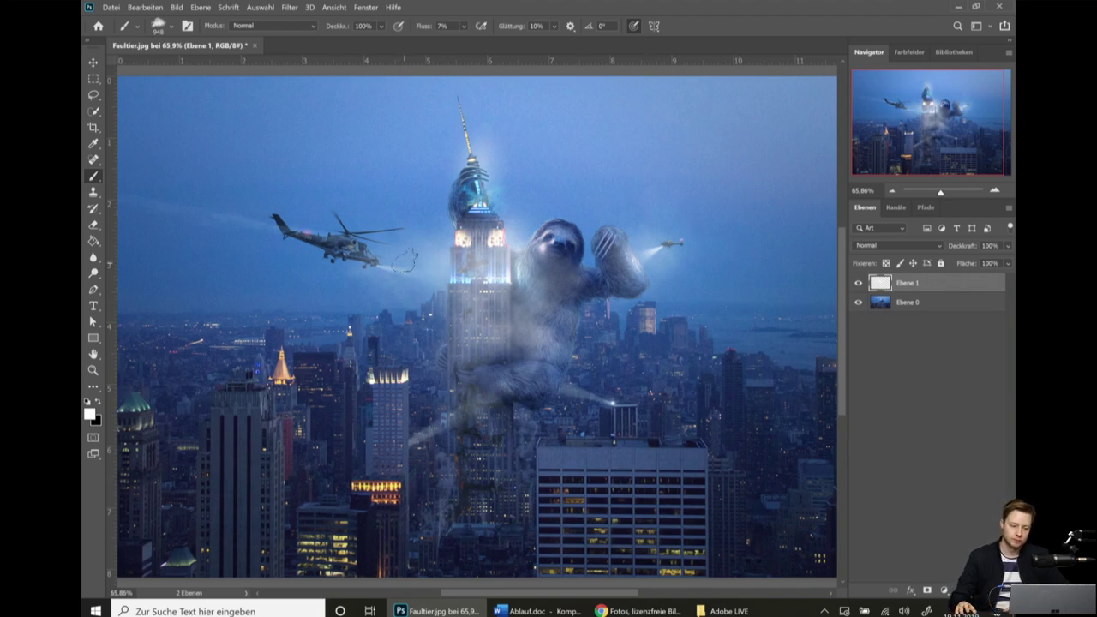
right_click(409, 257)
scroll(531, 412, "up", 2)
scroll(557, 455, "up", 2)
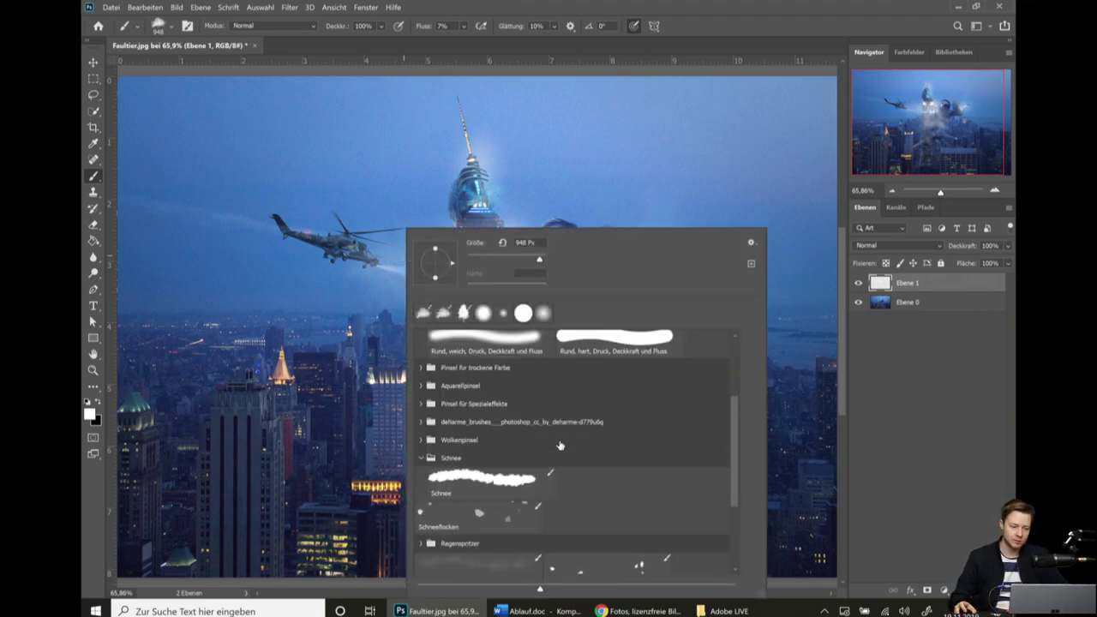
scroll(559, 462, "up", 1)
scroll(559, 462, "up", 1)
scroll(557, 467, "up", 1)
scroll(556, 471, "up", 1)
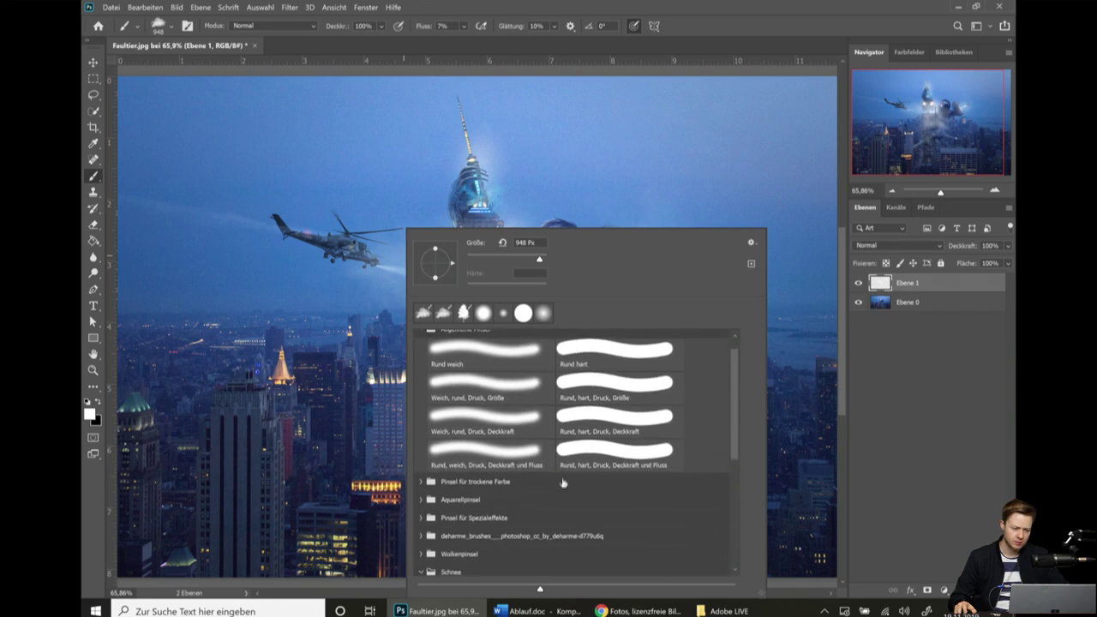
scroll(553, 477, "up", 1)
left_click(768, 286)
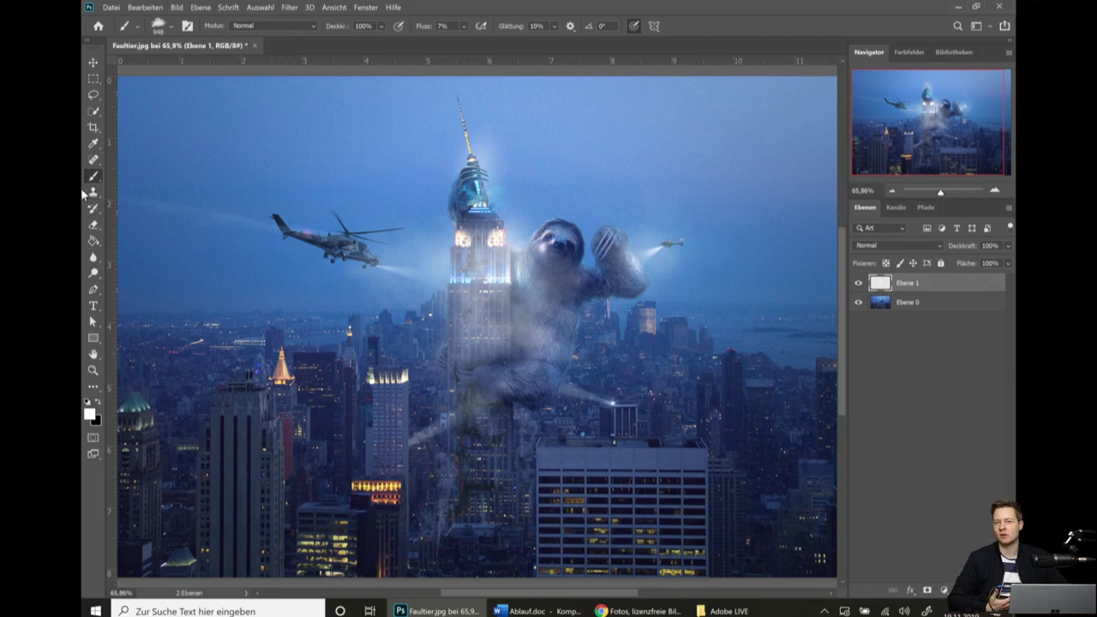
Switch to the Clone Stamp tool using the 'Rund hart' brush preset.
left_click(93, 193)
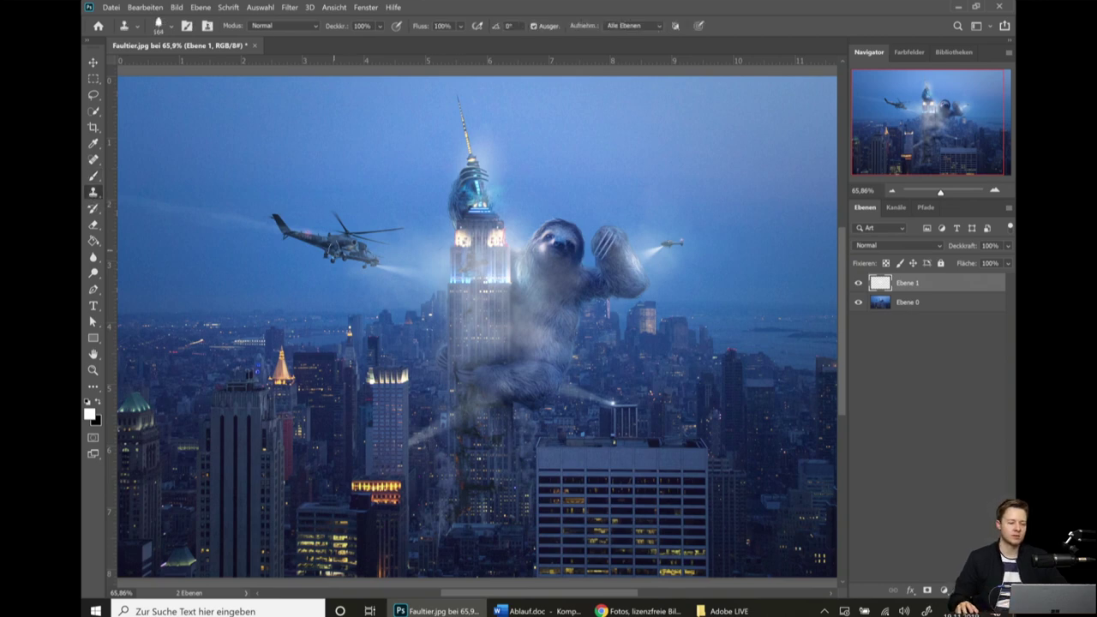
right_click(336, 236)
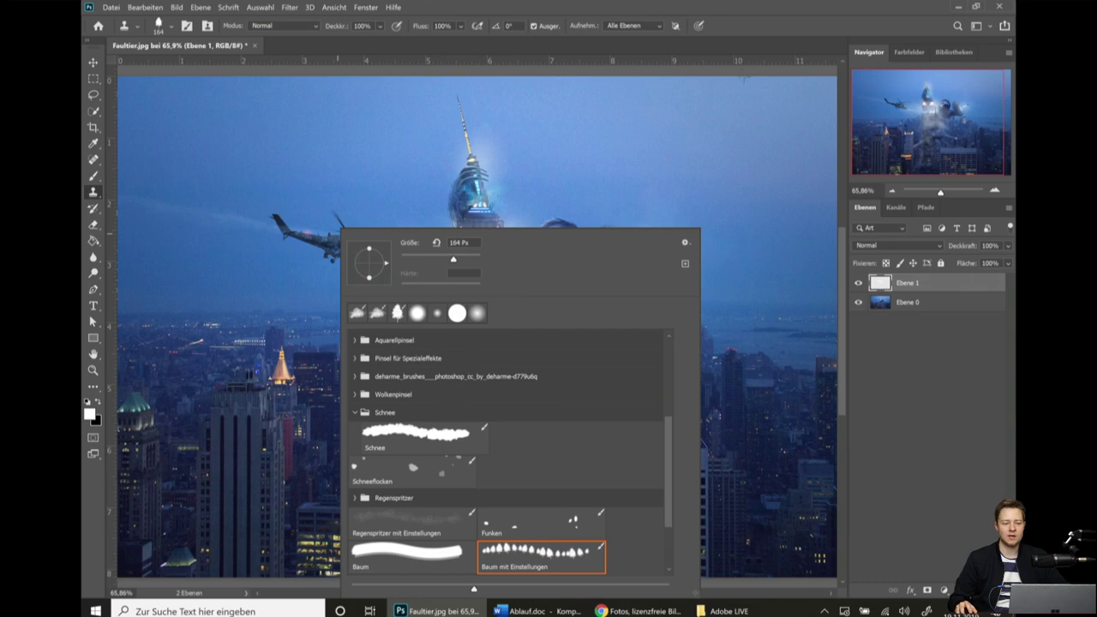
left_click(743, 22)
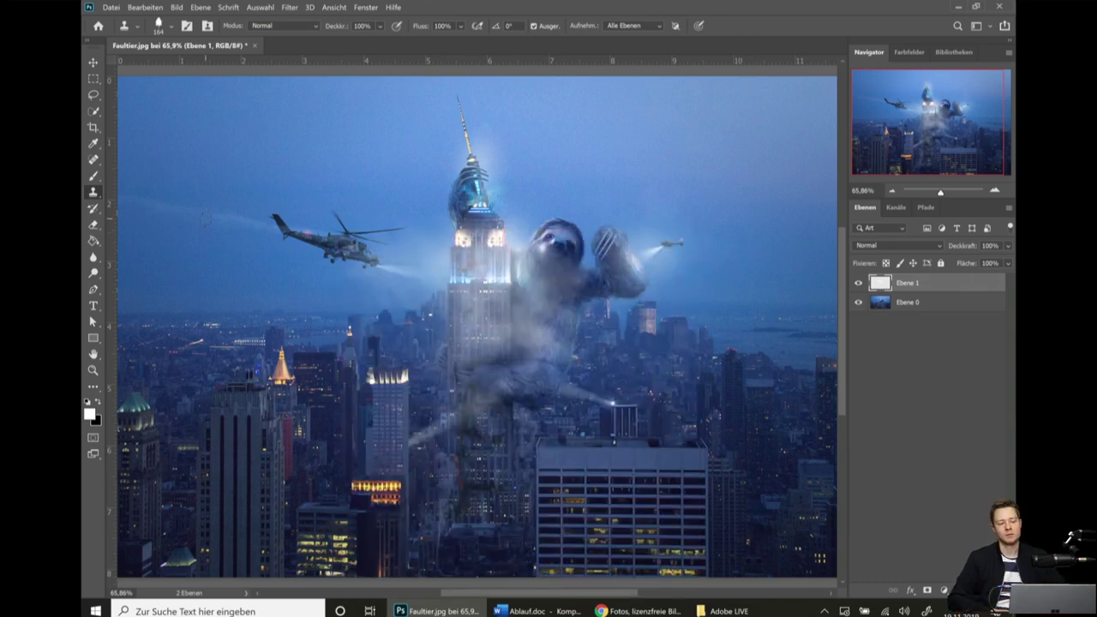
scroll(336, 319, "up", 1)
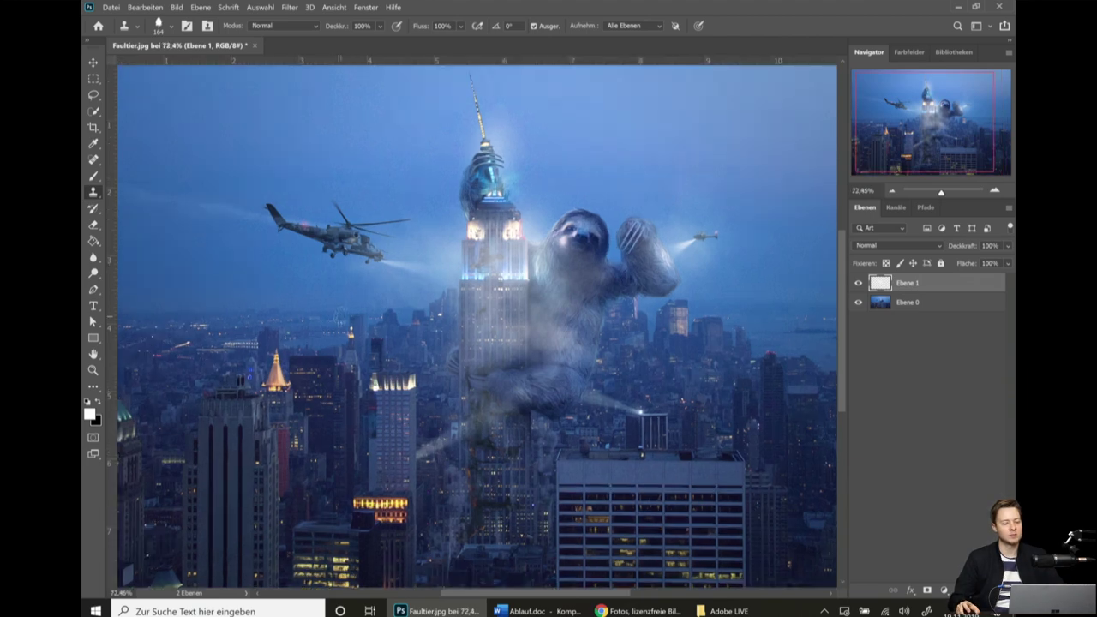
right_click(355, 228)
scroll(677, 450, "up", 5)
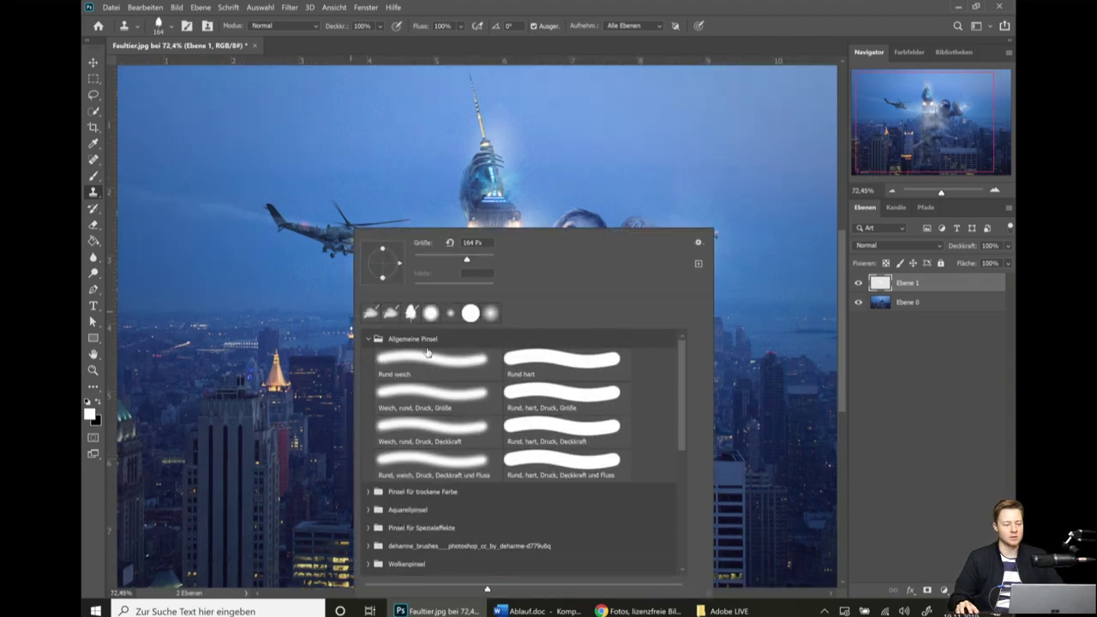
left_click(514, 360)
key("Return")
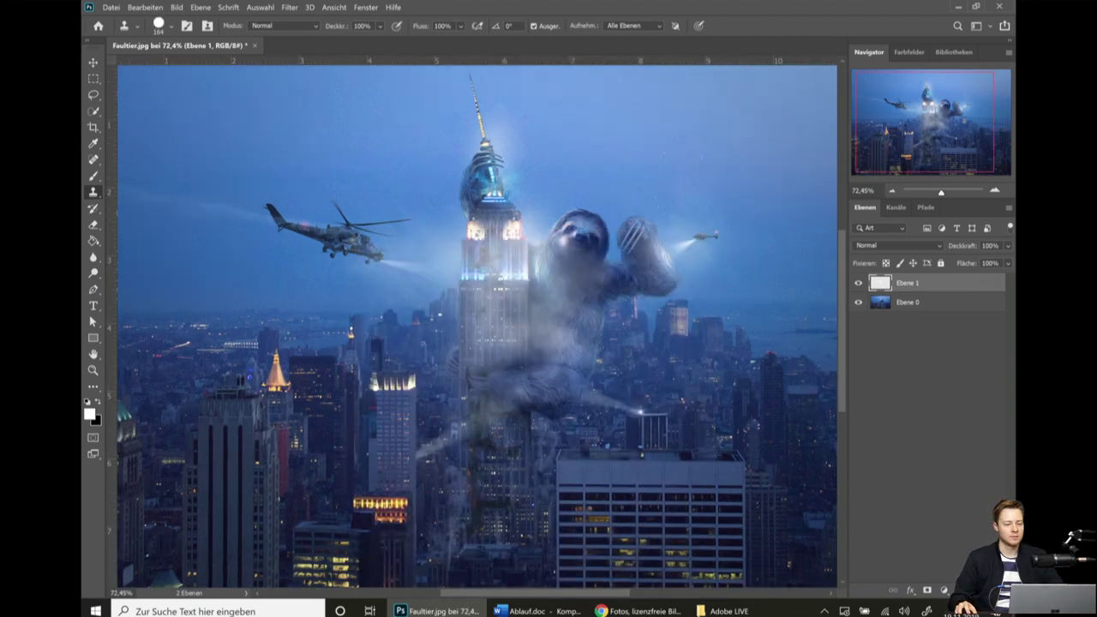
Zoom in and browse the brush preset list without changing the brush.
scroll(343, 257, "up", 1)
scroll(377, 283, "up", 1)
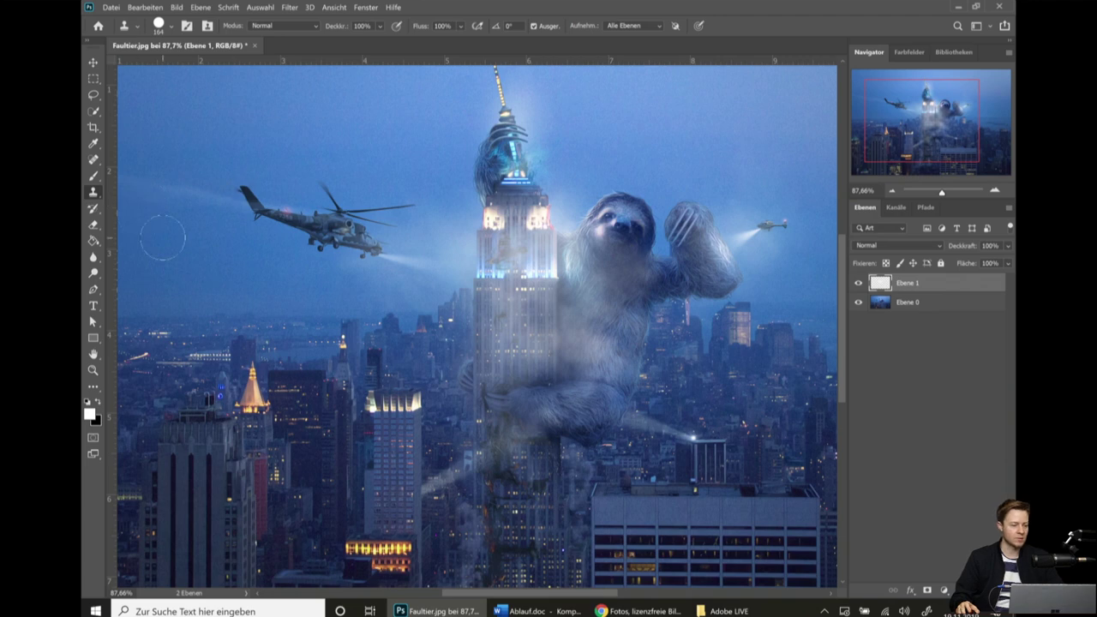
right_click(248, 267)
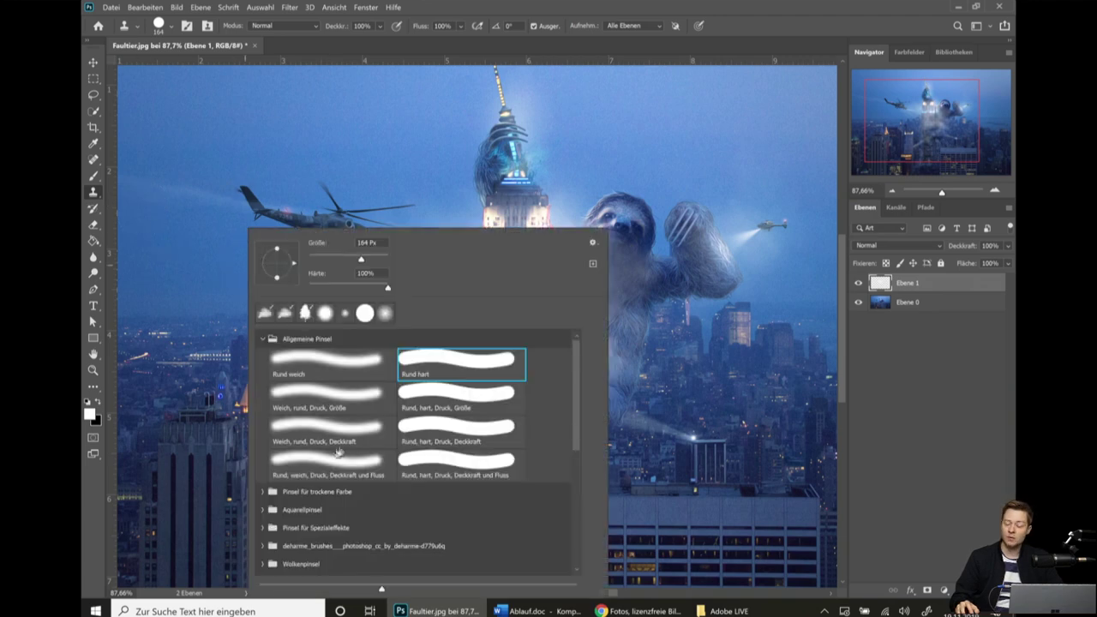
scroll(324, 424, "down", 1)
scroll(314, 421, "down", 1)
scroll(302, 427, "down", 2)
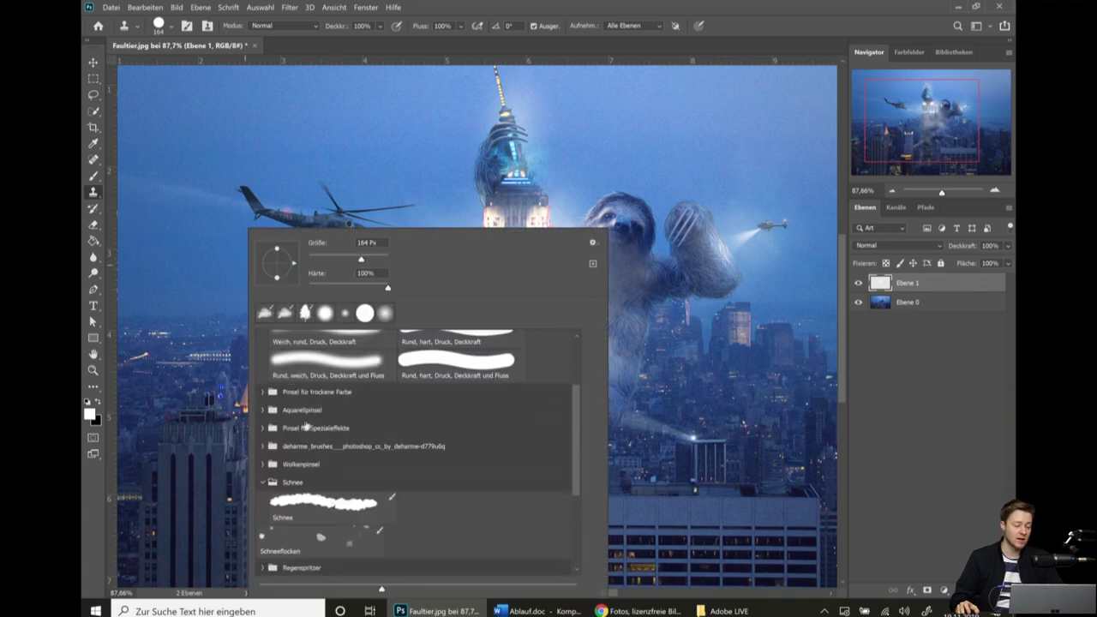
key("Escape")
scroll(219, 225, "up", 2)
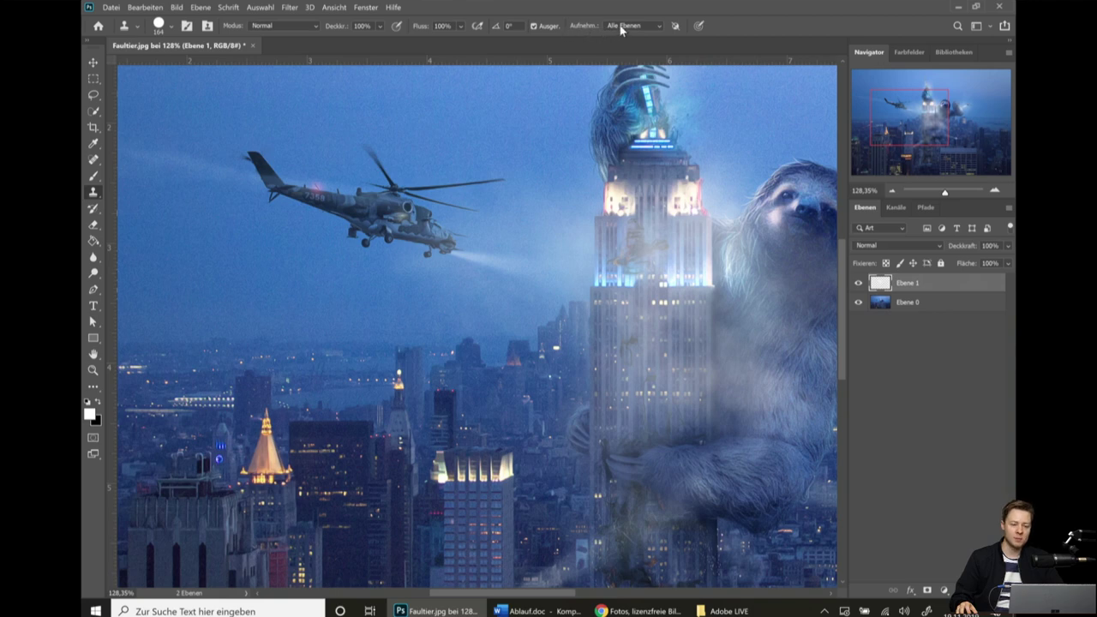
Stamp sky over the helicopter's light beam, set Aufnehm. to Alle Ebenen, and resample empty sky.
left_click(447, 232)
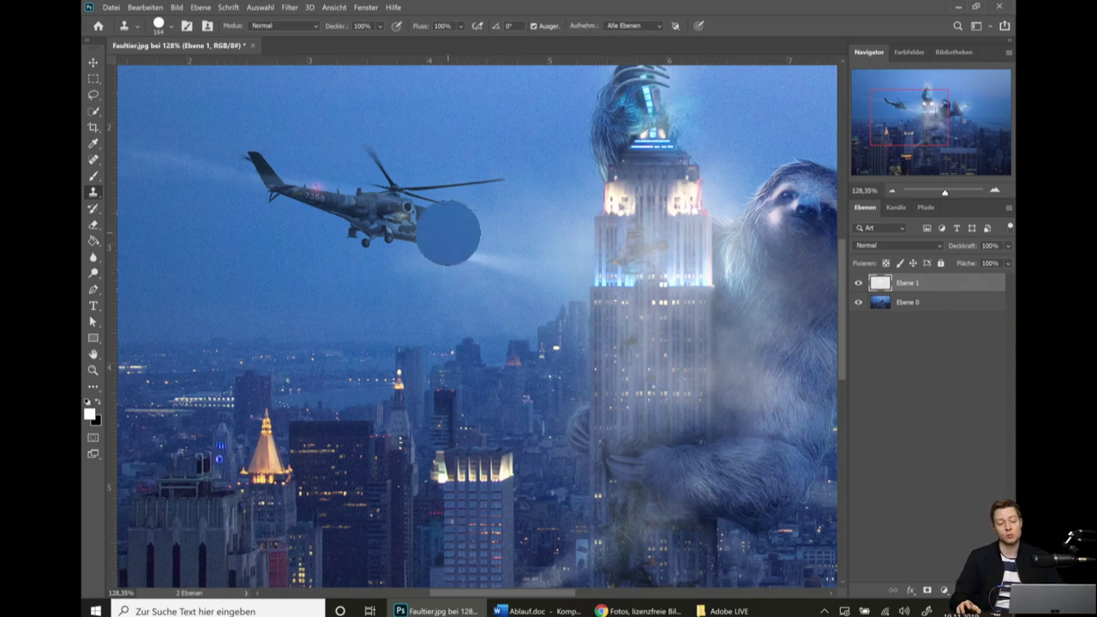
left_click(630, 25)
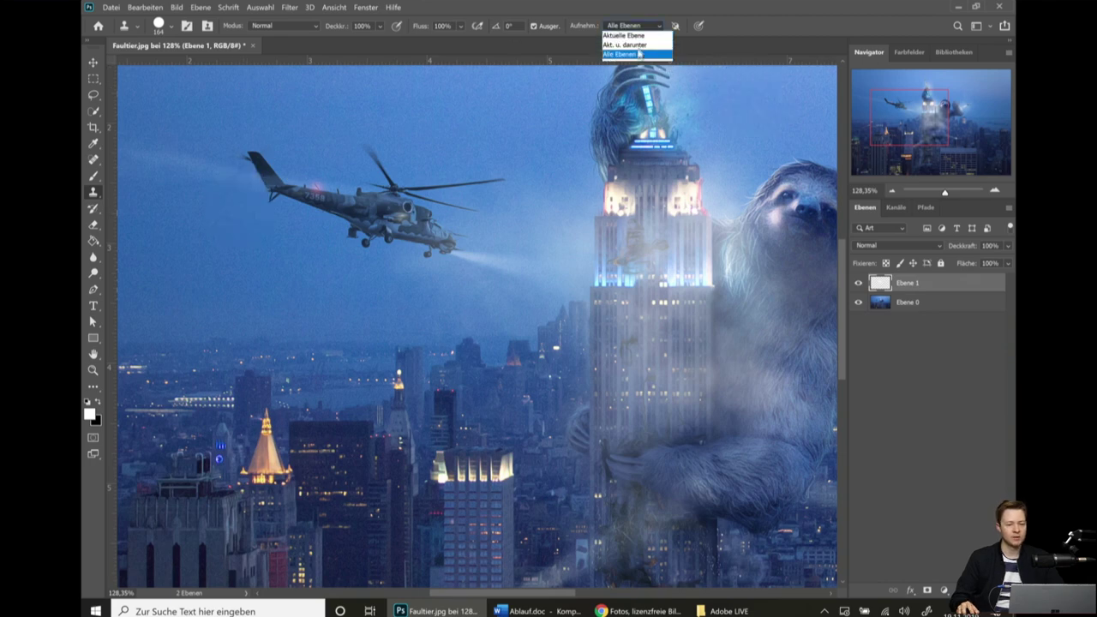
left_click(624, 36)
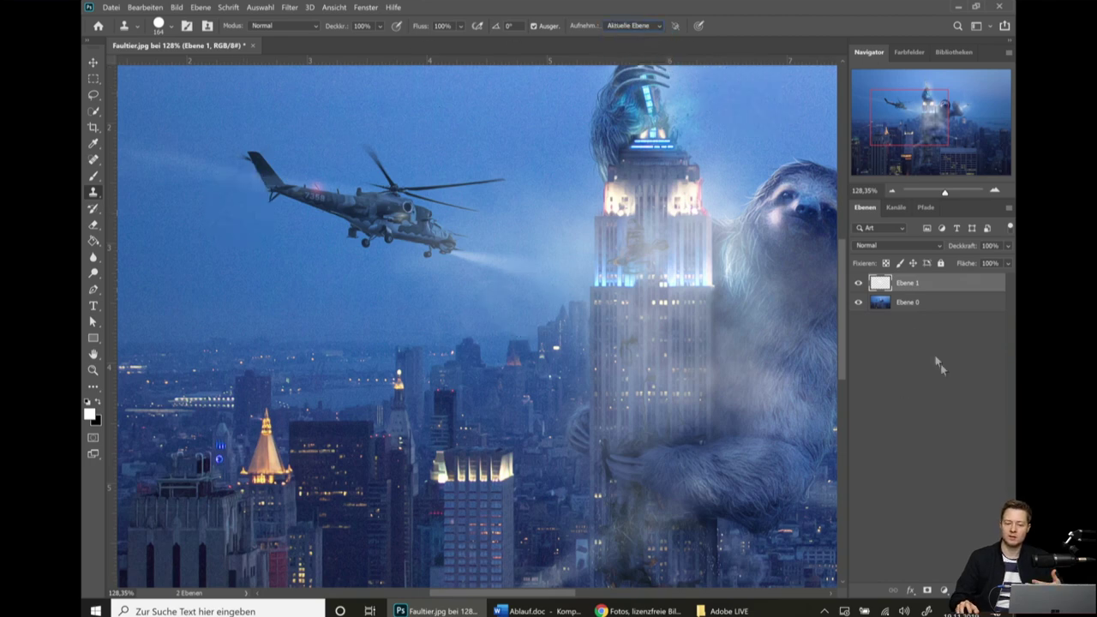
left_click(640, 27)
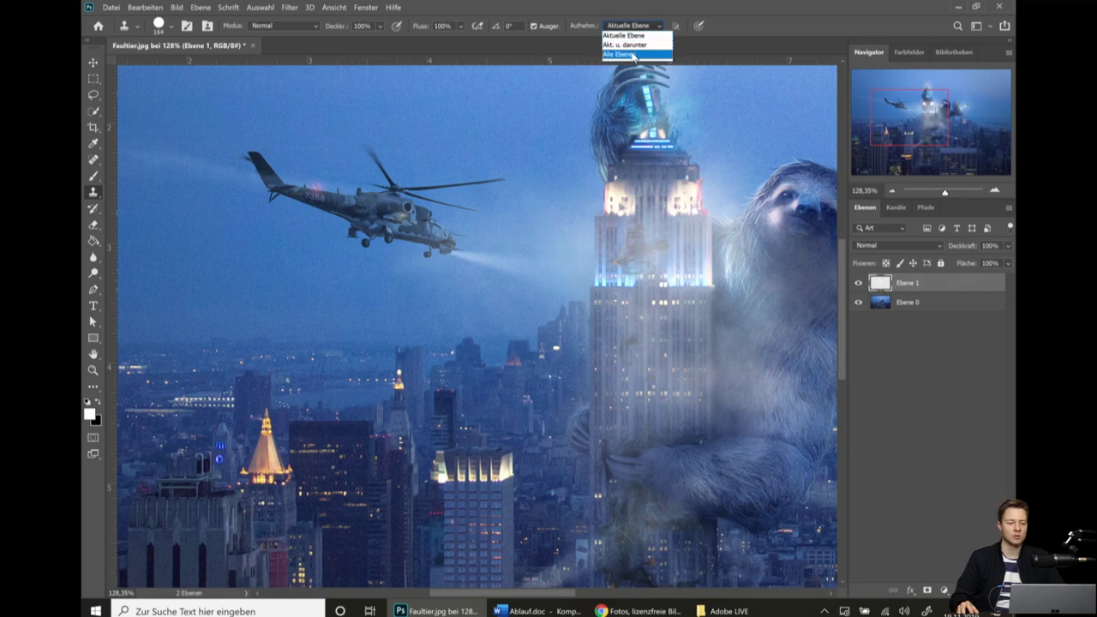
left_click(633, 55)
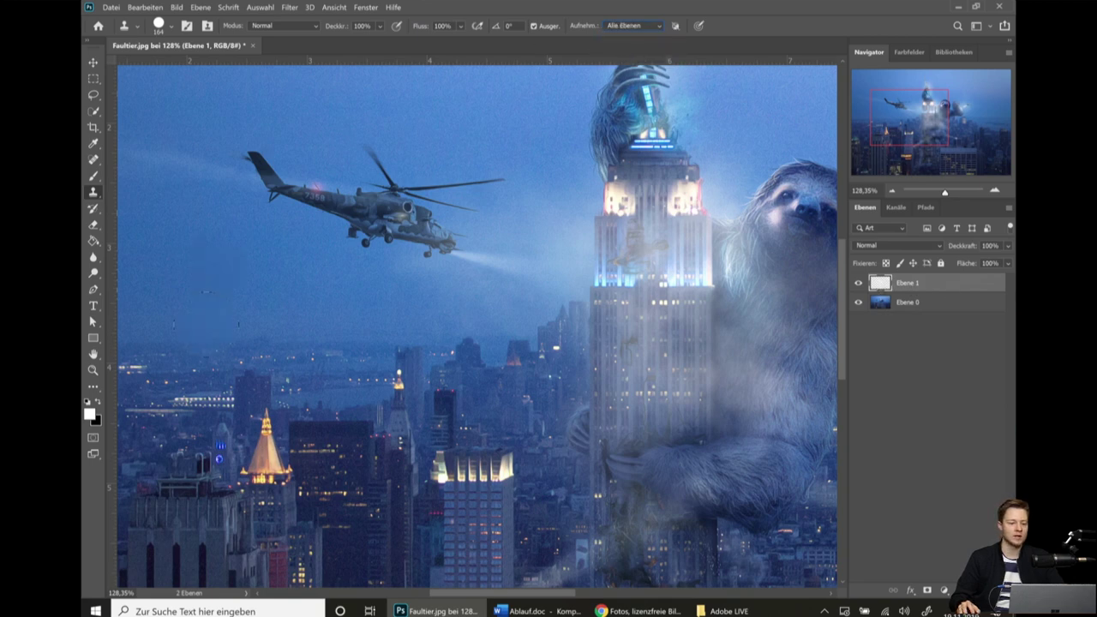
left_click(191, 279, "alt")
Clone-stamp sky across the left helicopter on Ebene 1.
mouse_move(257, 183)
left_mouse_down()
mouse_move(291, 167)
mouse_move(480, 190)
left_mouse_up()
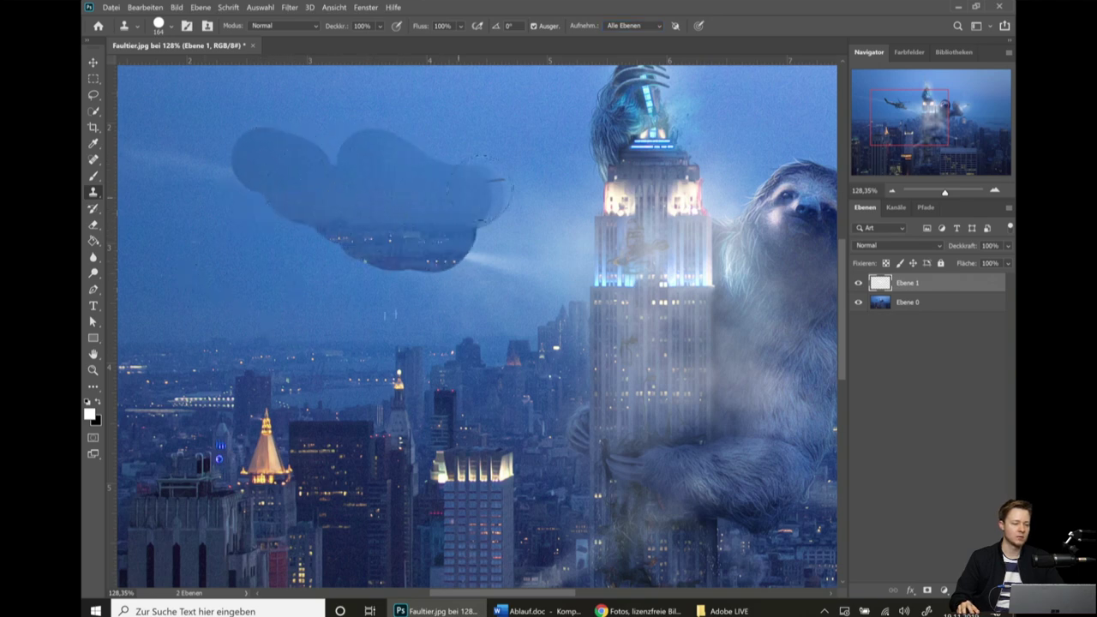
scroll(420, 313, "down", 1)
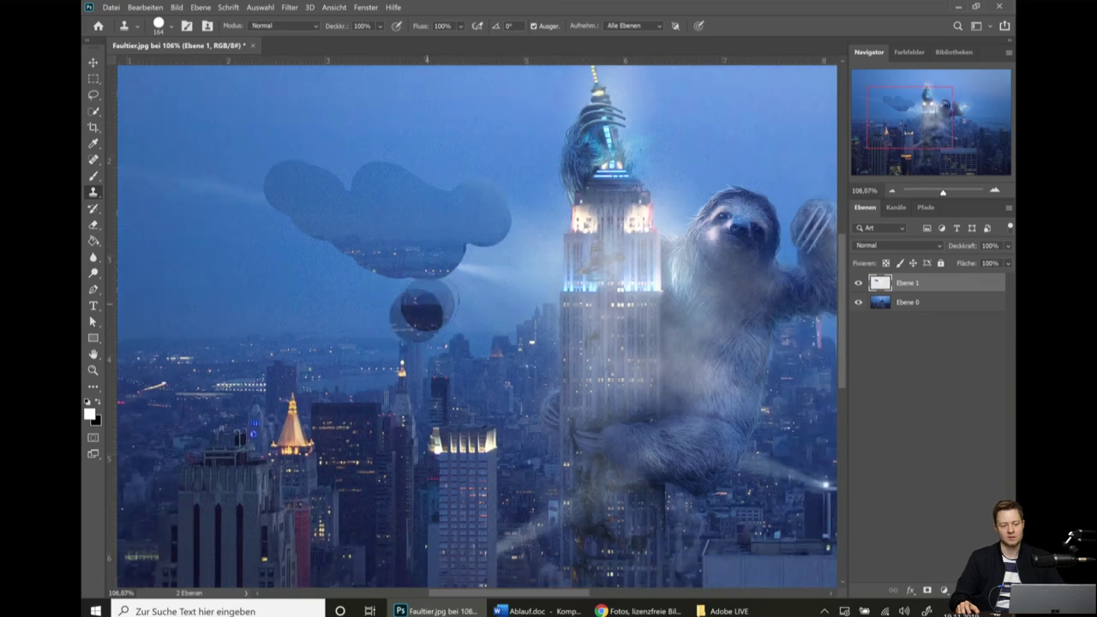
scroll(252, 289, "down", 1)
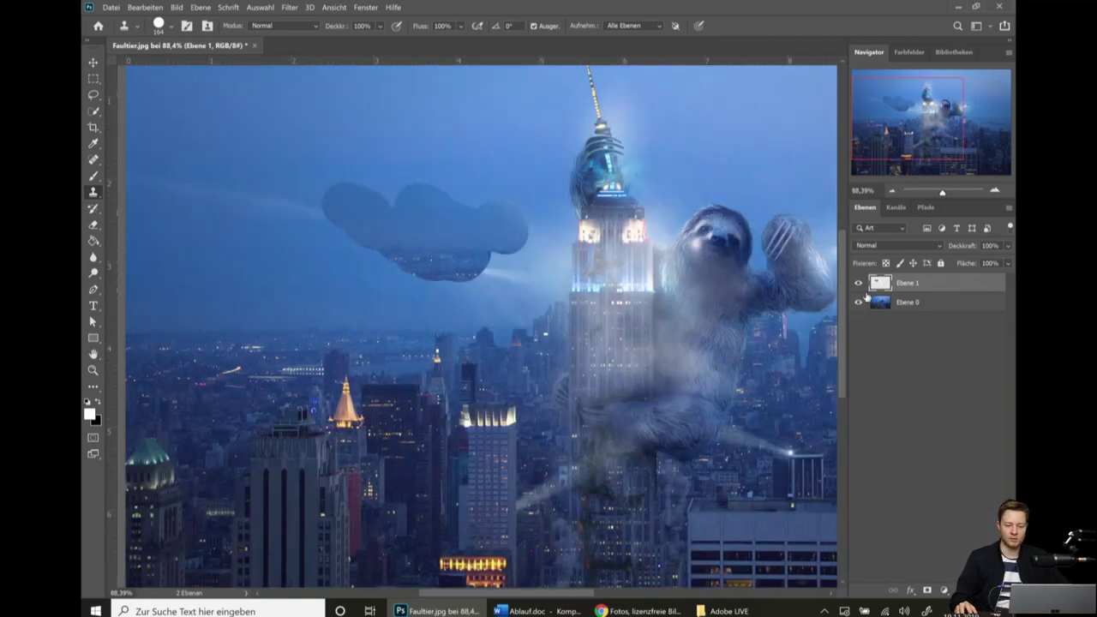
Toggle Ebene 1's visibility to compare before and after, then delete the layer.
left_click(859, 283)
left_click(859, 282)
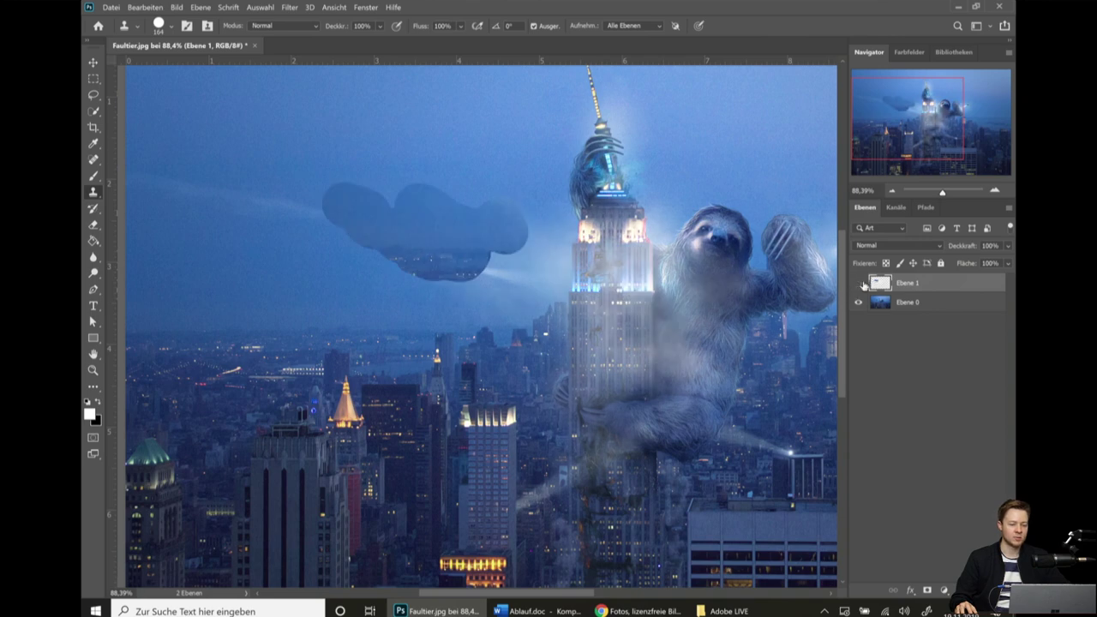
left_click(859, 282)
left_click(859, 283)
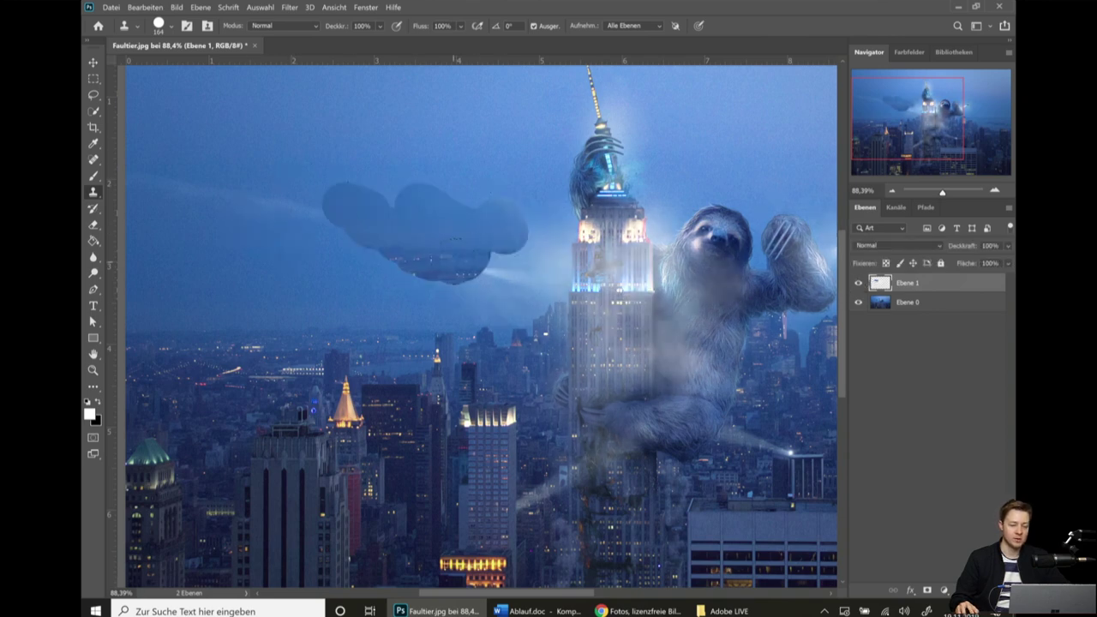
left_click(859, 283)
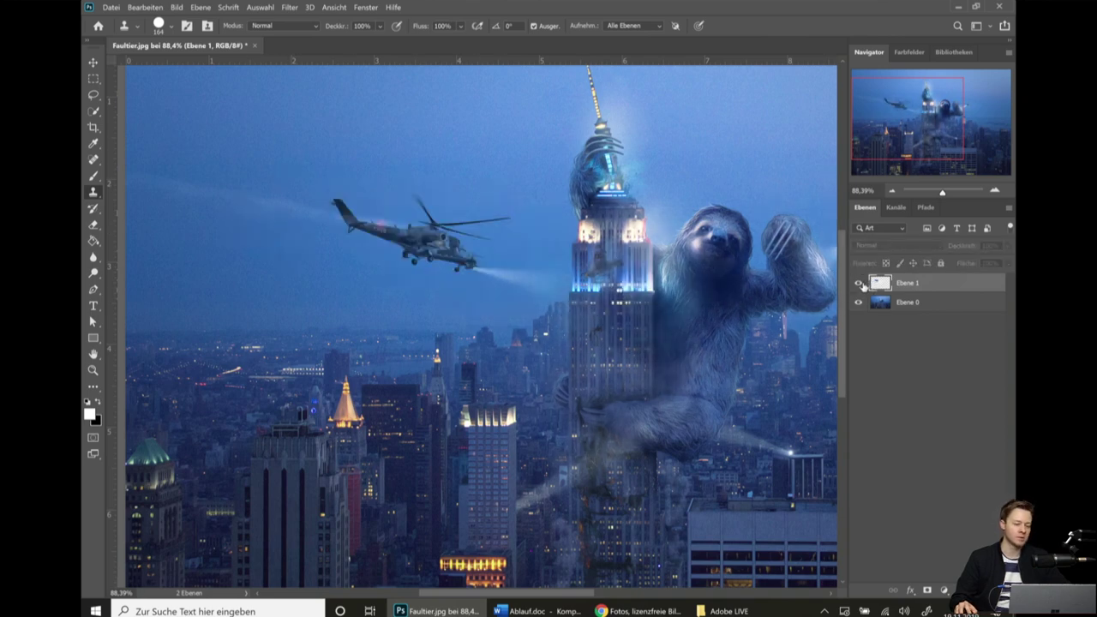
left_click(859, 282)
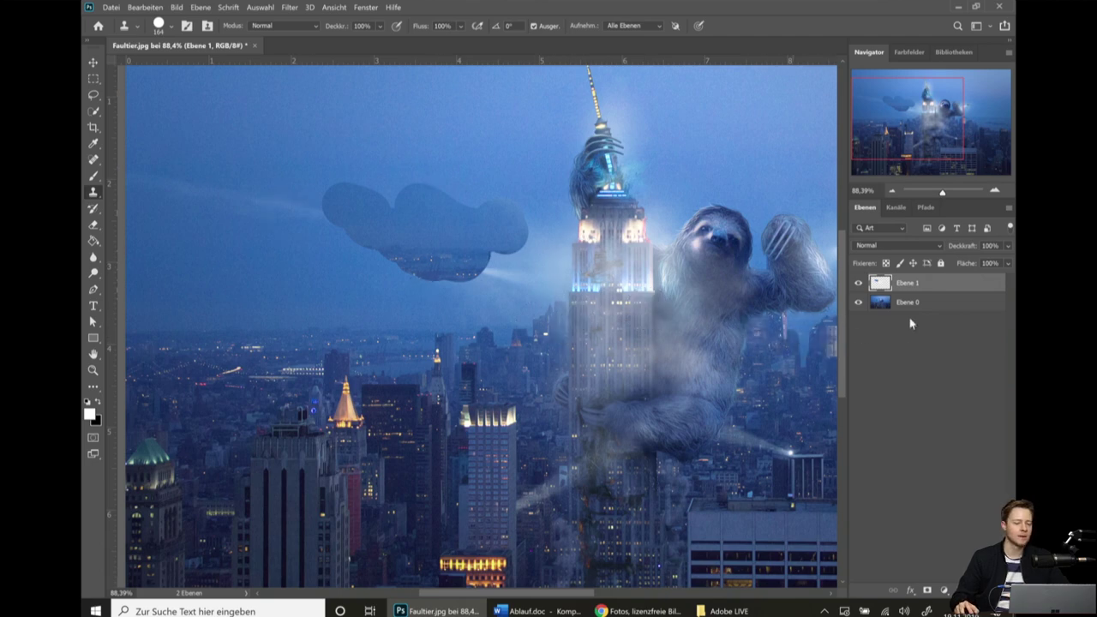
mouse_move(904, 284)
left_mouse_down()
mouse_move(901, 590)
mouse_move(1001, 590)
left_mouse_up()
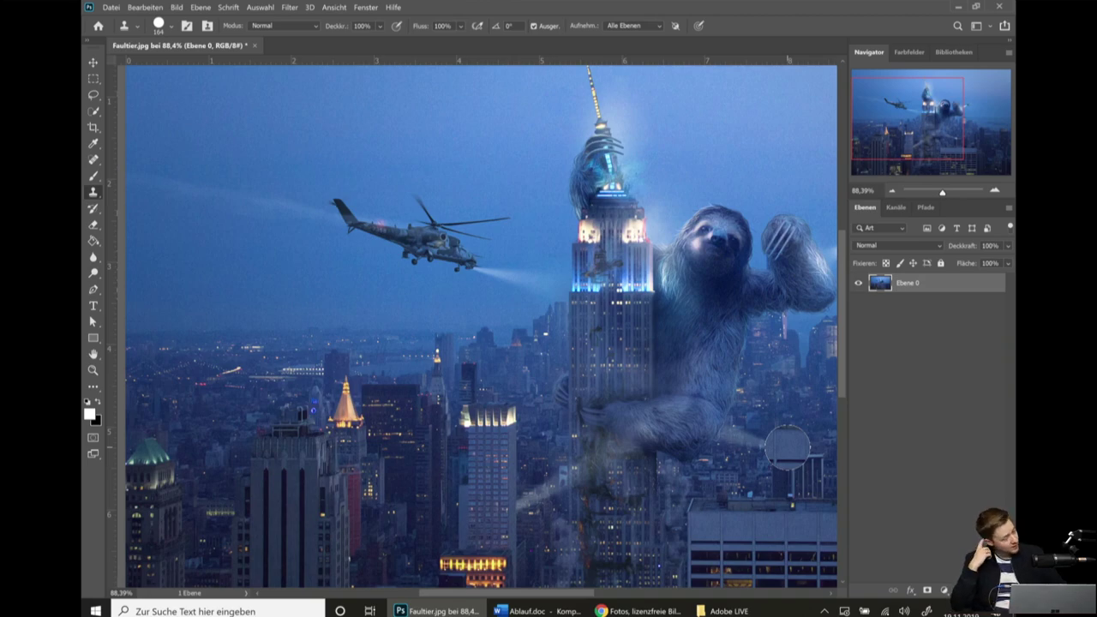
Fit the image in view and open the Bild menu's Korrekturen submenu.
scroll(600, 185, "down", 3)
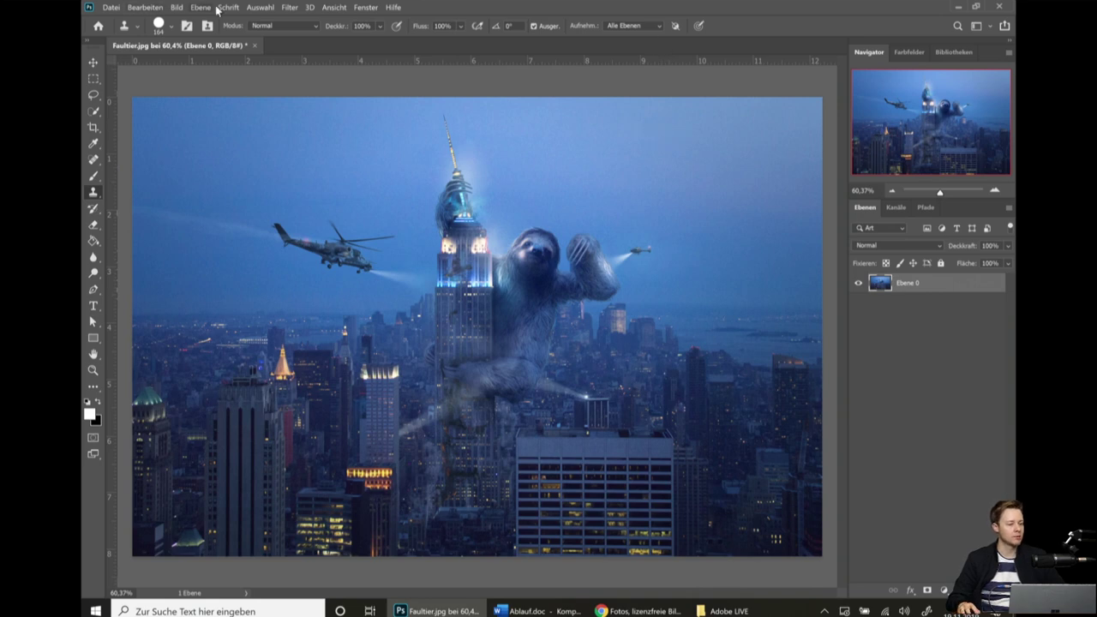
left_click(176, 7)
mouse_move(199, 34)
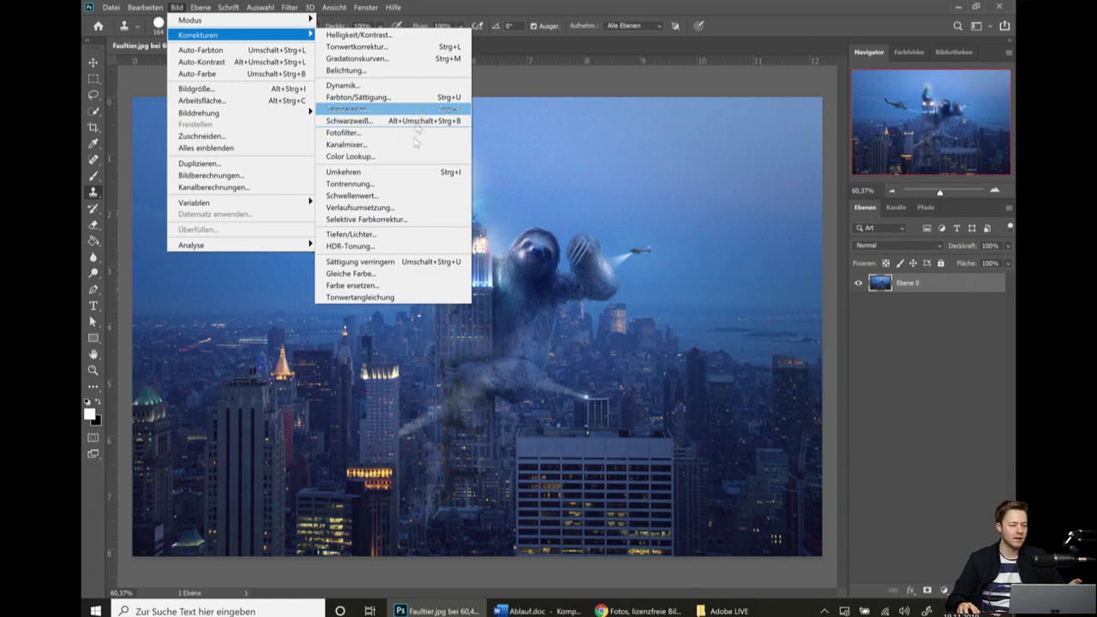
Apply a colourized Farbton/Sättigung with Hue 44, Saturation 19 and Lightness +18.
left_click(399, 219)
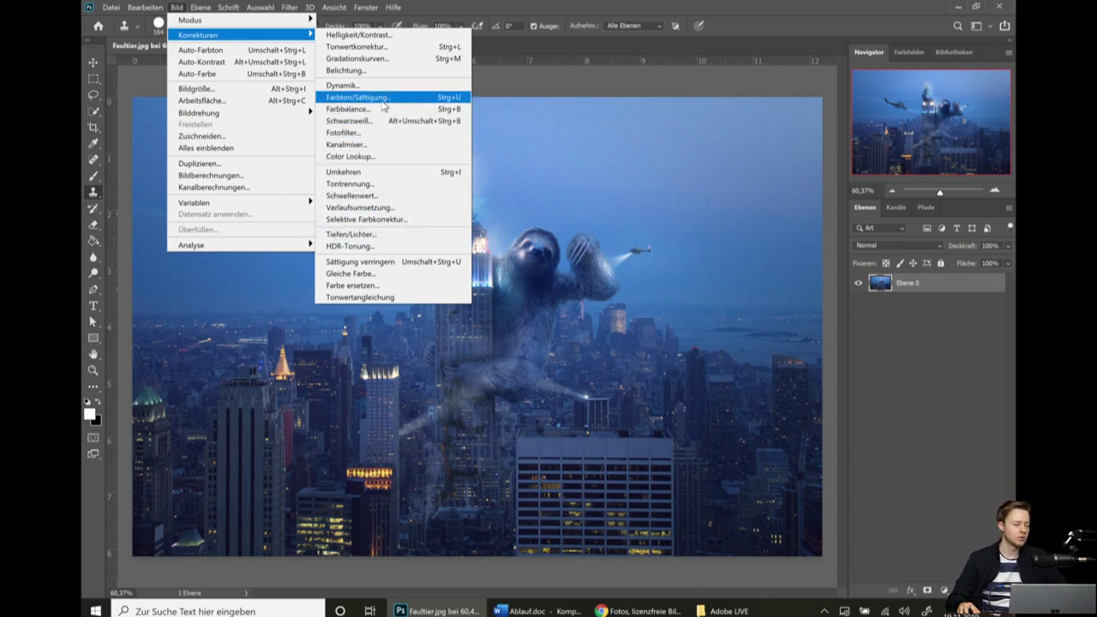
left_click(378, 104)
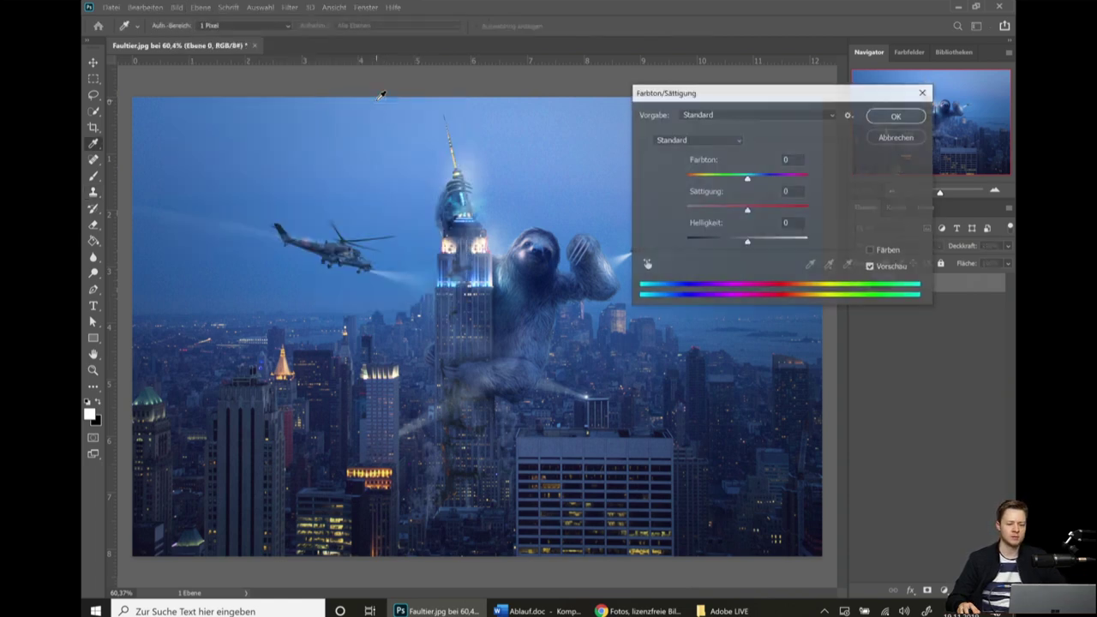
mouse_move(724, 90)
left_mouse_down()
mouse_move(716, 161)
mouse_move(657, 117)
mouse_move(715, 128)
mouse_move(728, 110)
mouse_move(778, 101)
mouse_move(775, 159)
left_mouse_up()
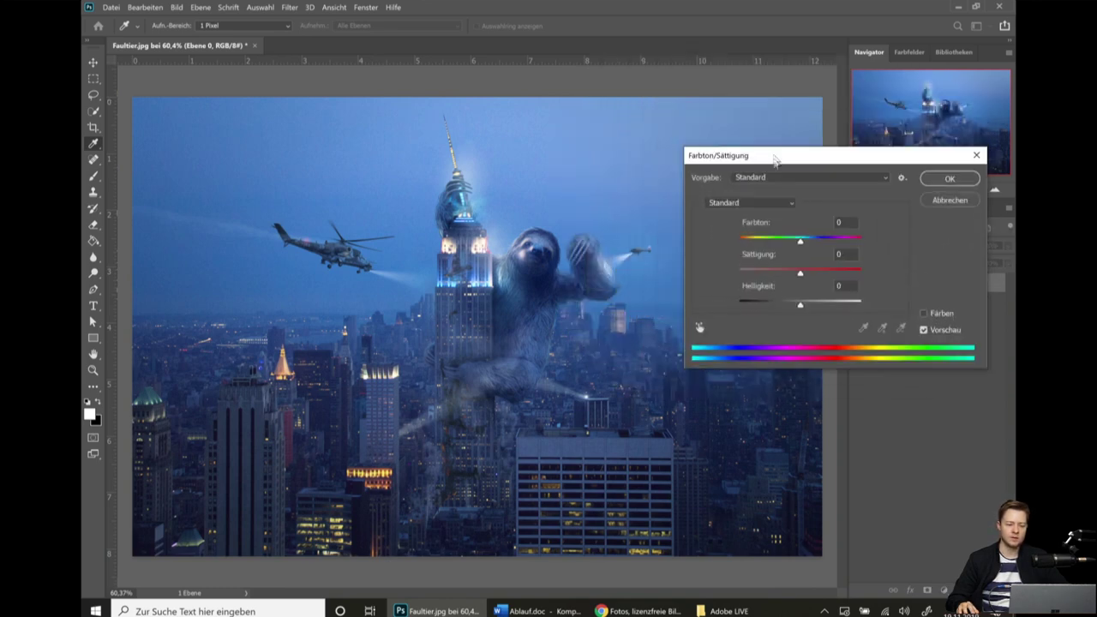
mouse_move(780, 240)
left_mouse_down()
mouse_move(749, 253)
mouse_move(729, 243)
mouse_move(772, 254)
mouse_move(742, 244)
mouse_move(805, 243)
left_mouse_up()
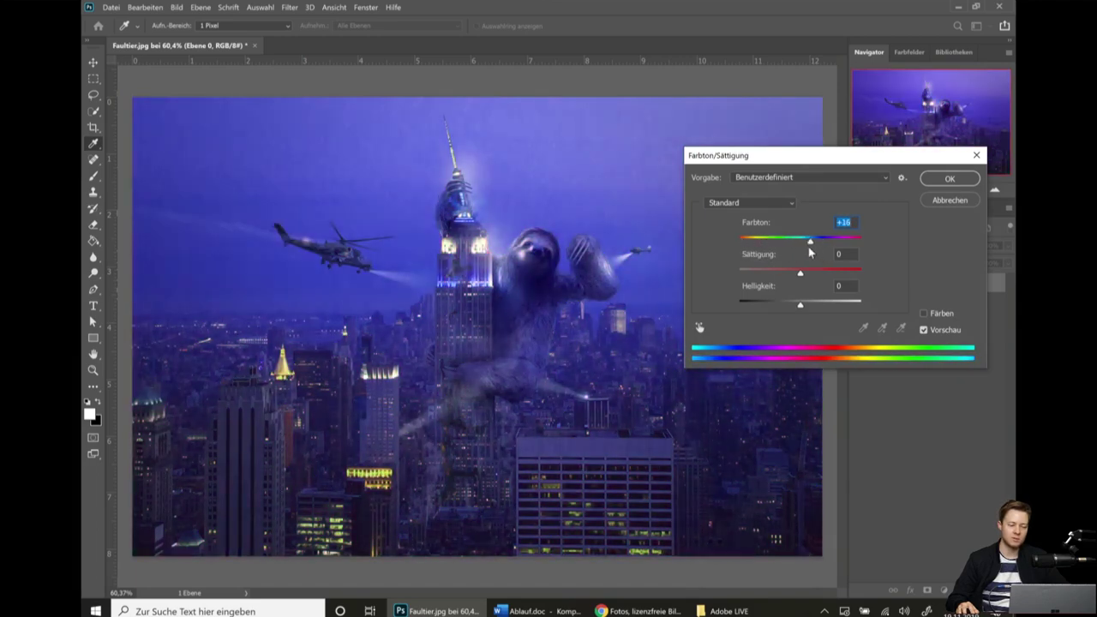
left_click(923, 314)
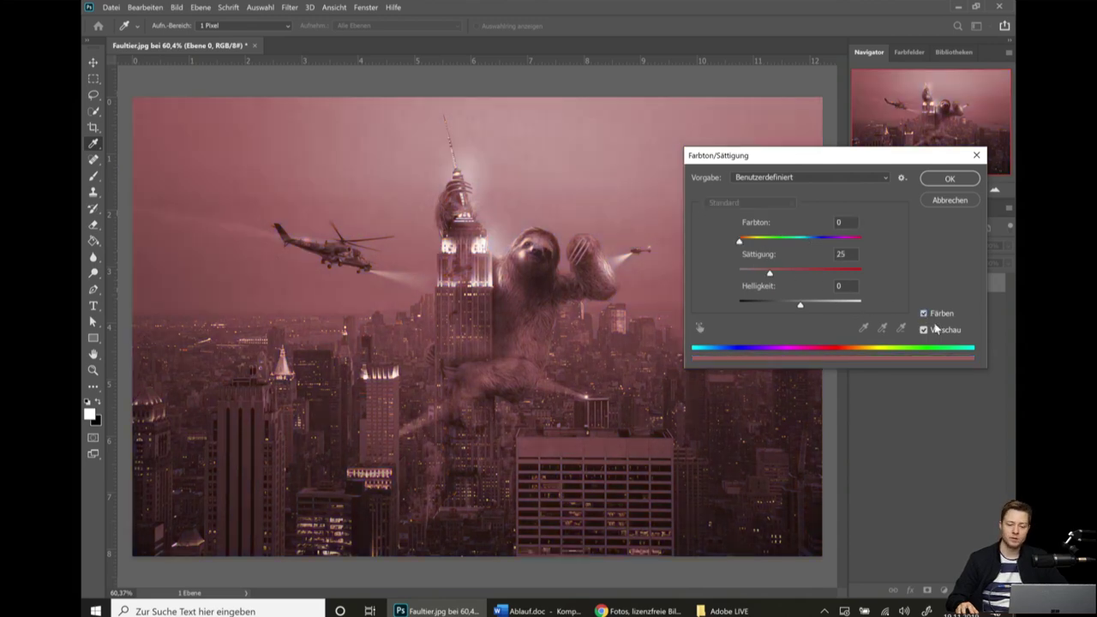
left_click_drag(742, 243, 755, 254)
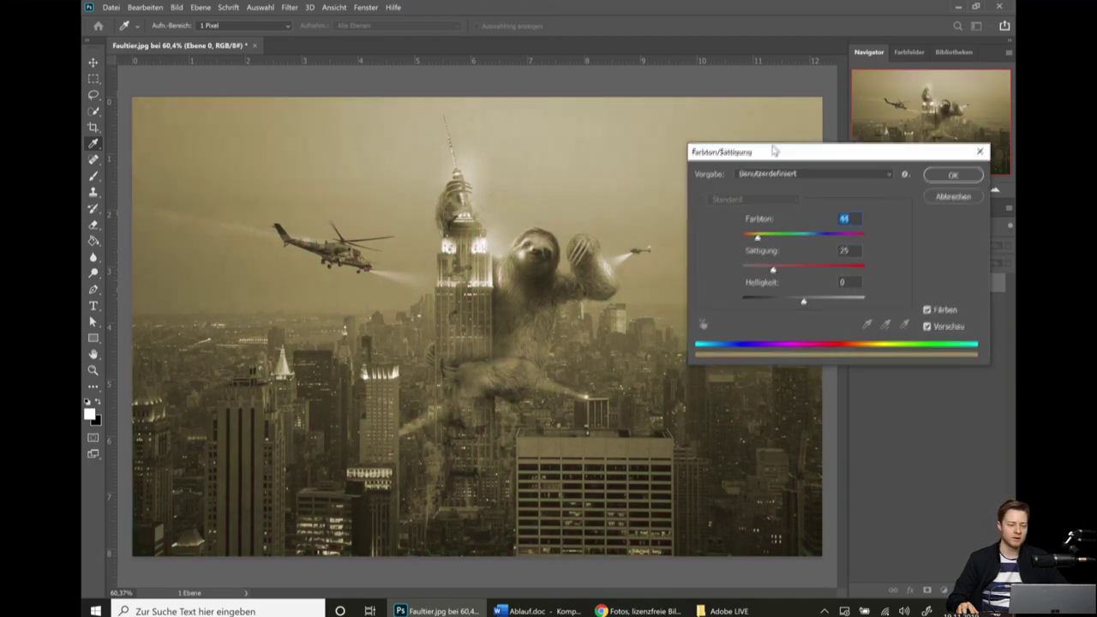
left_click_drag(770, 157, 788, 134)
left_click_drag(788, 249, 829, 286)
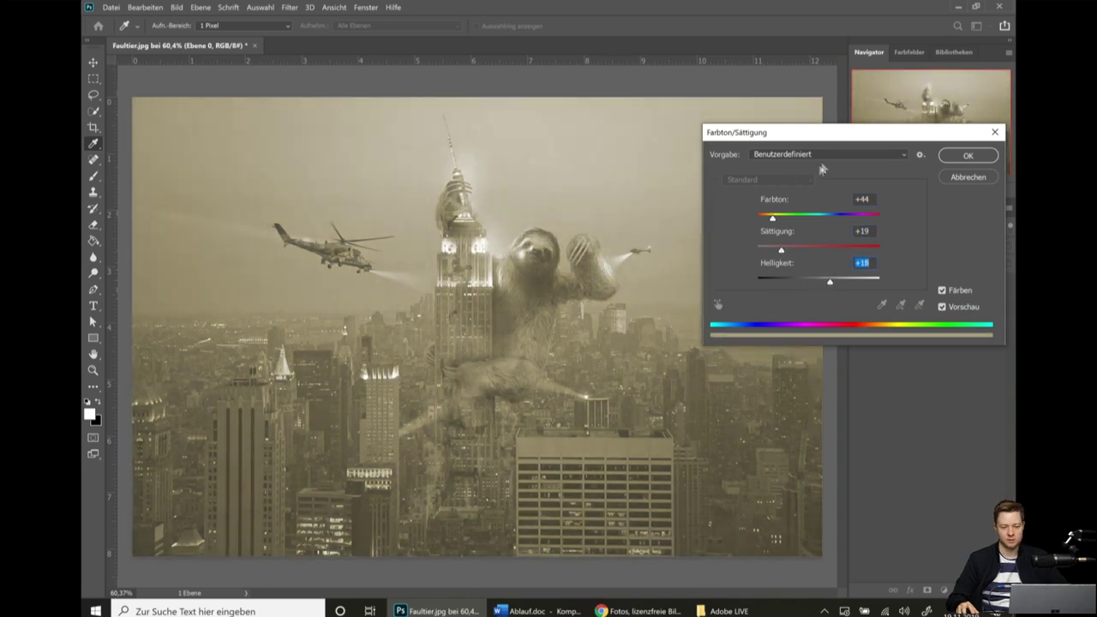
left_click_drag(806, 132, 755, 133)
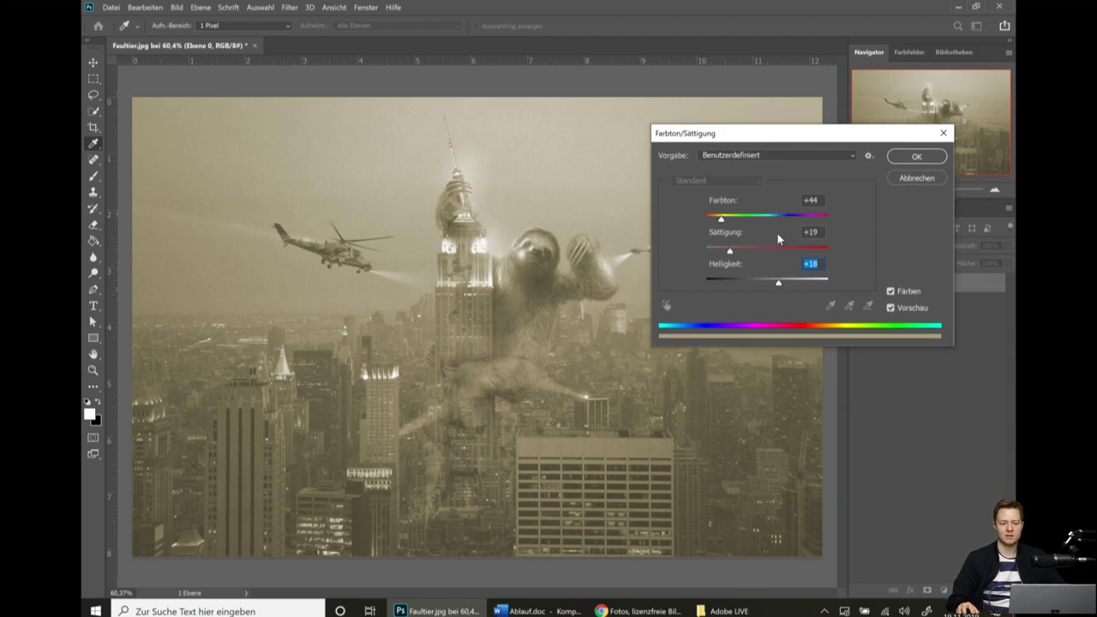
left_click(916, 156)
key("s")
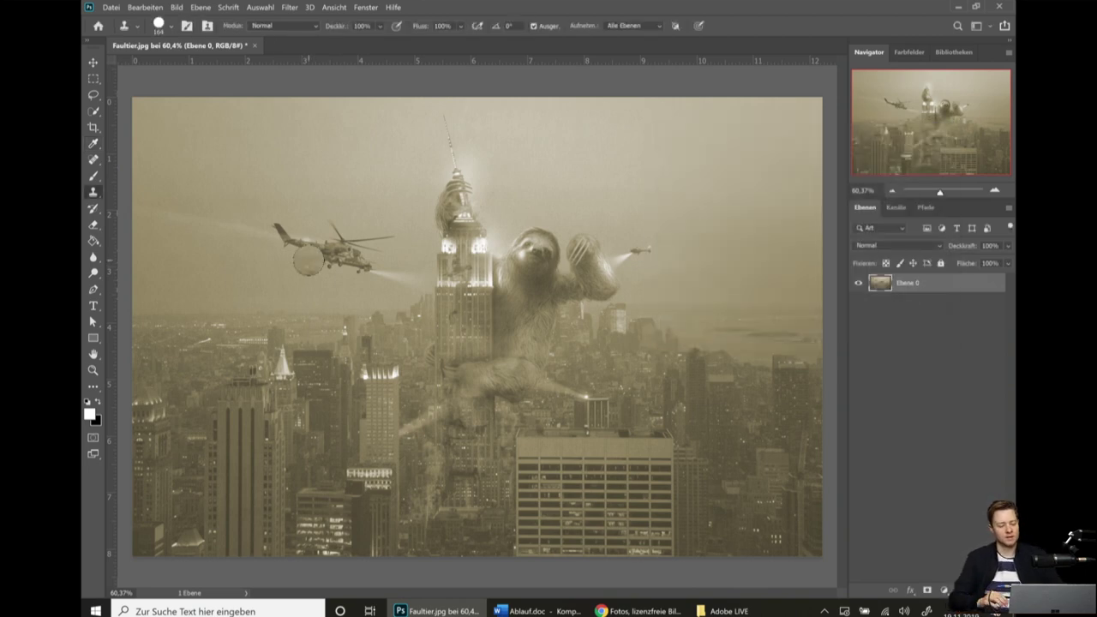
Switch to the Move tool and undo the sepia Farbton/Sättigung tint.
key("v")
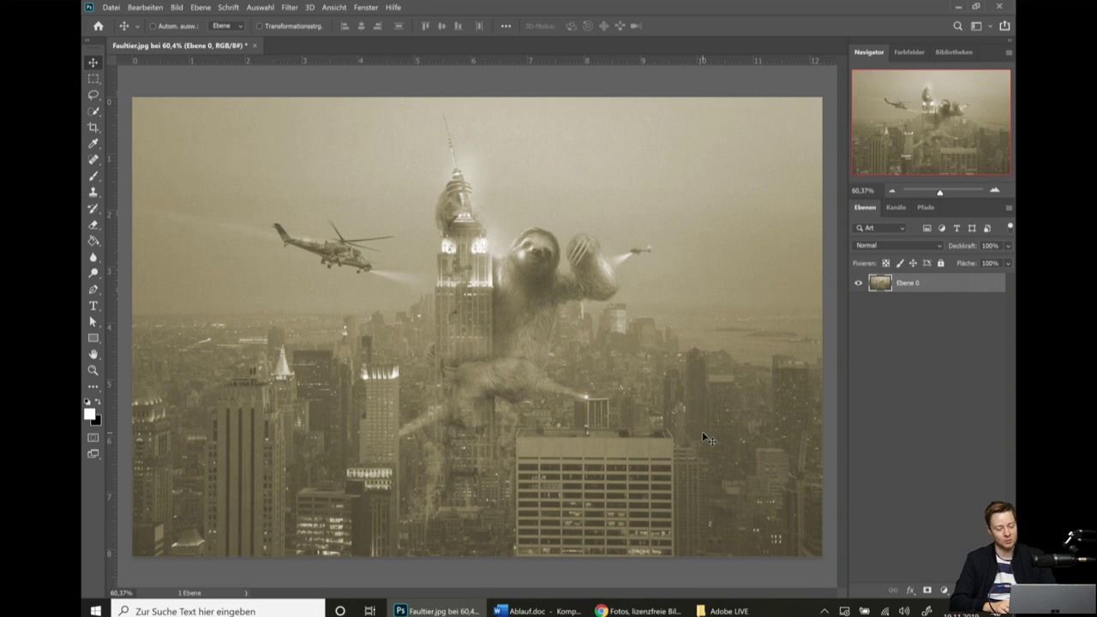
key("ctrl+z")
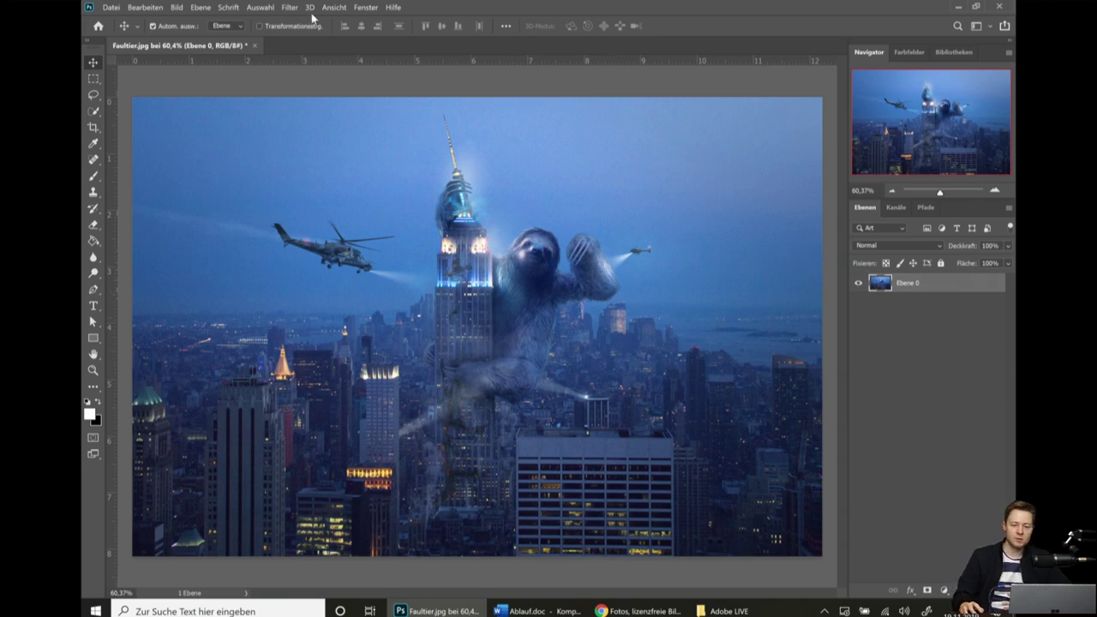
Show the Adjustments panel from the Window menu, move it aside, then close it.
left_click(366, 8)
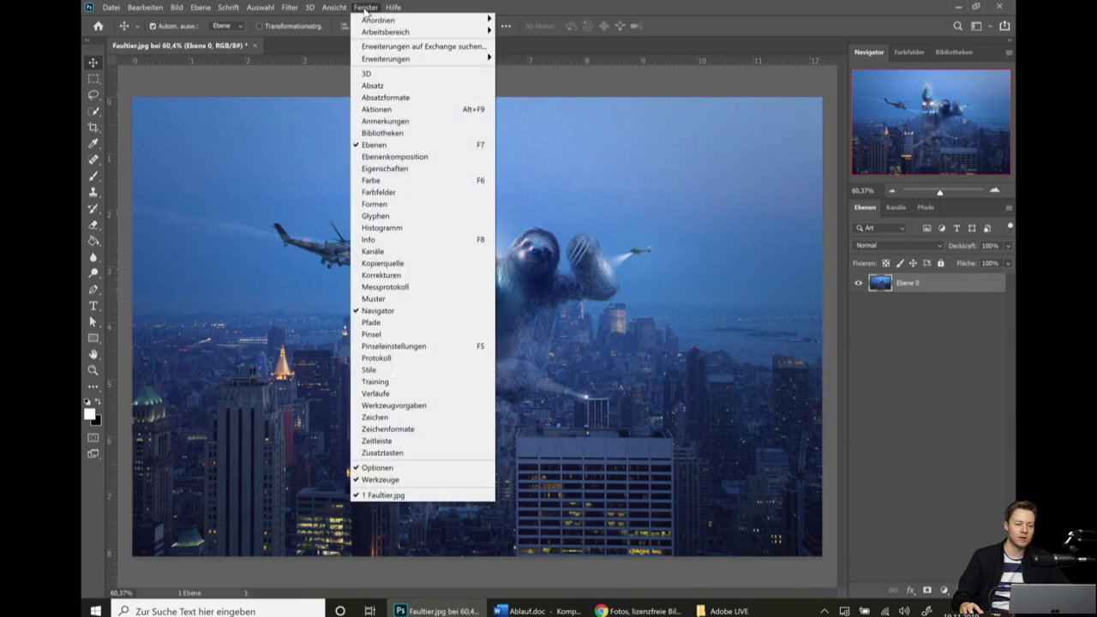
left_click(384, 275)
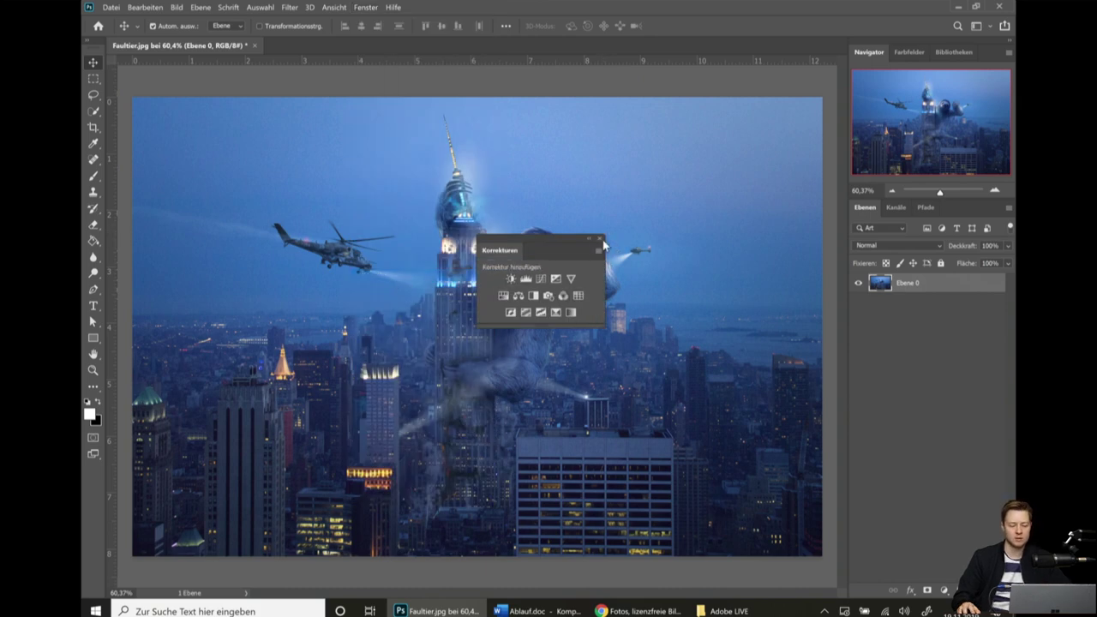
left_click_drag(536, 241, 566, 131)
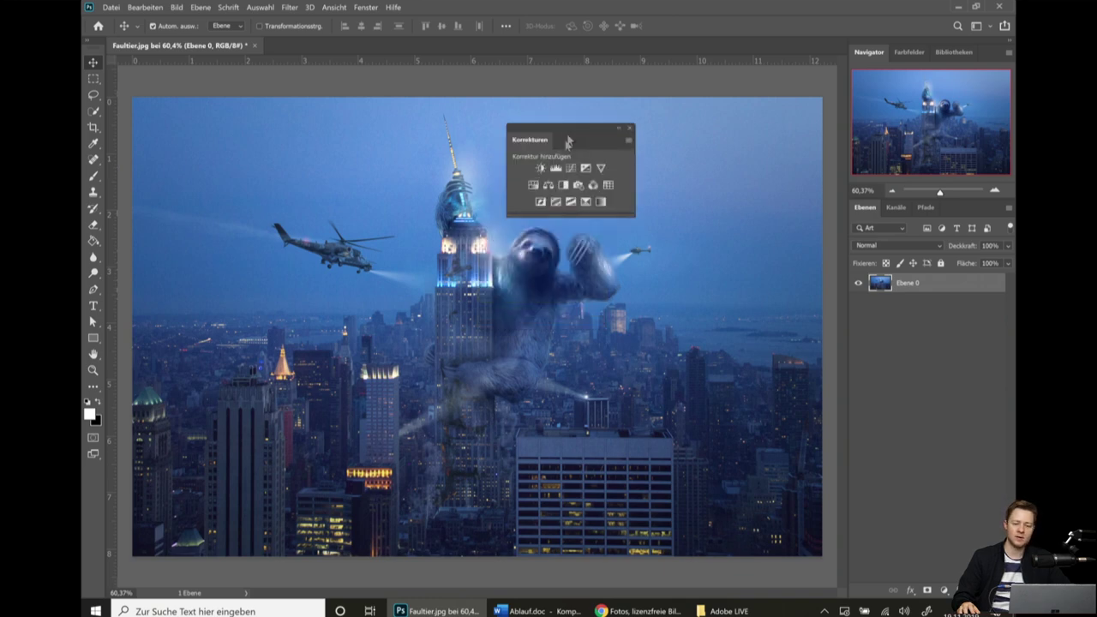
left_click(630, 128)
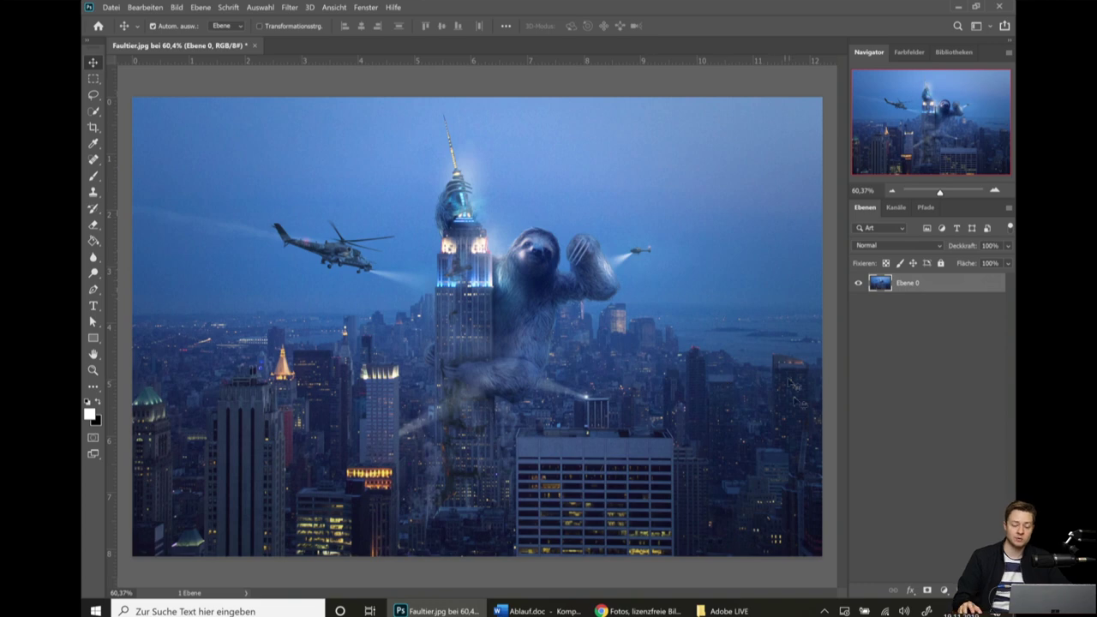
Add a Farbton/Sättigung adjustment layer from the Layers panel's adjustment button.
left_click(944, 592)
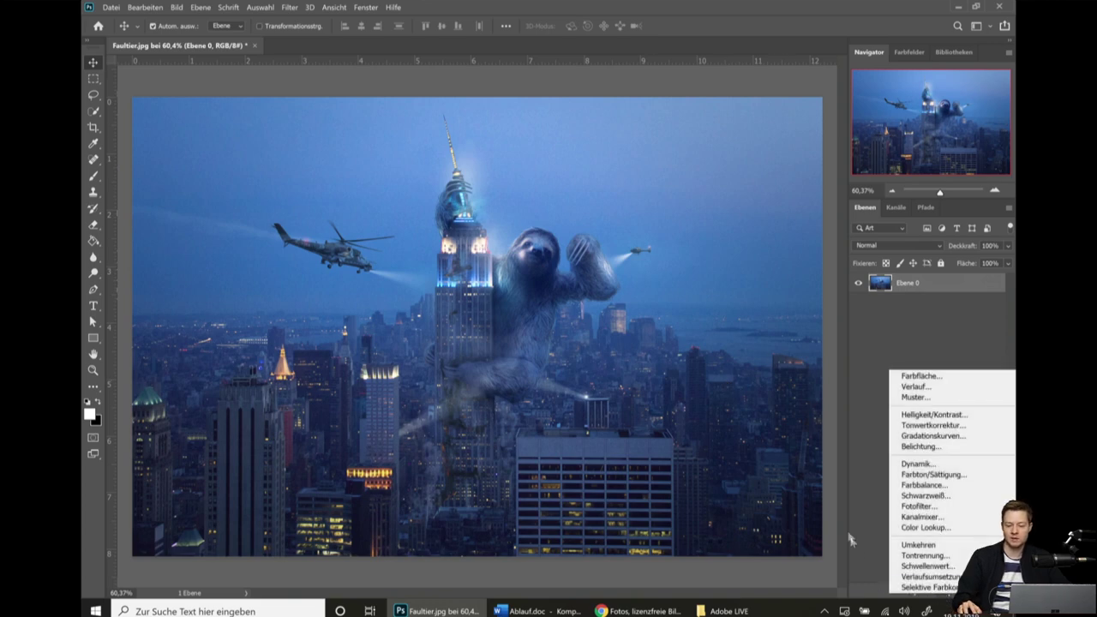
key("Escape")
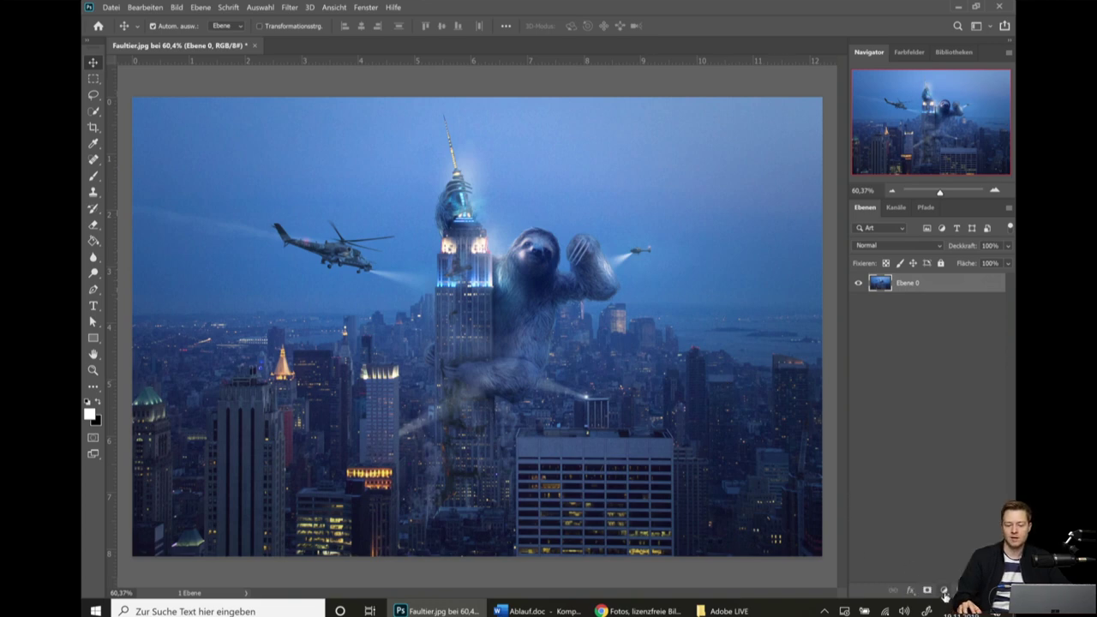
left_click(945, 593)
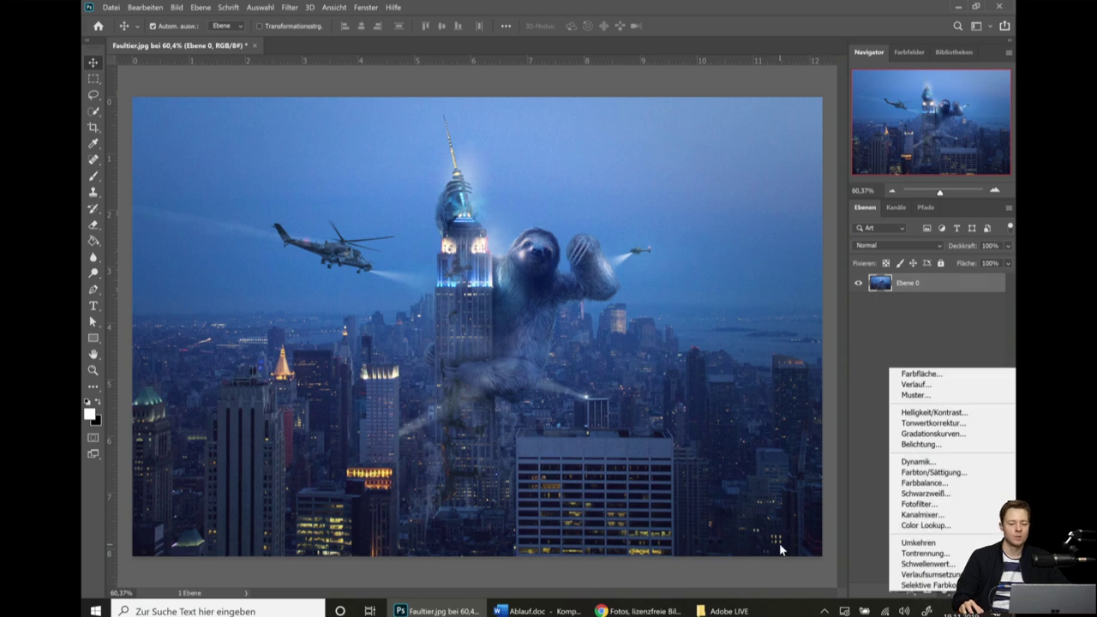
left_click(933, 473)
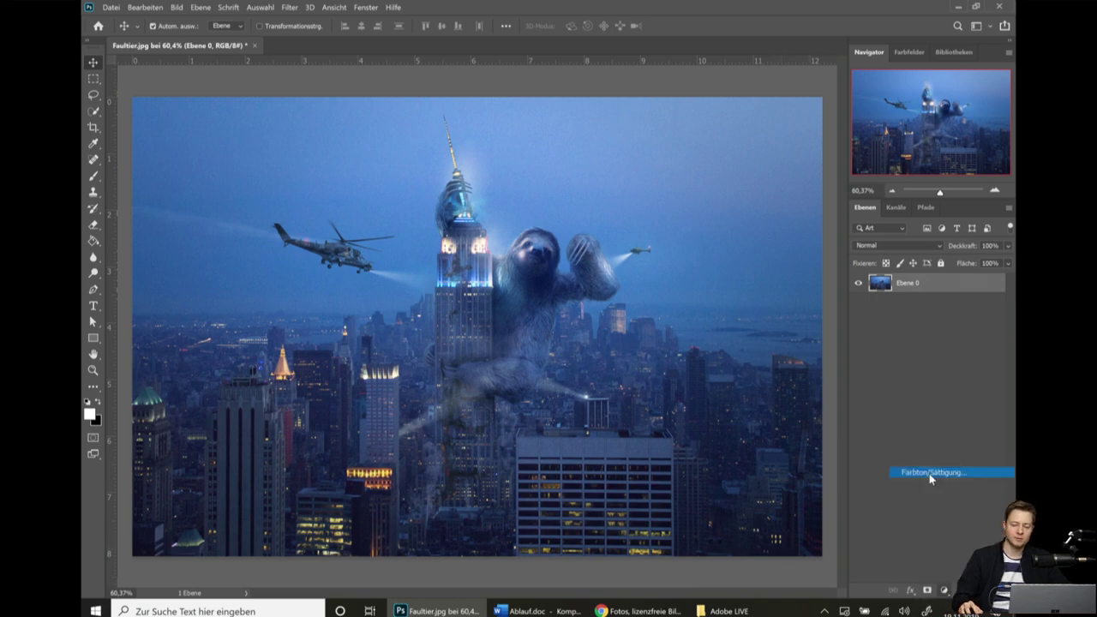
Colourize the Hue/Saturation layer as warm sepia: hue 21, saturation 27, lightness +16.
left_click_drag(788, 167, 714, 122)
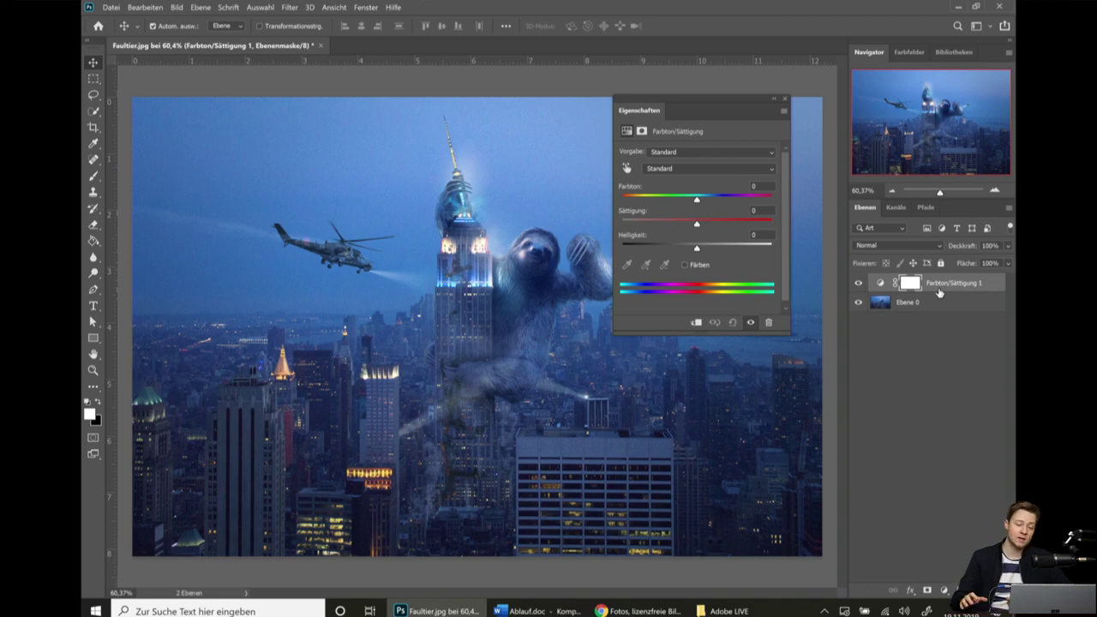
left_click(691, 264)
left_click_drag(623, 199, 639, 200)
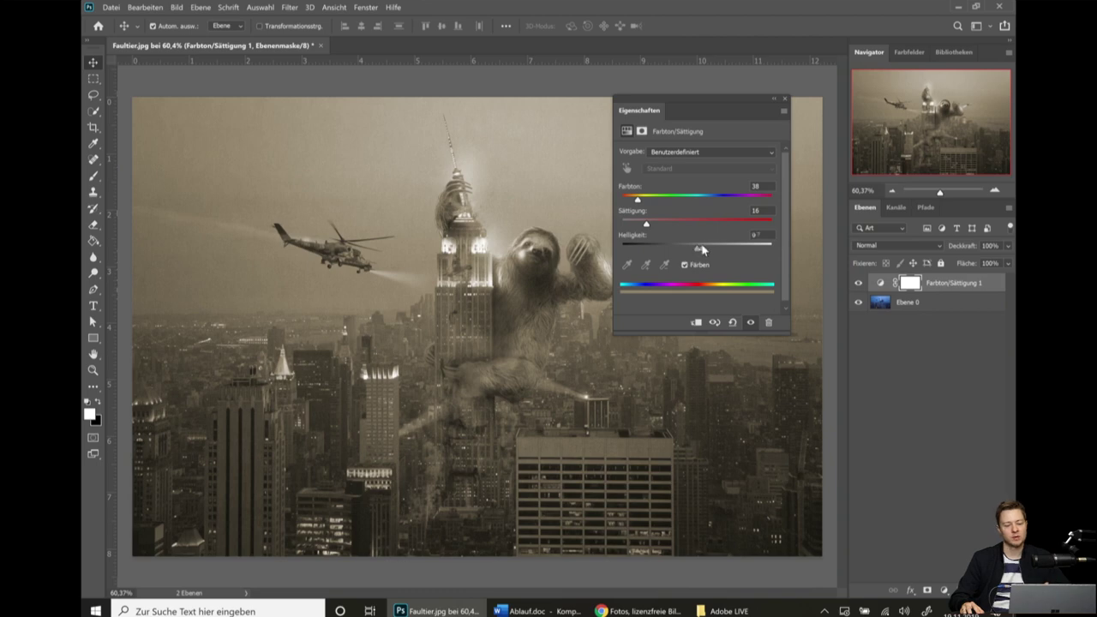
left_click_drag(696, 247, 709, 247)
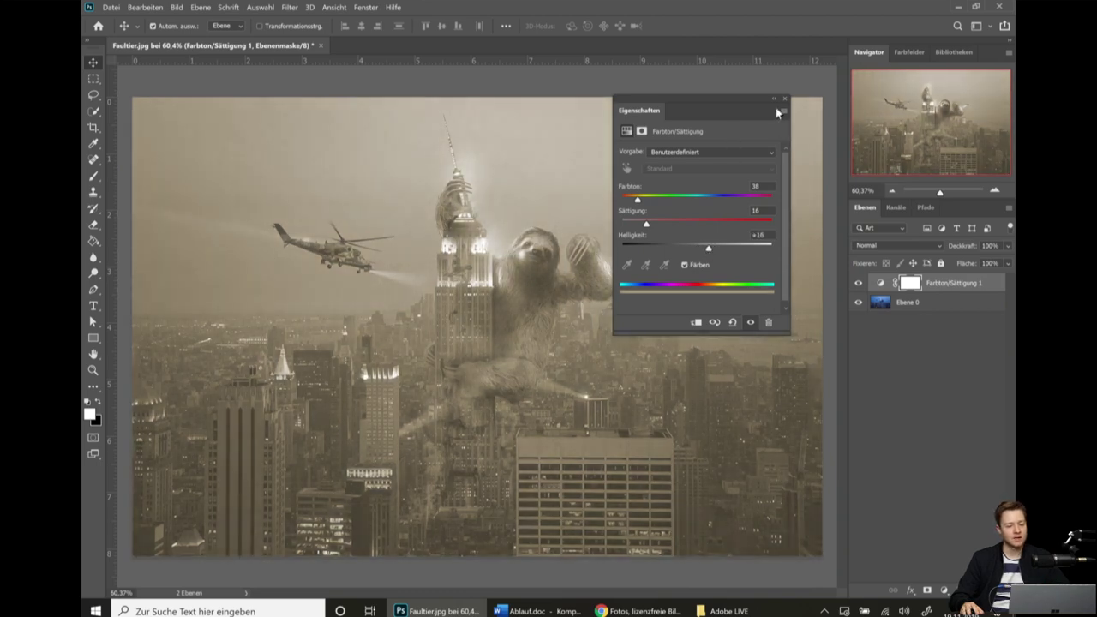
left_click(785, 102)
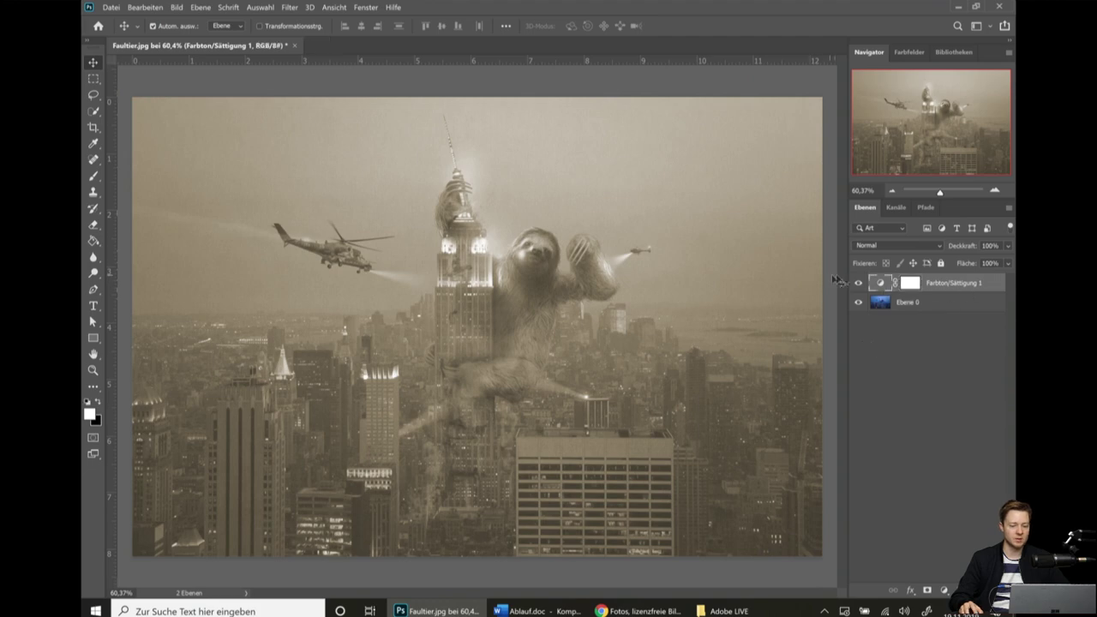
Compare the sepia tint on and off, then shift its hue to a redder sepia.
left_click(859, 283)
left_click(859, 284)
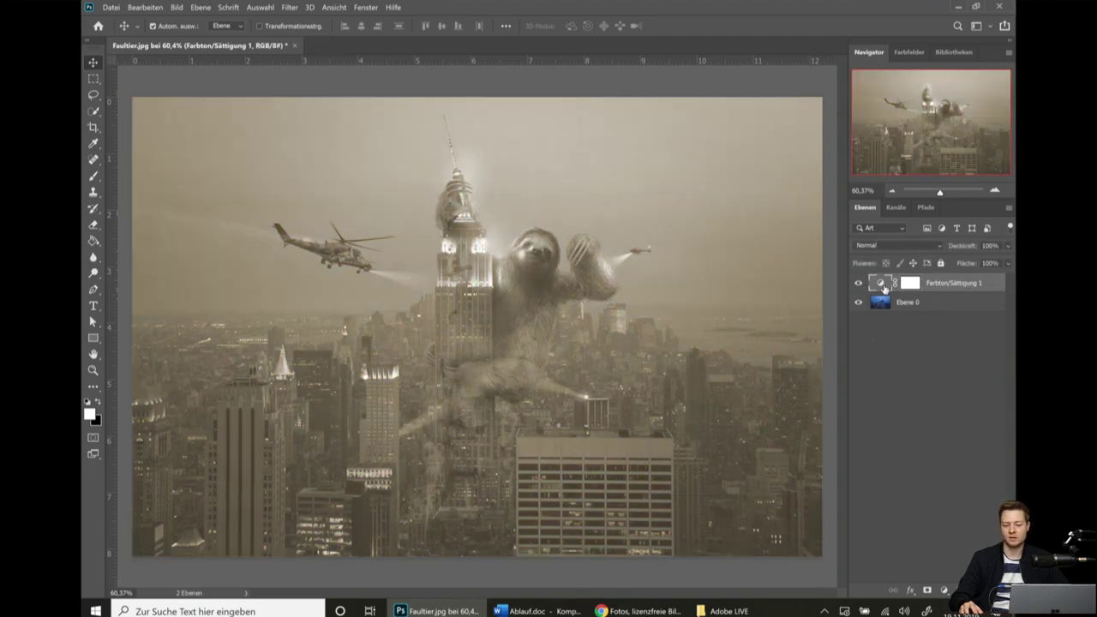
double_click(881, 286)
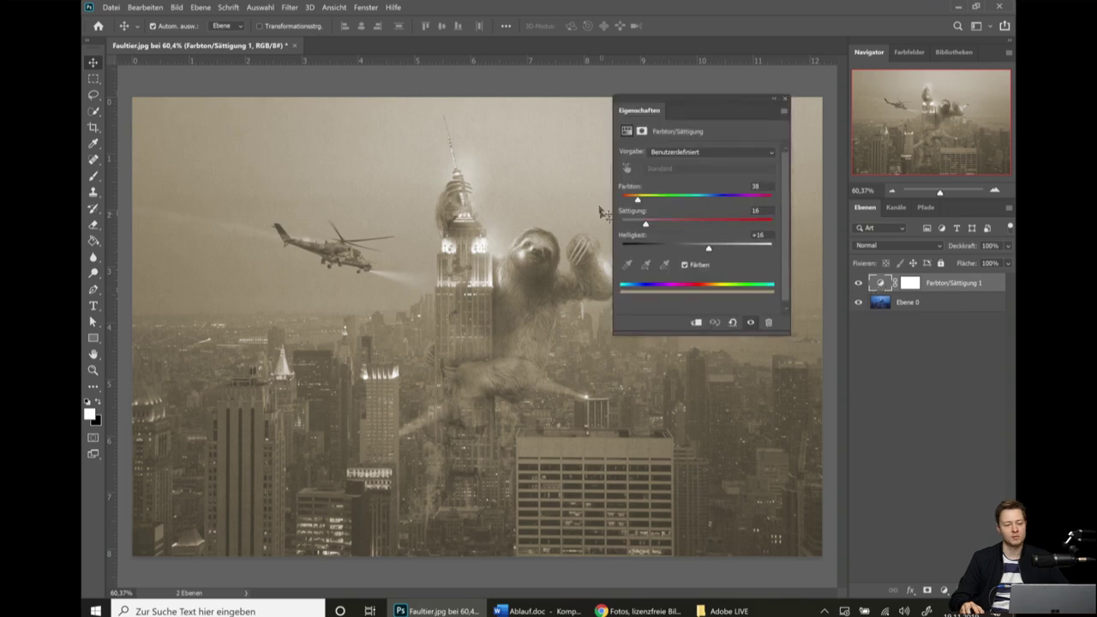
left_click_drag(658, 111, 658, 149)
left_click_drag(645, 239, 630, 237)
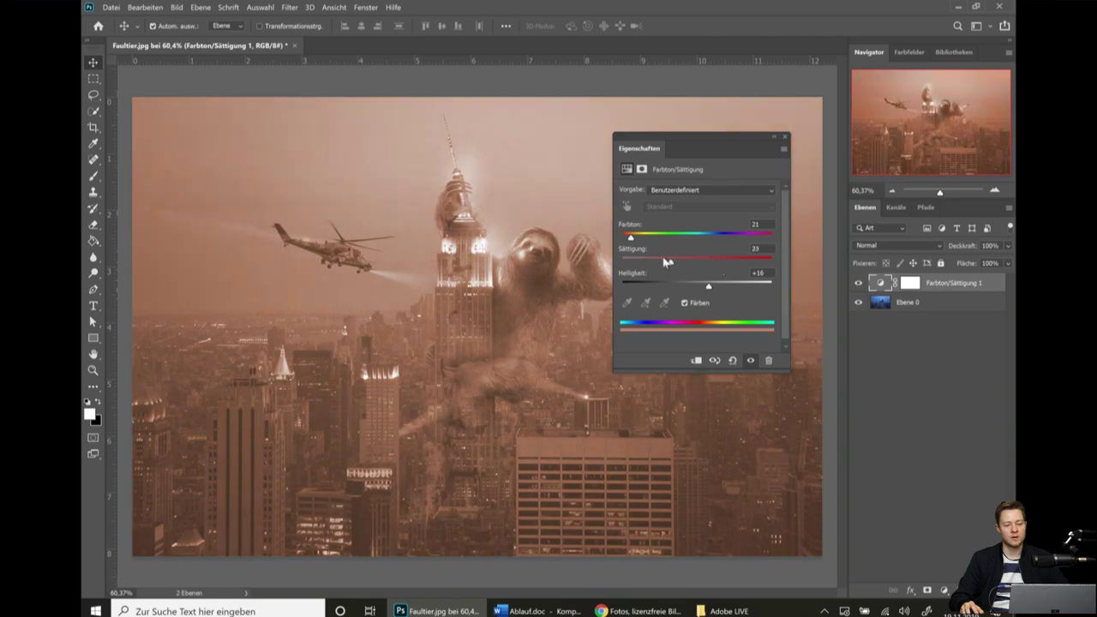
left_click(782, 137)
Hide the sepia layer and make a colourized, cyan-shifted duplicate of Ebene 0.
left_click(858, 283)
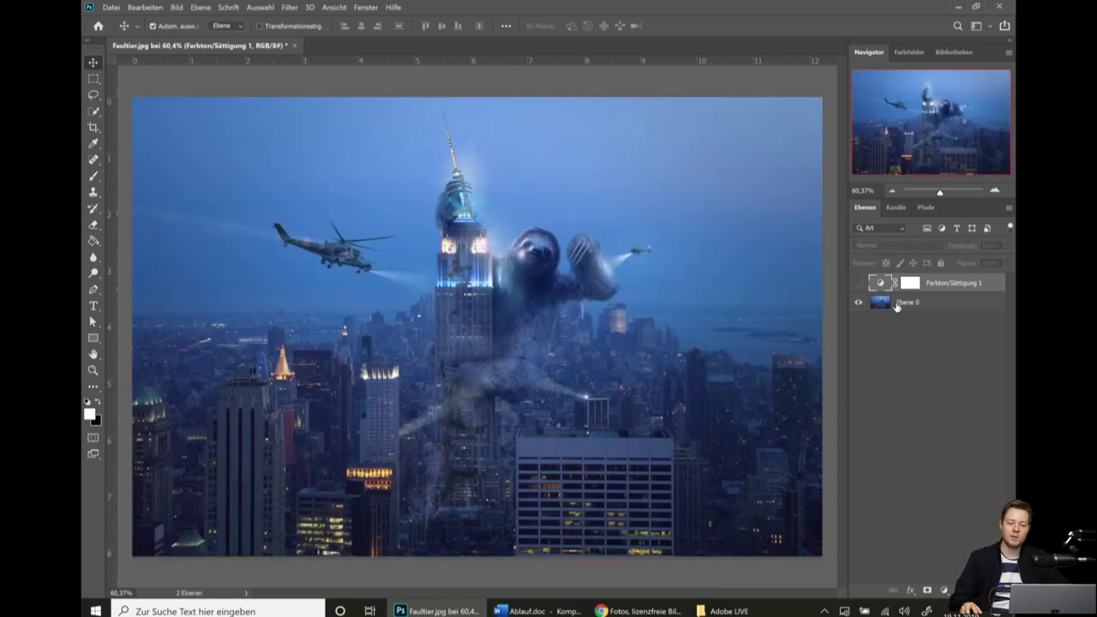
left_click(896, 303)
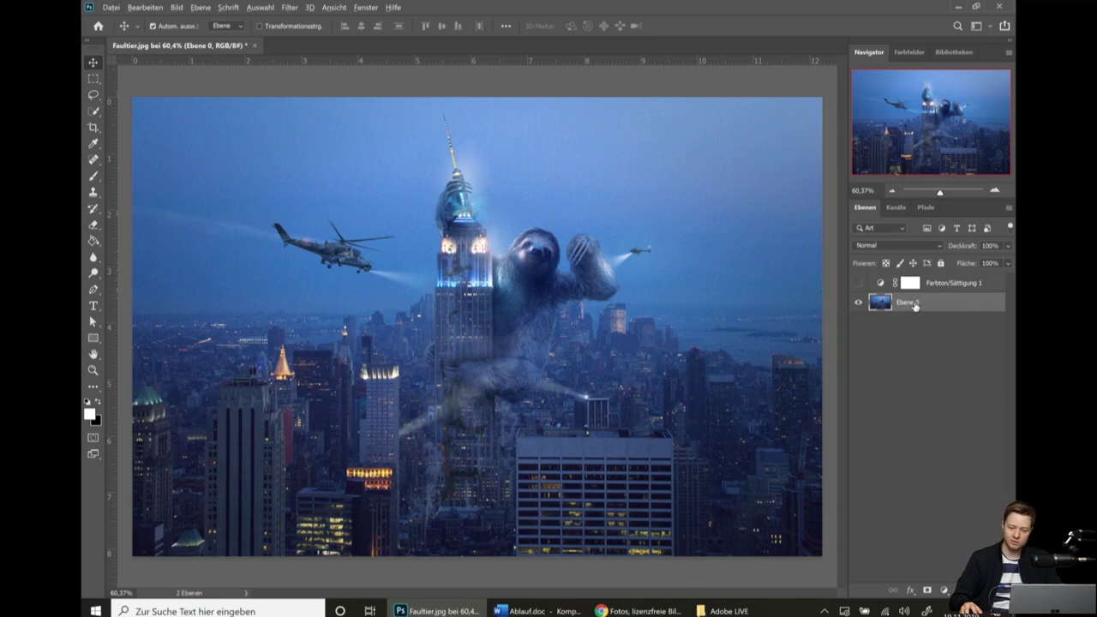
key("ctrl+j")
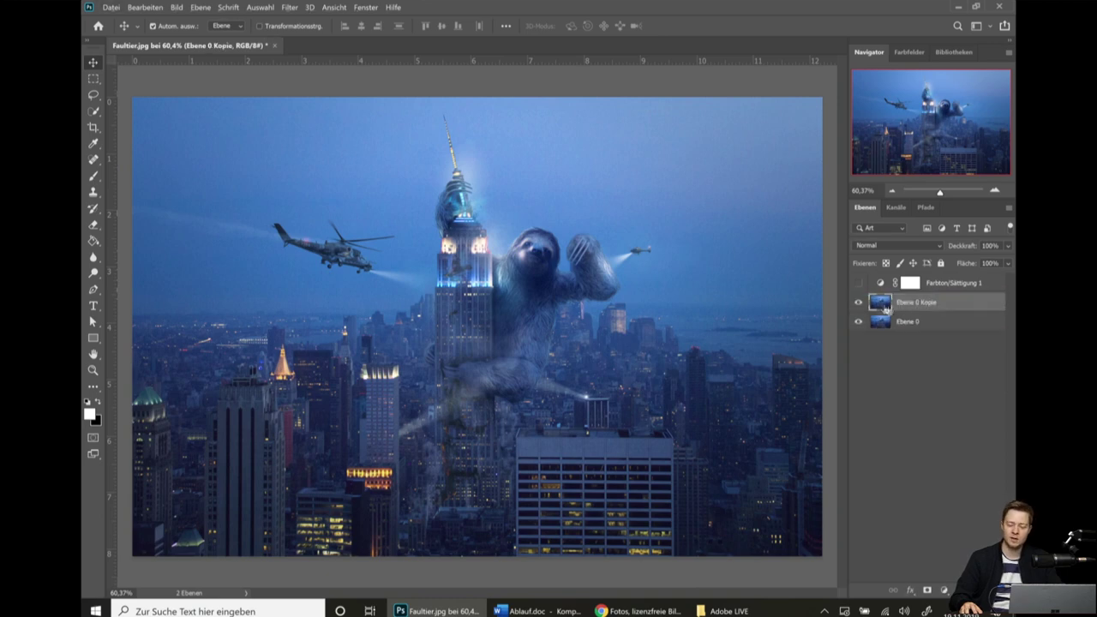
key("ctrl+u")
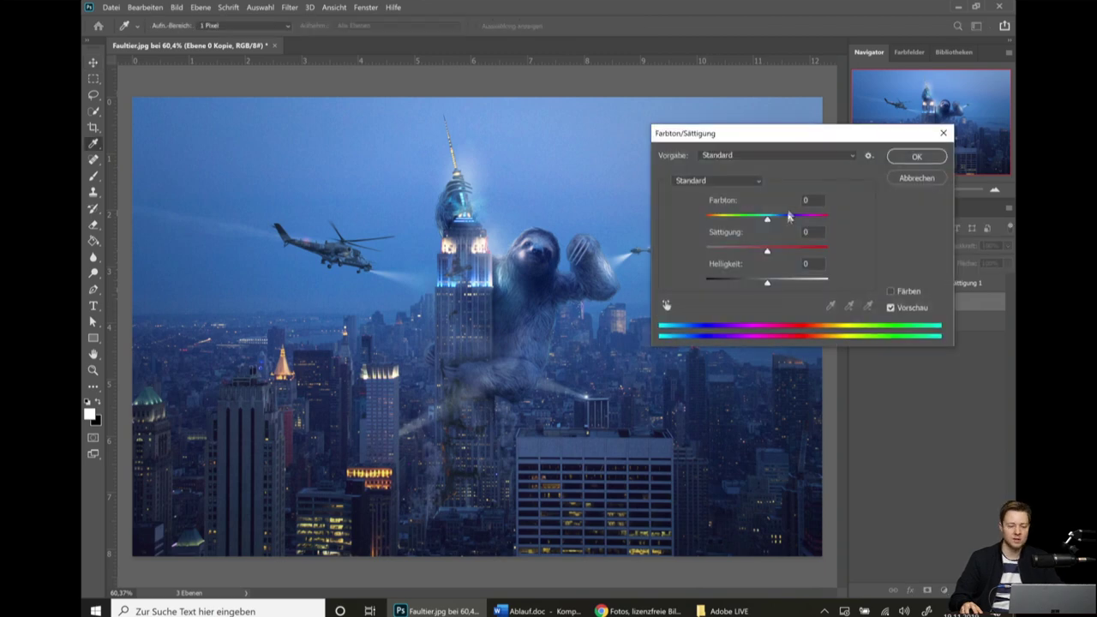
left_click_drag(767, 220, 744, 220)
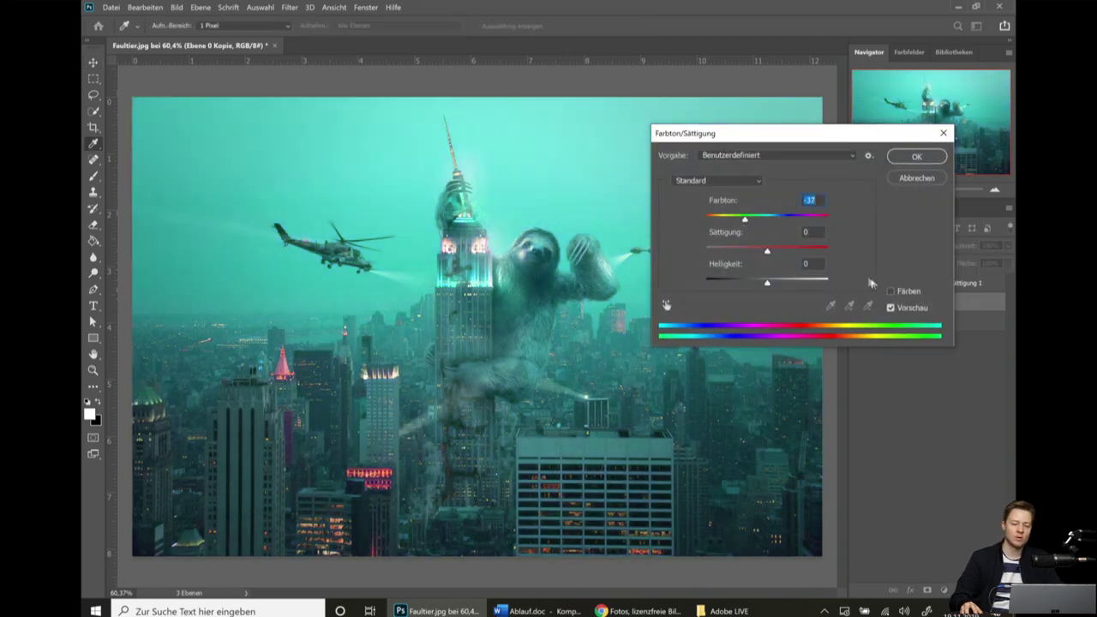
left_click(907, 295)
left_click(923, 158)
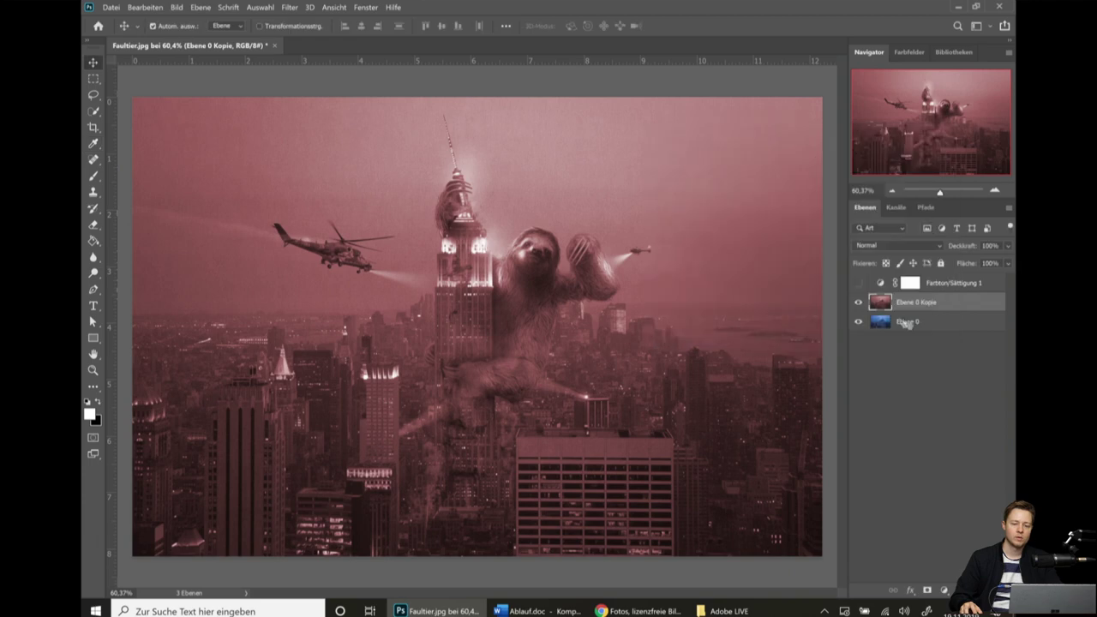
Compare and delete the Ebene 0 Kopie layer, then select Farbton/Sättigung 1.
left_click(859, 303)
left_click(859, 302)
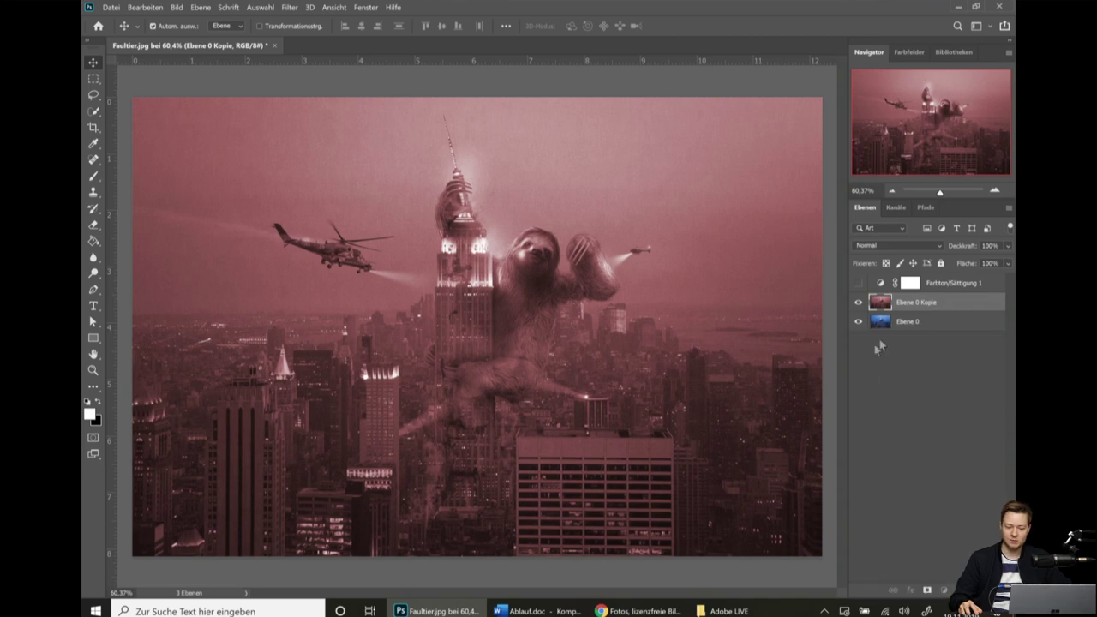
left_click_drag(921, 307, 996, 591)
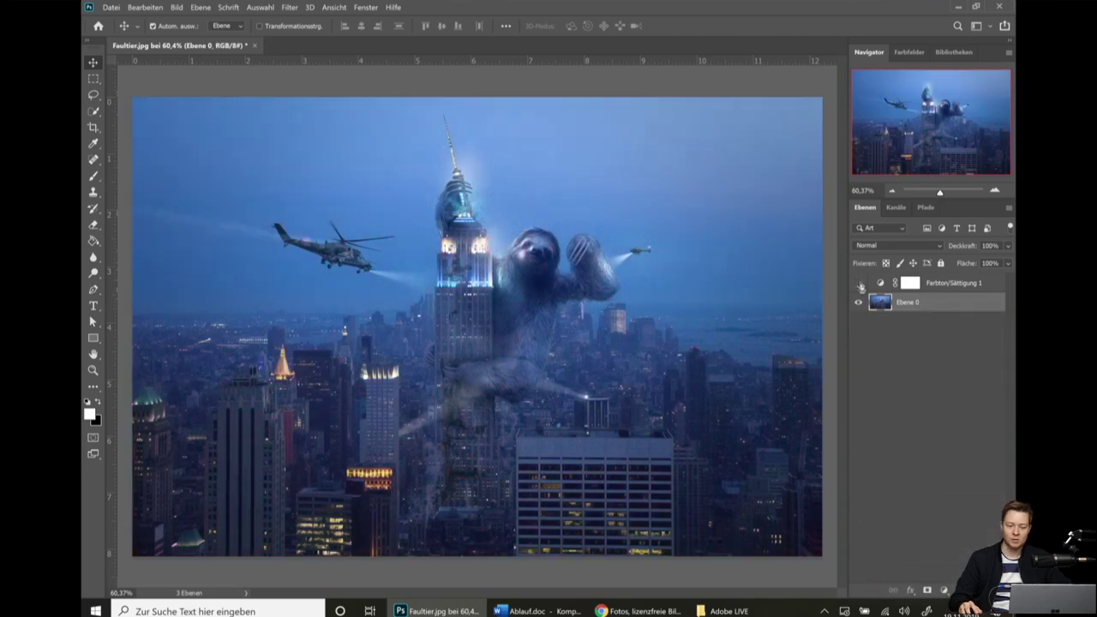
left_click(962, 285)
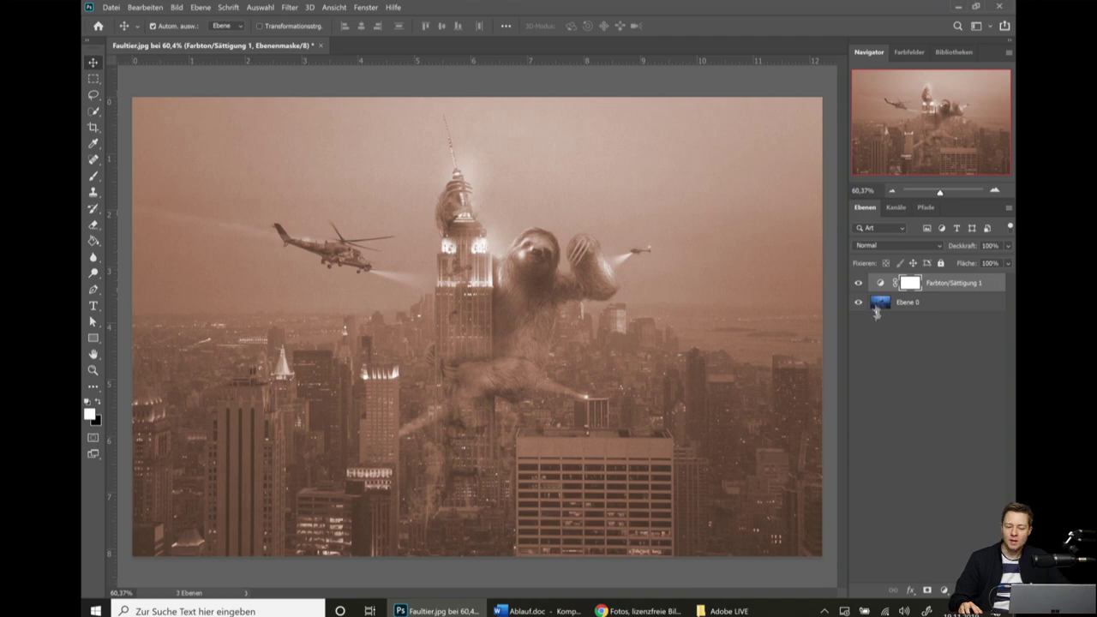
Add a Brightness/Contrast layer at brightness −60, contrast 45, and hide Farbton/Sättigung 1.
left_click(943, 590)
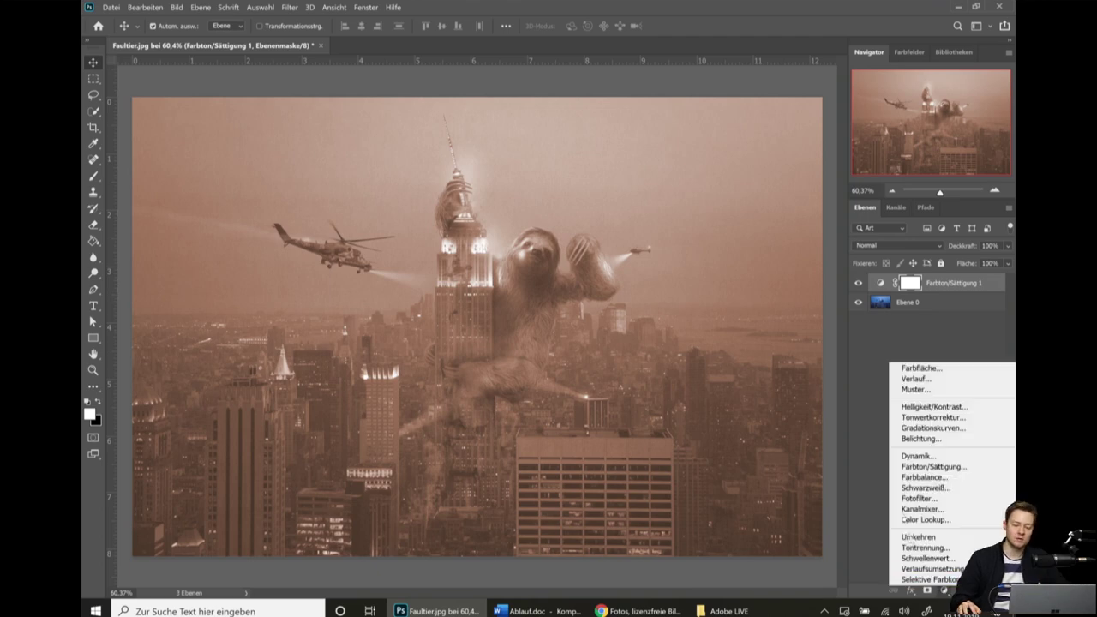
left_click(932, 406)
left_click_drag(696, 223, 669, 224)
mouse_move(693, 155)
left_mouse_down()
mouse_move(716, 182)
mouse_move(704, 132)
left_mouse_up()
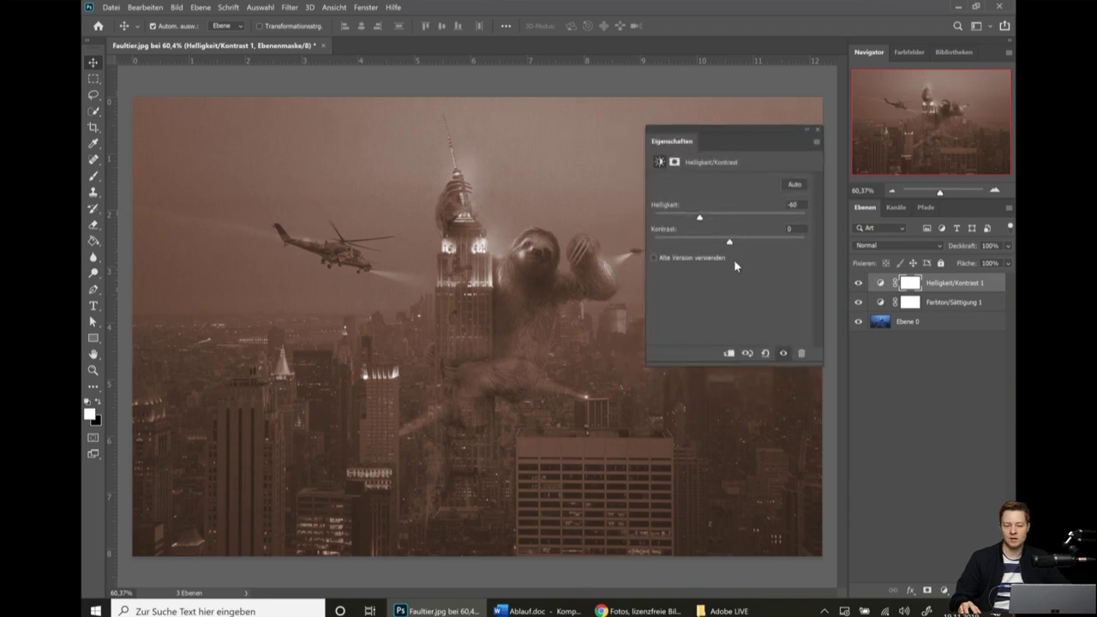
left_click_drag(730, 244, 764, 247)
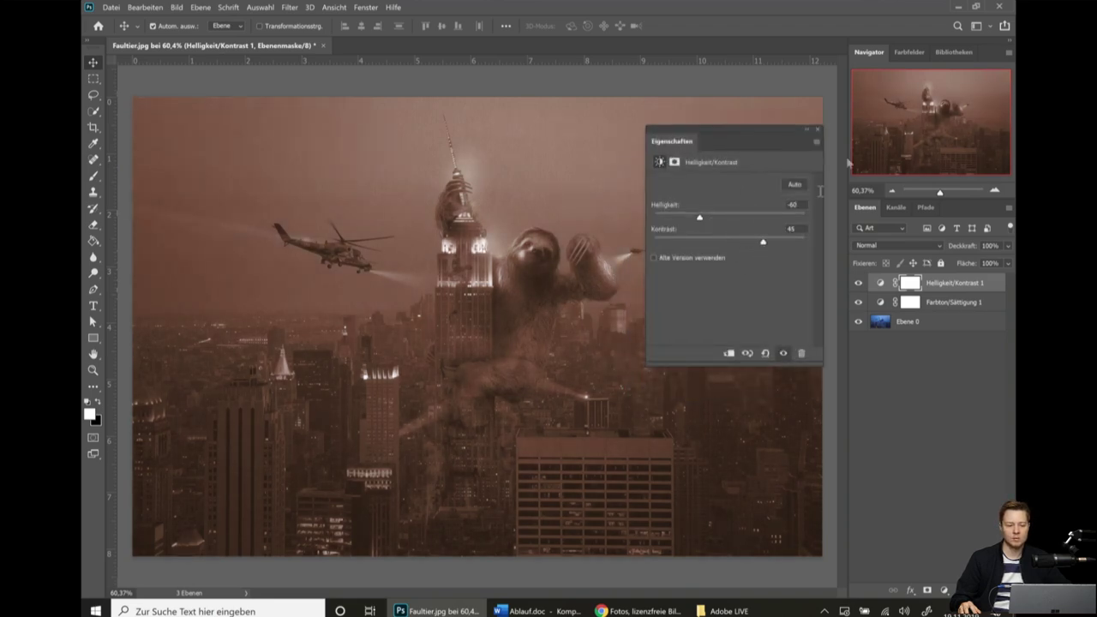
left_click(819, 130)
left_click(884, 302)
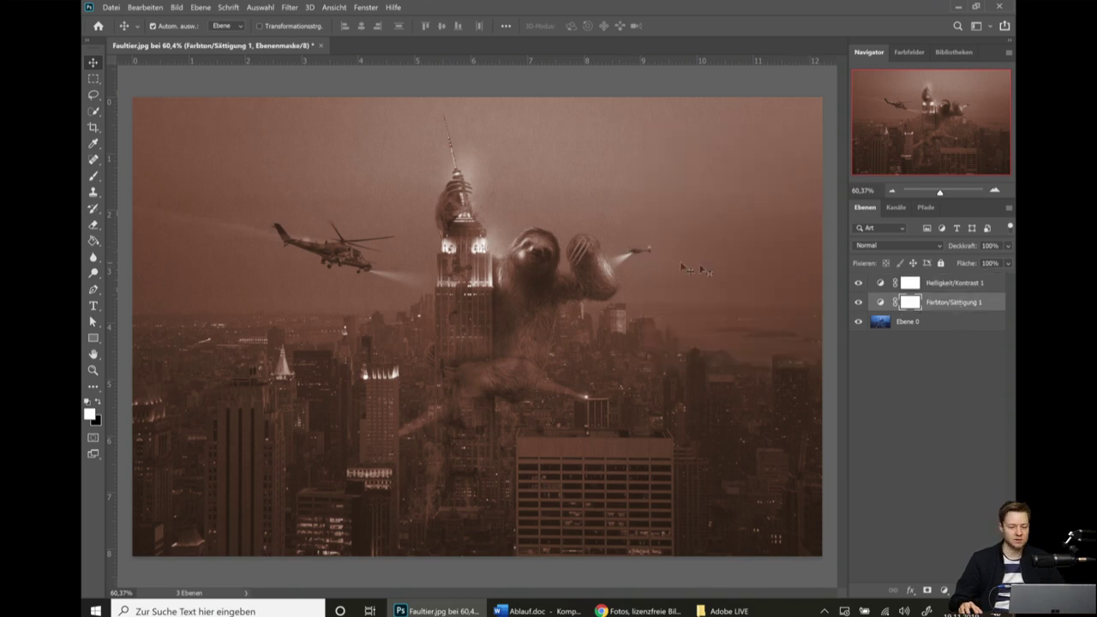
left_click(858, 304)
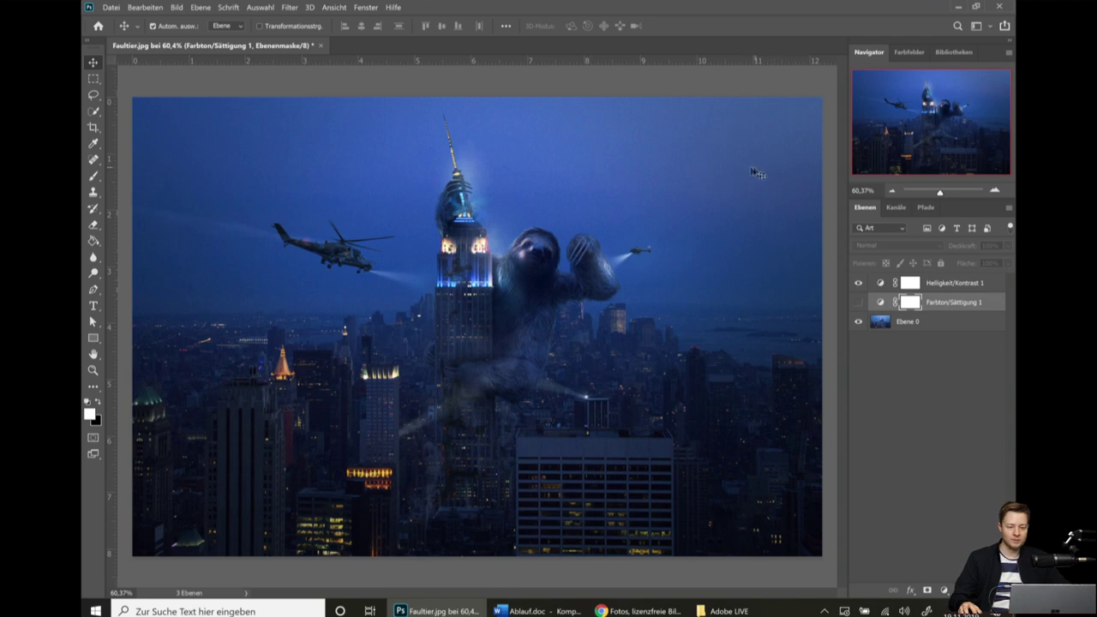
Add and discard a warming Photo Filter, then pull the Mysterious blonde graphic from Libraries.
left_click(944, 591)
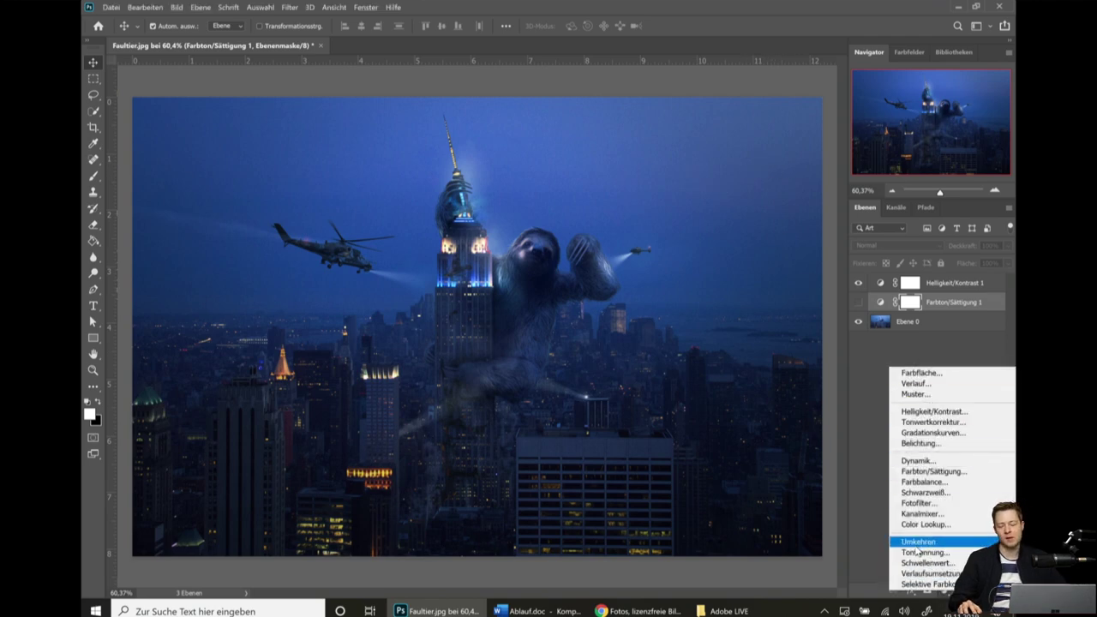
left_click(919, 503)
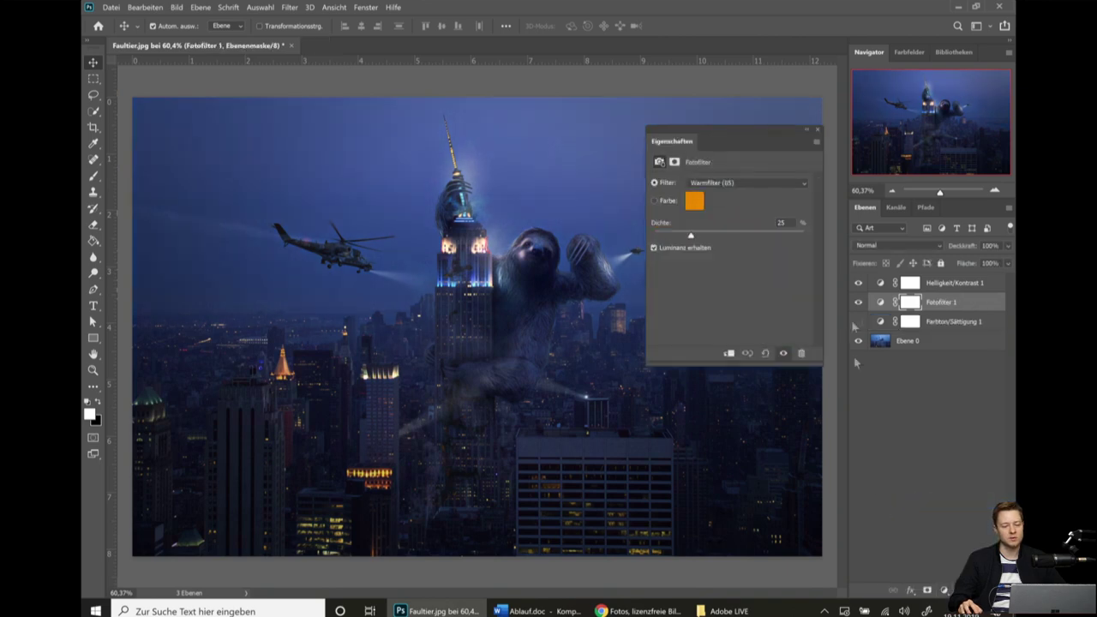
left_click(818, 133)
mouse_move(905, 341)
left_mouse_down()
mouse_move(907, 322)
mouse_move(864, 287)
left_mouse_up()
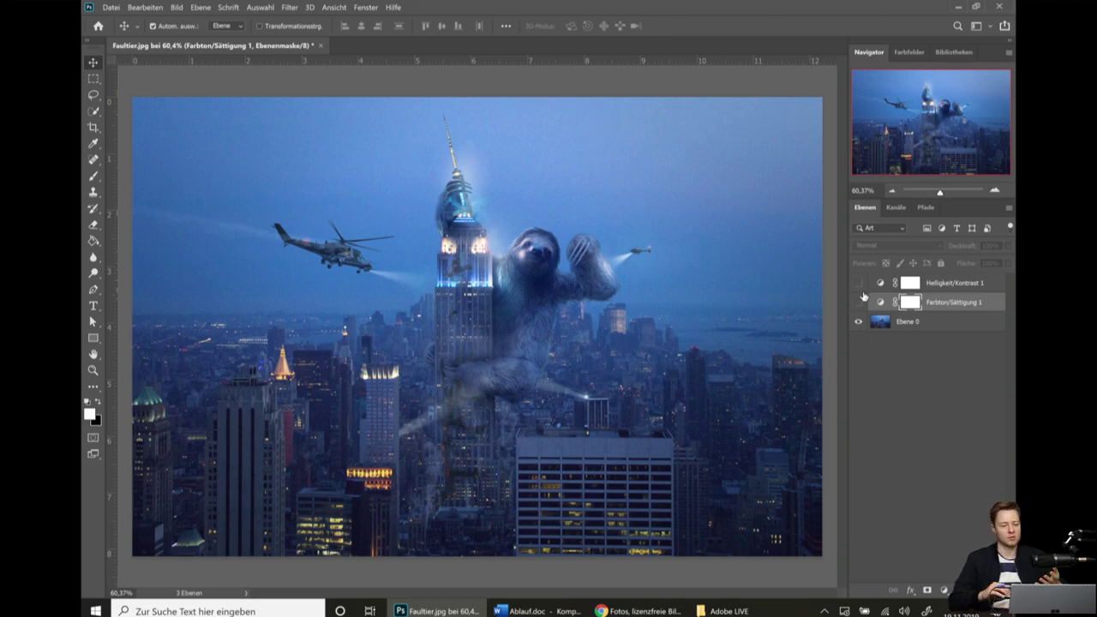
left_click(951, 53)
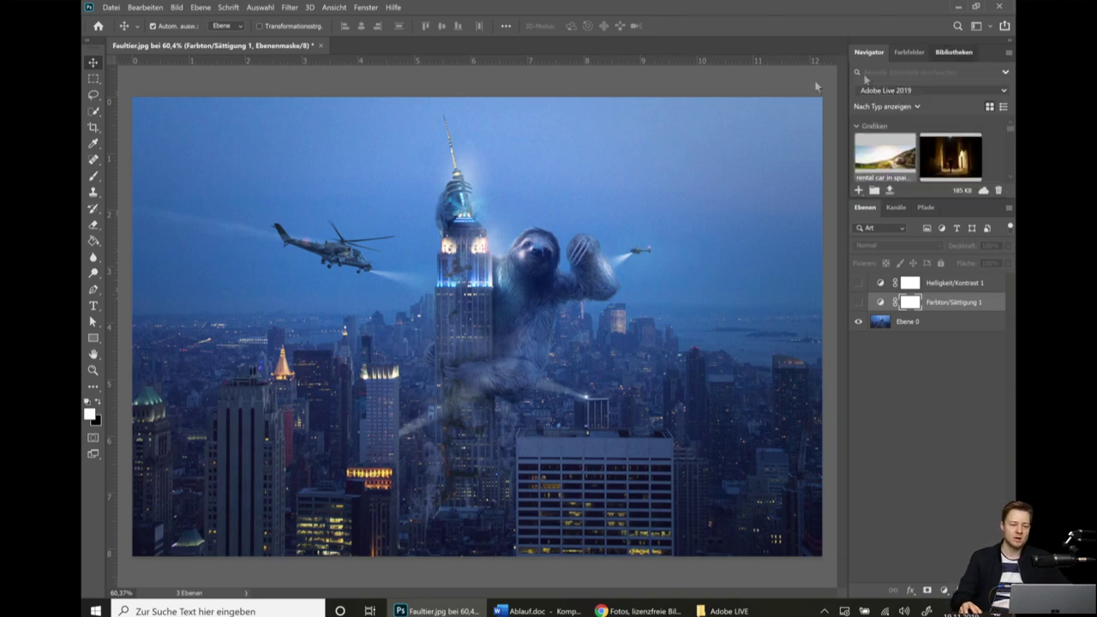
mouse_move(949, 156)
left_mouse_down()
mouse_move(392, 57)
mouse_move(428, 76)
mouse_move(1001, 184)
mouse_move(950, 161)
left_mouse_up()
Open the Mysterious blonde library graphic as its own document and return to Navigator.
double_click(949, 161)
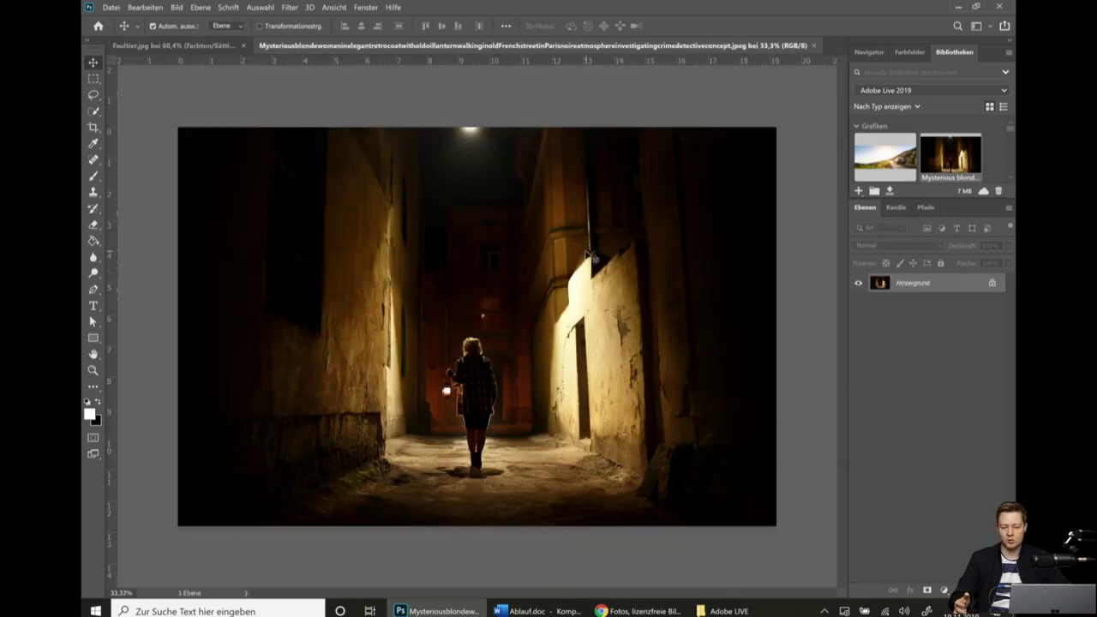
scroll(505, 363, "up", 1)
scroll(504, 360, "down", 1)
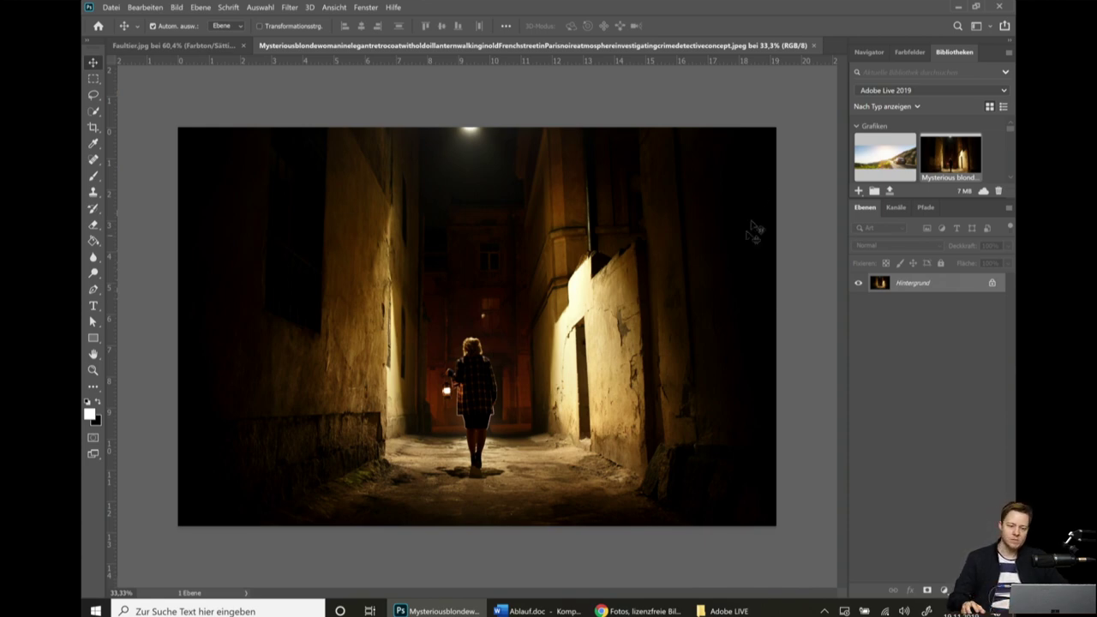
left_click(869, 52)
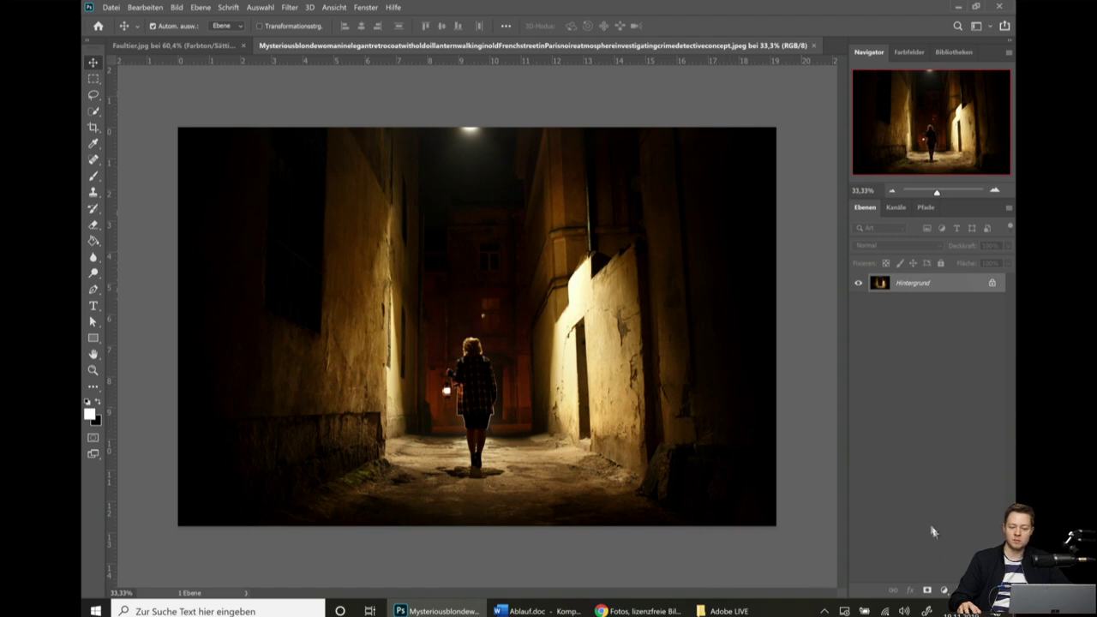
Add a colourized Hue/Saturation layer at hue 209, saturation 28 for a cold blue tint.
left_click(944, 592)
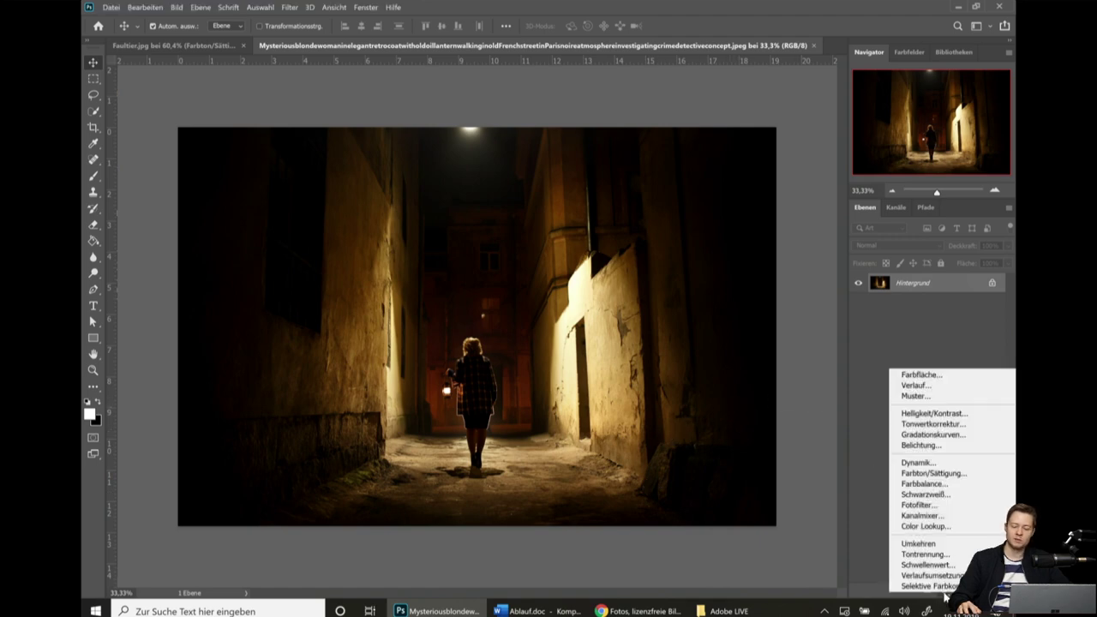
left_click(934, 473)
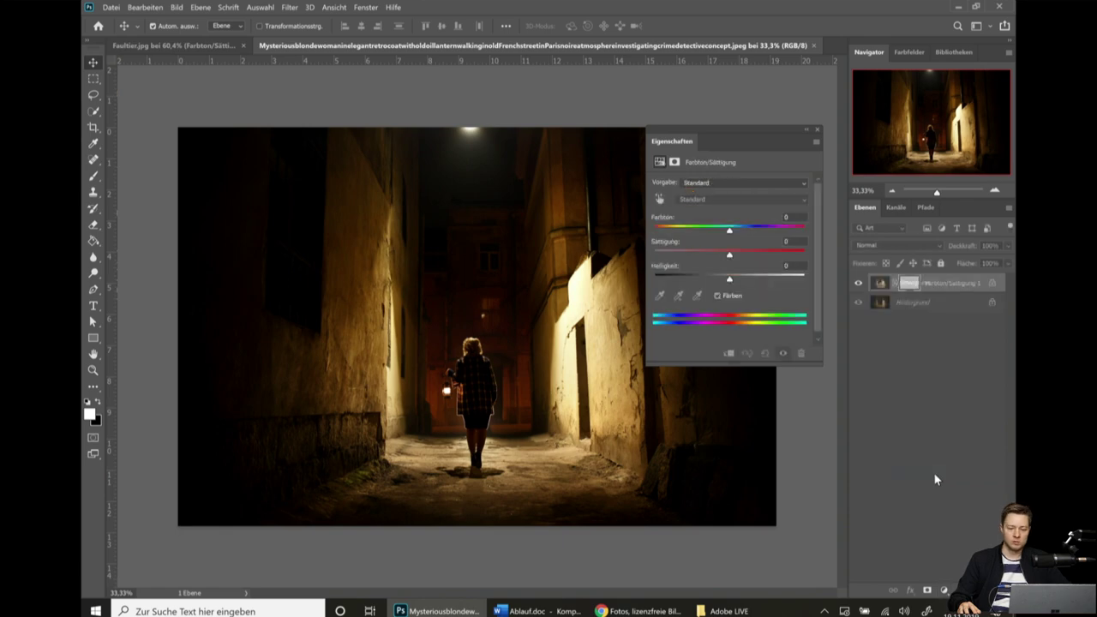
left_click(733, 296)
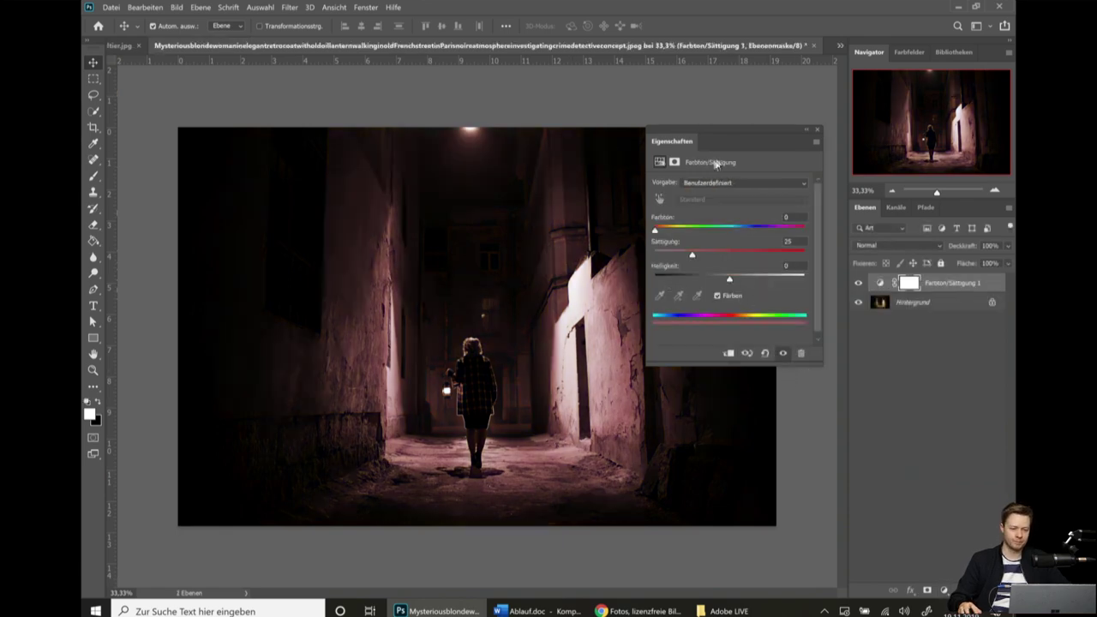
mouse_move(724, 137)
left_mouse_down()
mouse_move(713, 132)
mouse_move(778, 114)
left_mouse_up()
left_click_drag(651, 211, 739, 215)
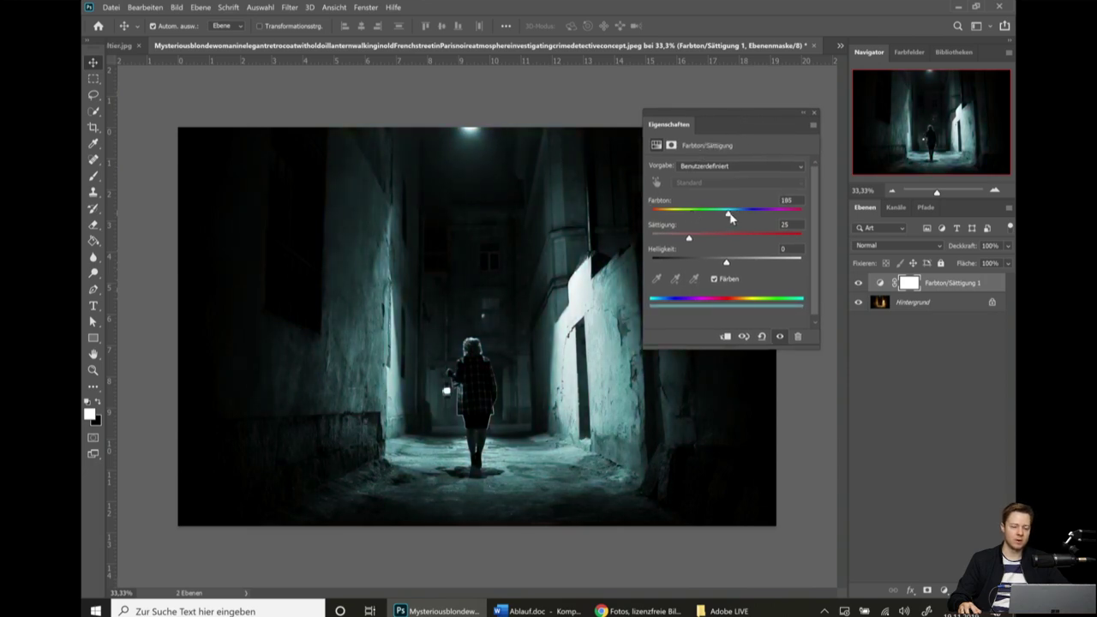
left_click_drag(734, 120, 734, 96)
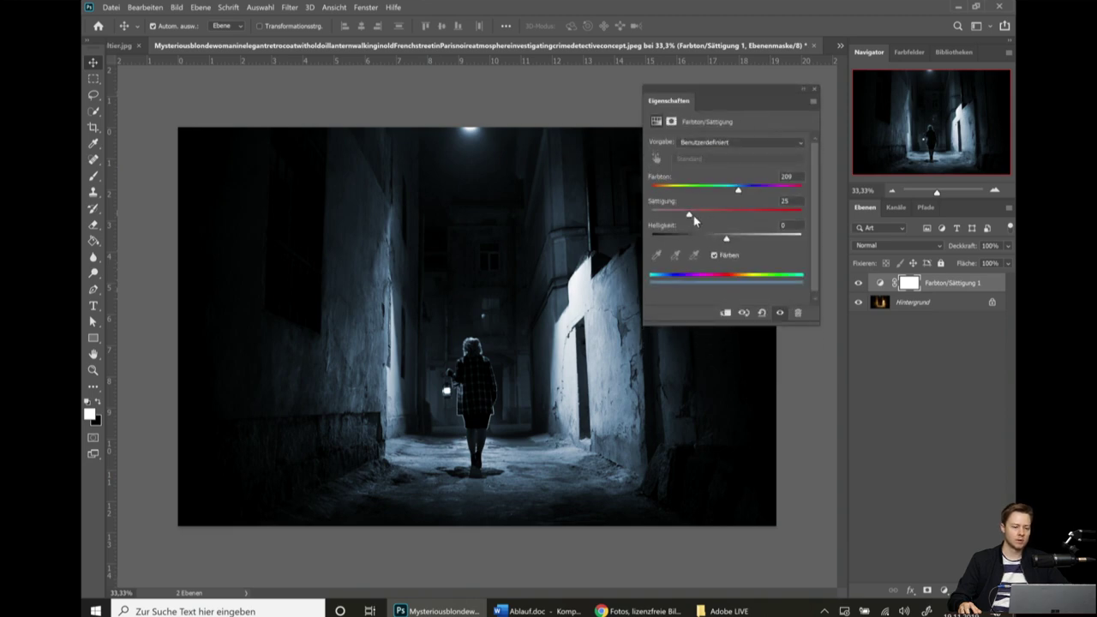
left_click_drag(690, 215, 698, 219)
left_click(802, 91)
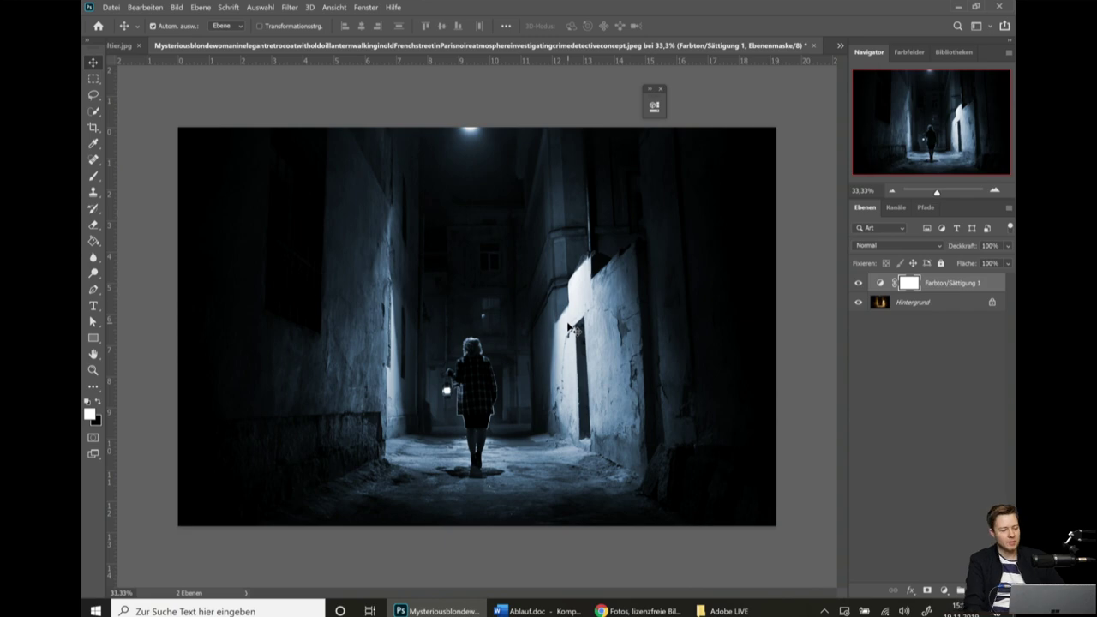
Compare the blue tint on and off, then pick the Brush tool and check its presets.
left_click(858, 283)
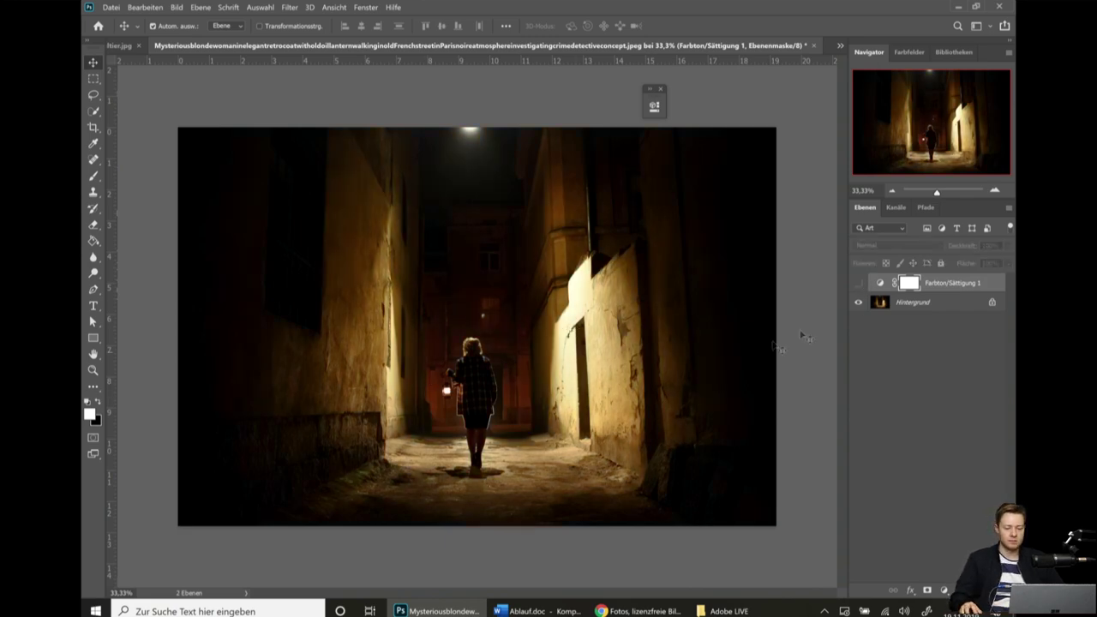
left_click(858, 283)
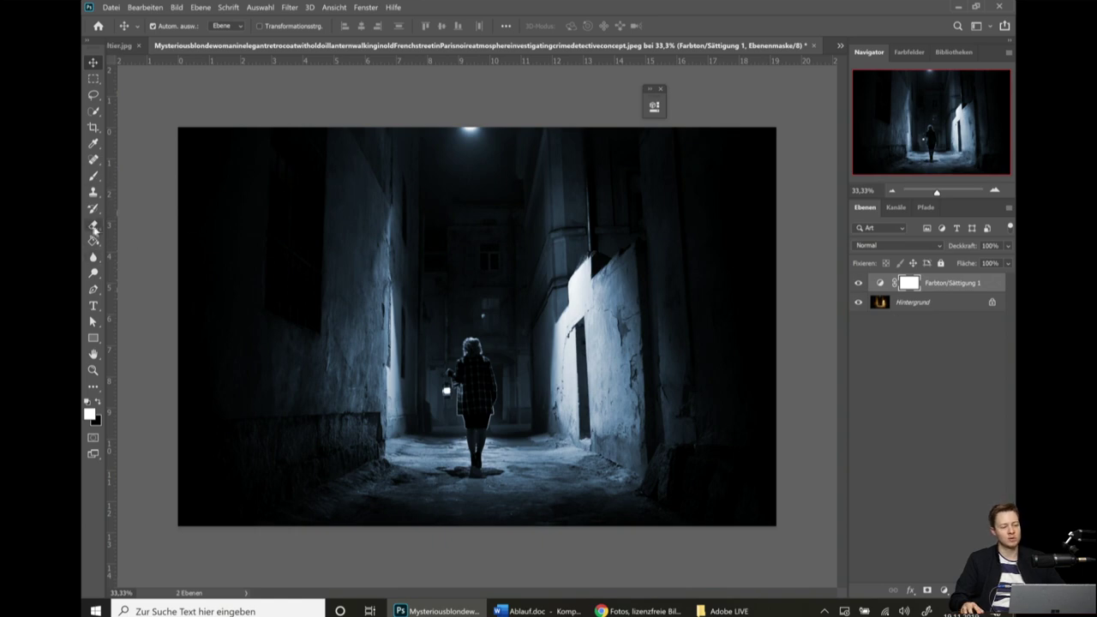
left_click(93, 176)
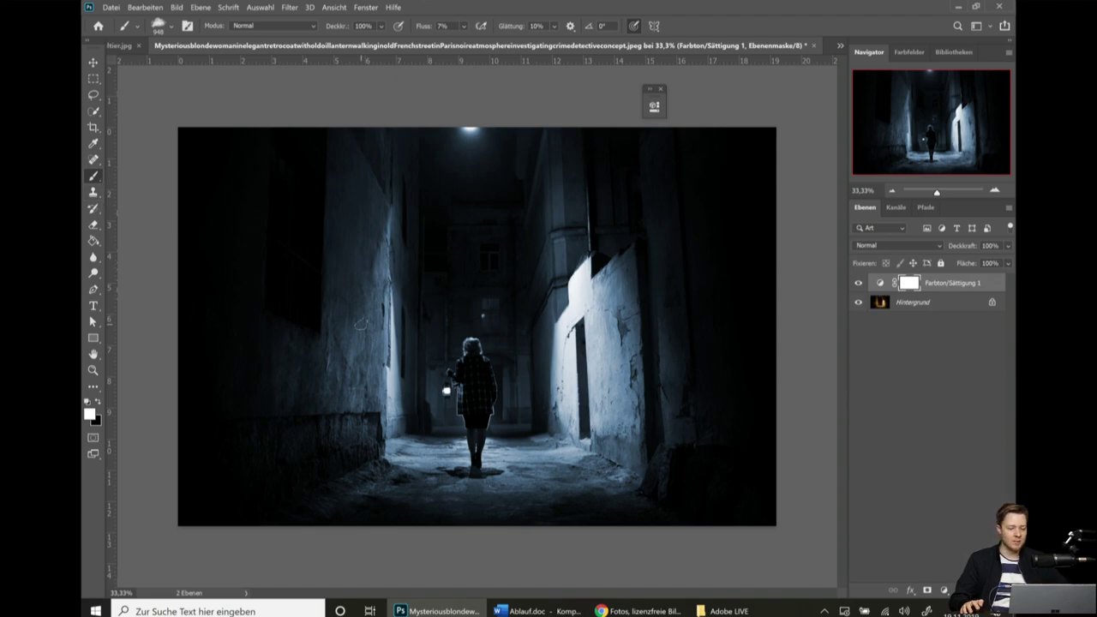
right_click(437, 299)
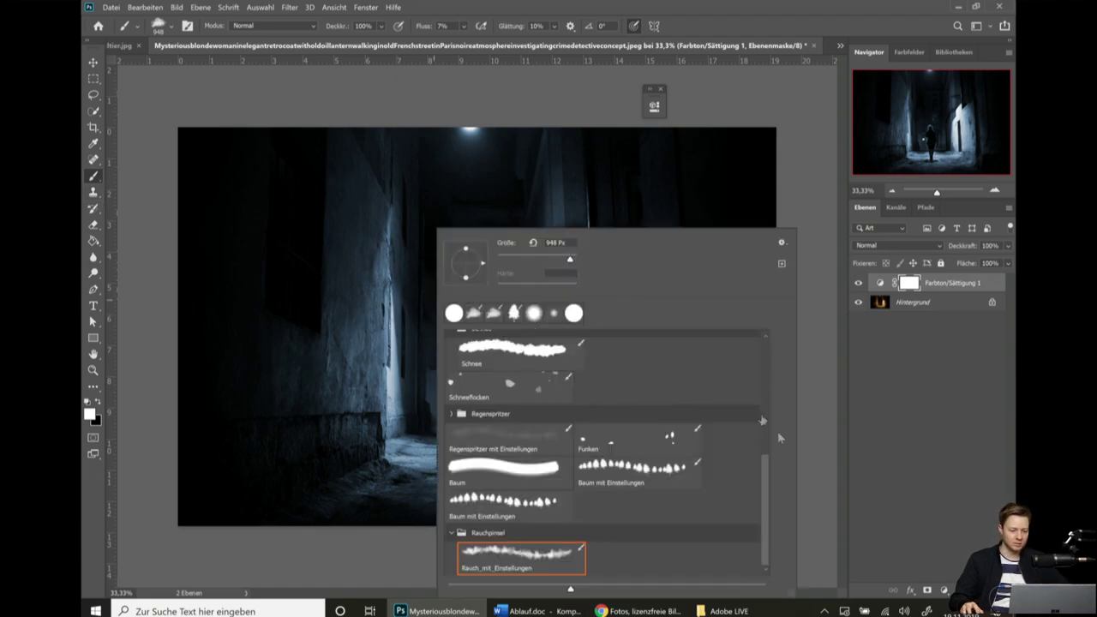
left_click_drag(769, 506, 795, 360)
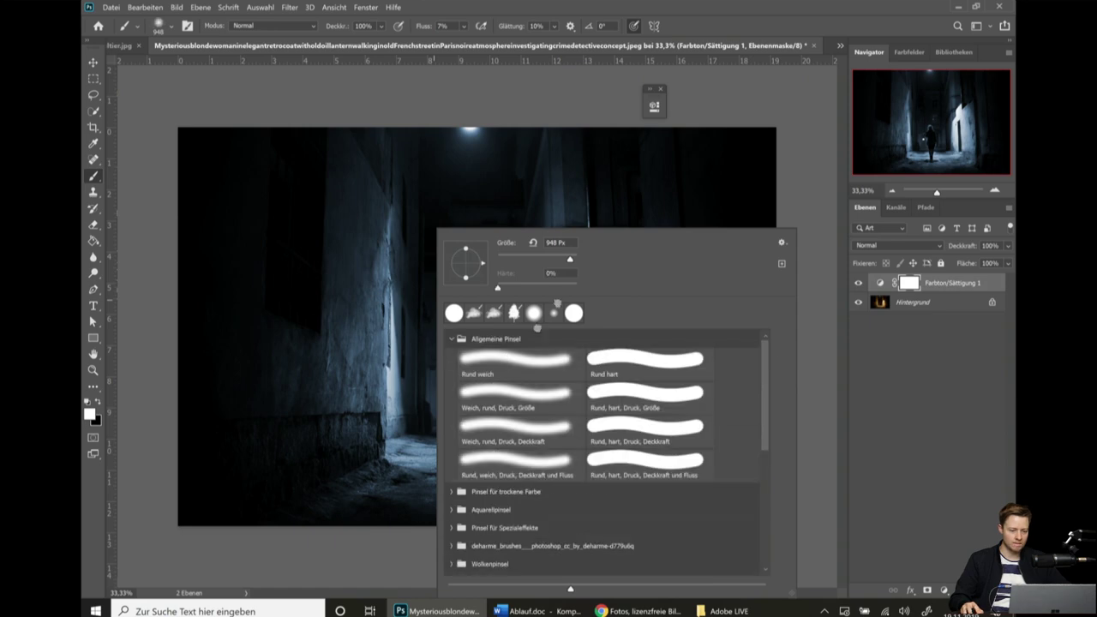
key("Escape")
scroll(506, 377, "up", 2)
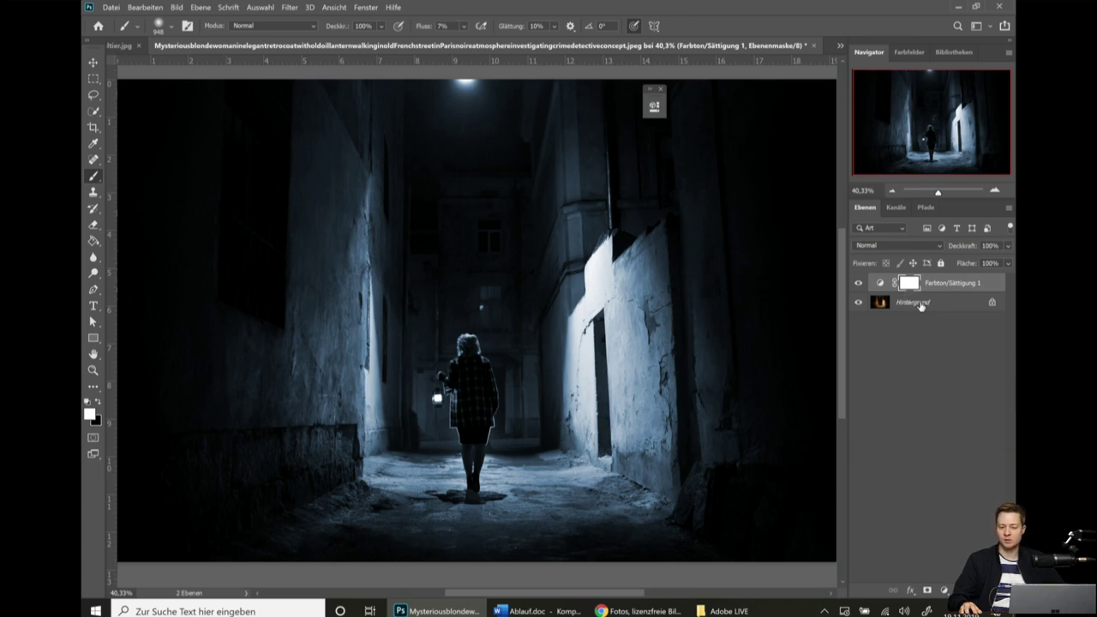
Add a layer mask to the Hintergrund layer, then delete it, leaving a mask-free Ebene 0.
left_click(913, 307)
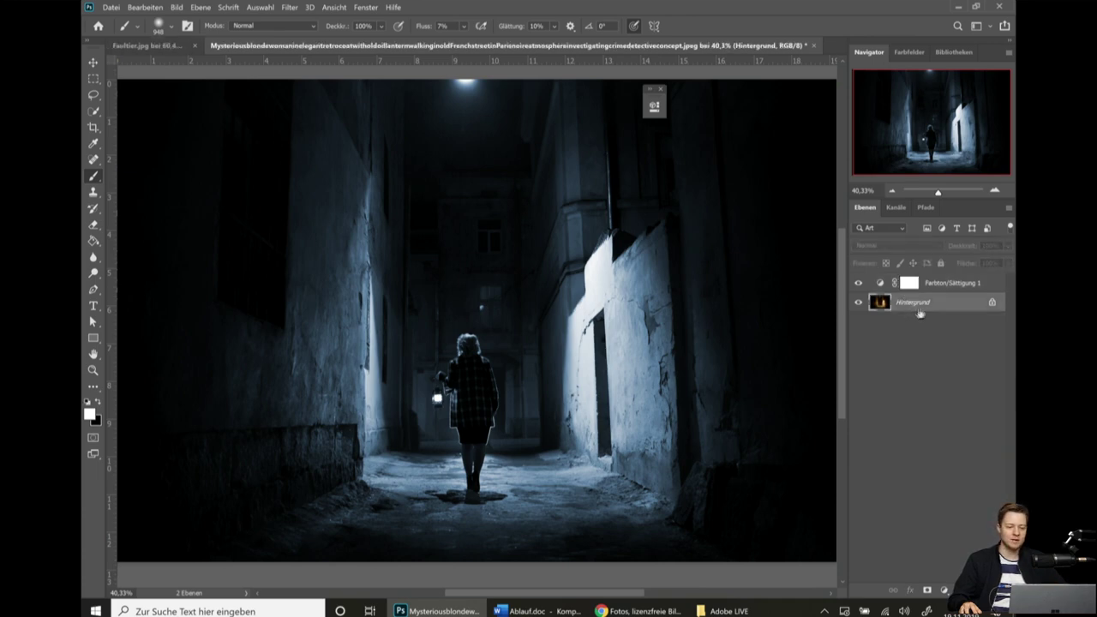
left_click(928, 593)
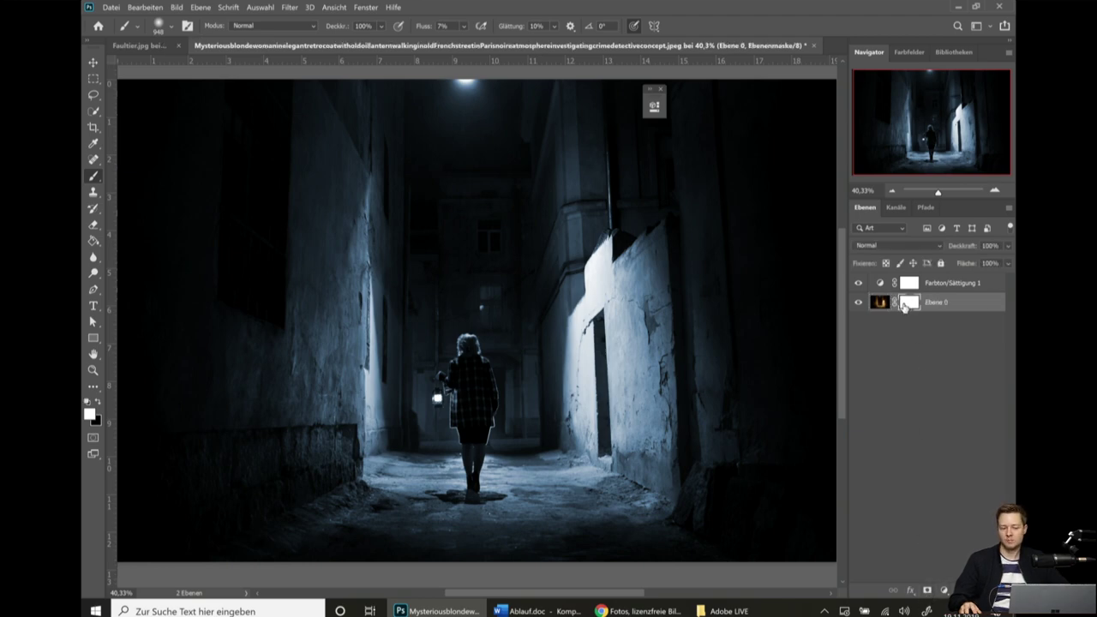
right_click(908, 306)
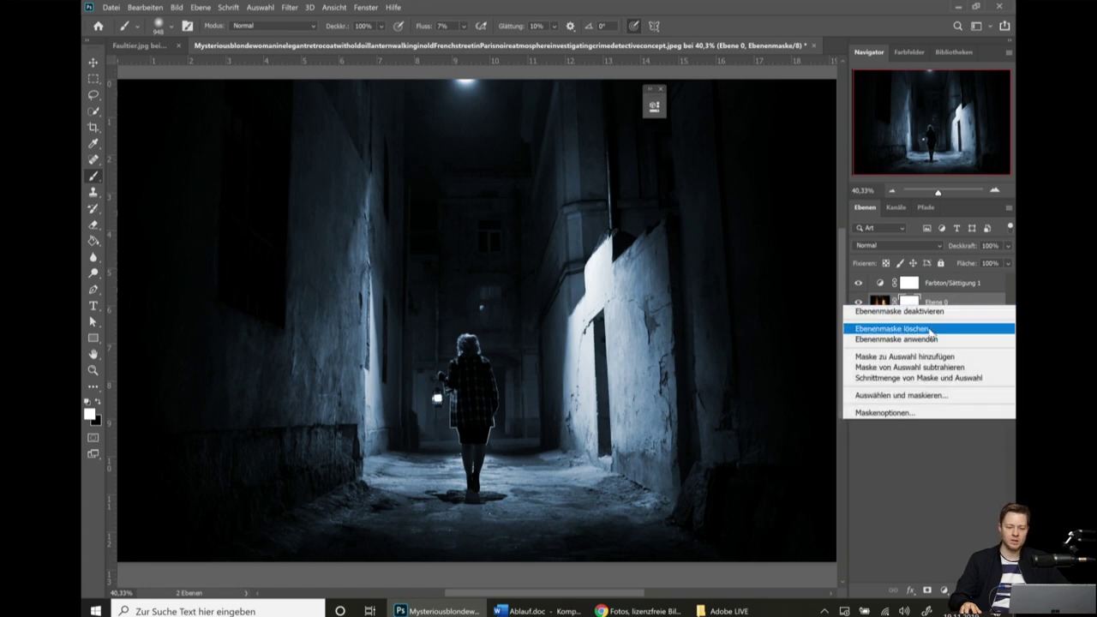
left_click(927, 334)
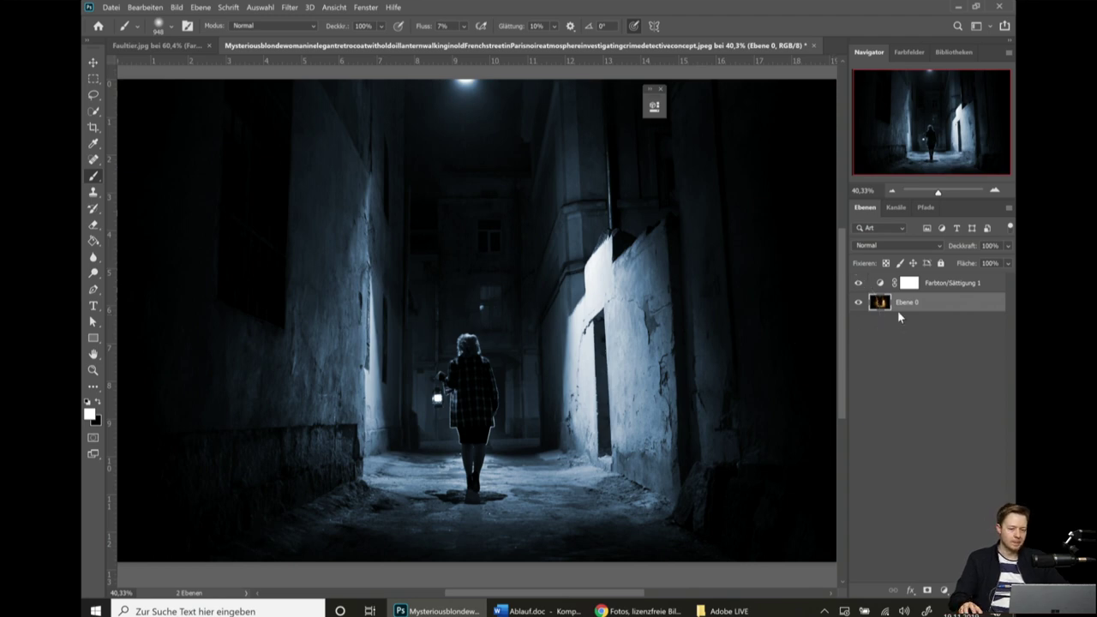
Target the Farbton/Sättigung 1 mask thumbnail for painting.
left_click(910, 288)
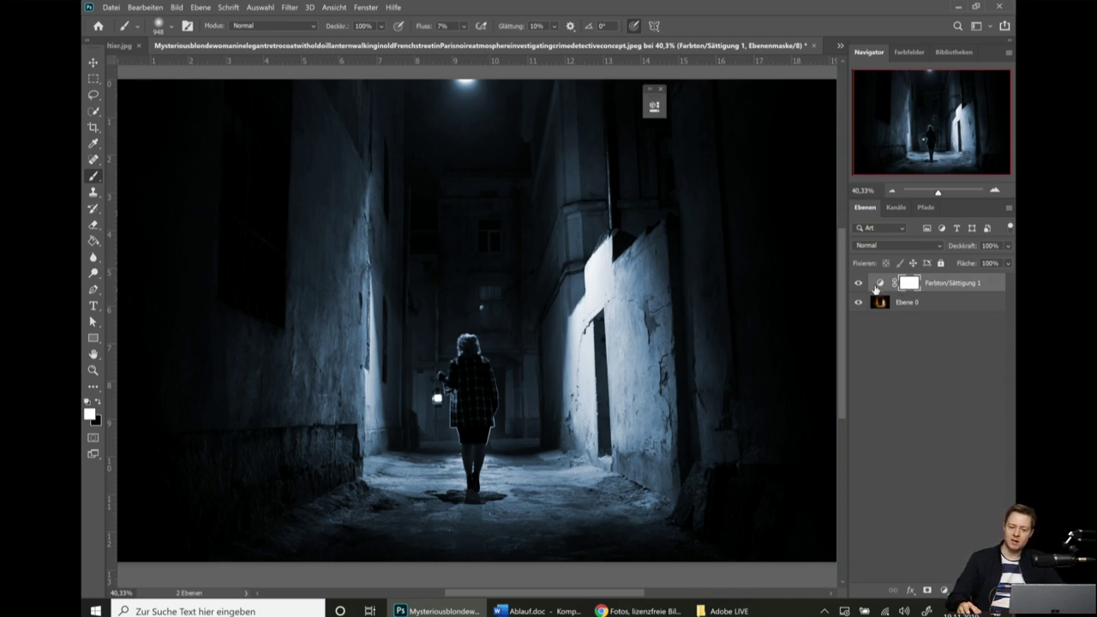
left_click(879, 286)
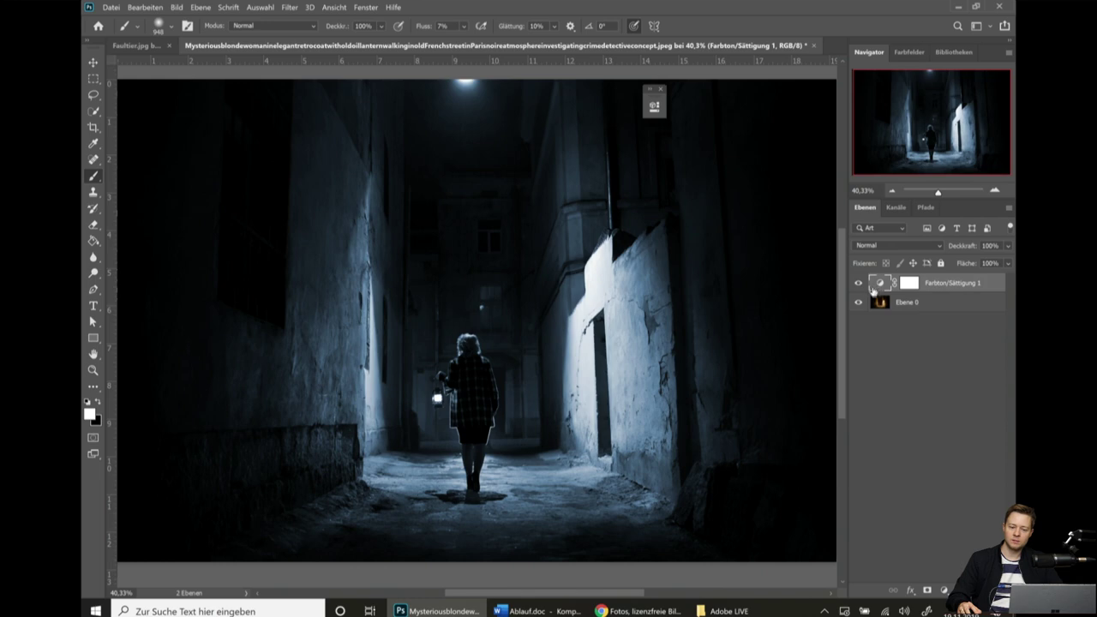
left_click(909, 284)
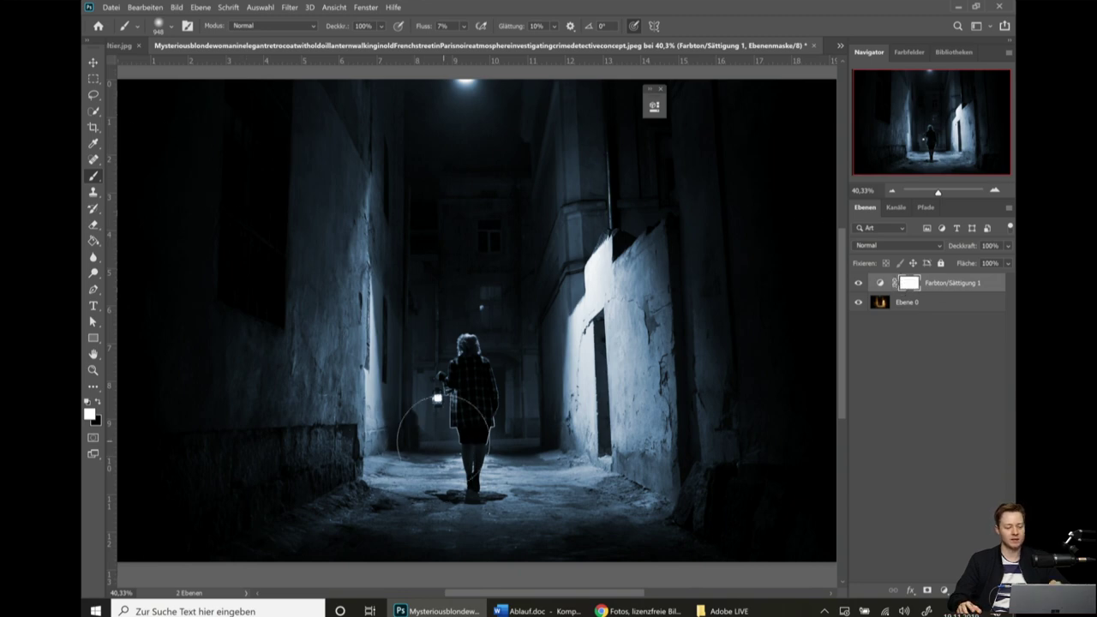
Set black as the colour, size the soft brush, and paint the lantern free of the blue tint.
scroll(317, 339, "up", 2)
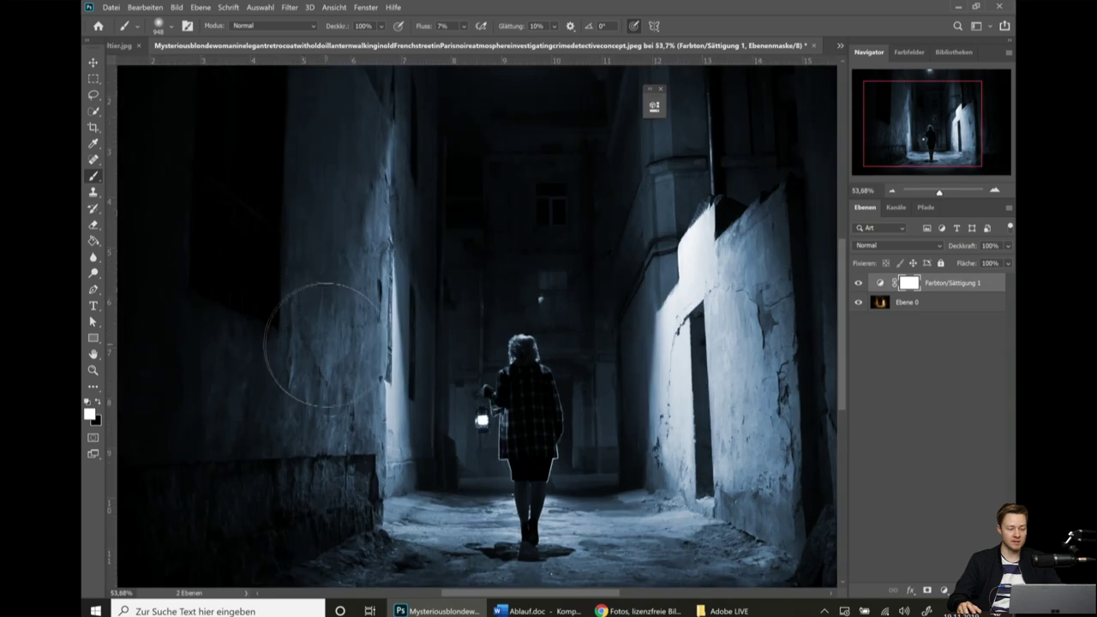
scroll(563, 306, "up", 1)
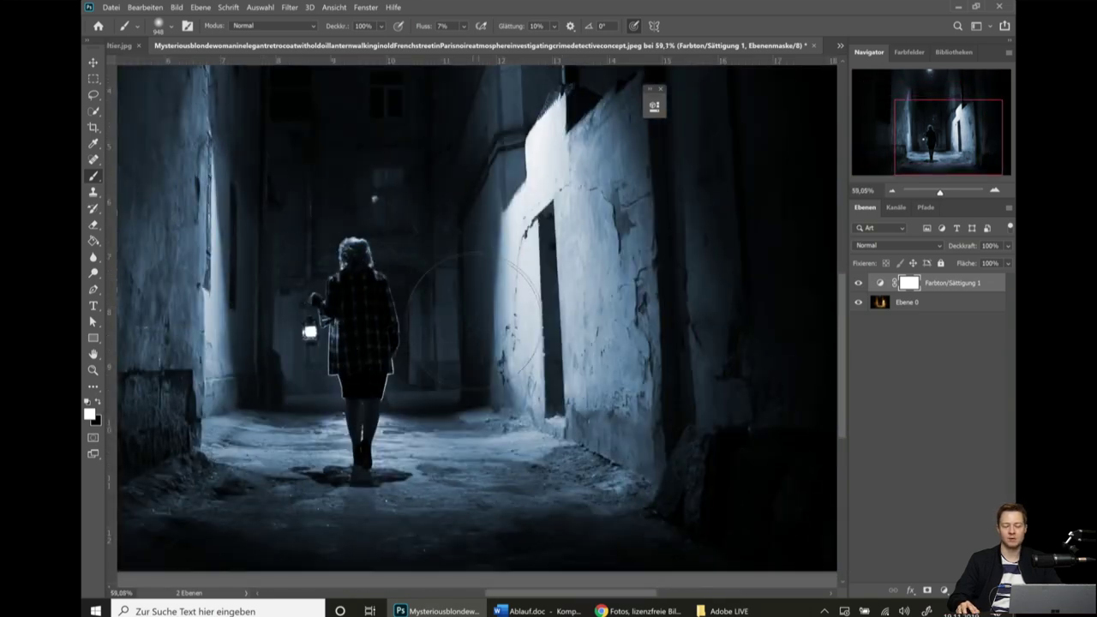
left_click(101, 404)
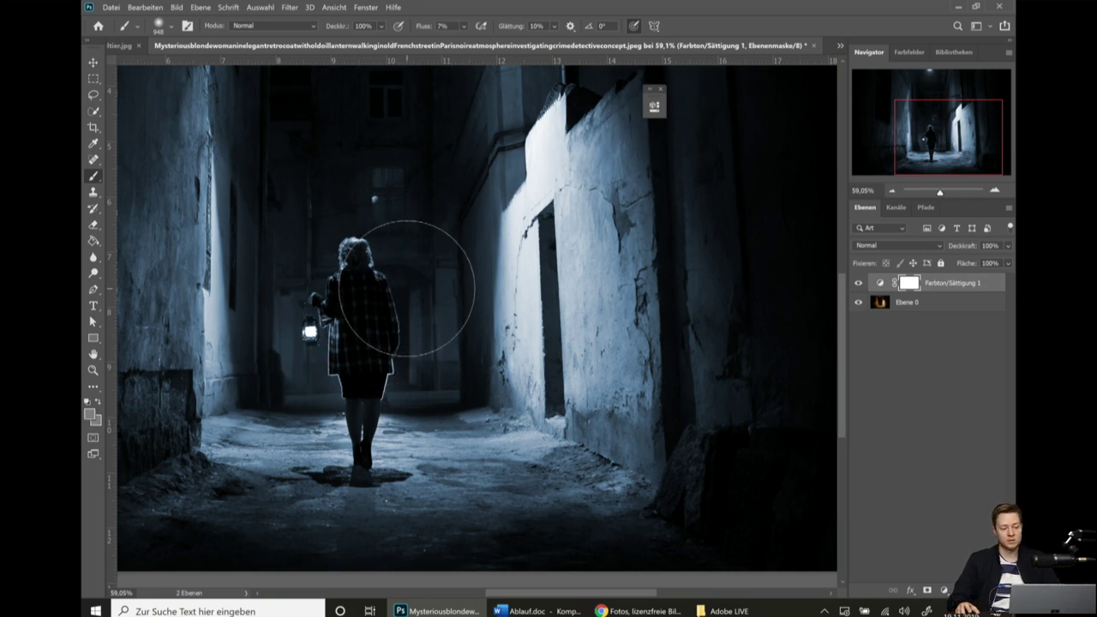
scroll(367, 281, "up", 7)
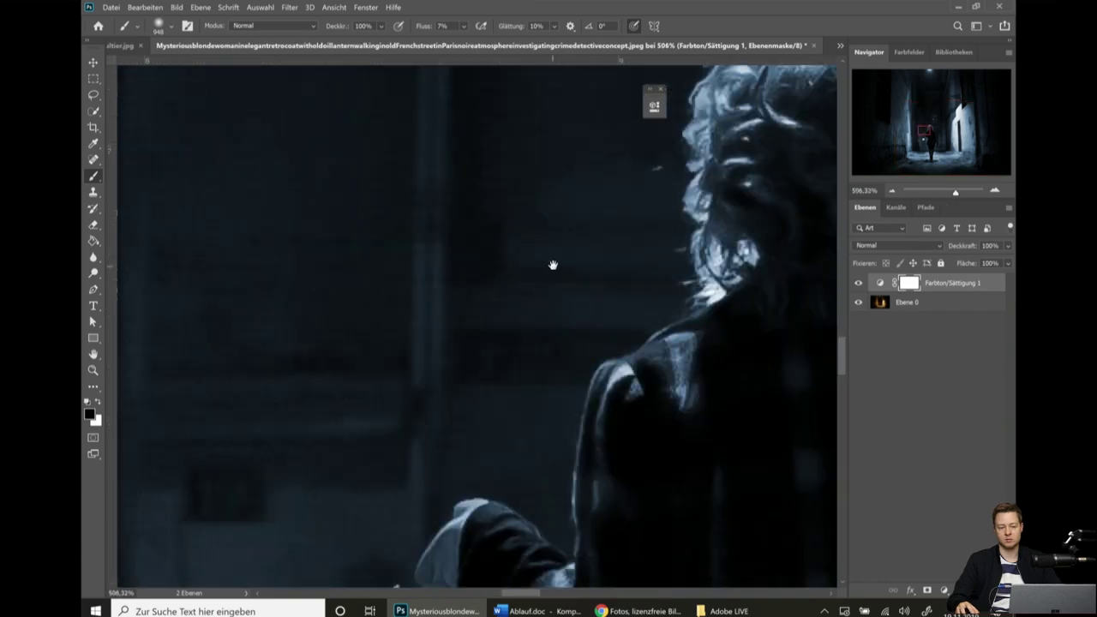
scroll(553, 265, "down", 5)
scroll(526, 265, "up", 3)
right_click(461, 306, "alt")
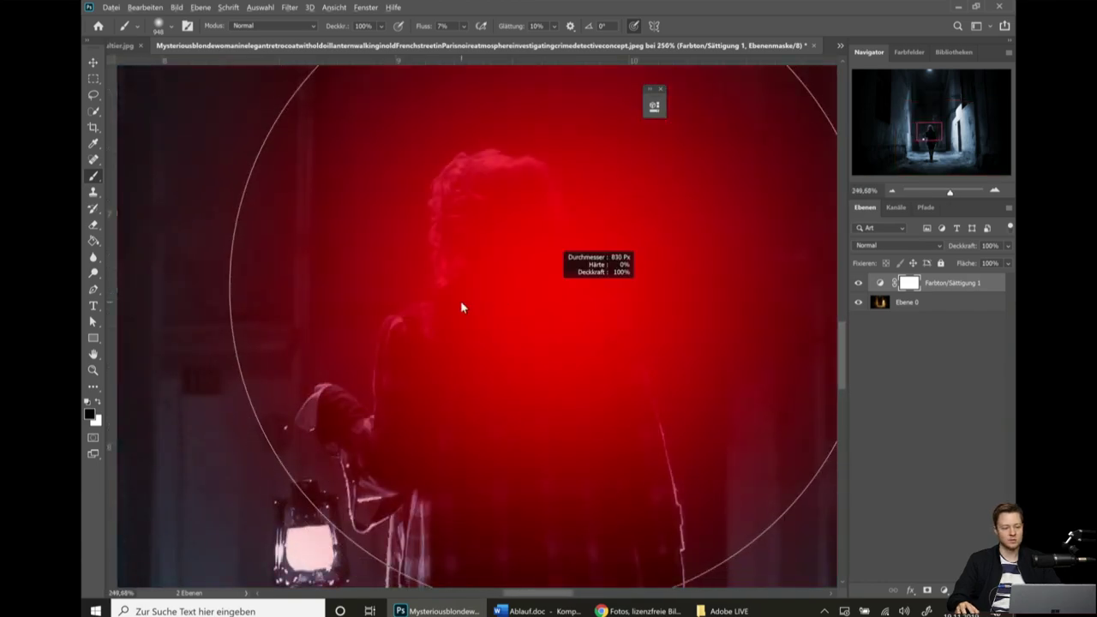
scroll(484, 396, "down", 3)
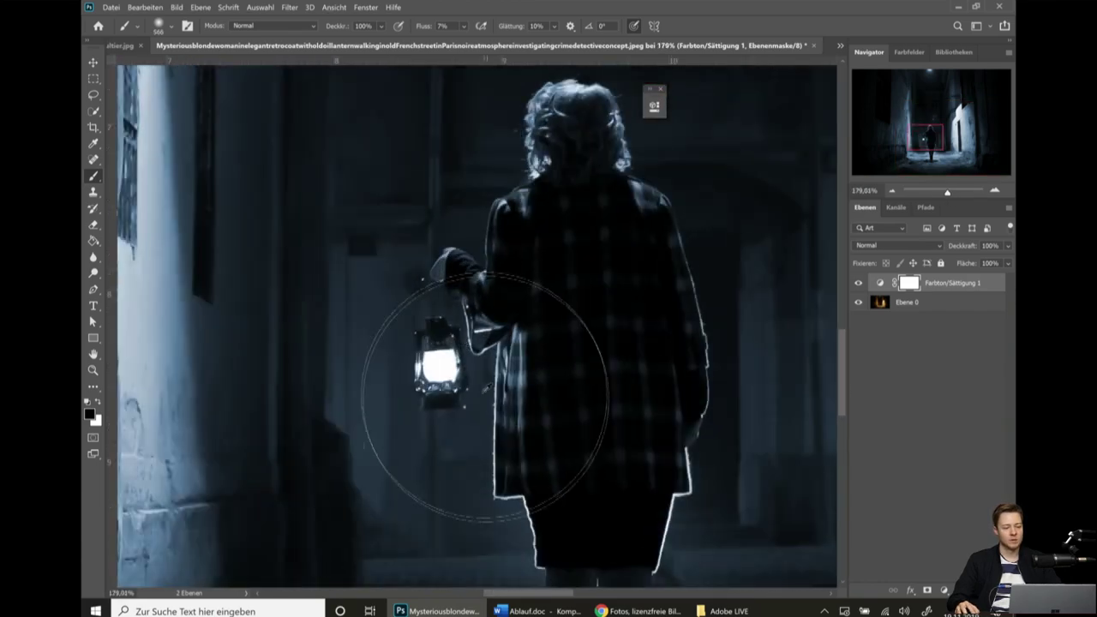
key("bracketleft")
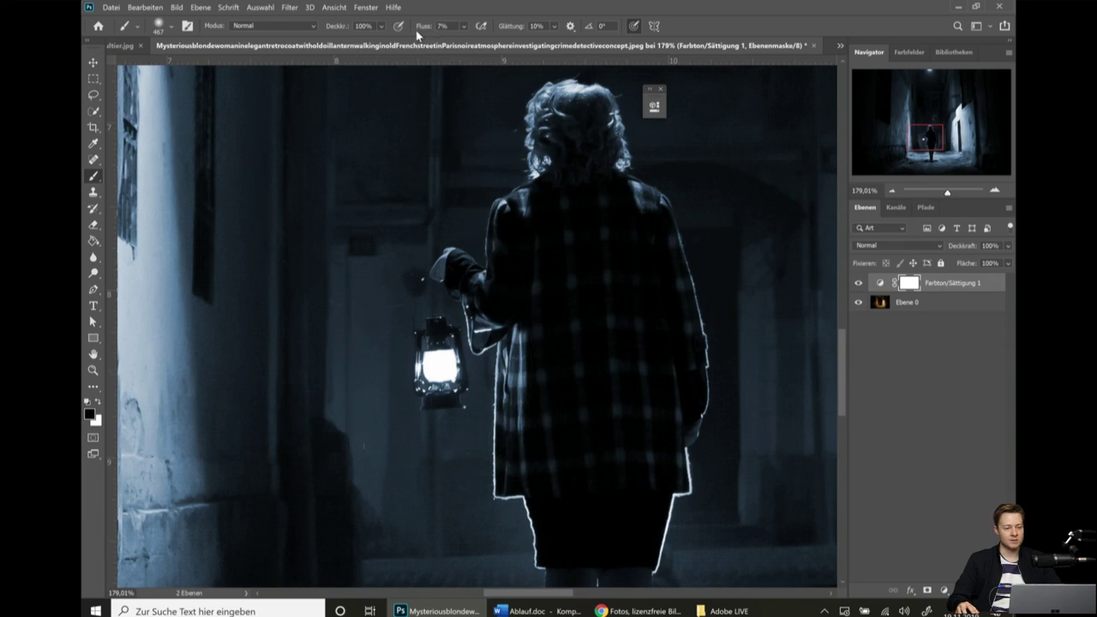
right_click(431, 363, "alt")
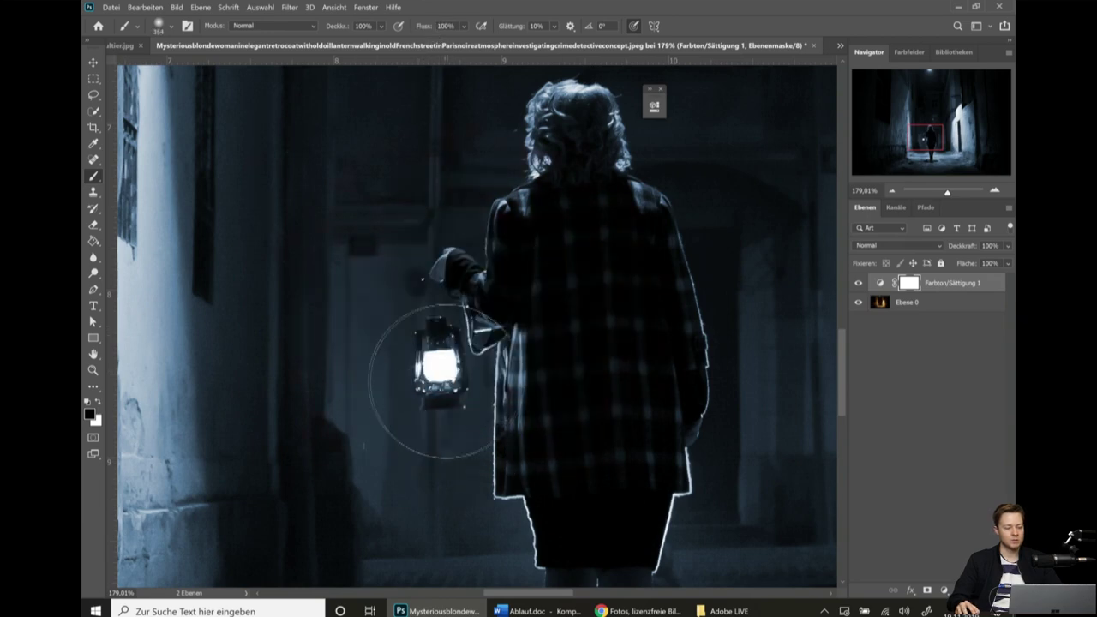
left_click(427, 370)
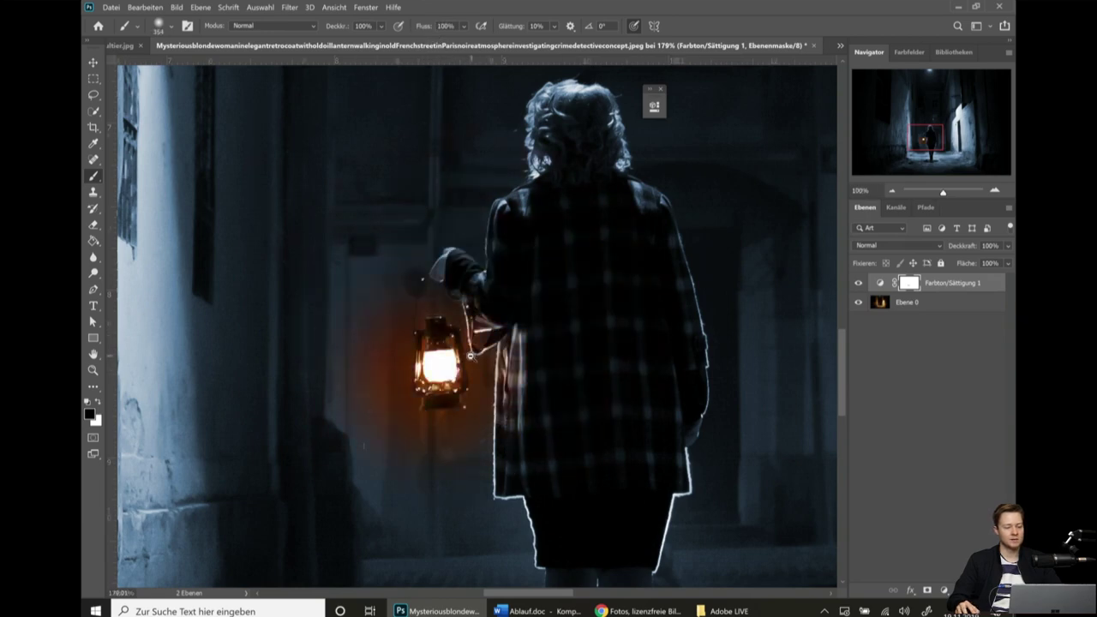
Enlarge the brush and paint black over the upper-right walls to reveal warm orange.
scroll(366, 370, "down", 4)
scroll(737, 371, "up", 2)
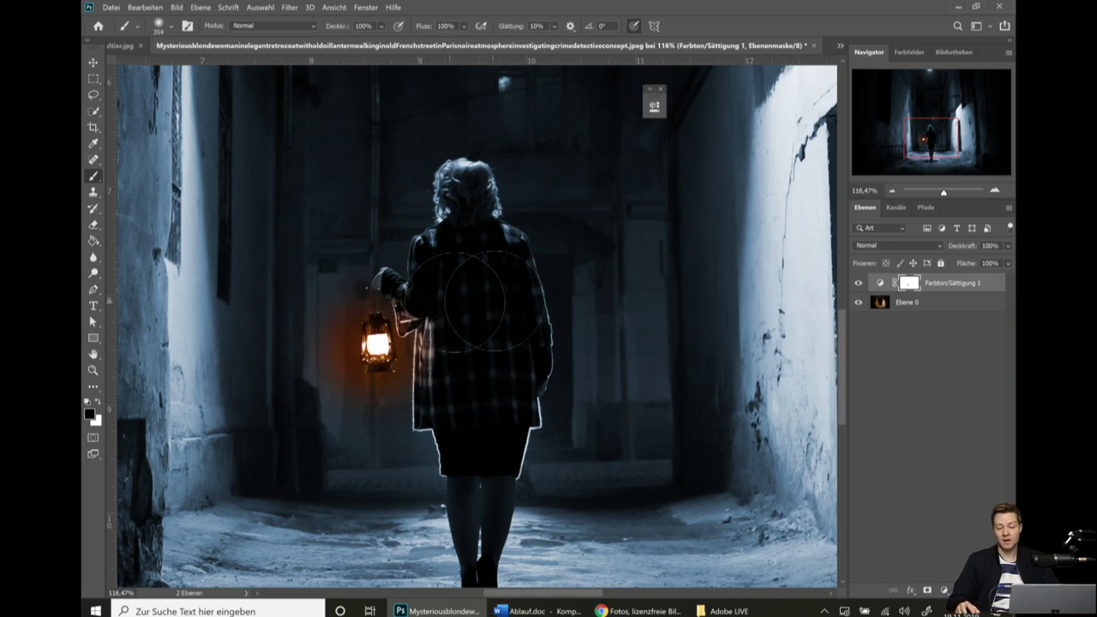
scroll(477, 325, "down", 2)
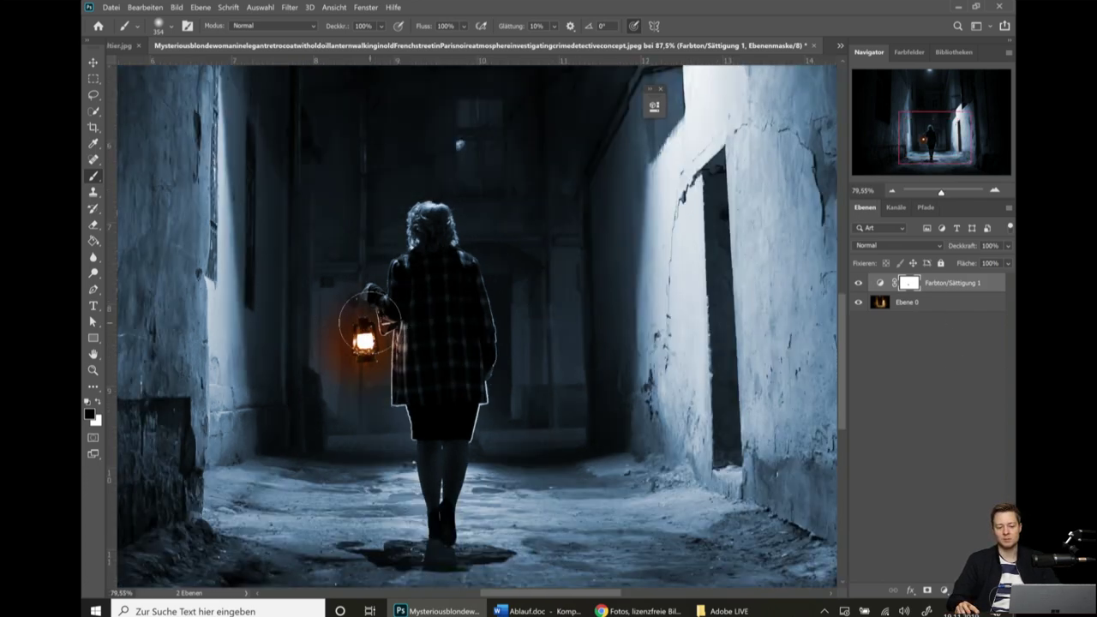
scroll(477, 326, "down", 2)
scroll(477, 326, "down", 2)
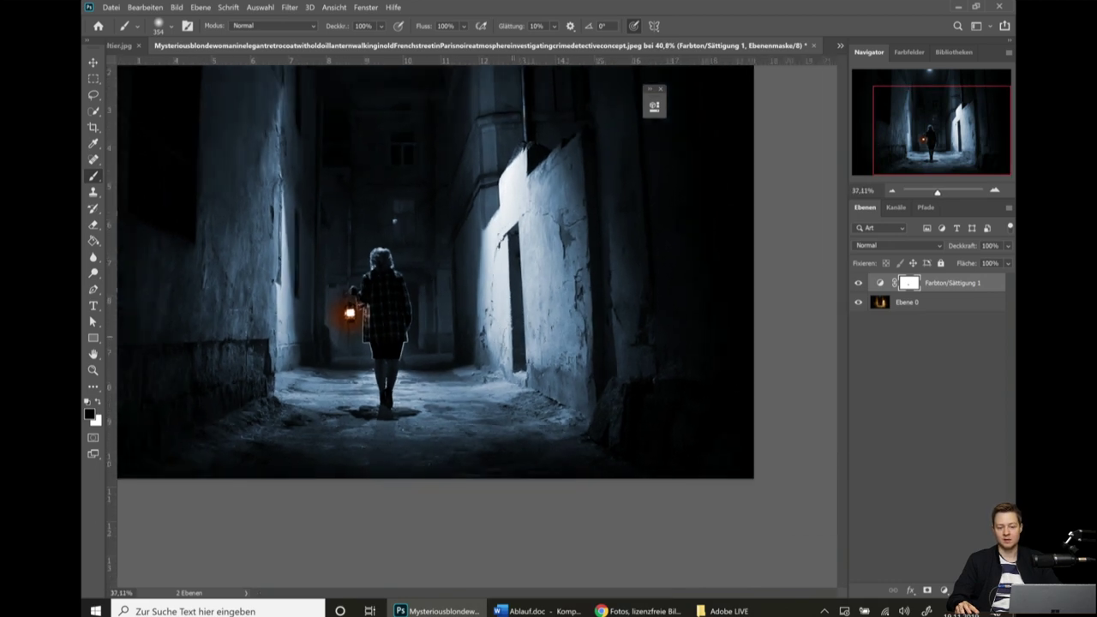
scroll(742, 162, "down", 1)
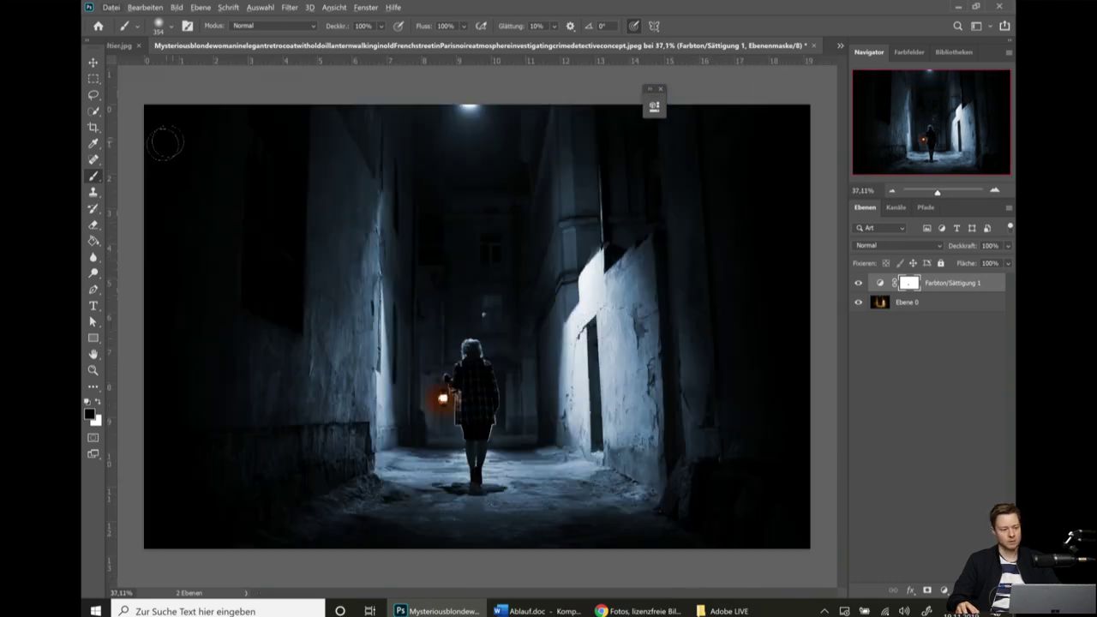
left_click_drag(588, 257, 793, 180)
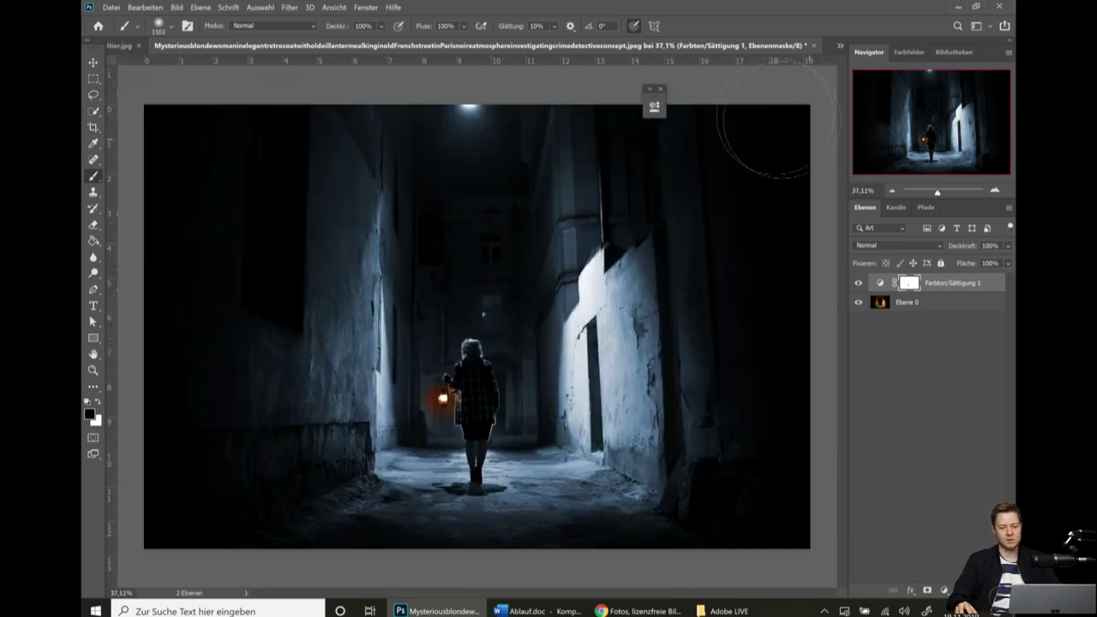
left_click_drag(617, 137, 682, 287)
scroll(787, 222, "up", 10)
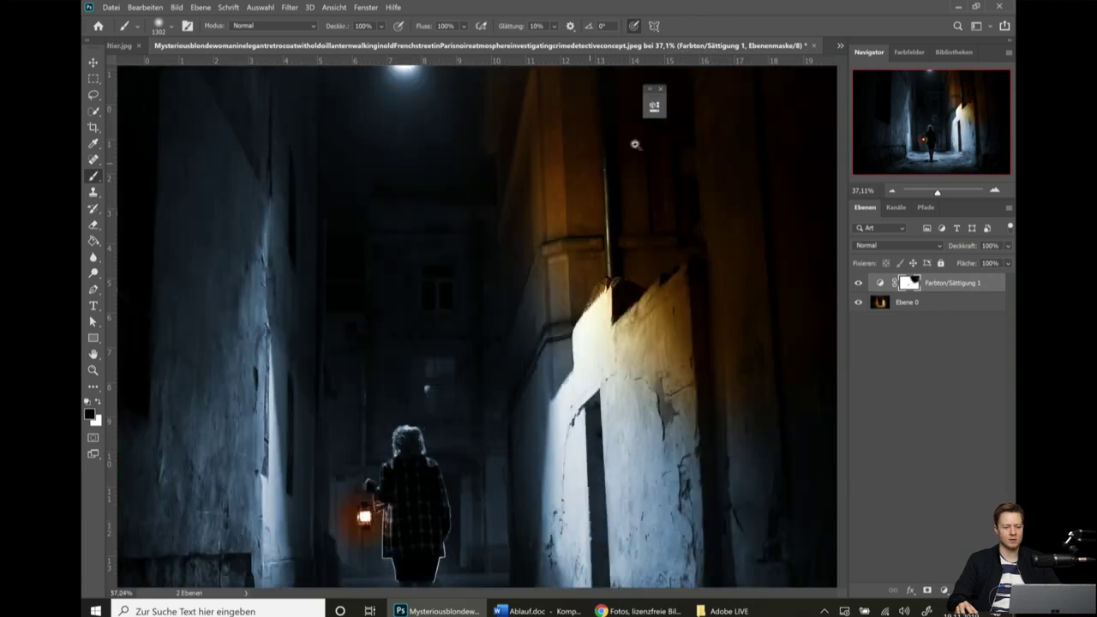
scroll(787, 222, "up", 13)
Undo the orange stroke painted on the right wall.
scroll(496, 255, "down", 5)
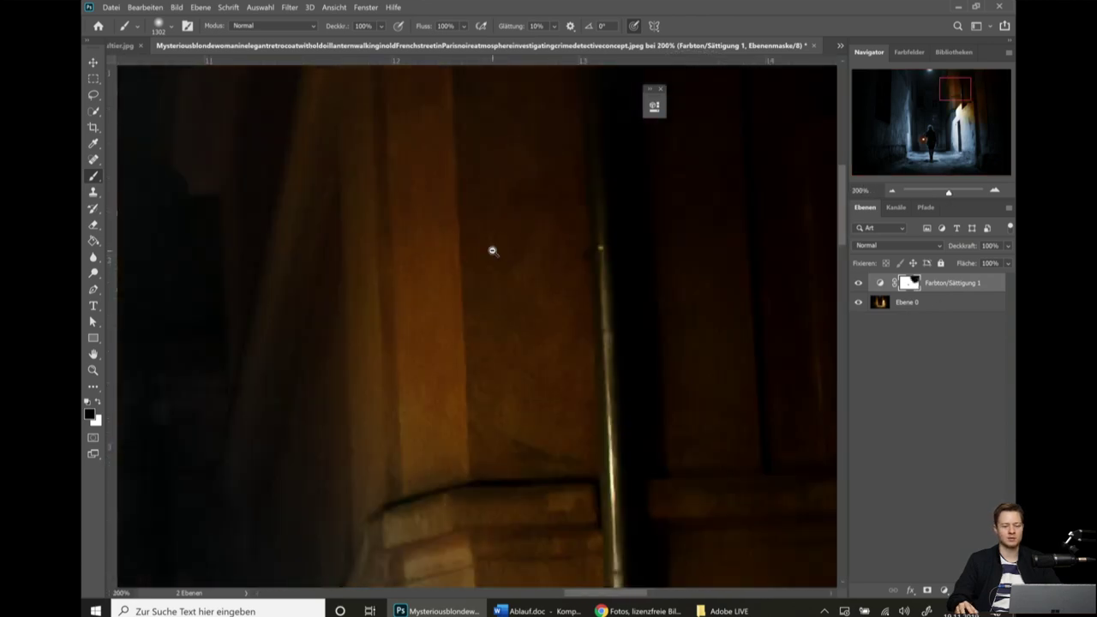
scroll(494, 251, "down", 6)
scroll(514, 257, "down", 6)
scroll(534, 272, "down", 5)
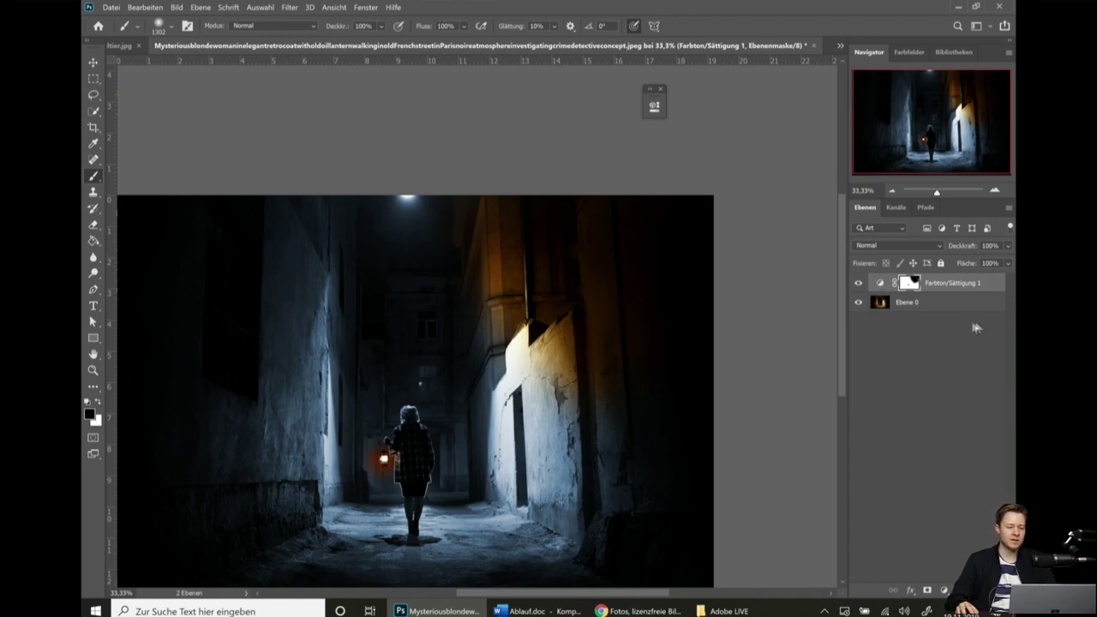
key("ctrl+z")
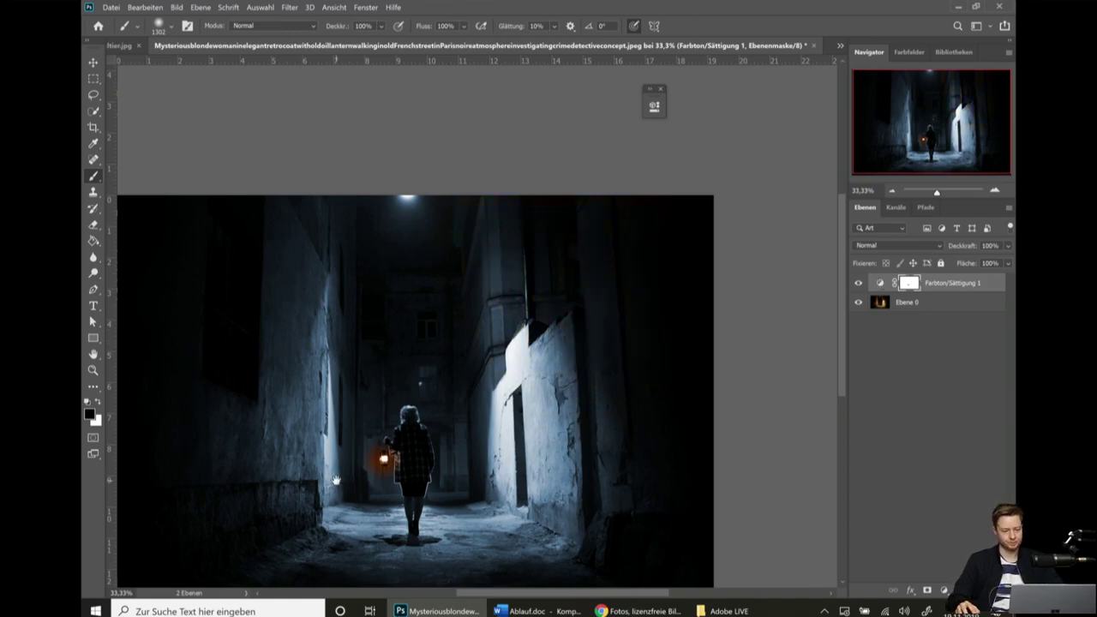
Lower brush flow to 12% and softly paint a warm glow around the lantern.
scroll(423, 432, "up", 3)
left_click_drag(438, 433, 429, 428)
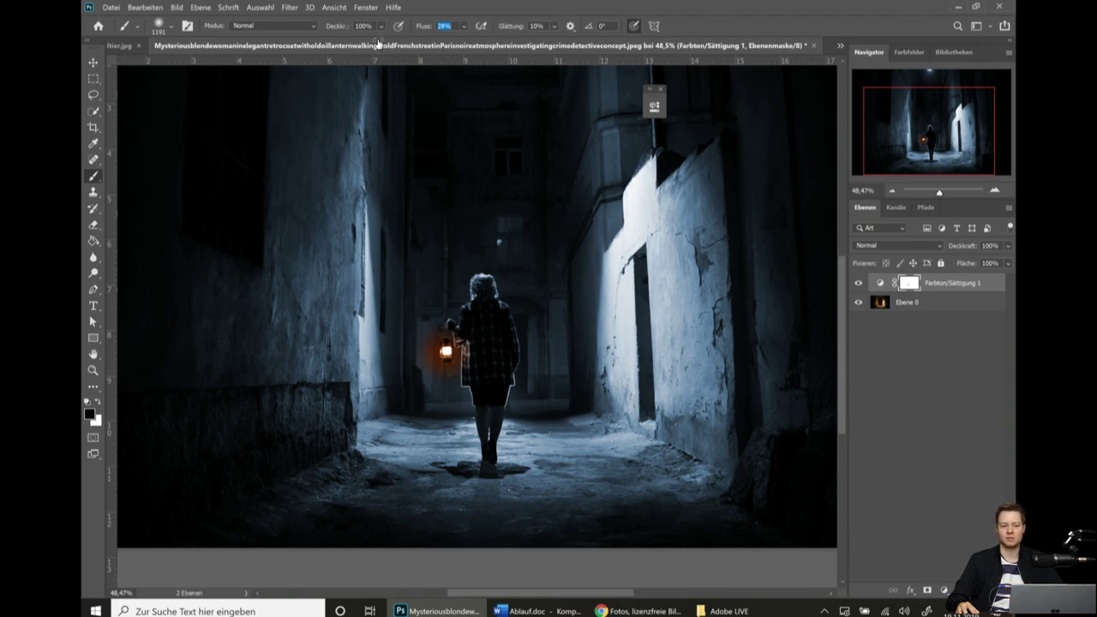
type("12")
key("Return")
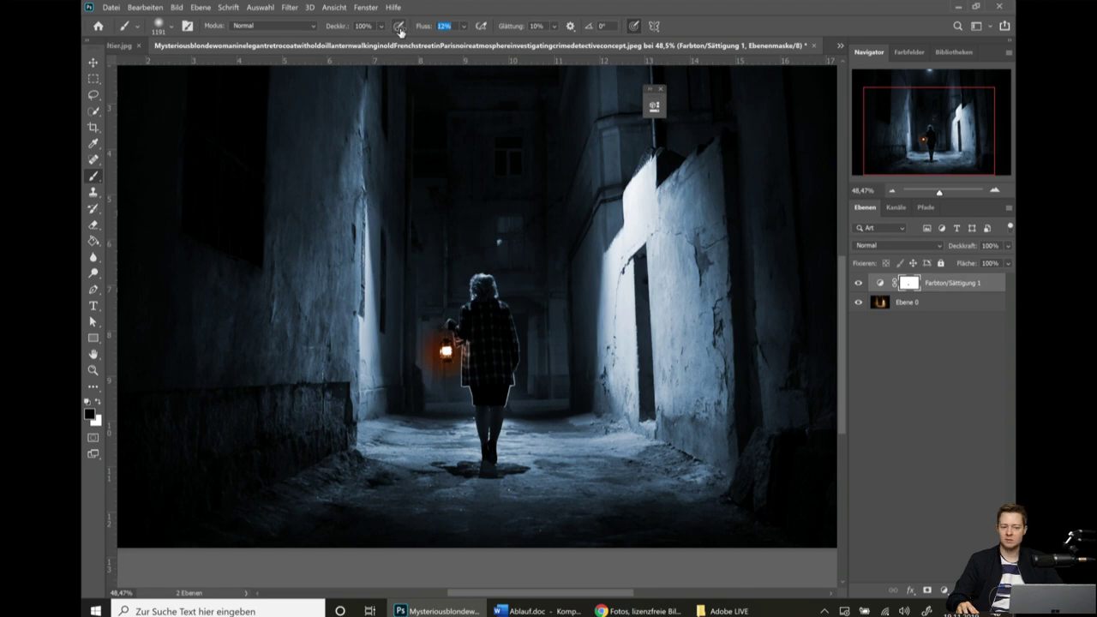
left_click_drag(440, 416, 403, 416)
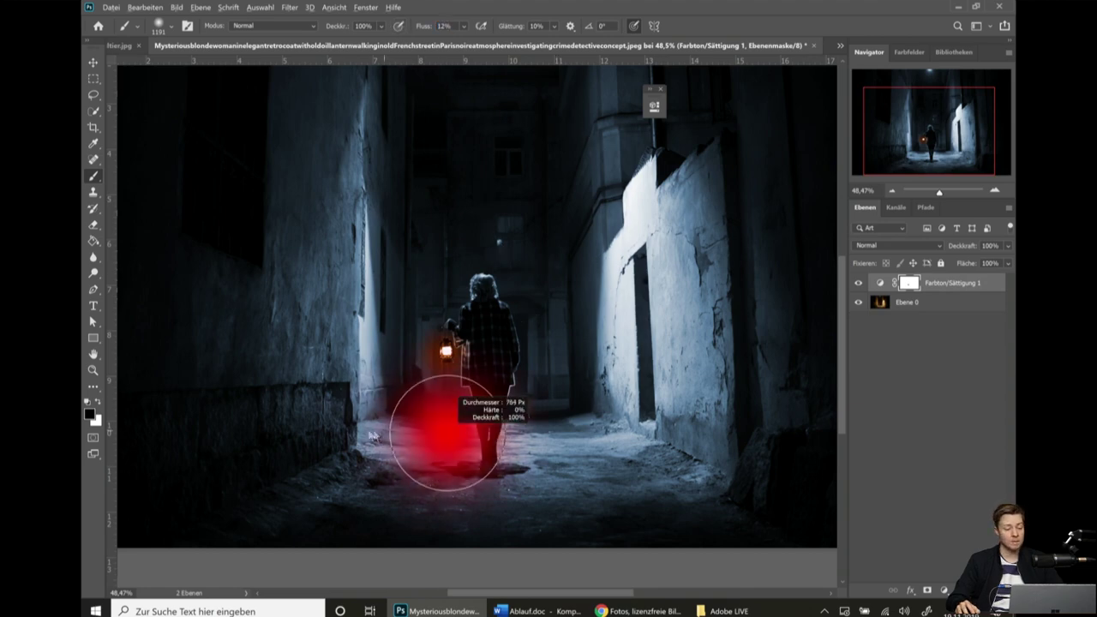
mouse_move(432, 352)
left_mouse_down()
mouse_move(444, 319)
mouse_move(463, 433)
left_mouse_up()
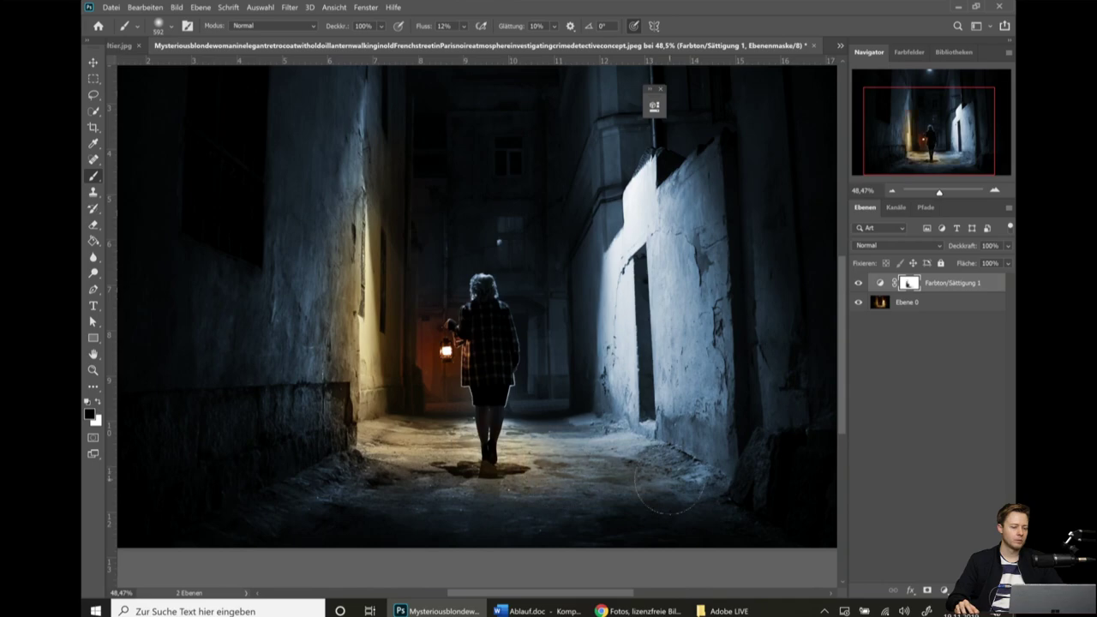
Toggle the Hue/Saturation layer off and on to compare the warm original with the cold grade.
scroll(535, 436, "down", 2)
scroll(536, 412, "up", 3)
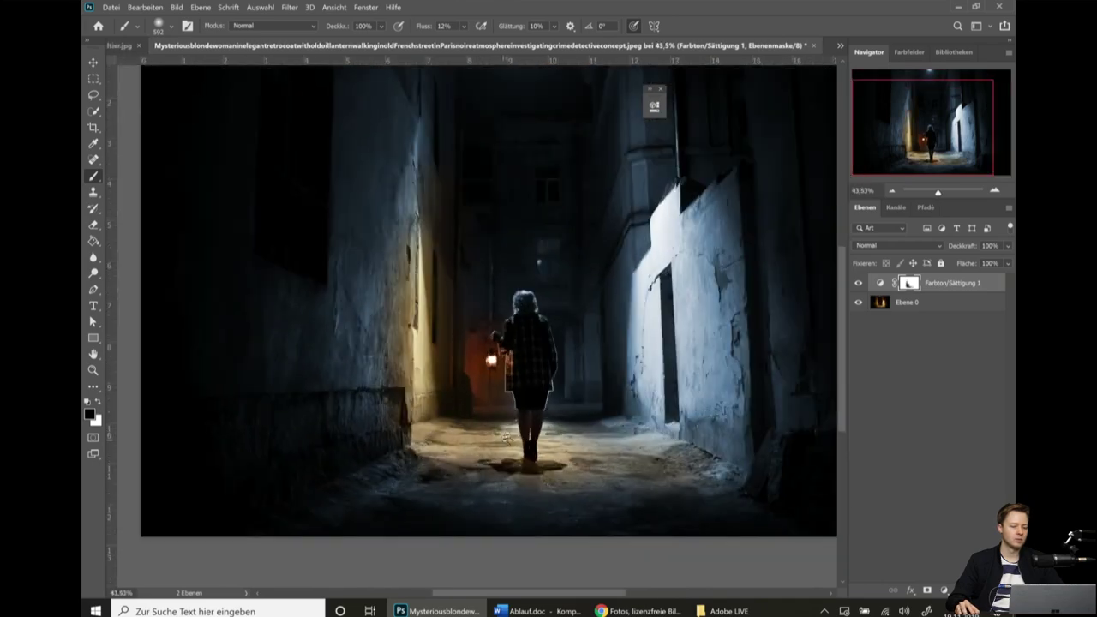
scroll(538, 377, "up", 2)
scroll(540, 335, "up", 2)
scroll(531, 339, "down", 2)
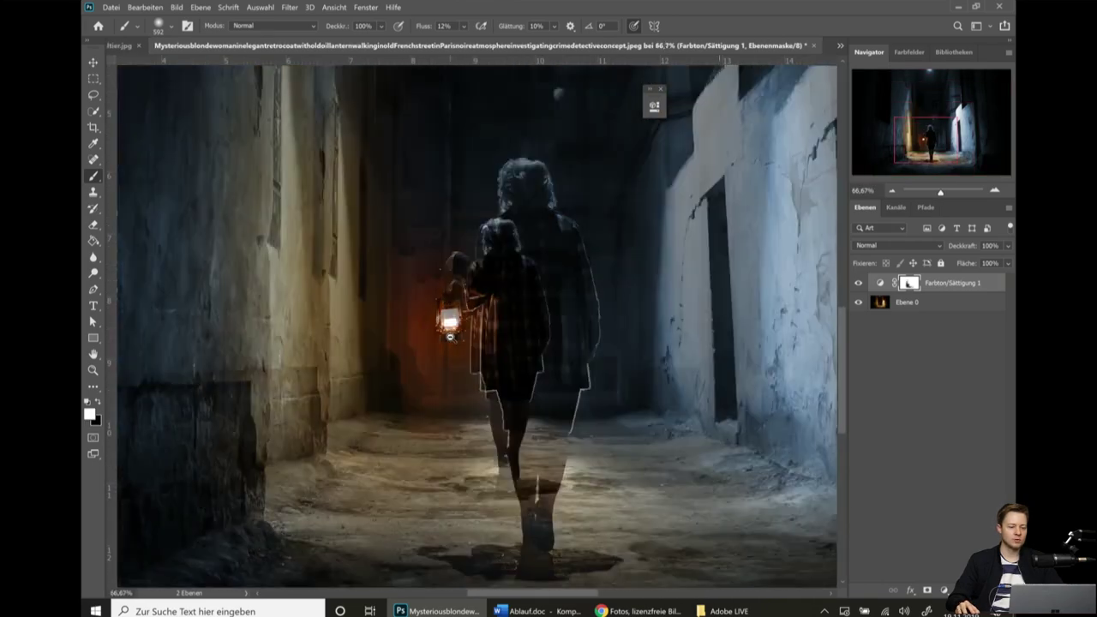
scroll(480, 365, "down", 2)
scroll(429, 390, "down", 1)
scroll(445, 377, "up", 2)
scroll(429, 363, "up", 1)
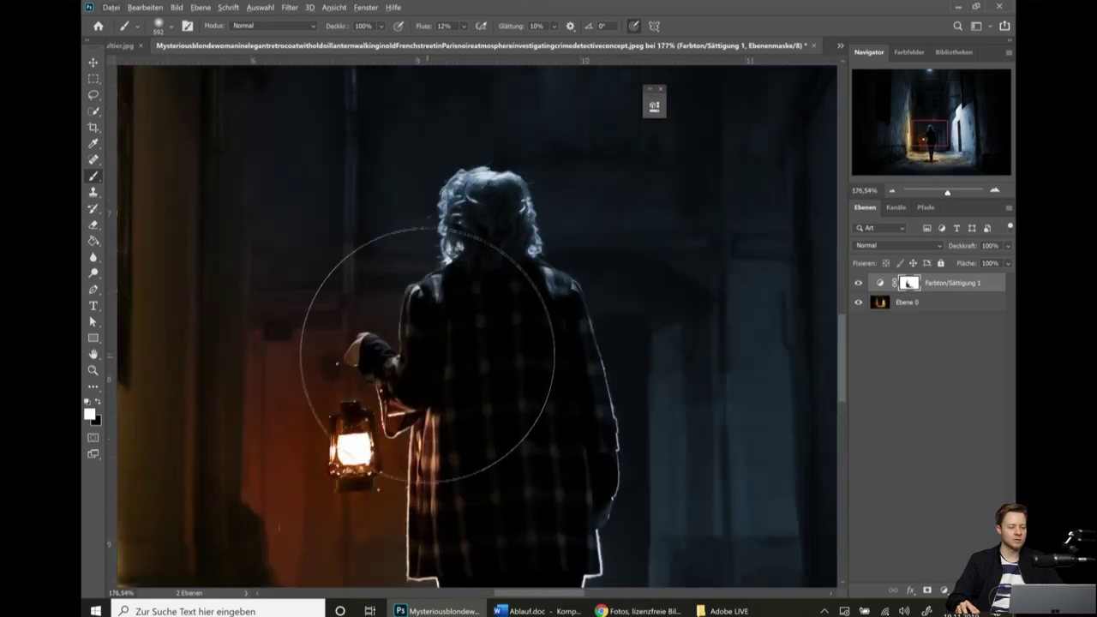
scroll(425, 360, "down", 2)
scroll(408, 347, "down", 2)
scroll(408, 347, "up", 1)
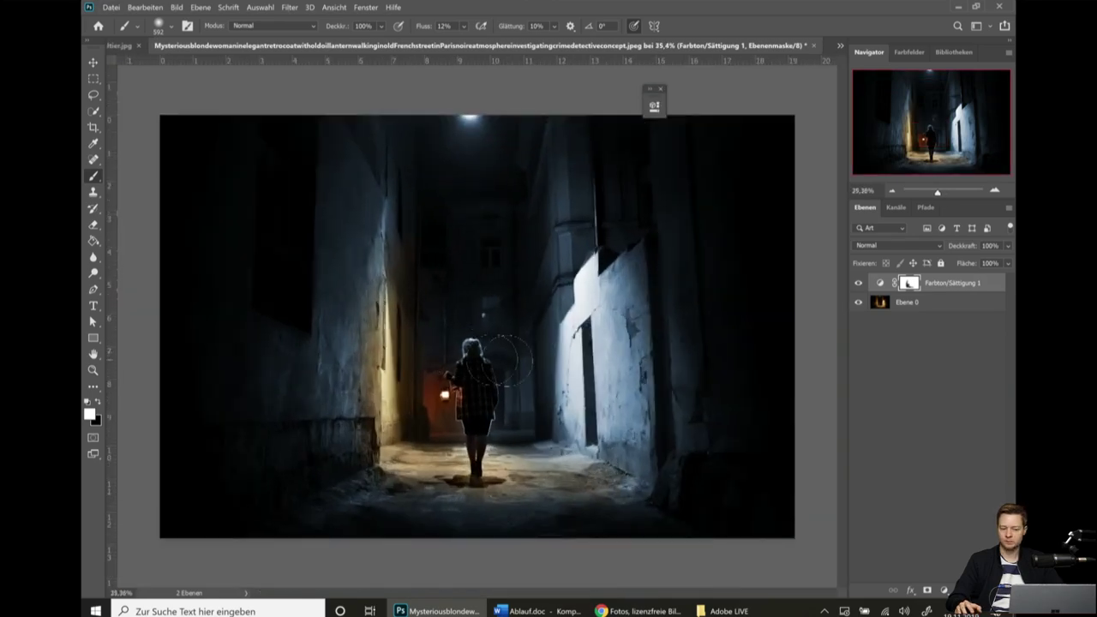
left_click(859, 283)
left_click(859, 284)
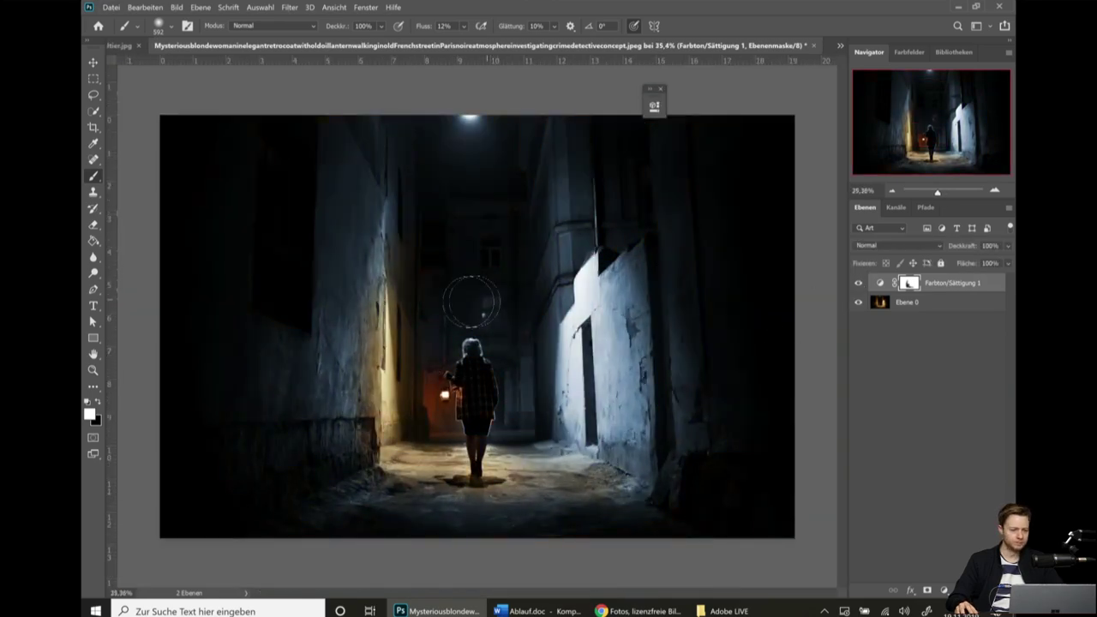
Paint black with a large brush around the woman on the Hue/Saturation mask, then view the mask alone.
scroll(446, 377, "up", 1)
scroll(446, 377, "down", 3)
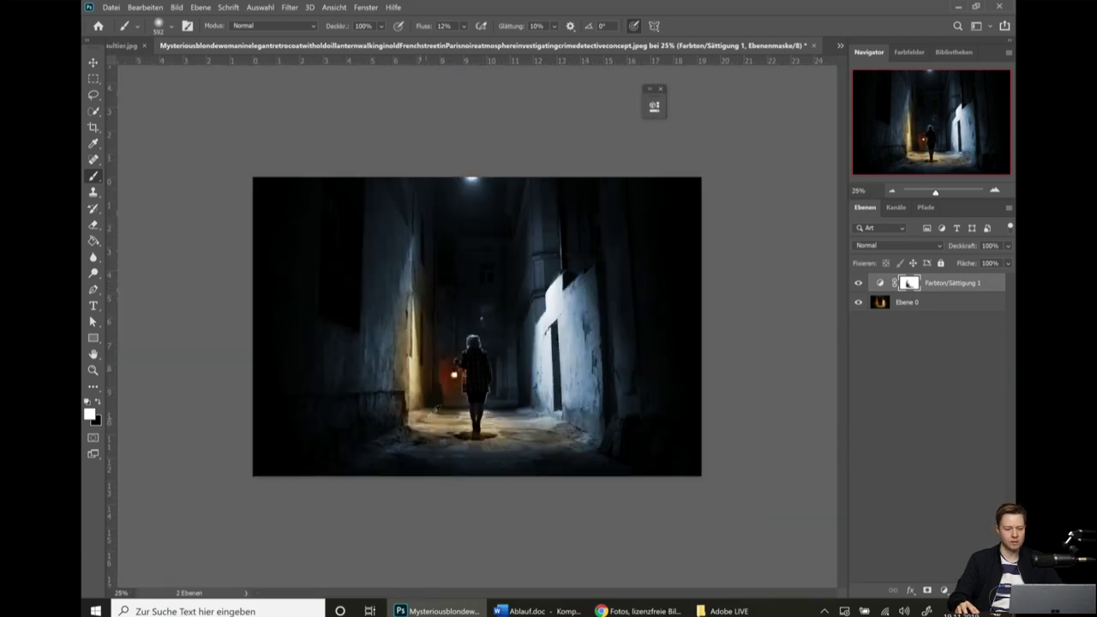
left_click_drag(436, 412, 607, 404)
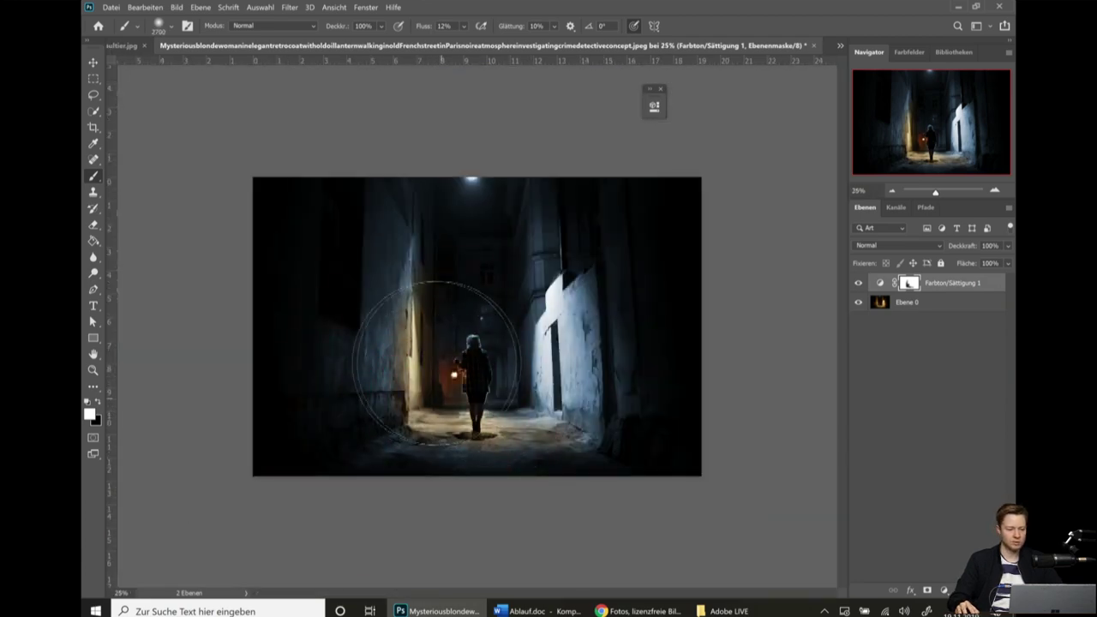
key("x")
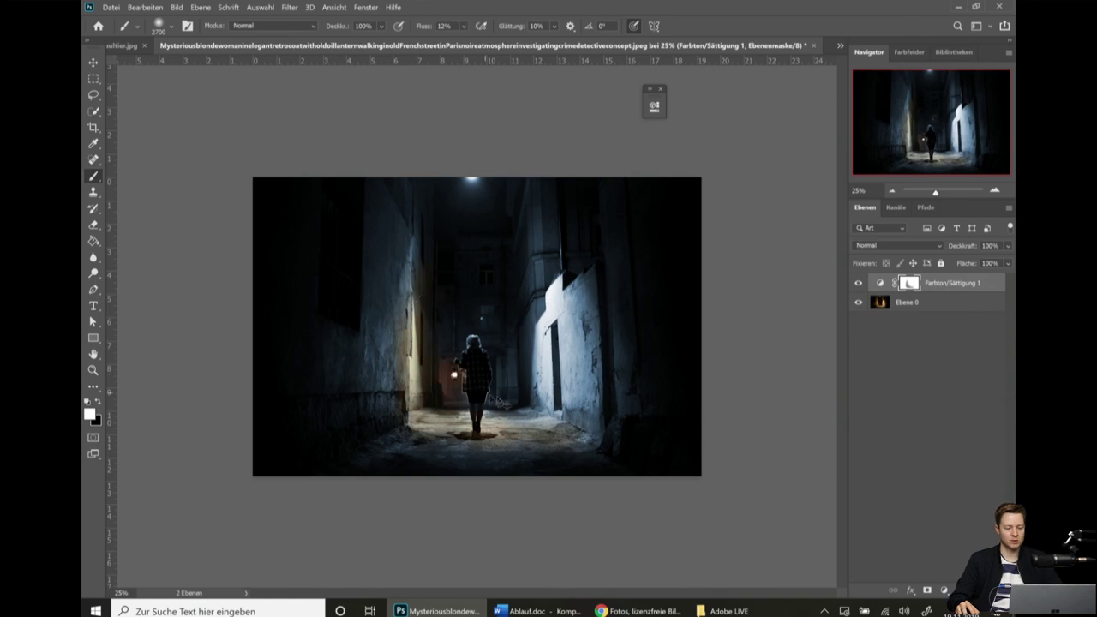
mouse_move(431, 374)
left_mouse_down()
mouse_move(476, 390)
mouse_move(433, 360)
left_mouse_up()
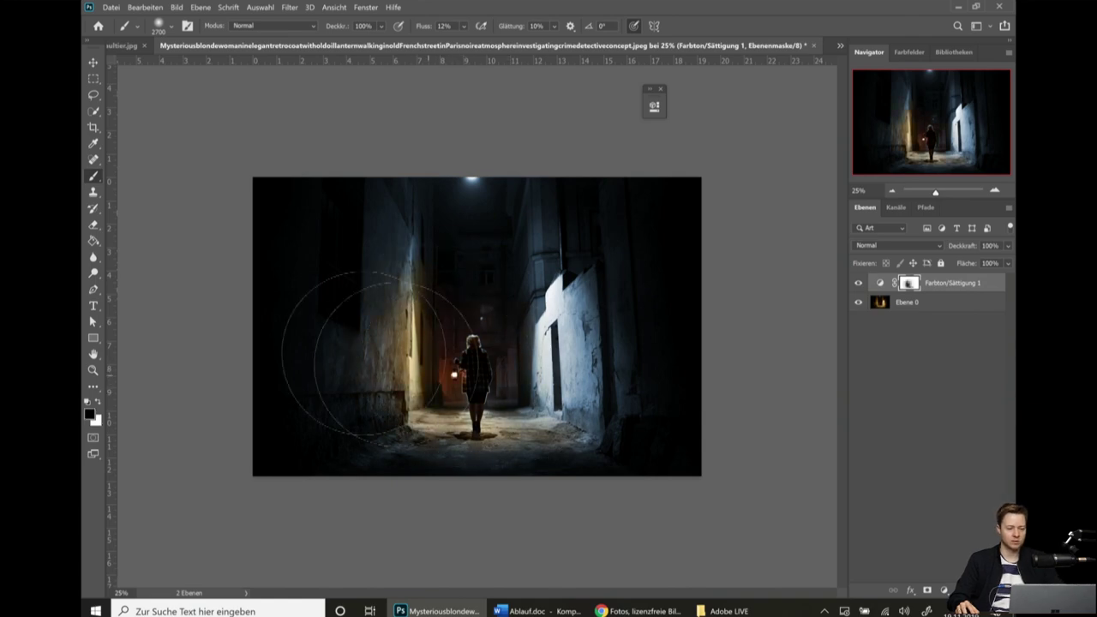
scroll(538, 357, "up", 3)
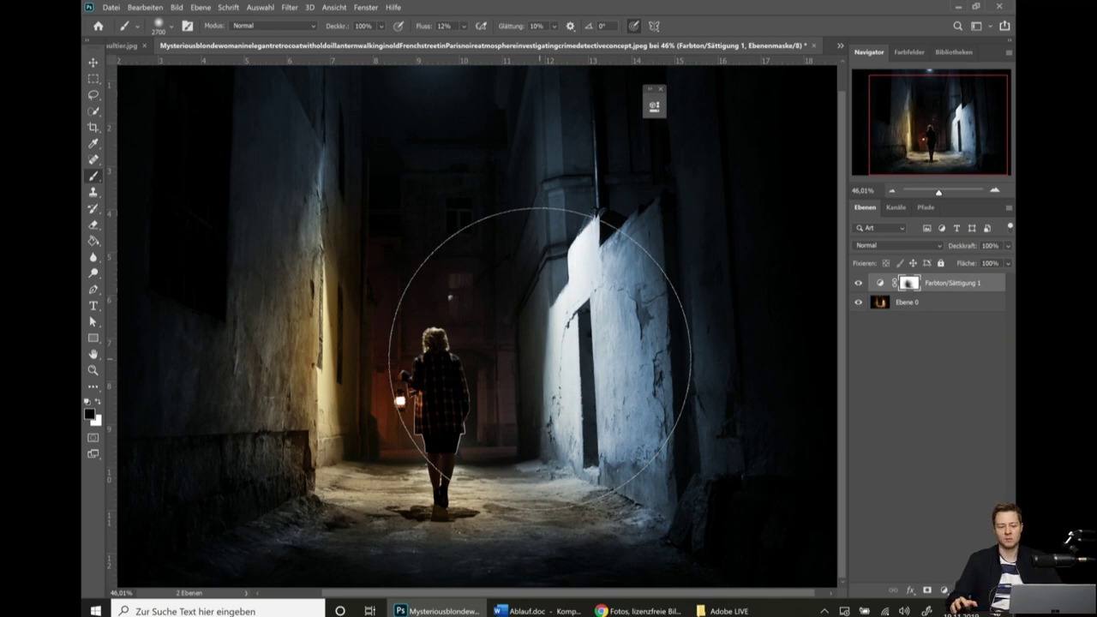
scroll(386, 335, "down", 3)
scroll(377, 342, "up", 1)
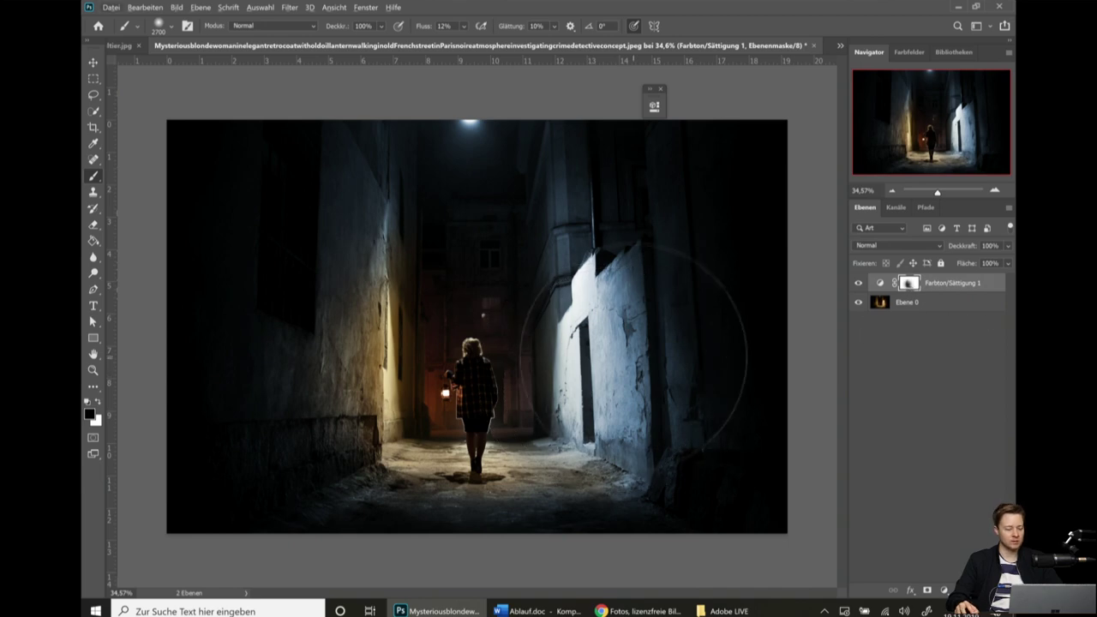
left_click(910, 285, "alt")
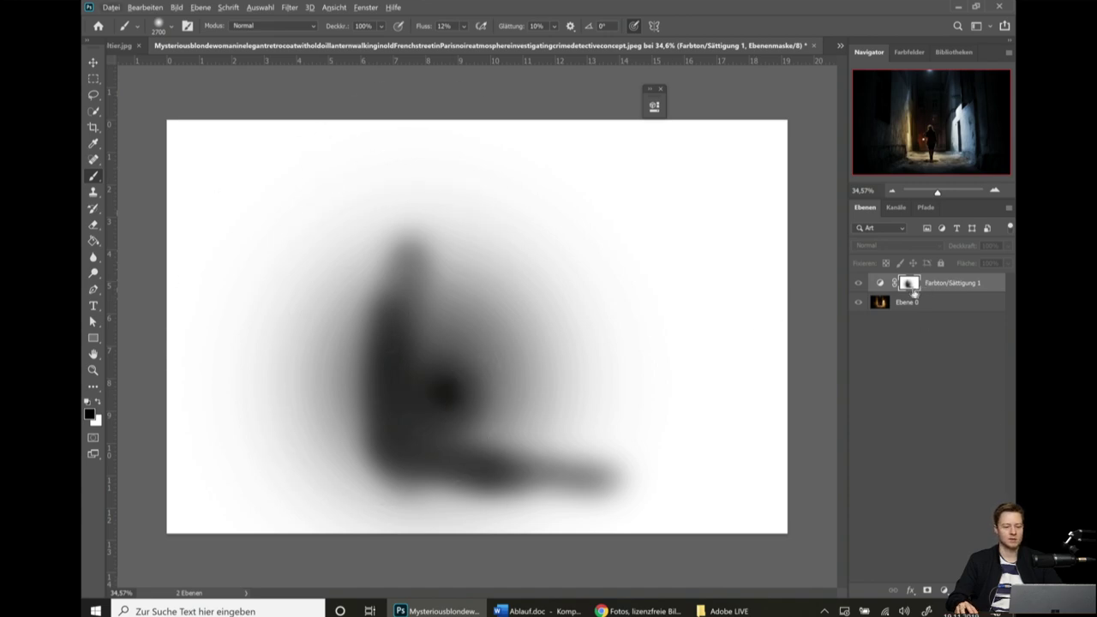
Exit mask view and paint the Farbton/Sättigung 1 mask fully white with a smaller brush (about 2022).
left_click(910, 292, "alt")
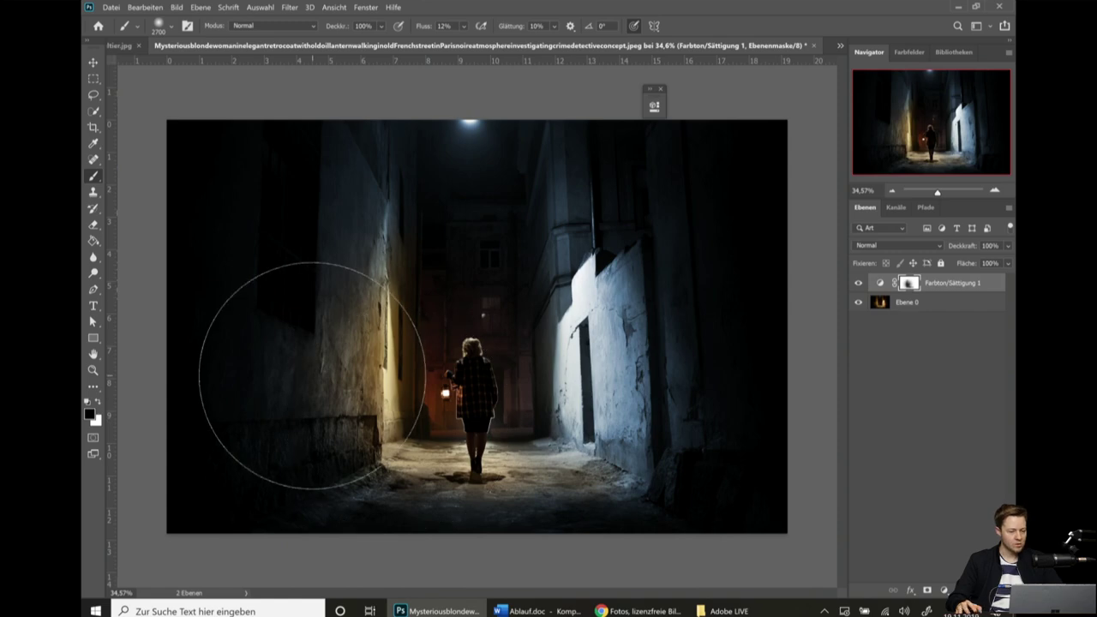
scroll(378, 364, "down", 1)
scroll(378, 366, "up", 1)
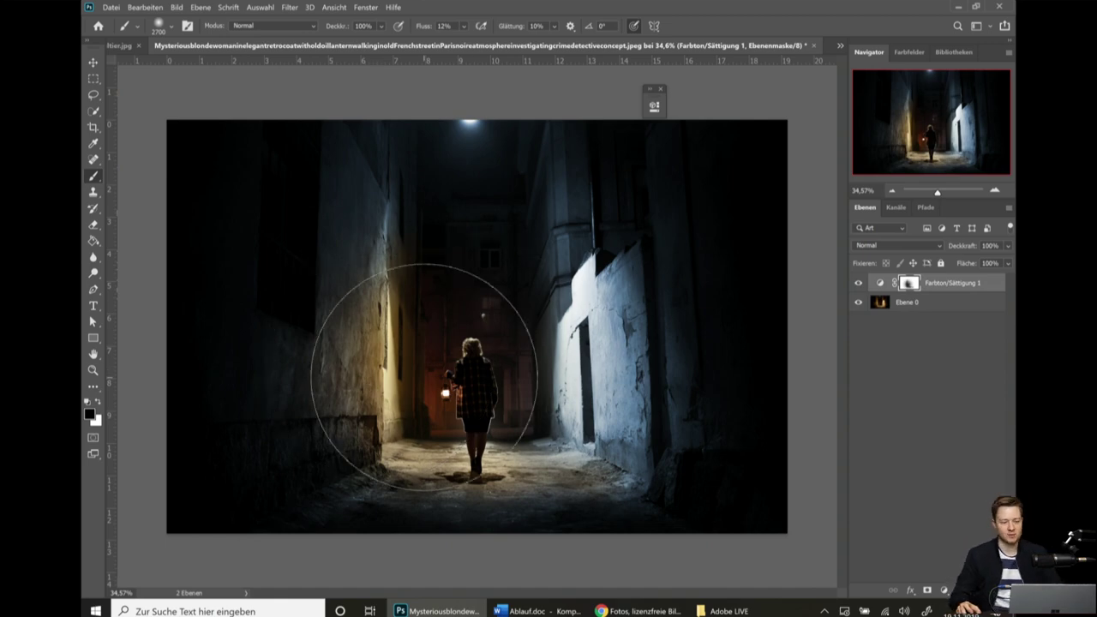
scroll(382, 392, "up", 1)
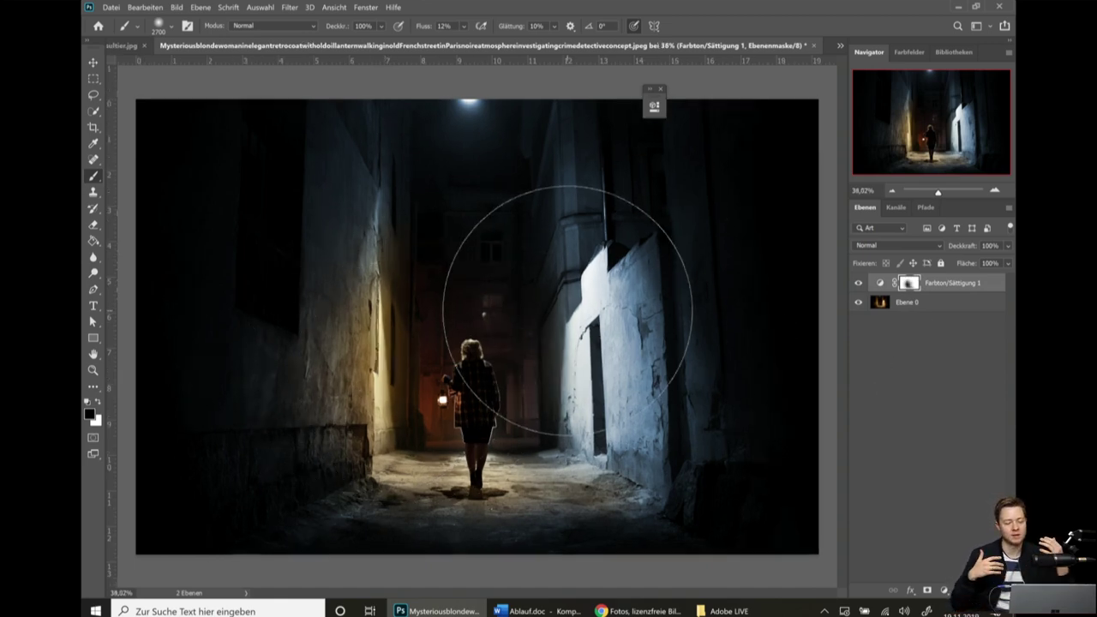
key("x")
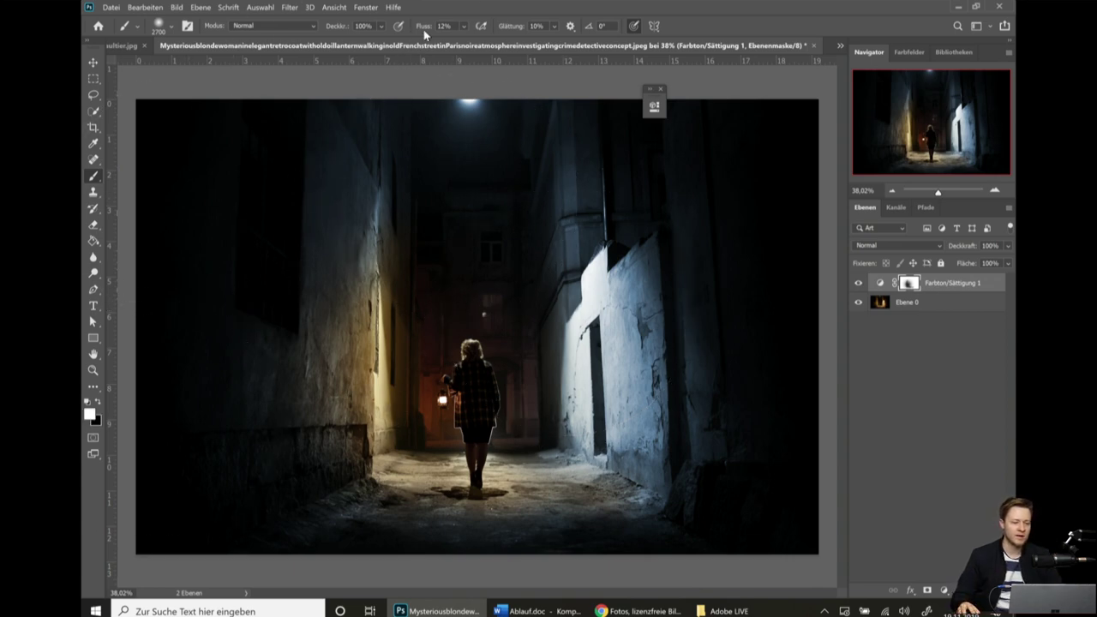
left_click_drag(422, 28, 497, 28)
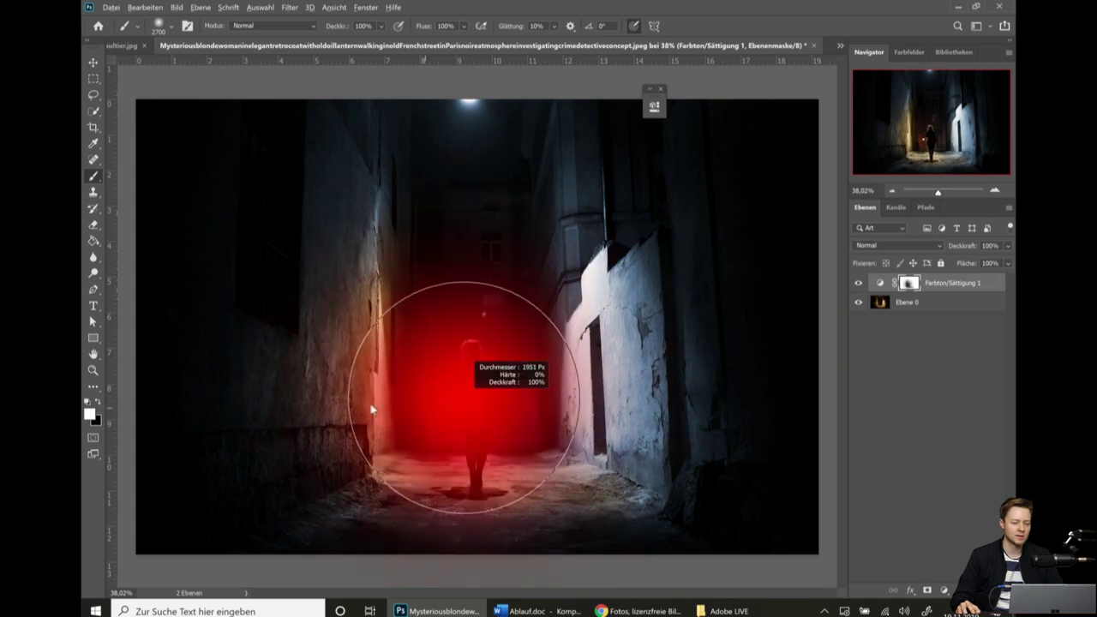
left_click_drag(635, 403, 336, 344)
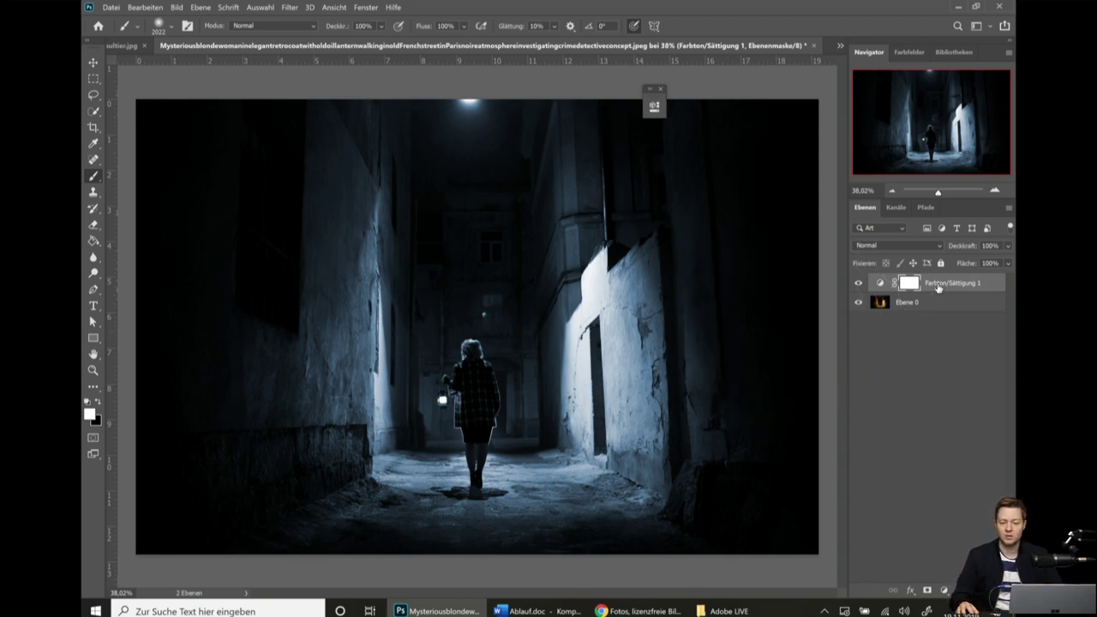
Drag the sloth cityscape in as Ebene 1 below Farbton/Sättigung 1, raised about 107 px.
left_click(880, 282)
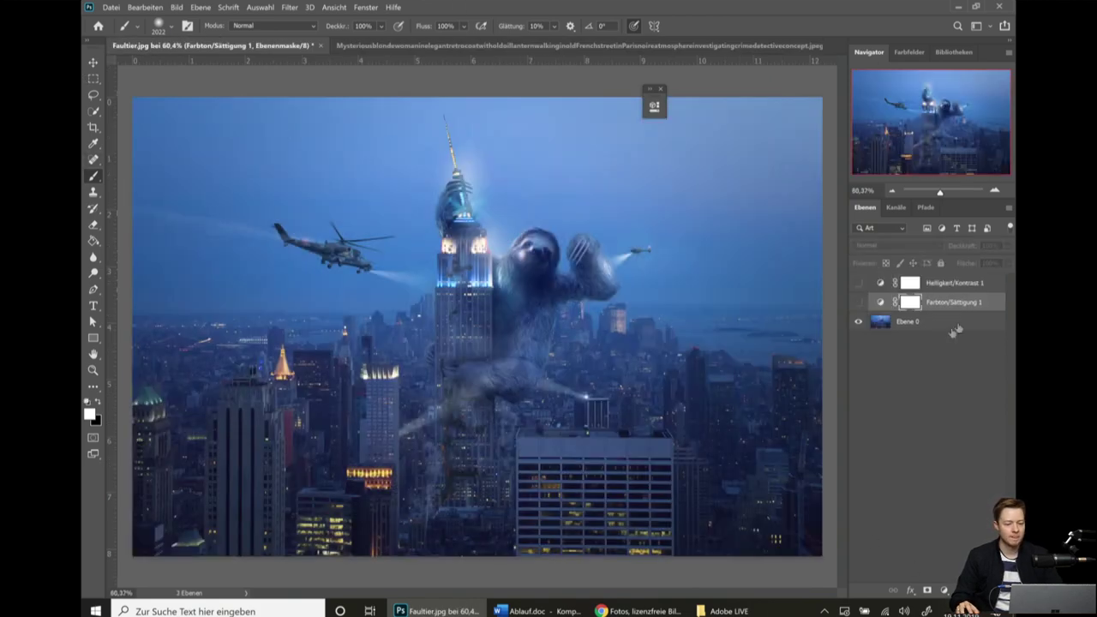
mouse_move(145, 46)
left_mouse_down()
mouse_move(469, 65)
mouse_move(467, 381)
left_mouse_up()
left_click_drag(950, 283, 952, 313)
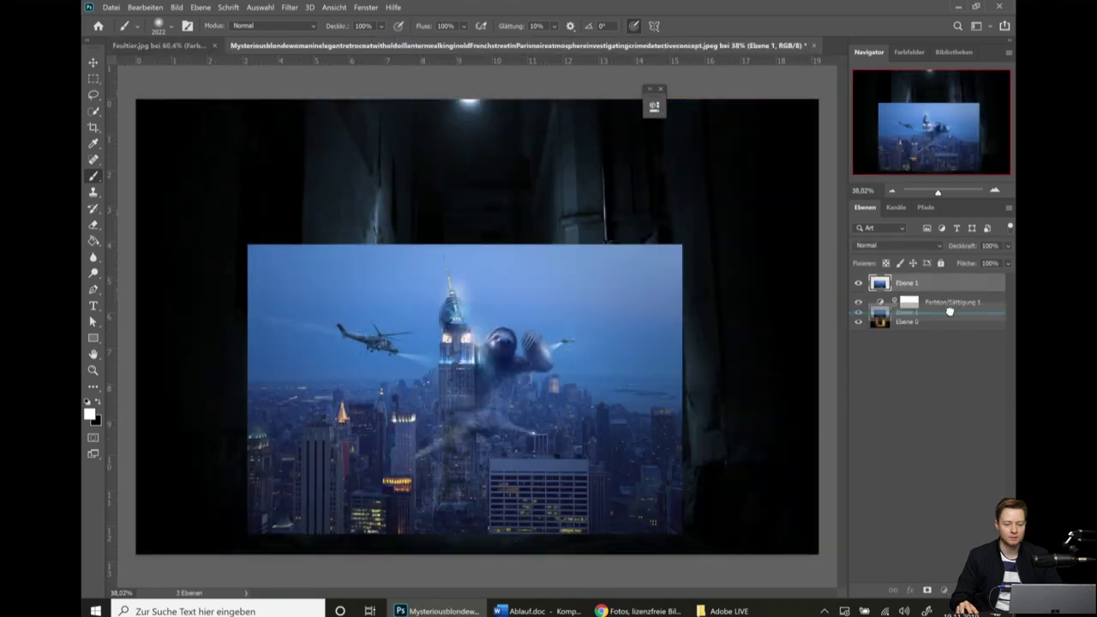
left_click_drag(514, 390, 515, 298)
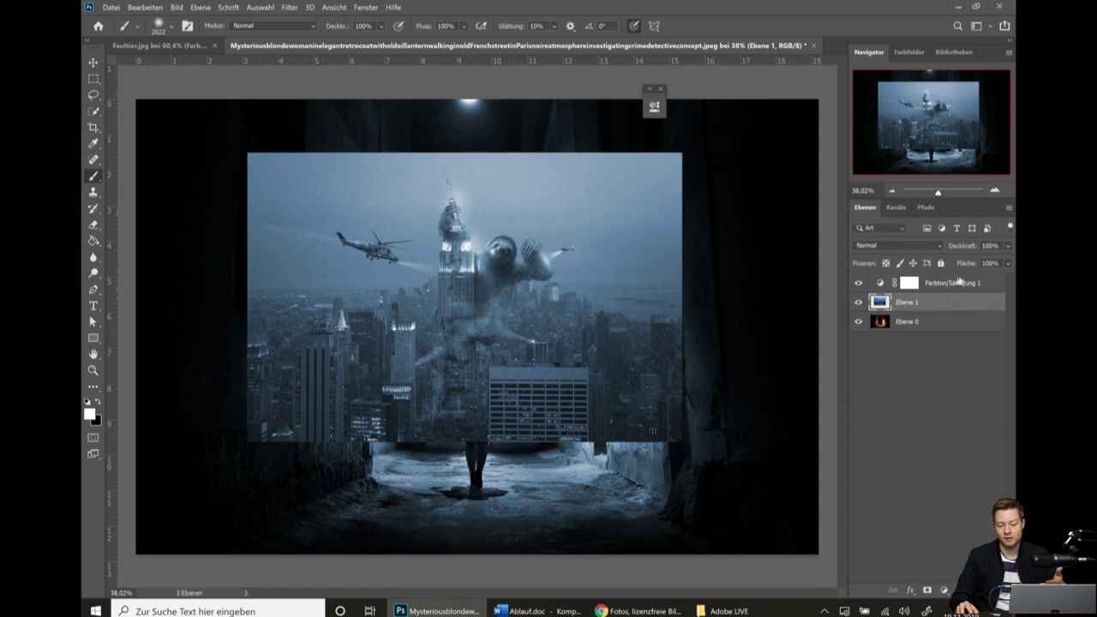
left_click(908, 283)
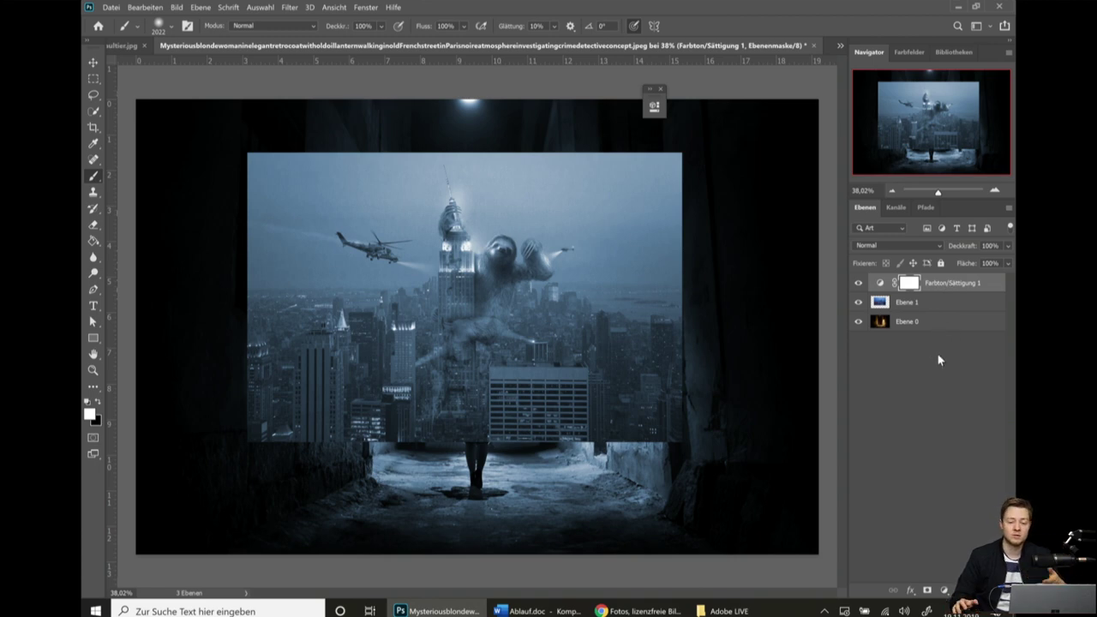
left_click(916, 307)
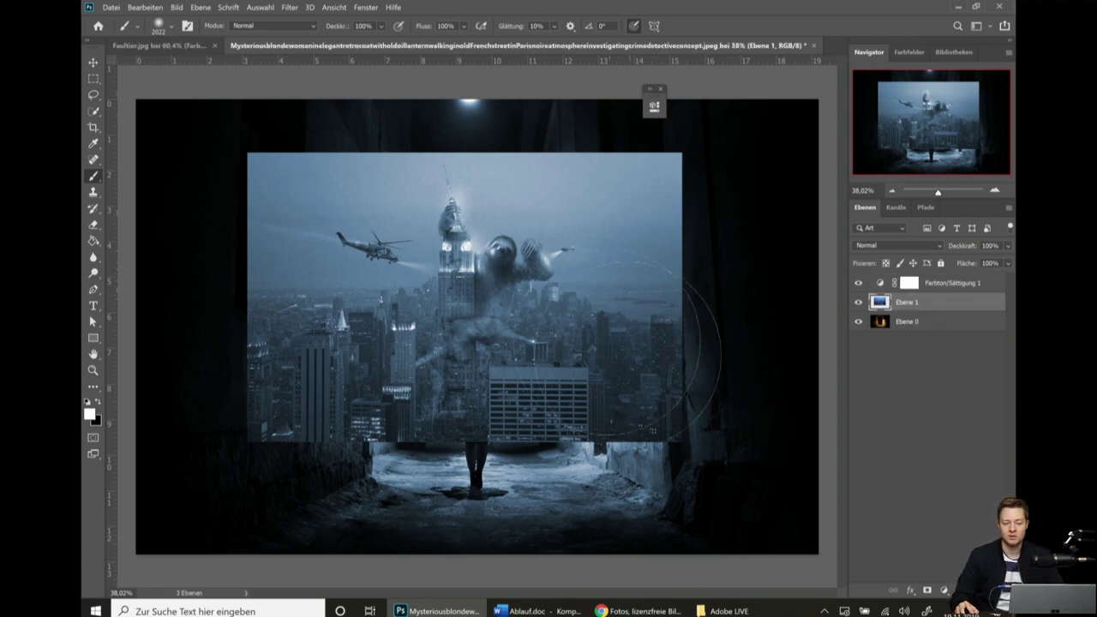
Add a white mask to Ebene 1 and paint out the helicopter and left side of the cityscape.
left_click(927, 591)
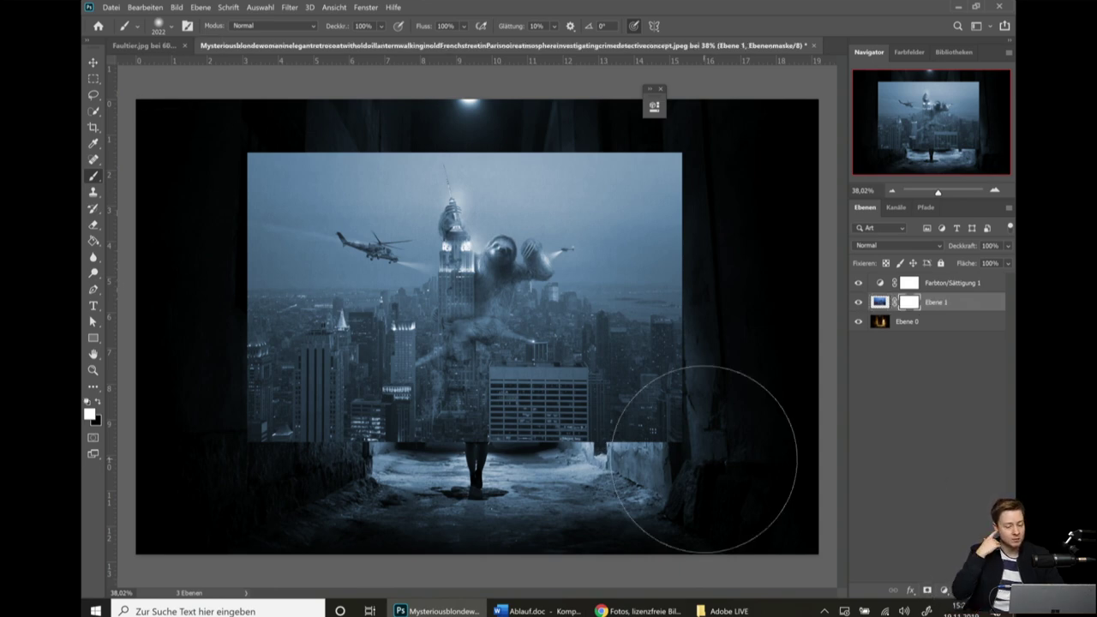
scroll(488, 339, "up", 5)
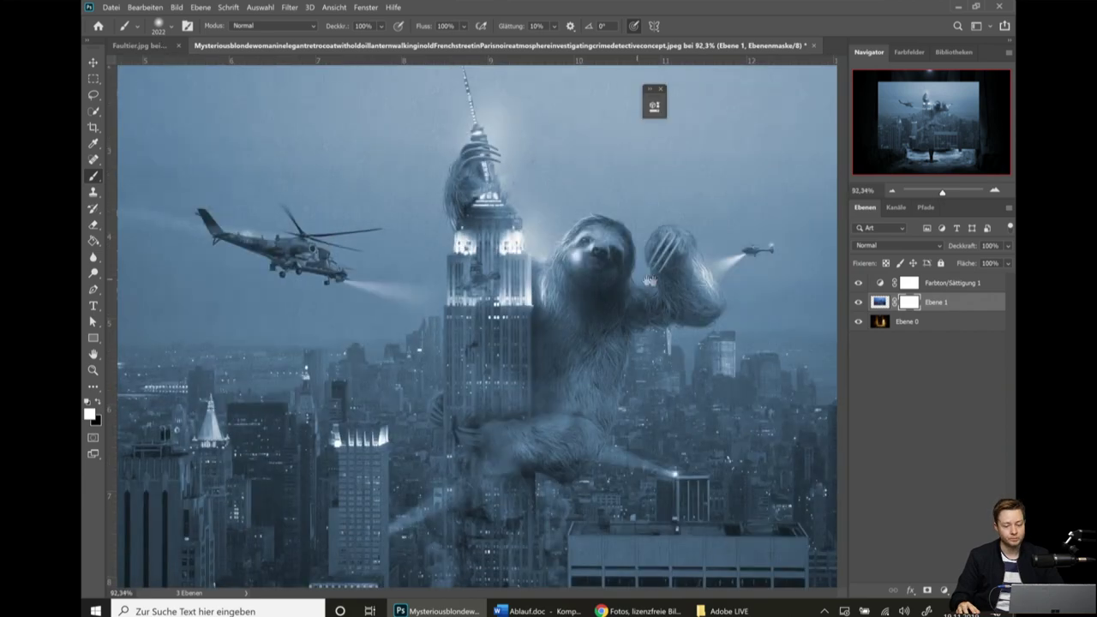
left_click_drag(622, 279, 454, 210)
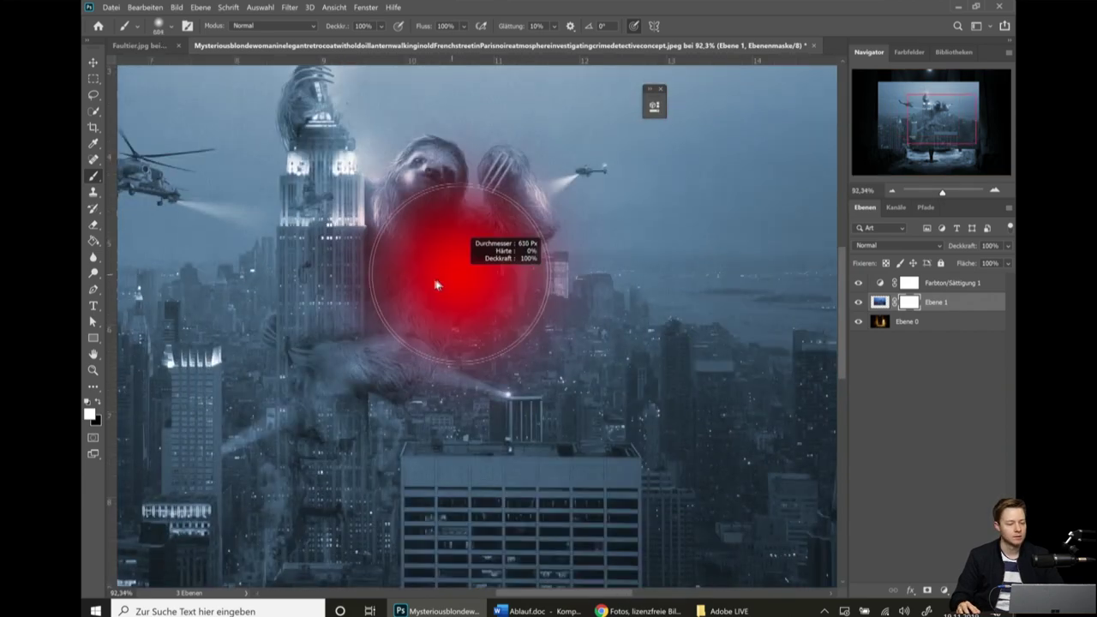
left_click_drag(417, 299, 615, 409)
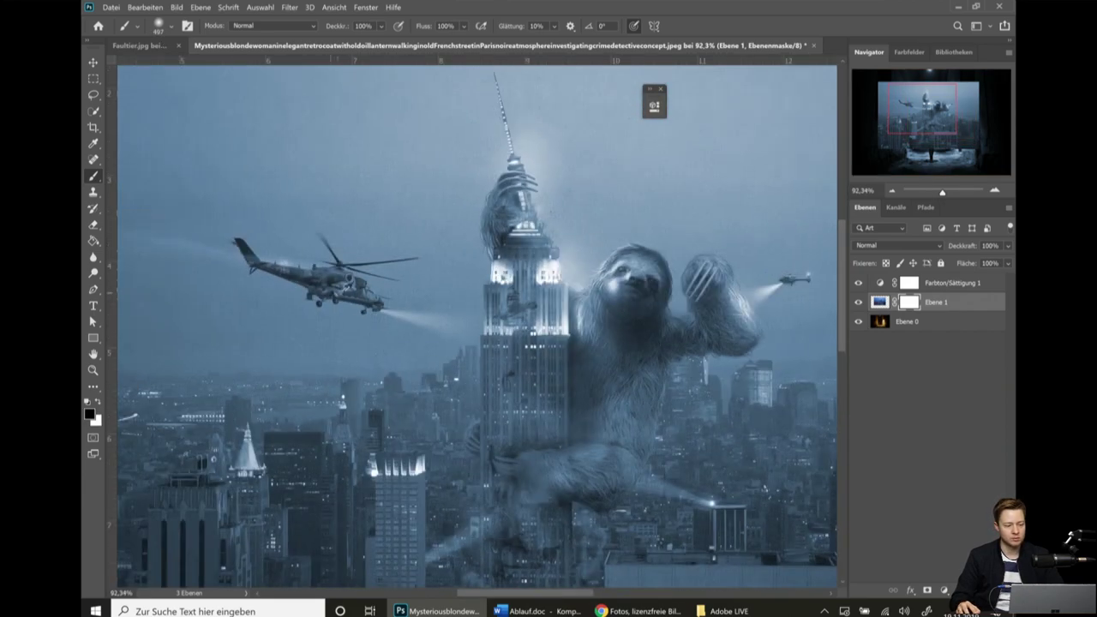
left_click_drag(343, 283, 378, 295)
mouse_move(206, 223)
left_mouse_down()
mouse_move(360, 258)
mouse_move(343, 223)
mouse_move(386, 171)
mouse_move(402, 463)
left_mouse_up()
scroll(549, 232, "down", 3)
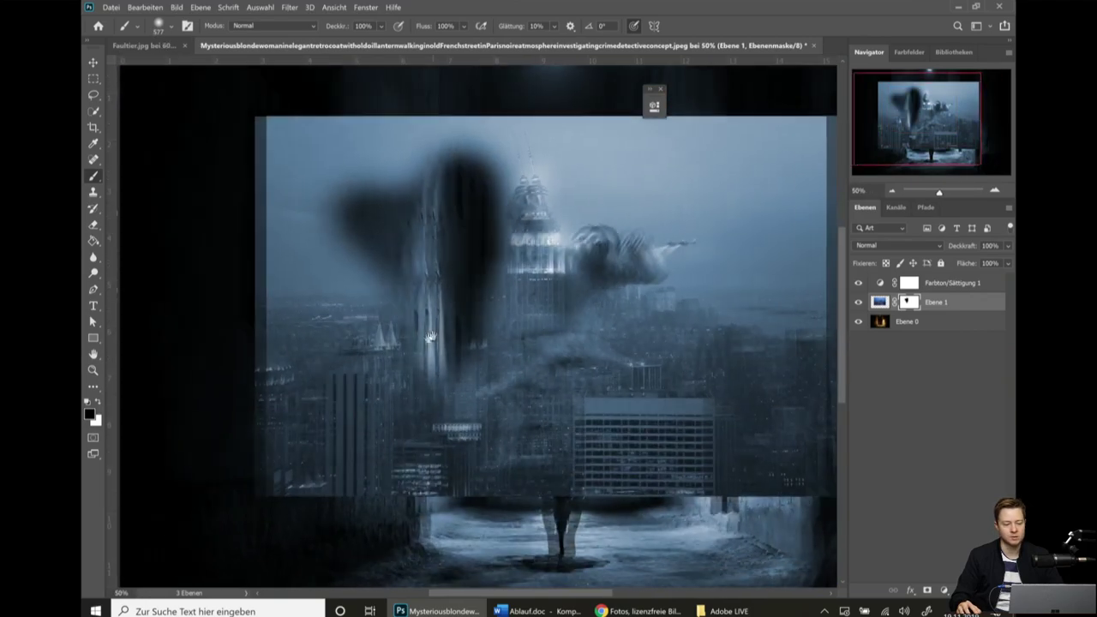
mouse_move(330, 380)
left_mouse_down()
mouse_move(446, 248)
mouse_move(411, 129)
mouse_move(325, 386)
mouse_move(294, 52)
left_mouse_up()
left_click_drag(357, 154, 343, 480)
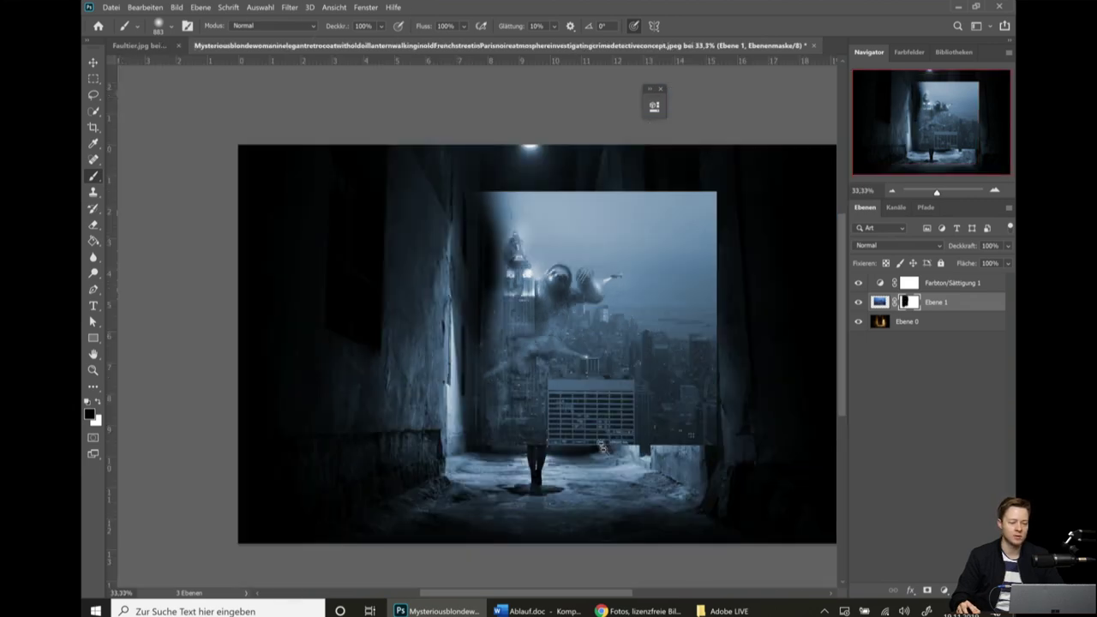
scroll(563, 395, "down", 2)
key("ctrl+z")
key("ctrl+z")
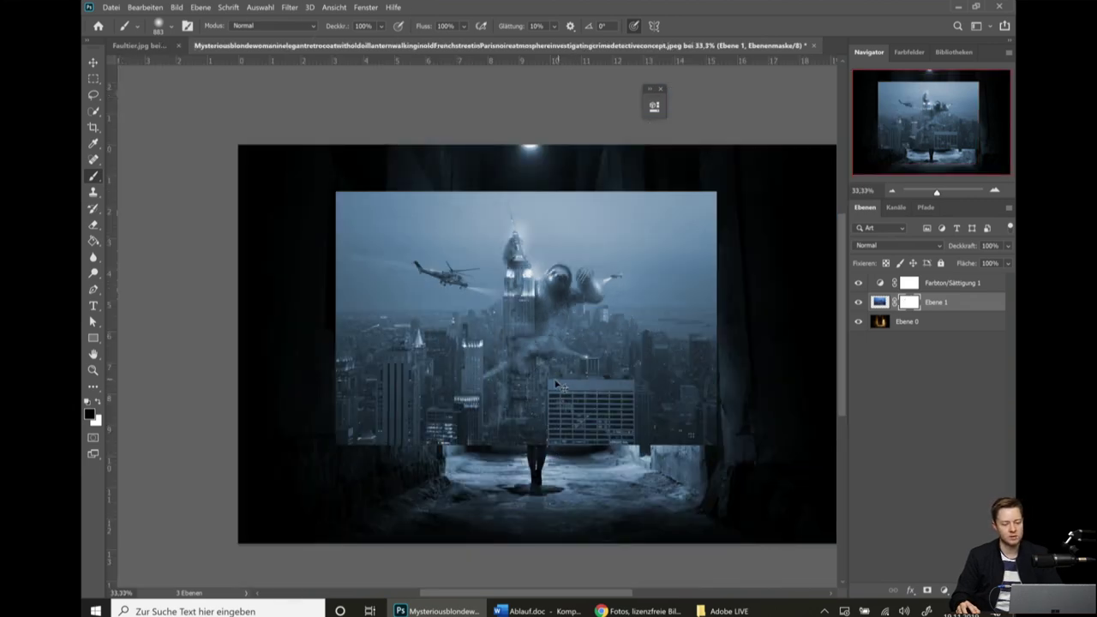
key("ctrl+shift+z")
key("ctrl+shift+z")
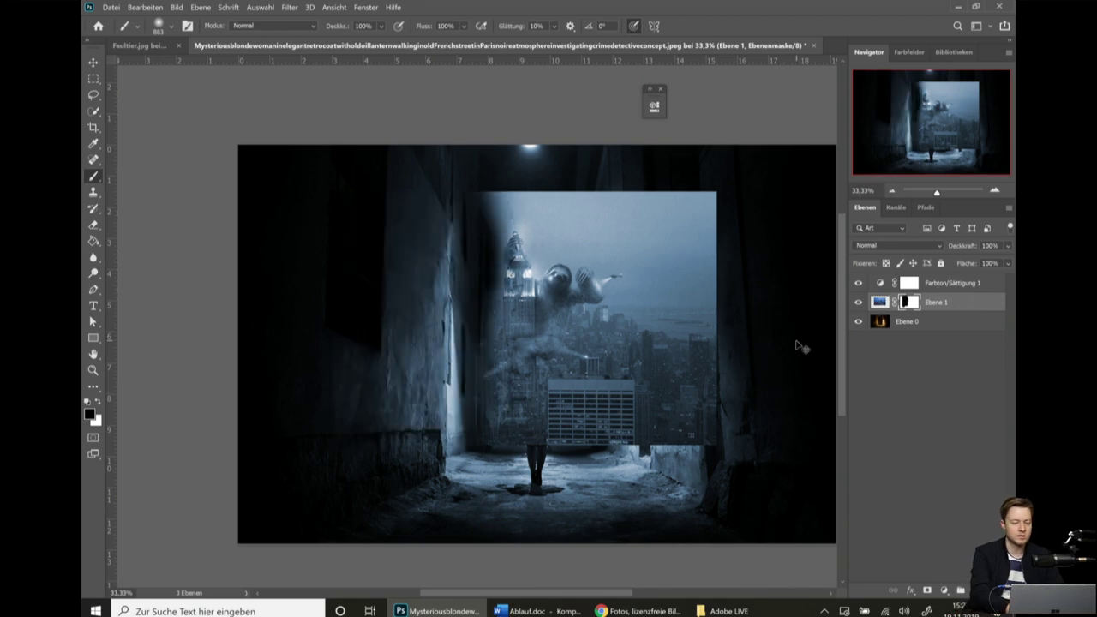
Shift the cityscape down and right, then fade its top and right edges on the mask.
key("ctrl+t")
mouse_move(523, 340)
left_mouse_down()
mouse_move(553, 396)
mouse_move(547, 389)
left_mouse_up()
key("Return")
key("b")
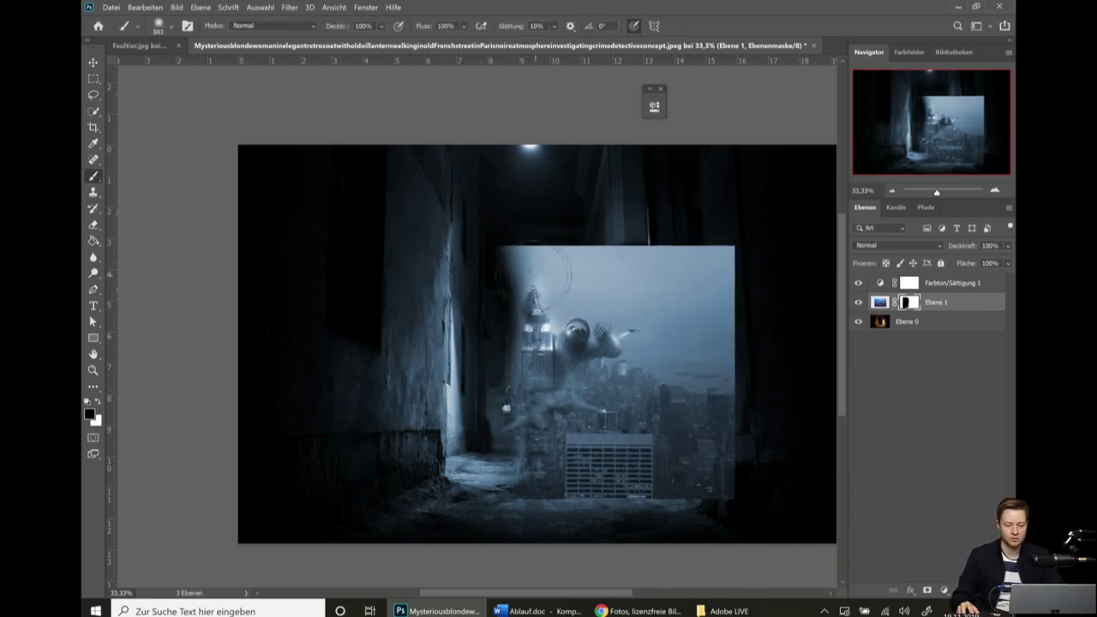
left_click_drag(501, 252, 660, 429)
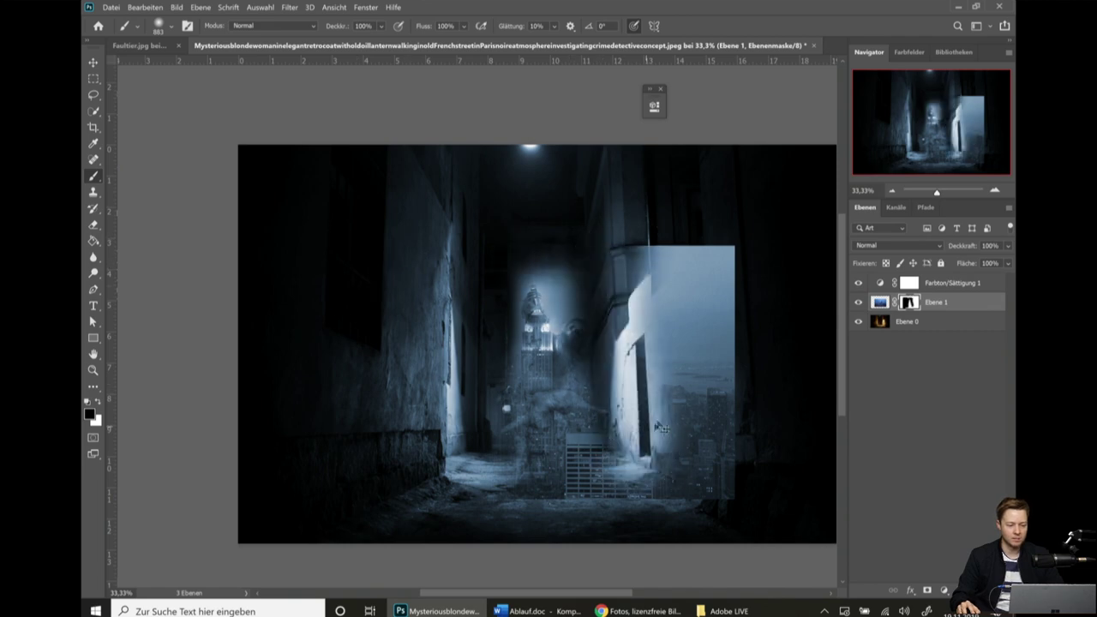
key("ctrl+z")
mouse_move(515, 249)
left_mouse_down()
mouse_move(692, 336)
mouse_move(596, 256)
mouse_move(568, 215)
left_mouse_up()
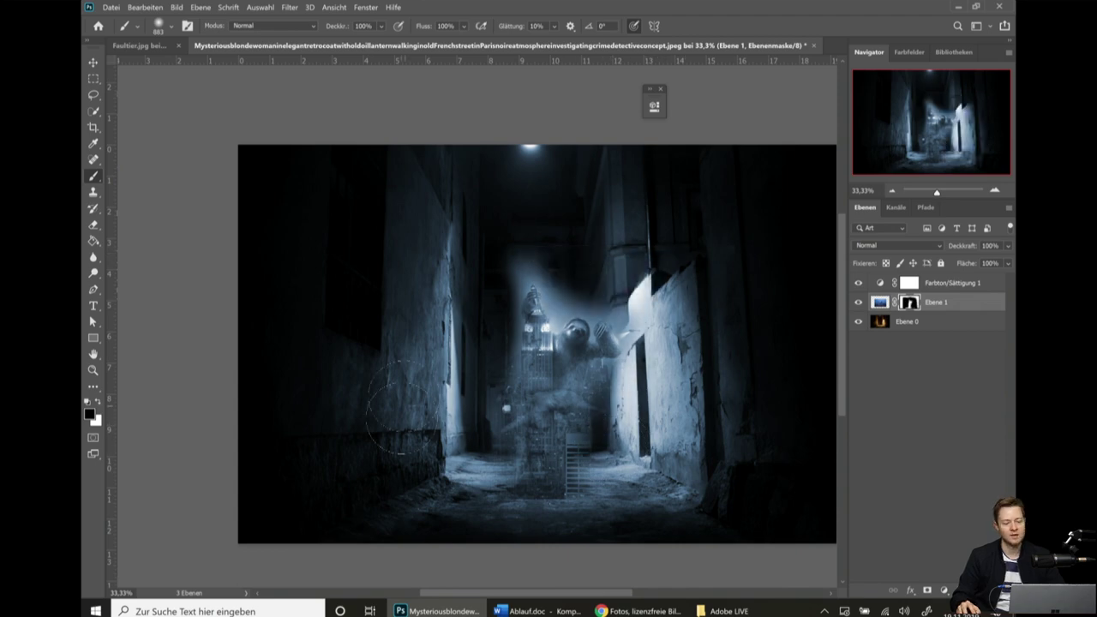
Paint white to reveal the whole city again, then delete the Ebene 1 layer.
scroll(797, 360, "up", 1)
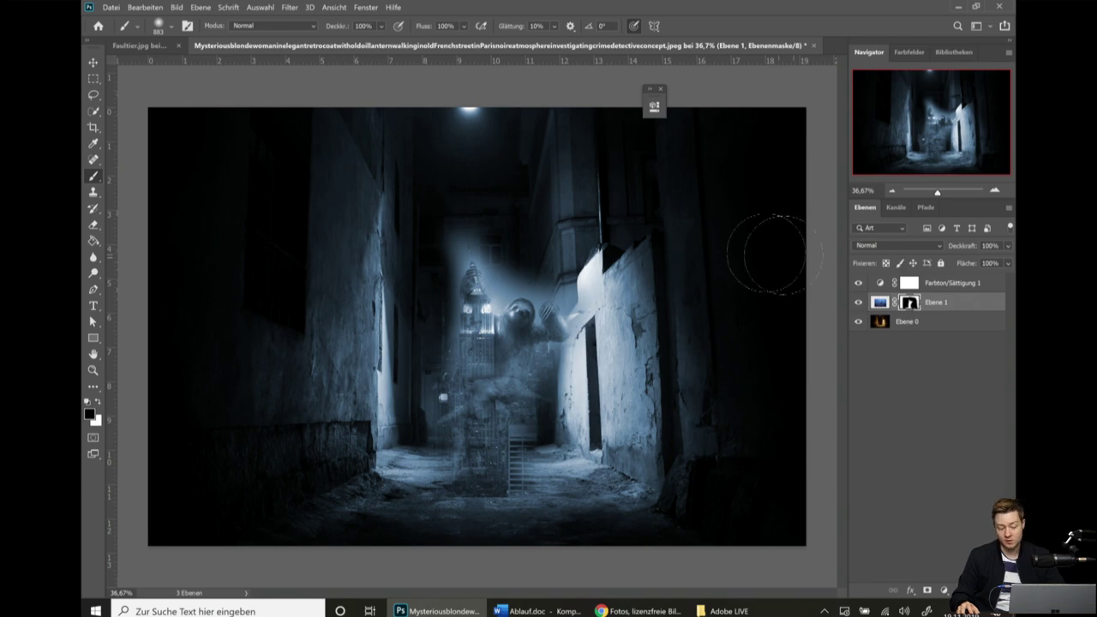
key("x")
mouse_move(443, 397)
left_mouse_down()
mouse_move(351, 454)
mouse_move(402, 274)
mouse_move(257, 454)
mouse_move(630, 345)
mouse_move(343, 222)
mouse_move(368, 342)
left_mouse_up()
mouse_move(634, 480)
left_mouse_down()
mouse_move(257, 231)
mouse_move(300, 283)
left_mouse_up()
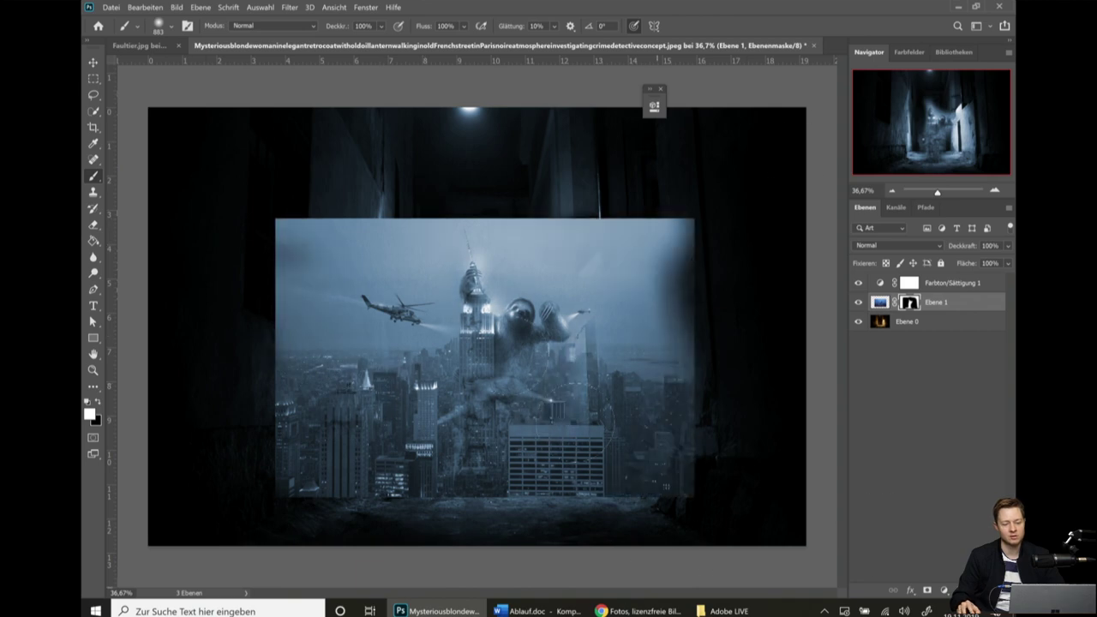
mouse_move(953, 313)
left_mouse_down()
mouse_move(930, 590)
mouse_move(945, 591)
left_mouse_up()
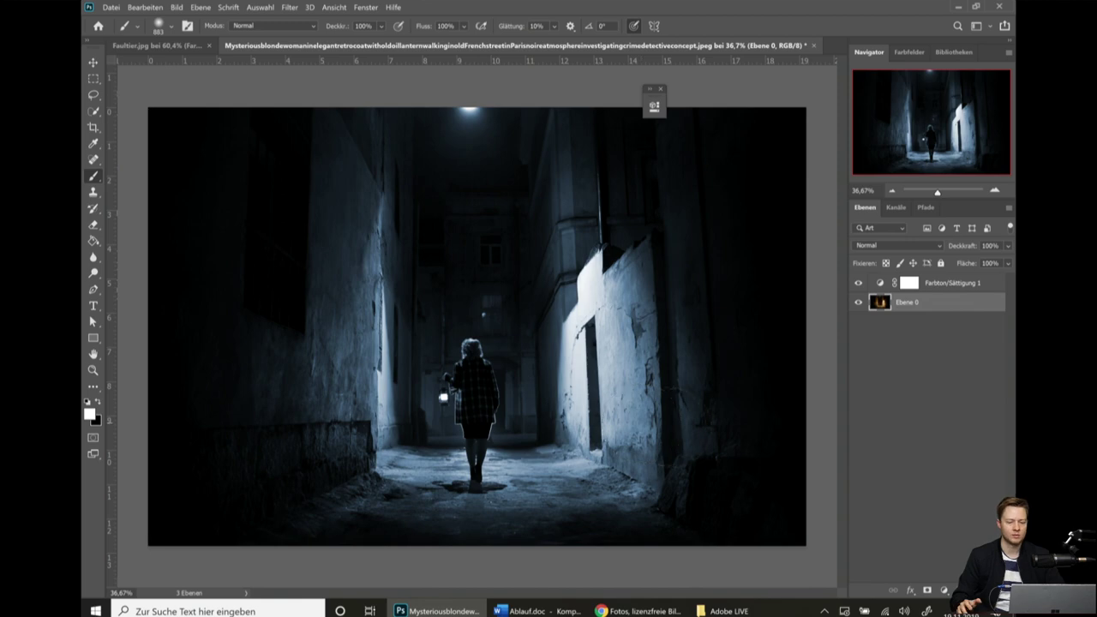
Paint black on the Farbton/Sättigung 1 mask to bring a warm glow around the lantern.
left_click(910, 282)
key("x")
scroll(414, 390, "up", 1)
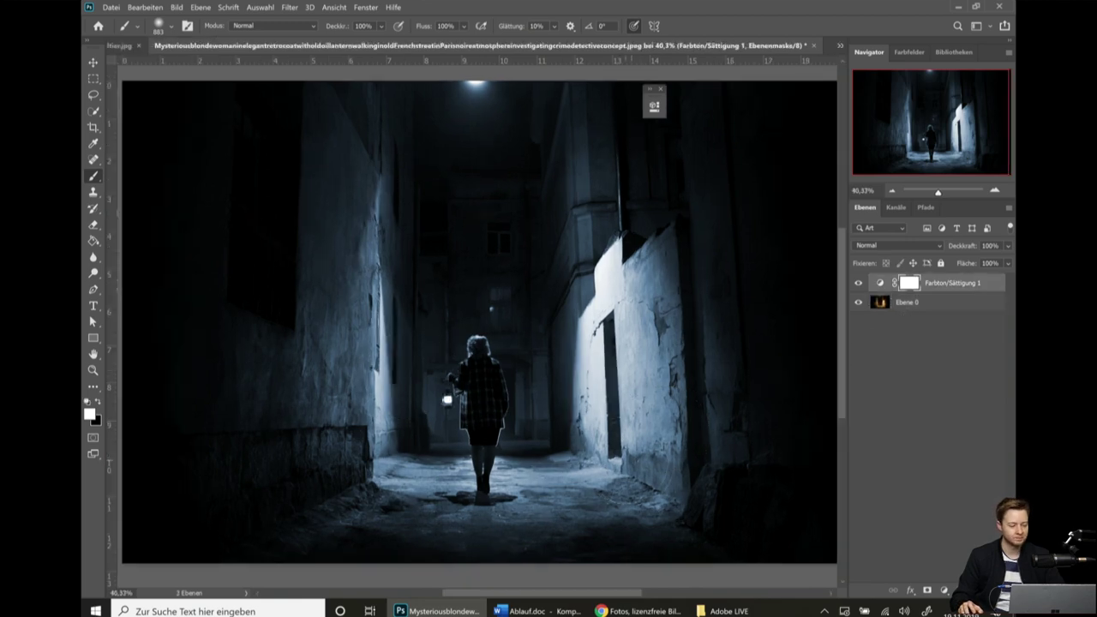
mouse_move(412, 390)
left_mouse_down()
mouse_move(440, 403)
mouse_move(377, 257)
left_mouse_up()
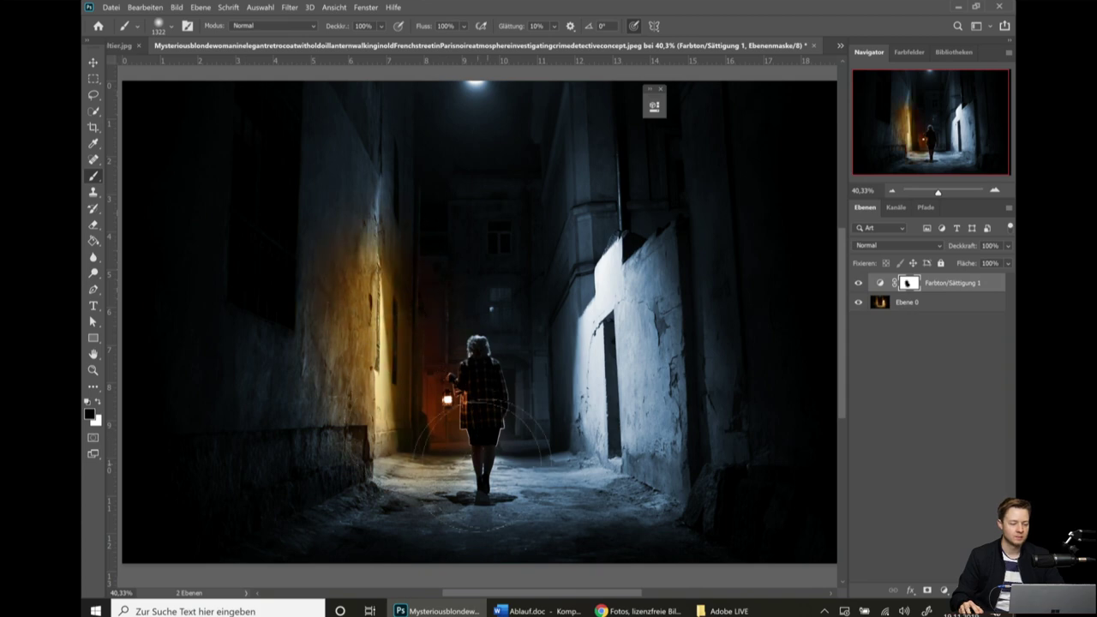
Extend the warm tone across the alley floor, then hide the blue Hue/Saturation adjustment.
scroll(471, 470, "up", 5)
left_click_drag(472, 469, 422, 344)
mouse_move(386, 309)
left_mouse_down()
mouse_move(501, 344)
mouse_move(660, 360)
left_mouse_up()
scroll(514, 274, "down", 5)
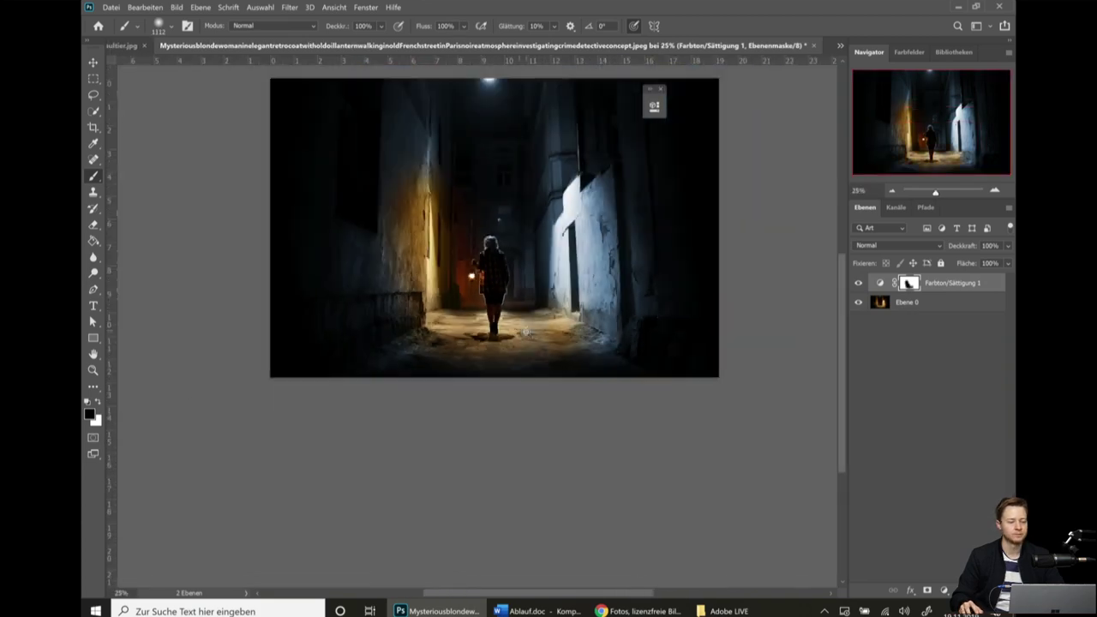
scroll(521, 263, "up", 3)
scroll(514, 336, "down", 2)
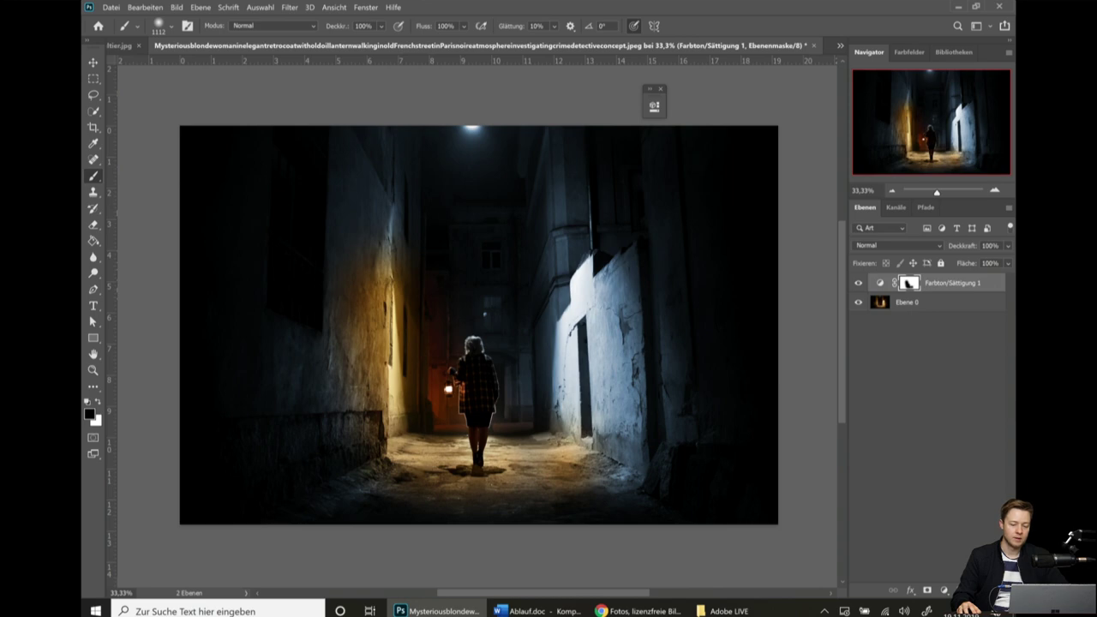
left_click(860, 283)
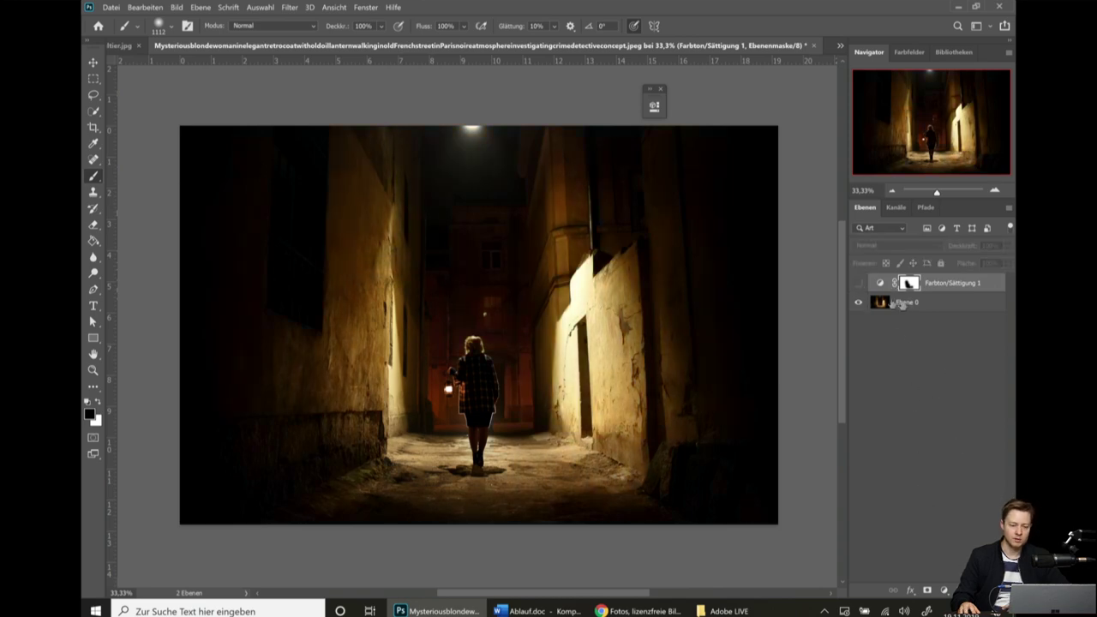
Switch the panel group to the asset Libraries and browse to the Dust particles image.
left_click(910, 52)
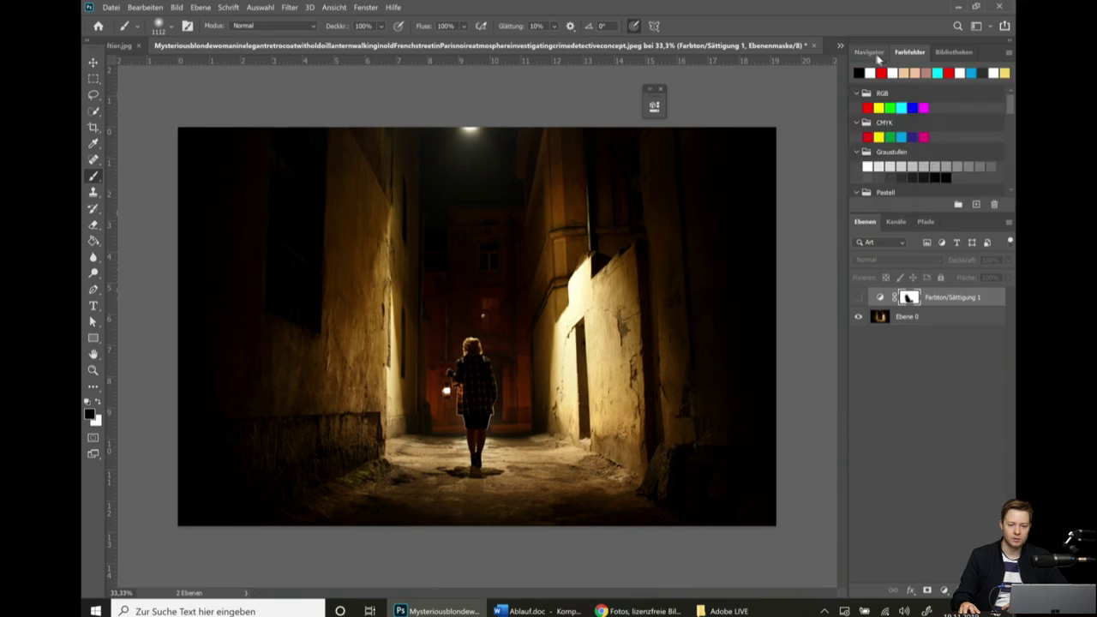
left_click(869, 52)
left_click(953, 52)
scroll(951, 162, "down", 2)
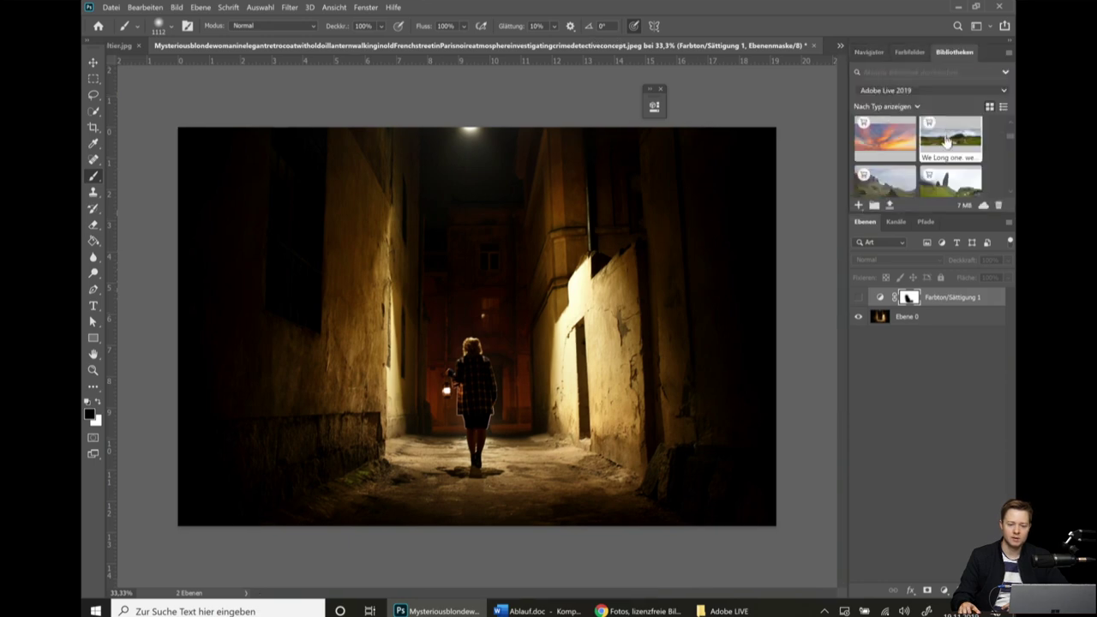
scroll(960, 172, "down", 2)
scroll(967, 171, "up", 1)
scroll(968, 167, "down", 1)
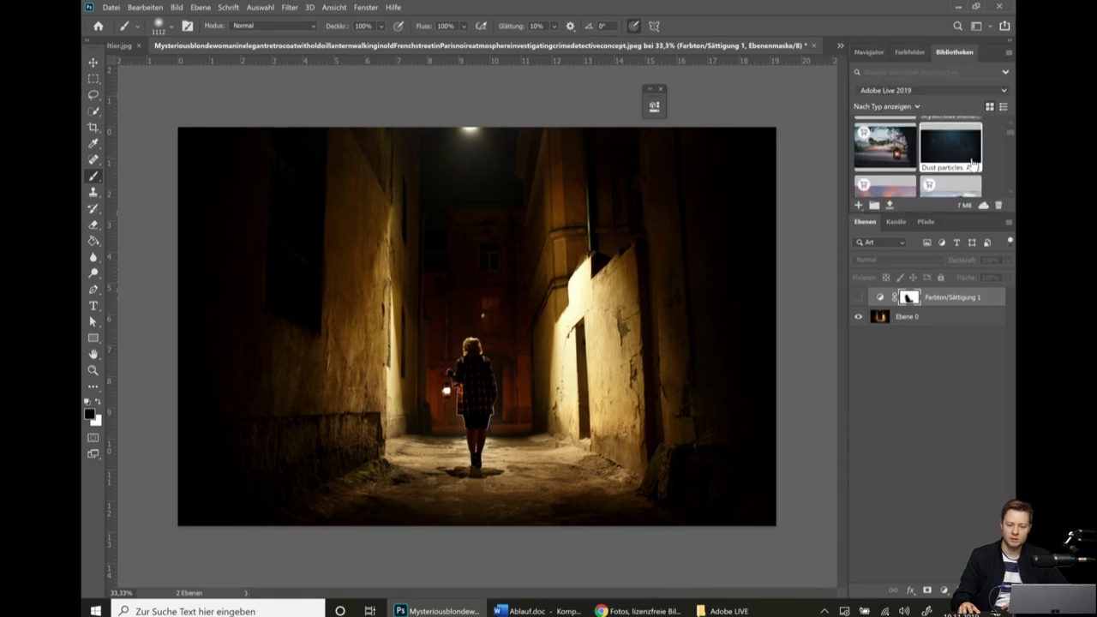
Place and enlarge the Dust particles image on the alley, then cancel the placement.
left_click_drag(972, 154, 427, 283)
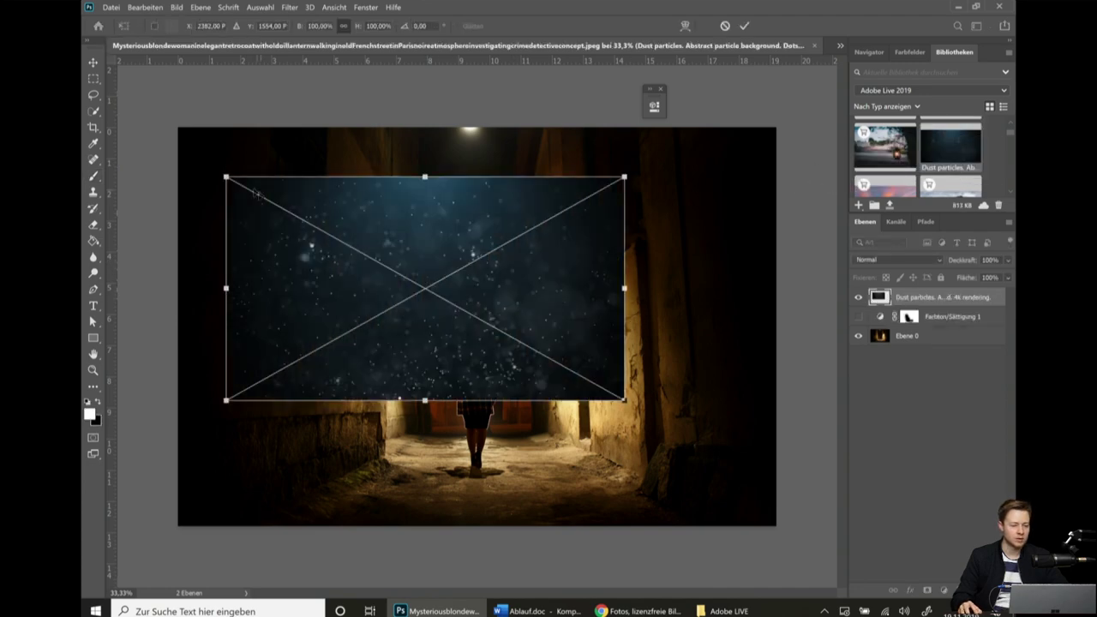
mouse_move(226, 177)
left_mouse_down()
mouse_move(186, 118)
mouse_move(146, 96)
left_mouse_up()
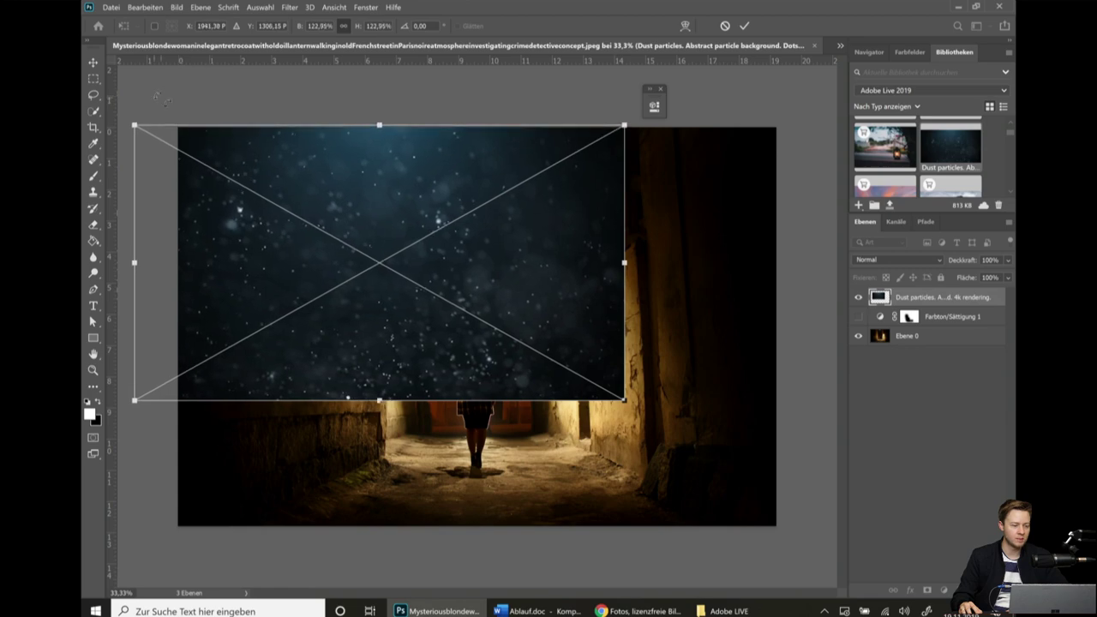
left_click_drag(625, 400, 632, 405)
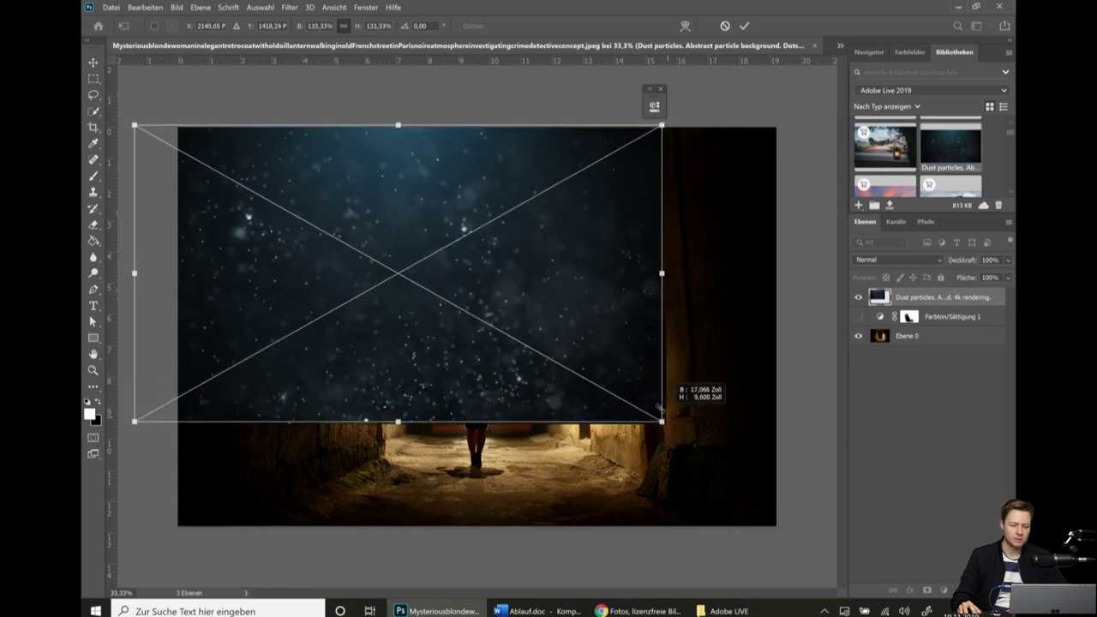
key("Escape")
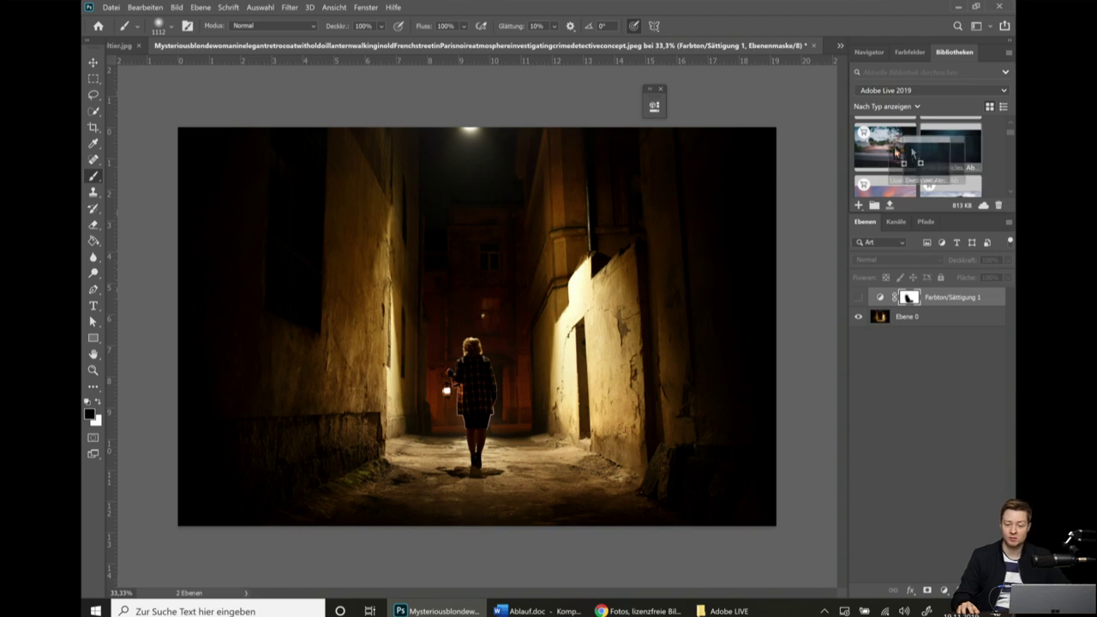
Place Dust particles again and try distorting its corners, then cancel the distortion.
mouse_move(931, 153)
left_mouse_down()
mouse_move(446, 245)
mouse_move(510, 330)
left_mouse_up()
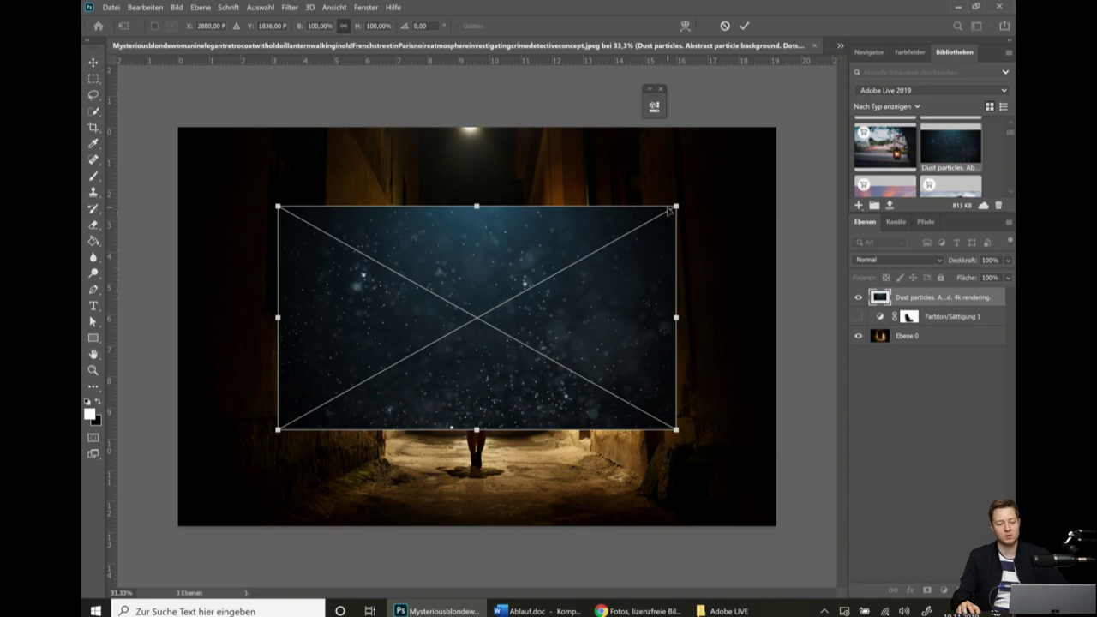
right_click(471, 269)
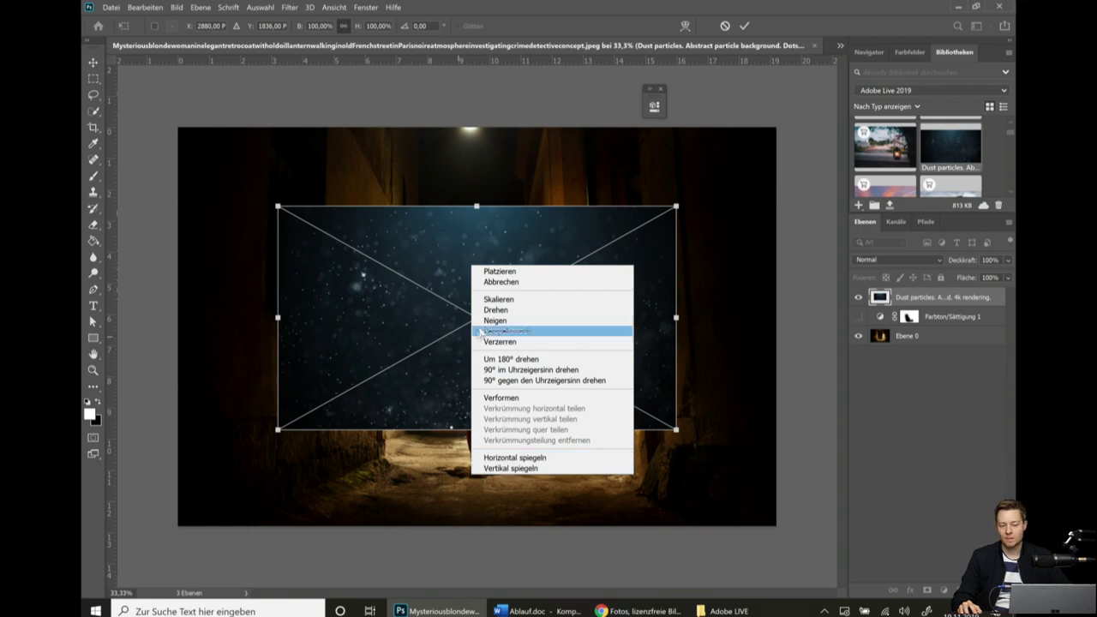
left_click(519, 343)
left_click_drag(677, 429, 834, 430)
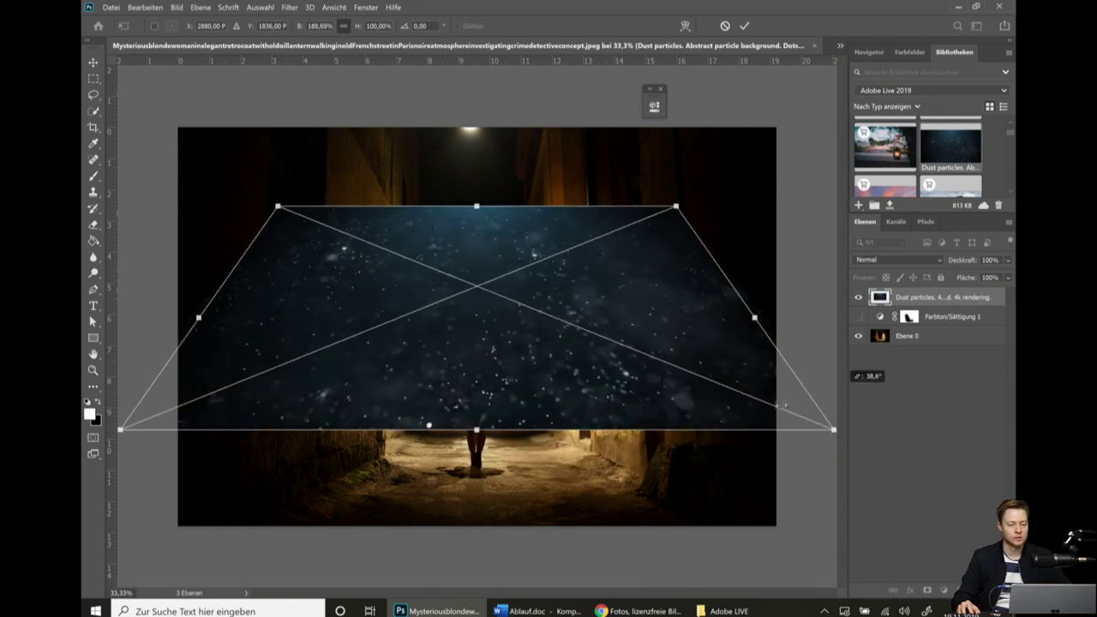
left_click_drag(781, 405, 634, 394)
key("Escape")
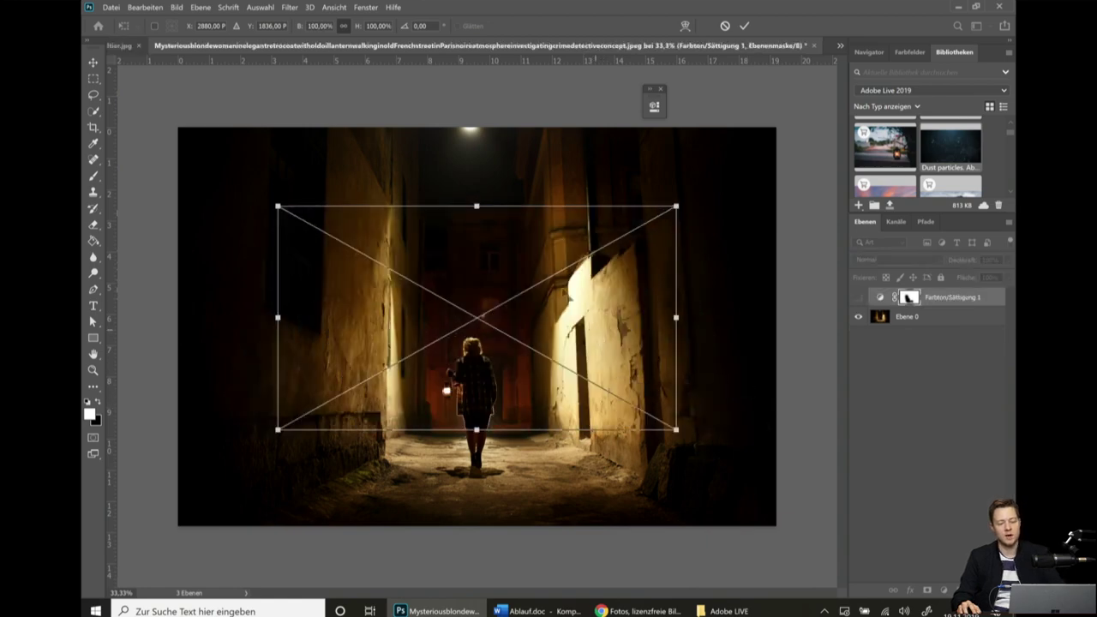
Restore the dust placement and shrink it slightly to 96.32%.
right_click(555, 279)
key("Escape")
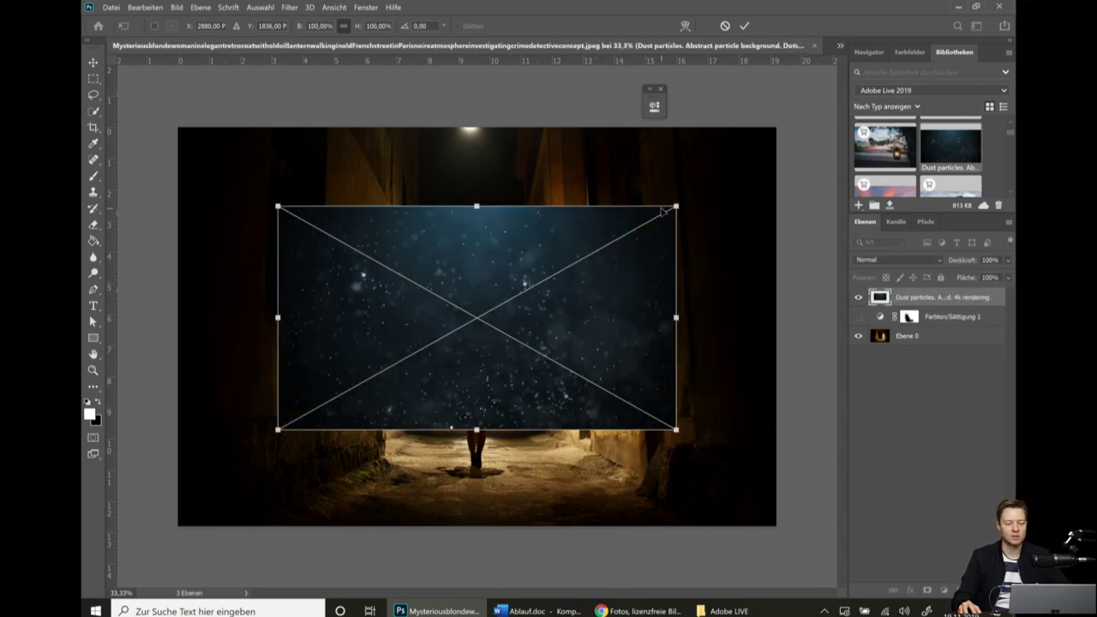
mouse_move(675, 206)
left_mouse_down()
mouse_move(783, 140)
mouse_move(570, 264)
mouse_move(629, 230)
mouse_move(668, 229)
left_mouse_up()
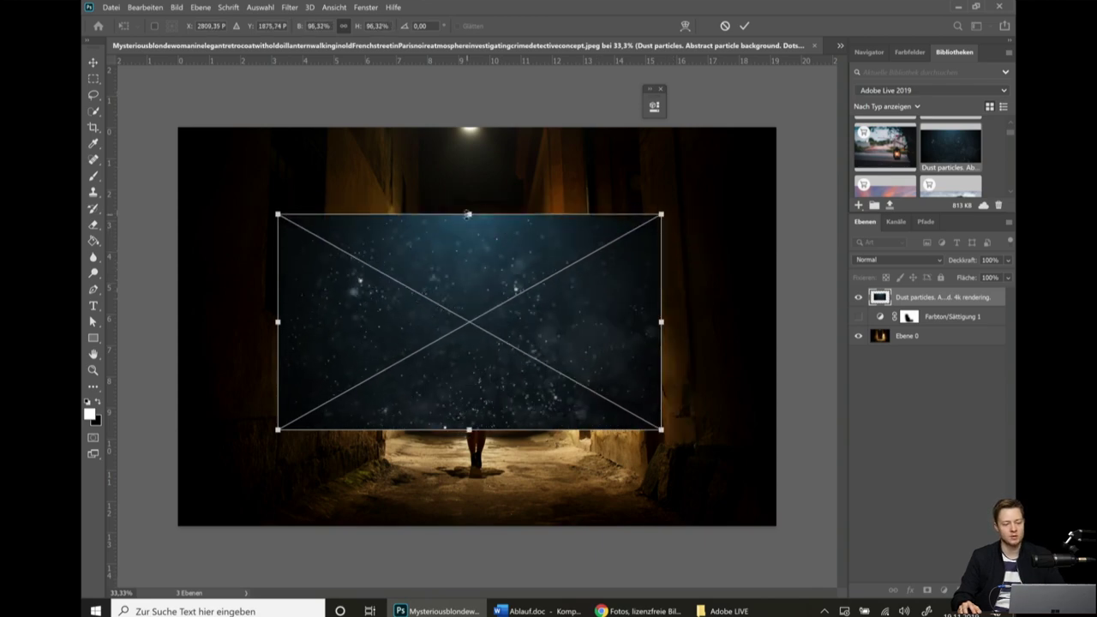
Scale and align the Dust particles layer over the whole alley canvas and commit it.
mouse_move(468, 215)
left_mouse_down()
mouse_move(473, 355)
mouse_move(476, 169)
mouse_move(488, 252)
mouse_move(487, 214)
left_mouse_up()
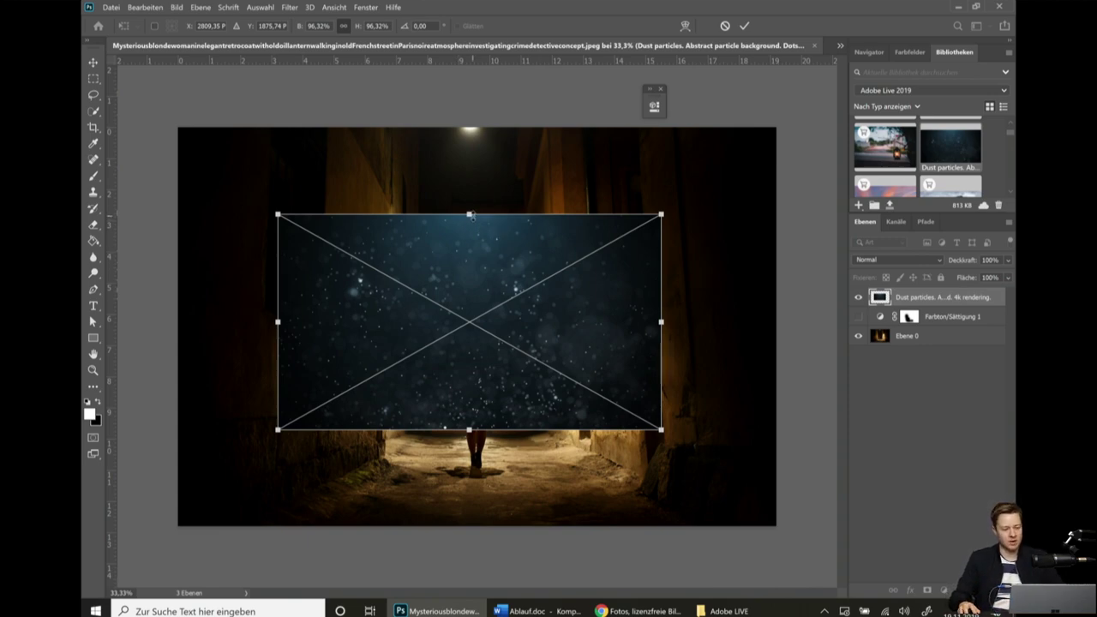
left_click_drag(469, 219, 469, 170)
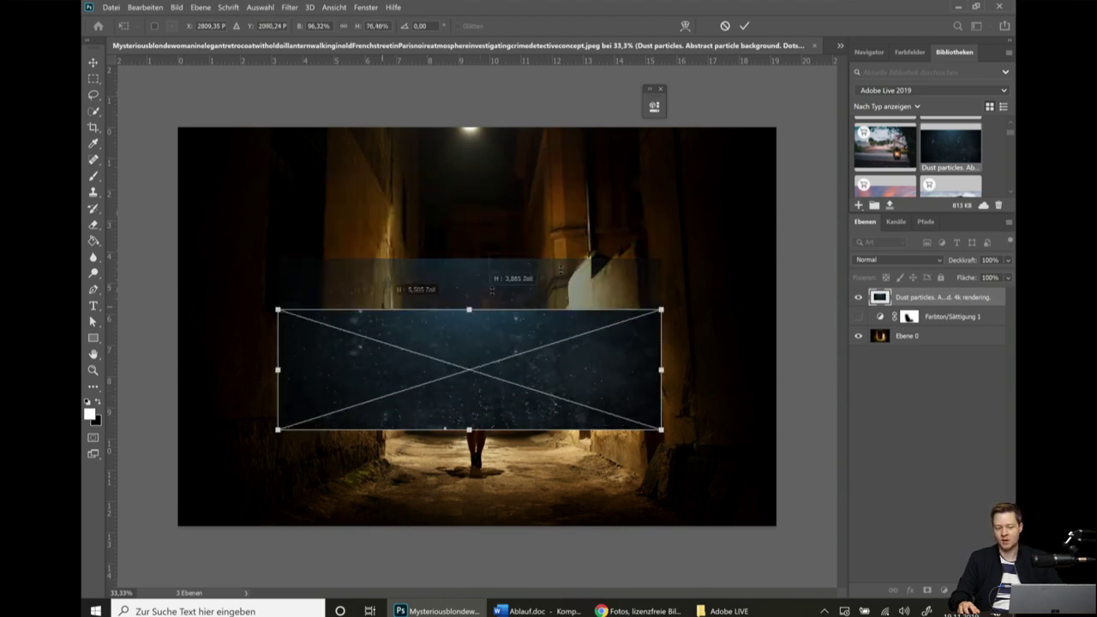
left_click_drag(469, 170, 469, 214)
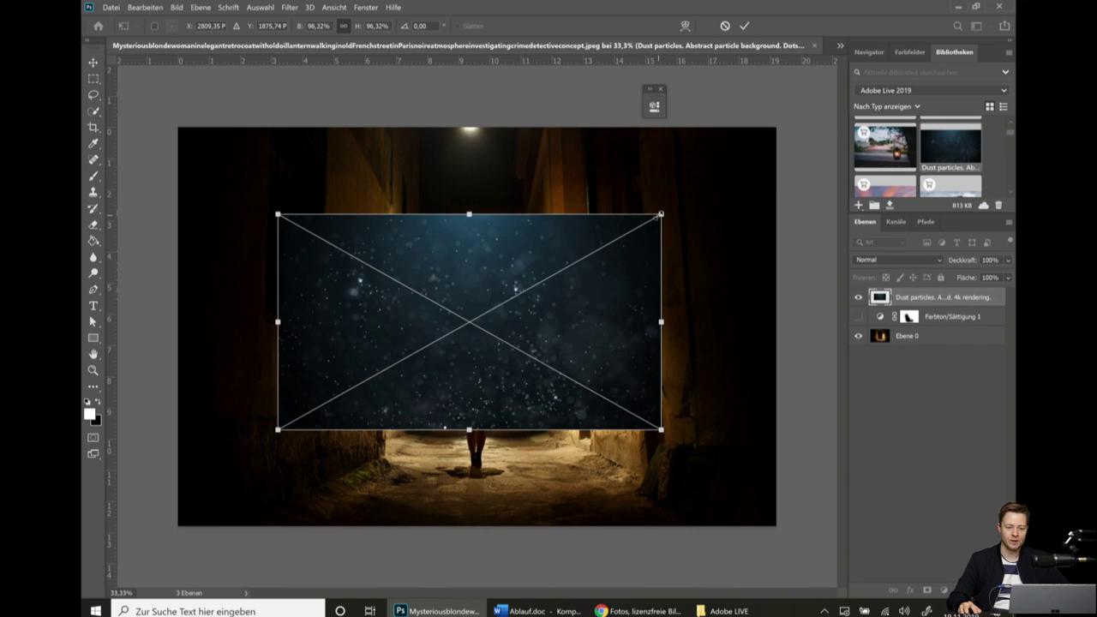
left_click_drag(661, 214, 811, 127)
left_click_drag(613, 214, 514, 220)
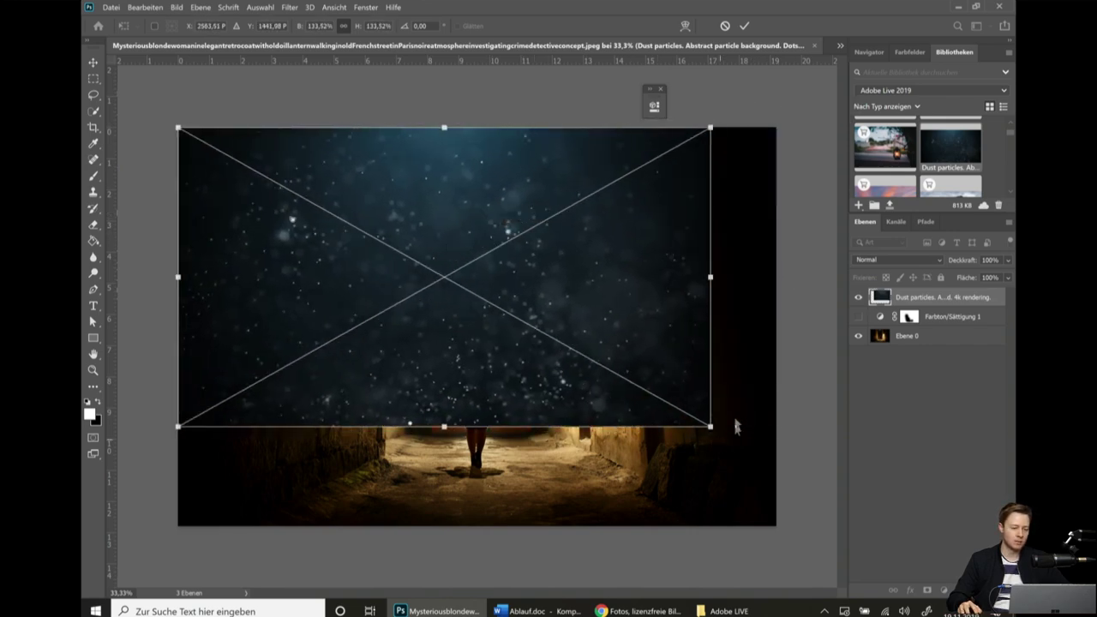
mouse_move(709, 426)
left_mouse_down()
mouse_move(788, 460)
mouse_move(862, 523)
mouse_move(862, 560)
left_mouse_up()
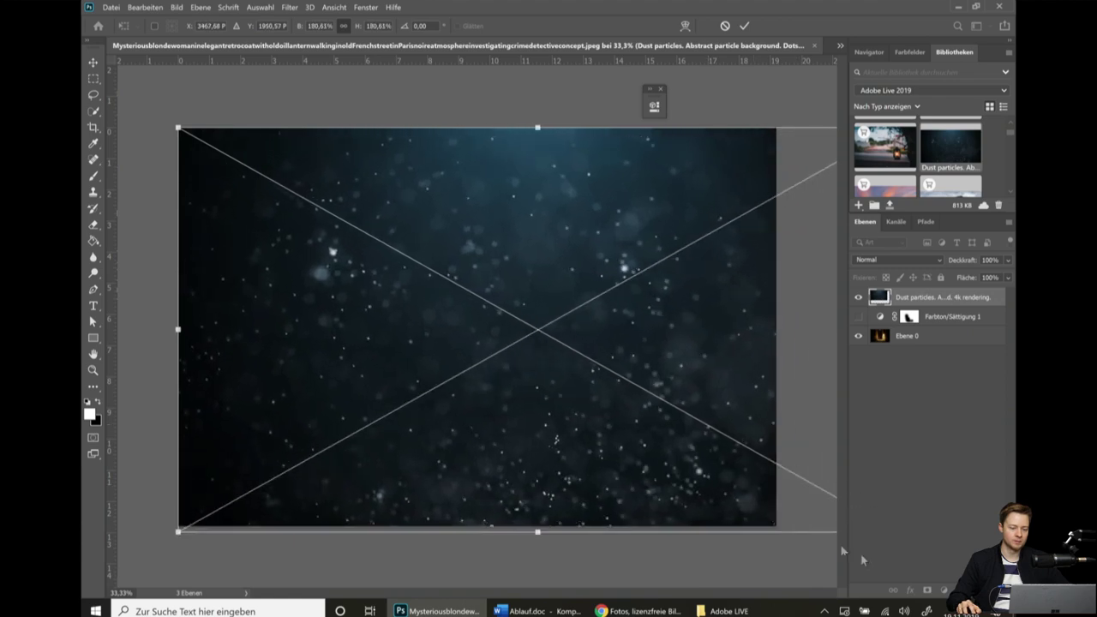
left_click_drag(748, 422, 710, 421)
key("b")
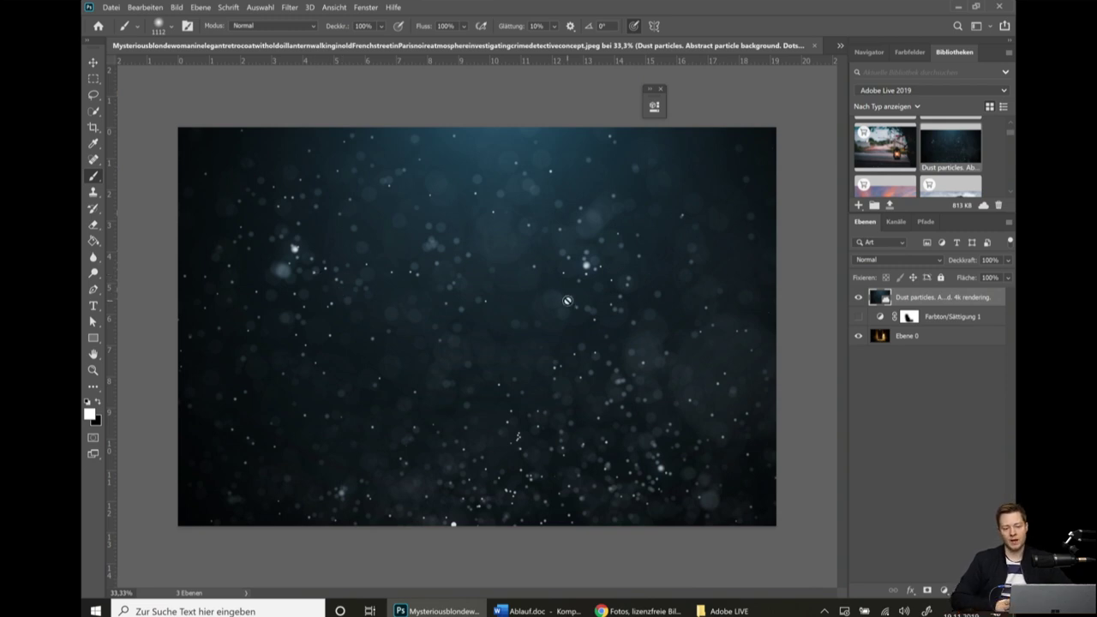
Add a layer mask to the Dust particles layer.
scroll(492, 301, "up", 2)
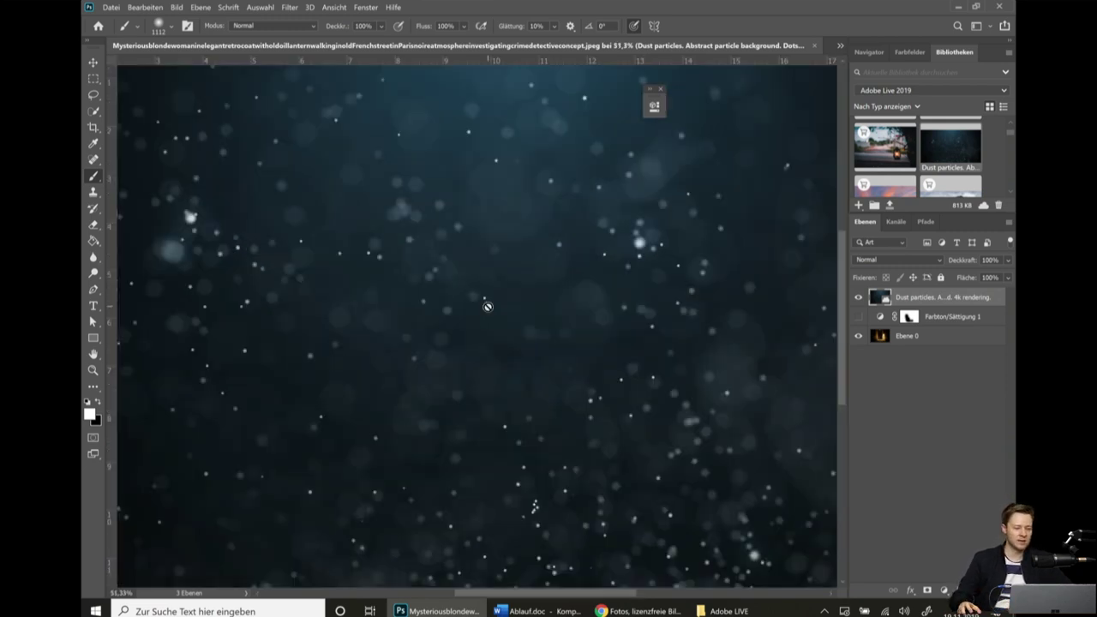
scroll(484, 308, "up", 1)
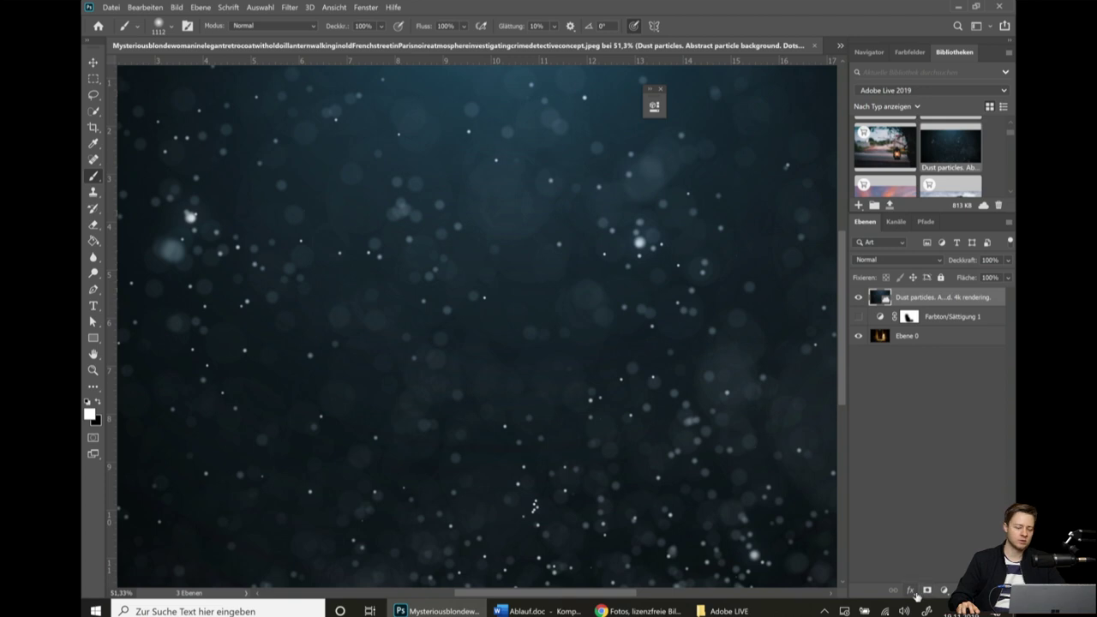
left_click(910, 589)
left_click(893, 410)
left_click(927, 589)
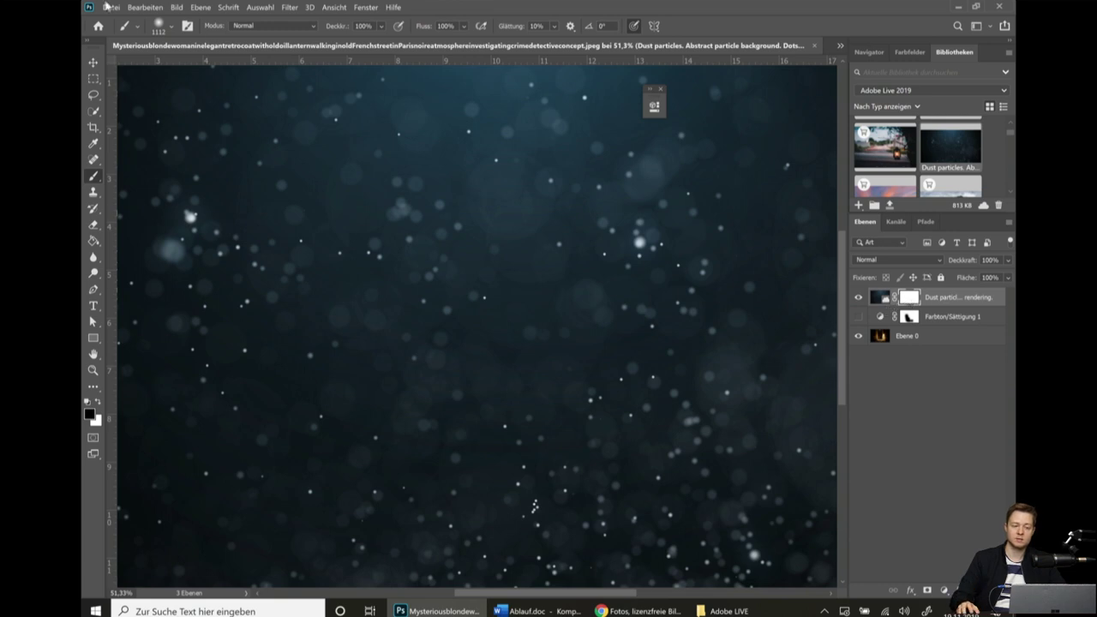
Invert the dust mask via Bild > Korrekturen > Umkehren, toggling with Ctrl+I to compare.
left_click(175, 7)
mouse_move(198, 34)
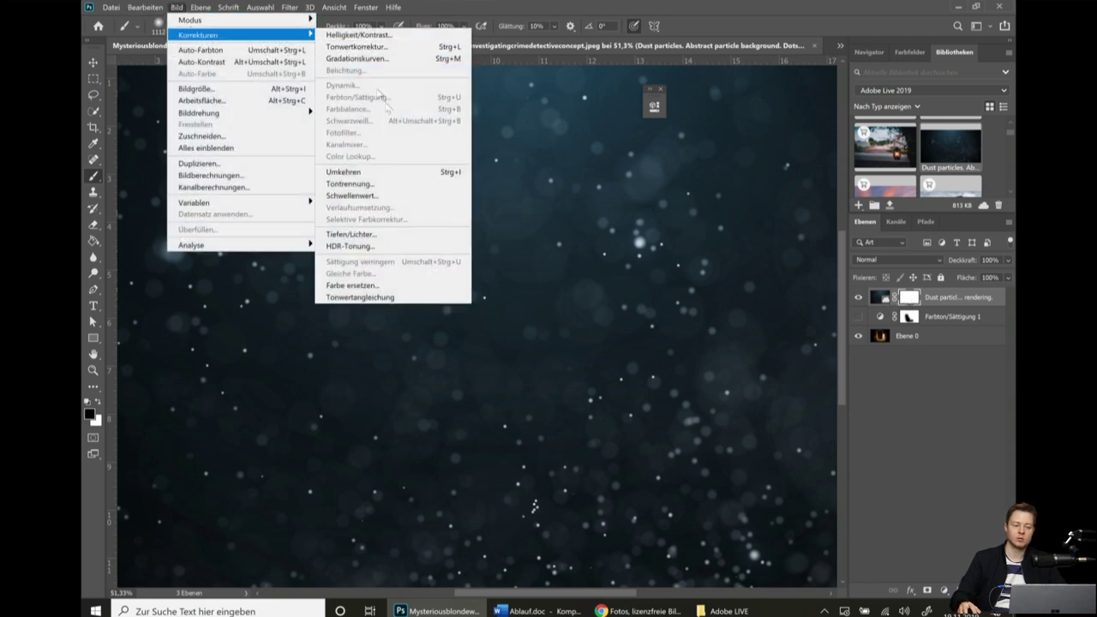
left_click(364, 175)
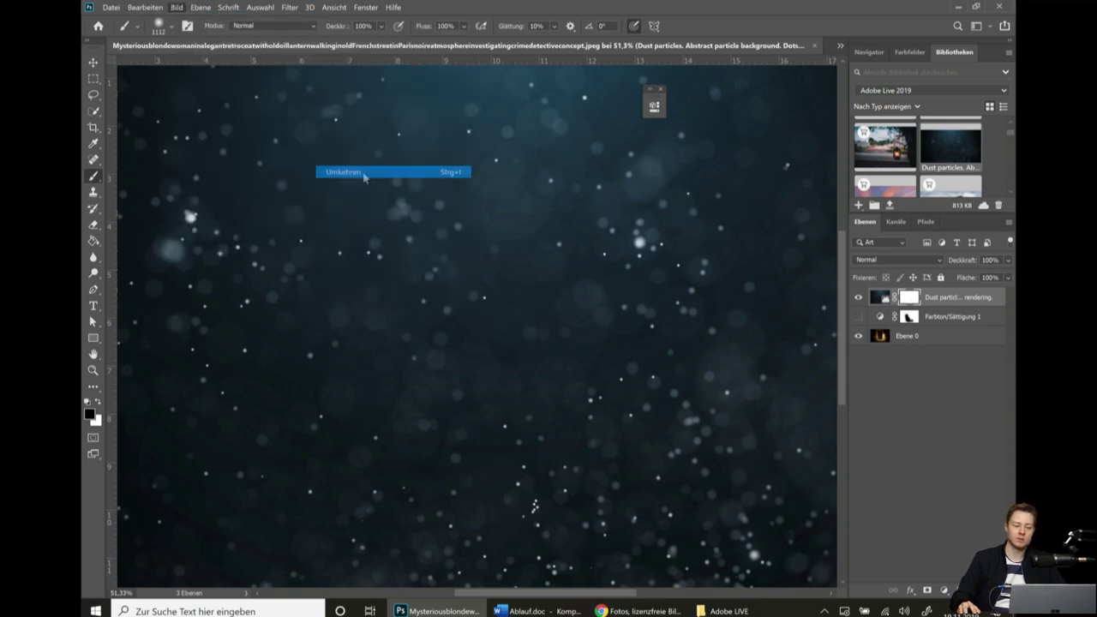
key("ctrl+z")
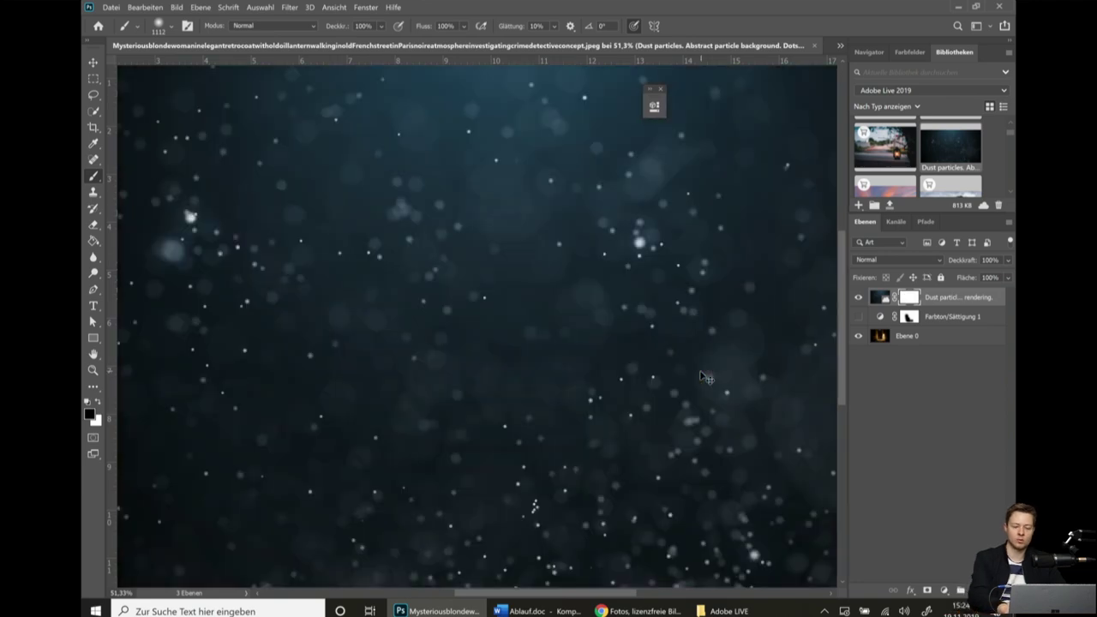
key("ctrl+i")
key("ctrl+i")
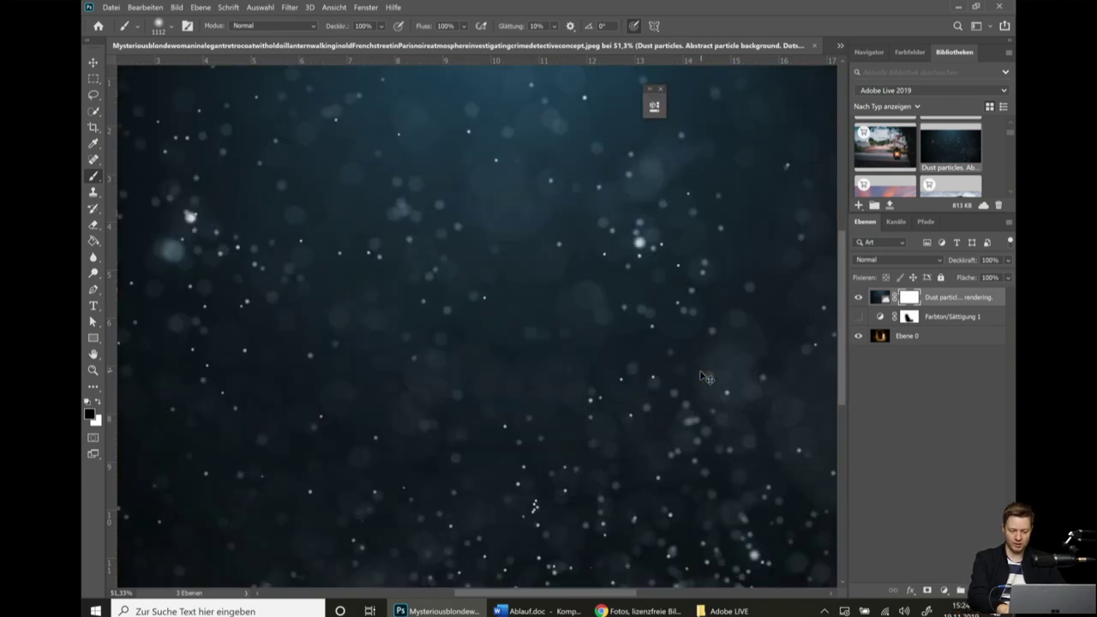
key("ctrl+i")
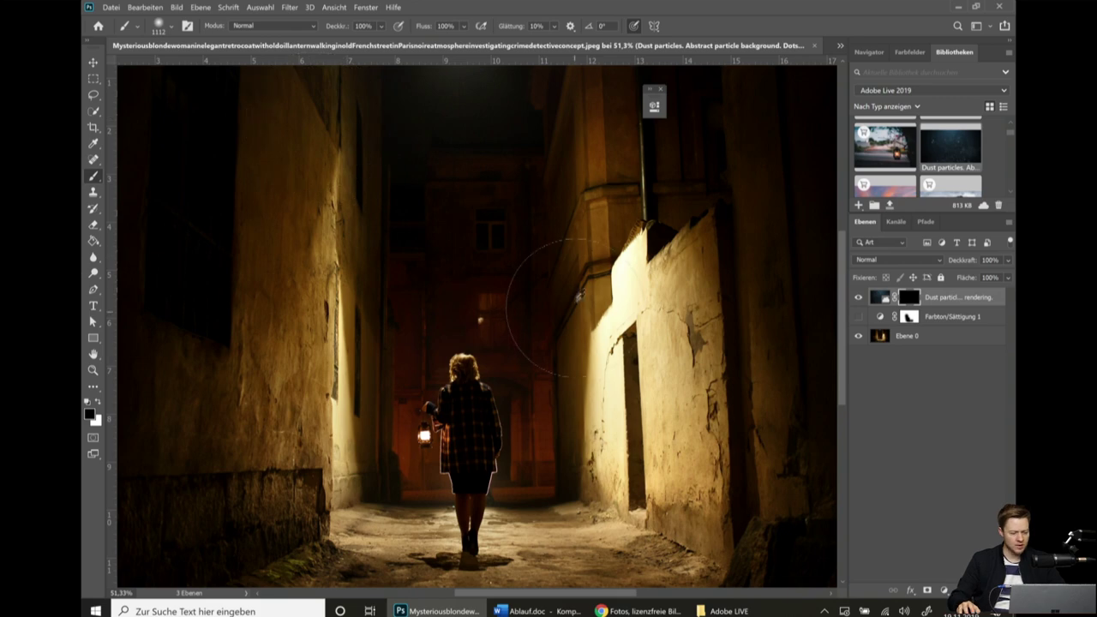
Make white the painting colour and lower the brush flow to 7%.
key("x")
left_click(522, 327)
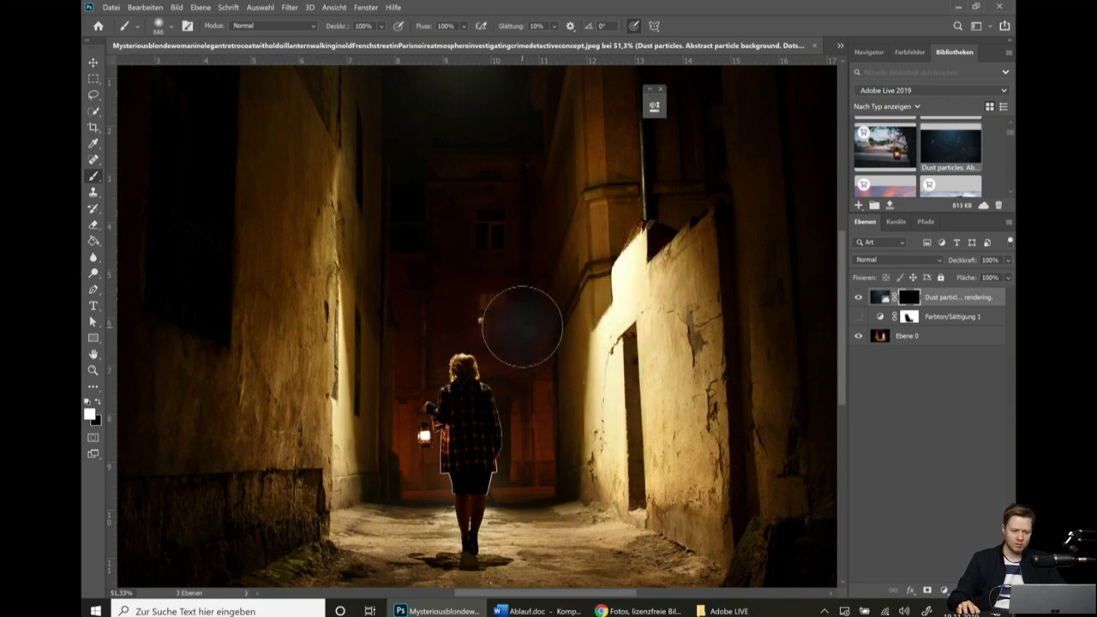
left_click_drag(522, 326, 526, 274)
key("ctrl+z")
left_click_drag(431, 26, 374, 33)
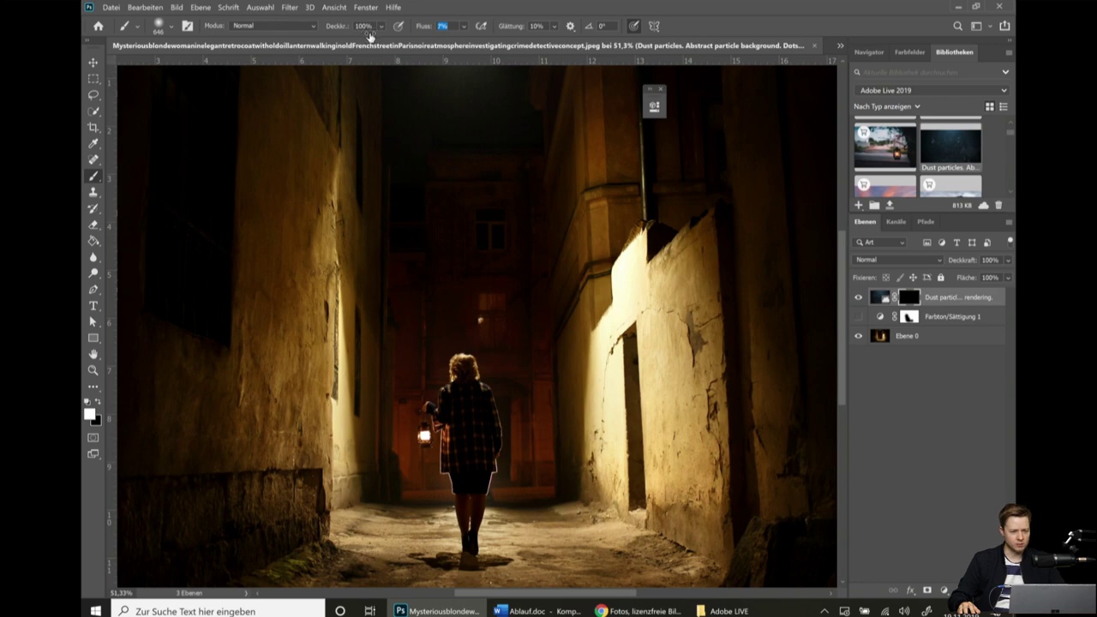
Paint dust speckles back over the lit right wall with a roughly 1000 px brush.
left_click_drag(521, 330, 510, 383)
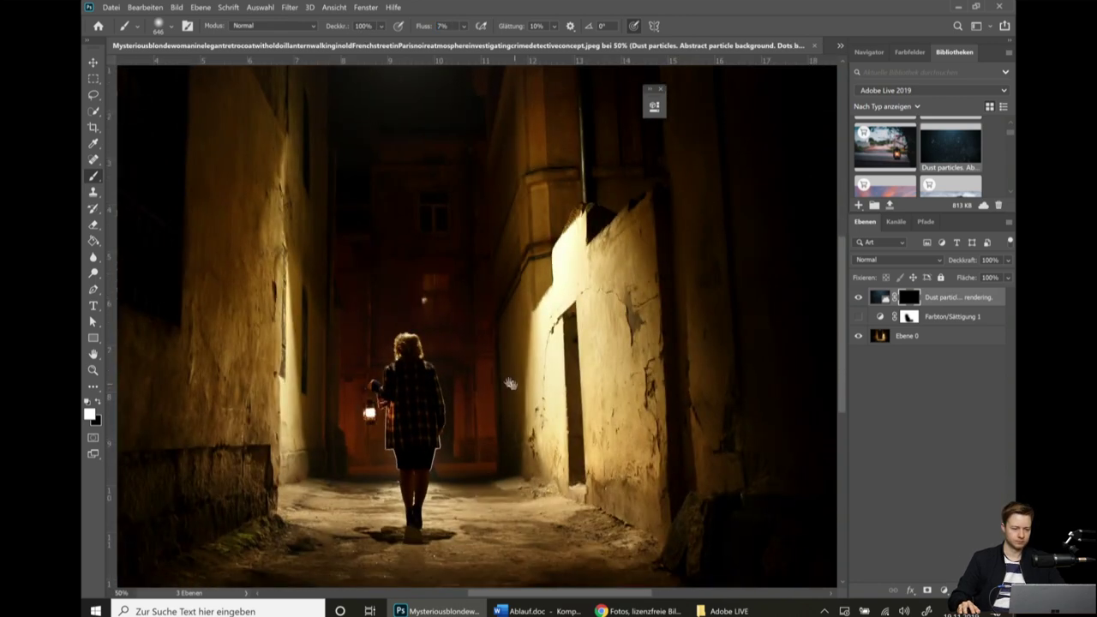
mouse_move(425, 336)
left_mouse_down()
mouse_move(515, 328)
mouse_move(435, 383)
left_mouse_up()
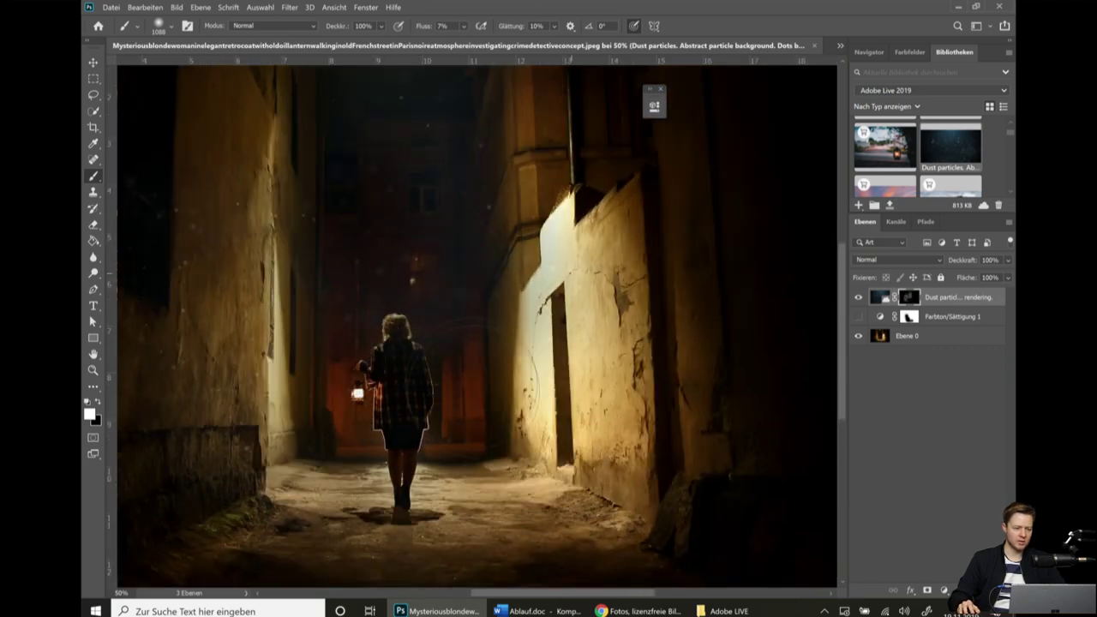
left_click_drag(566, 369, 592, 343)
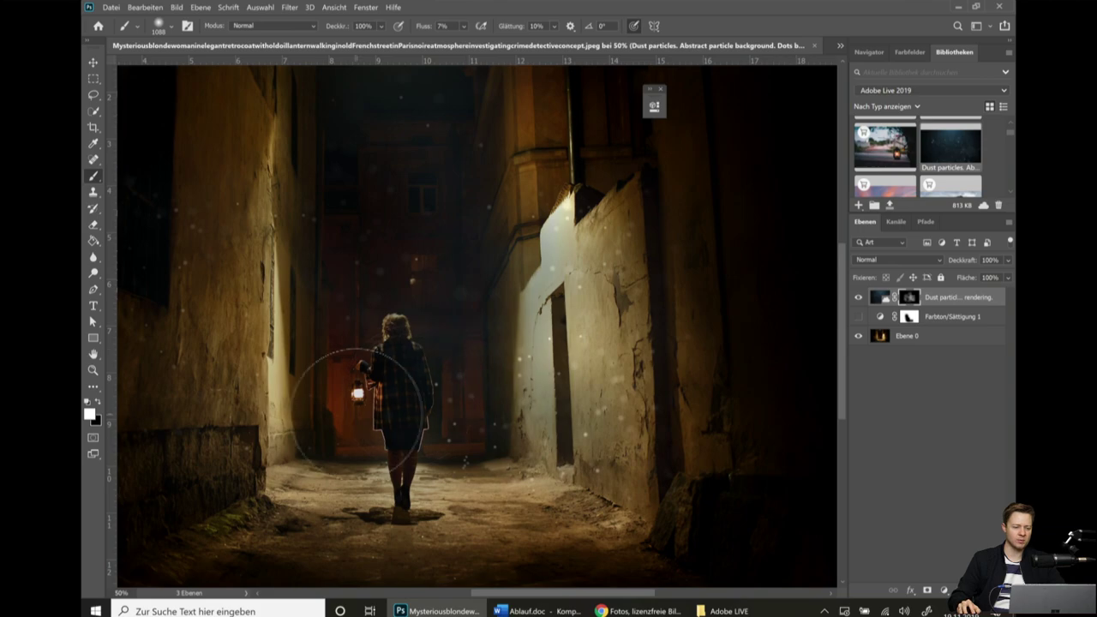
scroll(358, 410, "up", 5)
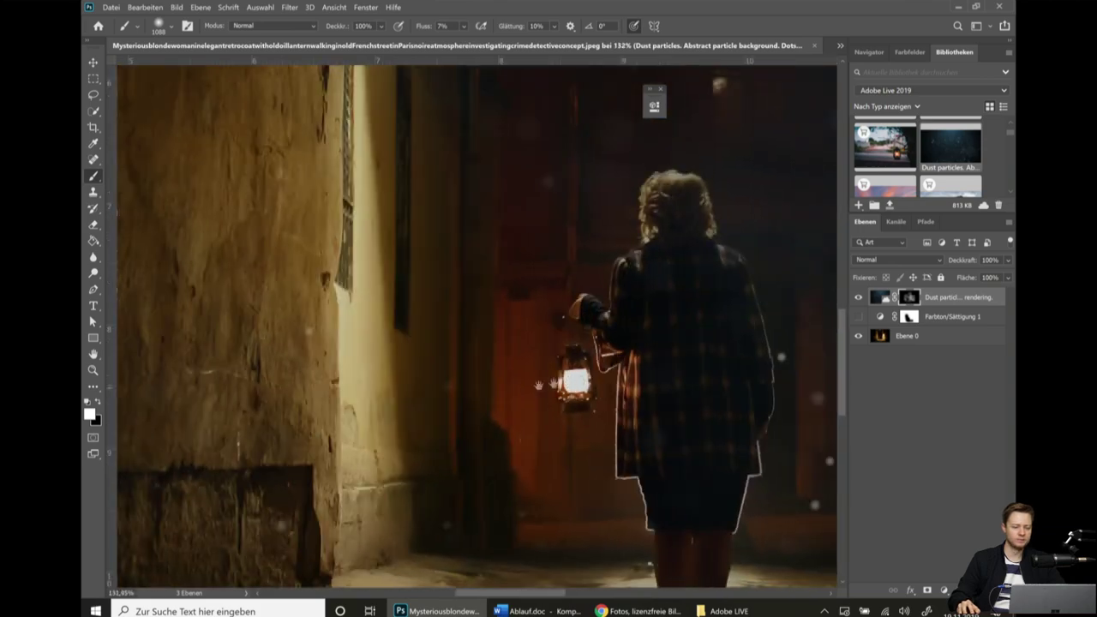
left_click_drag(588, 381, 489, 387)
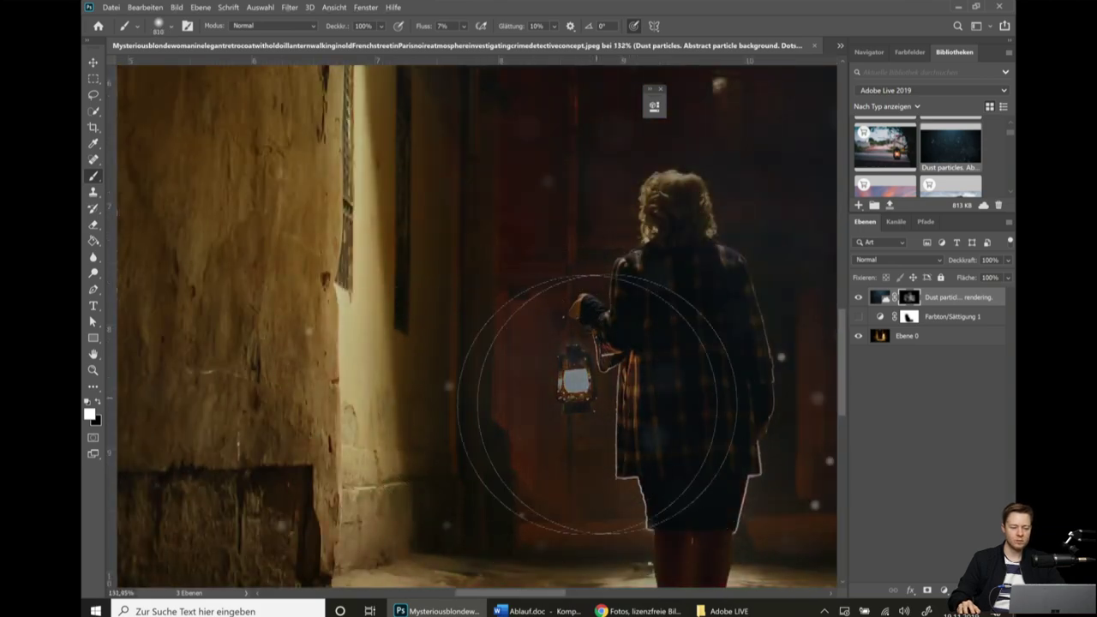
scroll(588, 400, "up", 5)
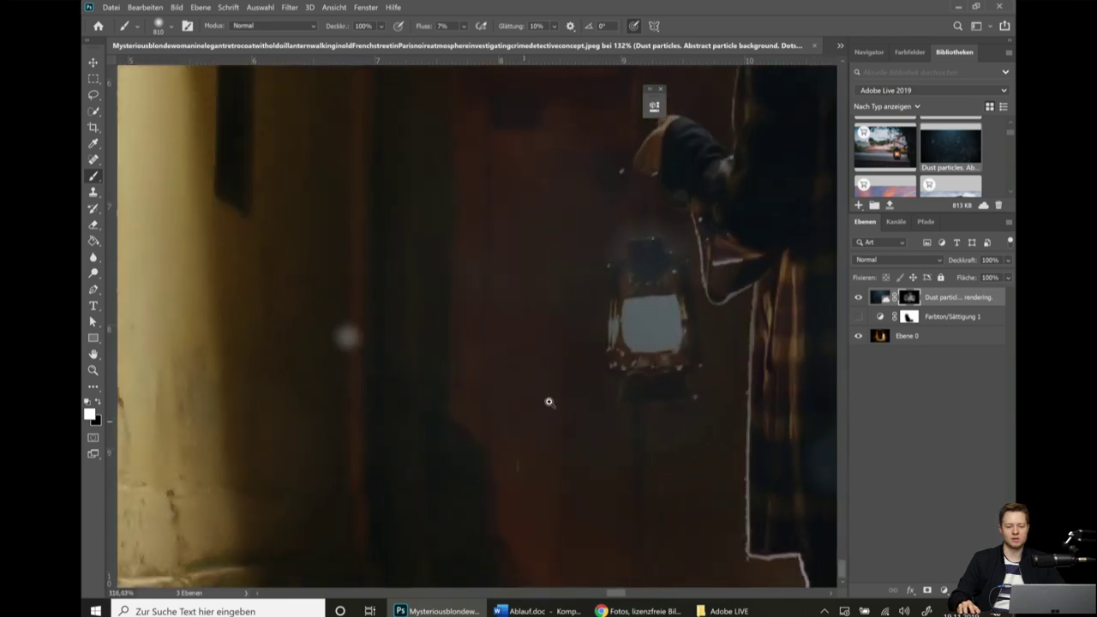
scroll(431, 354, "down", 2)
scroll(429, 325, "down", 2)
scroll(428, 302, "down", 2)
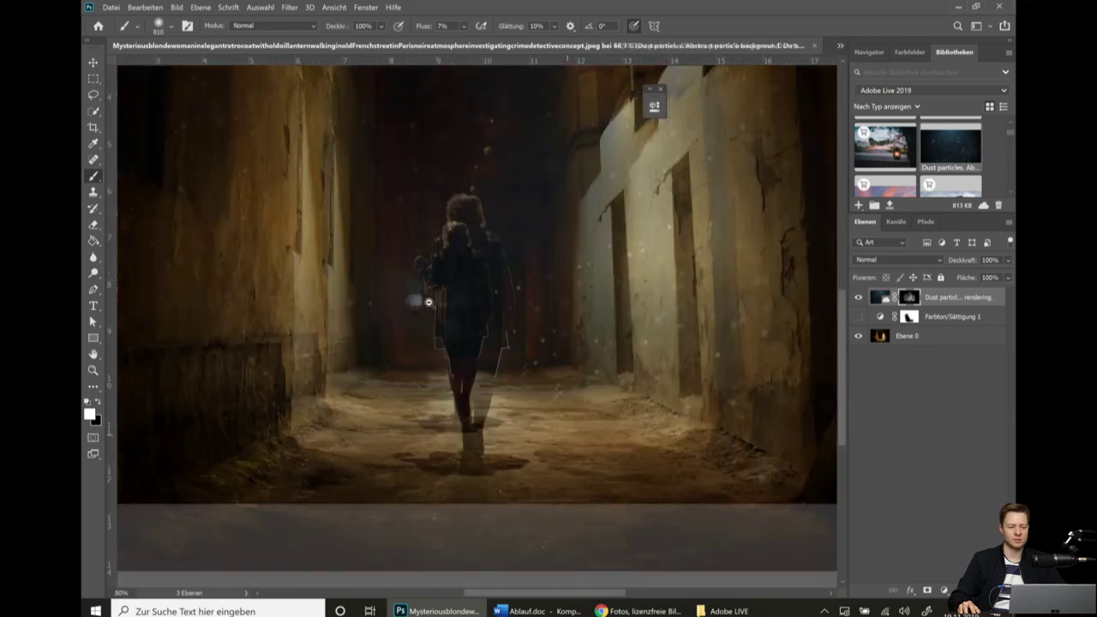
scroll(514, 369, "down", 1)
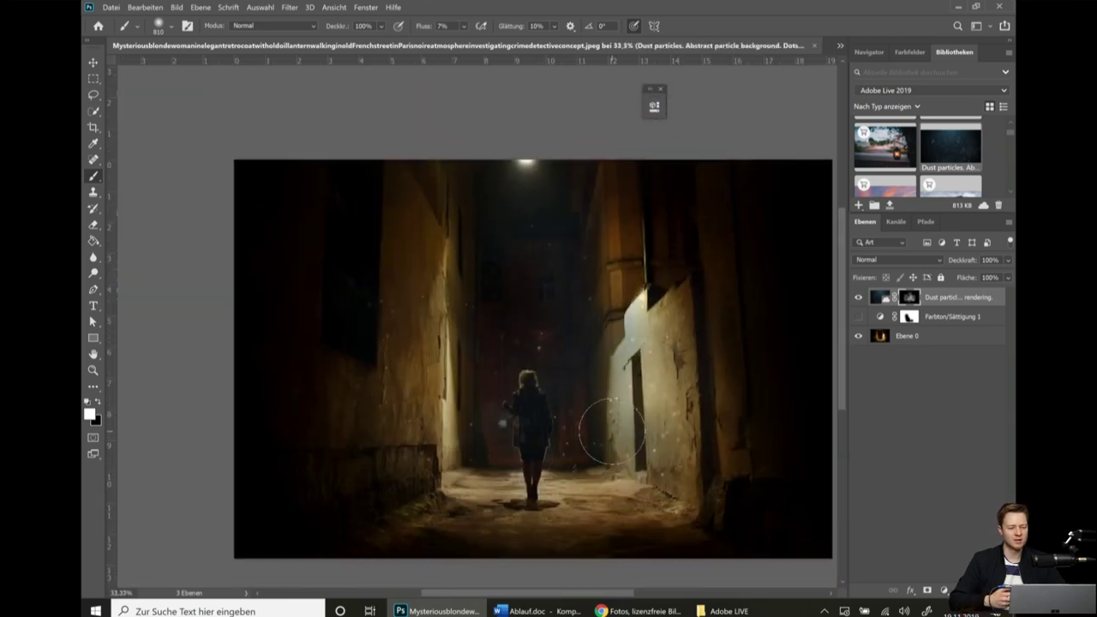
scroll(529, 420, "up", 1)
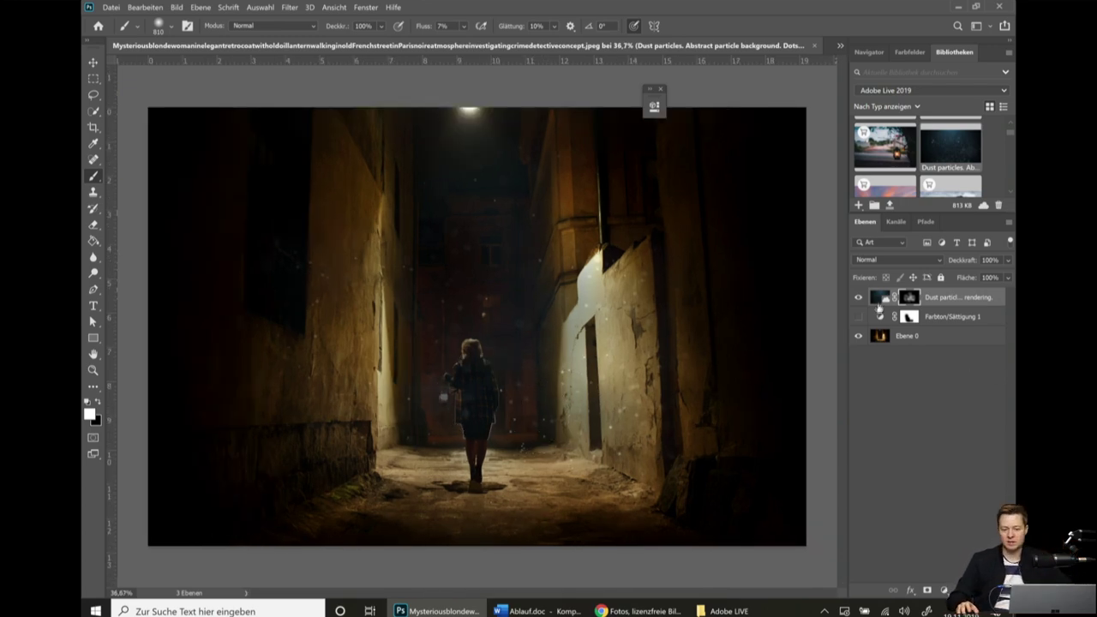
right_click(909, 308)
Delete the layer mask (Ebenenmaske löschen) from the Dust particles layer so the dust covers the canvas.
left_click(958, 306)
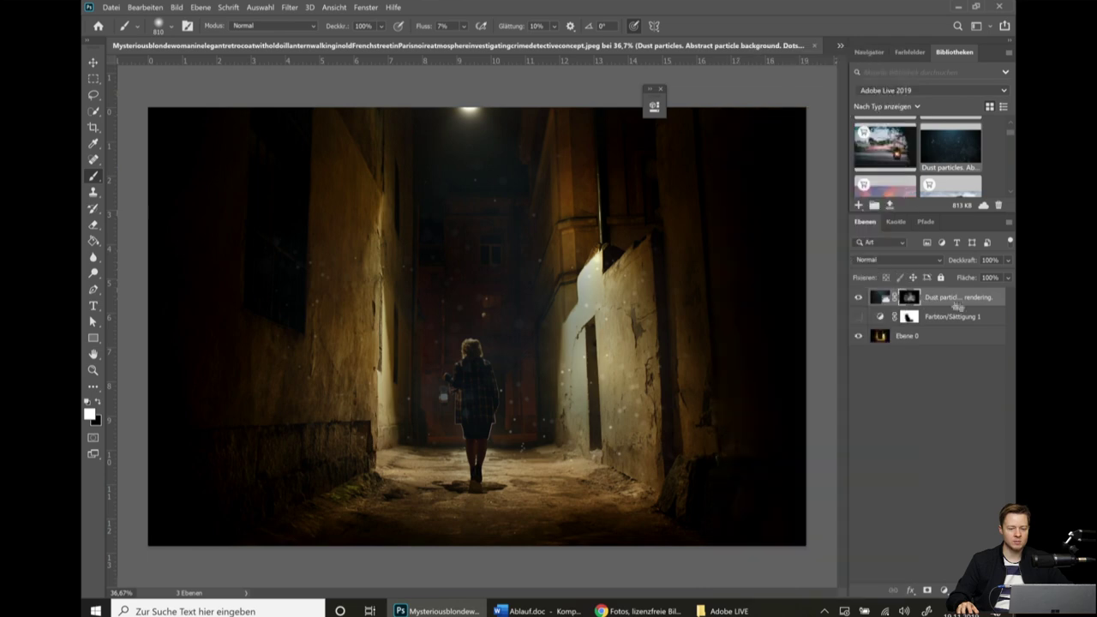
right_click(911, 301)
left_click(907, 318)
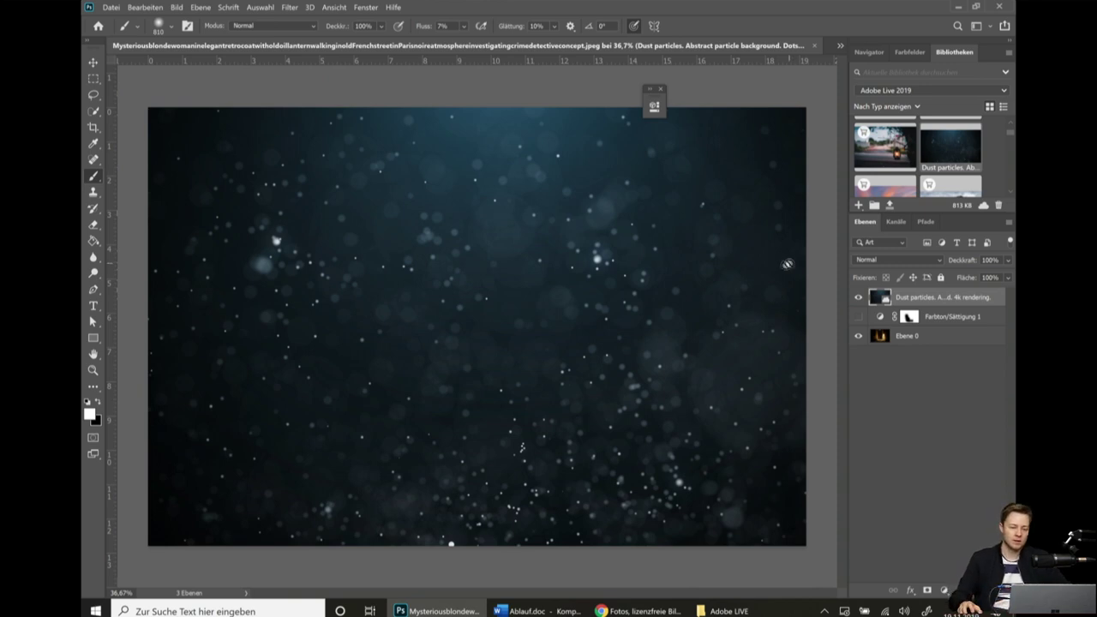
Browse the Dust particles layer's blend modes, keeping Normal for now, and reopen the mode list.
left_click(884, 261)
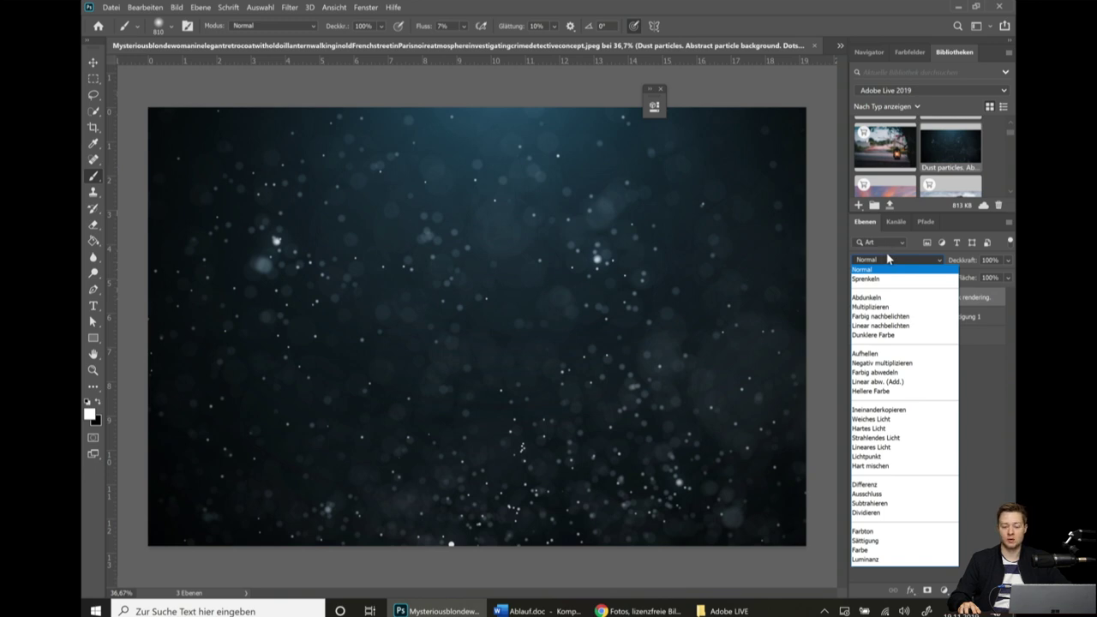
left_click(880, 257)
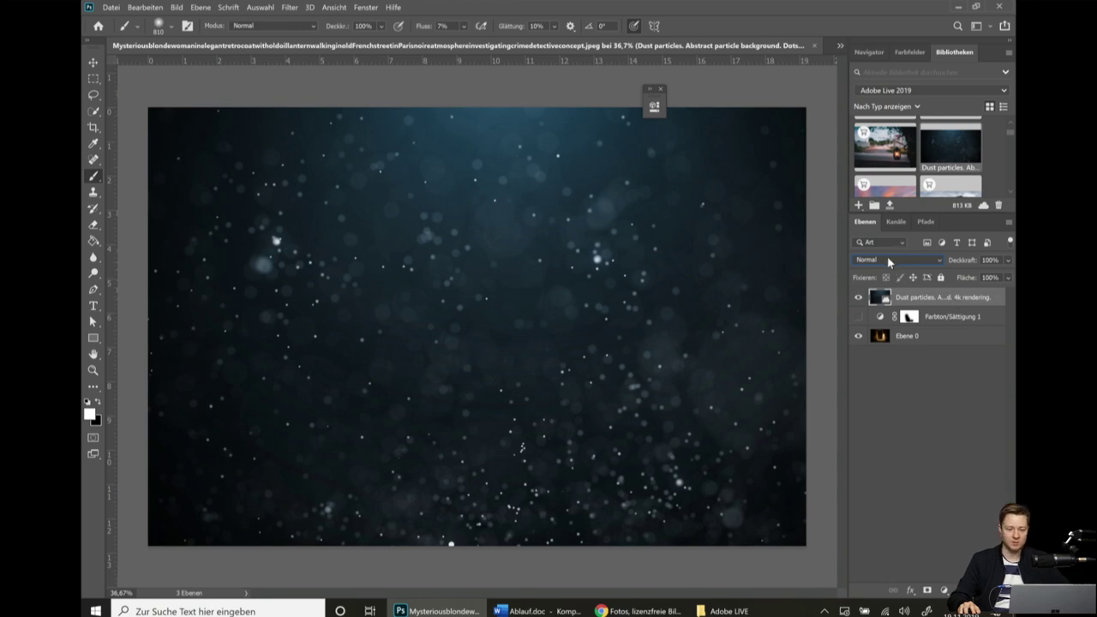
left_click(900, 339)
left_click(939, 296)
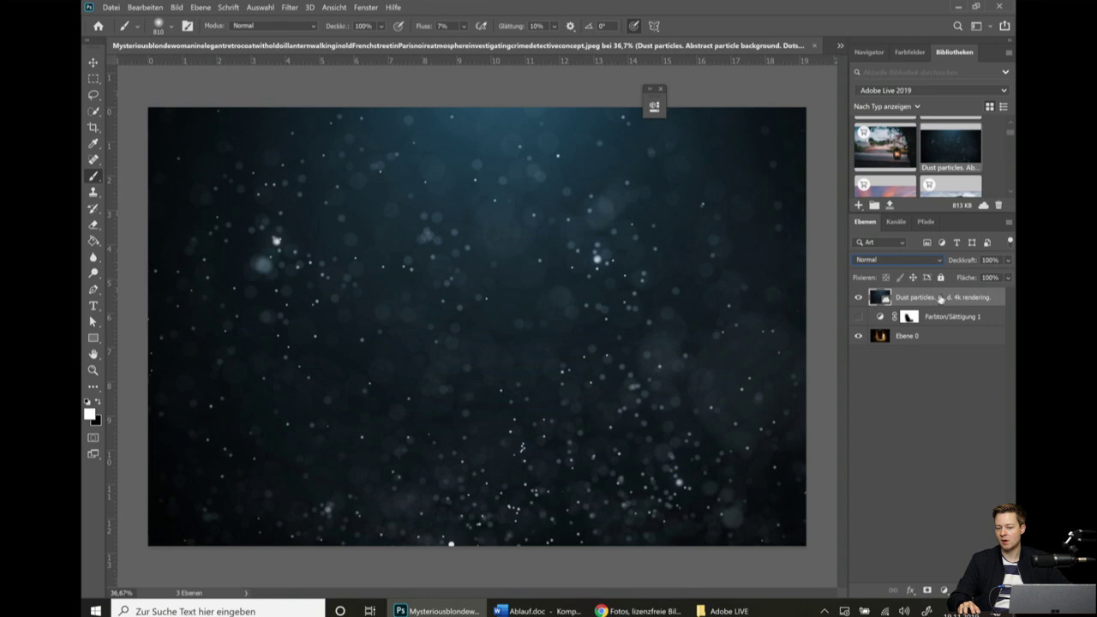
left_click(894, 261)
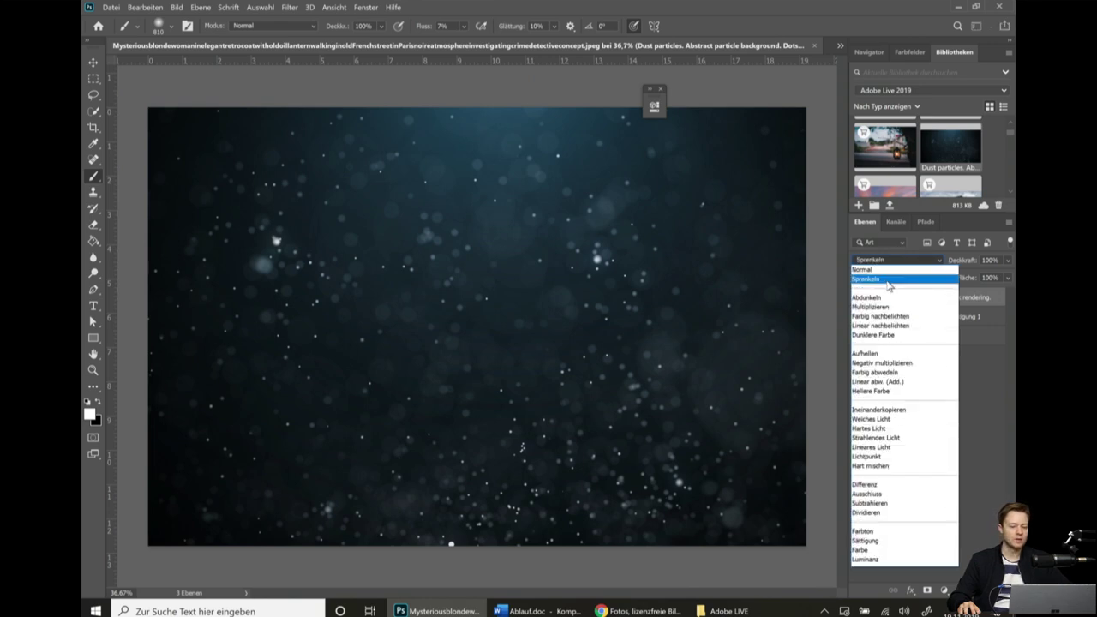
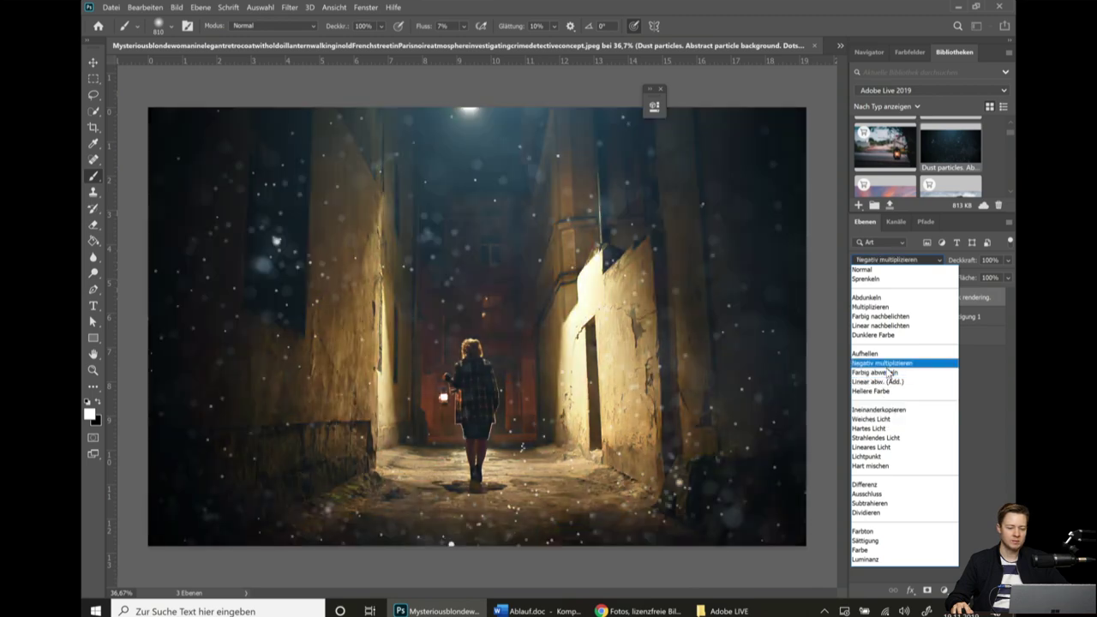
Set the Dust particles layer's blend mode to Negativ multiplizieren (Screen).
left_click(882, 363)
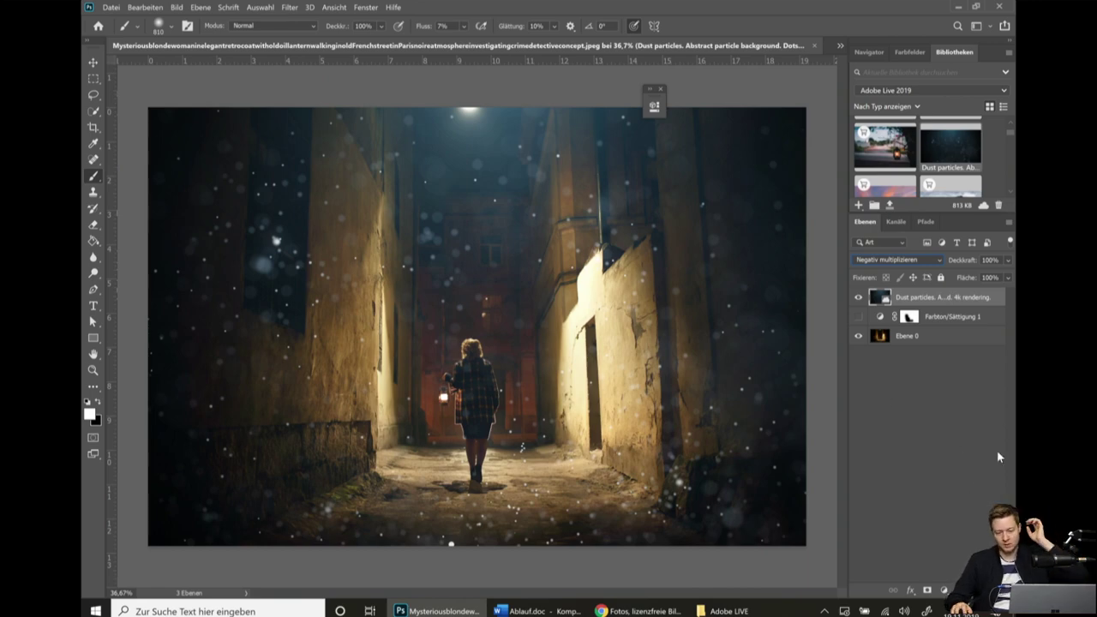
Mask the Dust particles layer and paint out particles along the left wall, bottom and right edges.
left_click(926, 591)
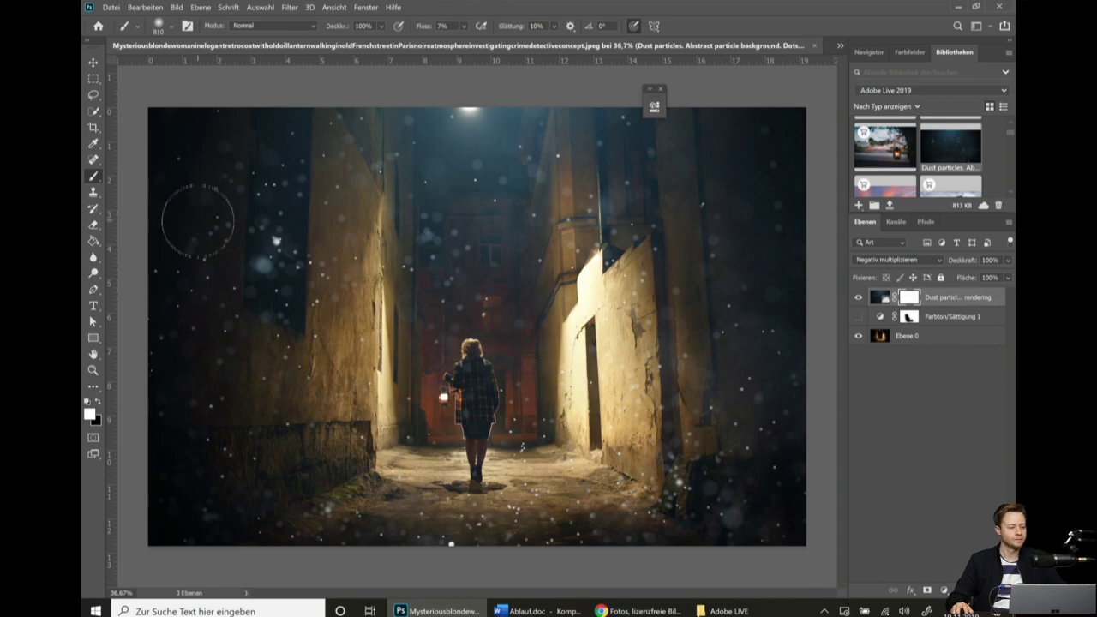
mouse_move(306, 411)
left_mouse_down()
mouse_move(397, 399)
mouse_move(425, 369)
left_mouse_up()
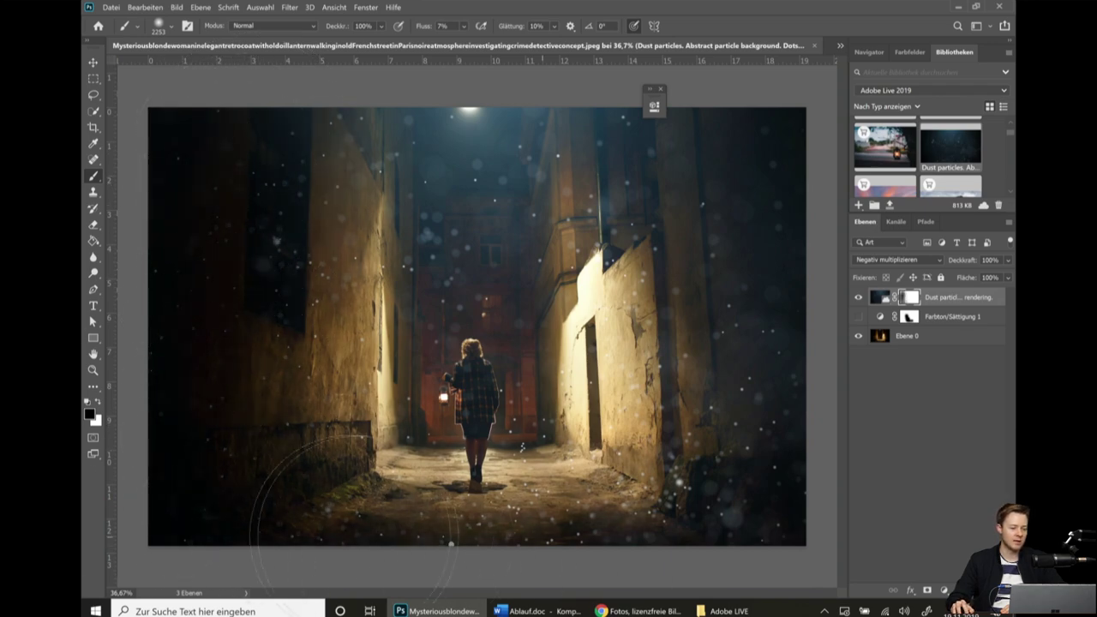
mouse_move(652, 557)
left_mouse_down()
mouse_move(814, 412)
mouse_move(737, 163)
mouse_move(712, 282)
left_mouse_up()
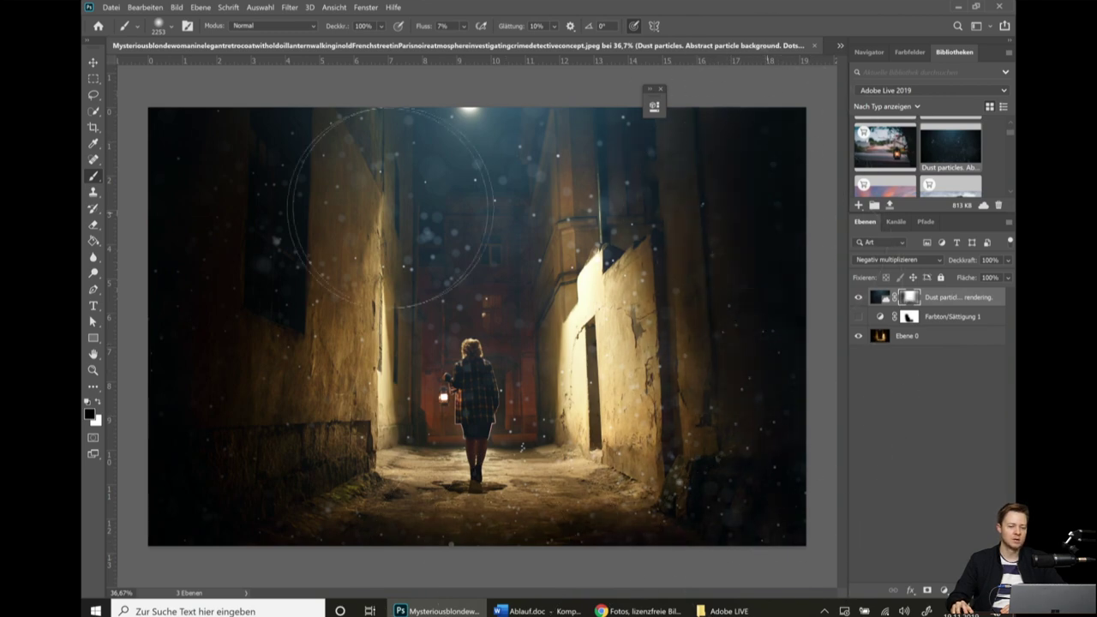
left_click_drag(300, 133, 205, 378)
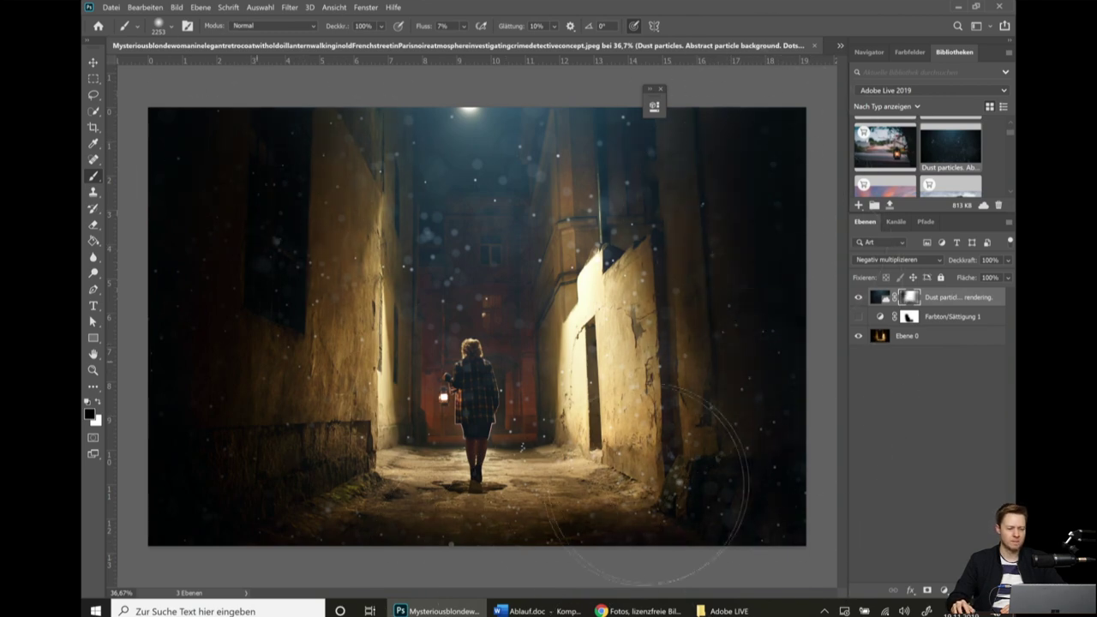
mouse_move(480, 351)
left_mouse_down()
mouse_move(386, 197)
mouse_move(703, 184)
mouse_move(711, 462)
mouse_move(660, 163)
mouse_move(634, 317)
left_mouse_up()
Show Farbton/Sättigung 1 again after toggling it to compare, then target the Dust particles mask.
left_click(938, 318)
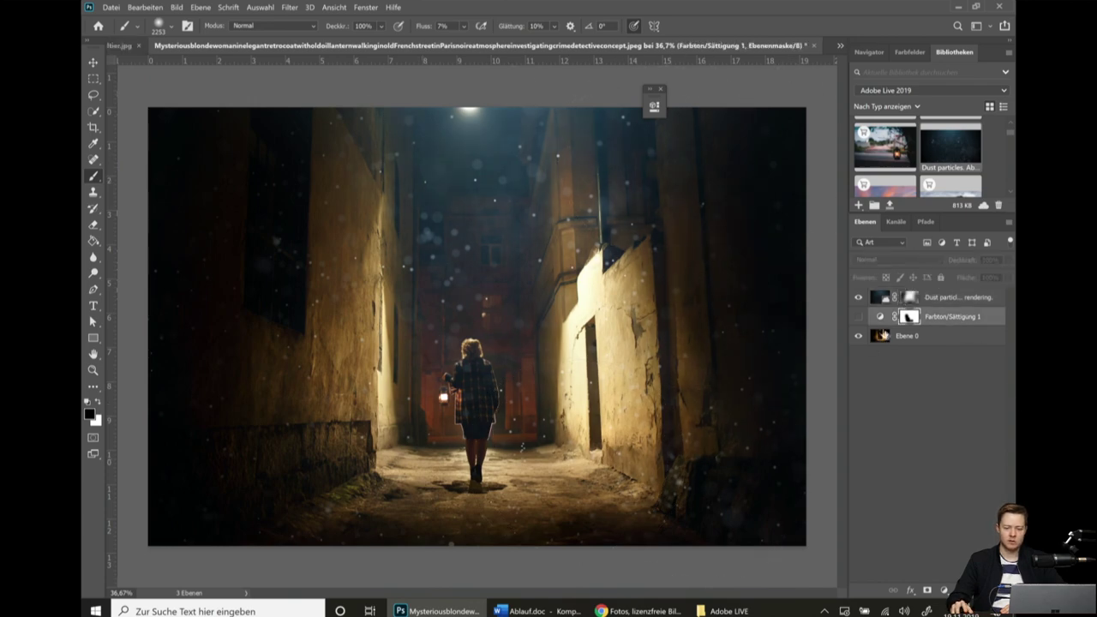
left_click(859, 317)
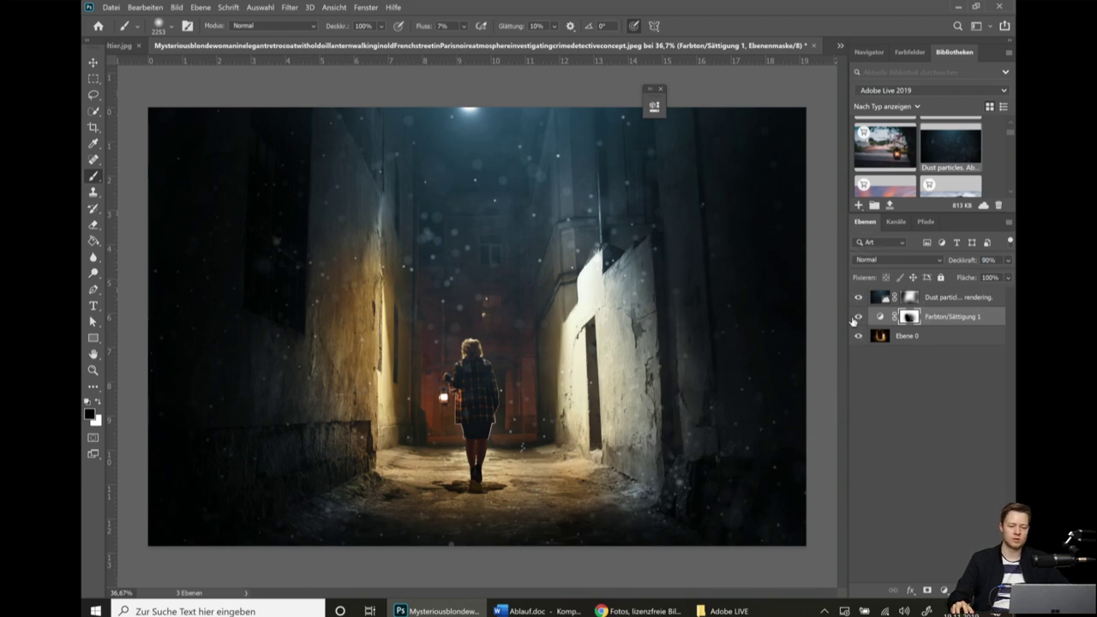
left_click(858, 317)
left_click(859, 318)
left_click(859, 317)
left_click(859, 317)
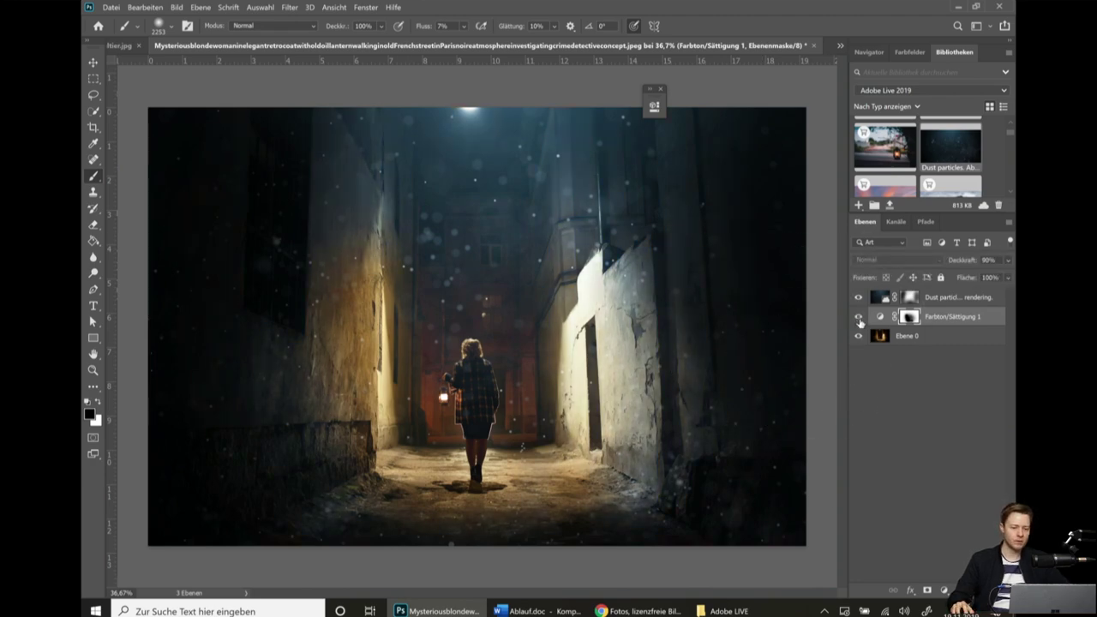
left_click(859, 317)
left_click(859, 317)
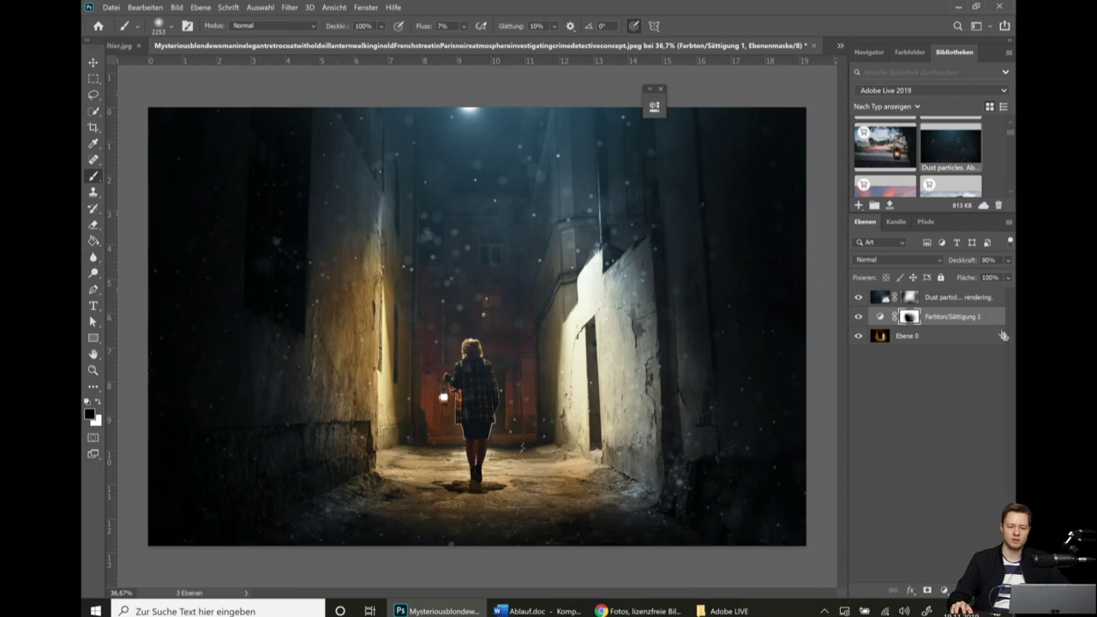
left_click(868, 302)
left_click(912, 302)
Paint black on the dust mask over the upper-left wall and the right wall.
key("x")
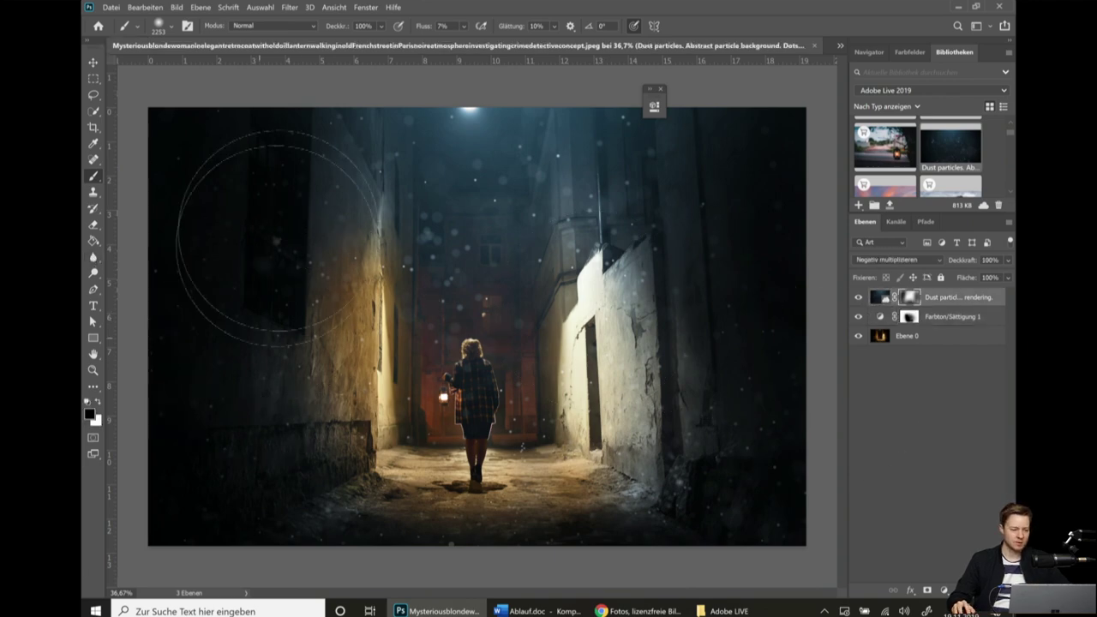
left_click_drag(329, 145, 240, 163)
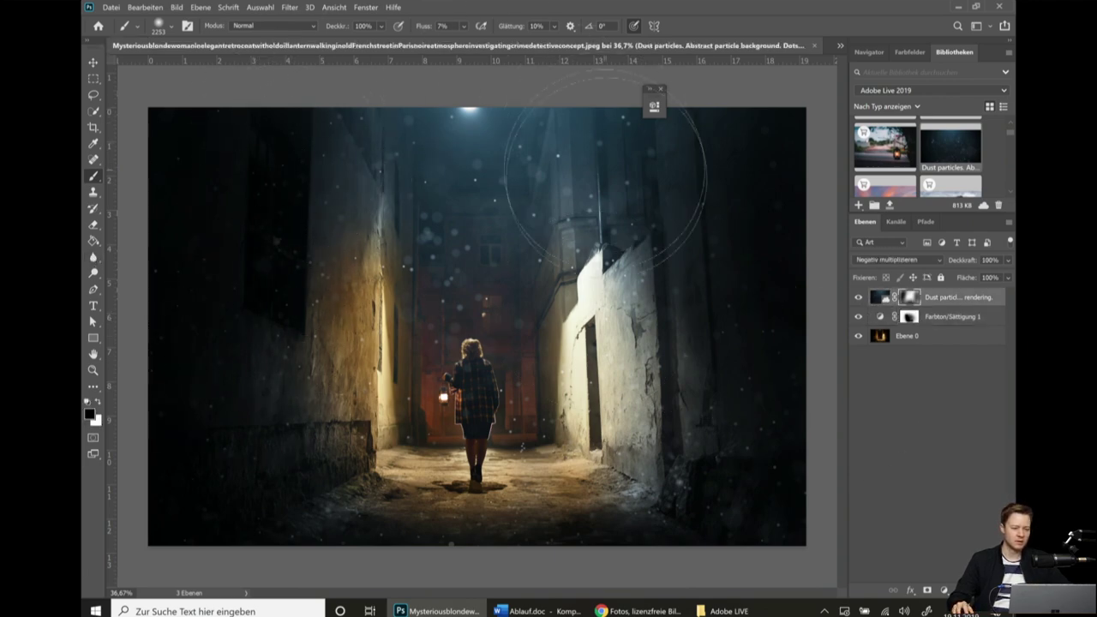
left_click(522, 447)
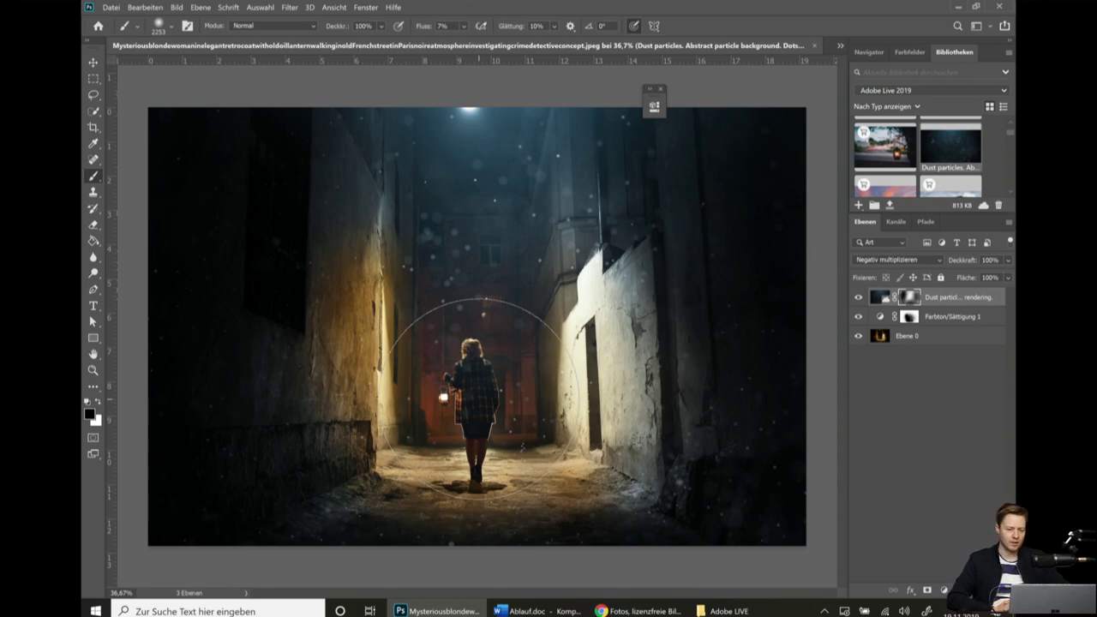
Add a colourised Hue/Saturation layer at Farbton 38, Sättigung 25, clipped to Dust particles.
left_click(941, 592)
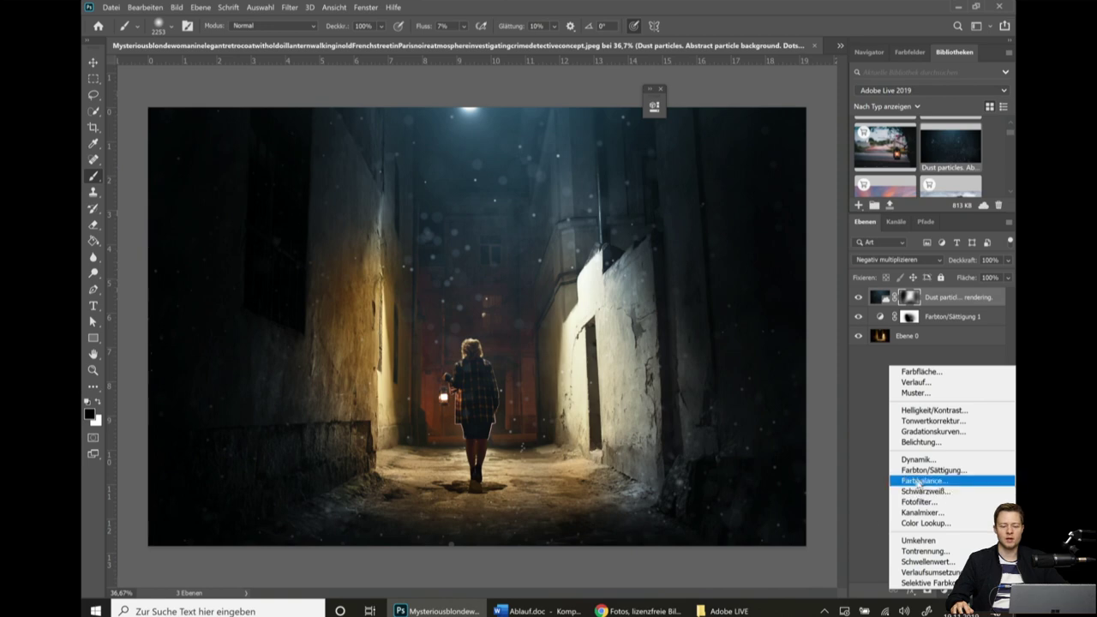
left_click(929, 471)
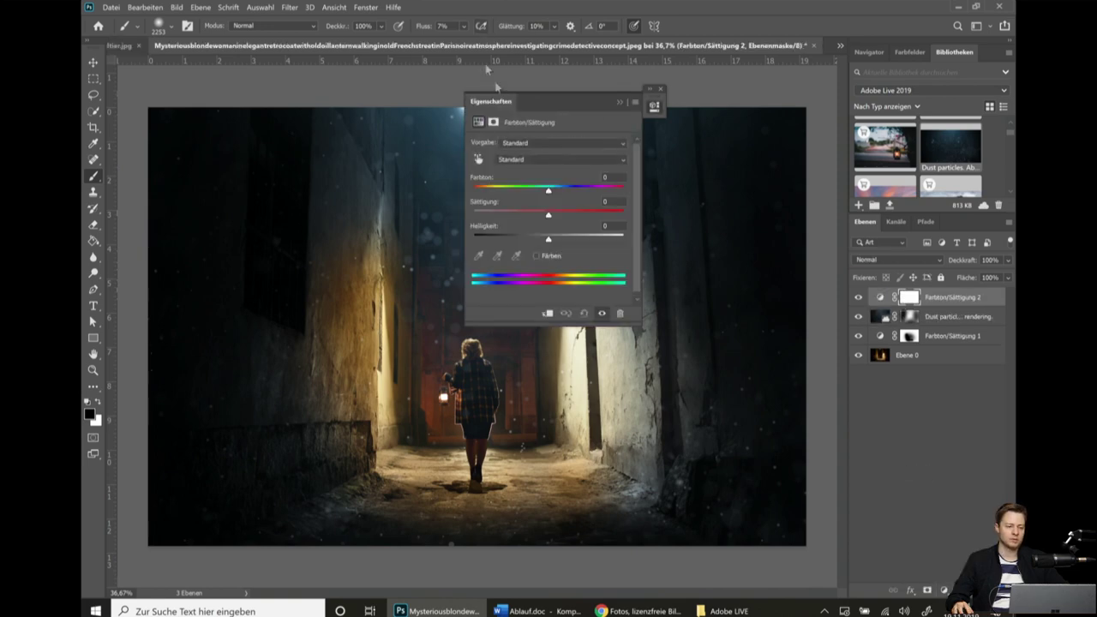
left_click_drag(549, 98, 699, 147)
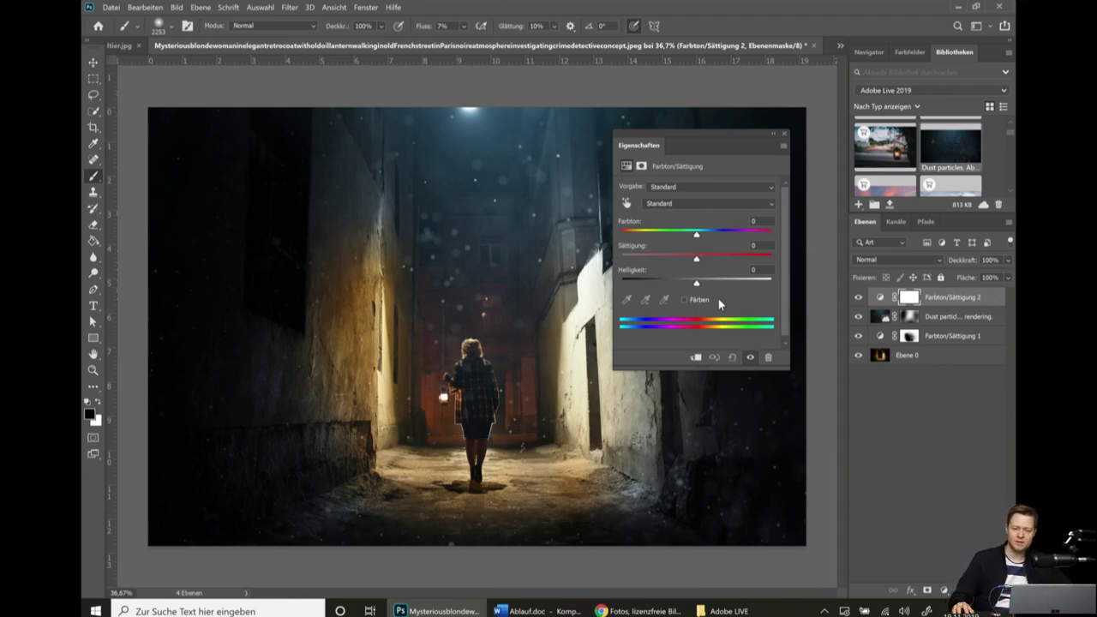
left_click(684, 299)
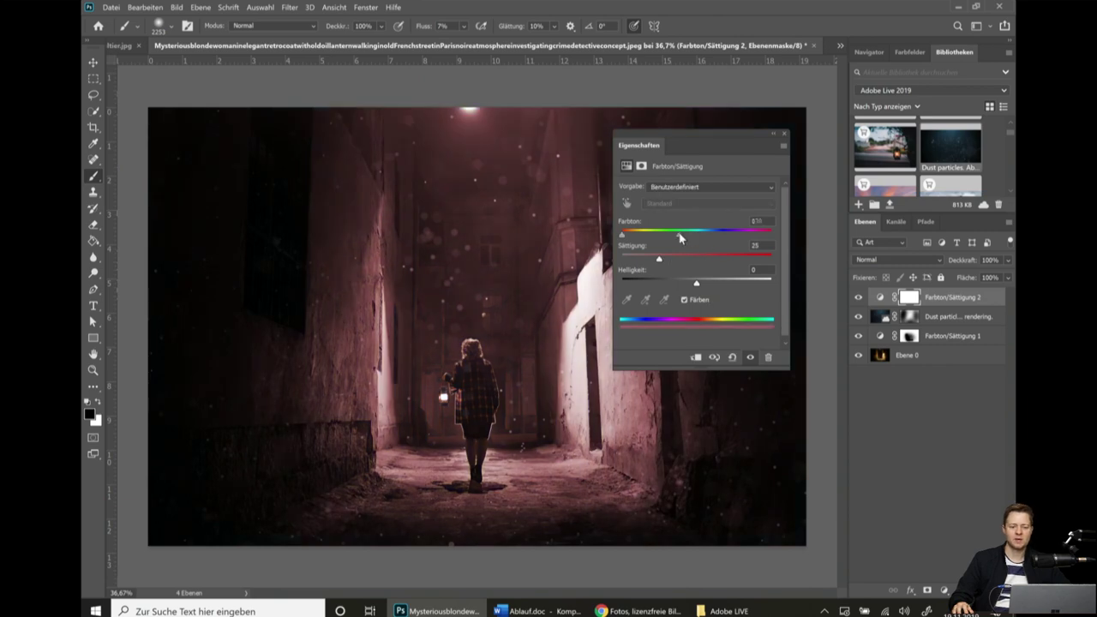
mouse_move(680, 237)
left_mouse_down()
mouse_move(711, 234)
mouse_move(632, 236)
left_mouse_up()
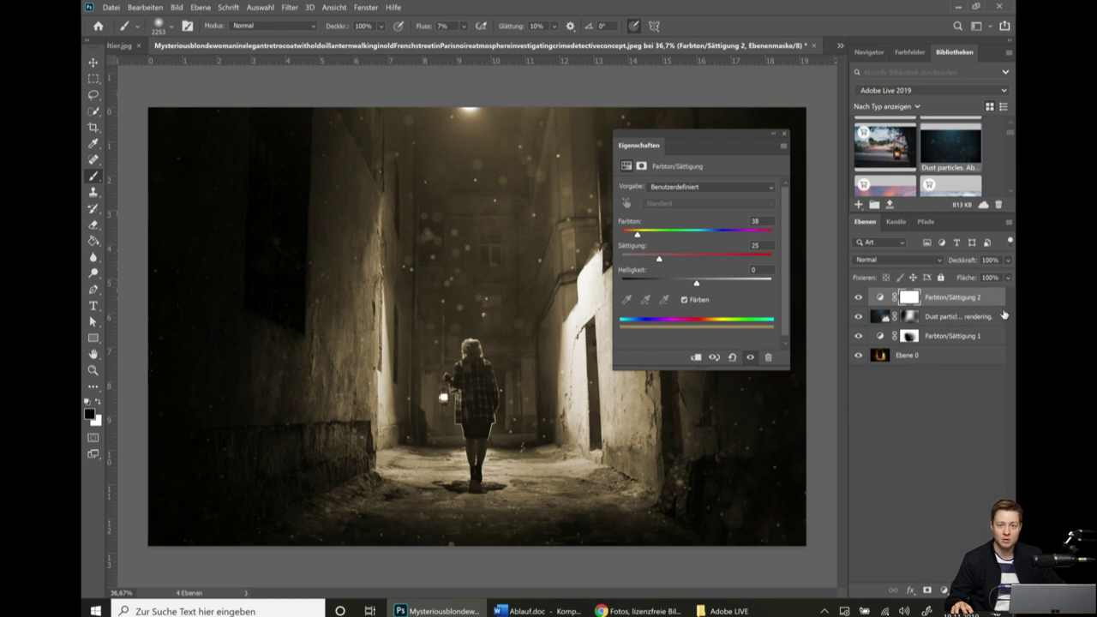
left_click(695, 357)
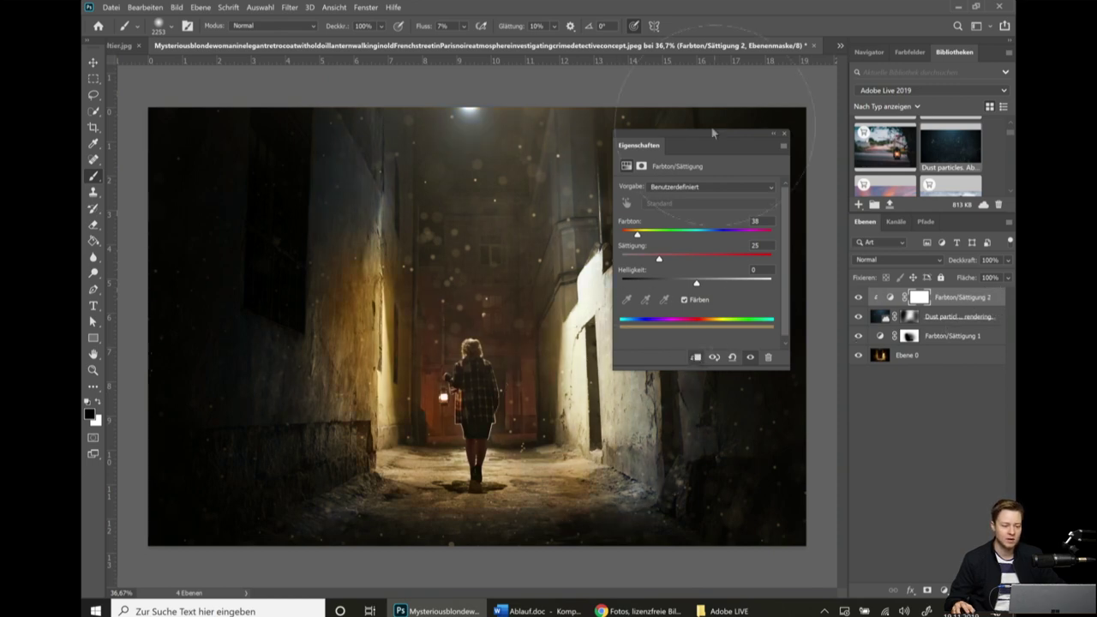
left_click(773, 138)
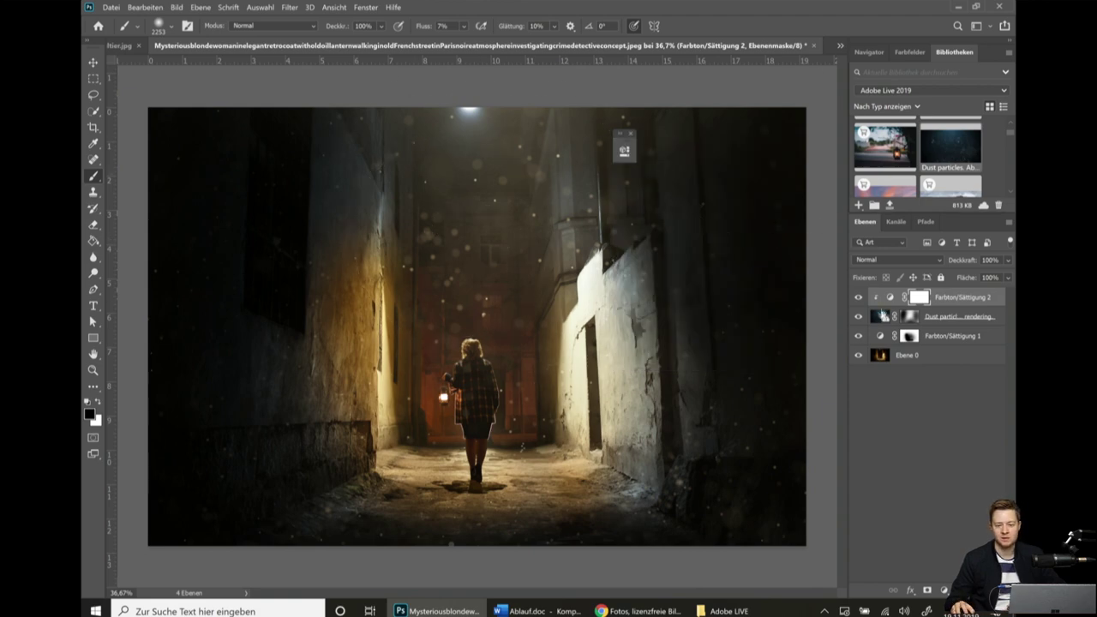
Toggle the sepia adjustment on and off to compare, leaving it visible.
left_click(861, 299)
left_click(859, 297)
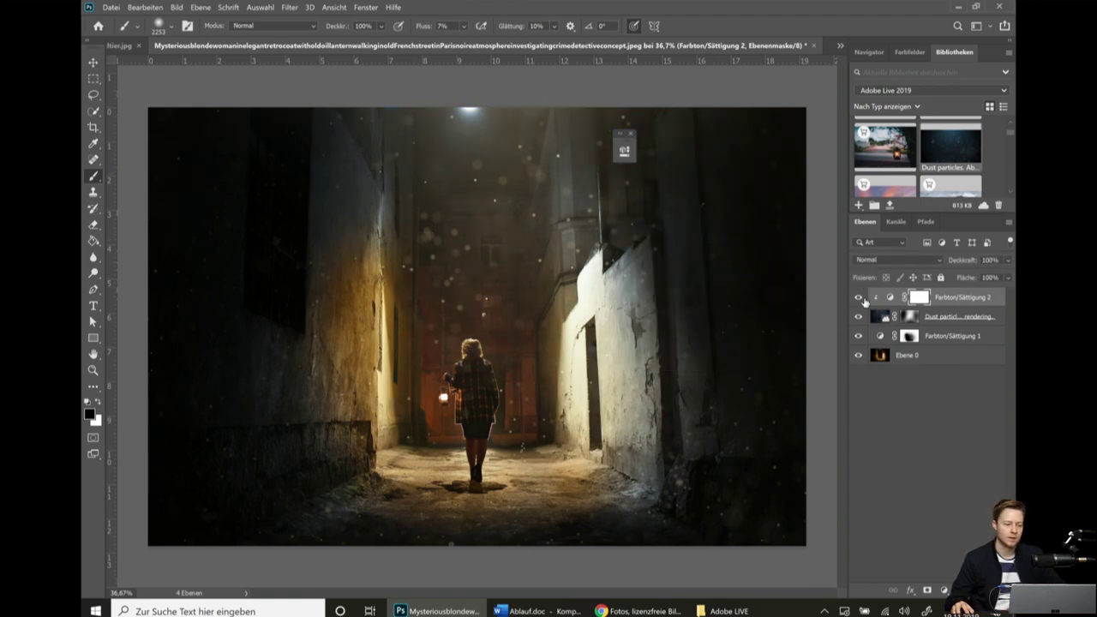
left_click(859, 297)
left_click(859, 297)
left_click(859, 297)
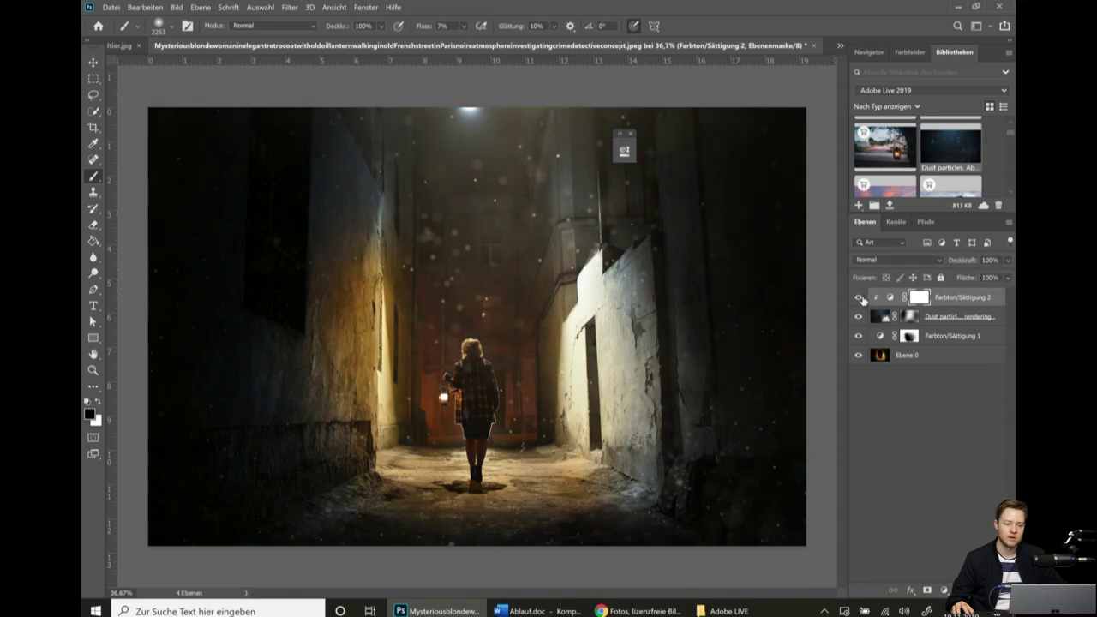
left_click(859, 297)
left_click(858, 297)
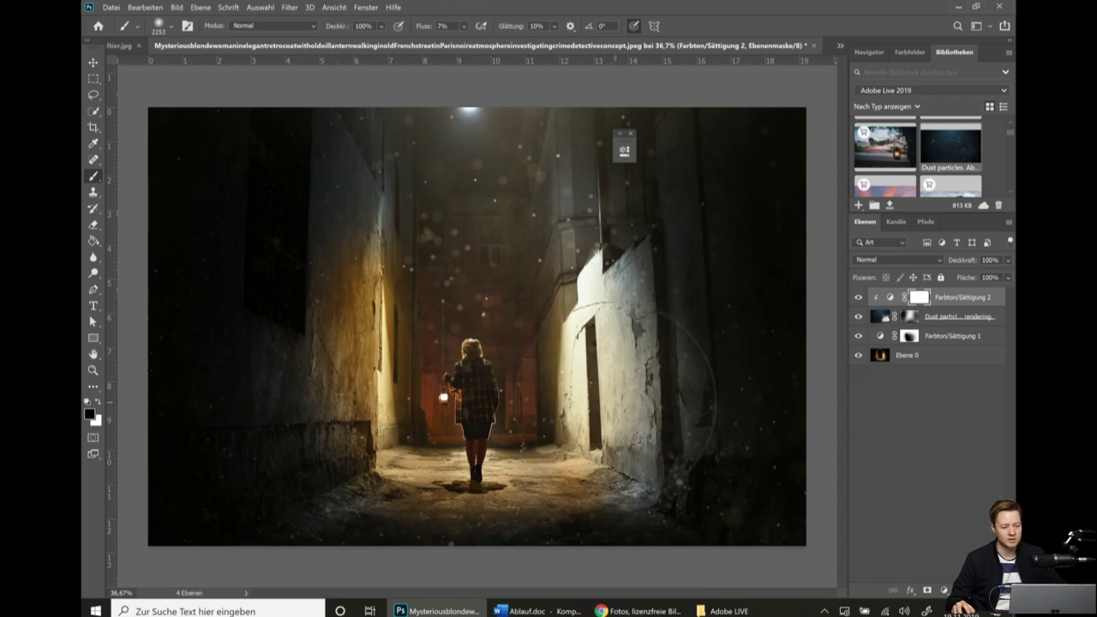
left_click(890, 297)
Set Farbton/Sättigung 1 to 100% opacity and move it to the top of the stack.
left_click(909, 336)
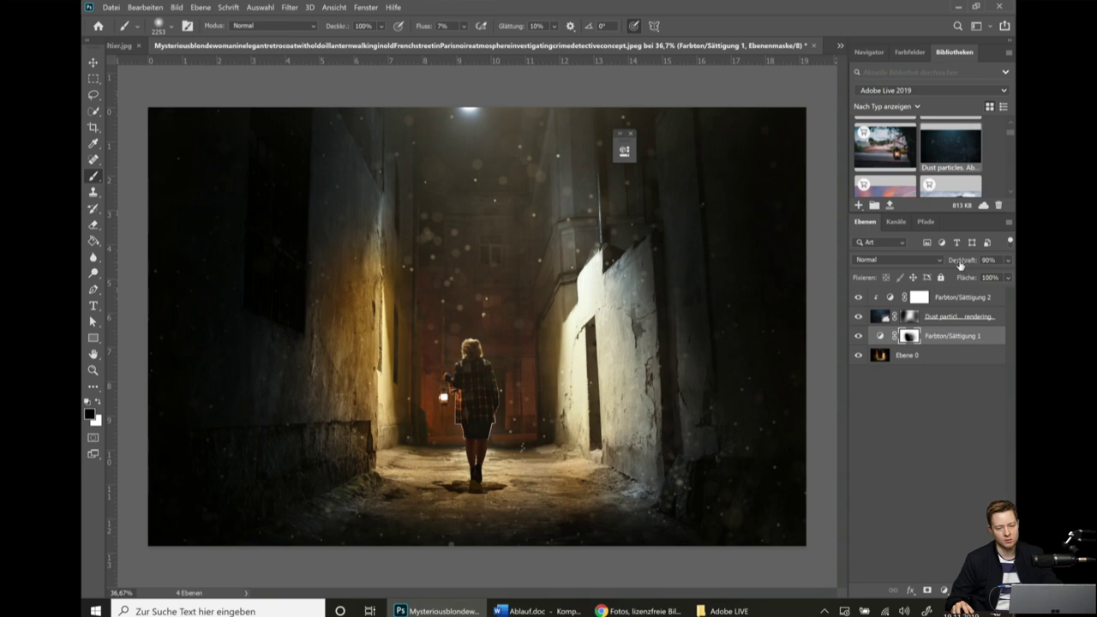
left_click_drag(960, 264, 977, 265)
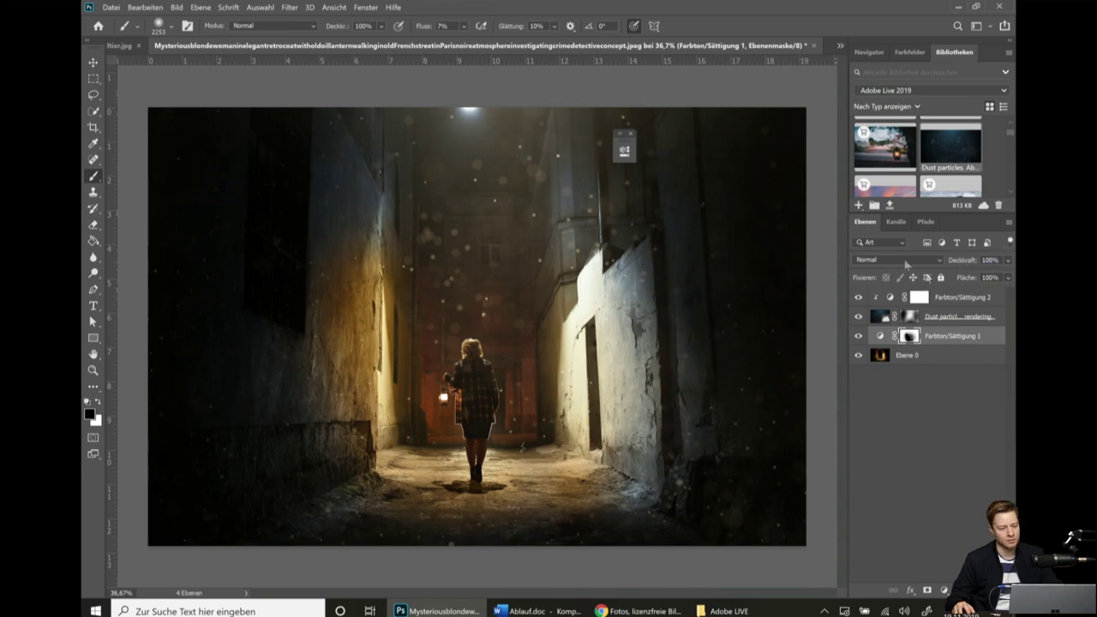
left_click_drag(953, 341, 962, 298)
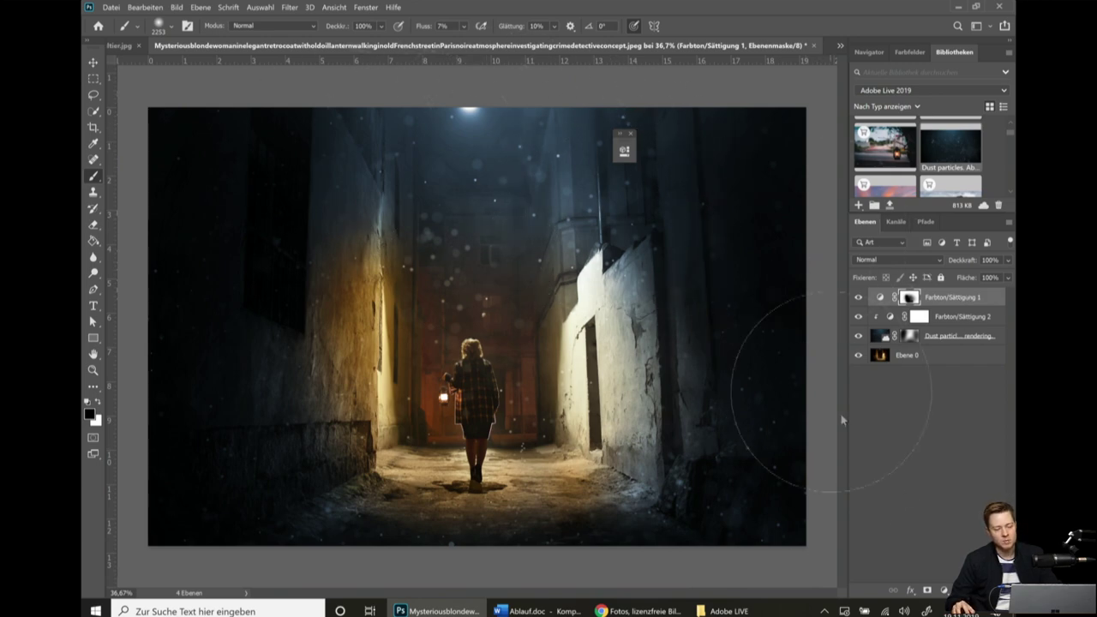
left_click(532, 323, "ctrl")
key("ctrl+2")
key("x")
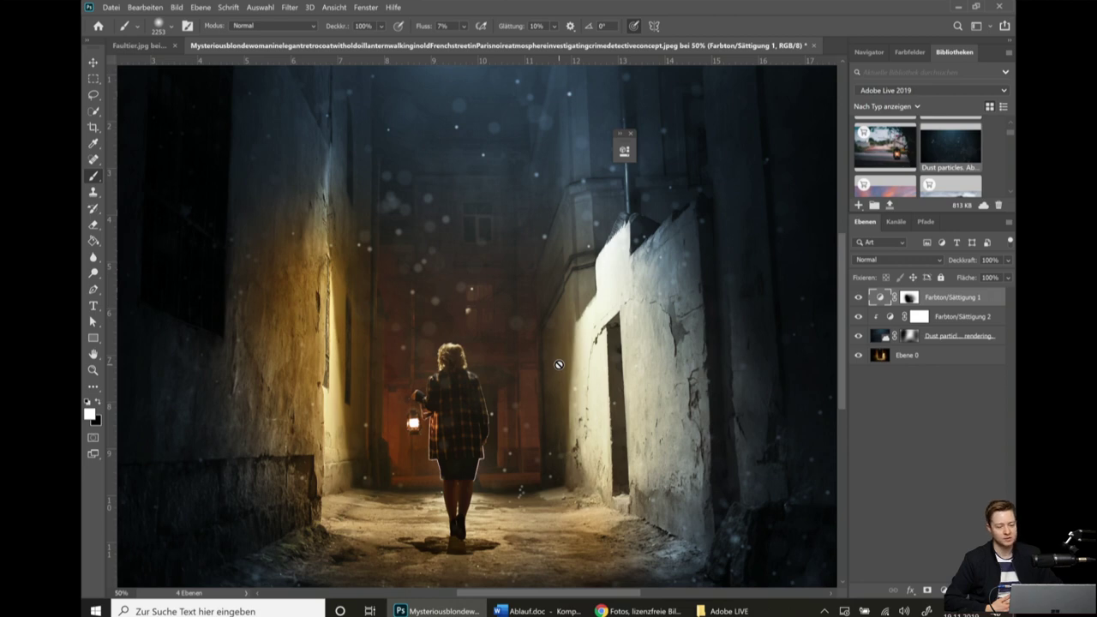
scroll(501, 338, "down", 2)
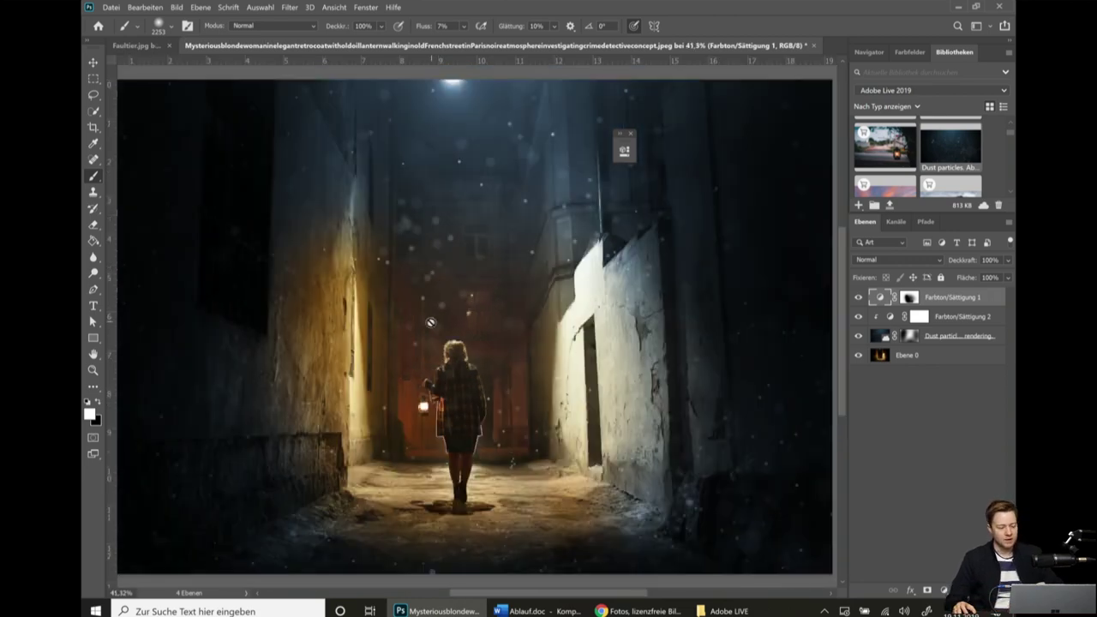
key("v")
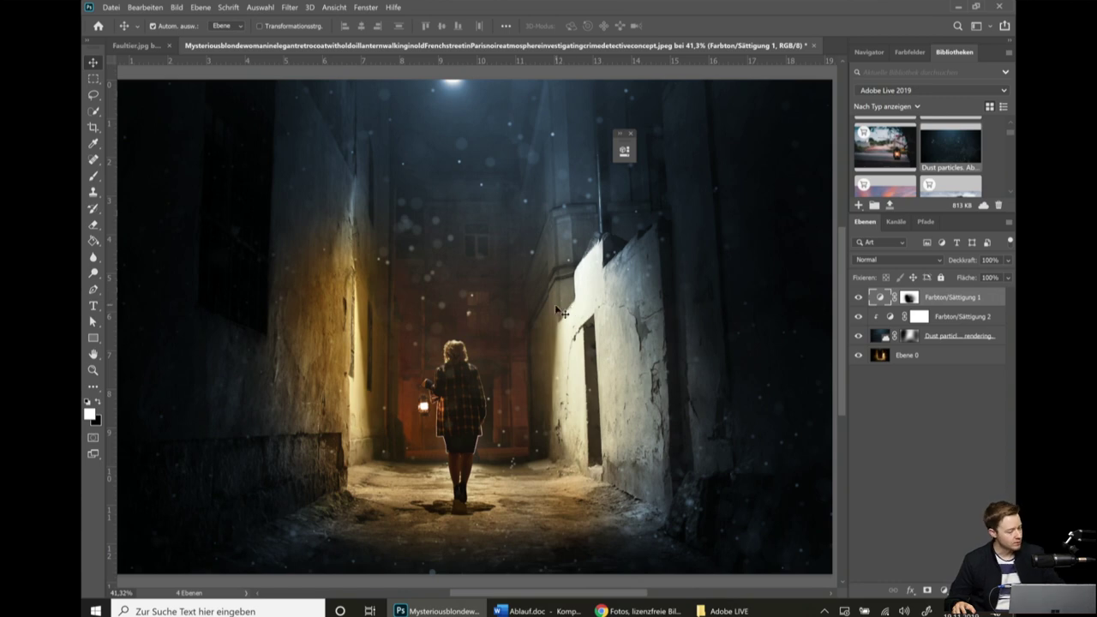
scroll(531, 310, "down", 1)
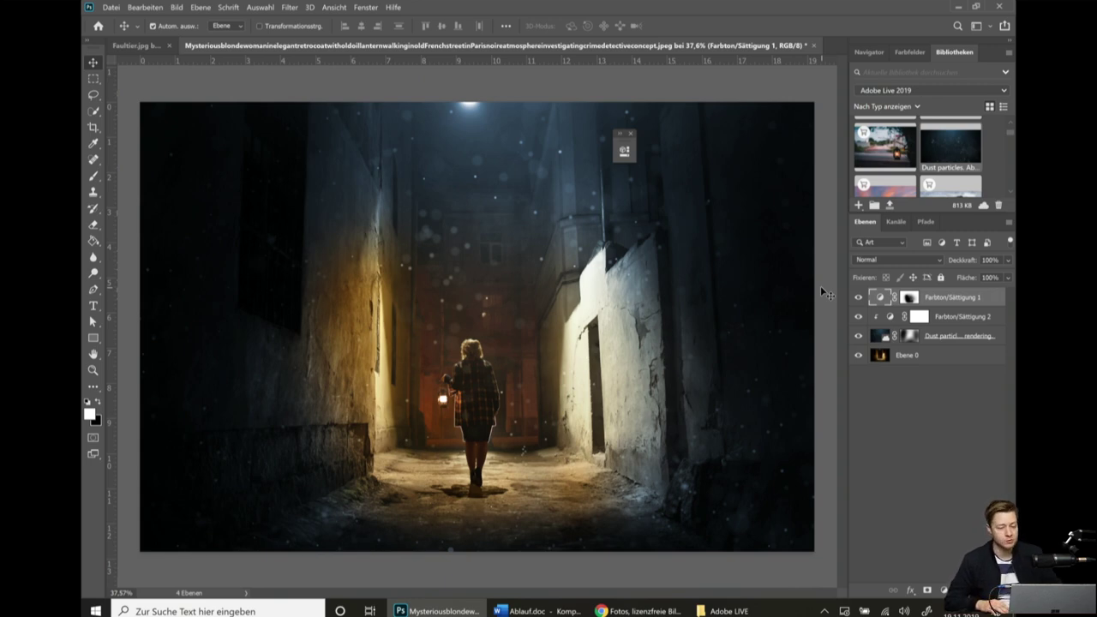
Select the Ebene 0 photo layer, zoom around the woman, and bring up the Auswahl menu.
left_click(891, 359)
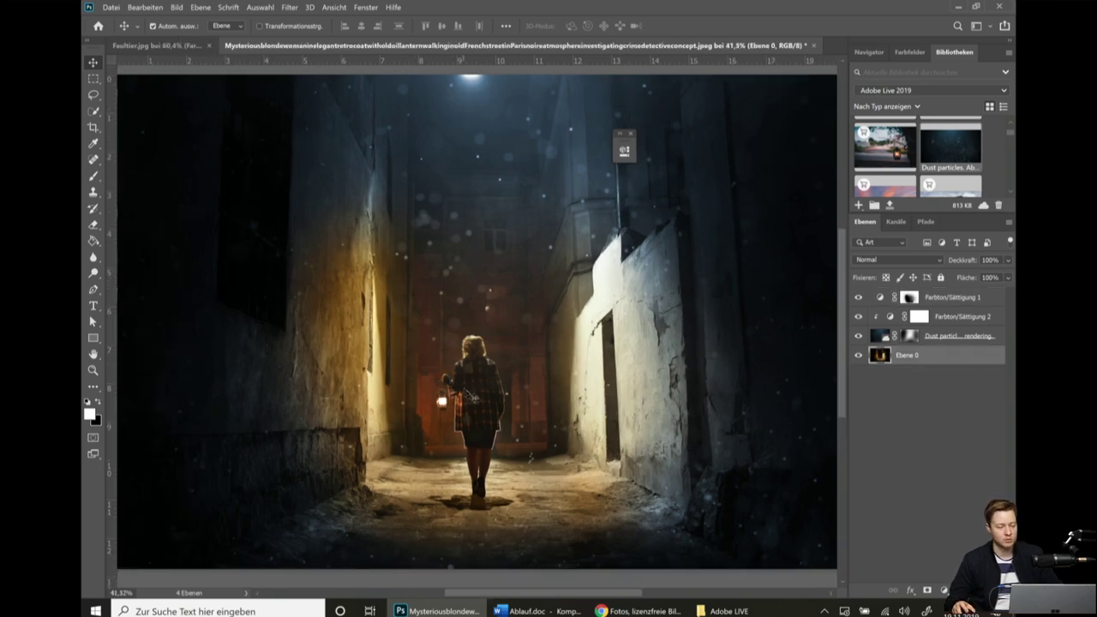
scroll(457, 385, "up", 1)
scroll(496, 440, "up", 3)
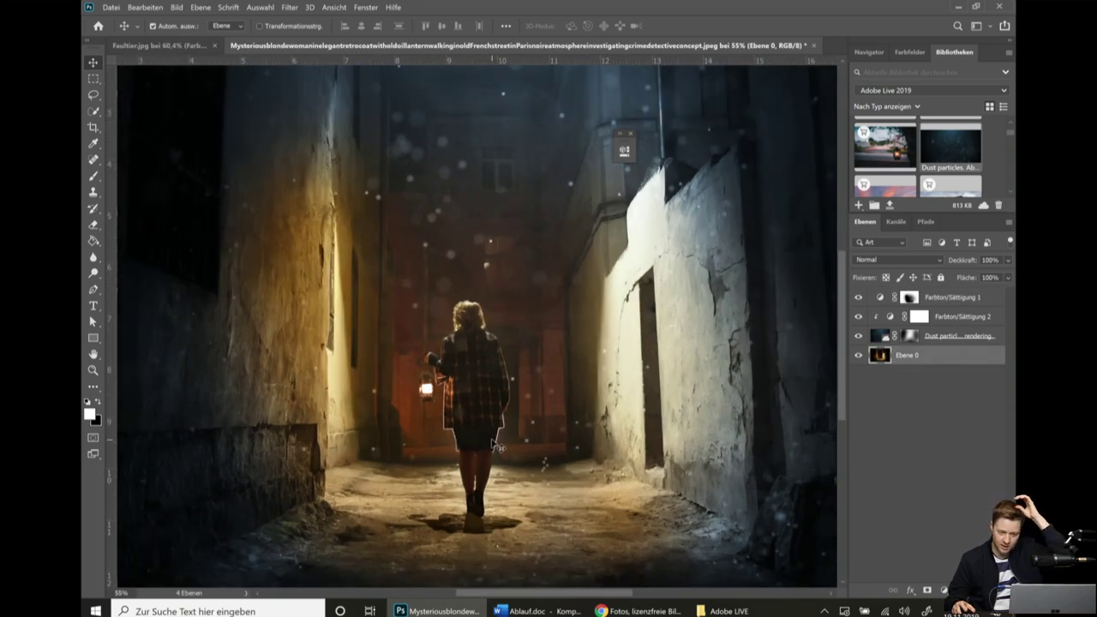
scroll(532, 444, "up", 2)
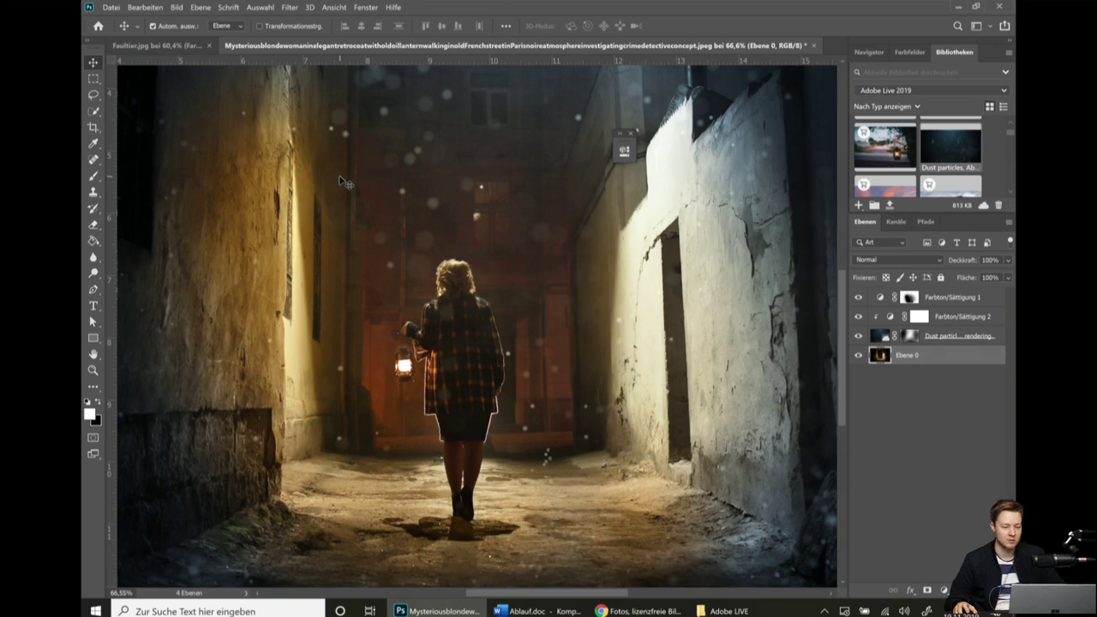
scroll(308, 187, "down", 1)
scroll(309, 187, "down", 1)
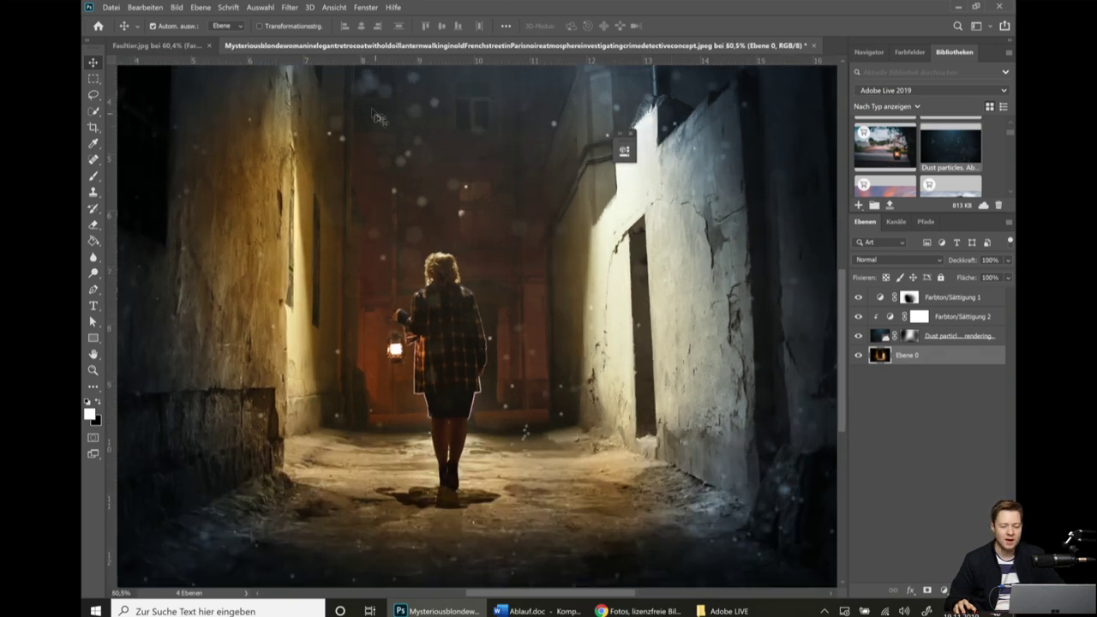
left_click(275, 10)
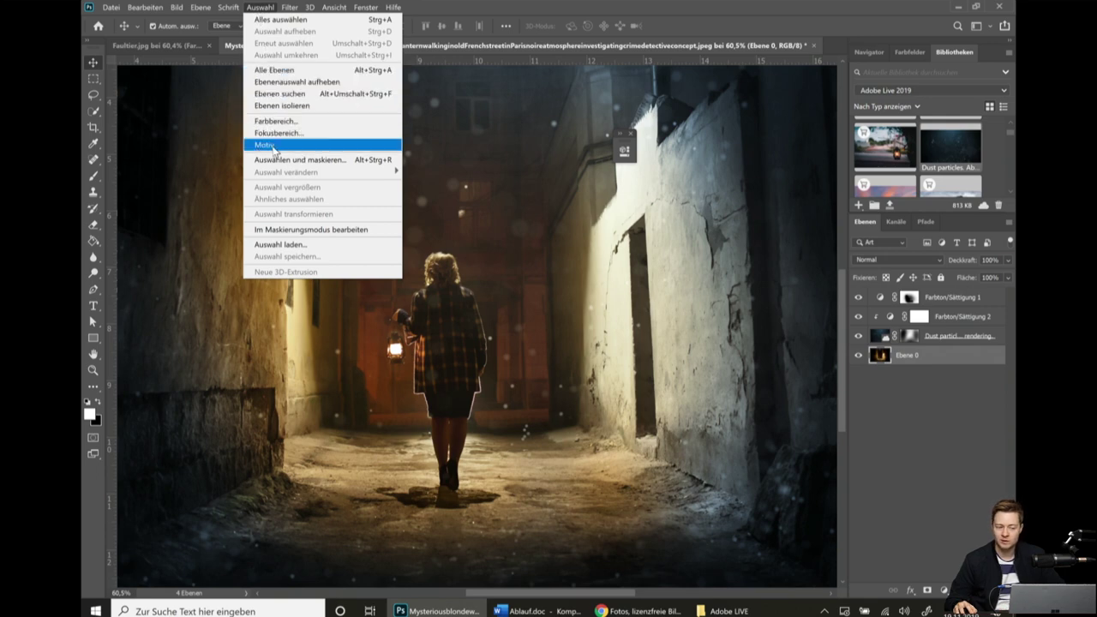
Select the woman with Auswahl > Motiv, then zoom in to inspect the selection edge.
left_click(273, 148)
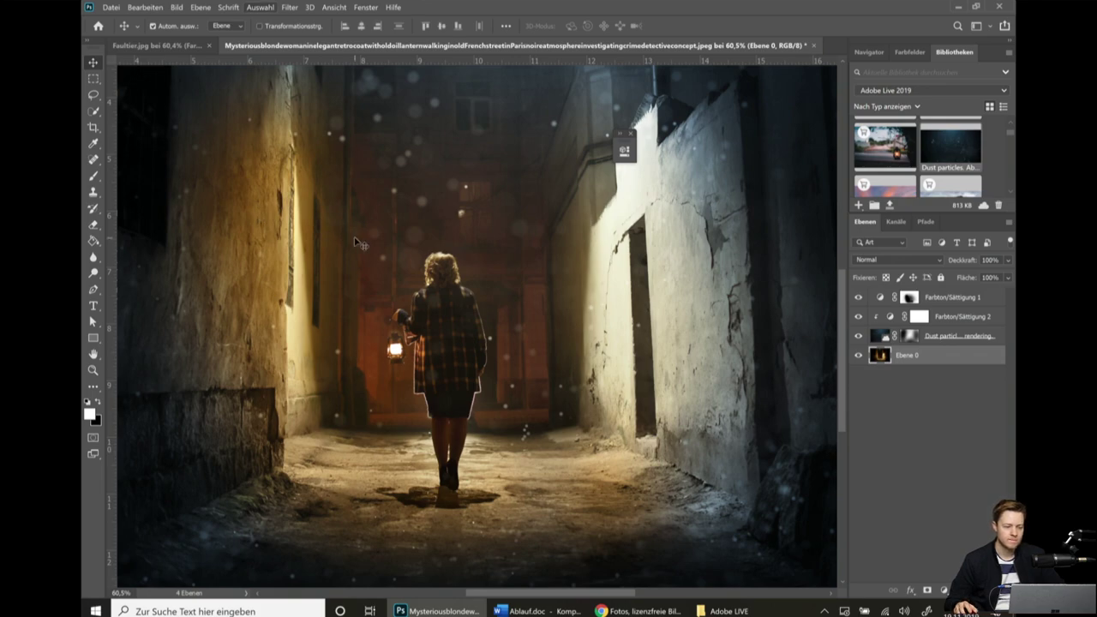
scroll(469, 470, "up", 2)
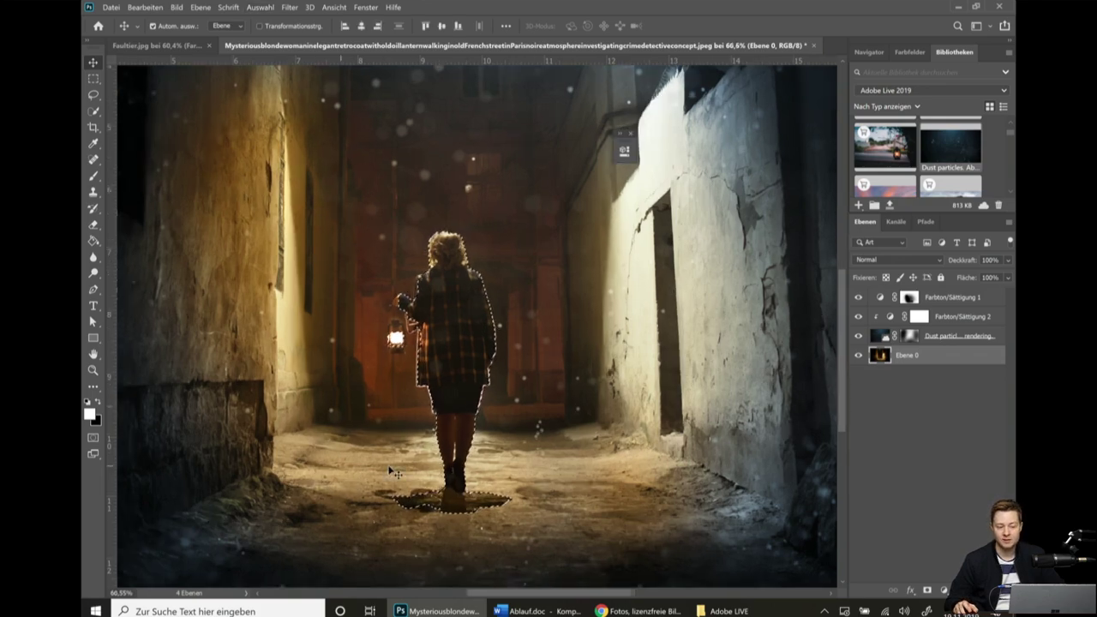
scroll(437, 470, "up", 2)
scroll(402, 469, "up", 2)
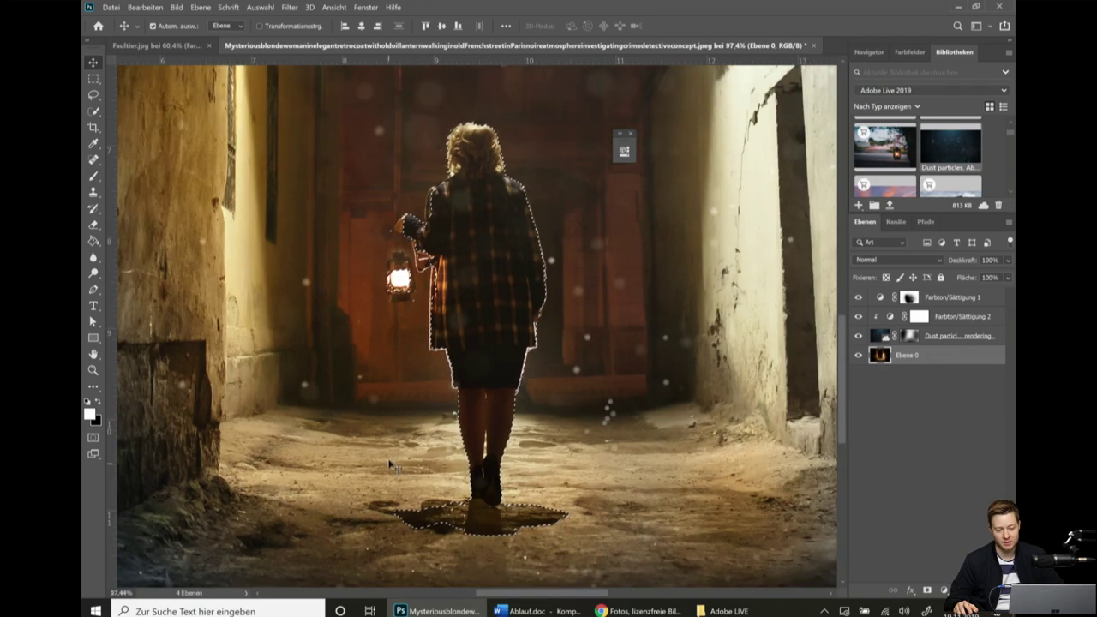
scroll(484, 557, "up", 2)
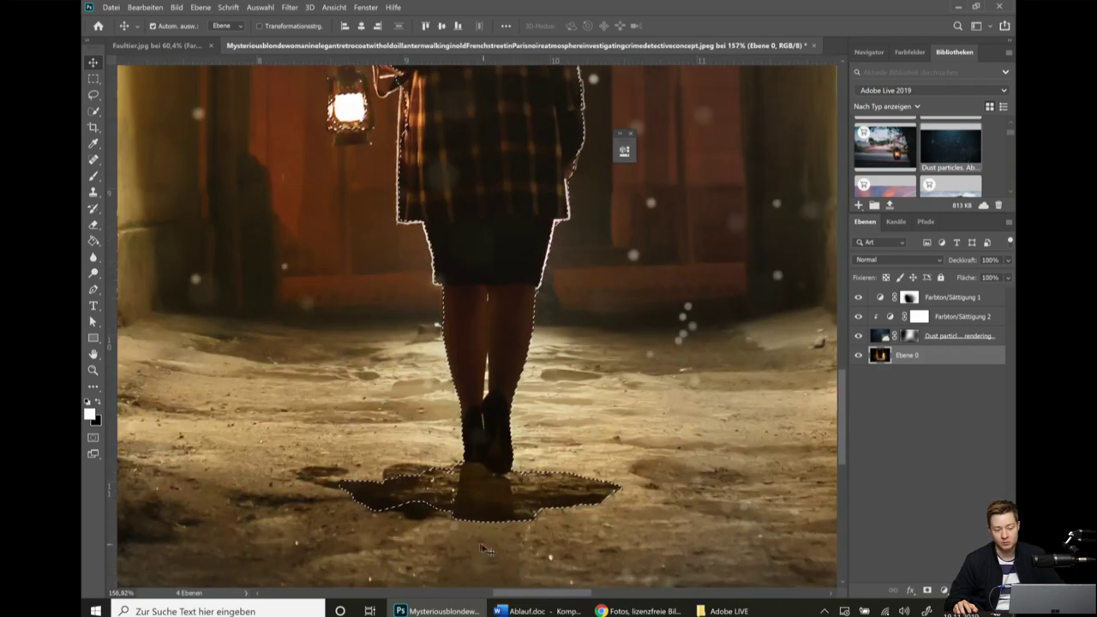
scroll(484, 562, "down", 5)
scroll(435, 515, "up", 1)
scroll(435, 512, "up", 1)
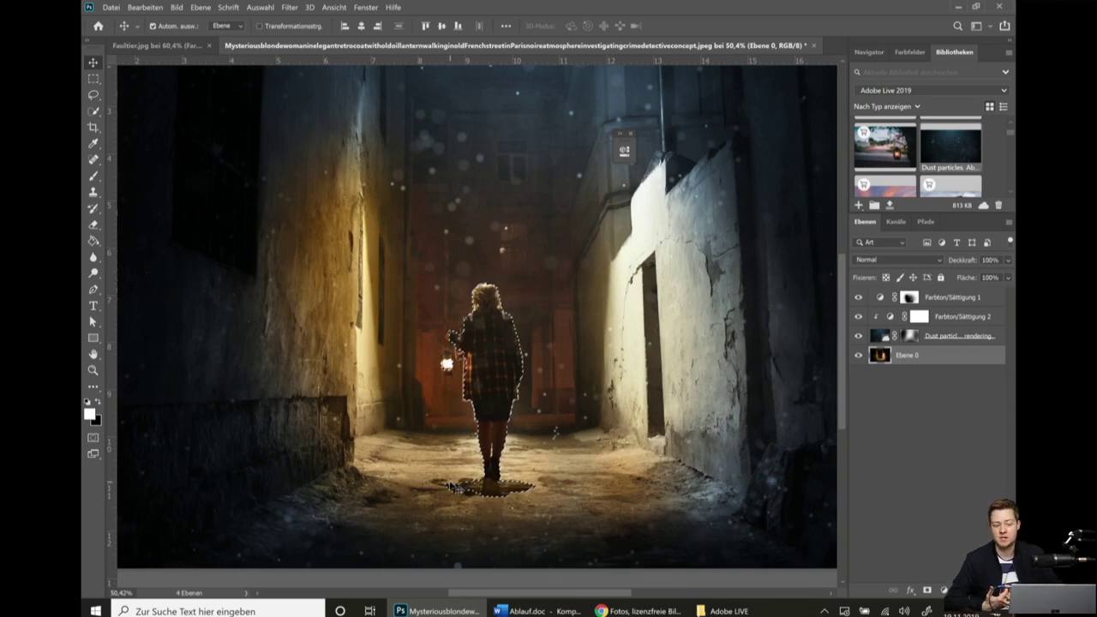
scroll(452, 487, "down", 1)
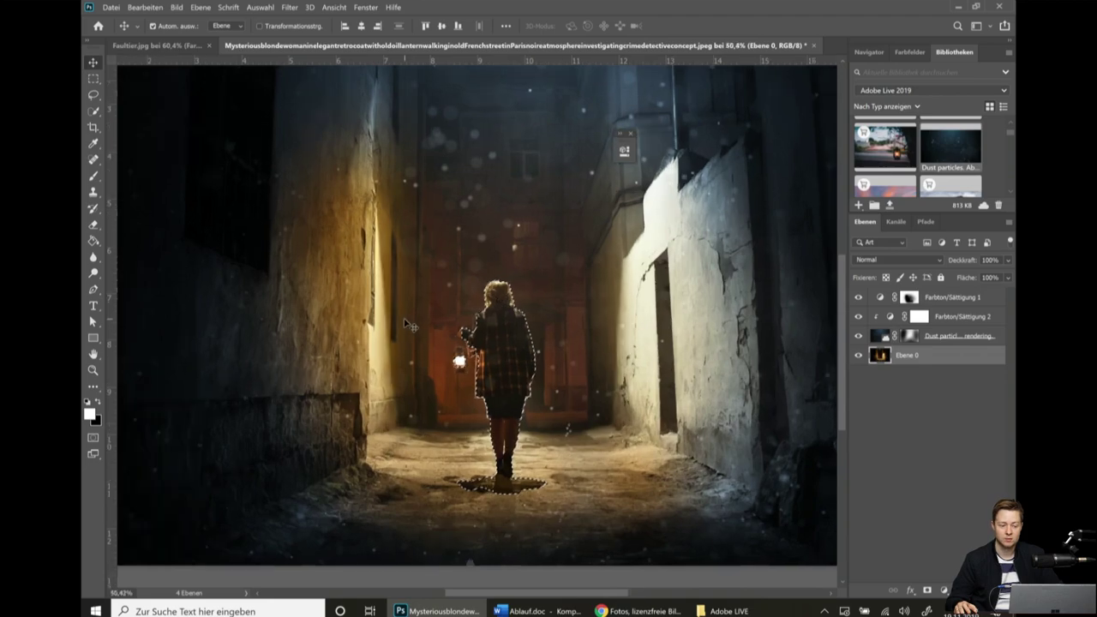
scroll(415, 323, "up", 1)
scroll(442, 385, "up", 6)
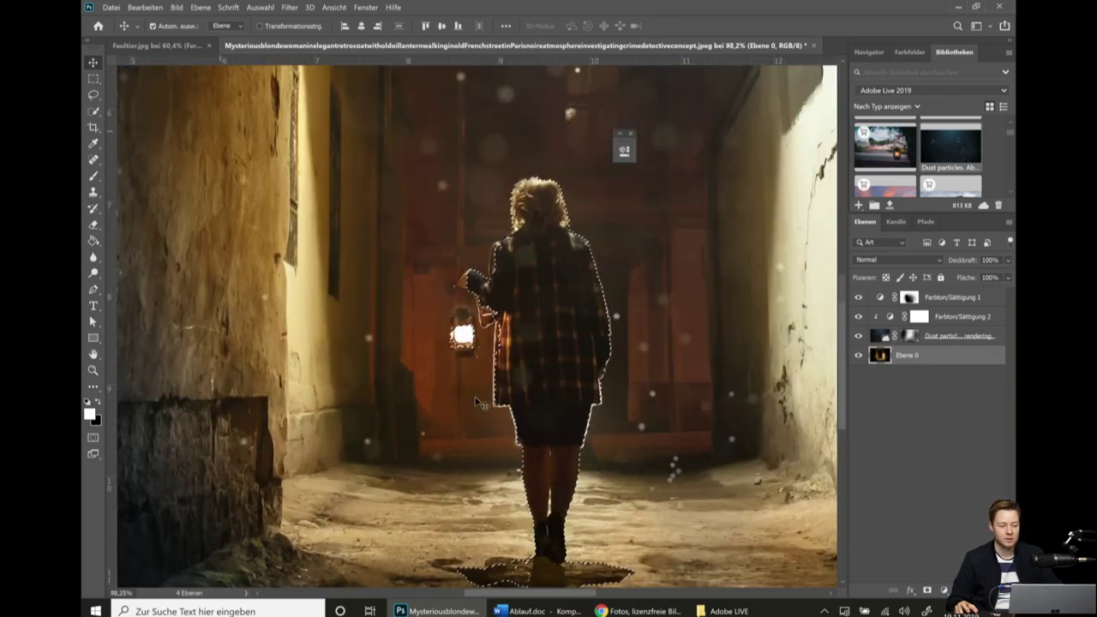
scroll(435, 364, "down", 5)
scroll(435, 364, "down", 2)
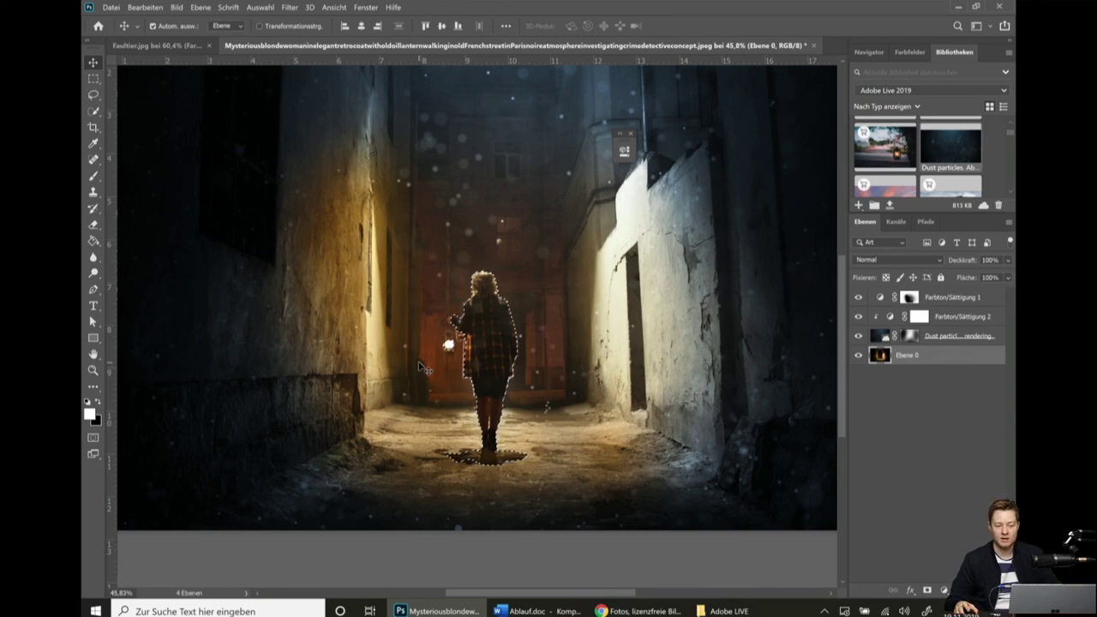
scroll(442, 326, "up", 2)
scroll(442, 326, "up", 4)
scroll(469, 352, "up", 1)
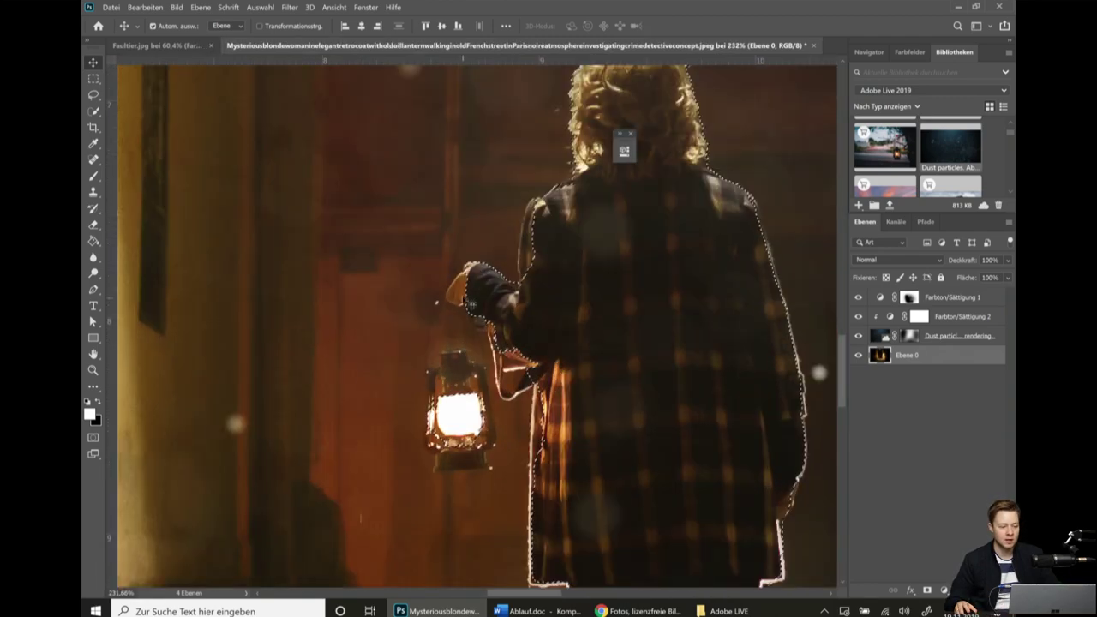
scroll(468, 301, "up", 1)
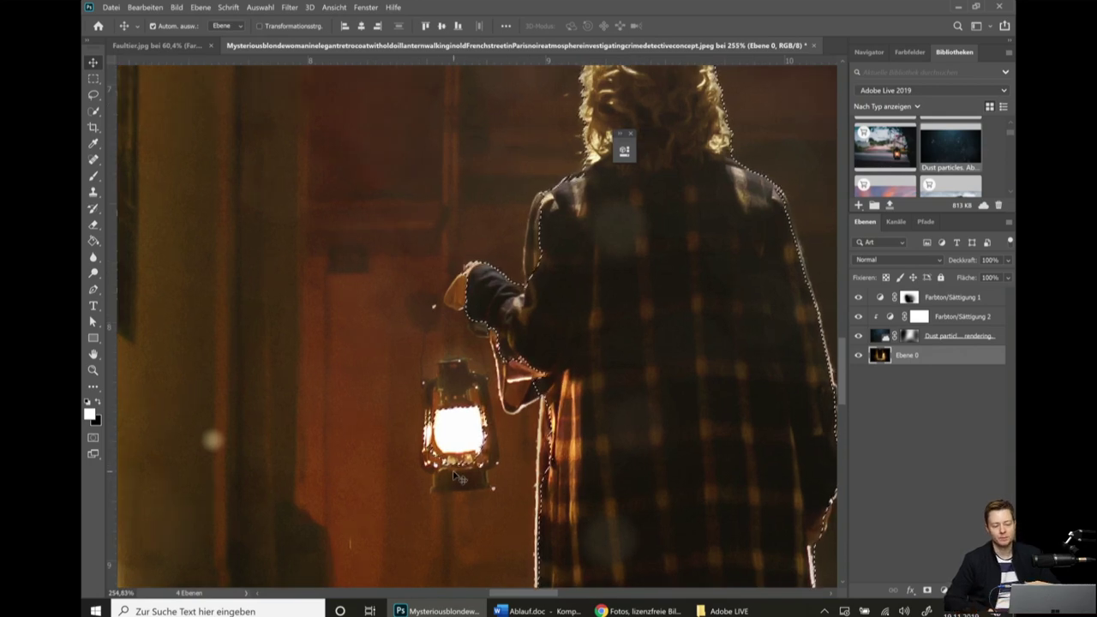
Mask Ebene 0 to the selected woman and hide the three layers above it.
left_click(925, 593)
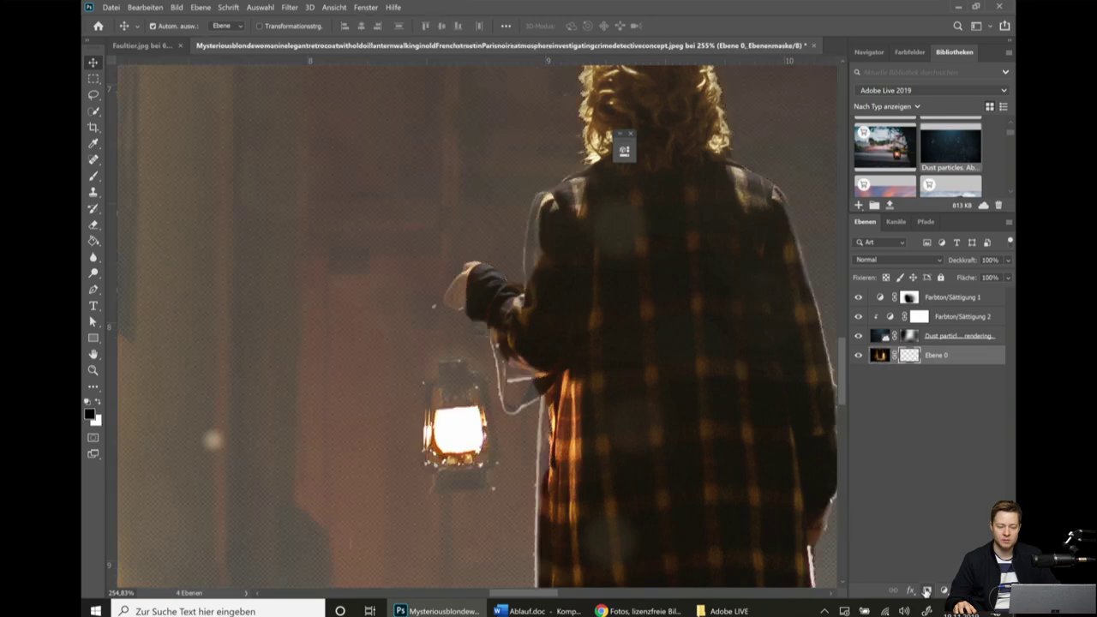
scroll(463, 332, "down", 2)
scroll(463, 332, "down", 2)
scroll(463, 333, "down", 1)
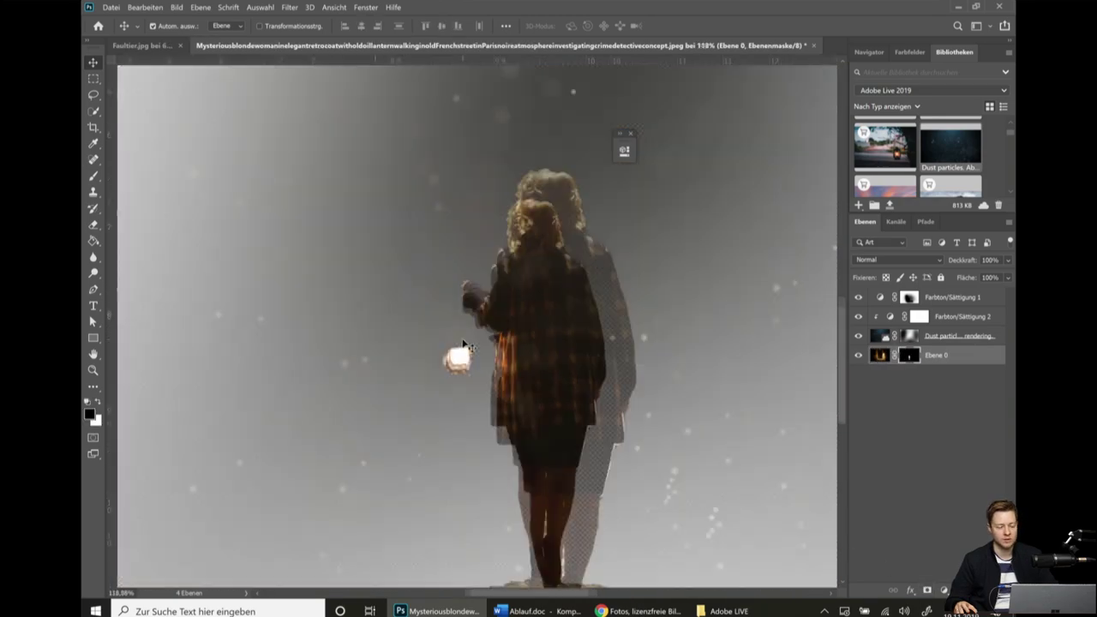
left_click_drag(858, 297, 858, 335)
left_click_drag(639, 362, 486, 125)
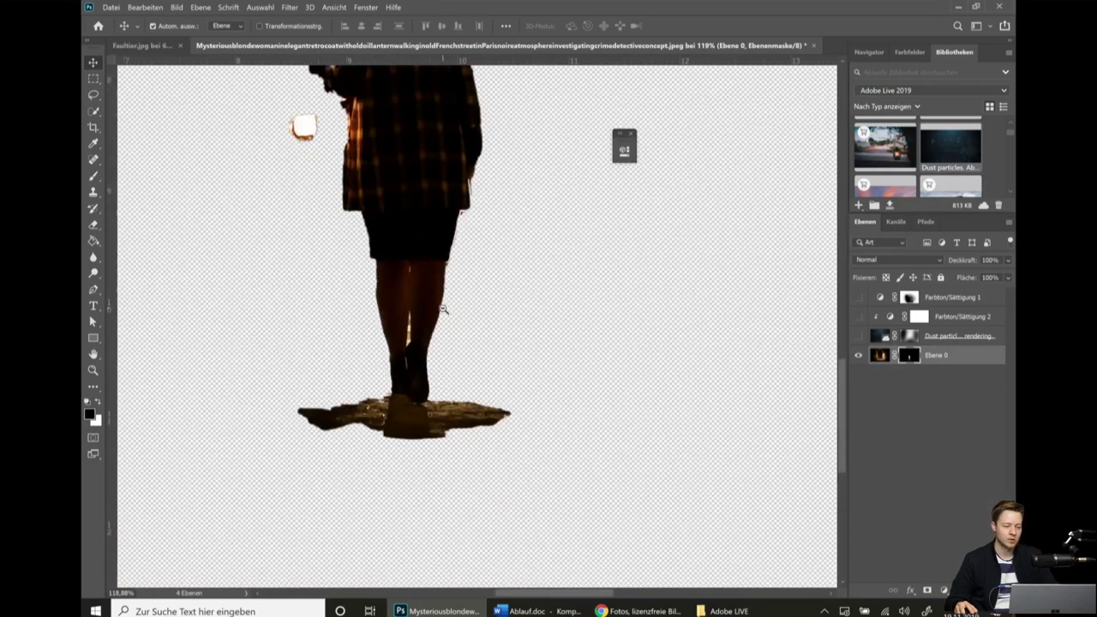
scroll(524, 366, "down", 1)
scroll(422, 306, "up", 4)
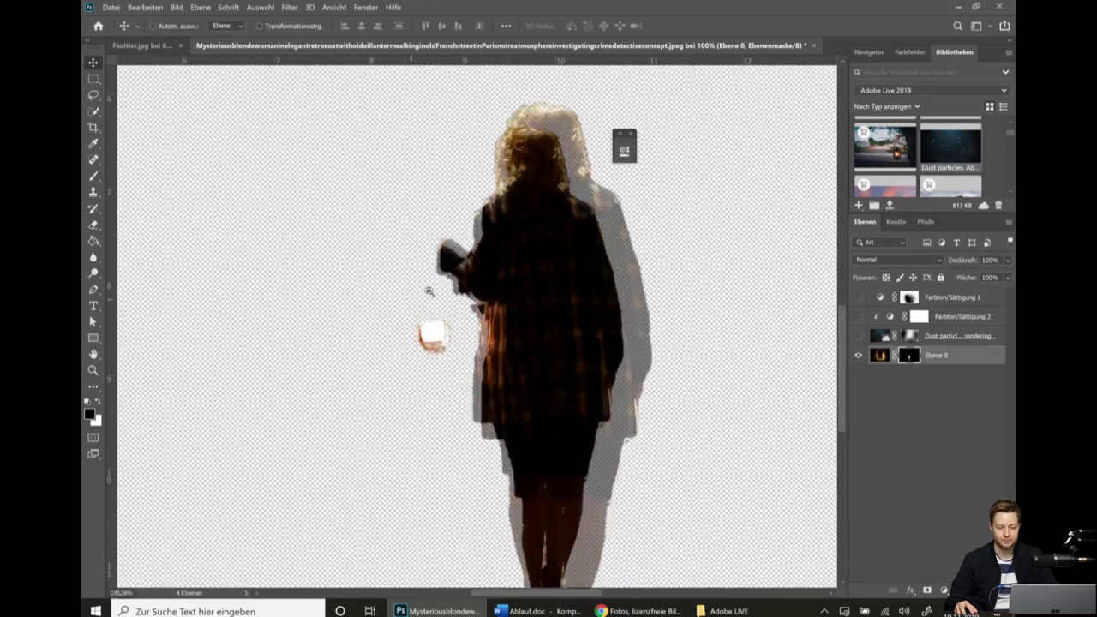
Paint the lantern edge on the mask with a tiny white brush at 100% flow, then undo it.
left_click(92, 177)
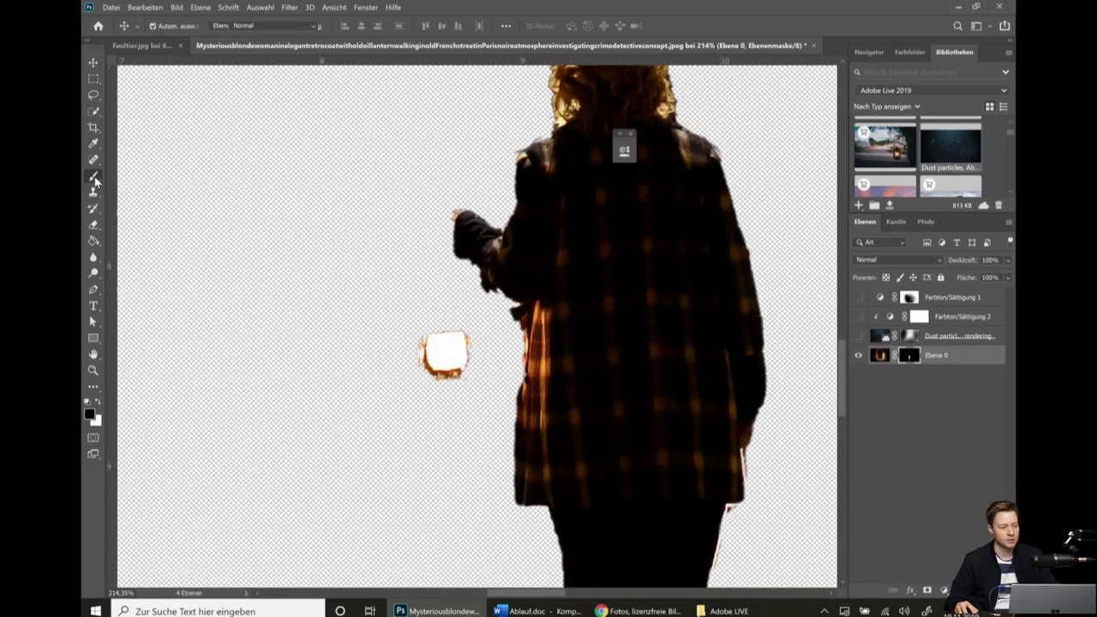
scroll(476, 387, "up", 5)
key("x")
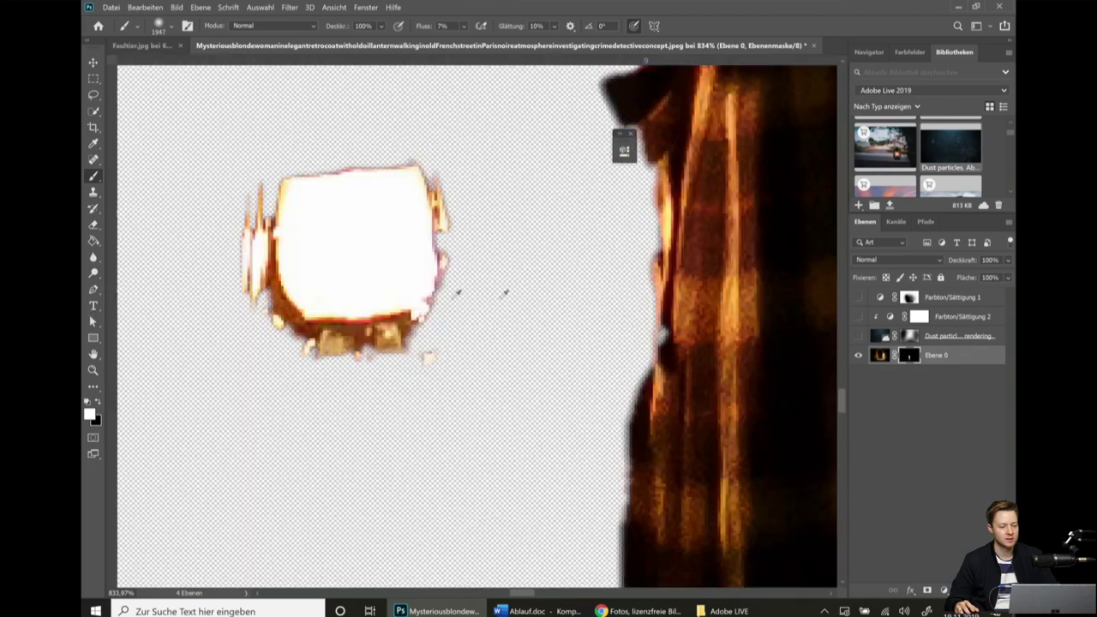
mouse_move(209, 326)
left_mouse_down()
mouse_move(112, 276)
mouse_move(81, 244)
left_mouse_up()
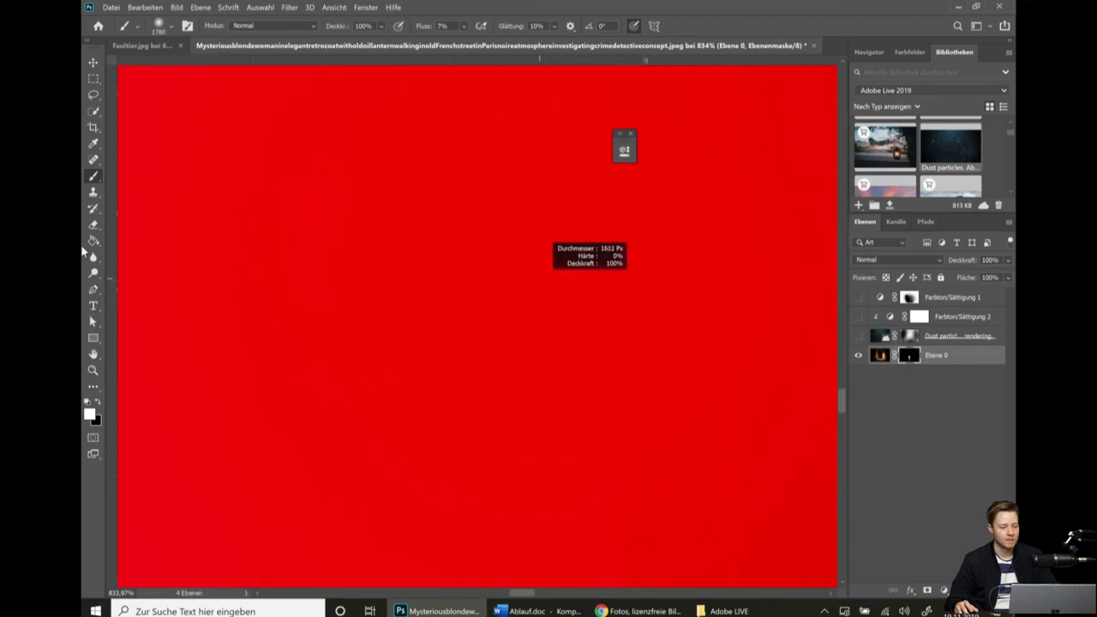
mouse_move(686, 249)
left_mouse_down()
mouse_move(562, 217)
mouse_move(704, 287)
mouse_move(571, 294)
left_mouse_up()
scroll(562, 217, "down", 3)
scroll(562, 217, "down", 2)
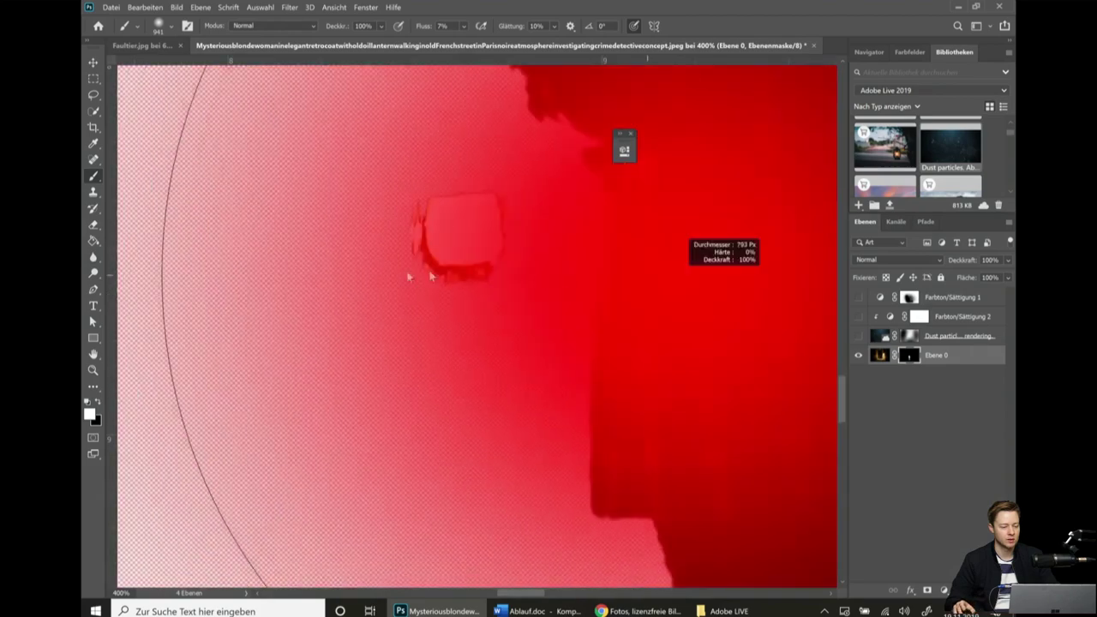
mouse_move(685, 249)
left_mouse_down()
mouse_move(338, 267)
mouse_move(446, 258)
left_mouse_up()
scroll(447, 257, "up", 2)
scroll(466, 268, "up", 1)
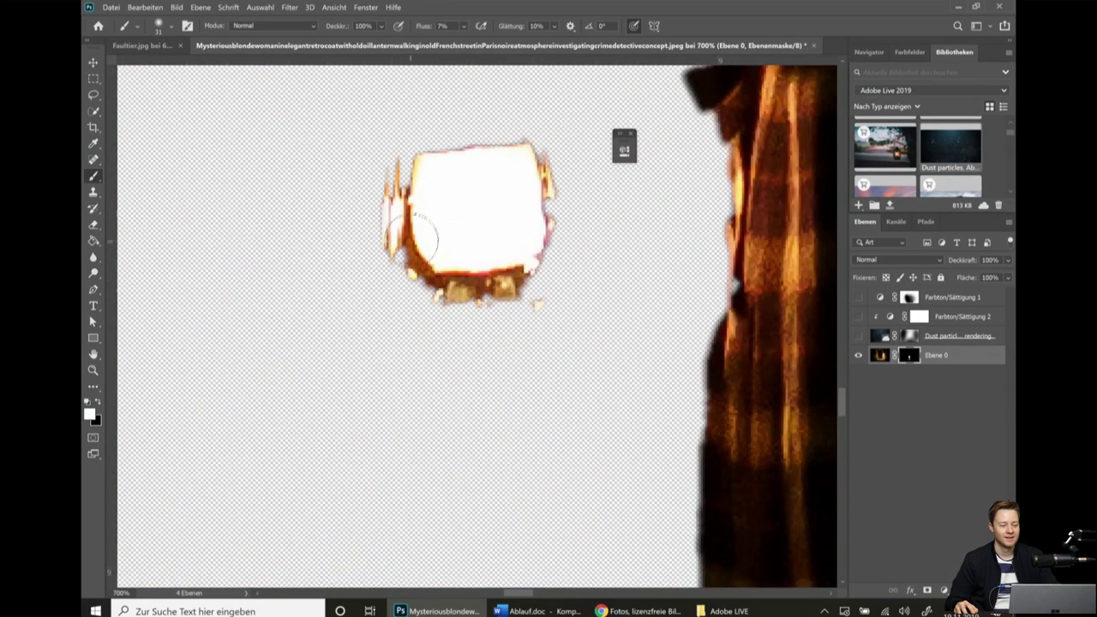
key("shift+0")
mouse_move(428, 163)
left_mouse_down()
mouse_move(416, 183)
mouse_move(480, 120)
mouse_move(519, 177)
mouse_move(506, 95)
mouse_move(502, 261)
mouse_move(403, 291)
mouse_move(521, 215)
left_mouse_up()
key("ctrl+z")
Delete the layer mask from Ebene 0.
scroll(519, 240, "down", 1)
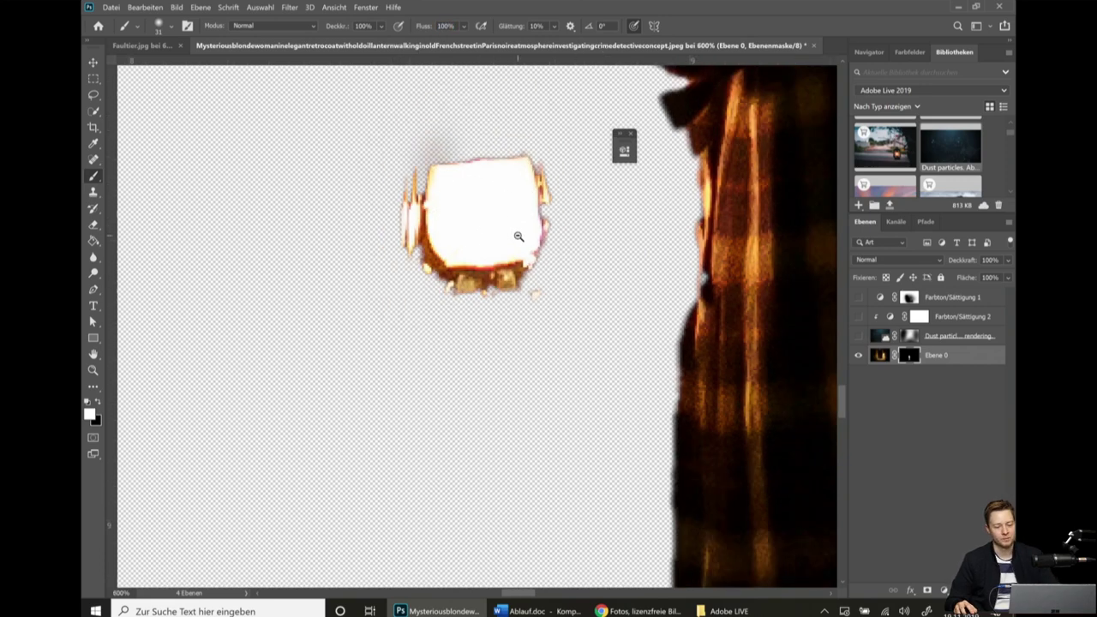
scroll(519, 237, "down", 1)
scroll(508, 252, "down", 1)
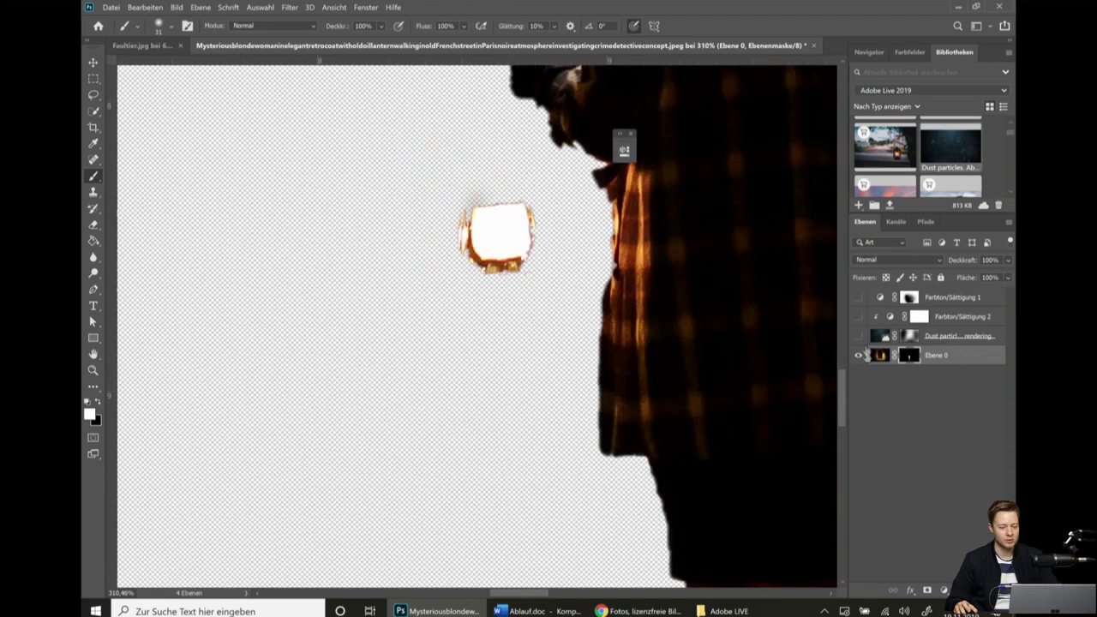
right_click(909, 361)
key("Escape")
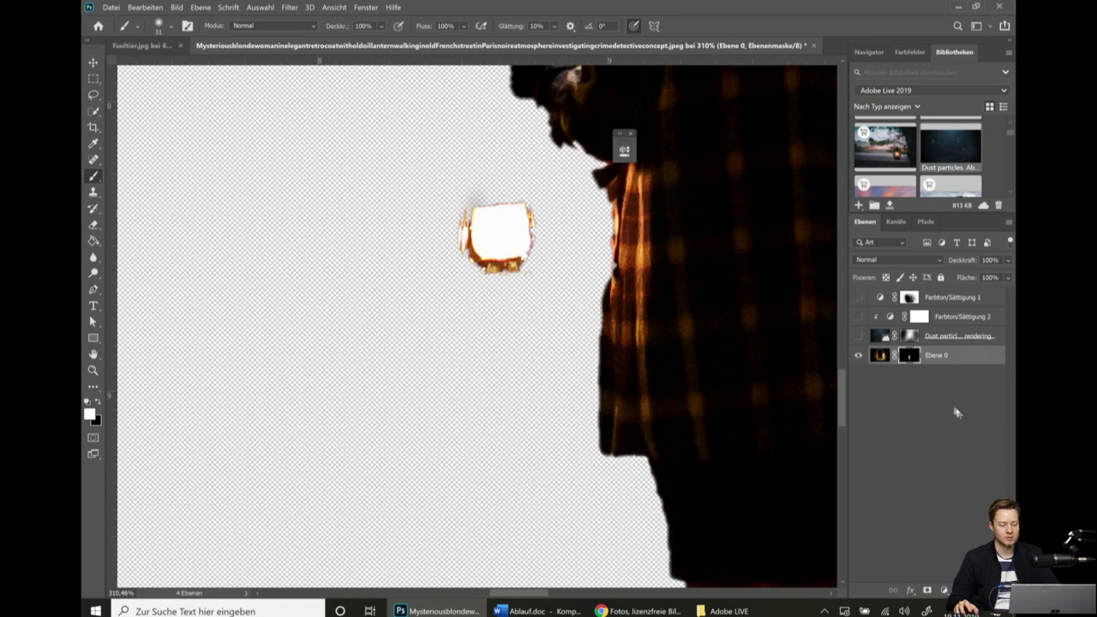
key("Delete")
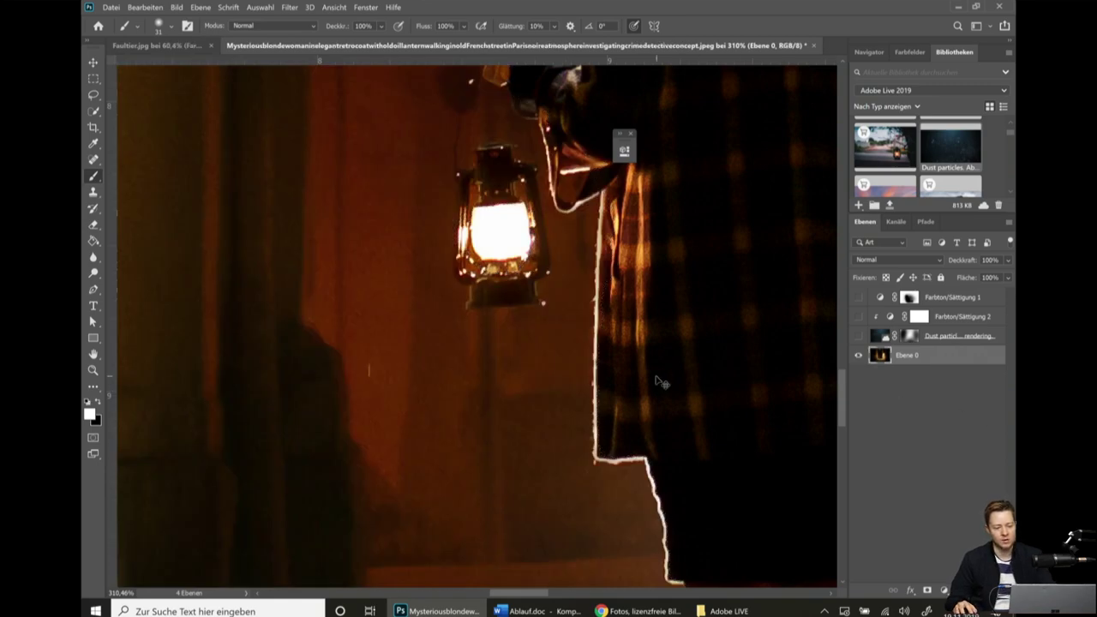
Fit the alley image on screen and open Auswahl > Fokusbereich, moving its dialog aside.
key("ctrl+0")
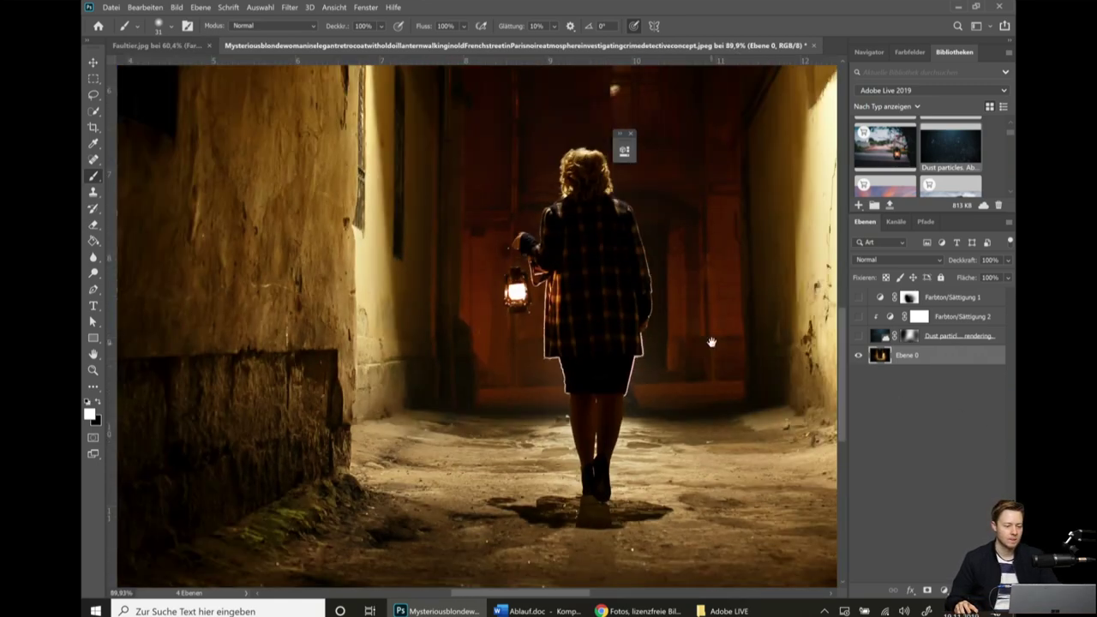
scroll(712, 343, "down", 1)
scroll(712, 343, "down", 1)
scroll(711, 343, "down", 1)
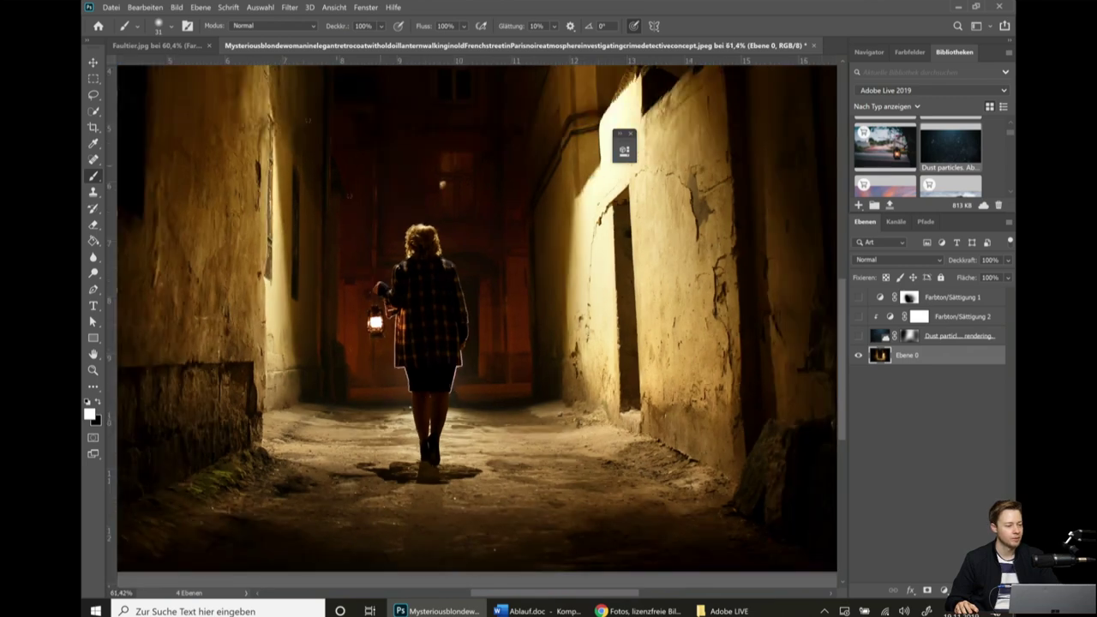
left_click(260, 7)
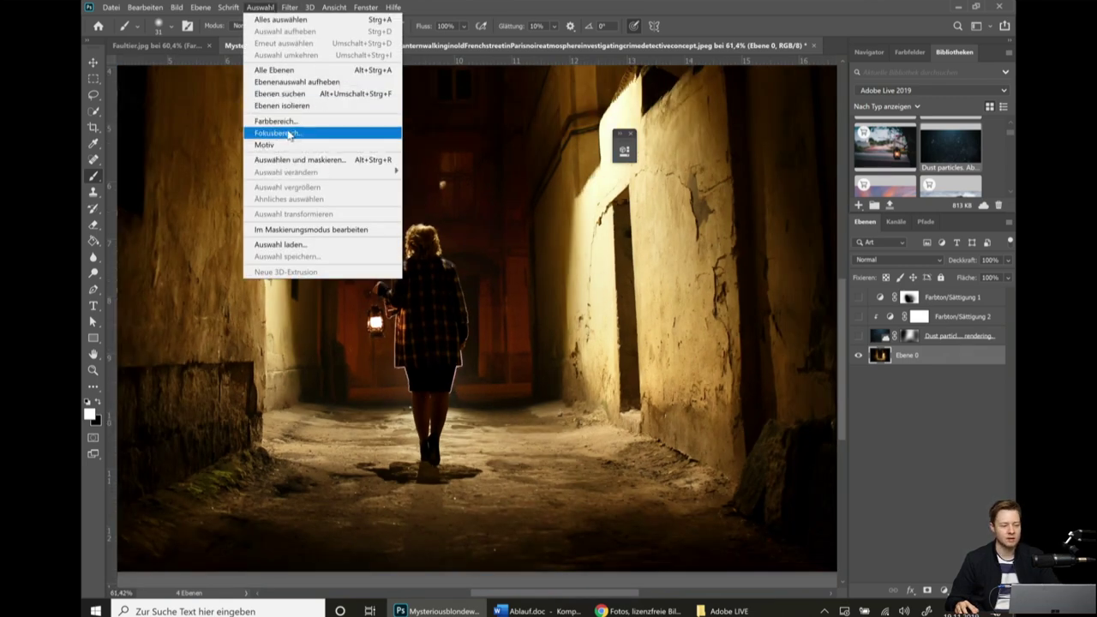
left_click(290, 135)
left_click_drag(471, 121, 639, 102)
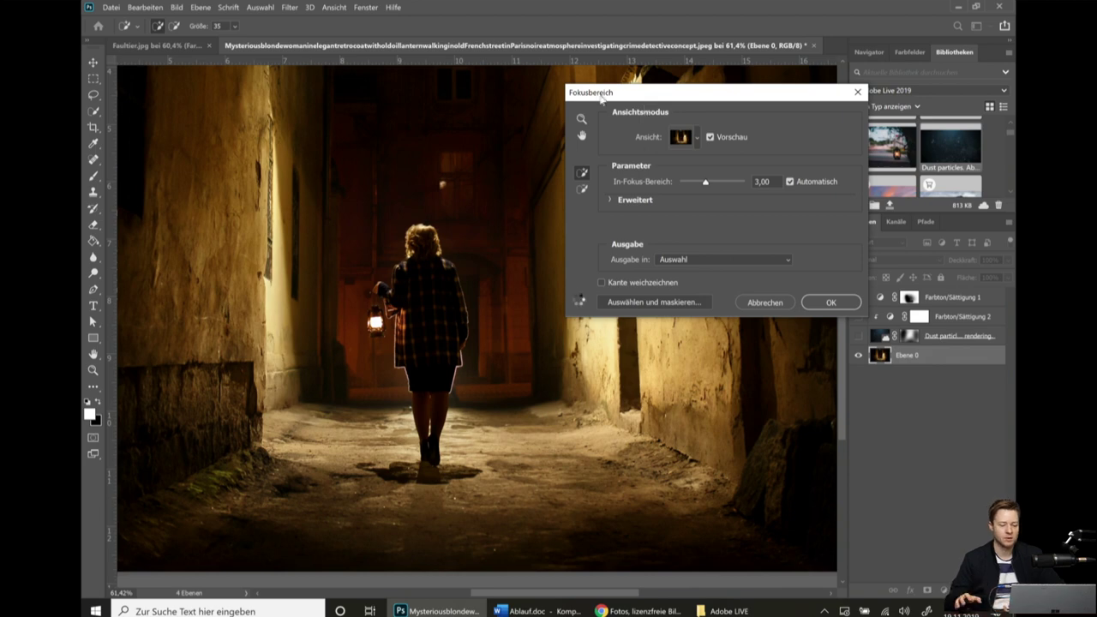
Set the Windows power mode to Beste Leistung, then reposition the Fokusbereich dialog.
left_click(864, 611)
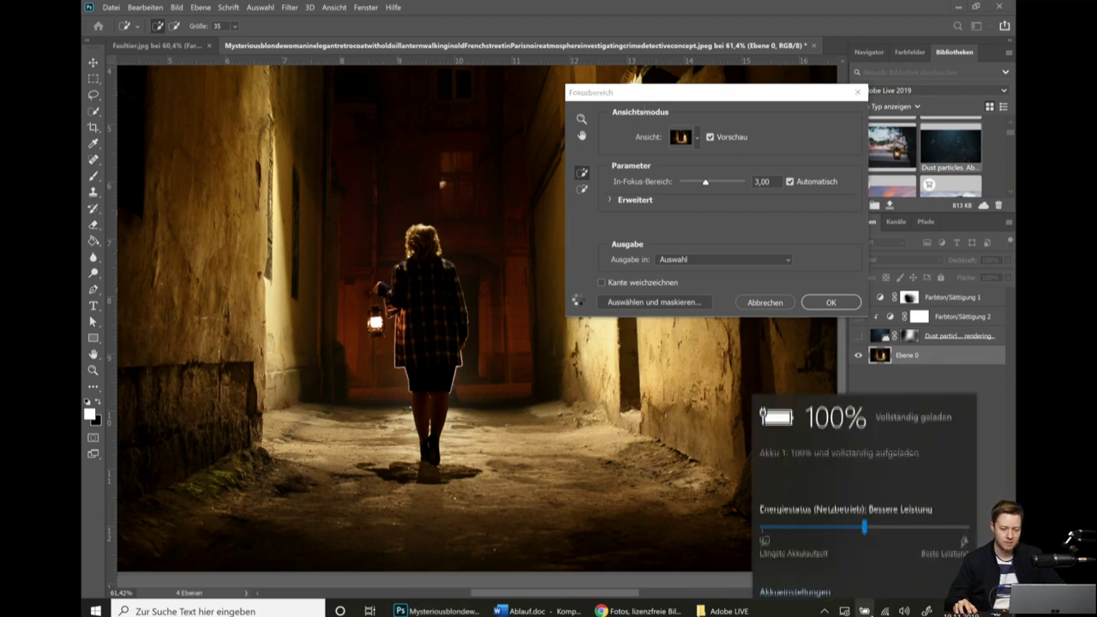
left_click_drag(864, 518, 969, 517)
left_click(1006, 445)
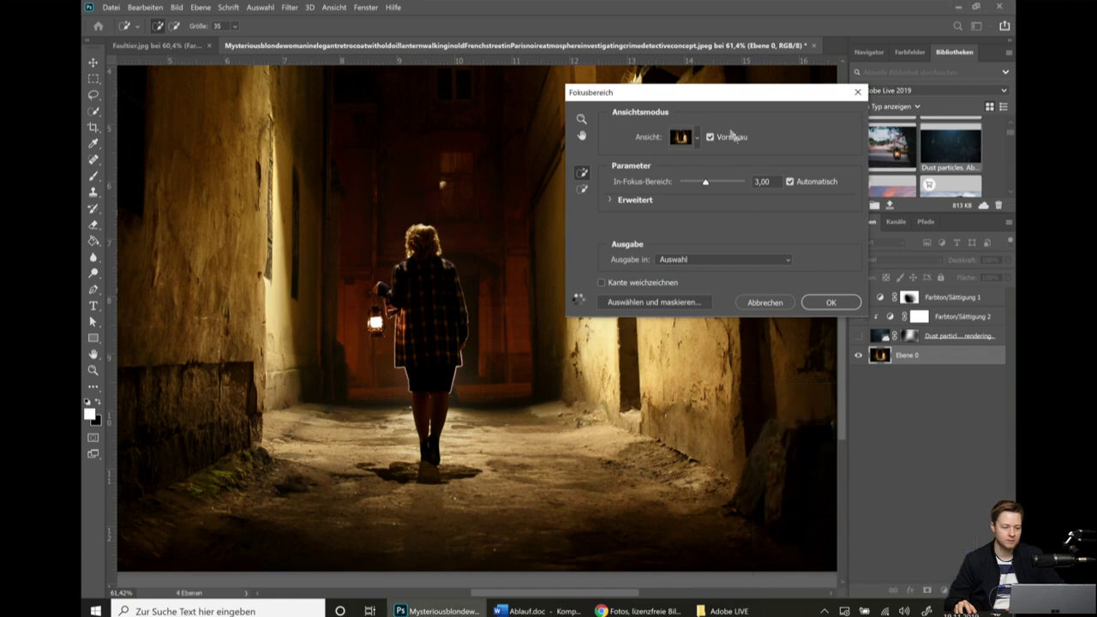
left_click_drag(715, 93, 757, 204)
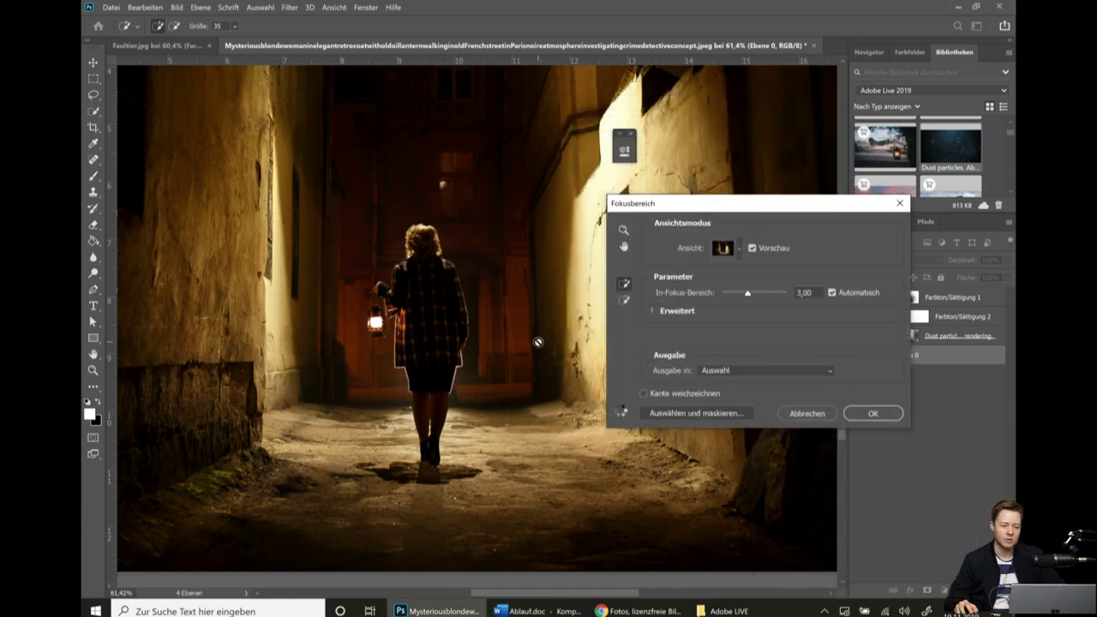
left_click_drag(754, 205, 683, 166)
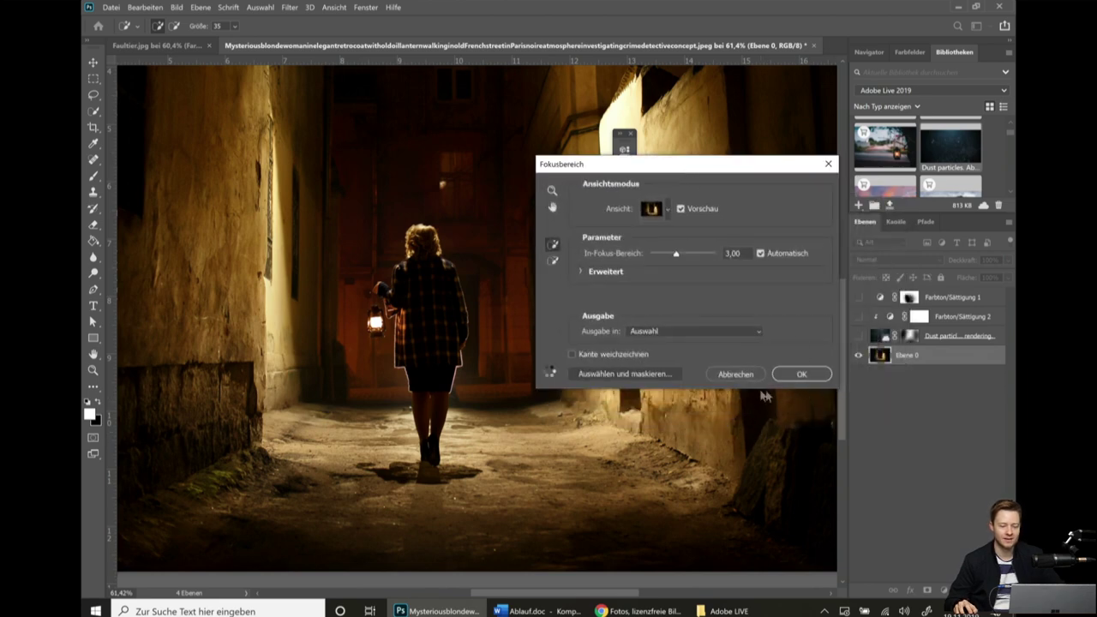
left_click(733, 375)
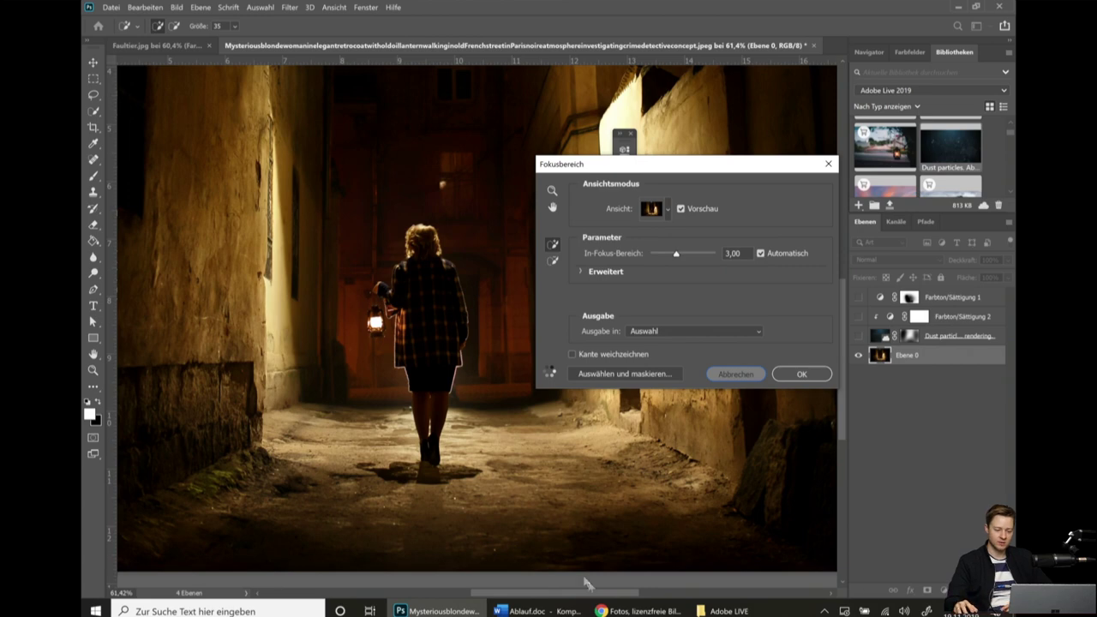
End the Adobe Photoshop 2020 process from Task Manager's detailed view.
right_click(811, 611)
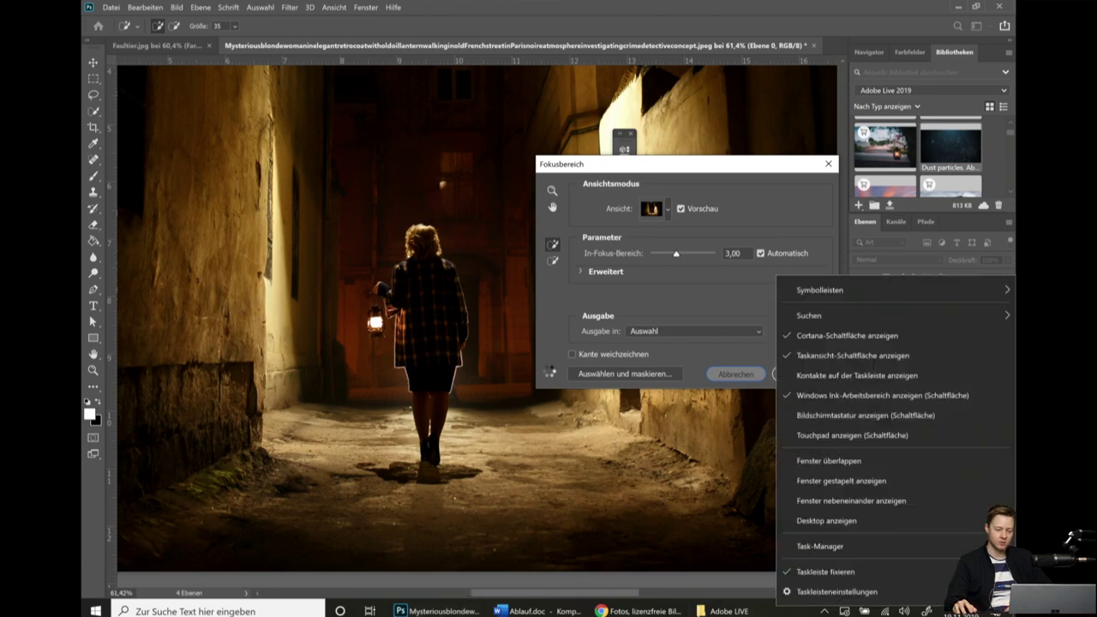
left_click(812, 547)
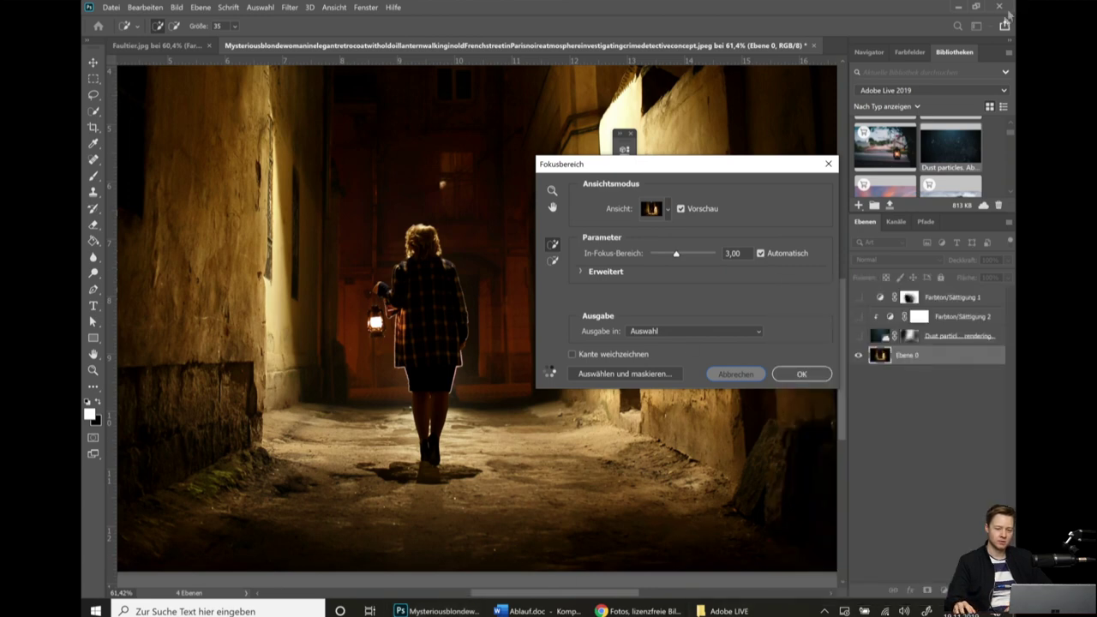
right_click(818, 607)
left_click(800, 561)
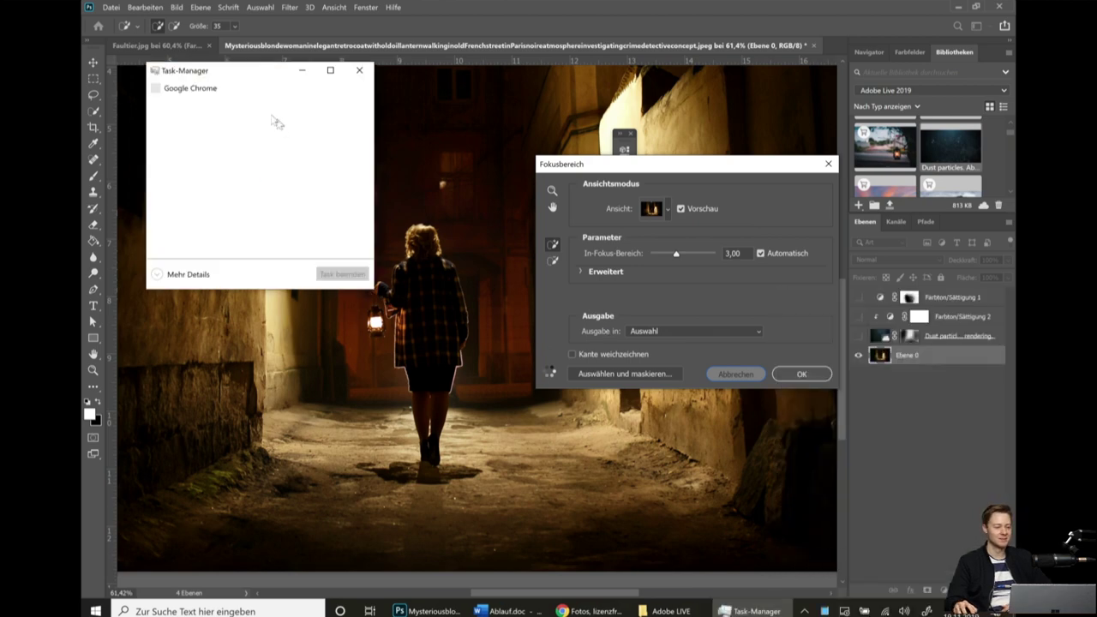
left_click(216, 319)
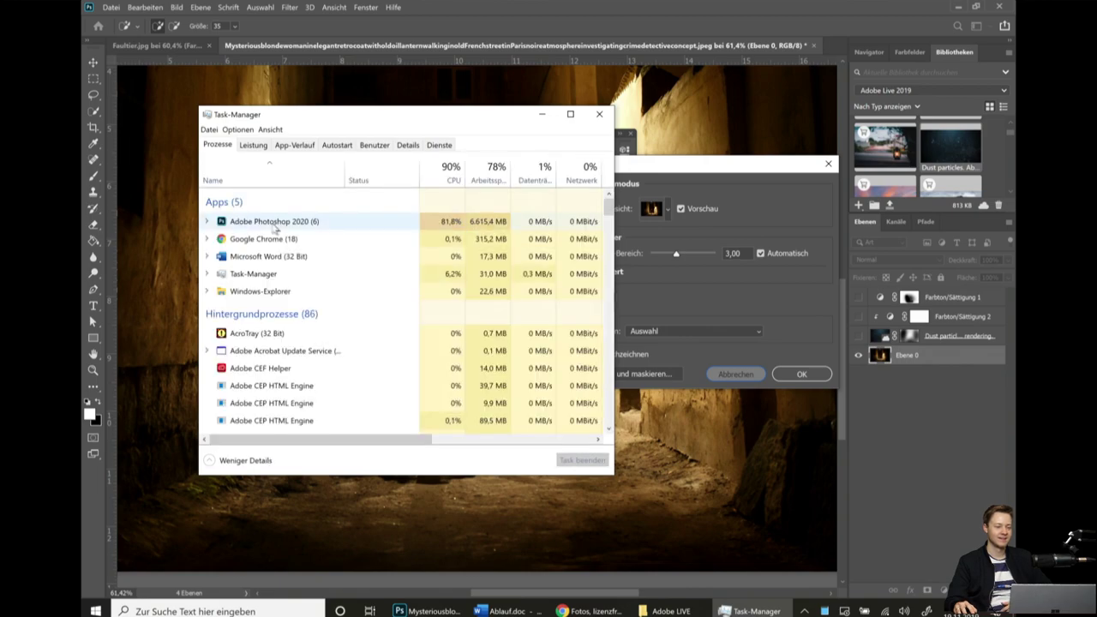
left_click(275, 224)
left_click(576, 463)
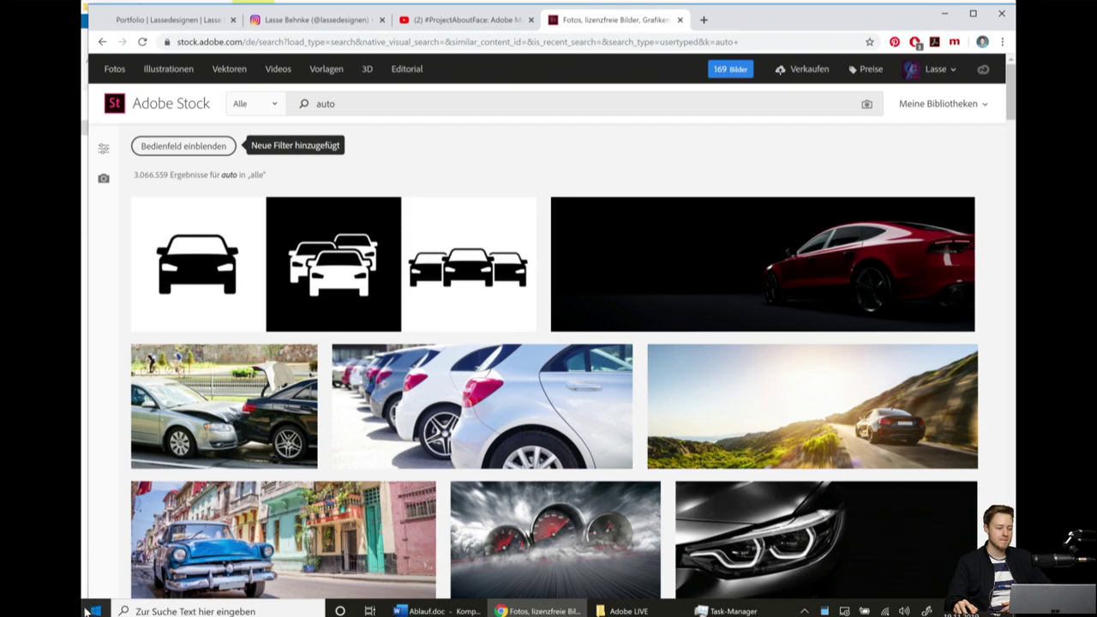
Relaunch Adobe Photoshop 2020 from the Start menu's Zuletzt hinzugefügt list.
left_click(95, 611)
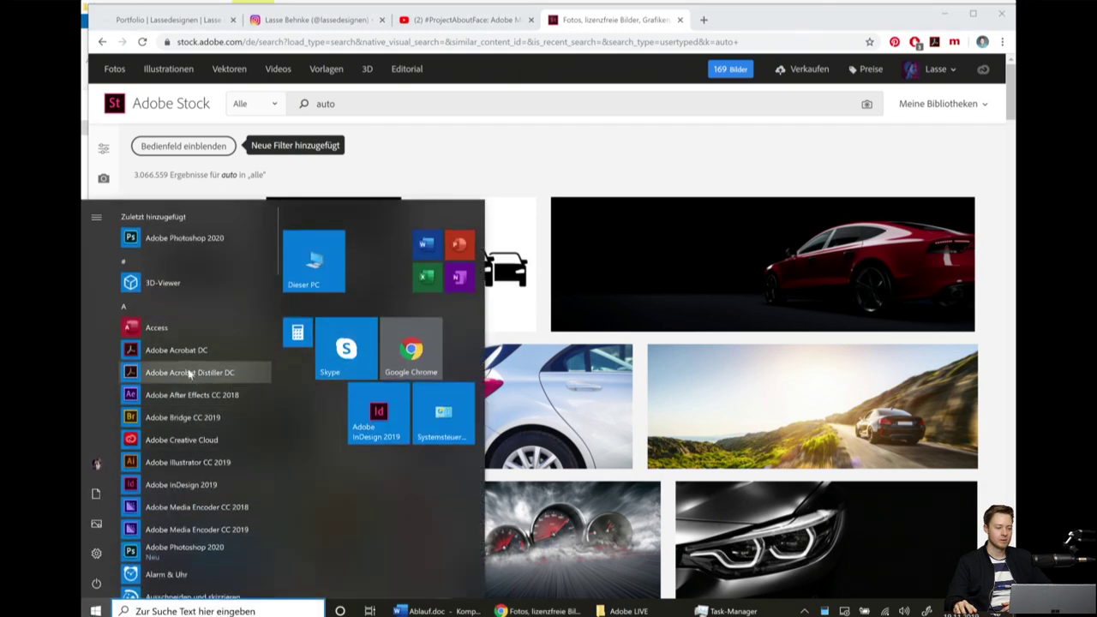
left_click(170, 557)
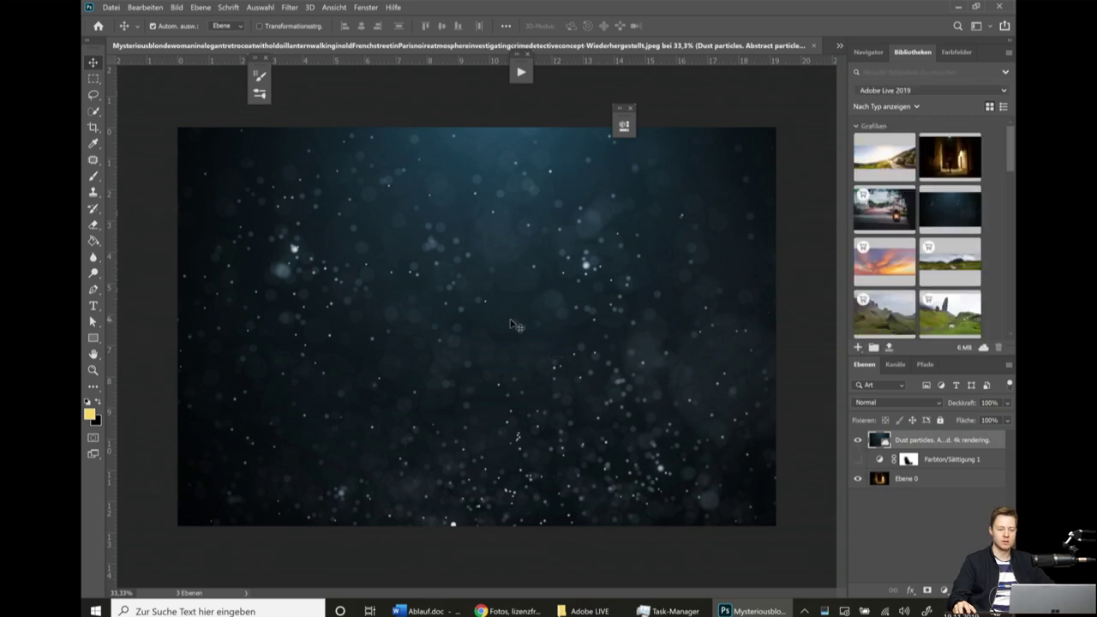
Set the dust particles layer to Negativ multiplizieren and give it a layer mask.
scroll(506, 326, "down", 2)
scroll(480, 335, "up", 2)
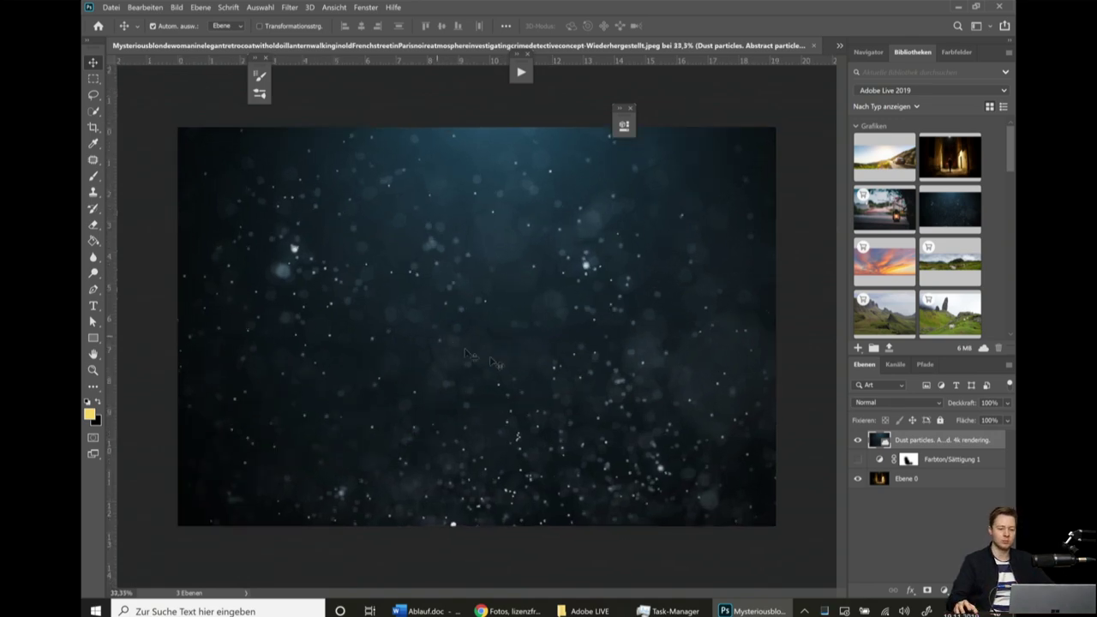
left_click(898, 403)
left_click(889, 350)
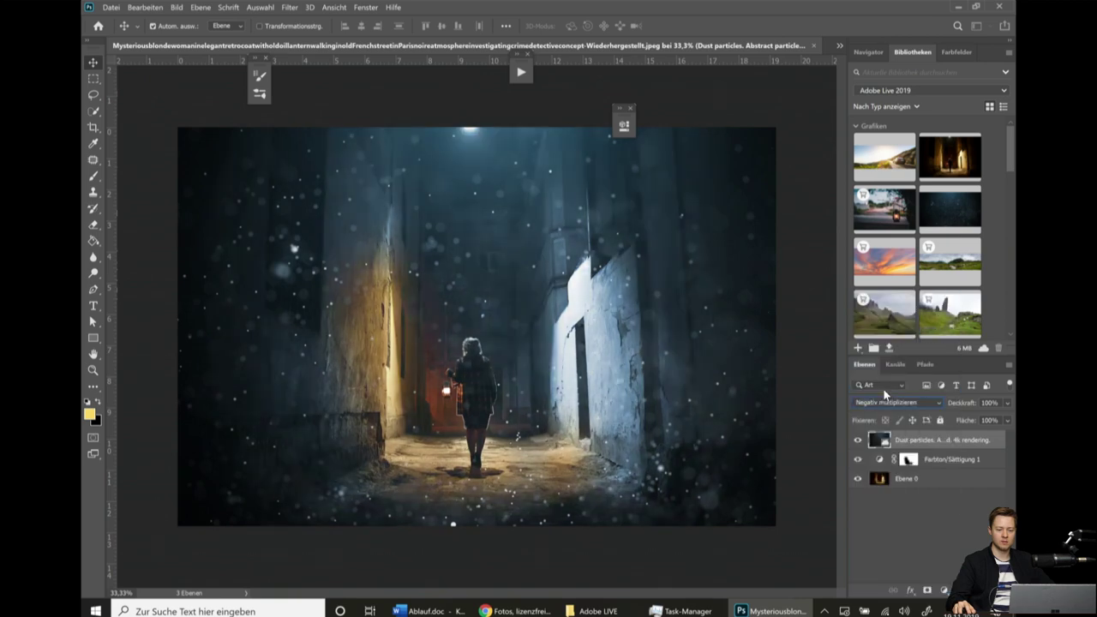
left_click(926, 590)
Paint black on the mask with a ~1123 px soft brush over the upper and right areas, then shrink it to about 500 px.
left_click(93, 175)
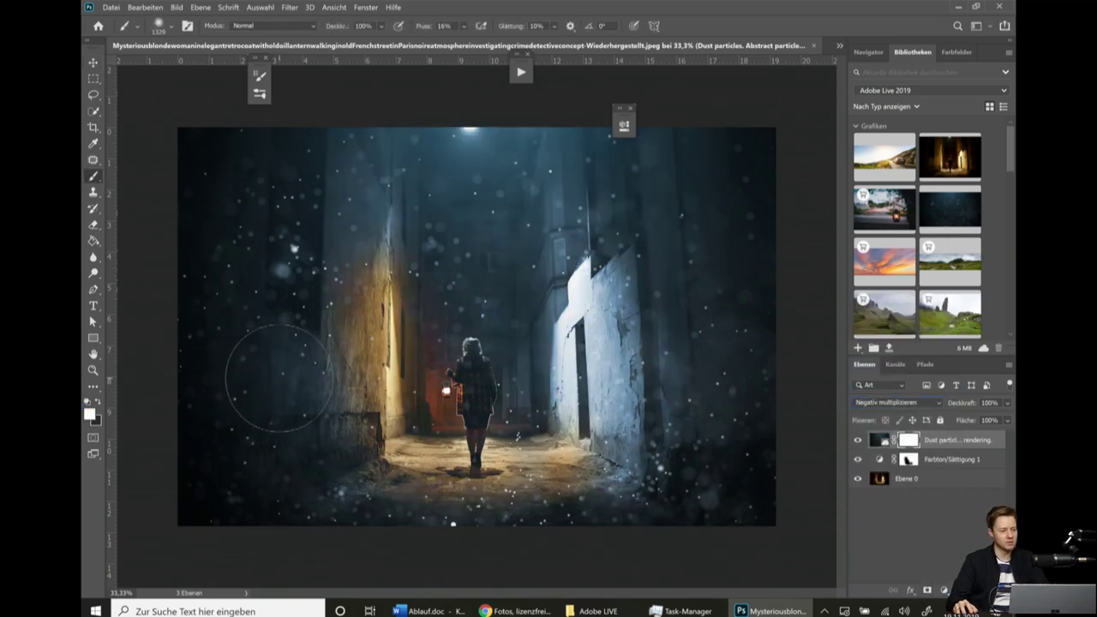
left_click_drag(278, 378, 266, 356)
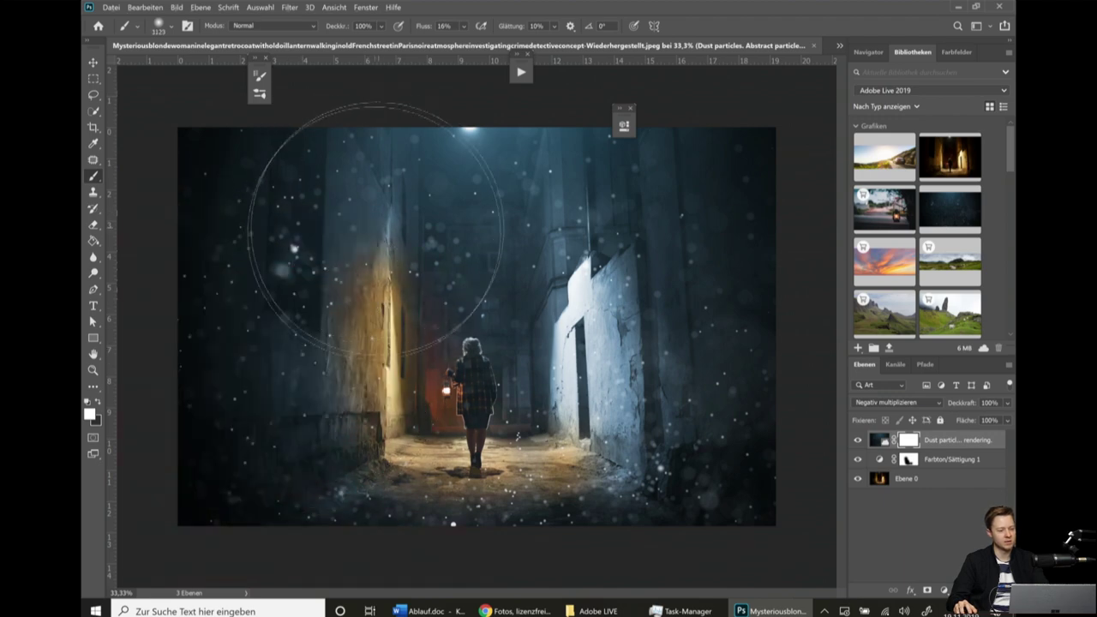
key("x")
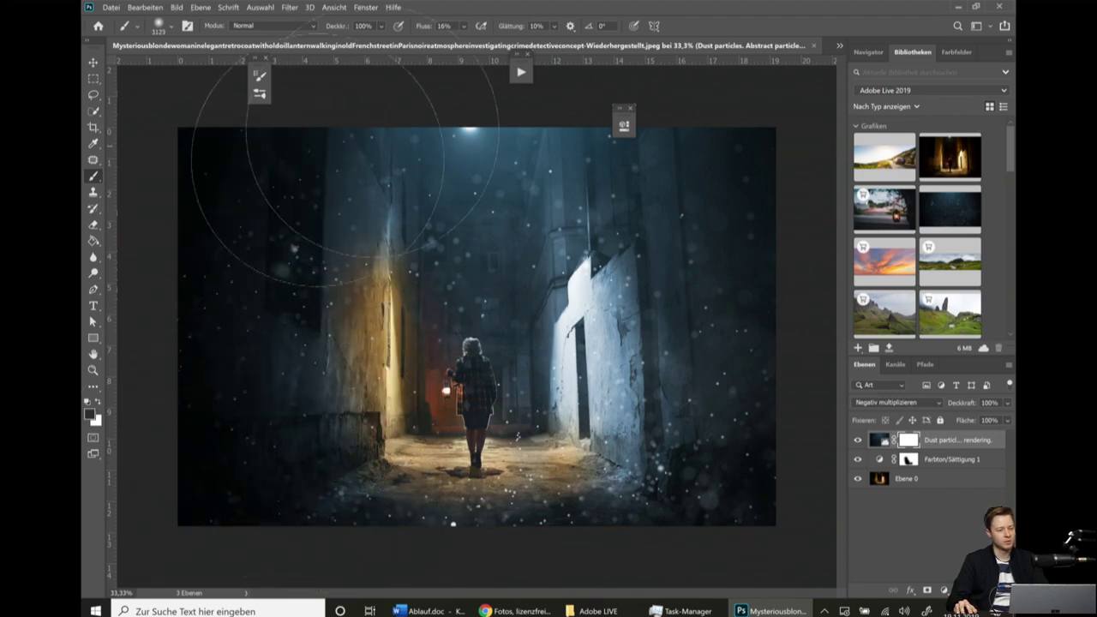
mouse_move(343, 168)
left_mouse_down()
mouse_move(452, 548)
mouse_move(387, 510)
left_mouse_up()
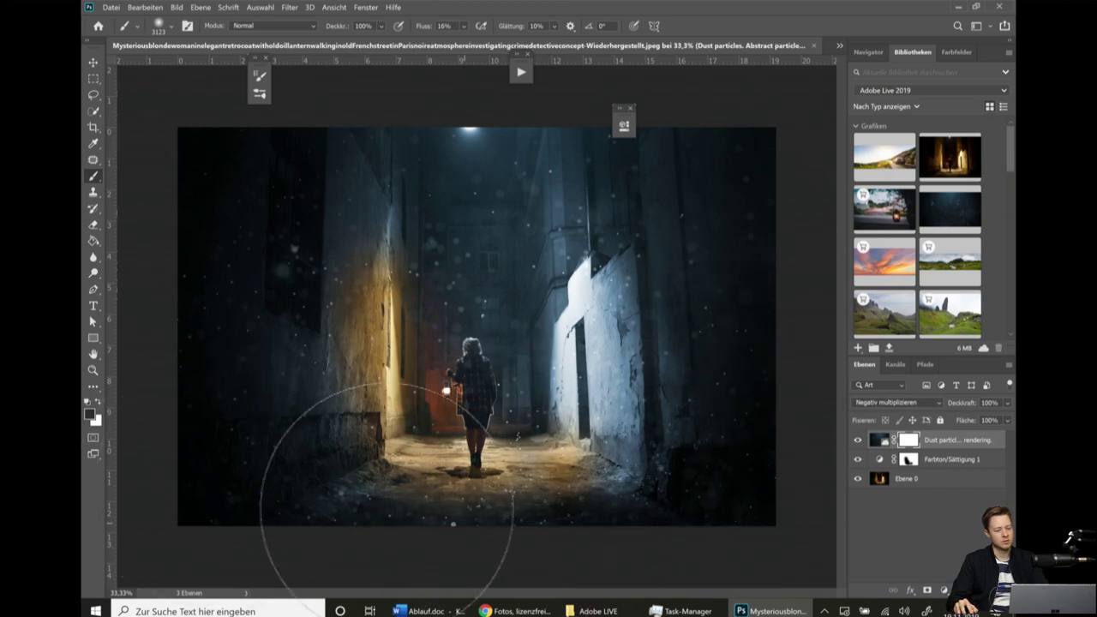
key("ctrl+minus")
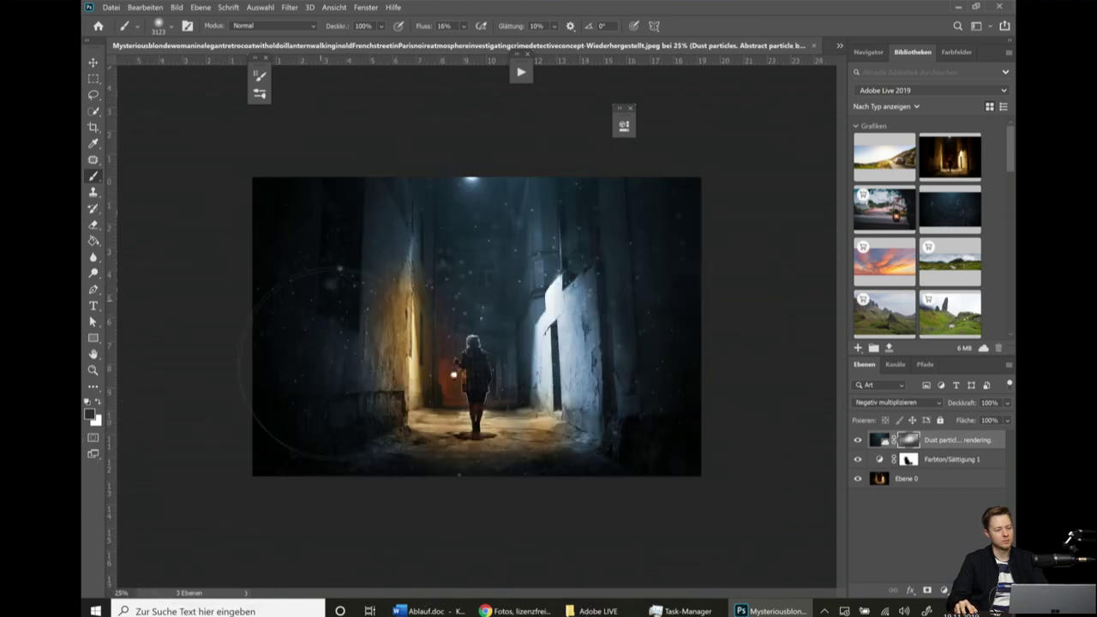
key("ctrl+plus")
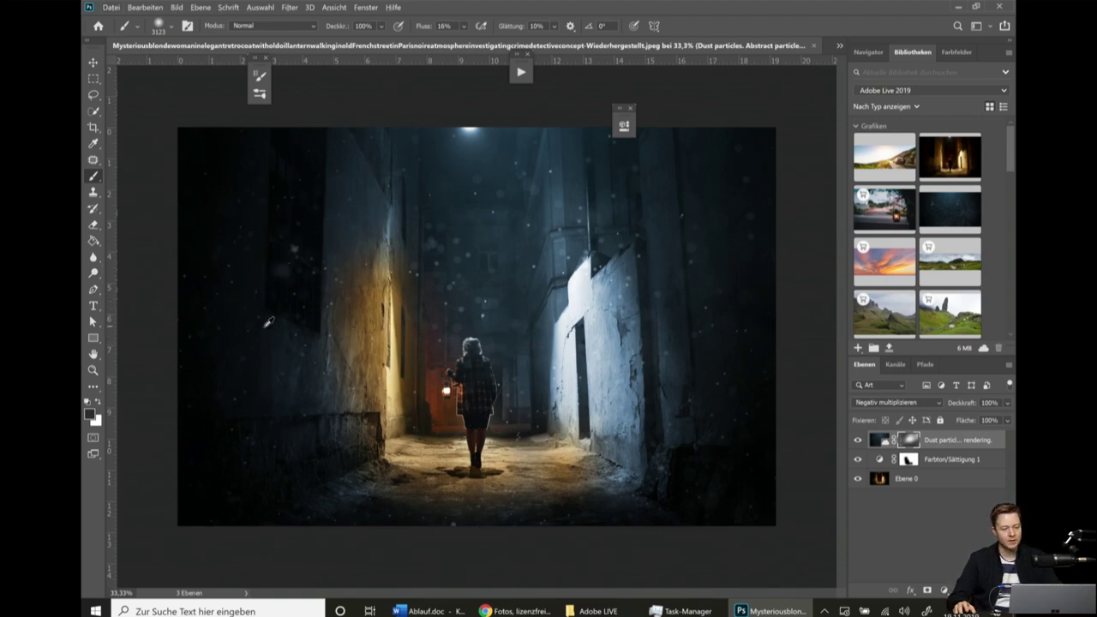
mouse_move(379, 304)
left_mouse_down()
mouse_move(391, 317)
mouse_move(416, 308)
mouse_move(269, 303)
mouse_move(350, 298)
left_mouse_up()
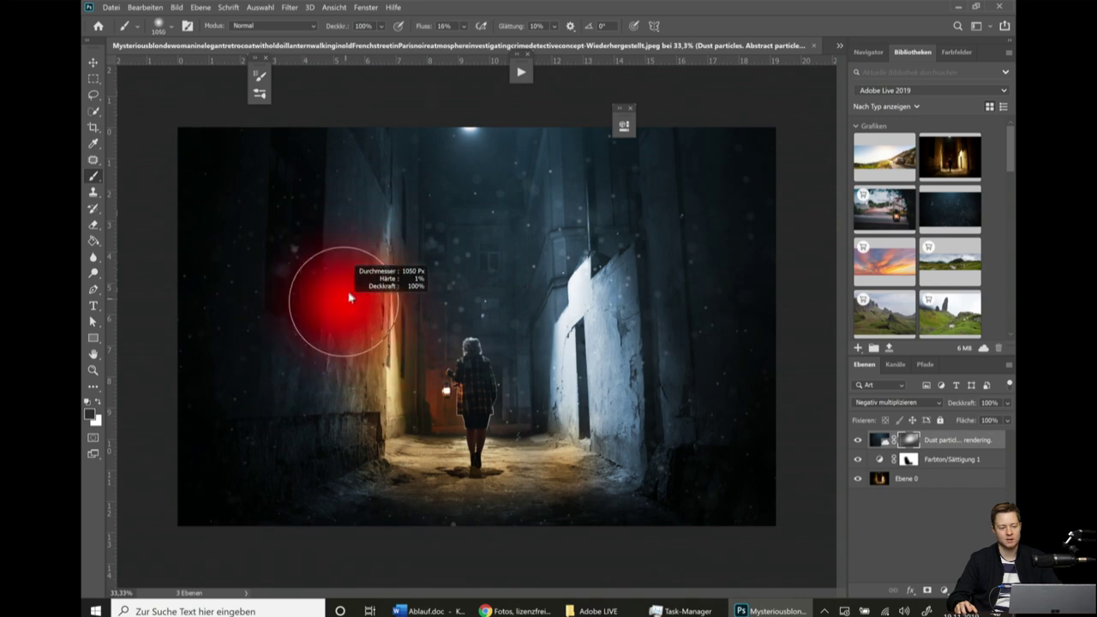
left_click_drag(366, 163, 357, 281)
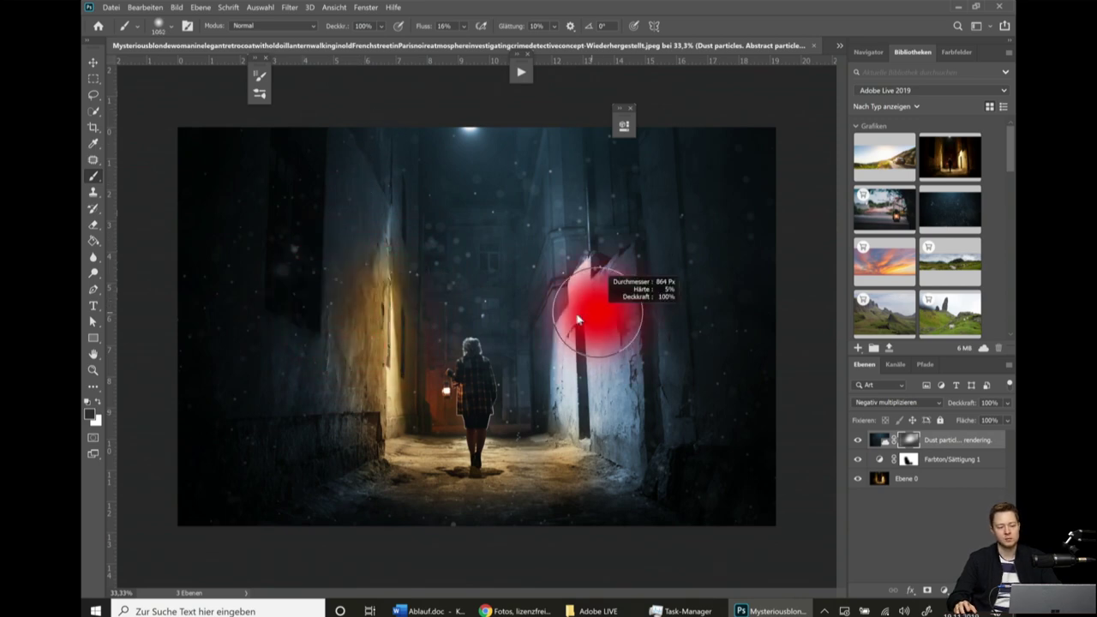
left_click_drag(570, 266, 552, 310)
left_click_drag(467, 283, 478, 289)
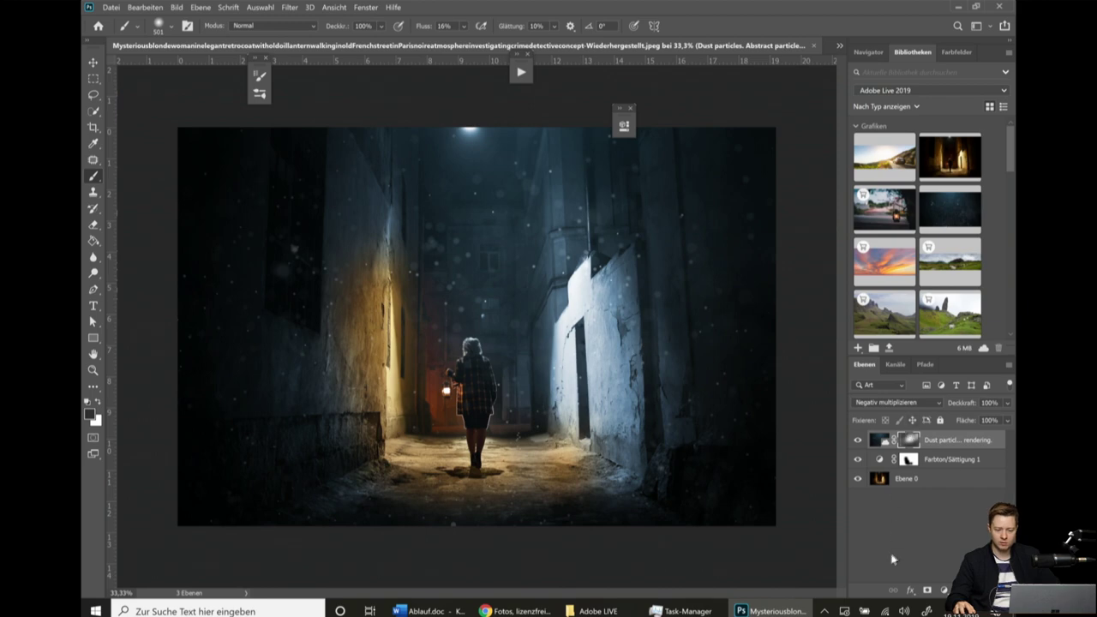
Add a Hue/Saturation adjustment clipped to the dust particles and colorize them.
left_click(942, 591)
left_click(935, 472)
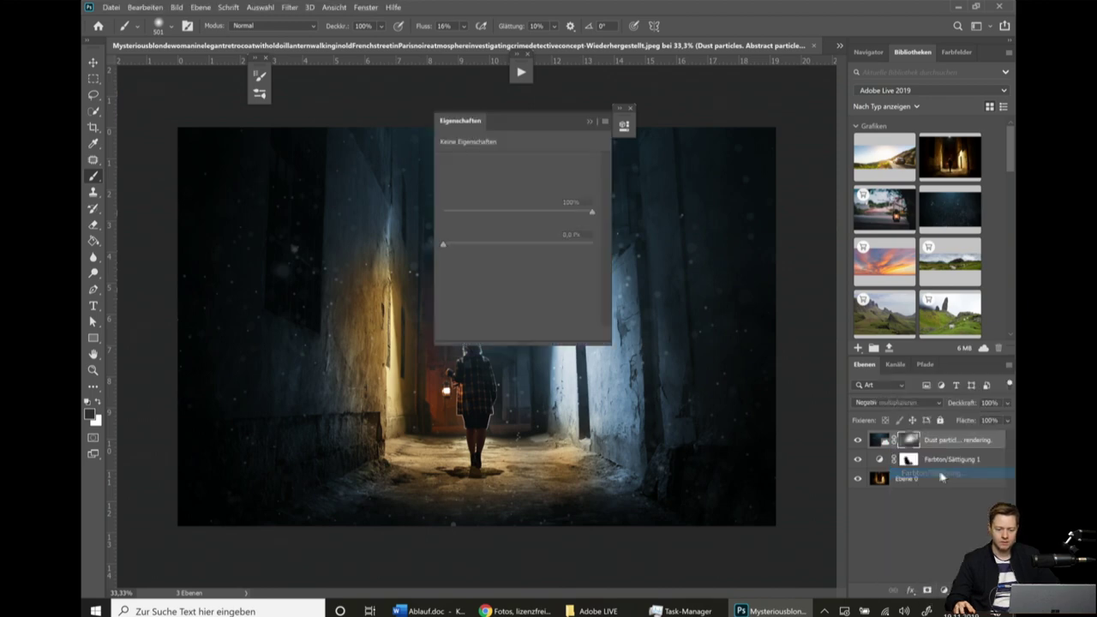
left_click(950, 448, "alt")
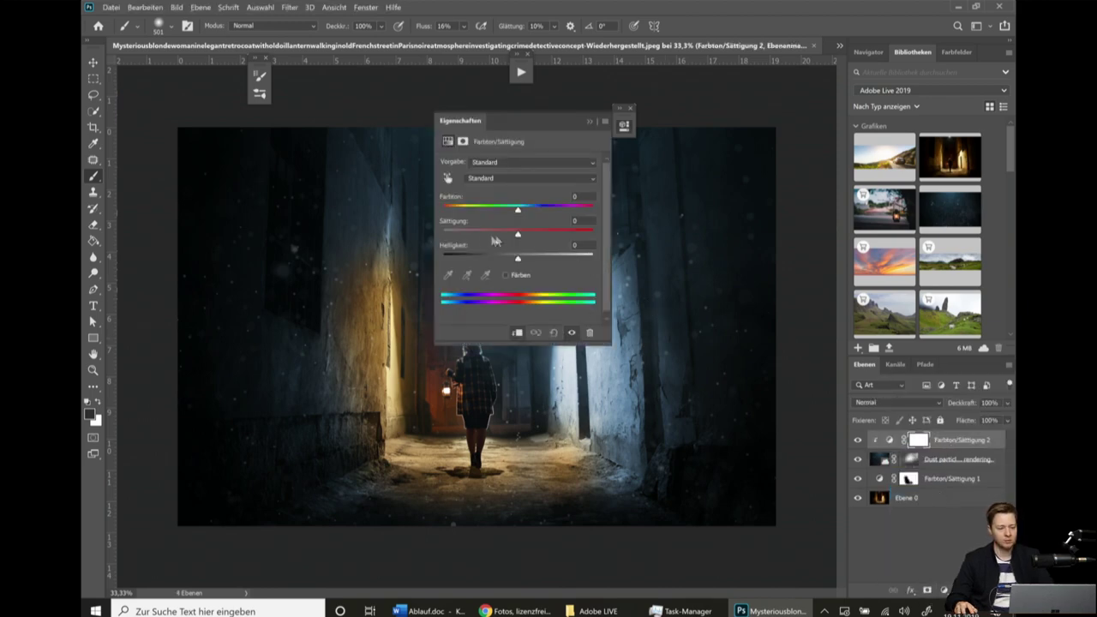
left_click(506, 276)
left_click_drag(502, 121, 672, 138)
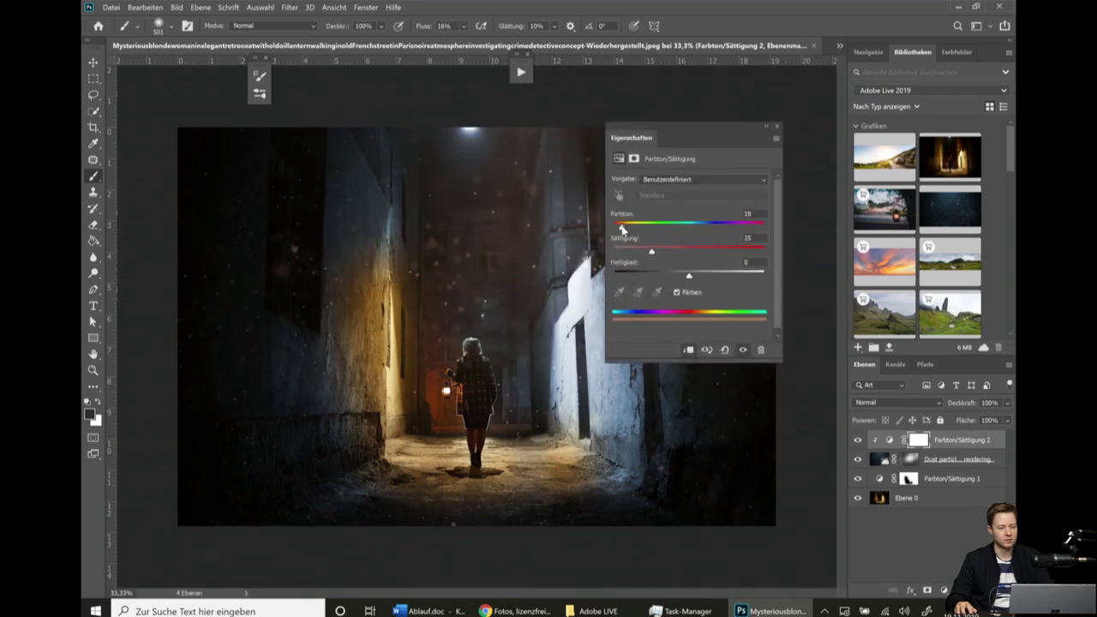
left_click(764, 130)
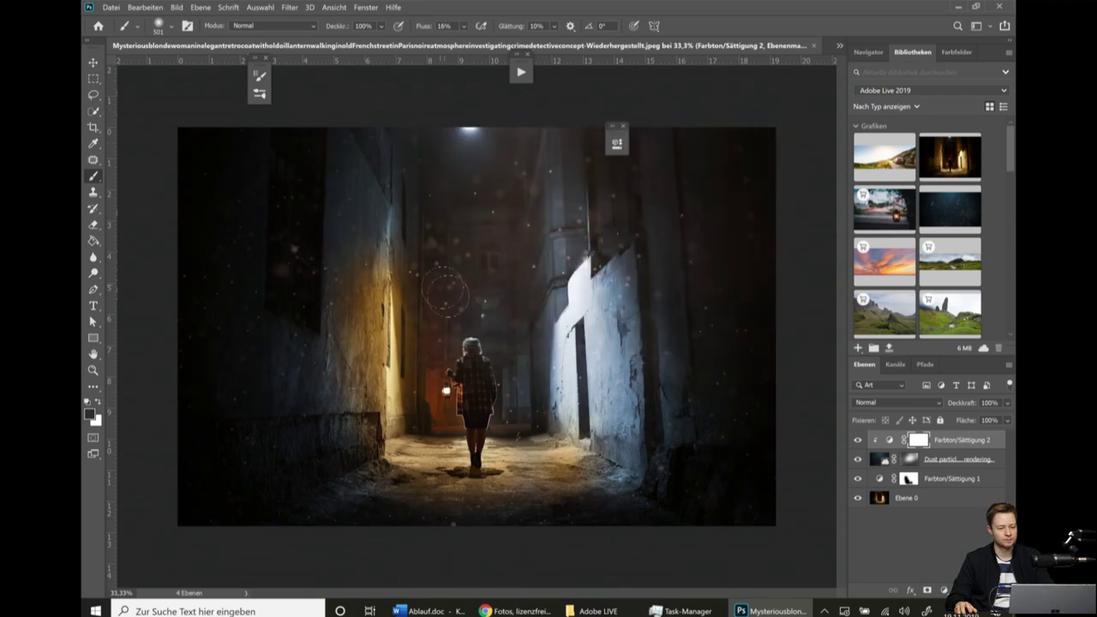
Move Farbton/Sättigung 1 to the top, set a ~2109 px black brush, and select Ebene 0.
left_click(958, 461)
left_click_drag(949, 485, 937, 436)
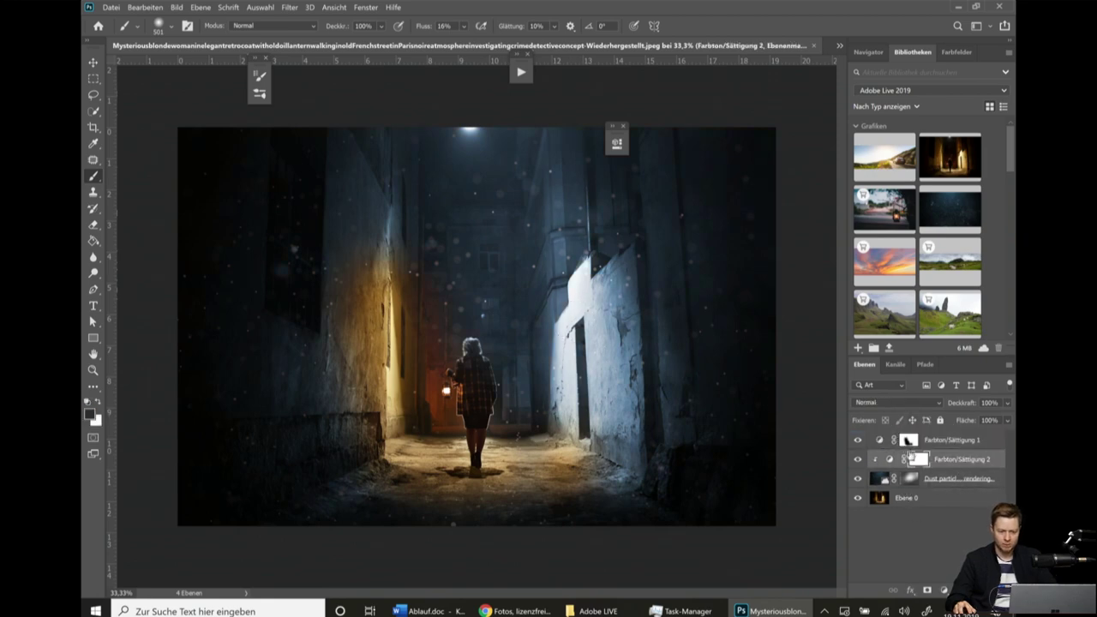
left_click_drag(517, 334, 644, 330)
key("d")
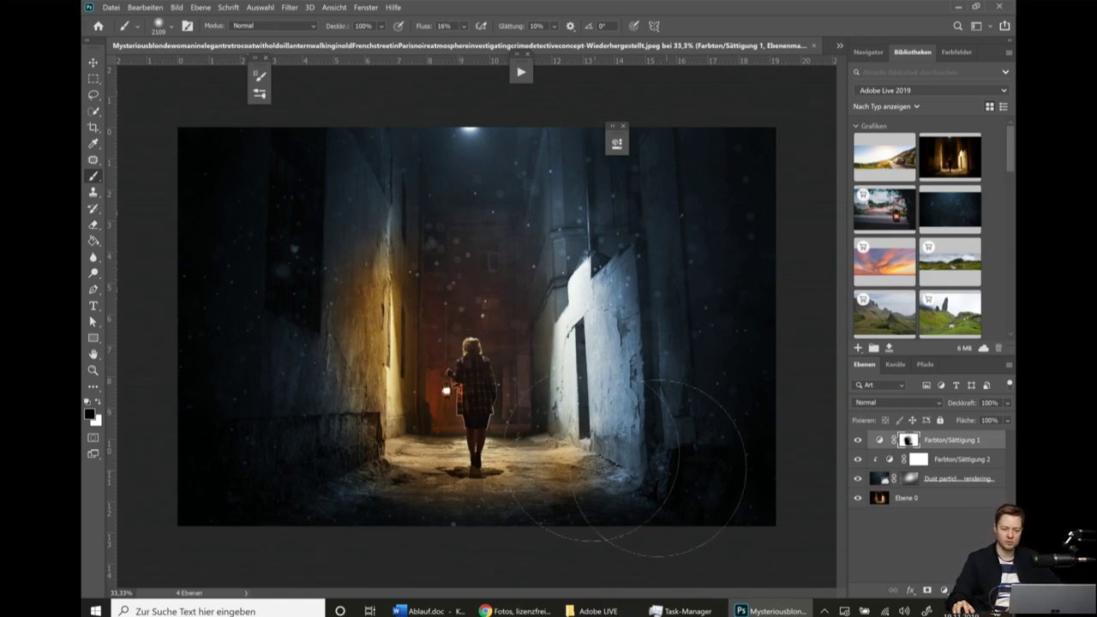
left_click(908, 497)
scroll(445, 343, "up", 2)
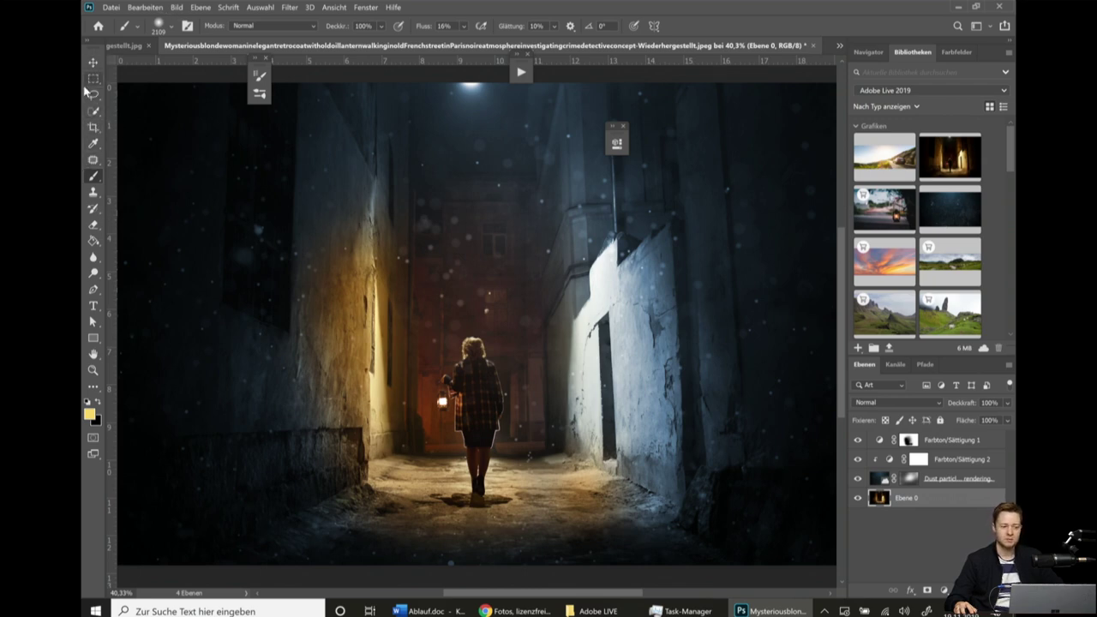
Draw a rough freehand Lasso selection around the woman, then drop it.
left_click(95, 79)
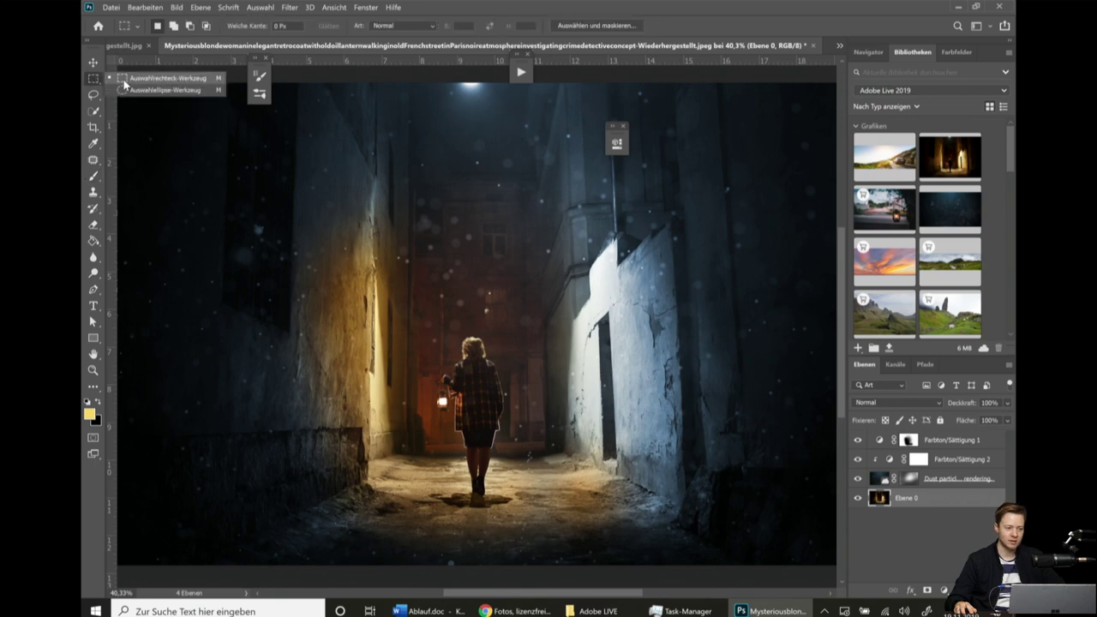
left_click(95, 94)
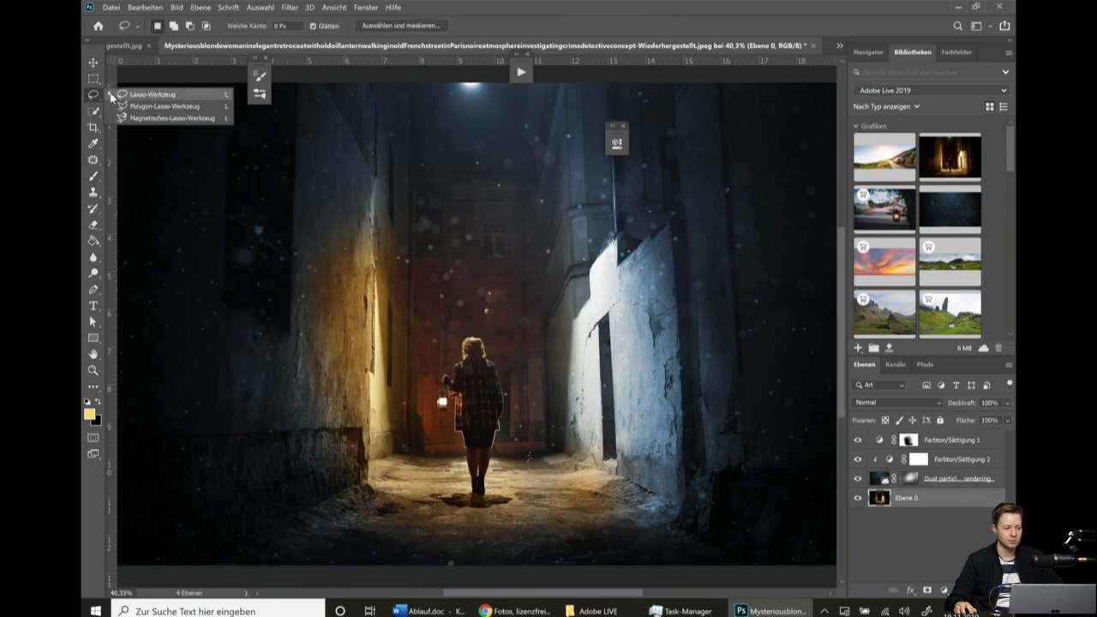
left_click(163, 91)
left_click_drag(574, 349, 555, 372)
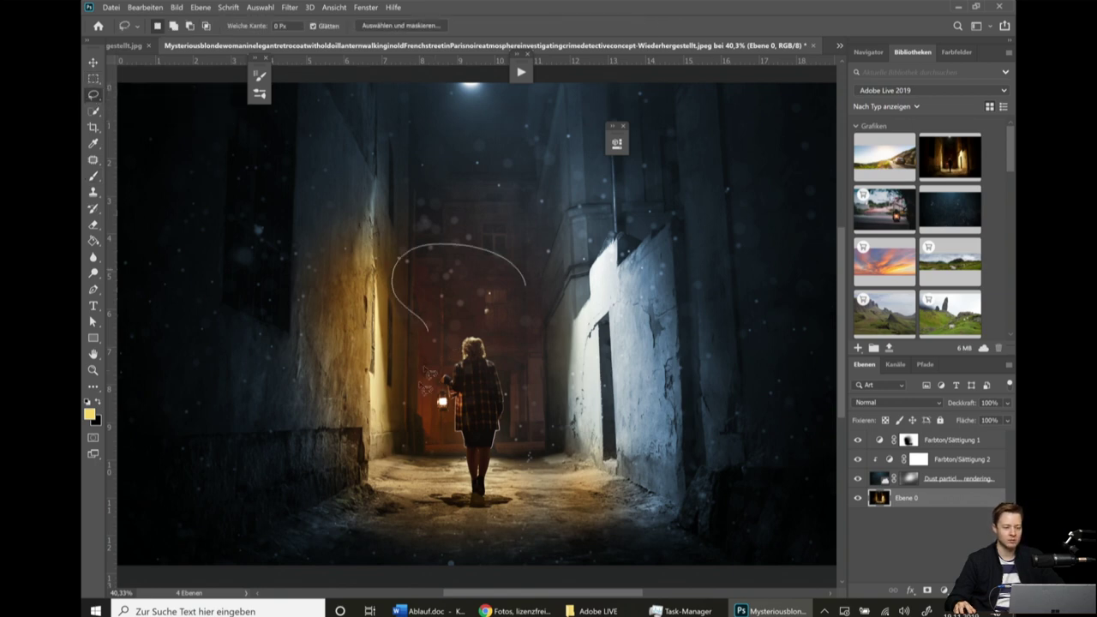
left_click(631, 325)
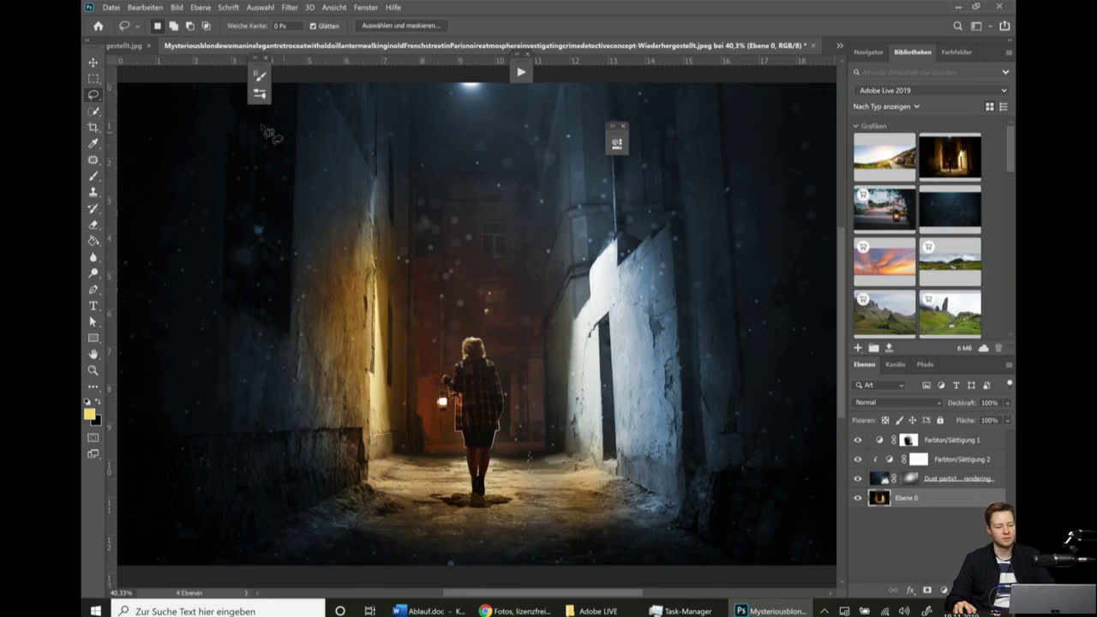
Trace a Polygon-Lasso selection along the woman's leg, then discard it.
left_click(93, 96)
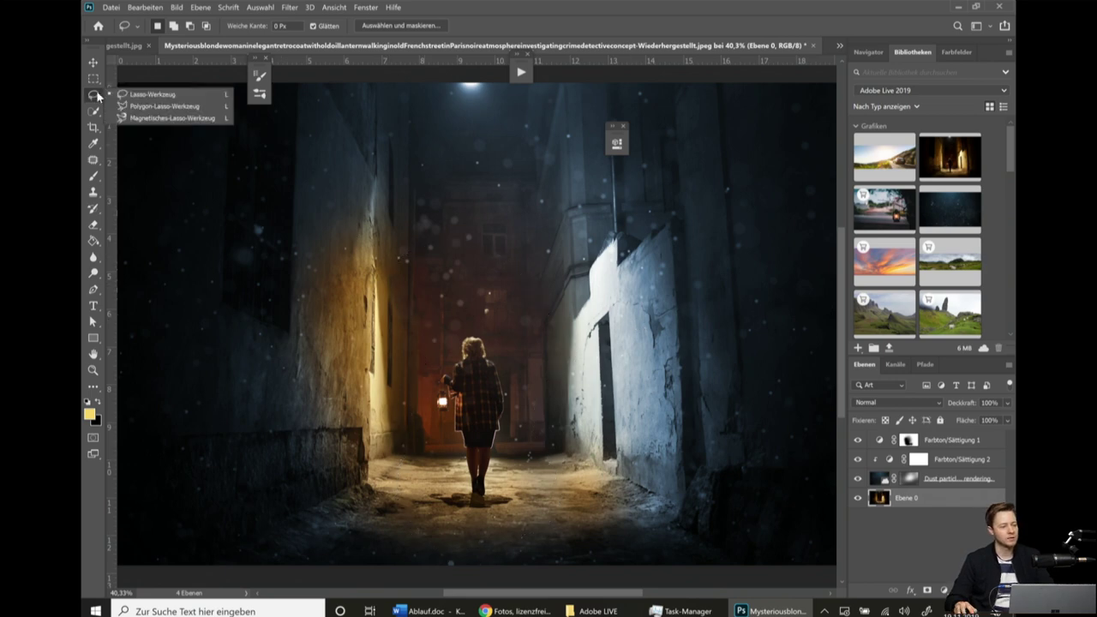
left_click(160, 107)
scroll(480, 484, "up", 10)
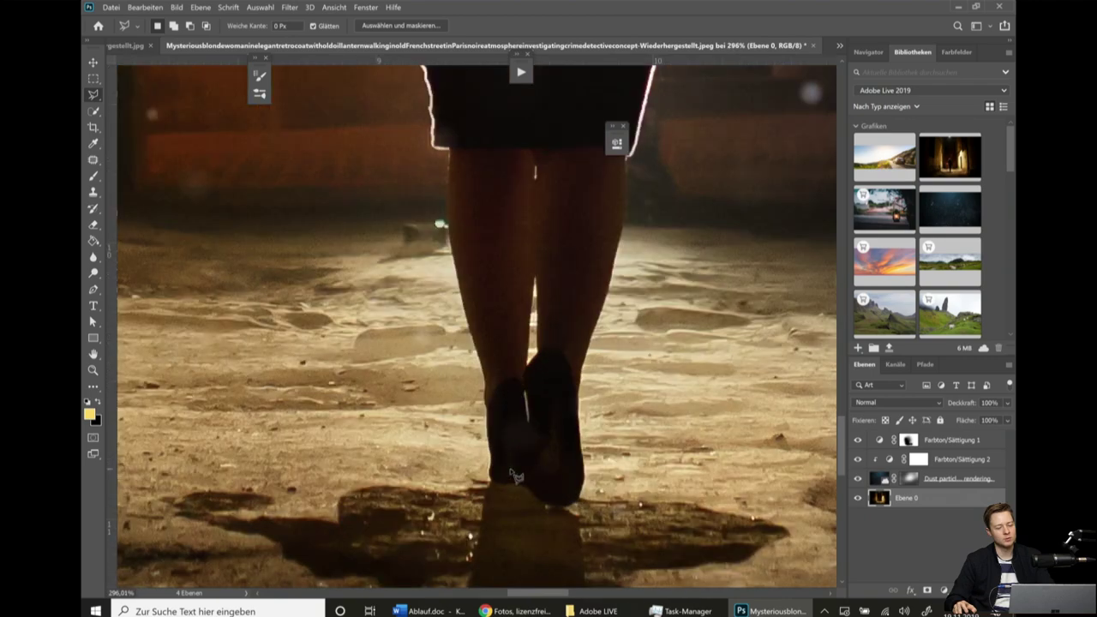
scroll(515, 476, "up", 3)
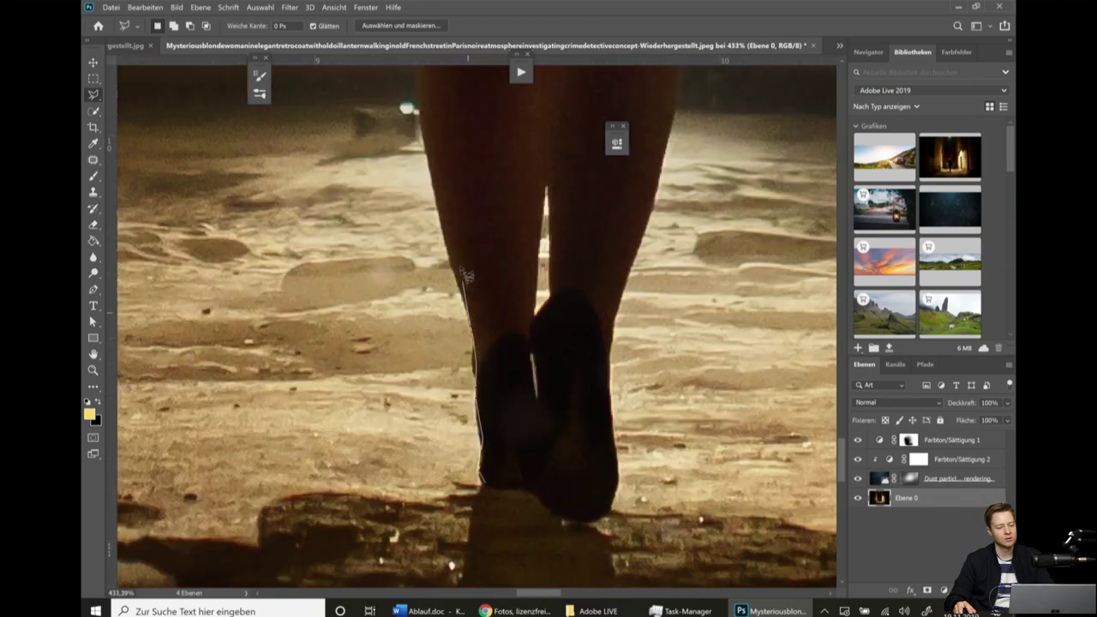
left_click(490, 261)
double_click(495, 483)
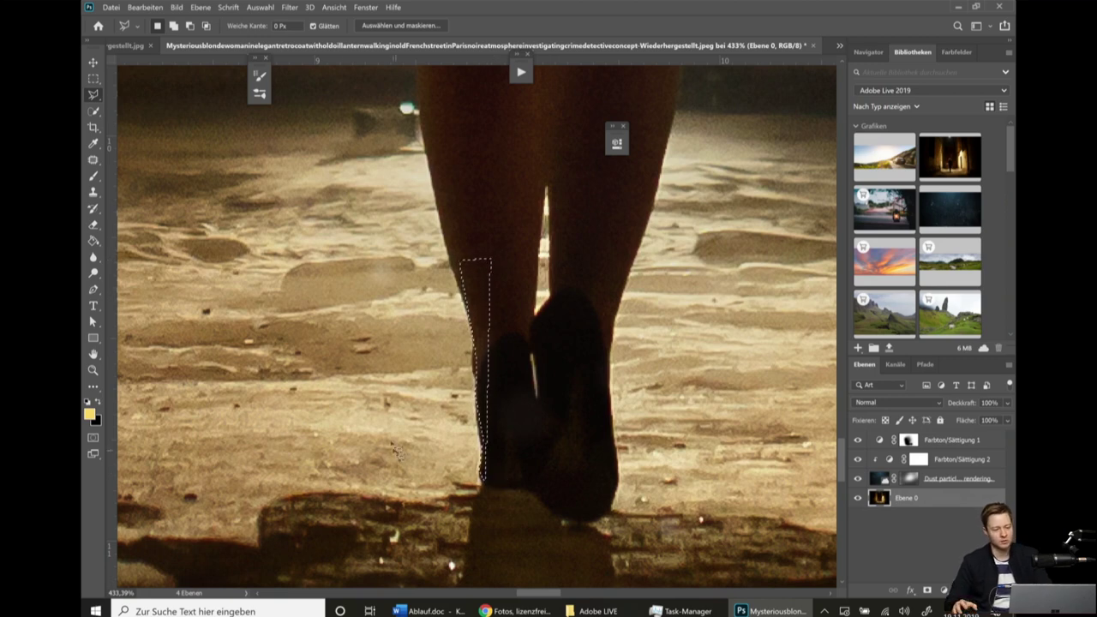
key("ctrl+d")
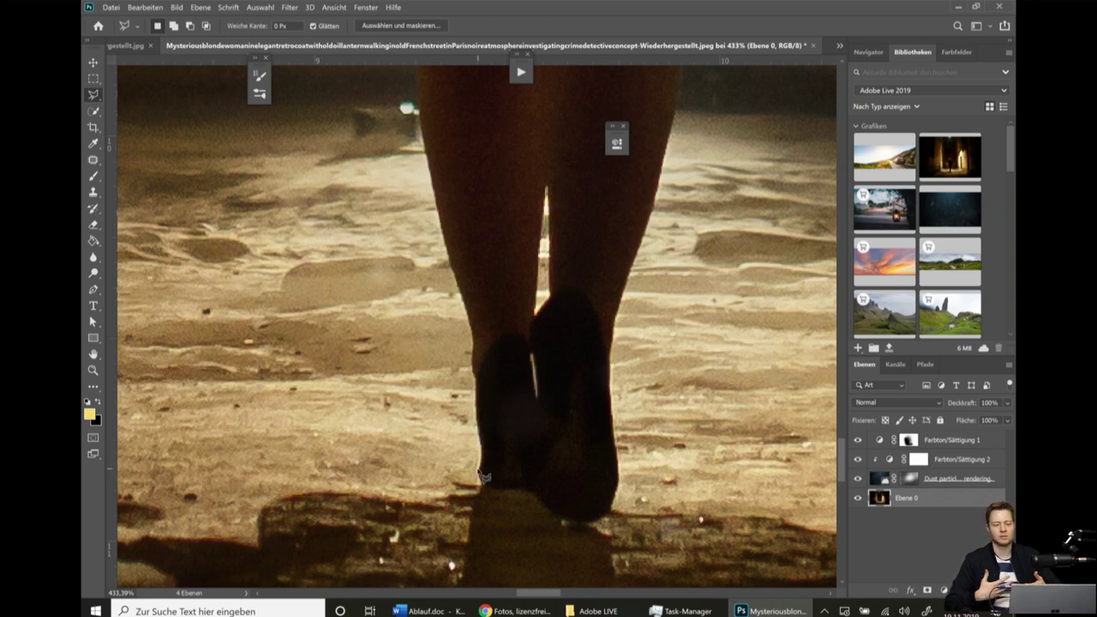
right_click(100, 98)
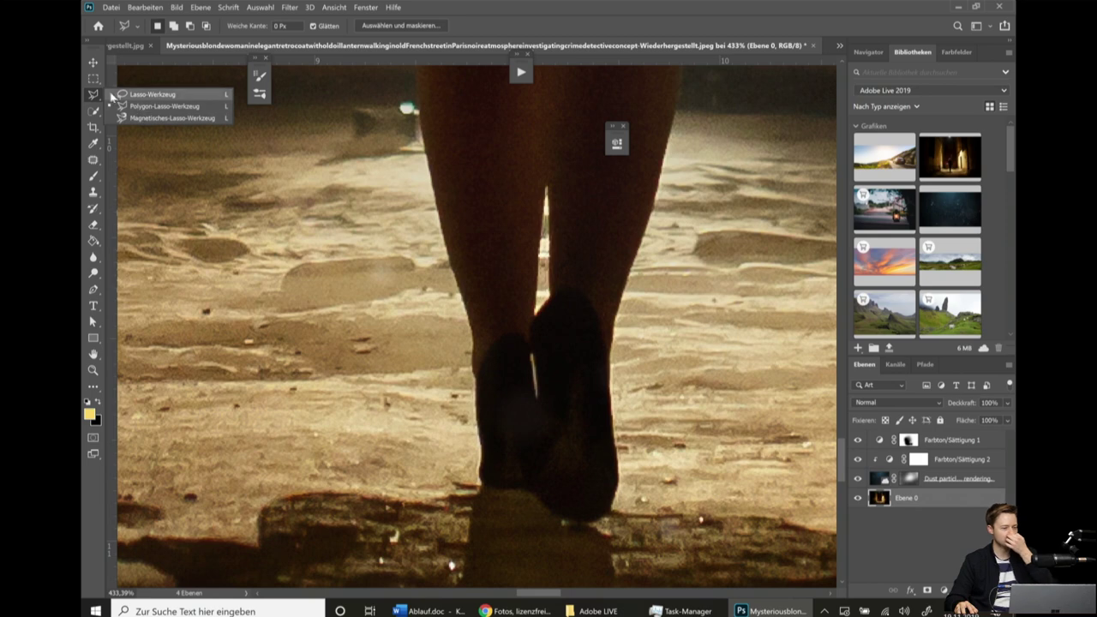
left_click(114, 93)
left_click(94, 112)
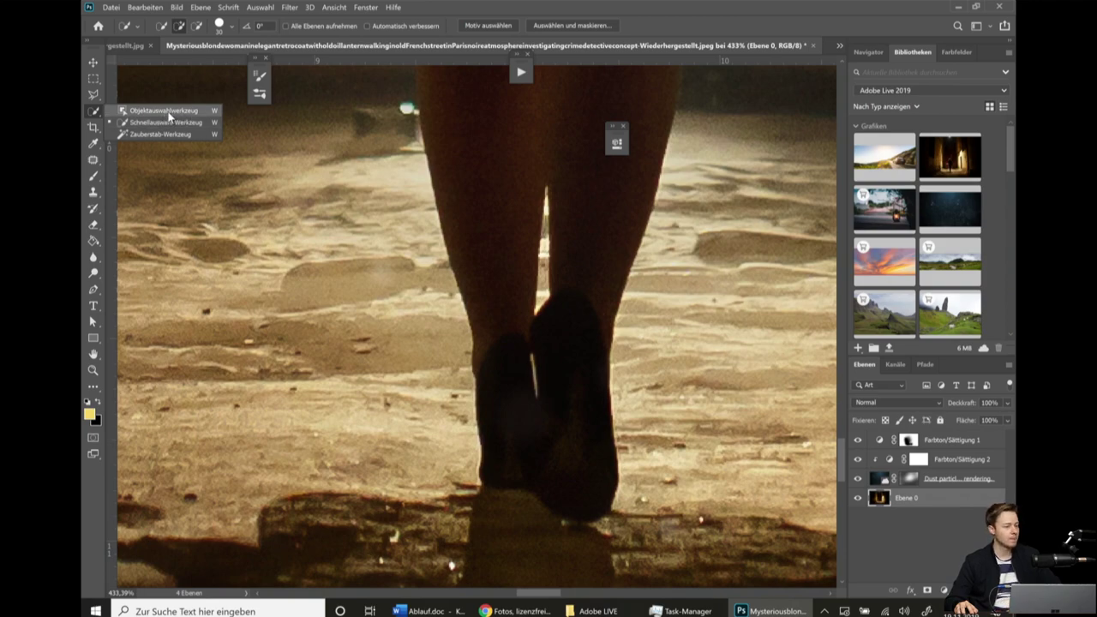
Choose the Objektauswahlwerkzeug and open its Modus choice of rectangle or lasso outlining.
left_click(179, 117)
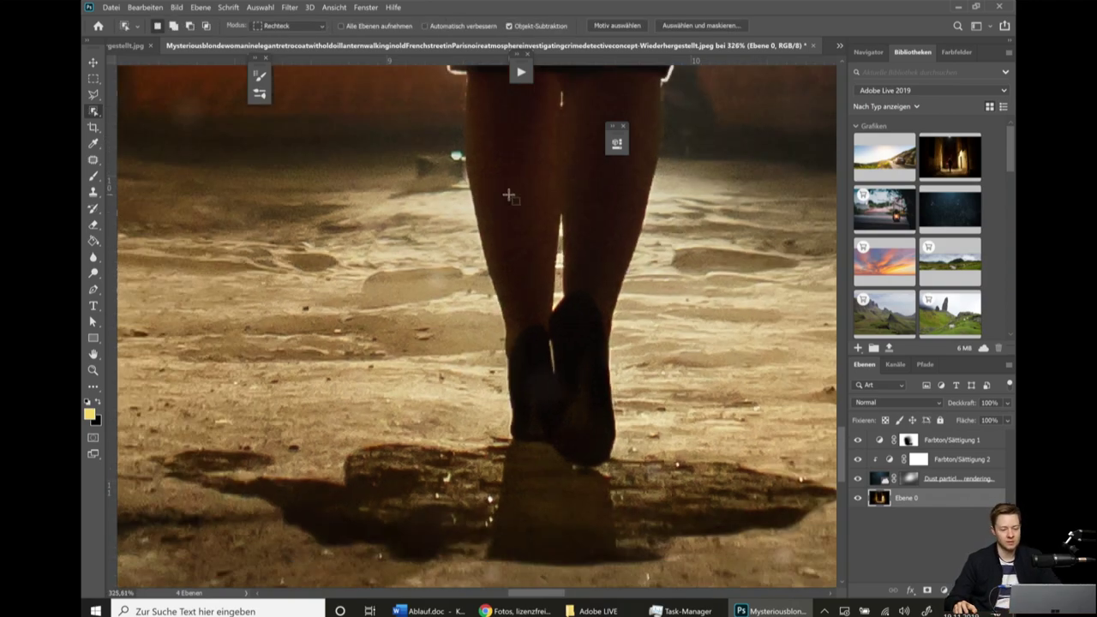
scroll(497, 205, "down", 5)
scroll(494, 199, "up", 5)
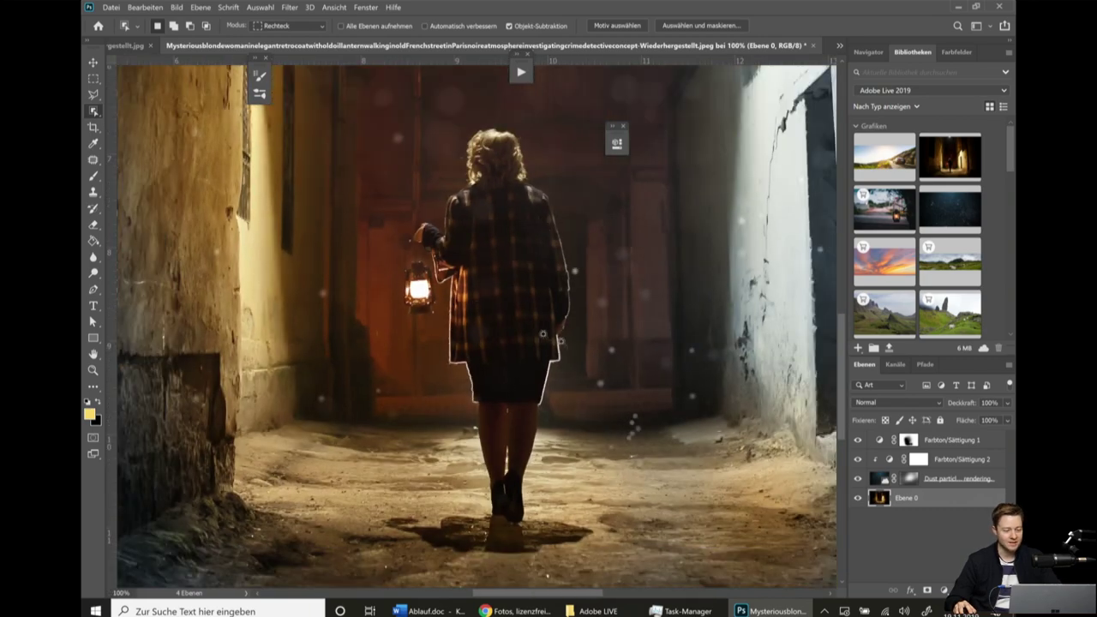
scroll(421, 328, "down", 1)
scroll(416, 321, "down", 1)
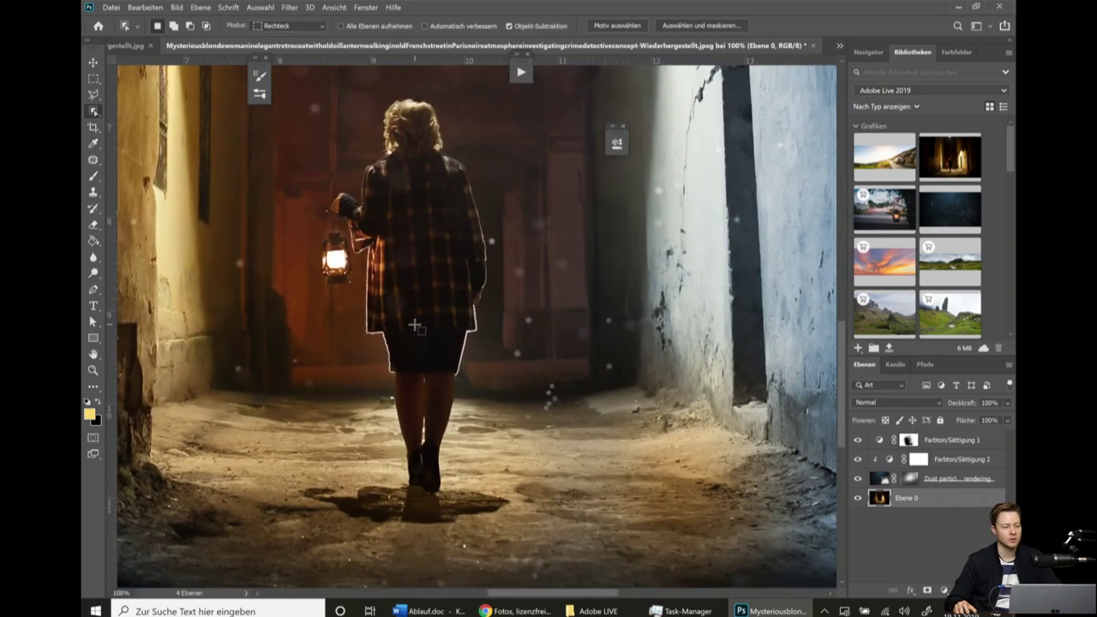
scroll(416, 321, "down", 1)
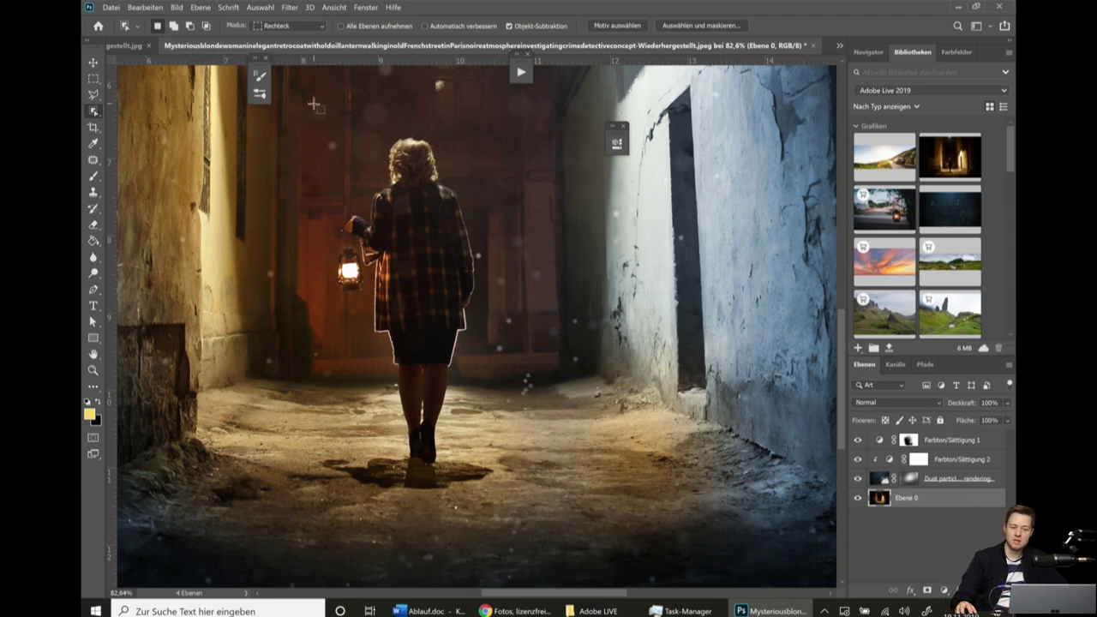
right_click(94, 117)
left_click(97, 114)
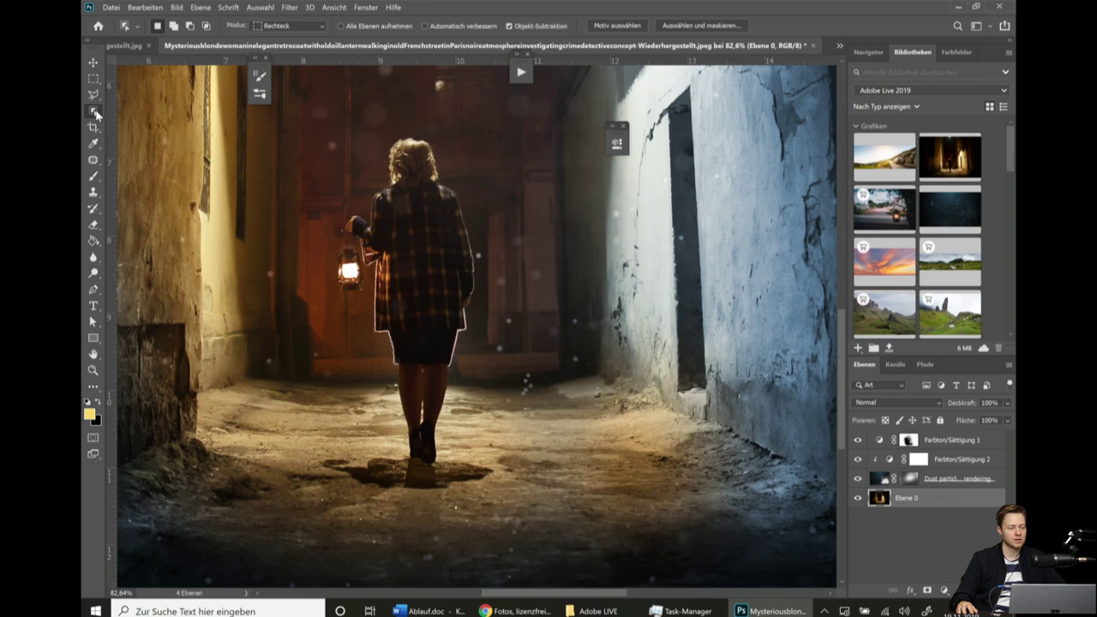
left_click(287, 26)
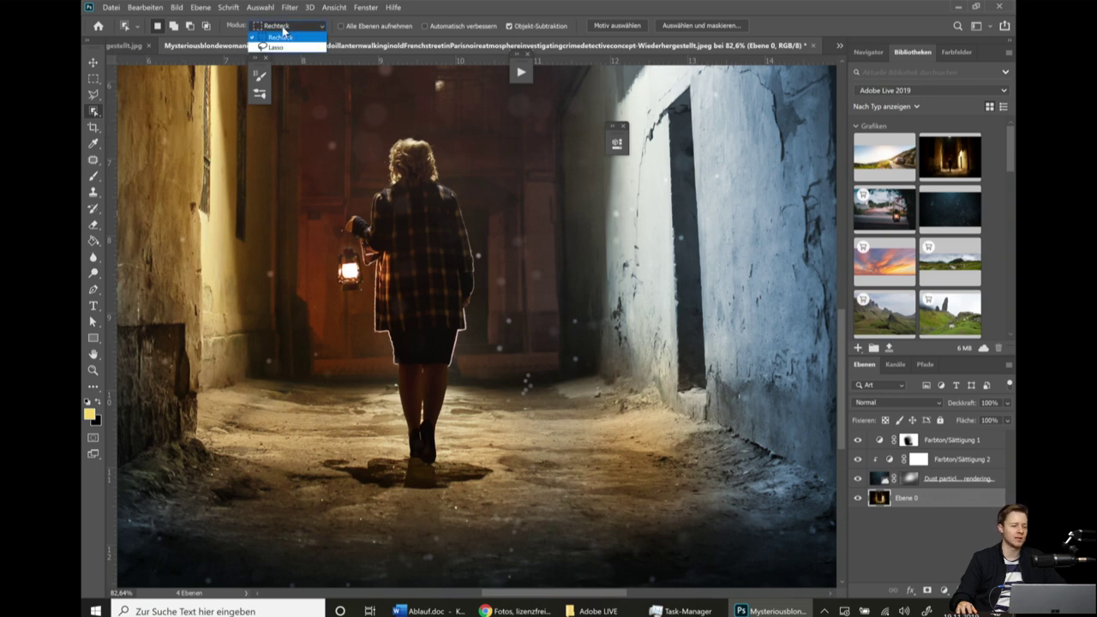
Set Modus to Lasso and loosely outline the walking woman to auto-select her.
left_click(285, 47)
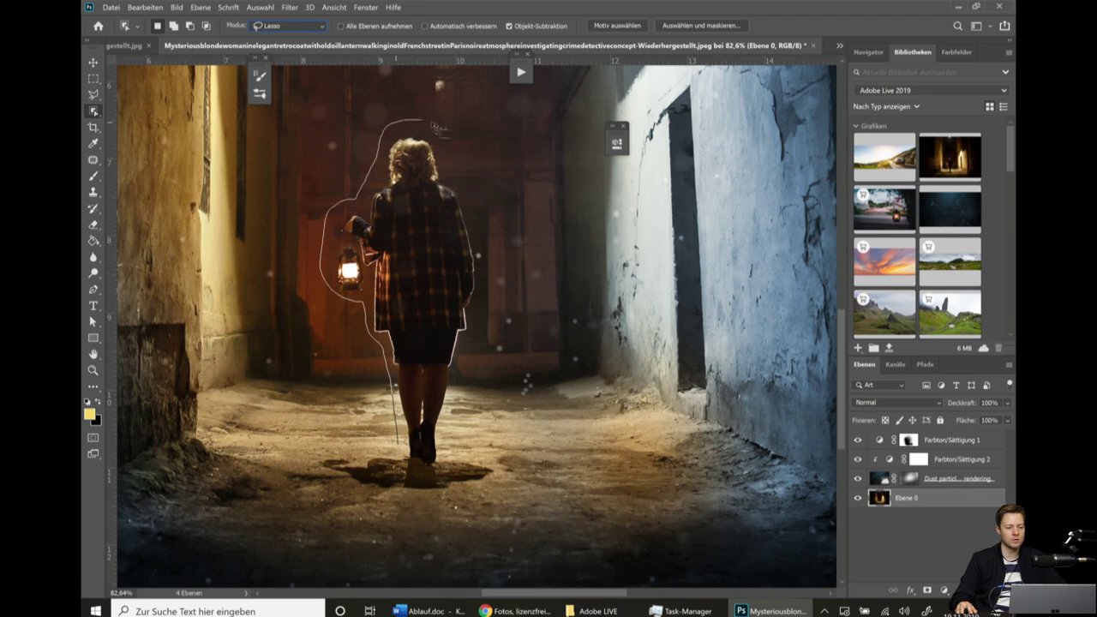
left_click_drag(483, 254, 494, 308)
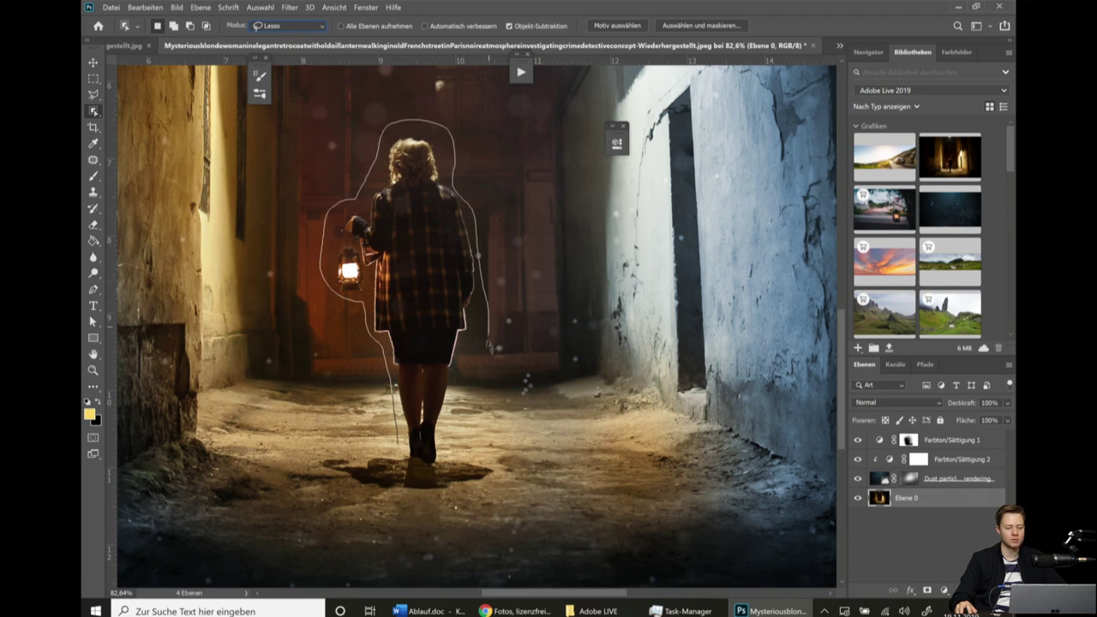
left_click_drag(433, 479, 397, 454)
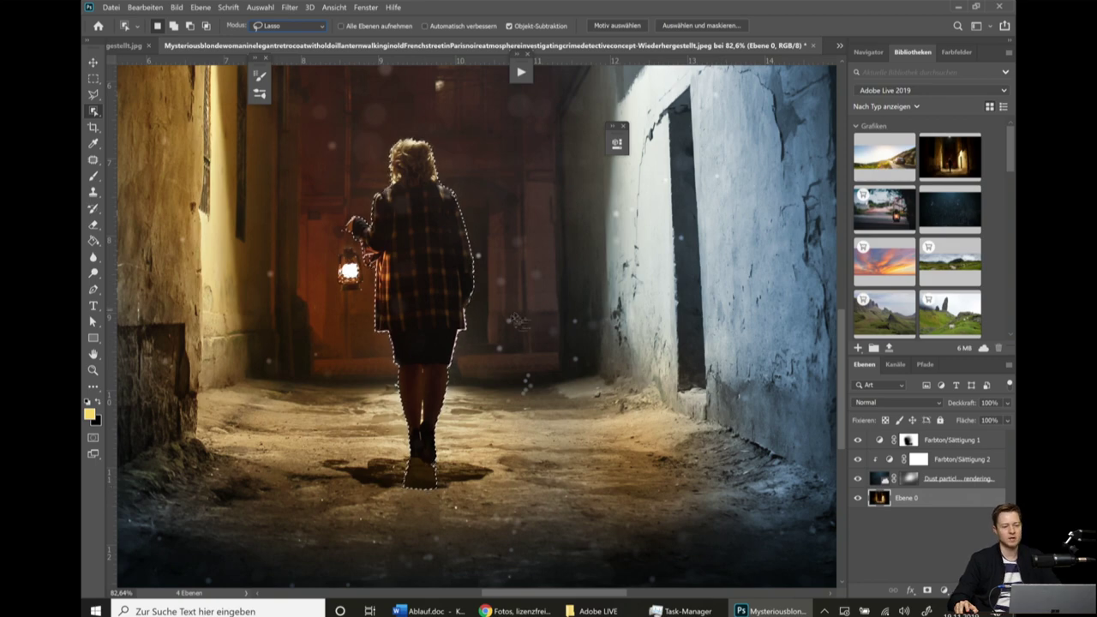
Zoom in to check her edges, lasso the lantern, then deselect and zoom back out.
scroll(447, 369, "up", 5)
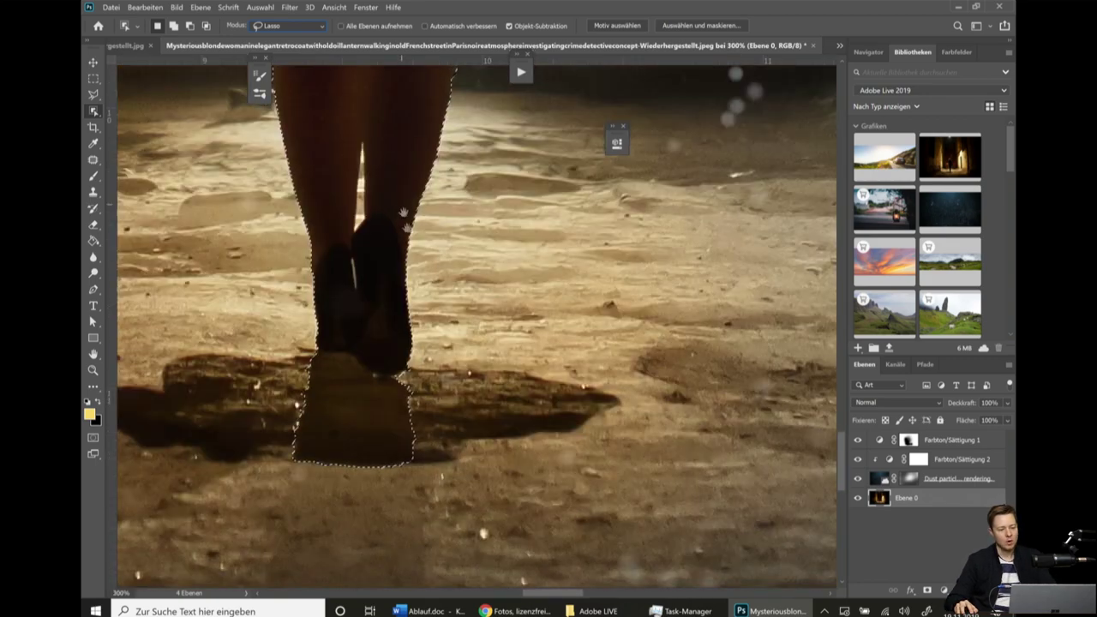
scroll(407, 235, "down", 3)
scroll(411, 257, "up", 3)
scroll(437, 309, "up", 6)
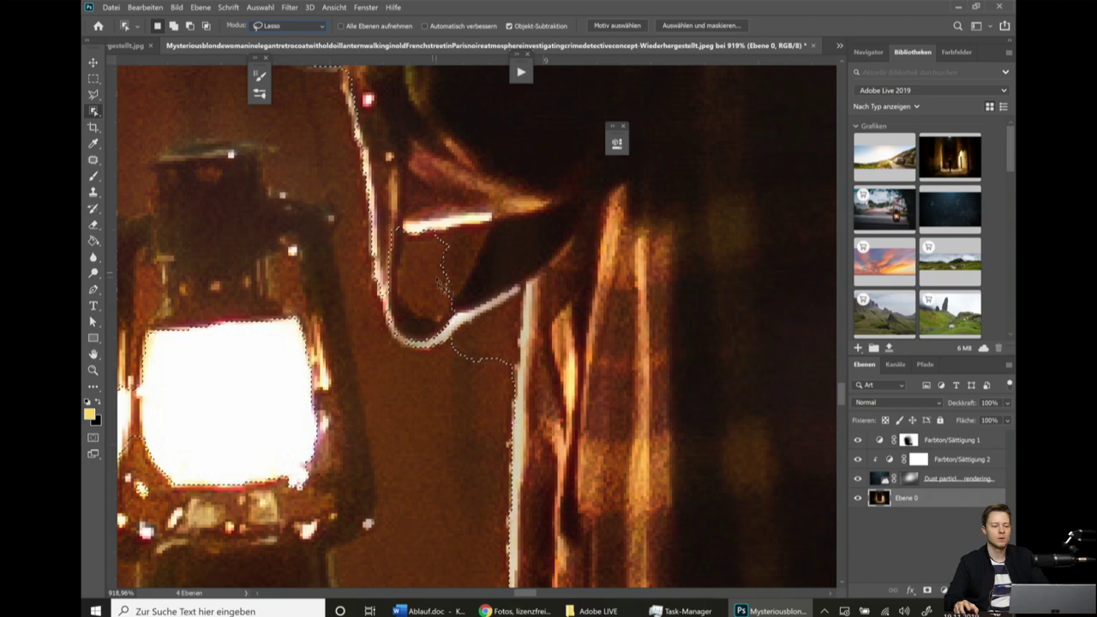
scroll(483, 262, "down", 2)
scroll(482, 257, "down", 2)
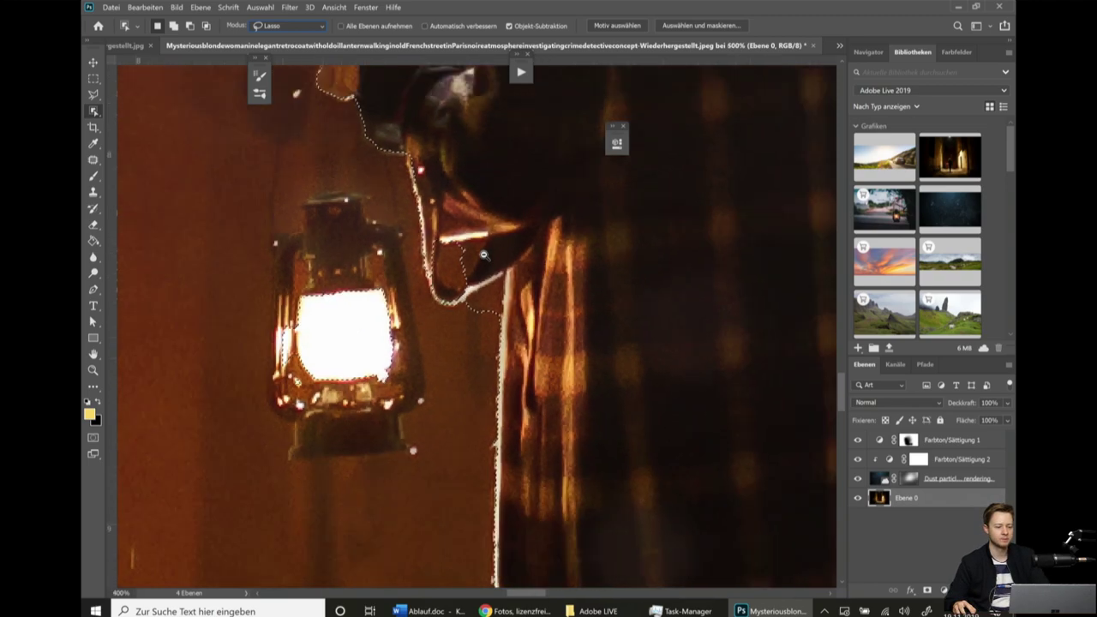
scroll(483, 255, "down", 2)
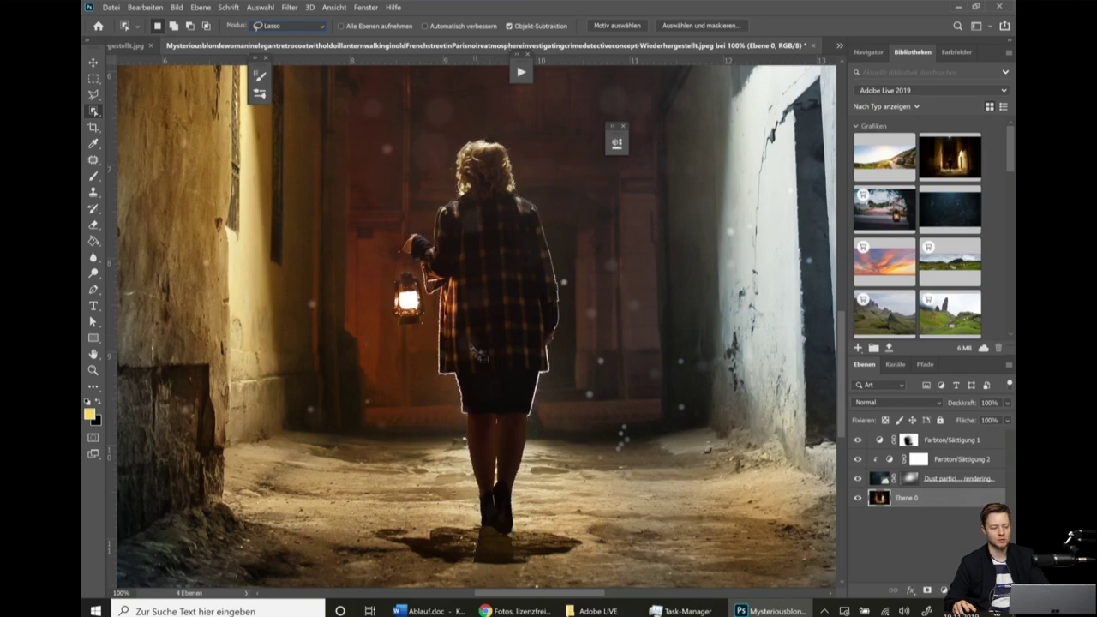
scroll(405, 282, "up", 3)
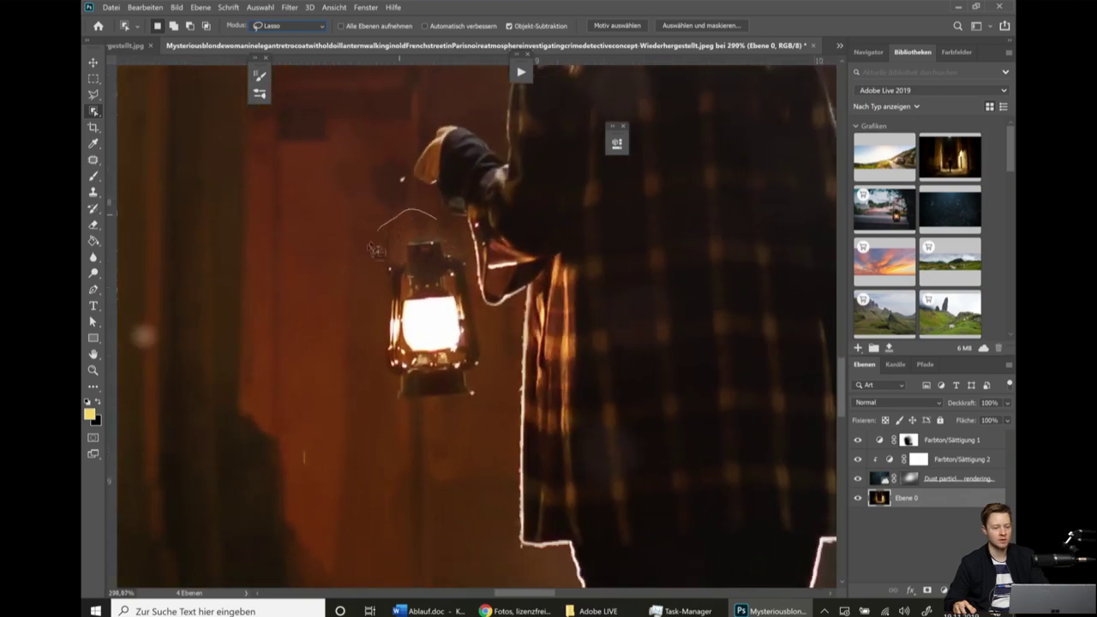
mouse_move(376, 249)
left_mouse_down()
mouse_move(360, 386)
mouse_move(450, 428)
mouse_move(510, 381)
left_mouse_up()
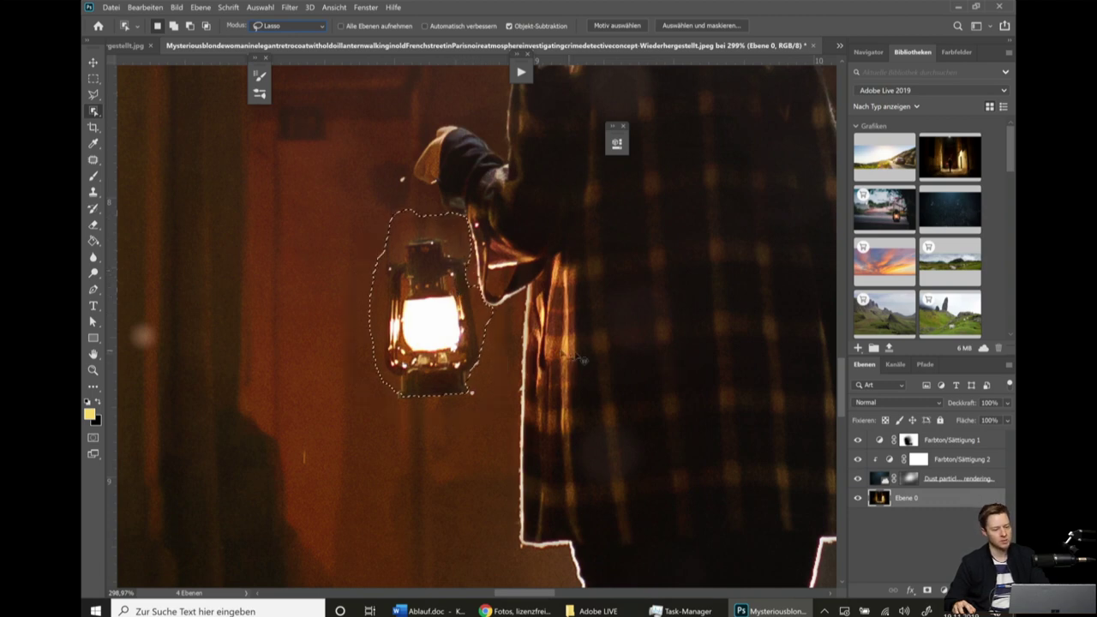
key("ctrl+d")
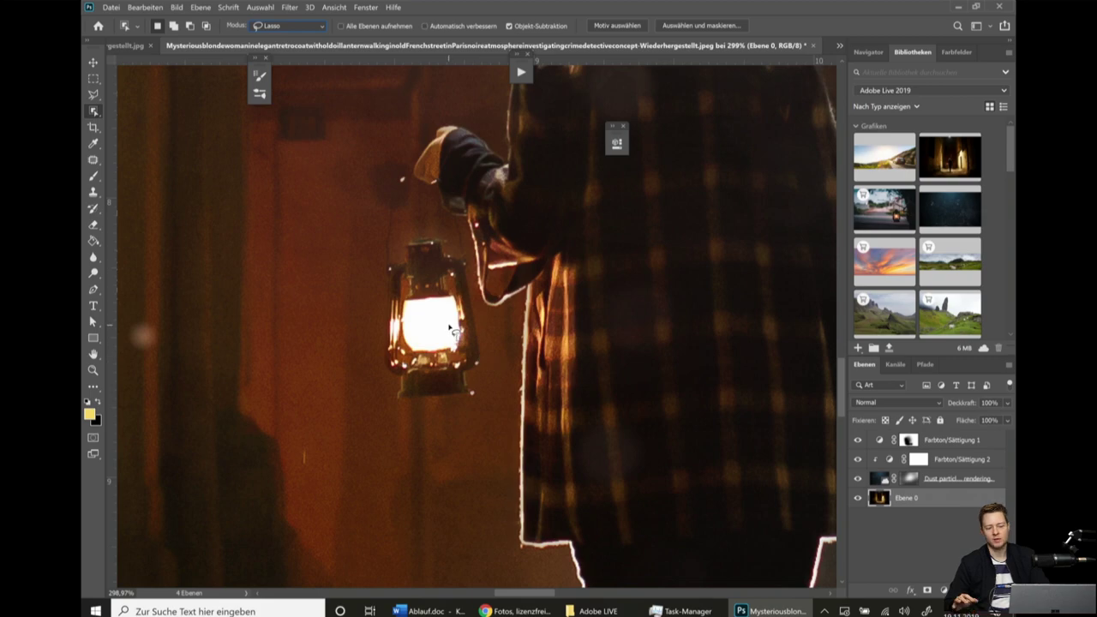
key("ctrl+1")
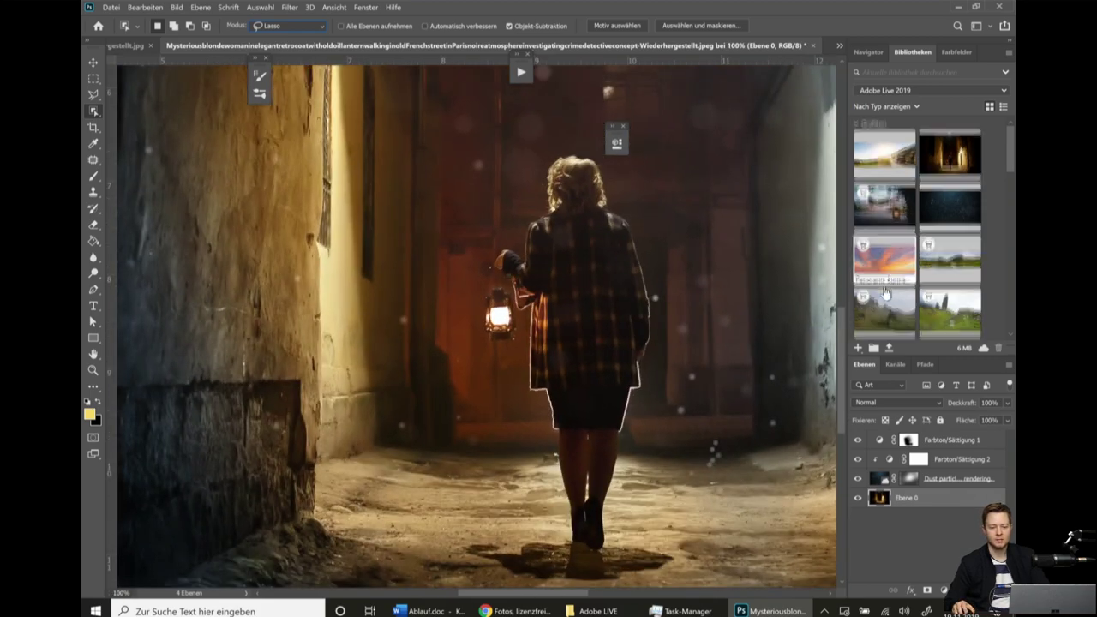
Place the Knight in armor library image onto the canvas, positioned to fill it.
scroll(879, 300, "down", 3)
scroll(878, 300, "down", 3)
scroll(879, 300, "down", 3)
scroll(878, 300, "down", 2)
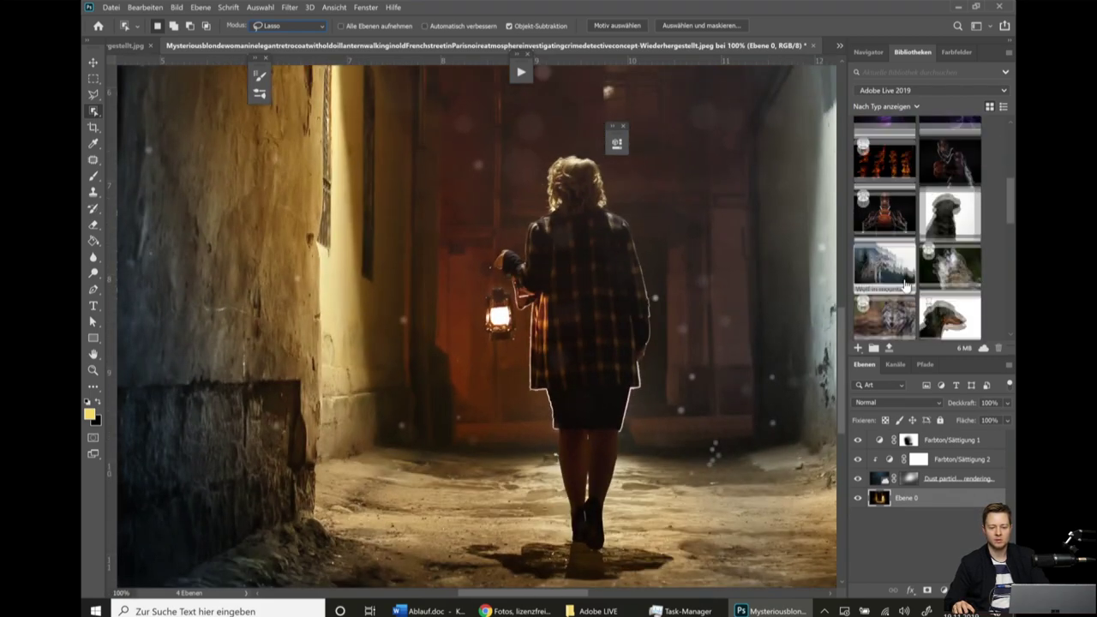
scroll(862, 287, "down", 1)
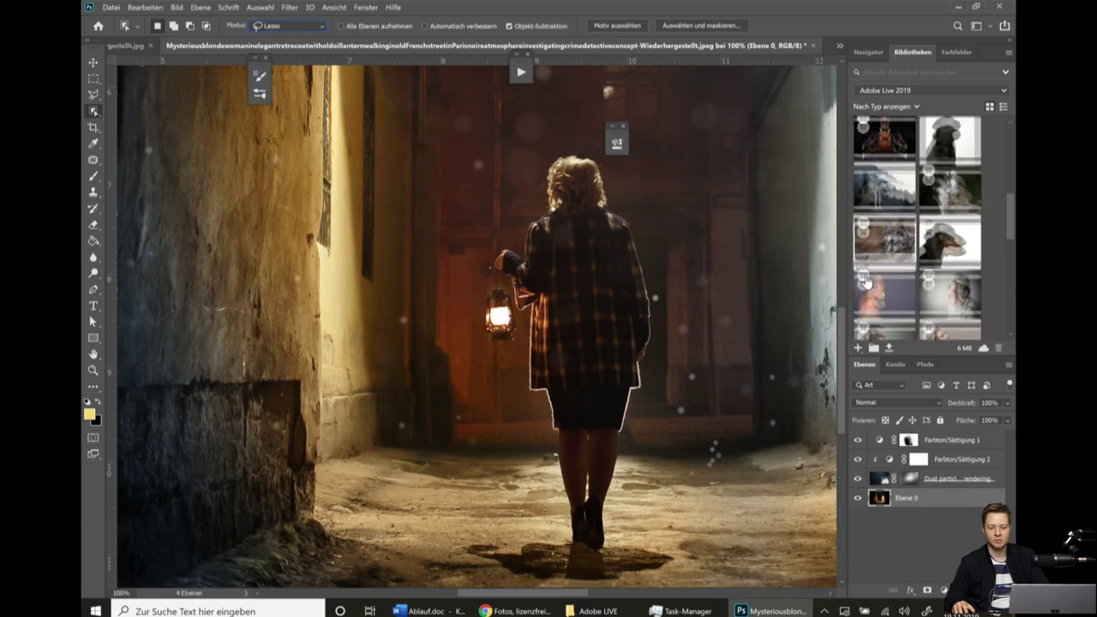
scroll(908, 300, "down", 2)
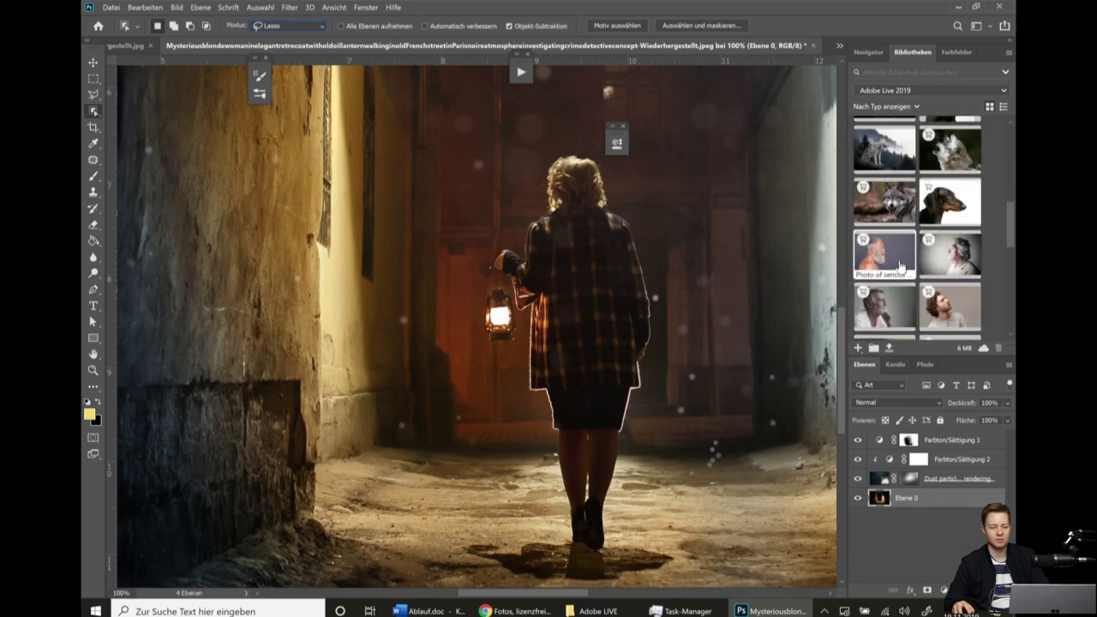
scroll(904, 264, "down", 2)
scroll(902, 261, "down", 2)
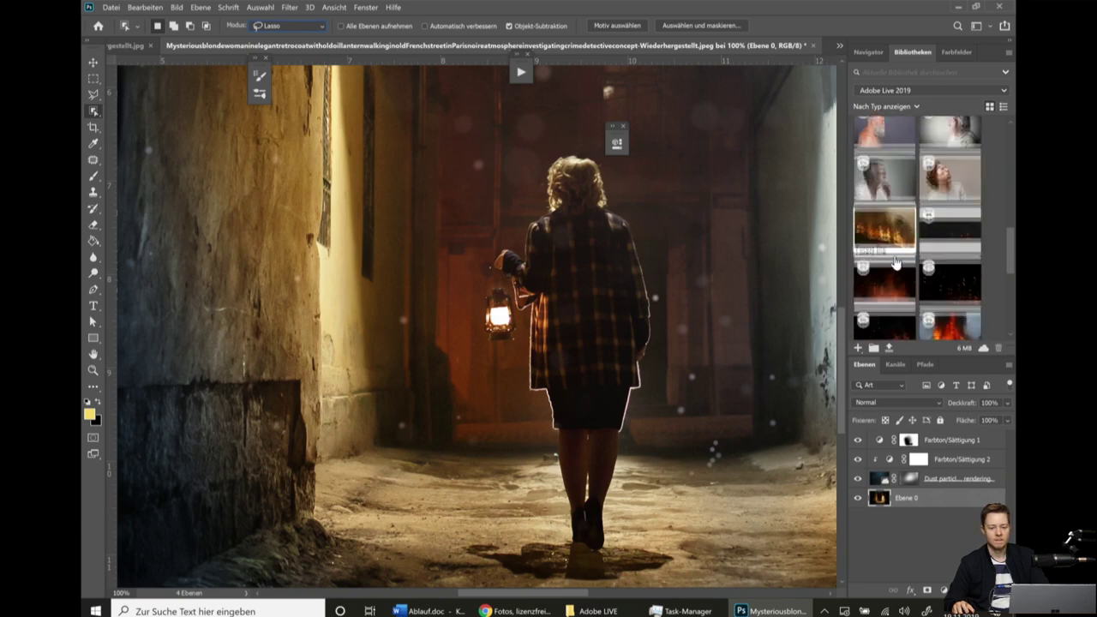
scroll(896, 257, "down", 2)
scroll(896, 262, "down", 2)
mouse_move(896, 264)
left_mouse_down()
mouse_move(581, 287)
mouse_move(492, 275)
mouse_move(516, 272)
left_mouse_up()
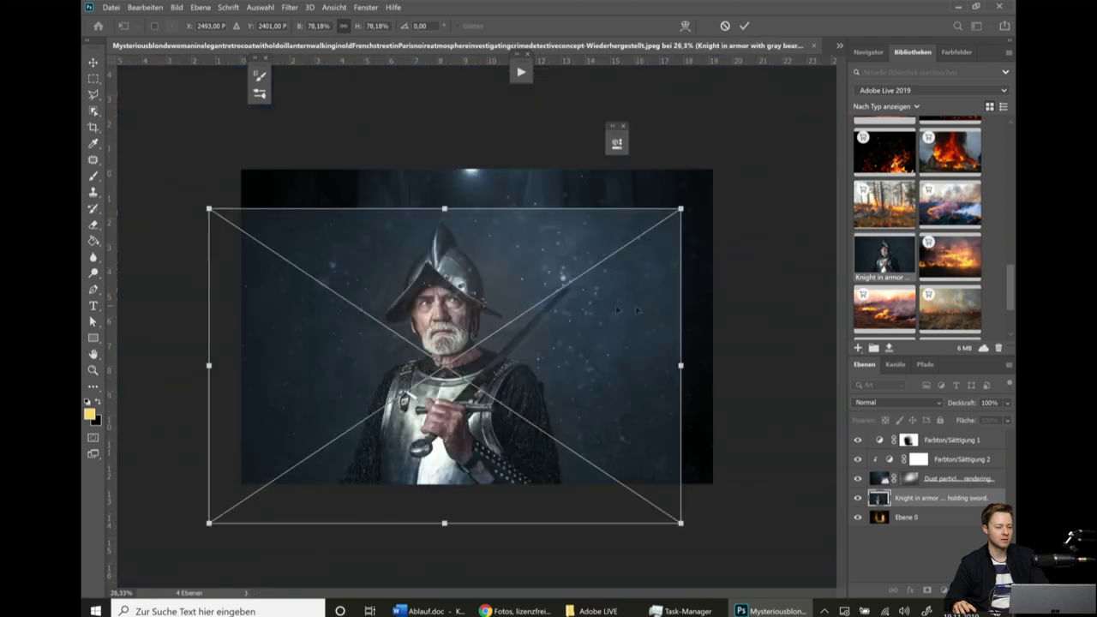
left_click_drag(537, 362, 570, 318)
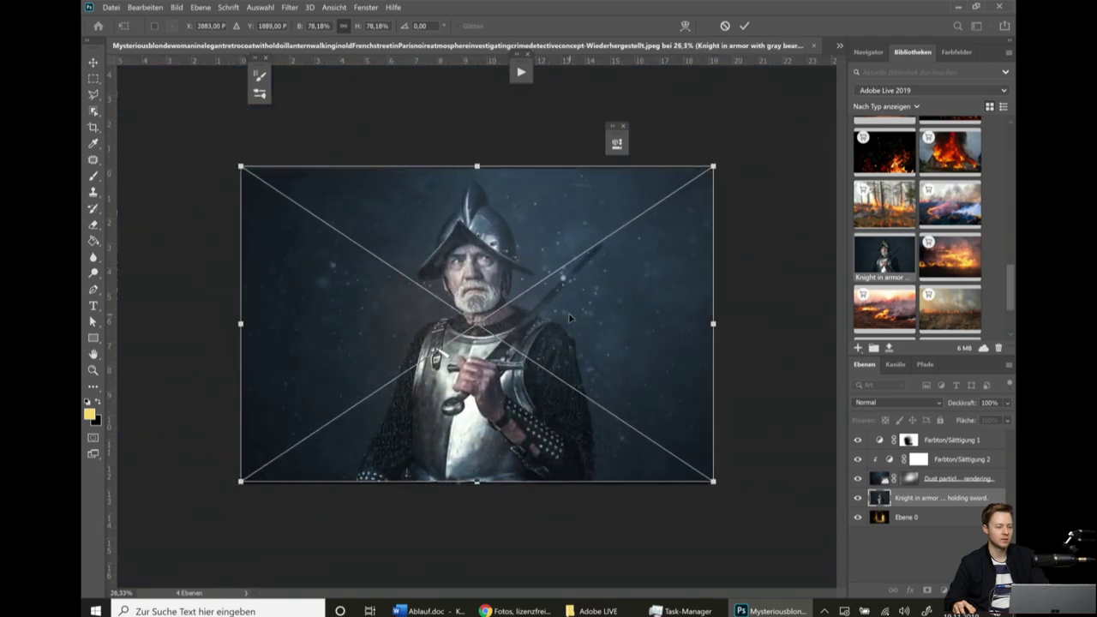
key("w")
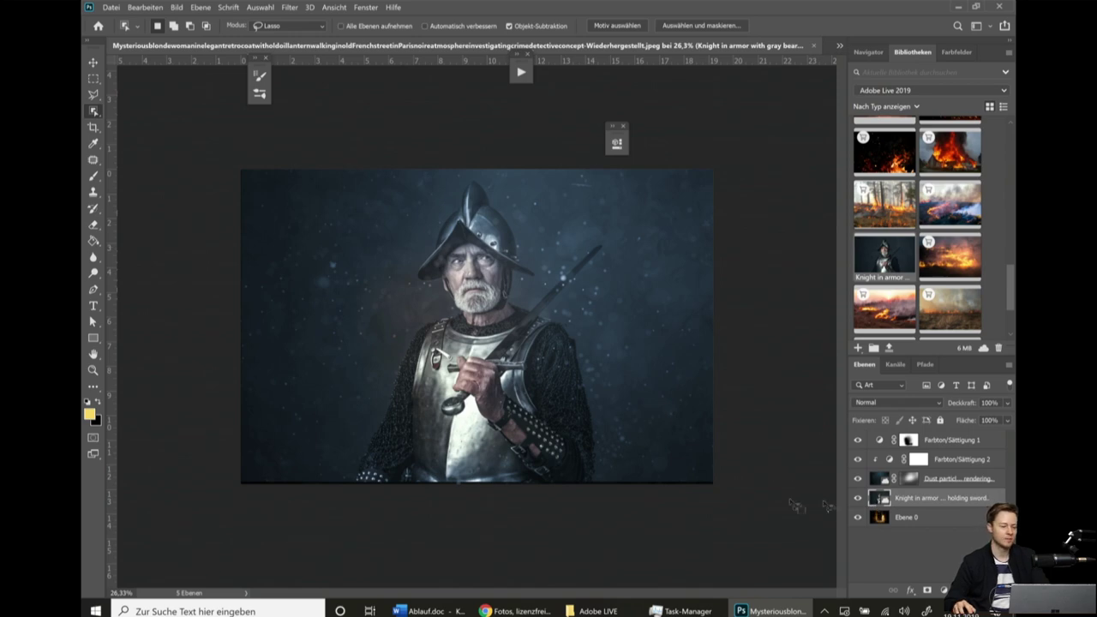
Hide the tint and dust layers and try a rough selection around the knight.
left_click_drag(857, 439, 857, 478)
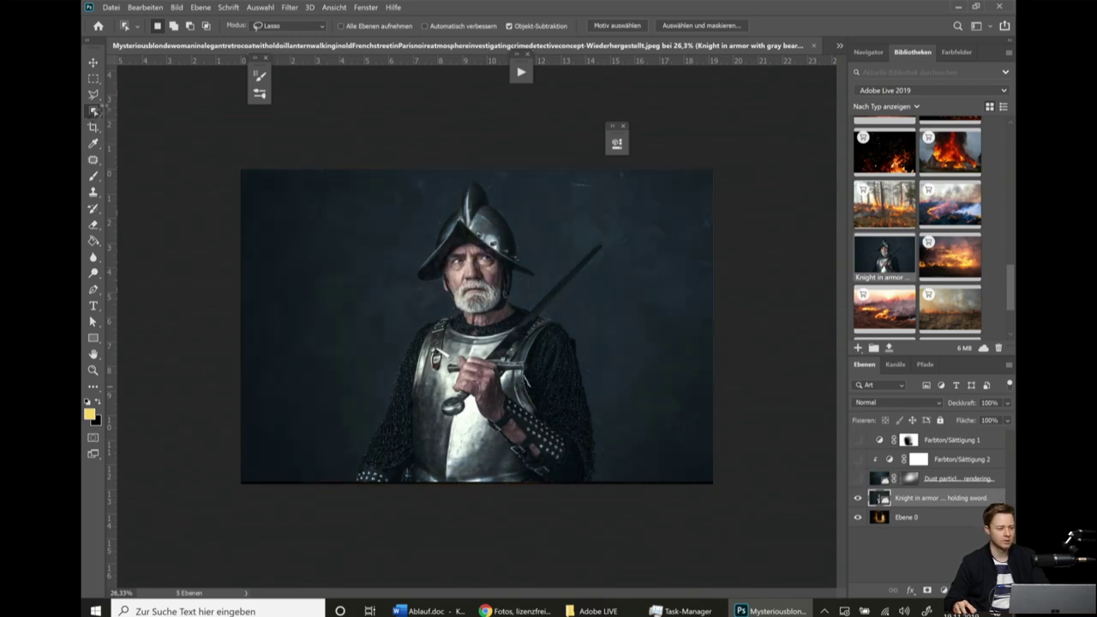
left_click(600, 252)
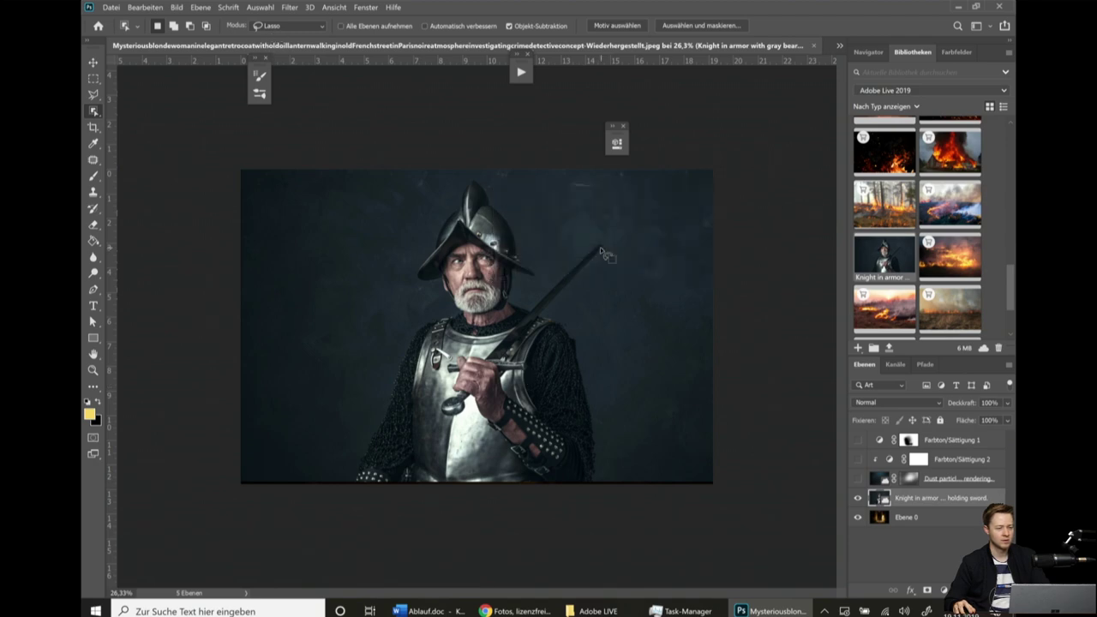
mouse_move(346, 482)
left_mouse_down()
mouse_move(498, 172)
mouse_move(620, 497)
mouse_move(614, 513)
left_mouse_up()
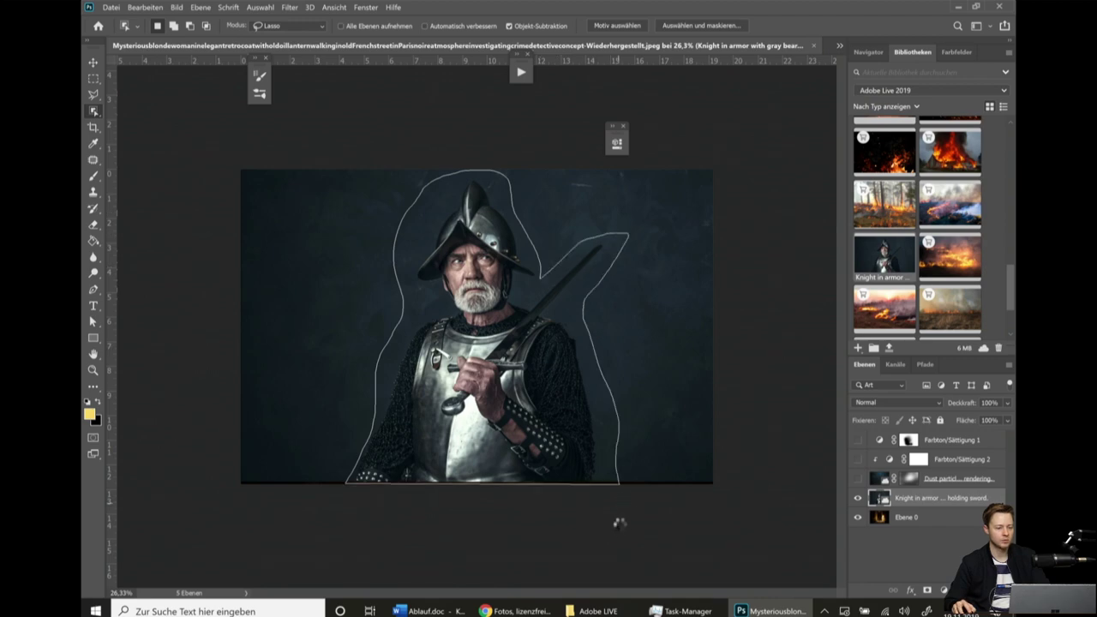
Clear the selection and duplicate the knight layer as a Kopie.
scroll(612, 299, "up", 3)
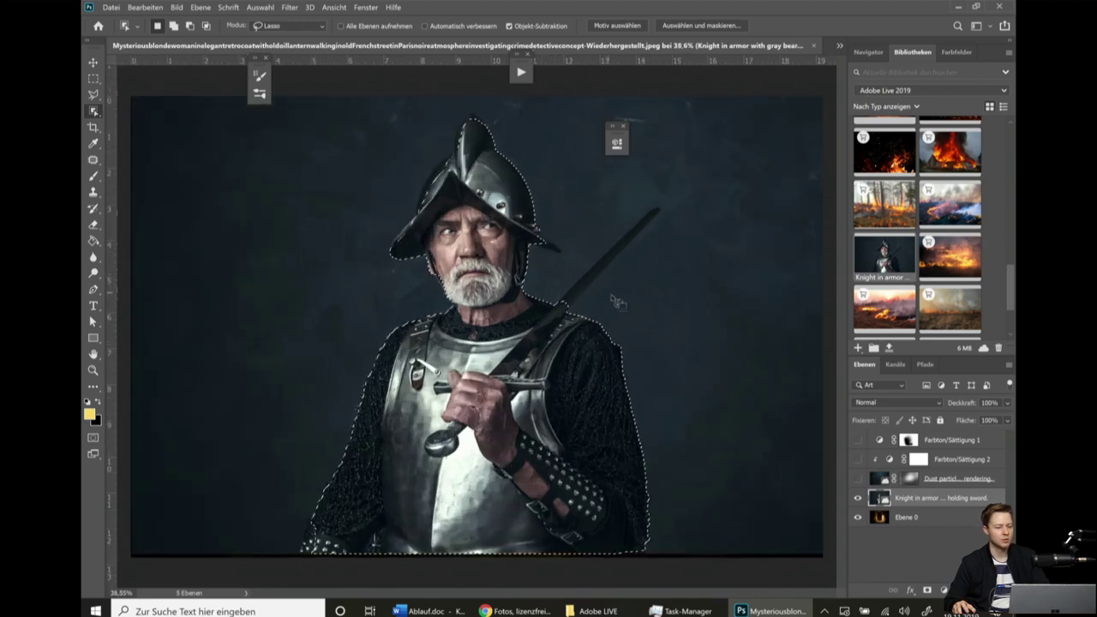
scroll(612, 233, "down", 1)
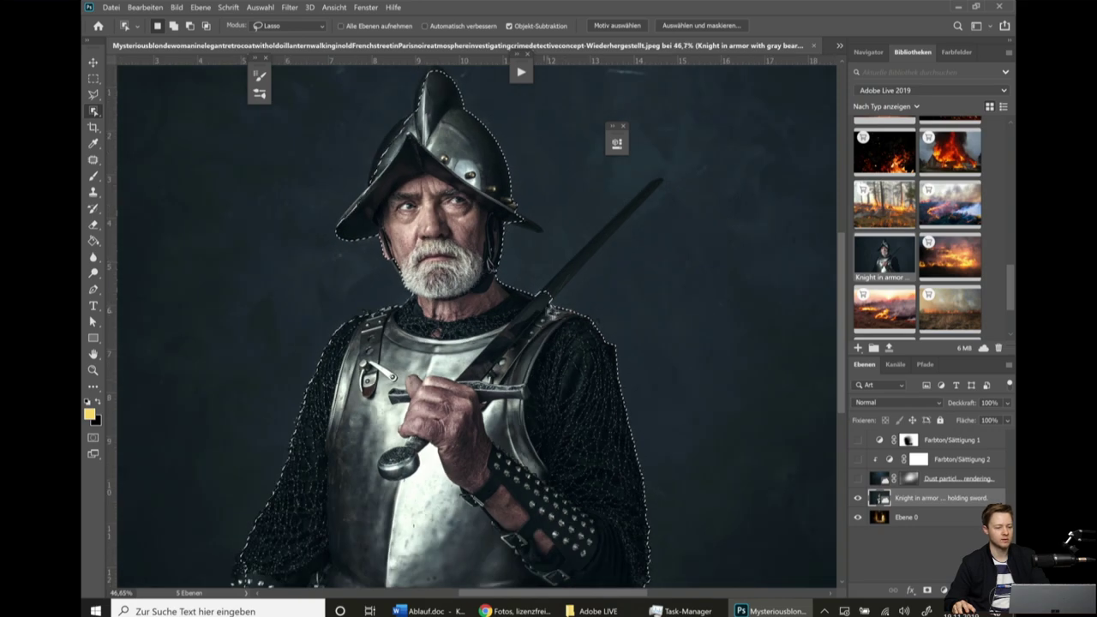
scroll(583, 326, "down", 2)
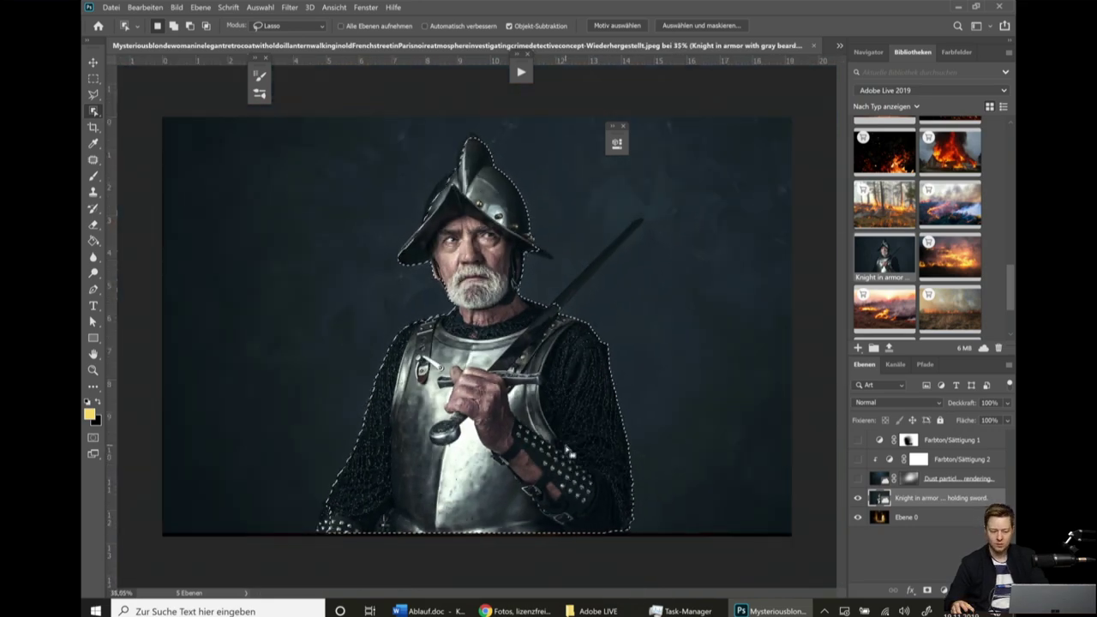
key("ctrl+d")
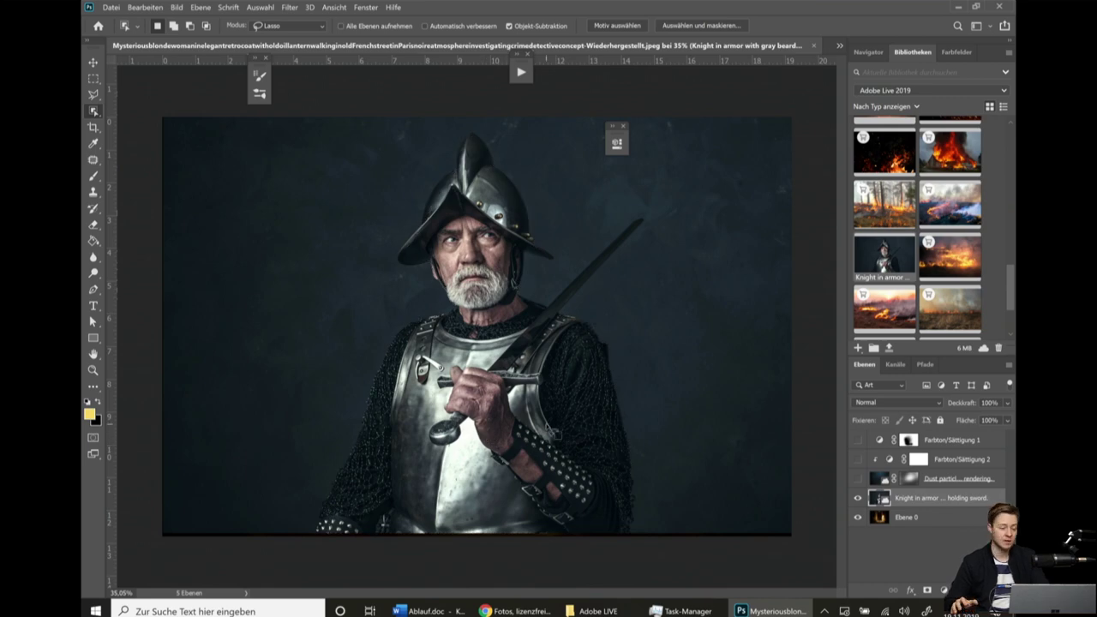
scroll(493, 403, "down", 1)
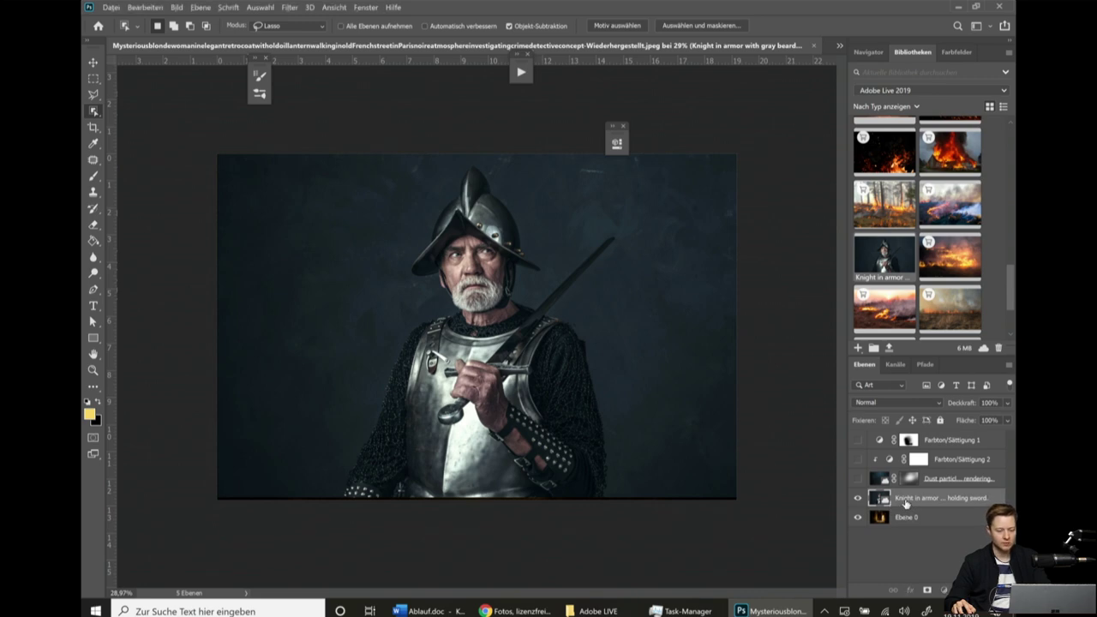
left_click_drag(905, 504, 936, 521)
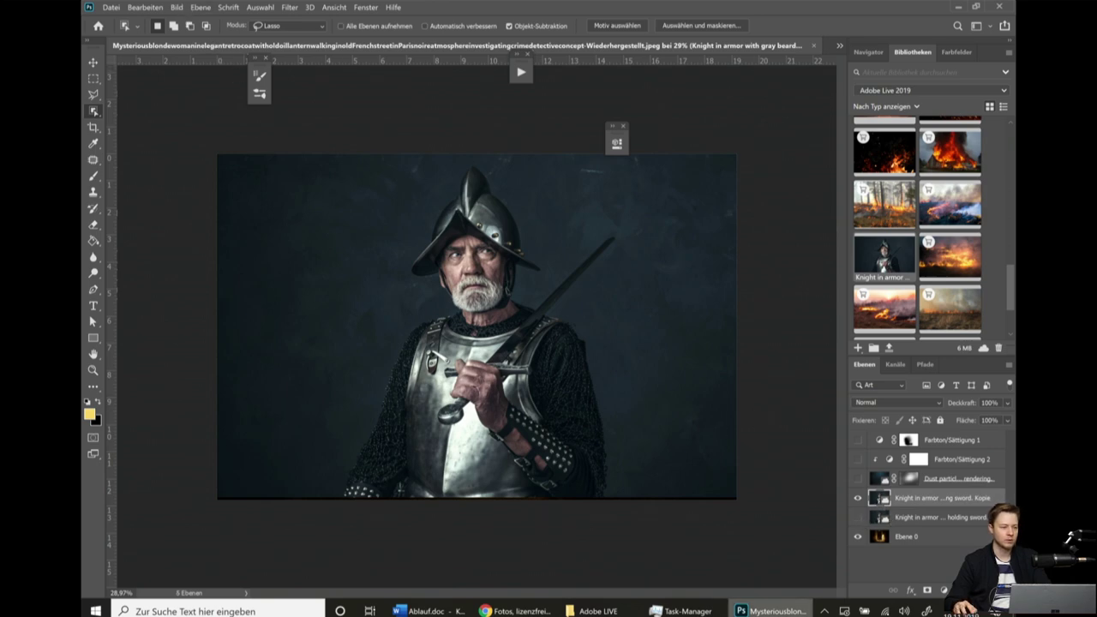
Apply a steep Gradationskurven curve to the knight copy using on-image points, undoing the last point.
left_click(177, 8)
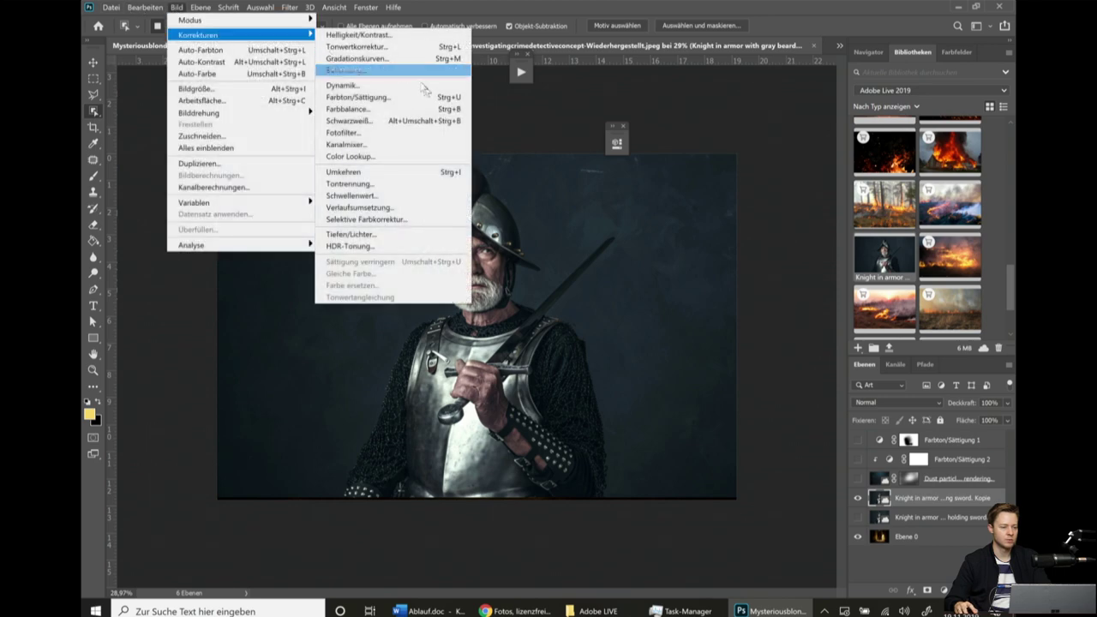
mouse_move(198, 34)
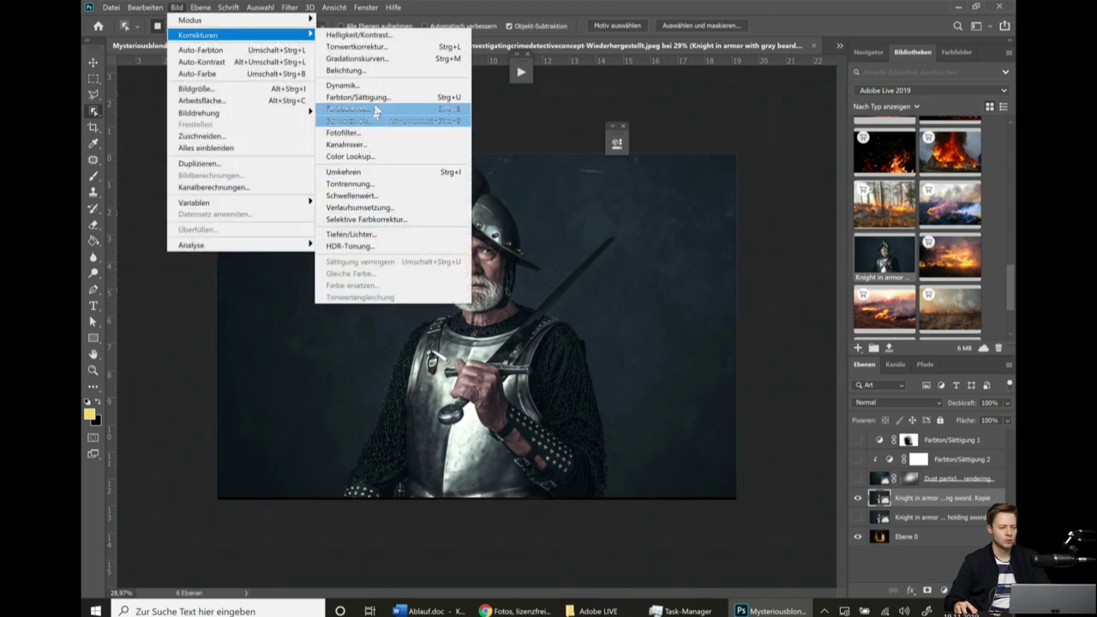
left_click(368, 58)
left_click_drag(431, 97, 607, 65)
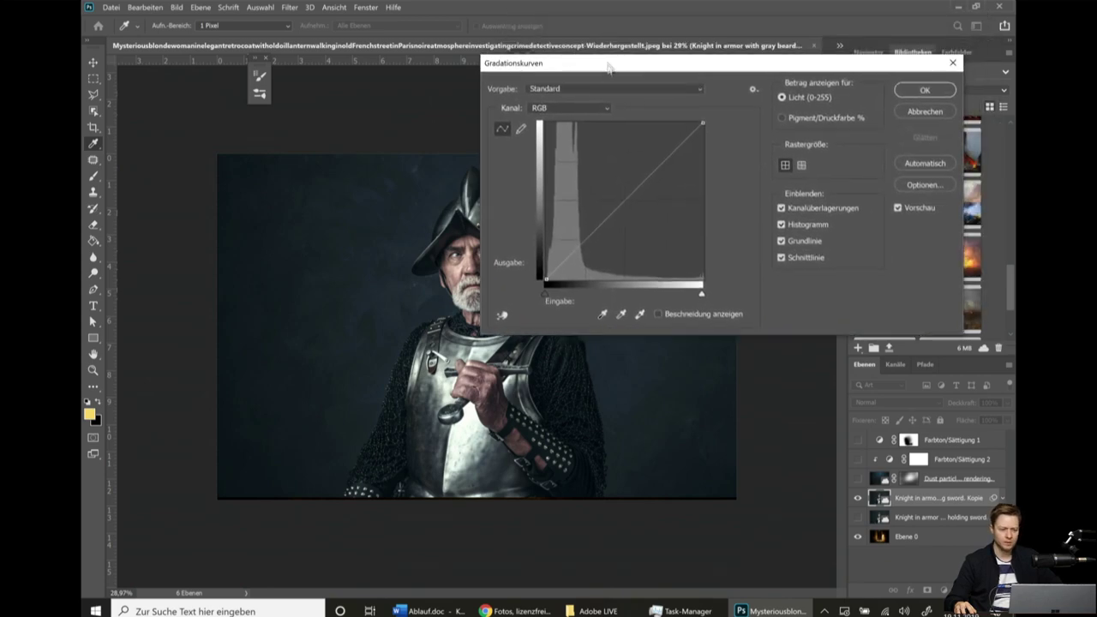
left_click(501, 317)
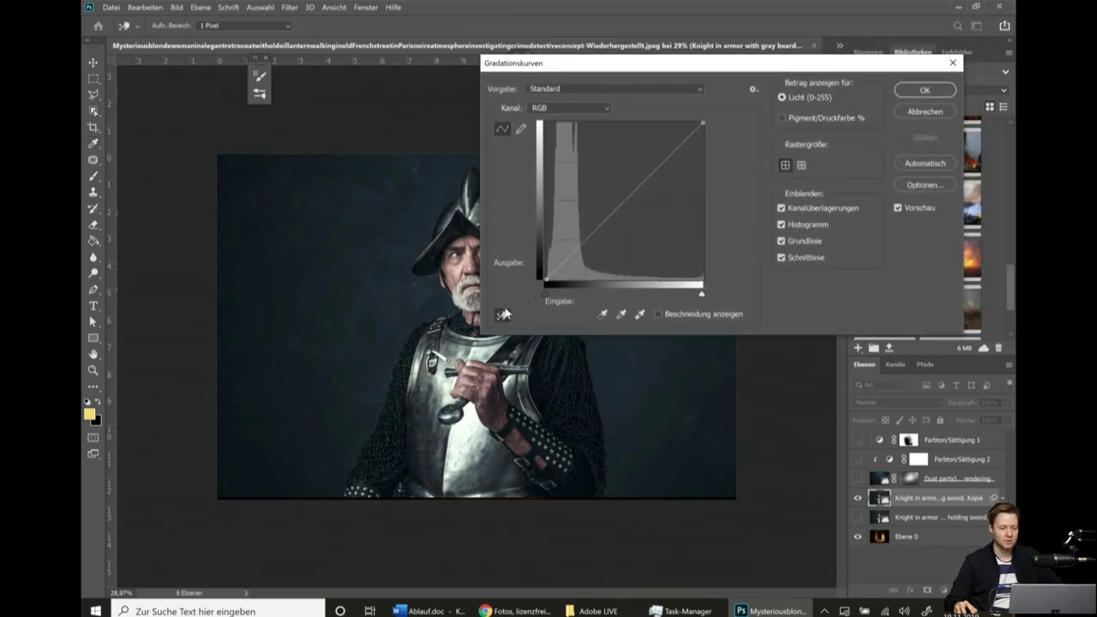
left_click_drag(655, 76, 811, 70)
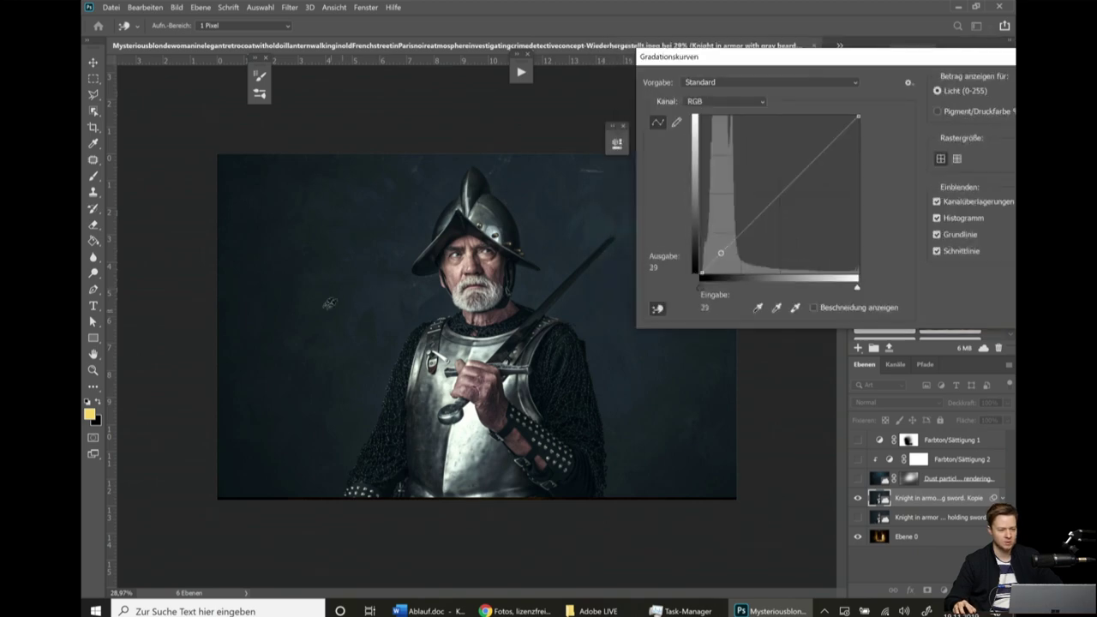
left_click_drag(319, 300, 332, 257)
left_click_drag(417, 367, 419, 352)
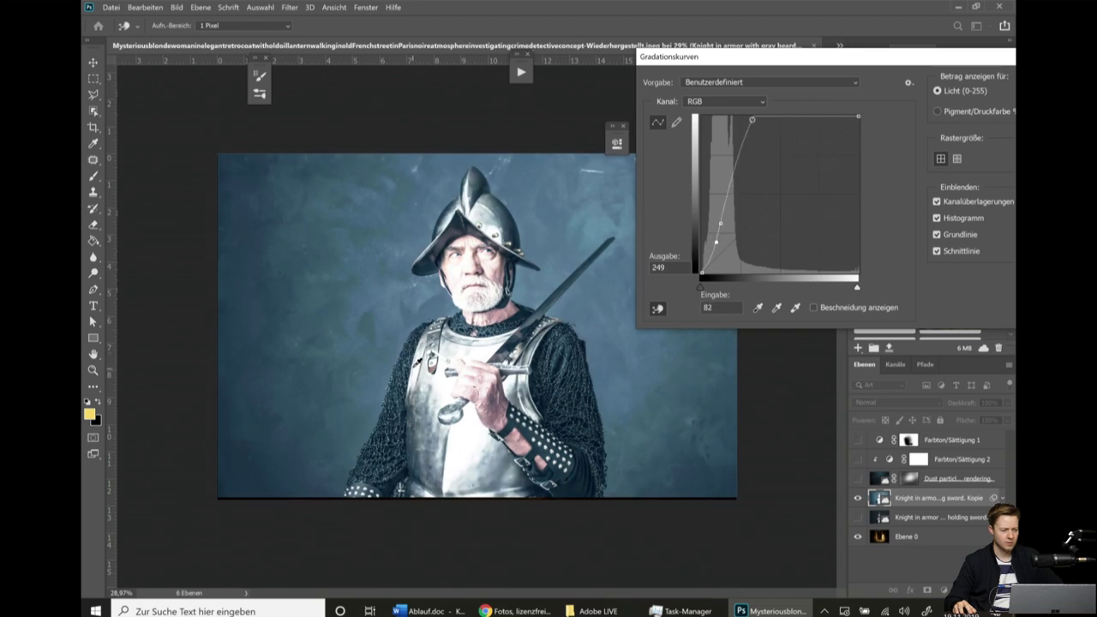
left_click_drag(449, 231, 449, 219)
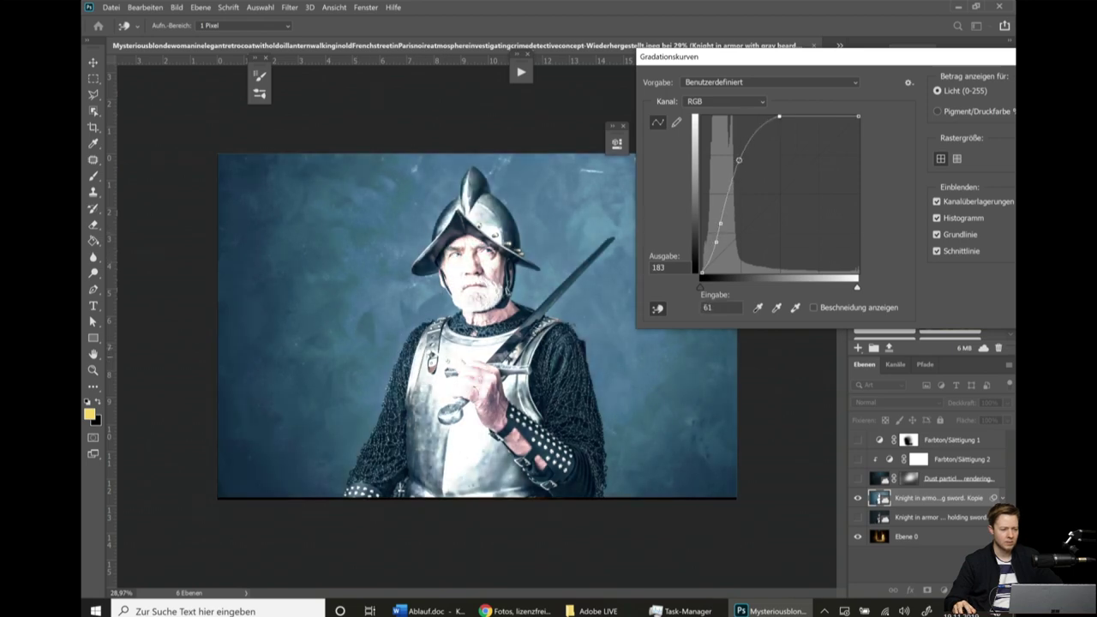
key("ctrl+z")
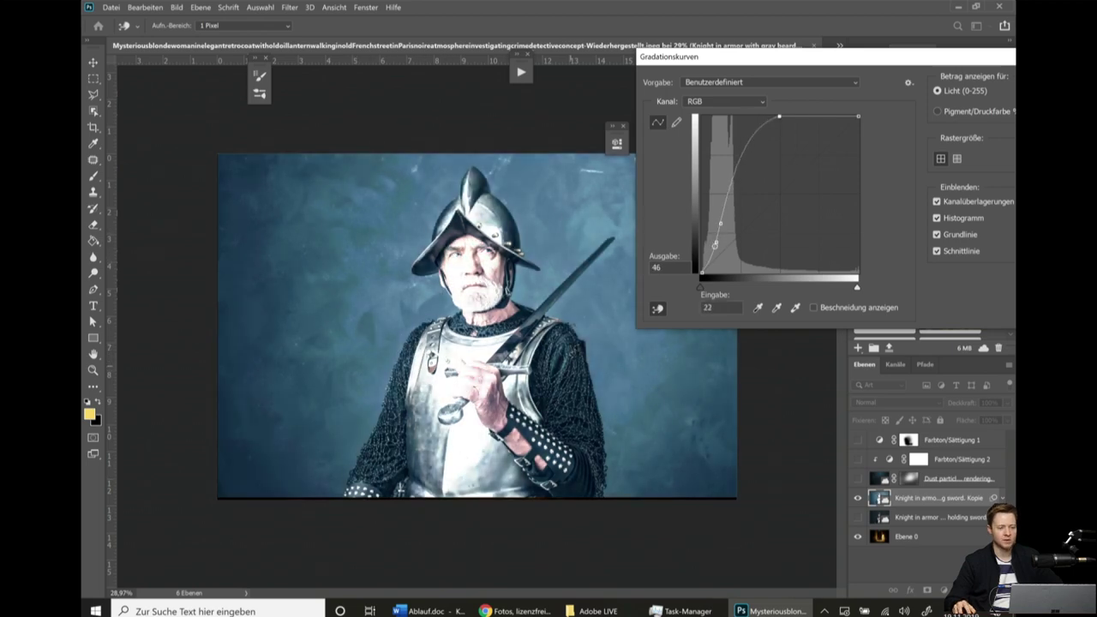
Apply the Curves brightening and draw a first selection outline around the knight.
left_click(950, 96)
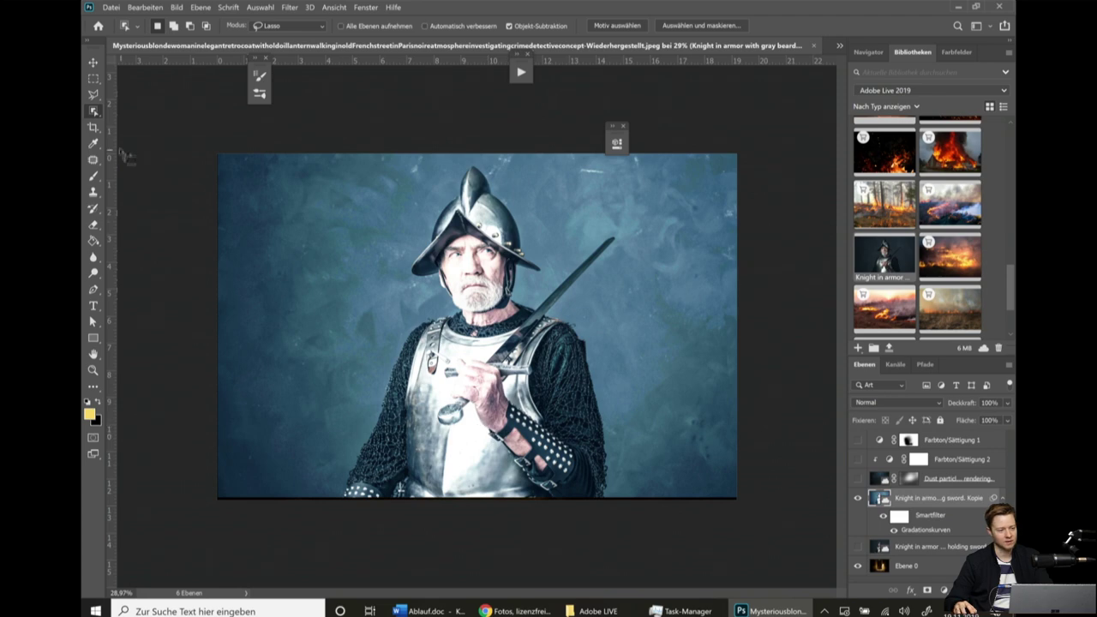
left_click_drag(329, 502, 396, 339)
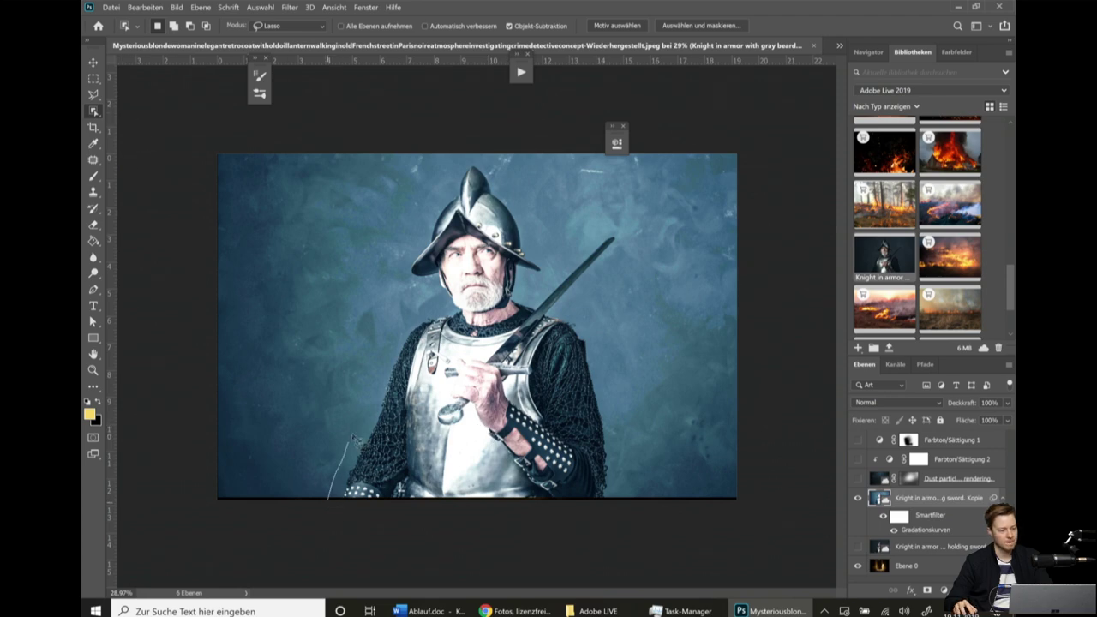
left_click_drag(418, 209, 499, 166)
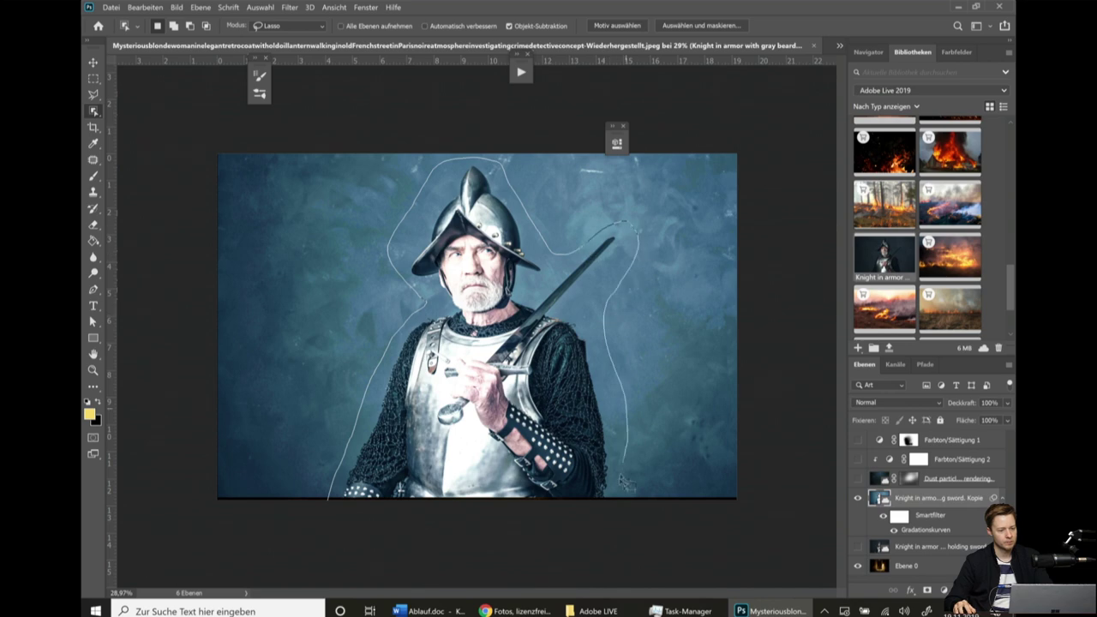
left_click_drag(636, 230, 621, 561)
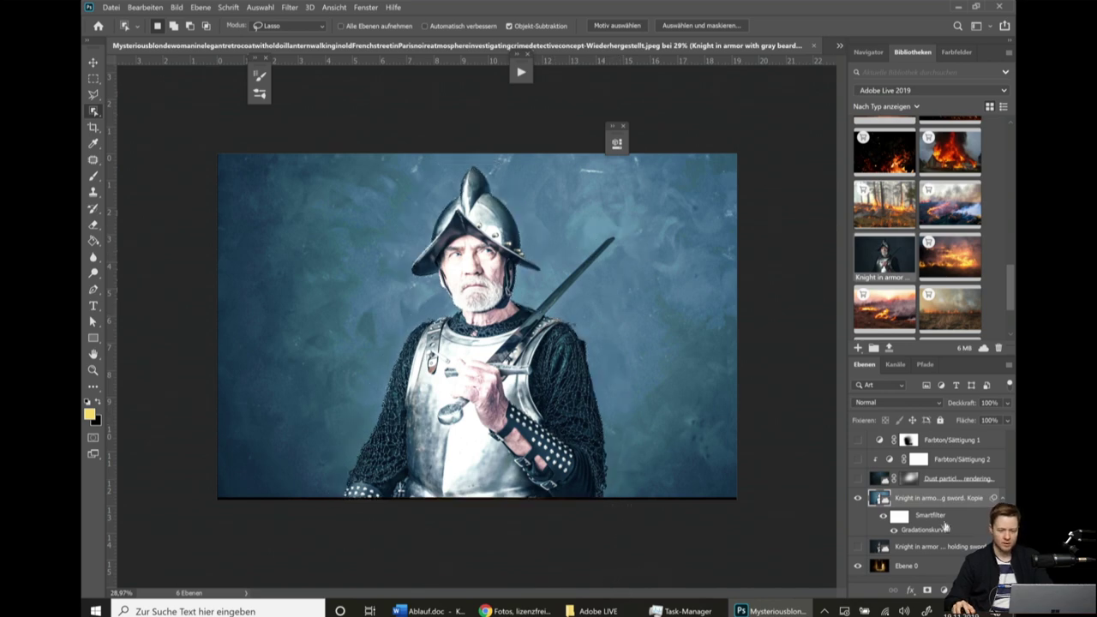
Rasterize the knight copy layer and redraw the selection around the knight.
right_click(945, 528)
left_click(787, 291)
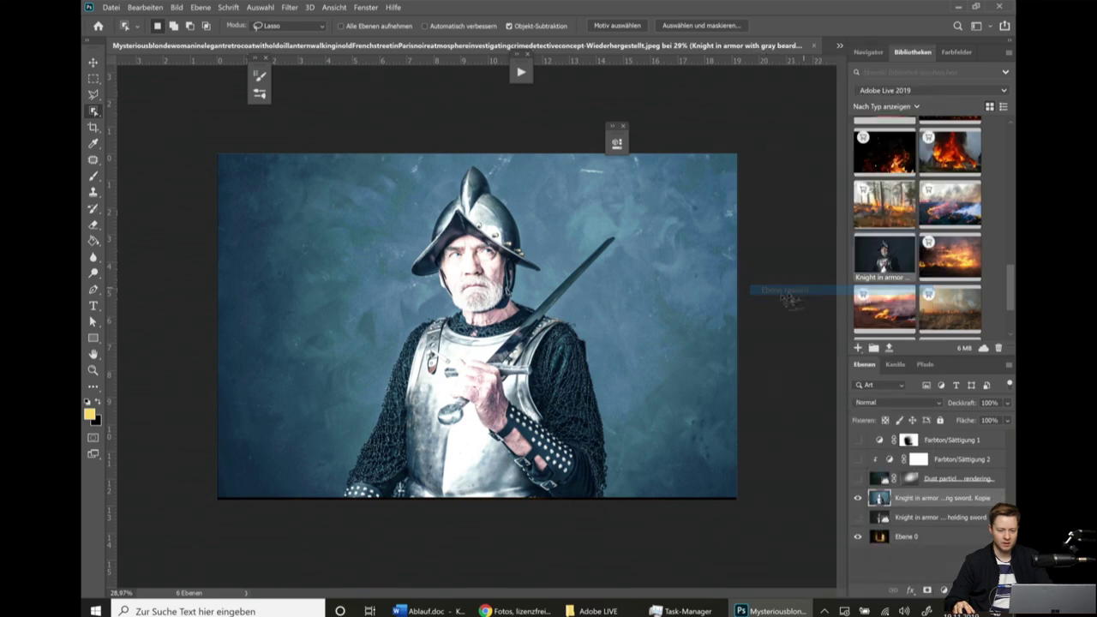
left_click_drag(326, 501, 374, 367)
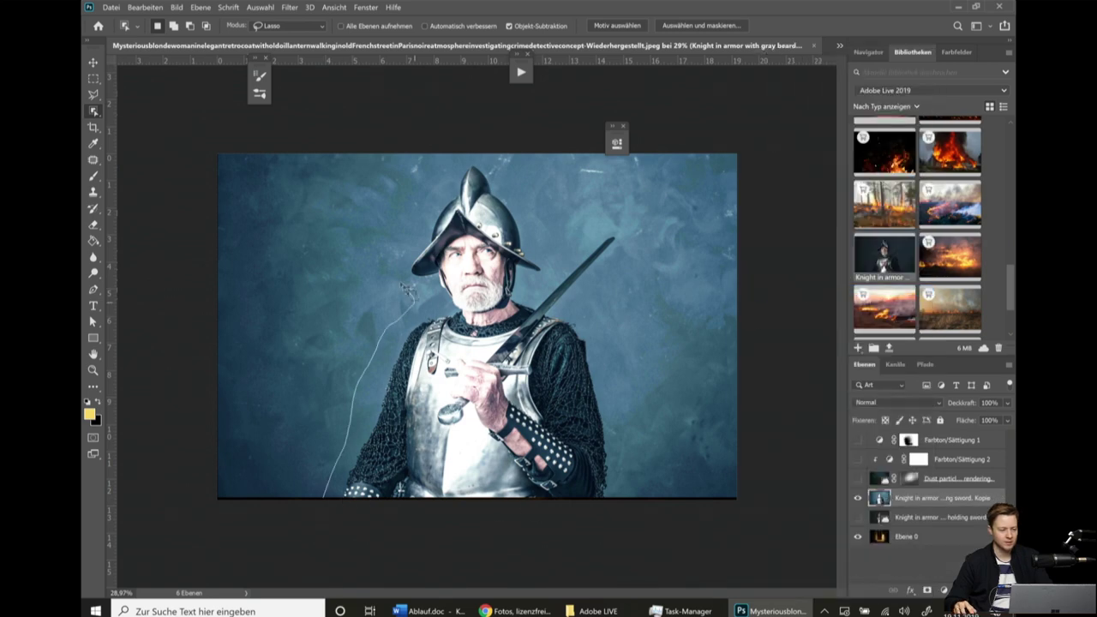
left_click_drag(407, 288, 455, 161)
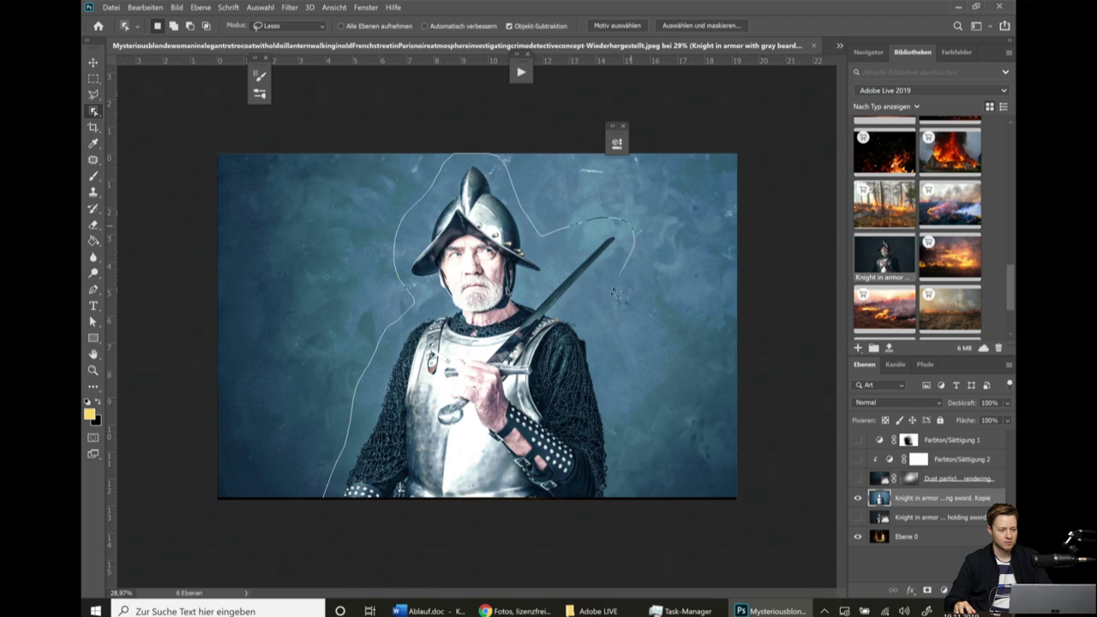
left_click_drag(619, 296, 639, 527)
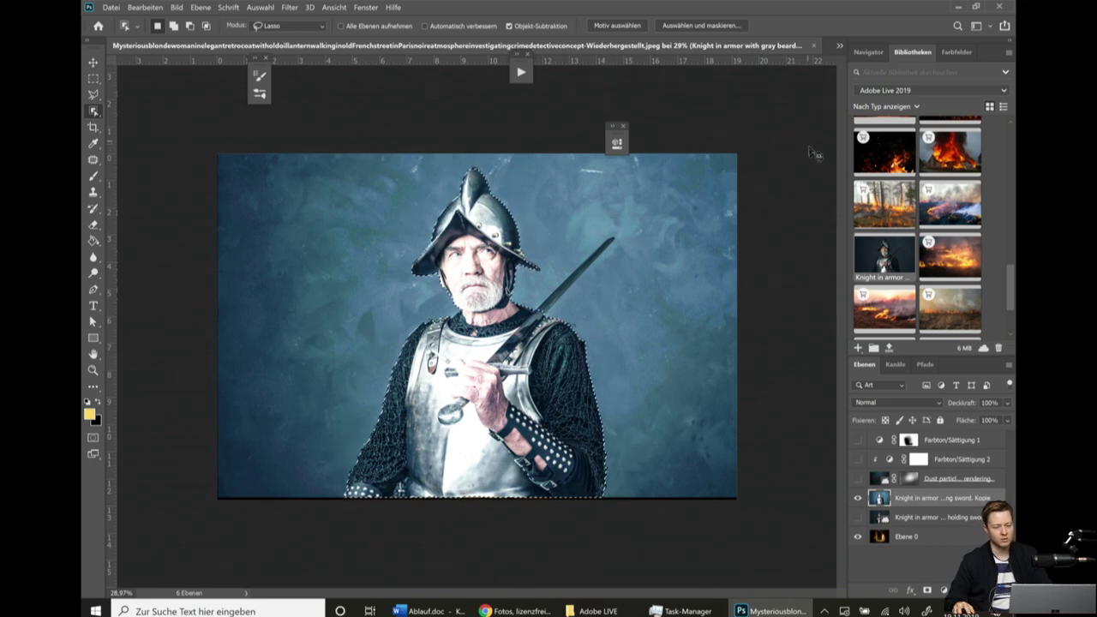
Clear the knight selection, then undo to restore it.
scroll(495, 174, "up", 5)
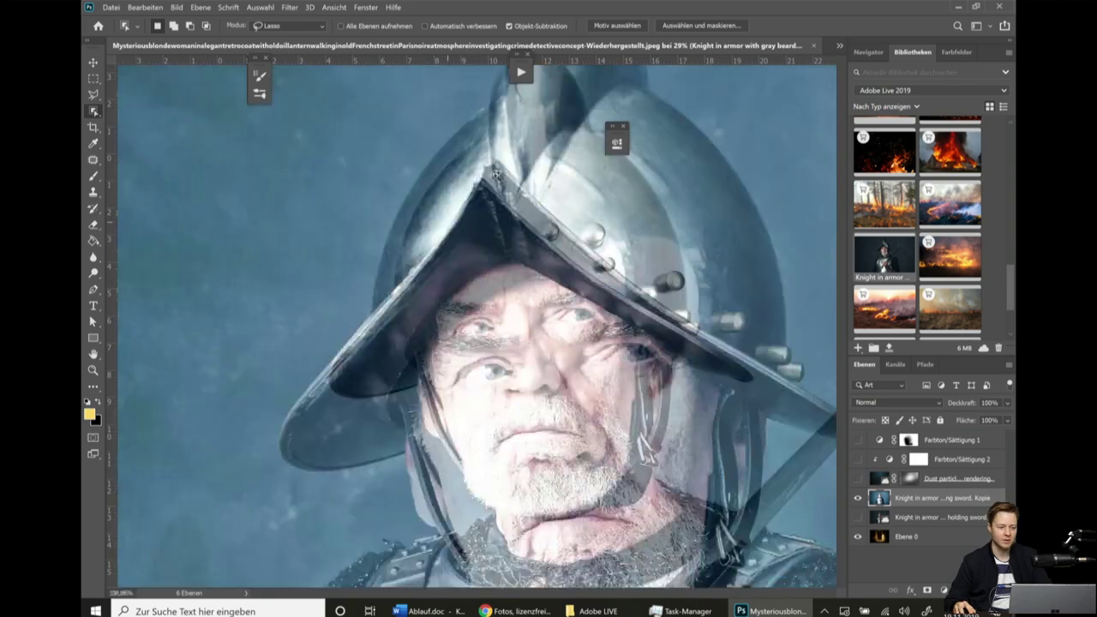
scroll(496, 174, "down", 5)
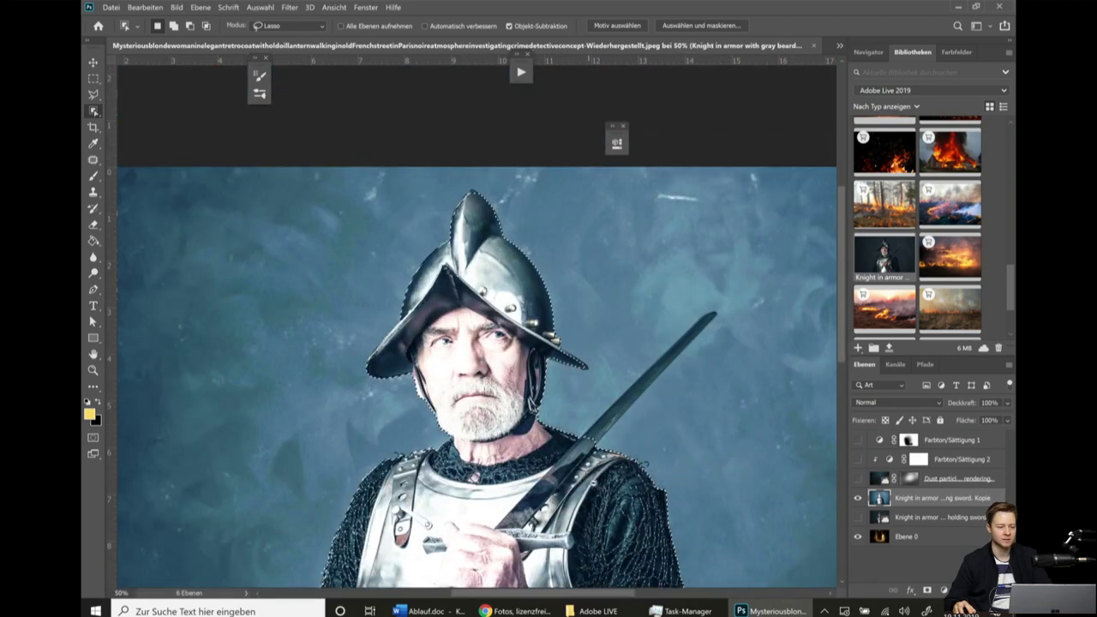
left_click(649, 437)
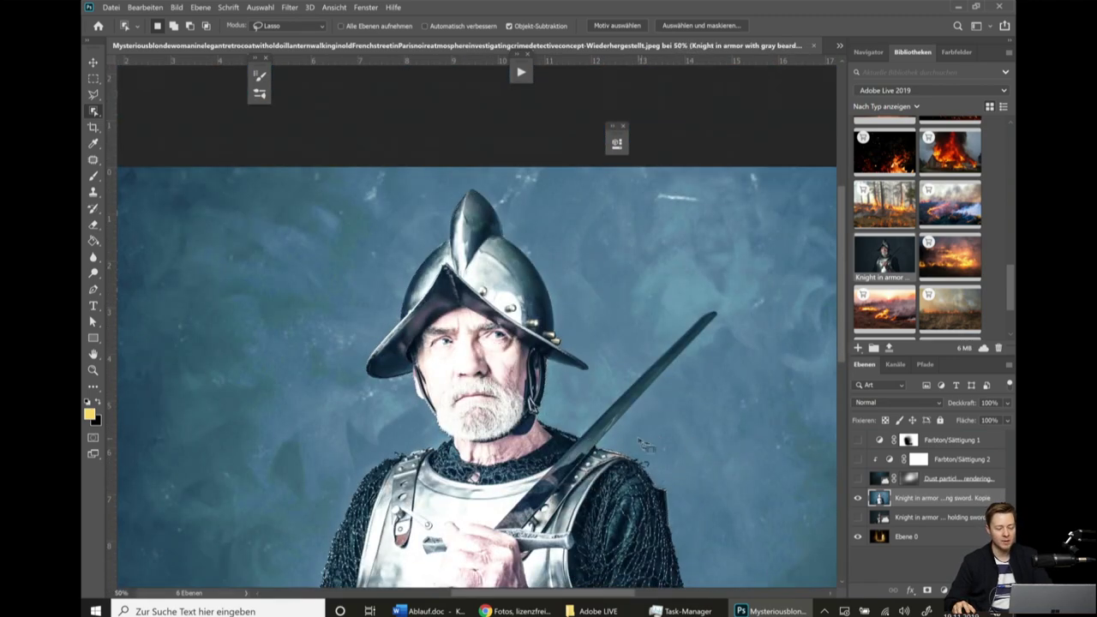
key("ctrl+z")
Extend the knight selection around the sword and drag the knight copy toward the trash.
scroll(477, 335, "down", 3)
scroll(477, 334, "up", 2)
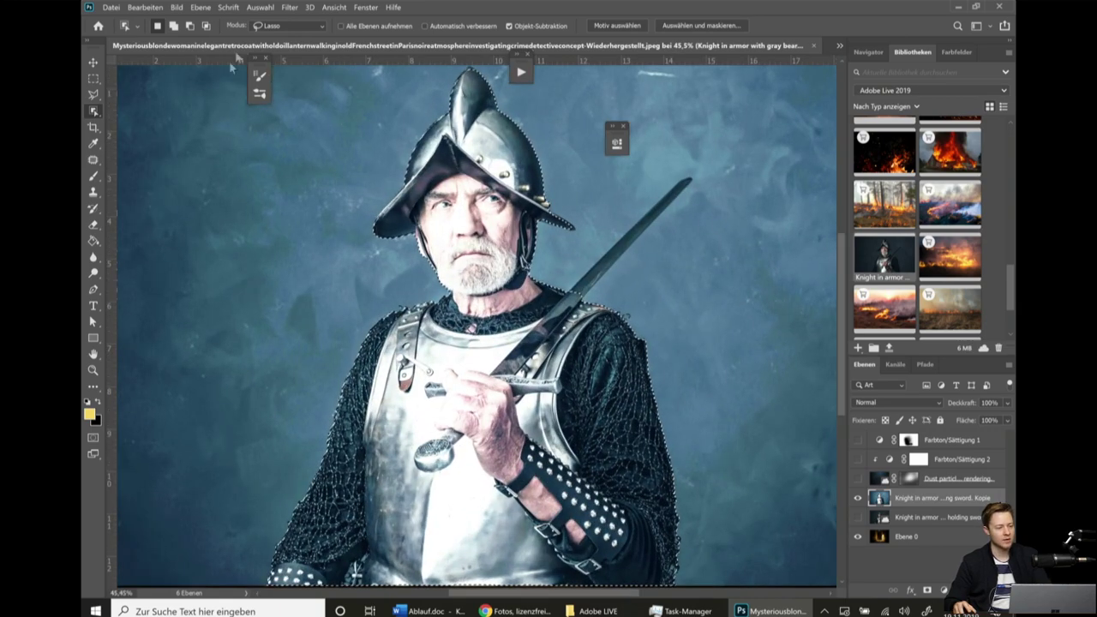
scroll(658, 272, "up", 3)
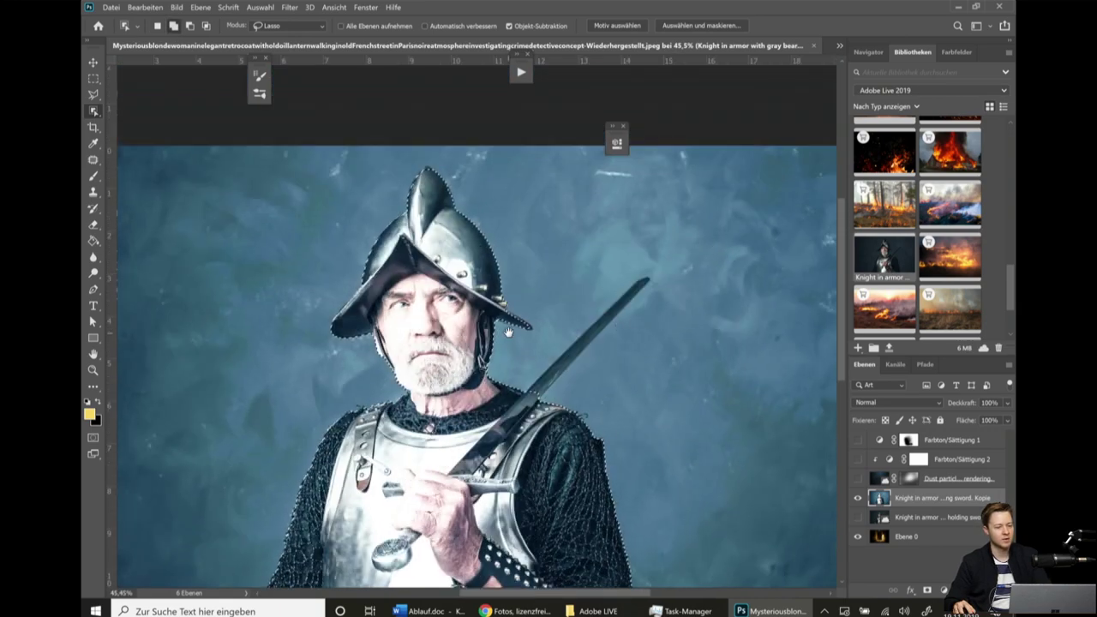
scroll(658, 272, "right", 1)
left_click_drag(659, 271, 607, 294)
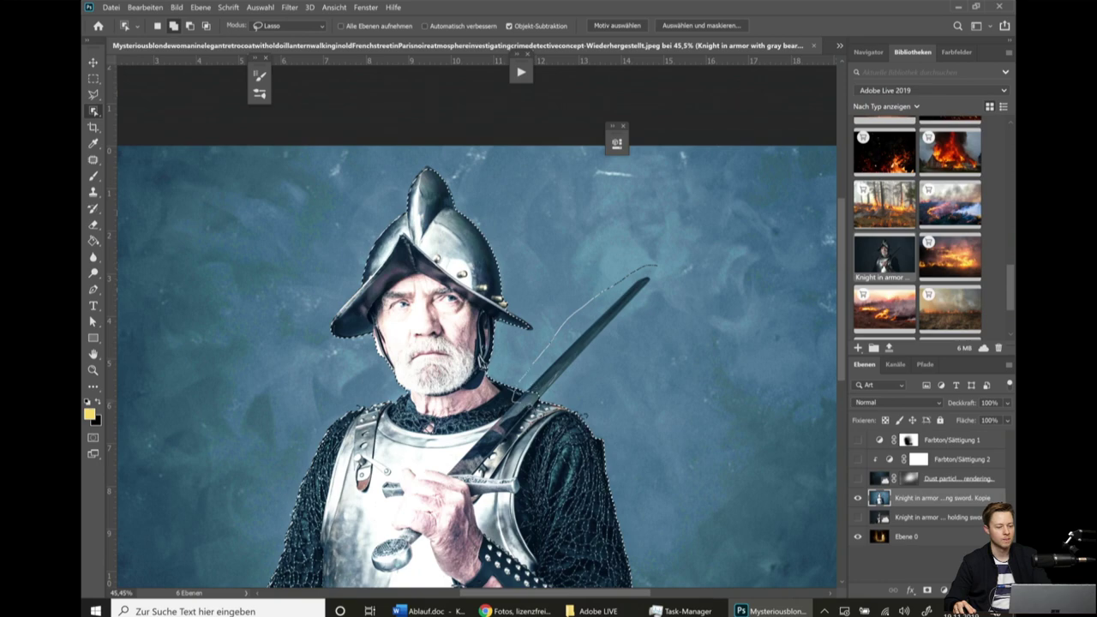
mouse_move(606, 368)
left_mouse_down()
mouse_move(686, 282)
mouse_move(688, 262)
left_mouse_up()
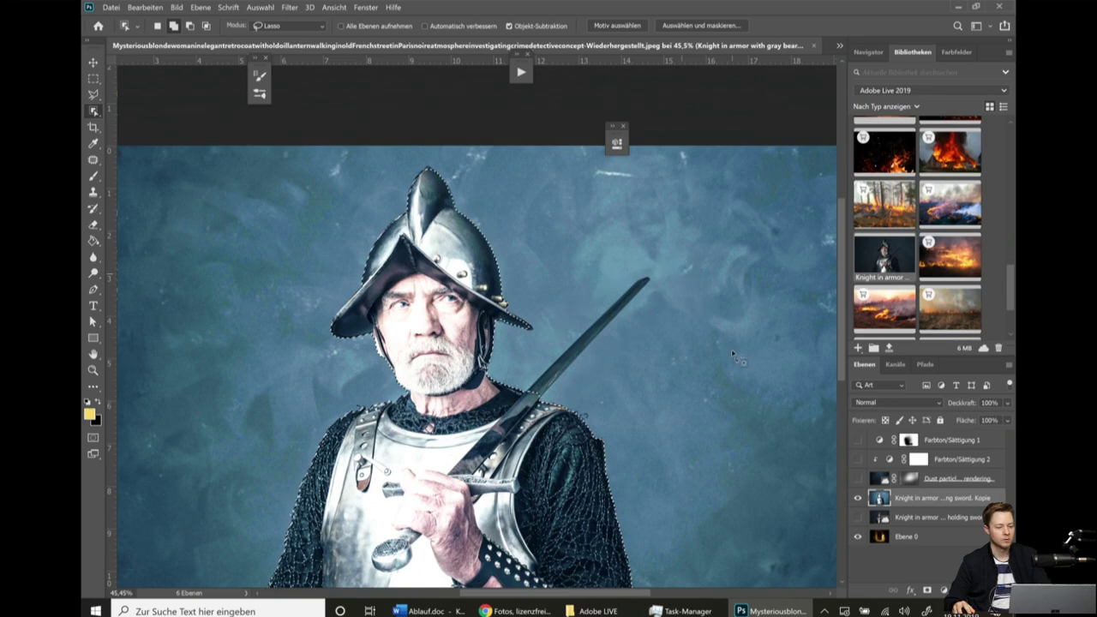
scroll(720, 334, "down", 2)
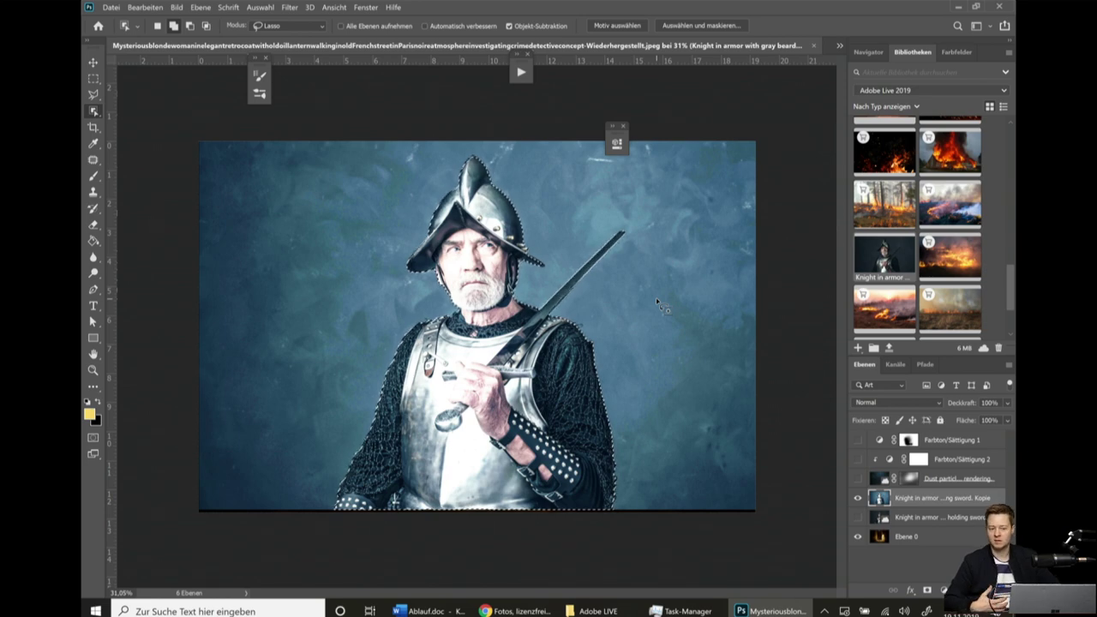
left_click_drag(927, 505, 926, 589)
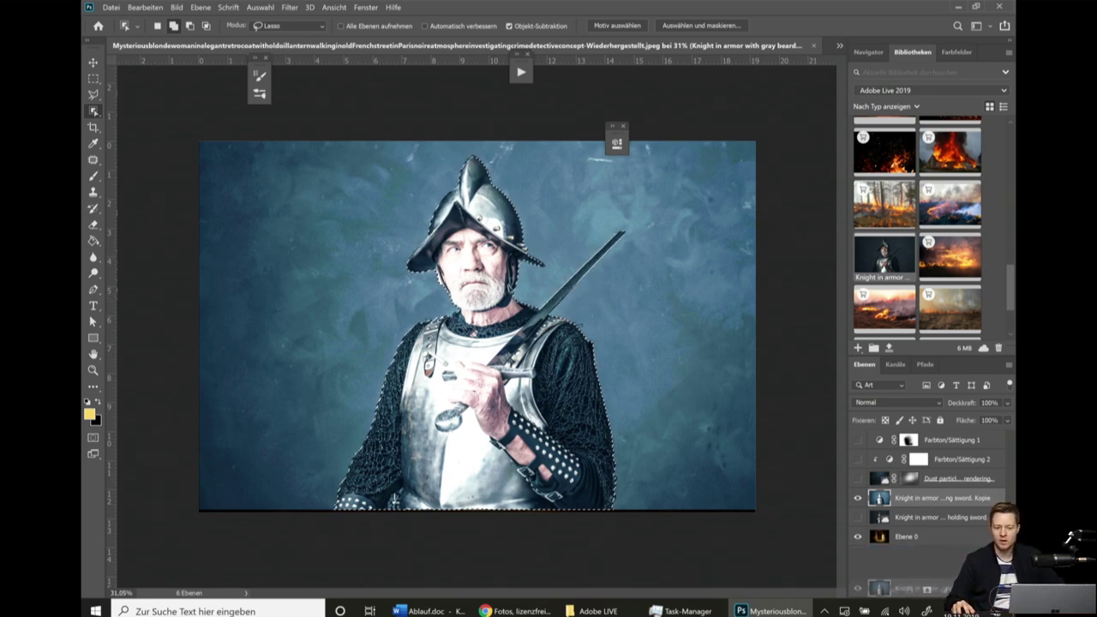
Delete the knight copy, mask the original knight layer to the selection, then hide it.
left_click_drag(908, 589, 998, 589)
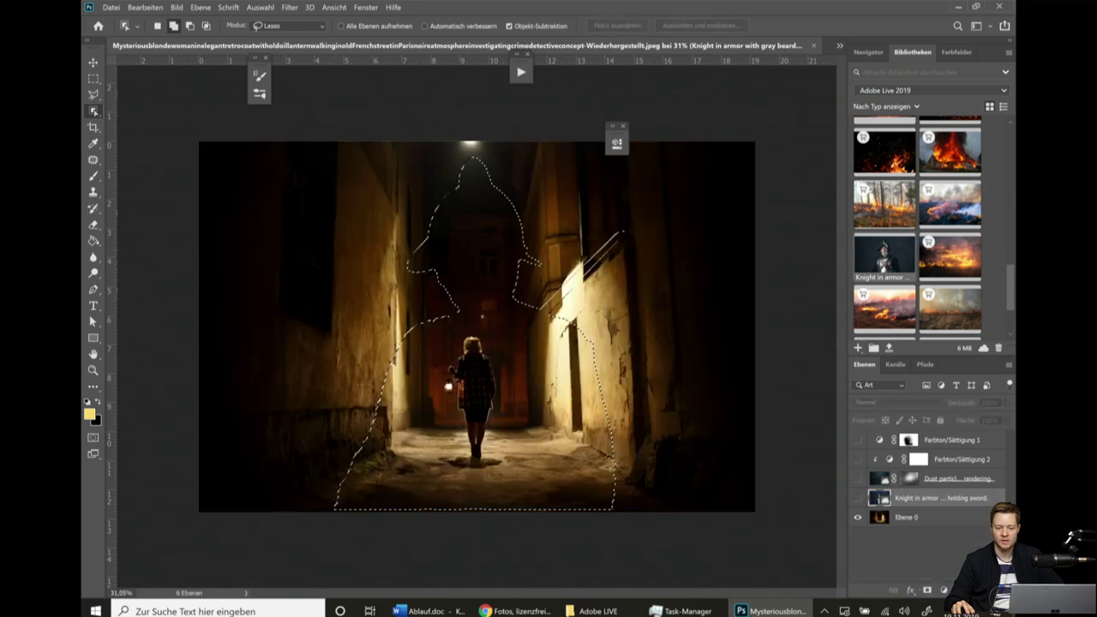
left_click(857, 498)
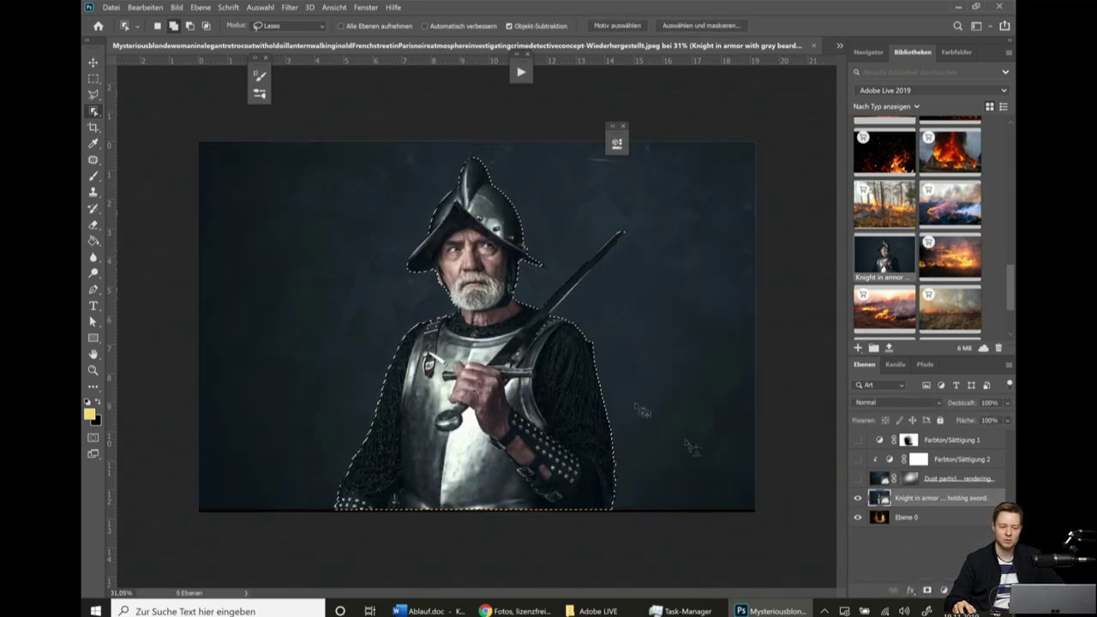
left_click(926, 589)
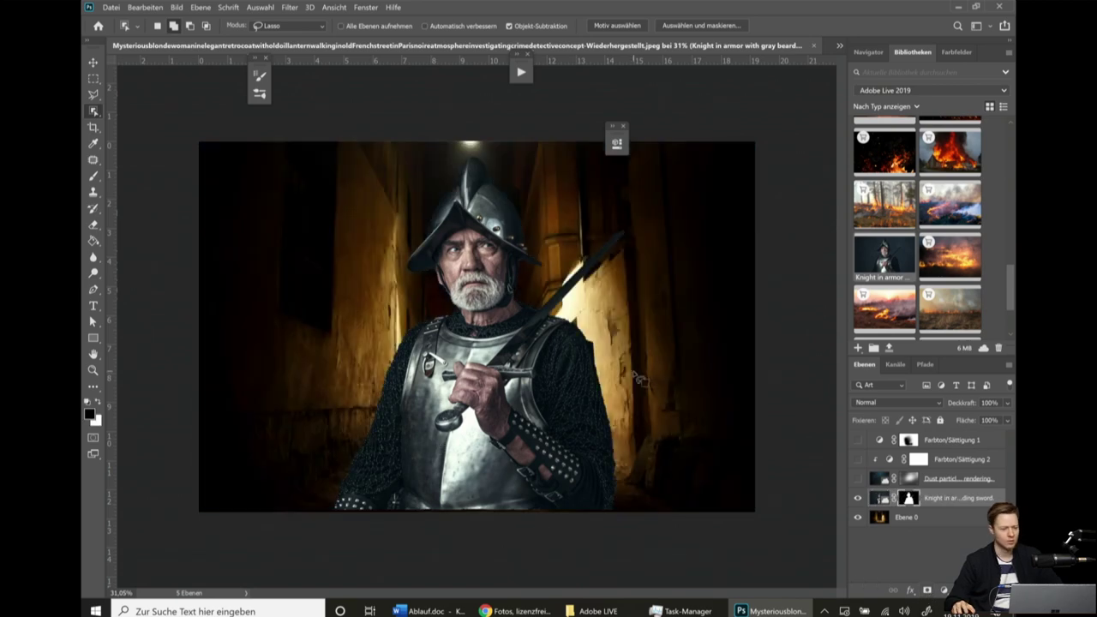
left_click(858, 498)
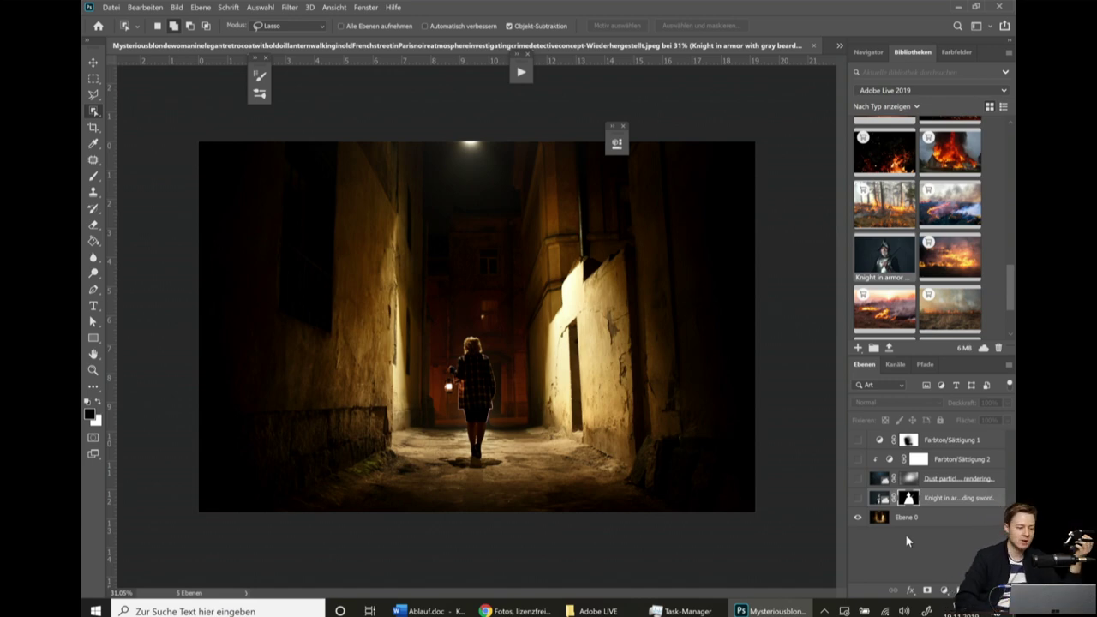
Try the freehand Lasso tool, then settle on the Pen tool.
left_click(94, 288)
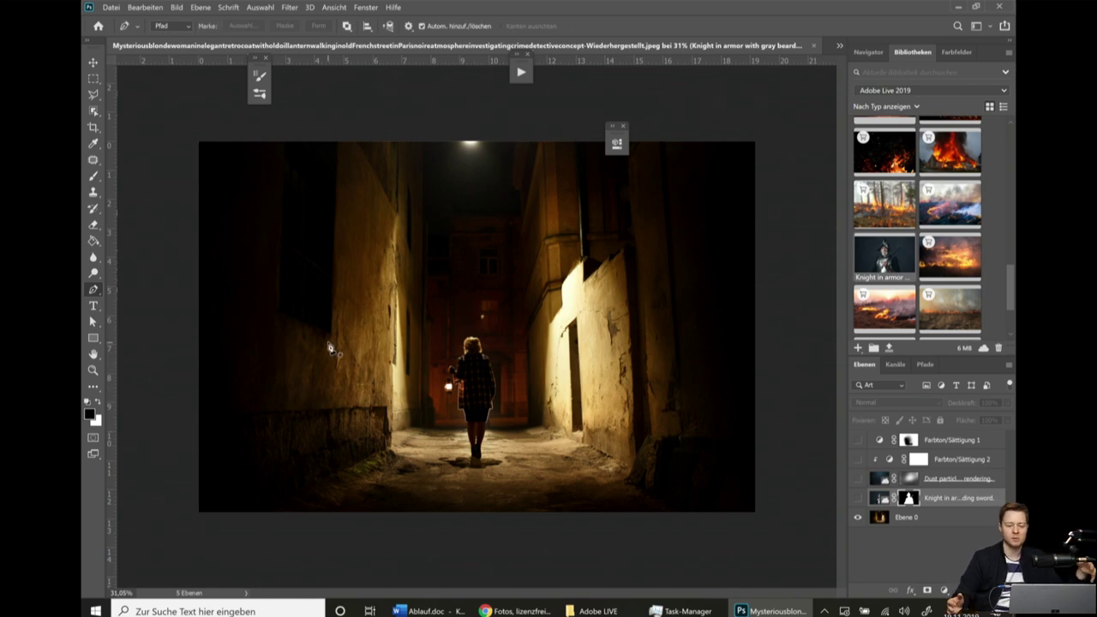
scroll(449, 405, "up", 2)
scroll(449, 405, "up", 2)
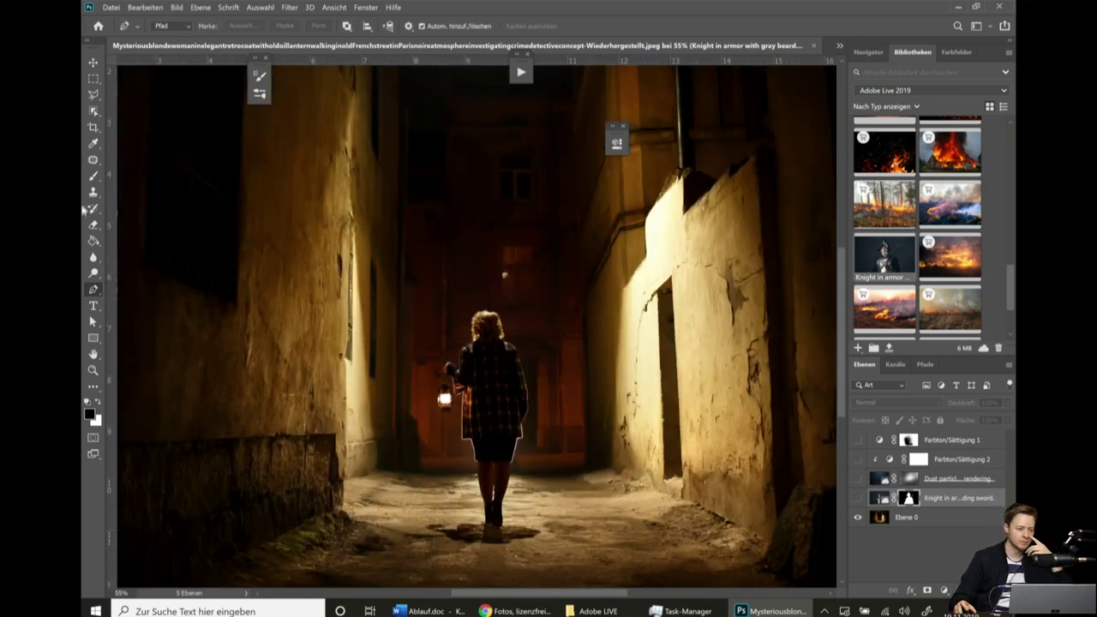
left_click(93, 94)
left_click(240, 109)
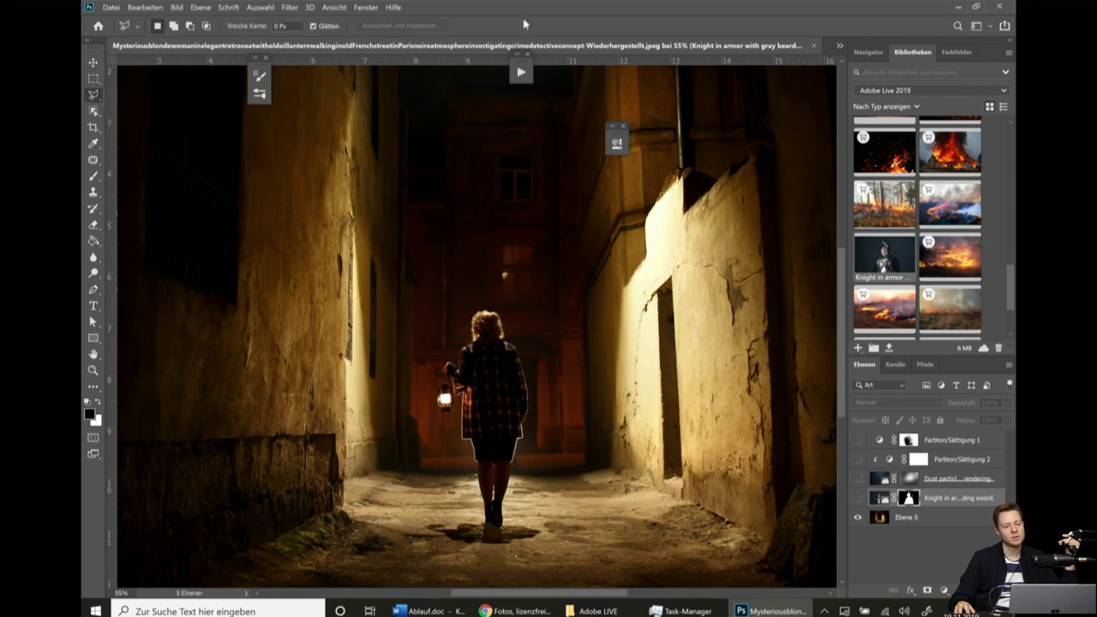
scroll(293, 487, "up", 1)
left_click(93, 288)
scroll(377, 449, "up", 2)
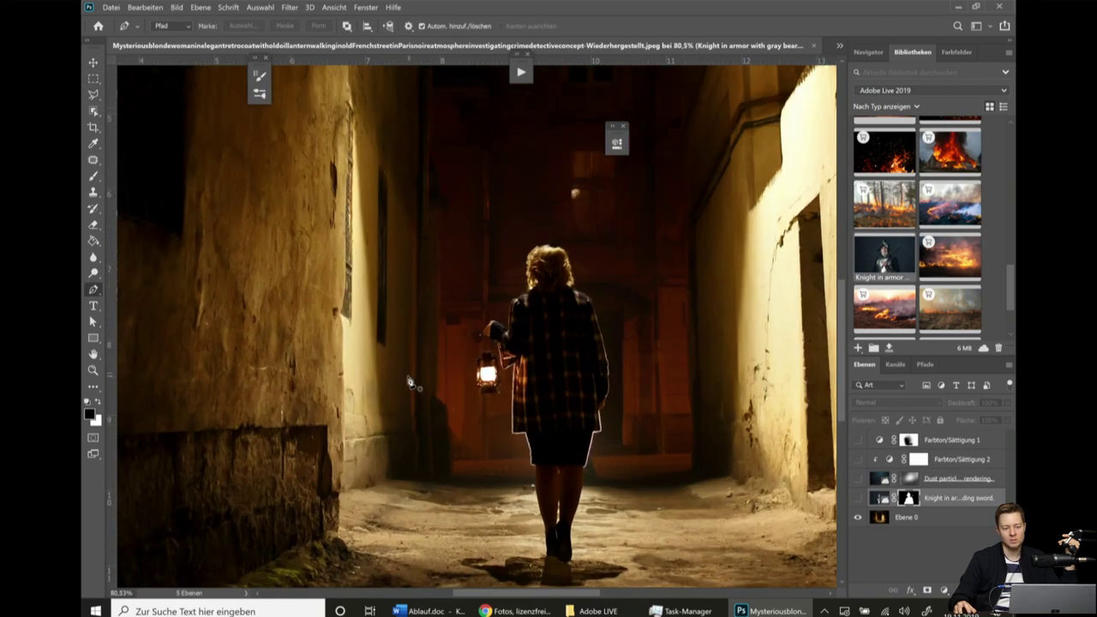
Draw a closed pen path of anchors around the woman with the lantern.
left_click_drag(408, 376, 453, 300)
left_click(470, 242)
left_click(542, 214)
left_click(617, 213)
left_click(650, 262)
left_click(661, 322)
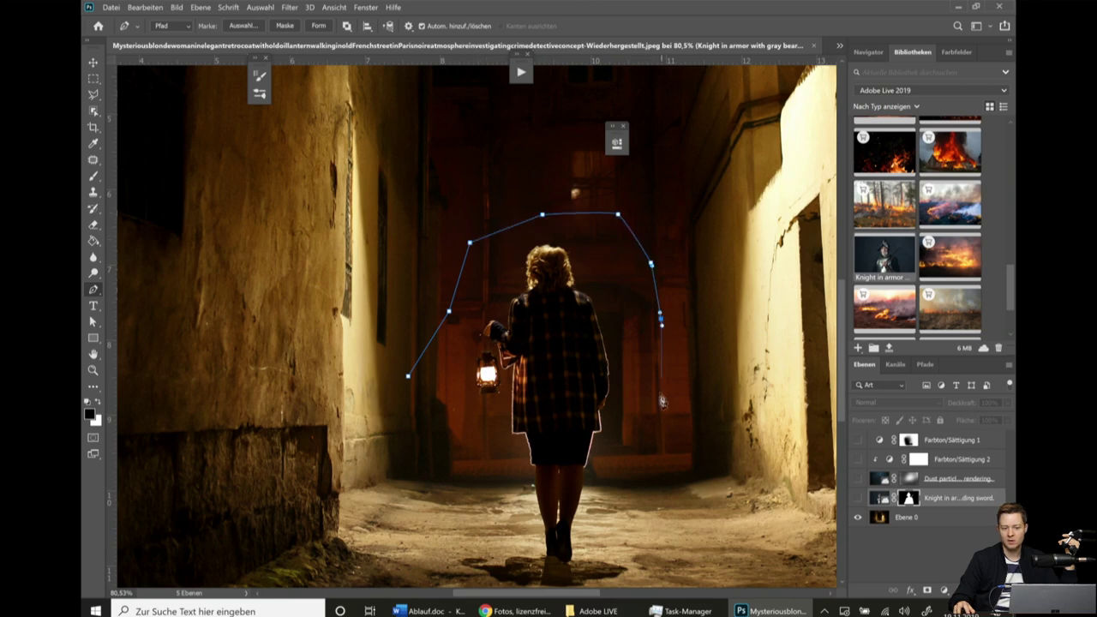
left_click(653, 458)
left_click(522, 468)
left_click(466, 468)
left_click(460, 427)
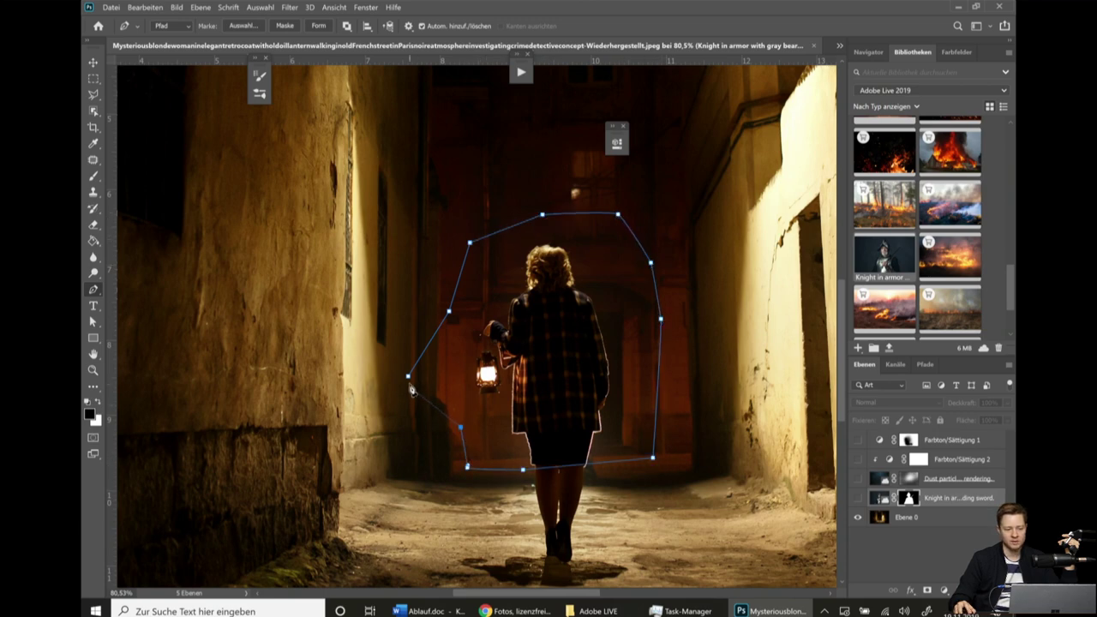
left_click(408, 375)
Move path anchors with Direct Selection, then undo back several path changes.
key("a")
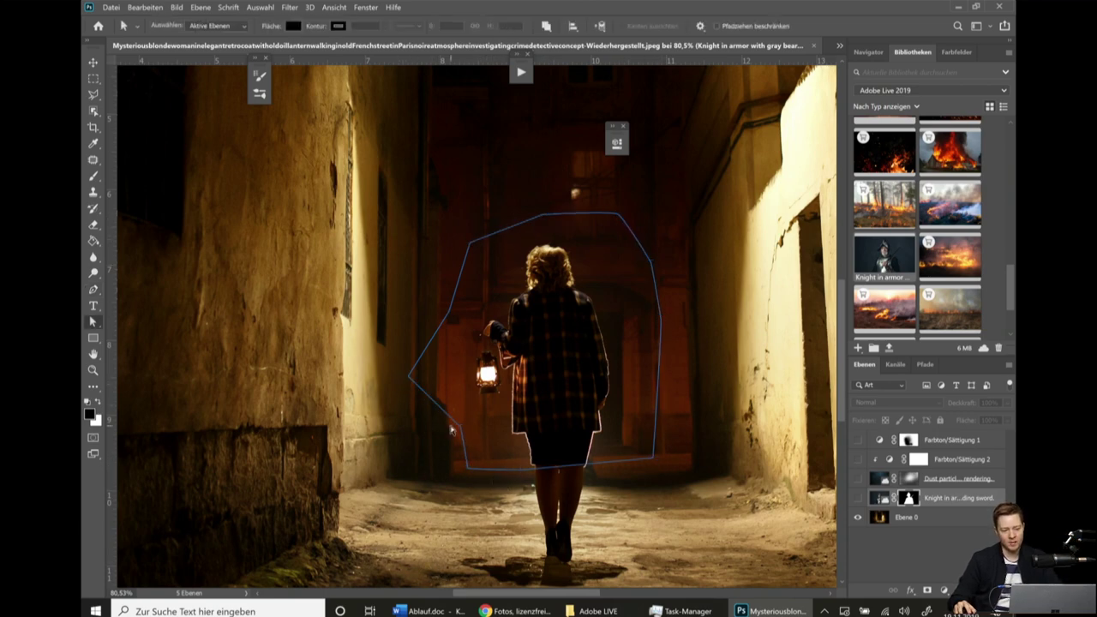
mouse_move(460, 428)
left_mouse_down()
mouse_move(485, 379)
mouse_move(478, 349)
left_mouse_up()
mouse_move(661, 320)
left_mouse_down()
mouse_move(658, 305)
mouse_move(658, 351)
left_mouse_up()
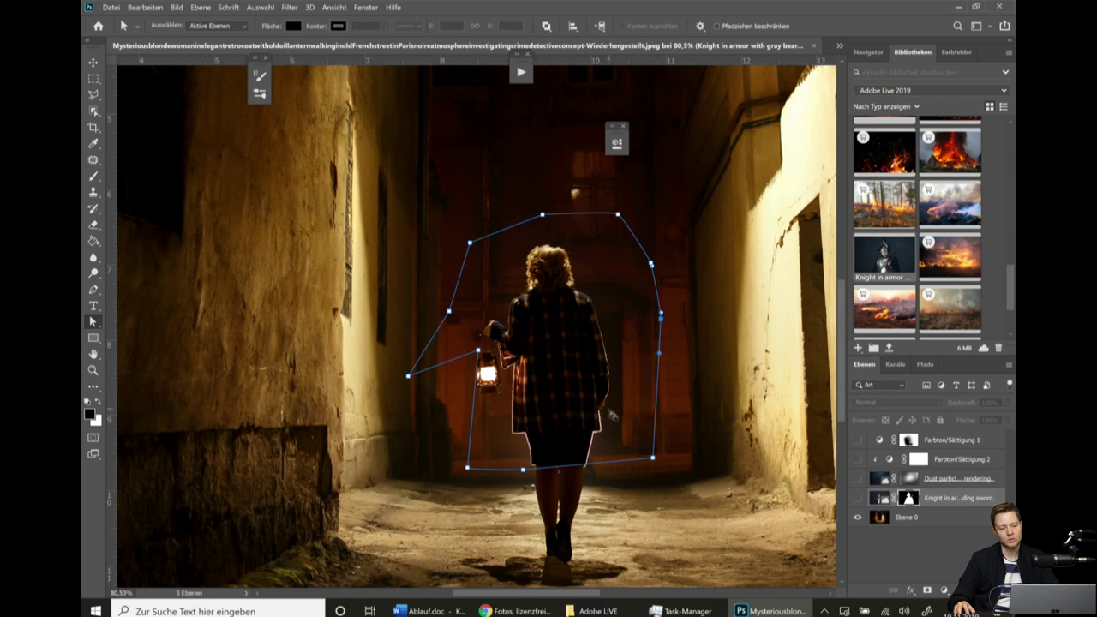
key("ctrl+z")
key("ctrl+z")
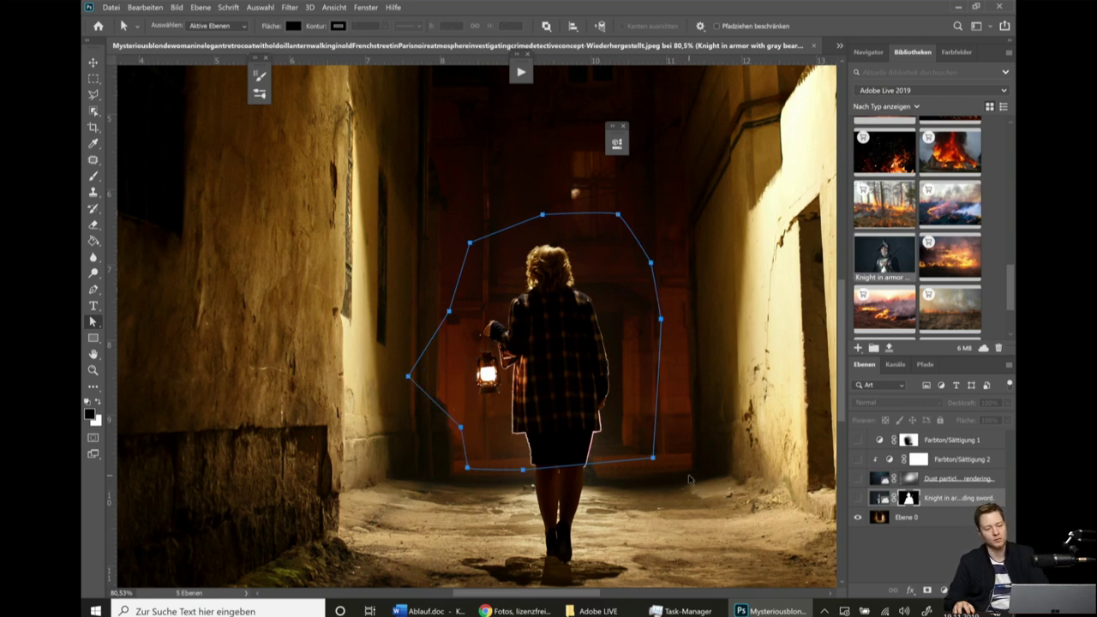
key("ctrl+z")
key("ctrl+z")
key("ctrl+z")
key("ctrl+z")
key("ctrl+z")
key("ctrl+z")
key("ctrl+z")
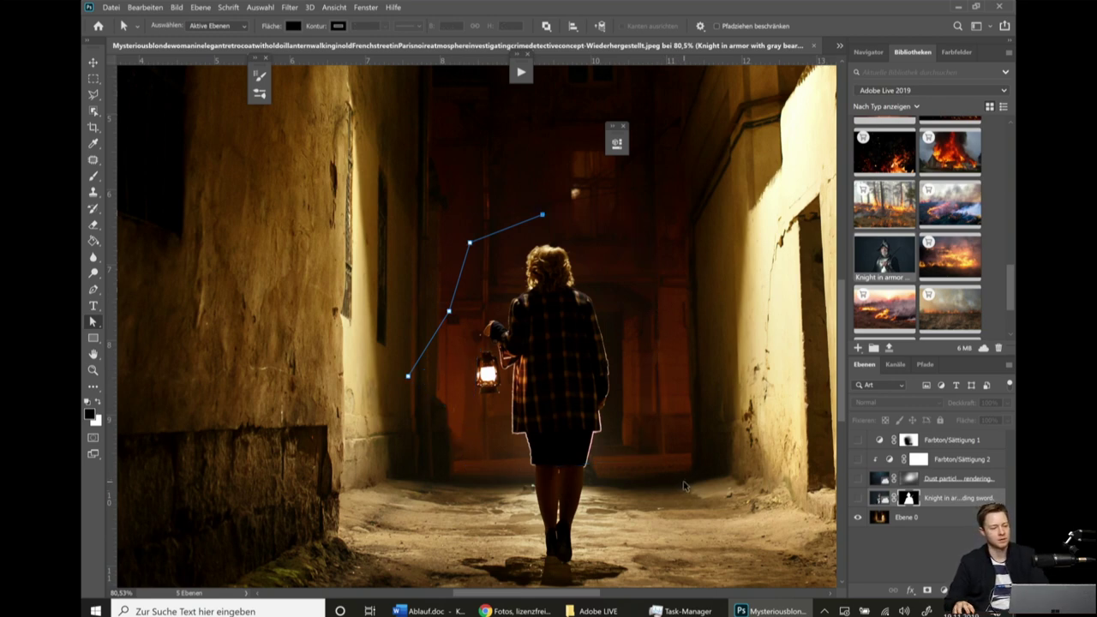
key("ctrl+z")
key("ctrl+z")
key("ctrl+z")
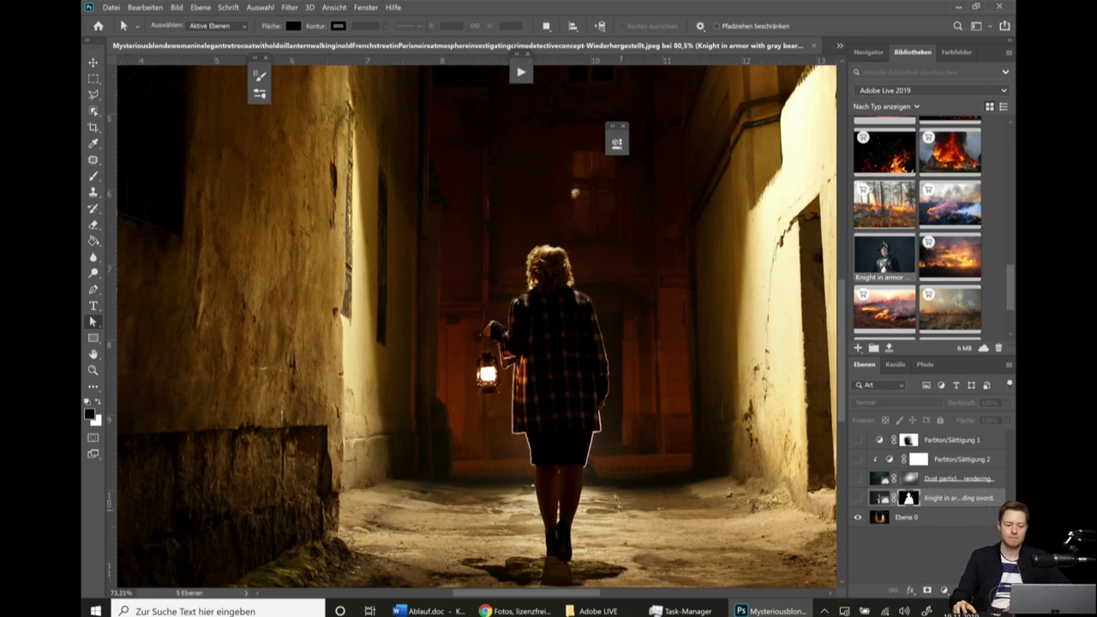
Zoom the view out to about 46% to see the whole alley.
scroll(582, 411, "down", 3)
scroll(572, 402, "down", 2)
scroll(573, 403, "up", 1)
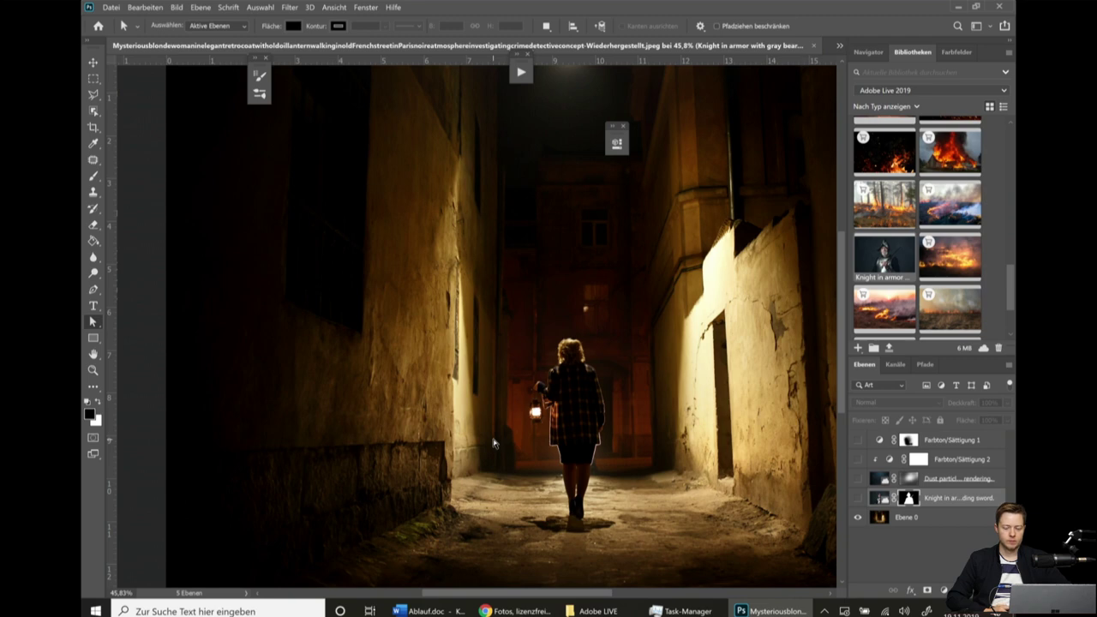
scroll(605, 153, "down", 1)
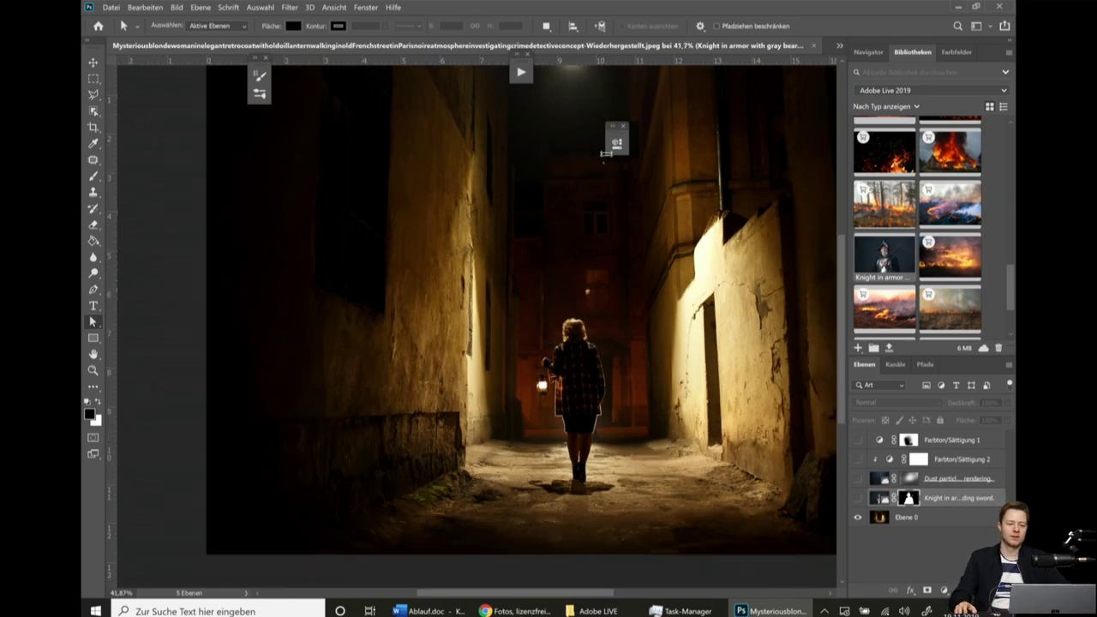
scroll(726, 266, "up", 1)
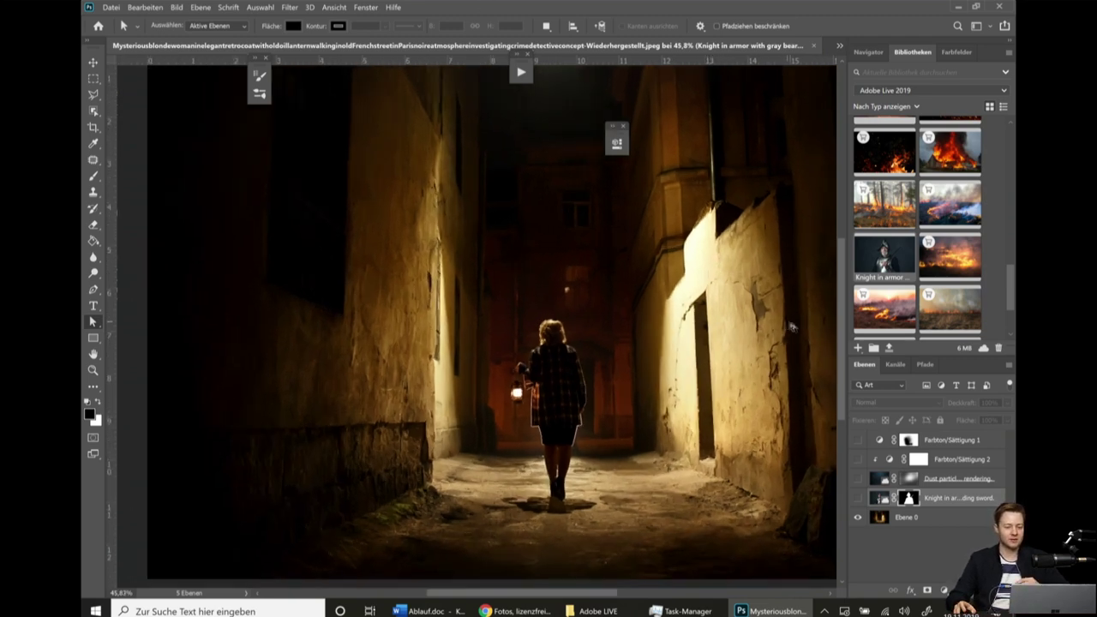
scroll(949, 294, "up", 1)
scroll(948, 294, "down", 1)
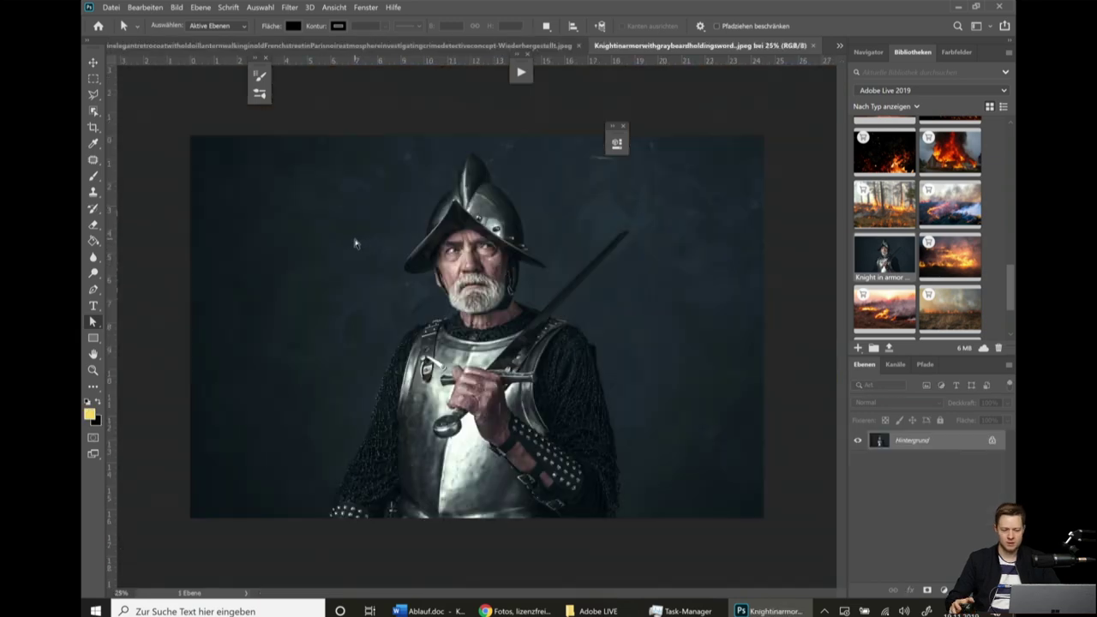
Zoom out on the knight portrait and open the Filter menu.
scroll(360, 242, "up", 1)
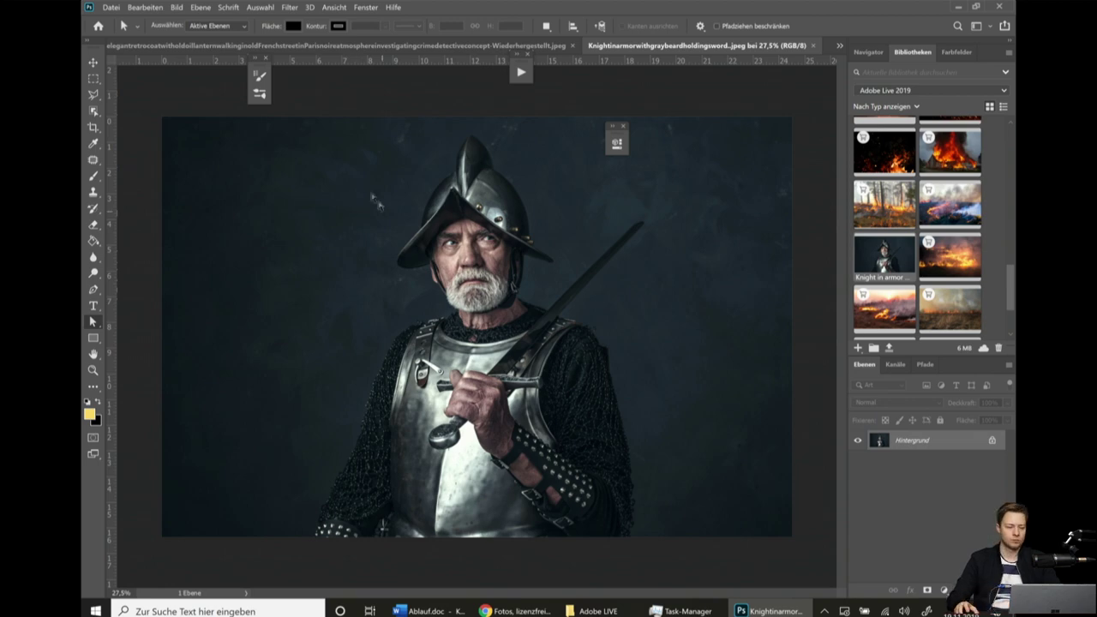
scroll(351, 193, "up", 2)
scroll(283, 154, "down", 1)
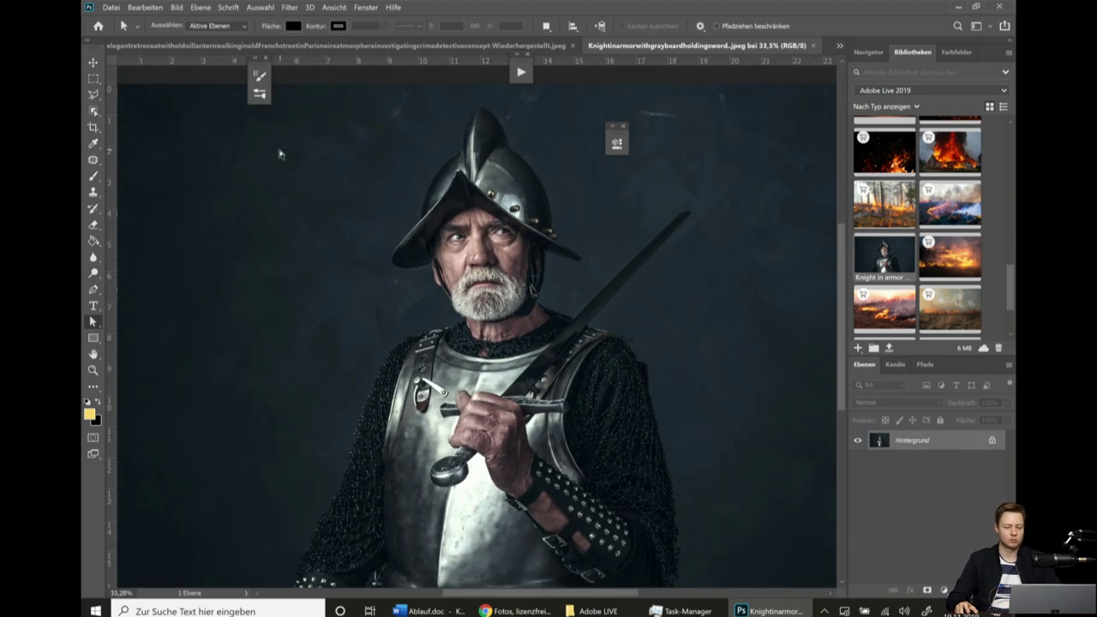
scroll(695, 401, "down", 1)
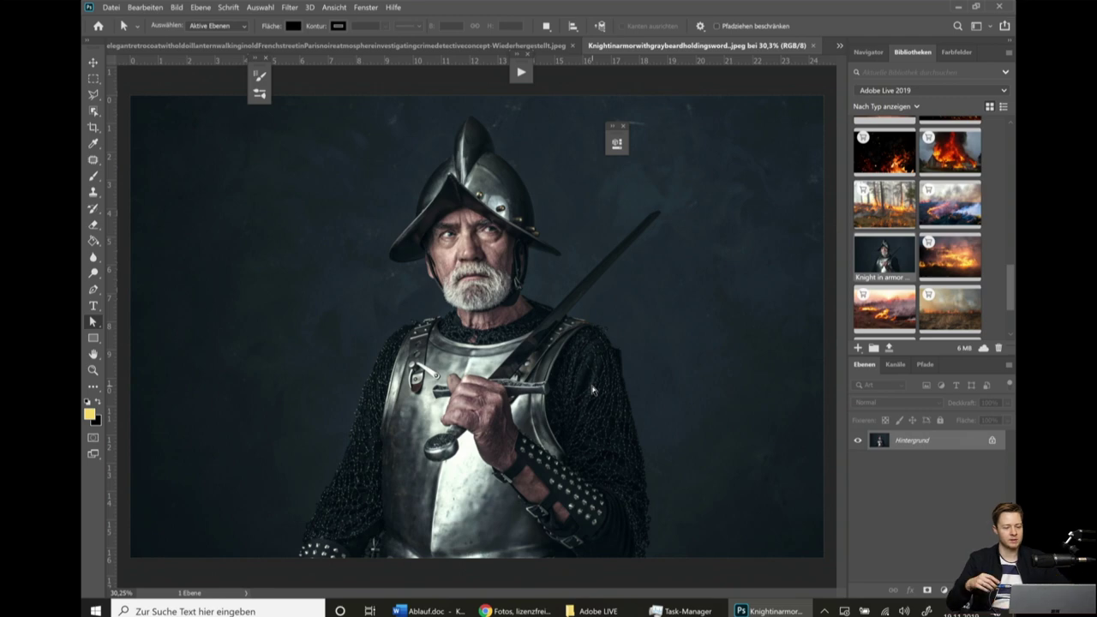
left_click(290, 9)
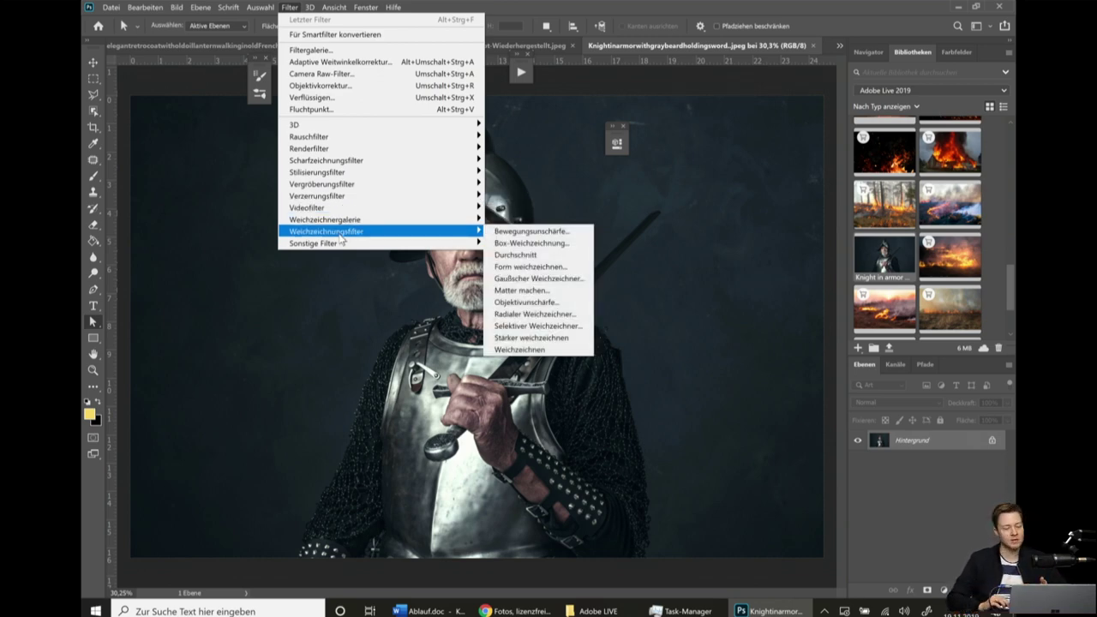
left_click(501, 6)
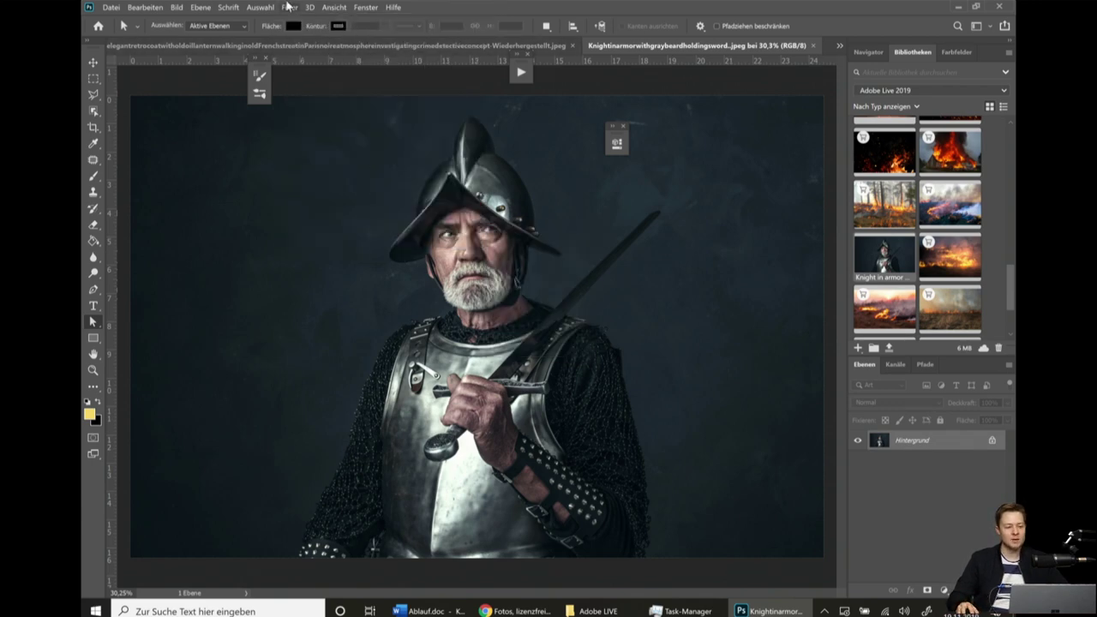
left_click(289, 7)
mouse_move(326, 160)
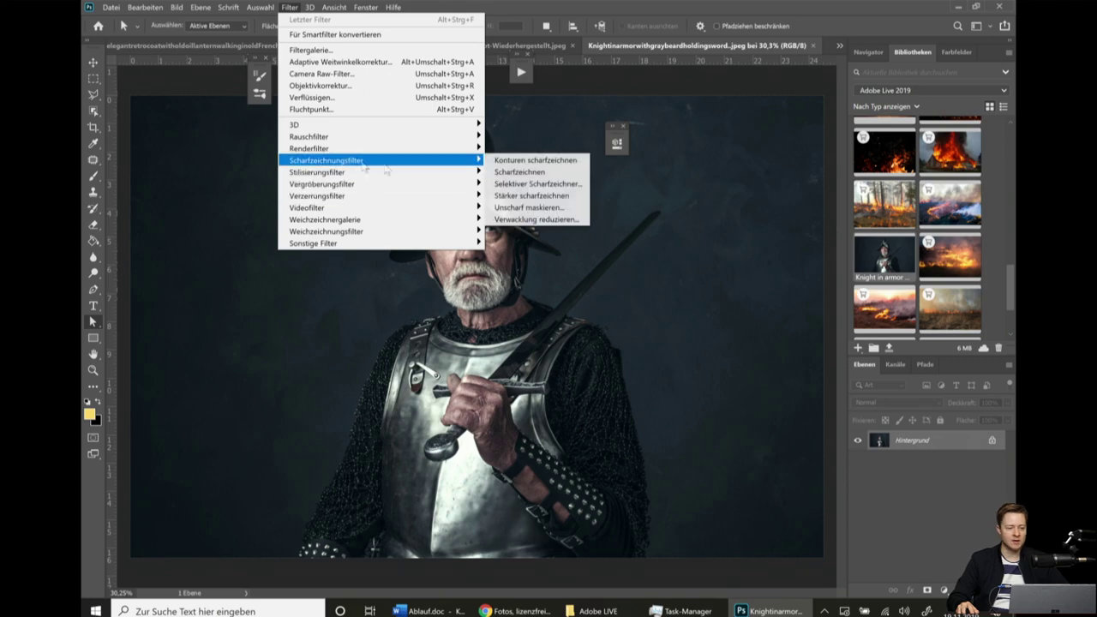
left_click(529, 210)
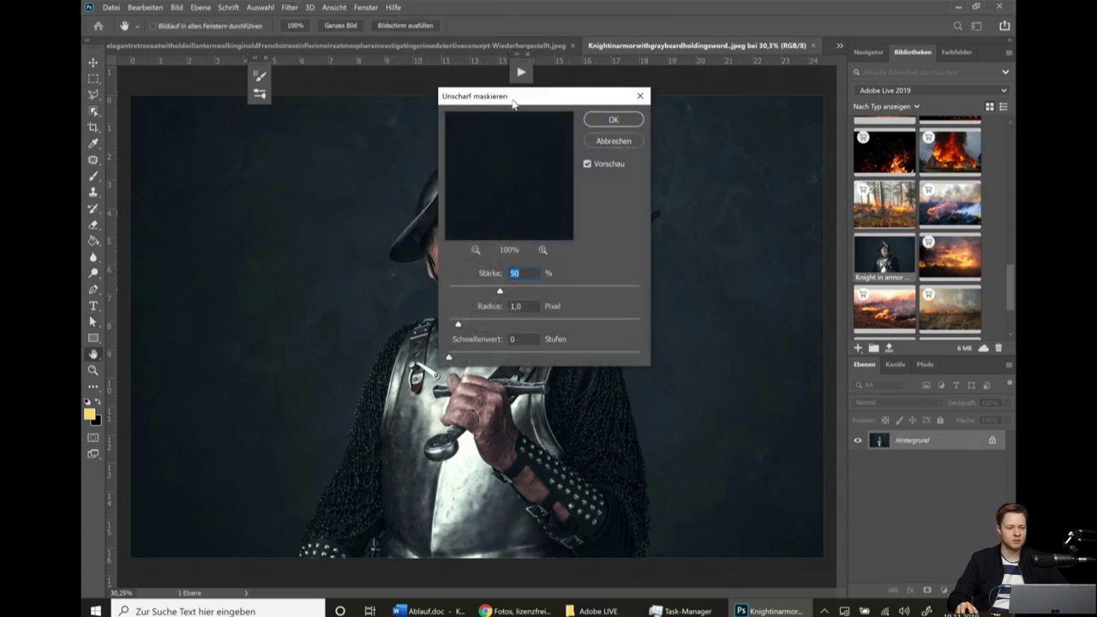
key("ctrl+plus")
key("ctrl+plus")
key("ctrl+plus")
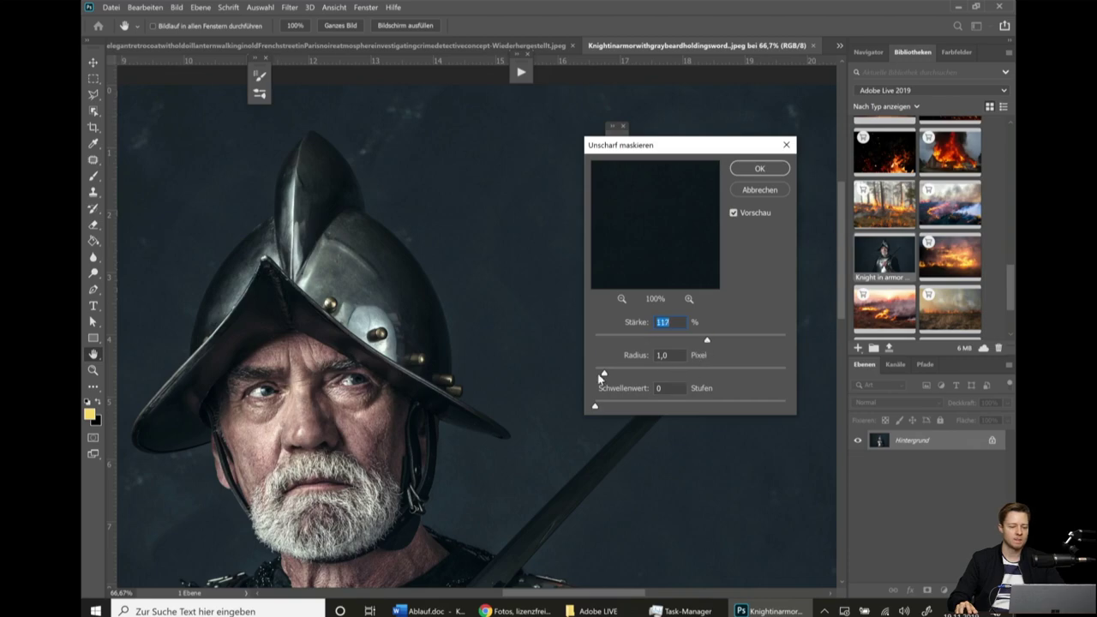
left_click_drag(605, 373, 671, 373)
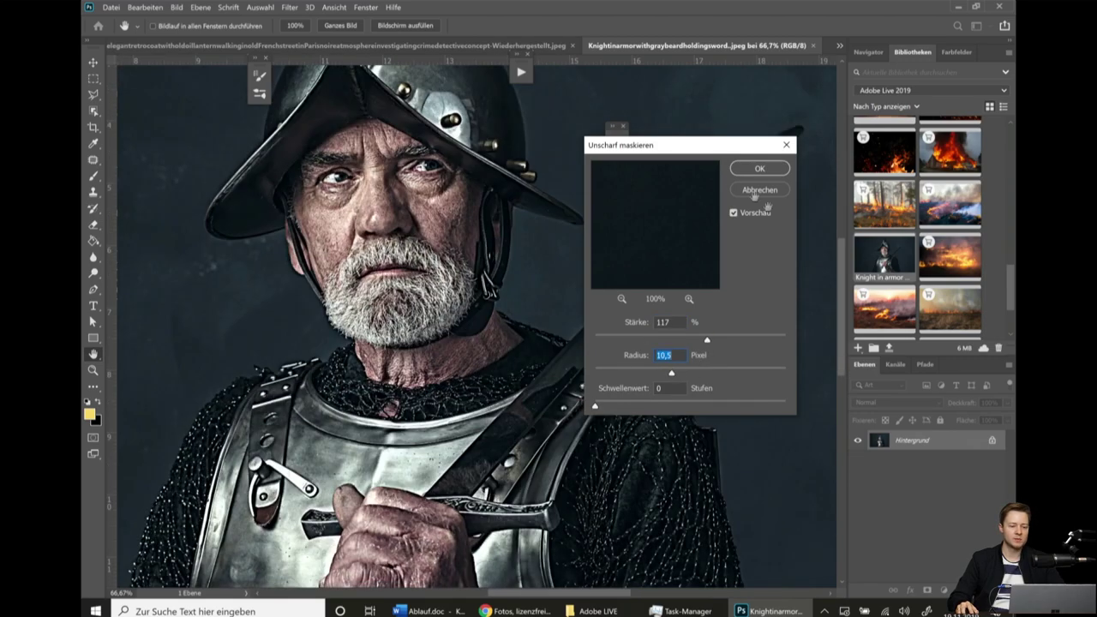
left_click(756, 170)
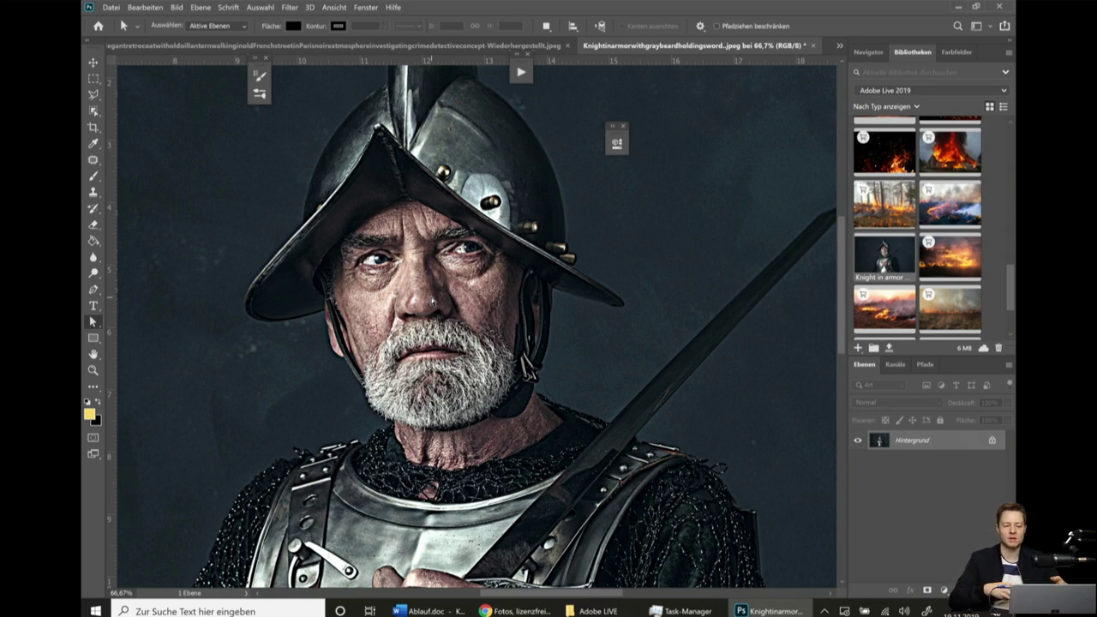
key("ctrl+z")
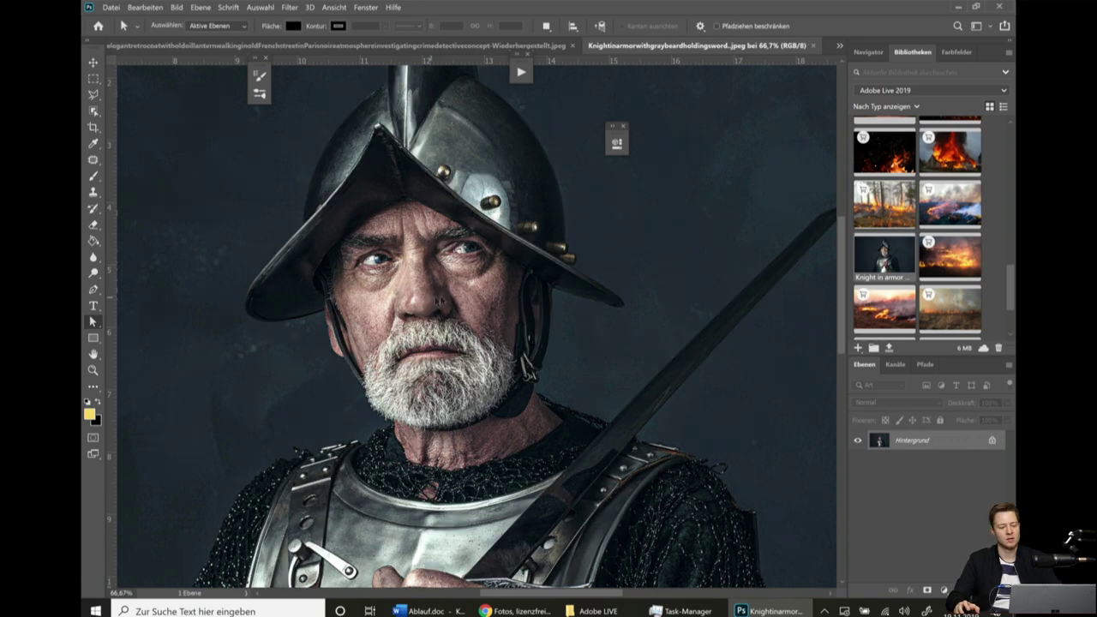
scroll(400, 284, "down", 1, "alt")
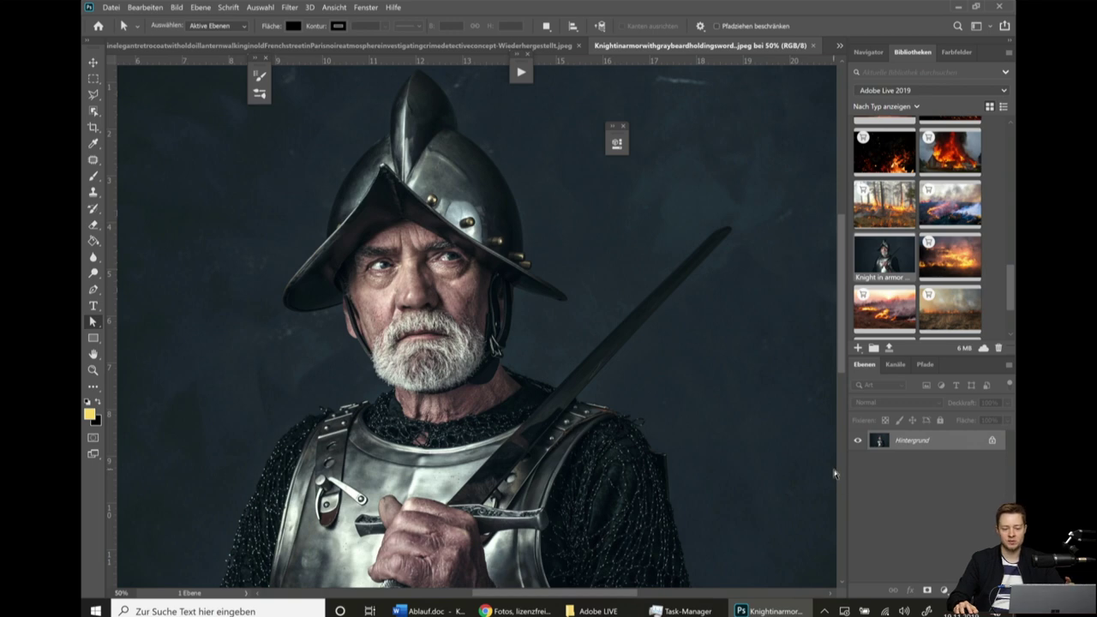
Convert the knight's Hintergrund layer into a smart object (In Smartobjekt konvertieren).
right_click(960, 439)
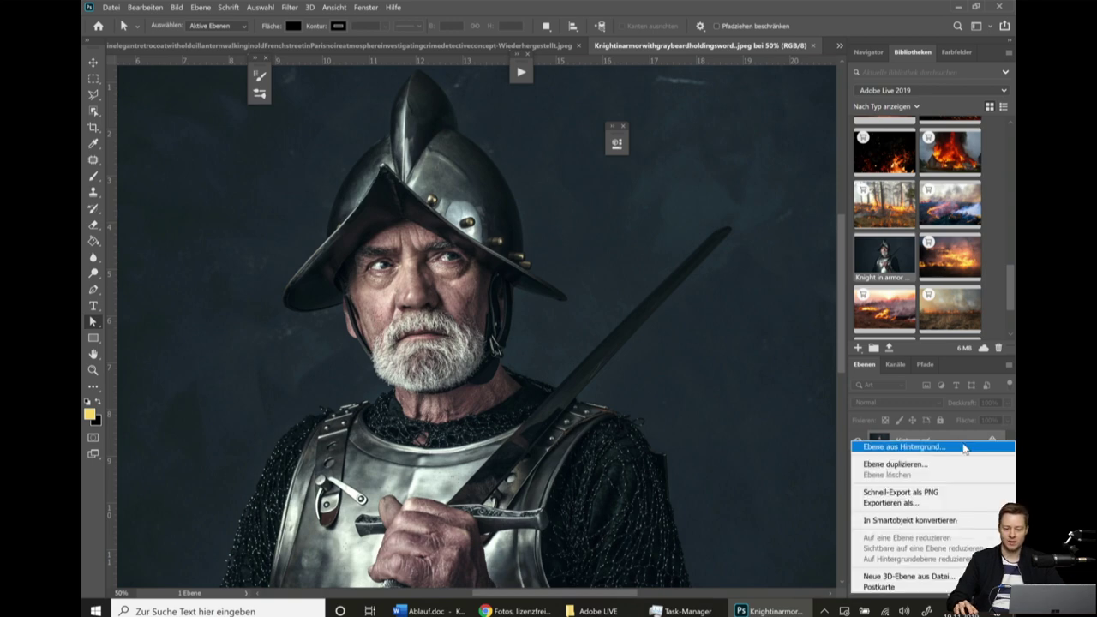
left_click(959, 438)
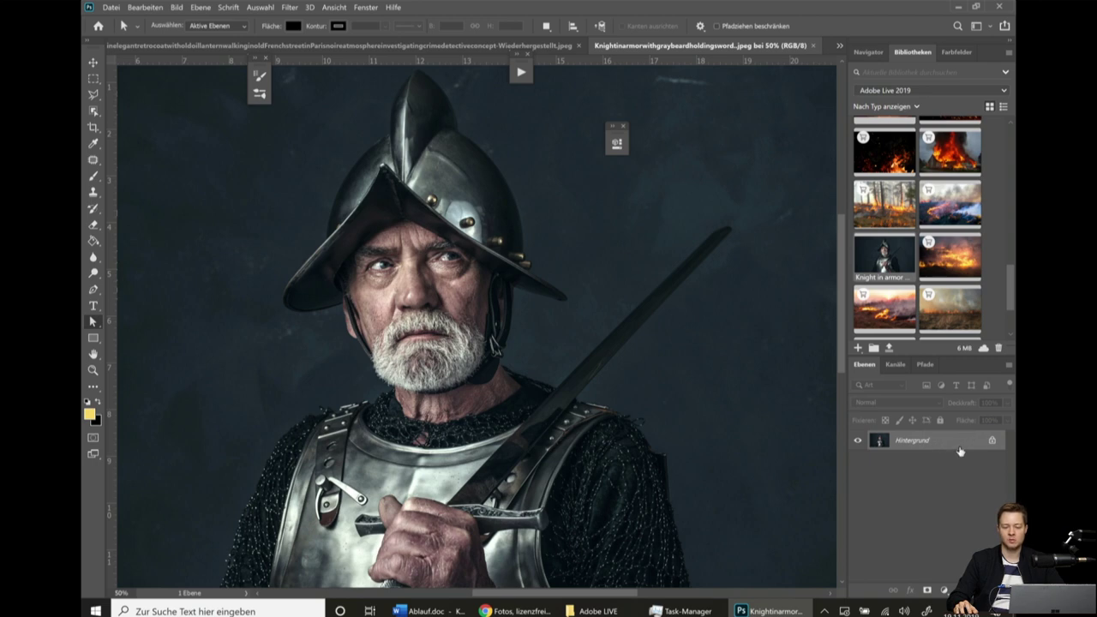
right_click(960, 451)
left_click(943, 509)
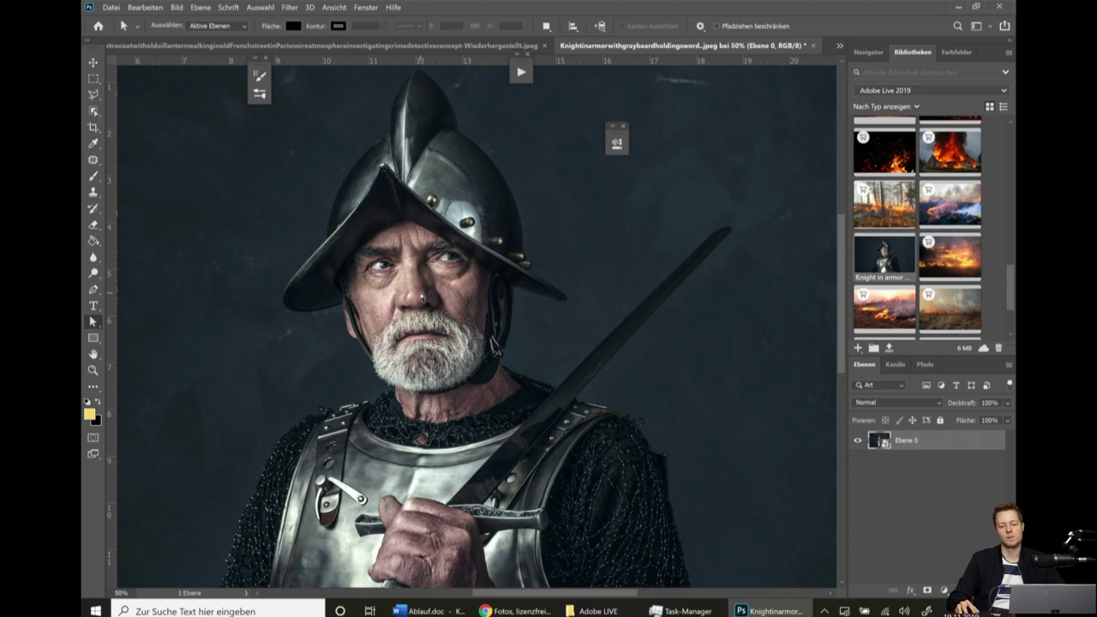
scroll(539, 216, "down", 3)
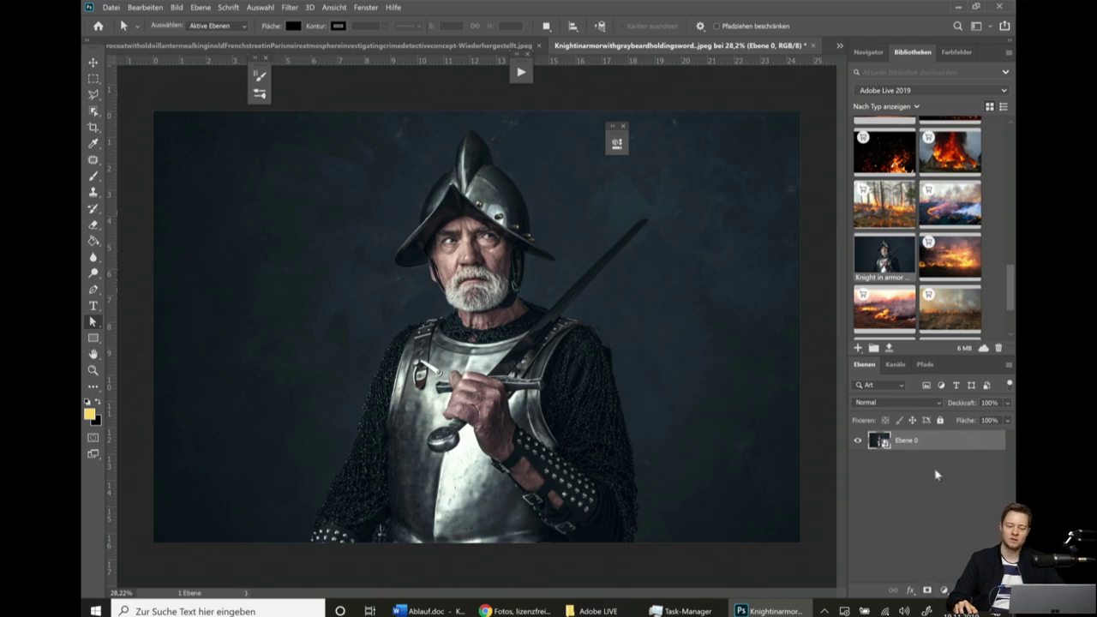
Open Filter > Verflüssigen and zoom the preview to 50%, centred on the knight's face.
left_click(285, 7)
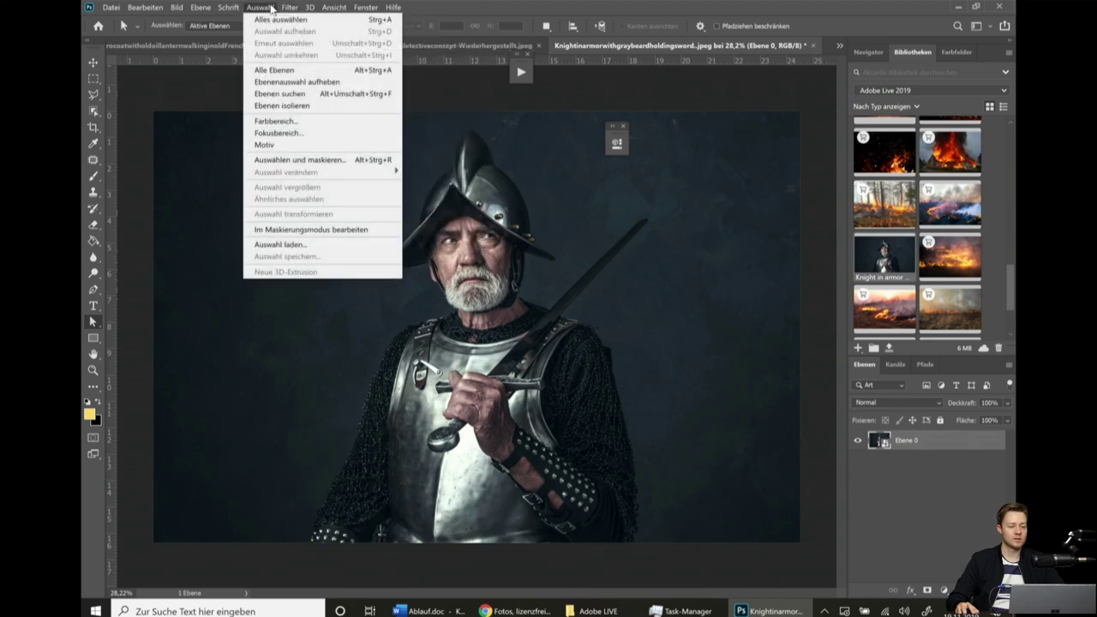
left_click(327, 98)
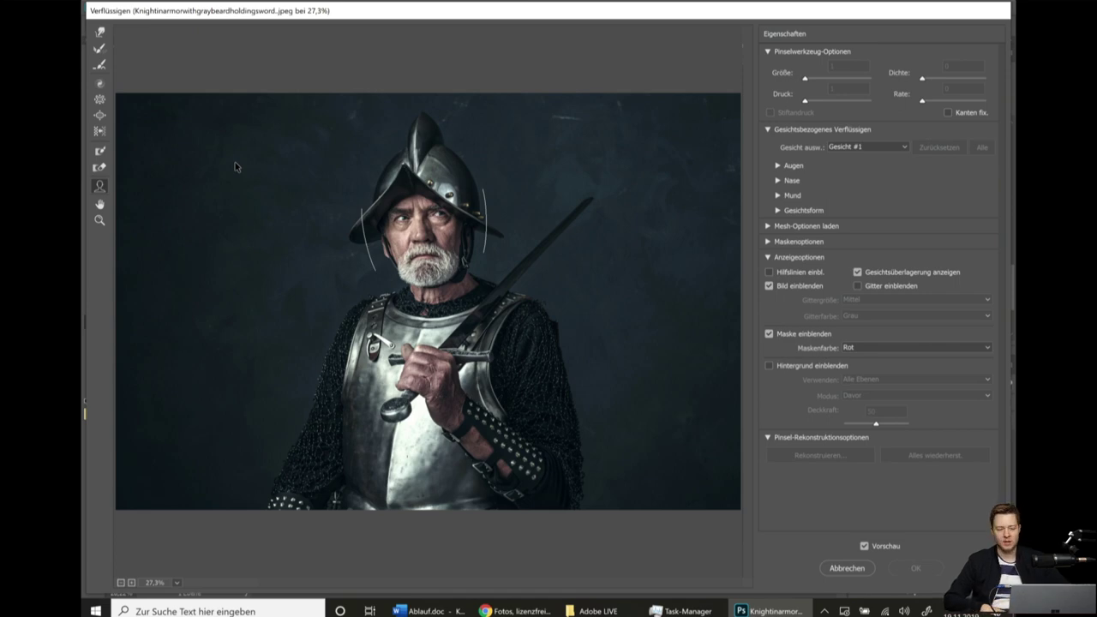
mouse_move(423, 244)
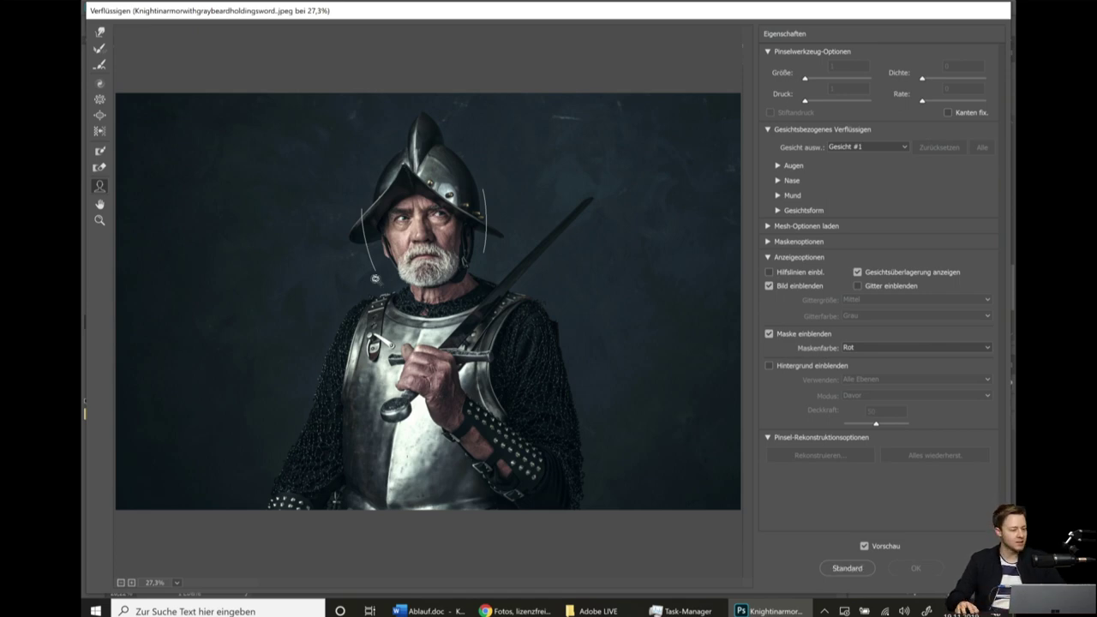
scroll(386, 239, "up", 1, "alt")
scroll(464, 231, "up", 1, "alt")
left_click_drag(453, 327, 415, 316)
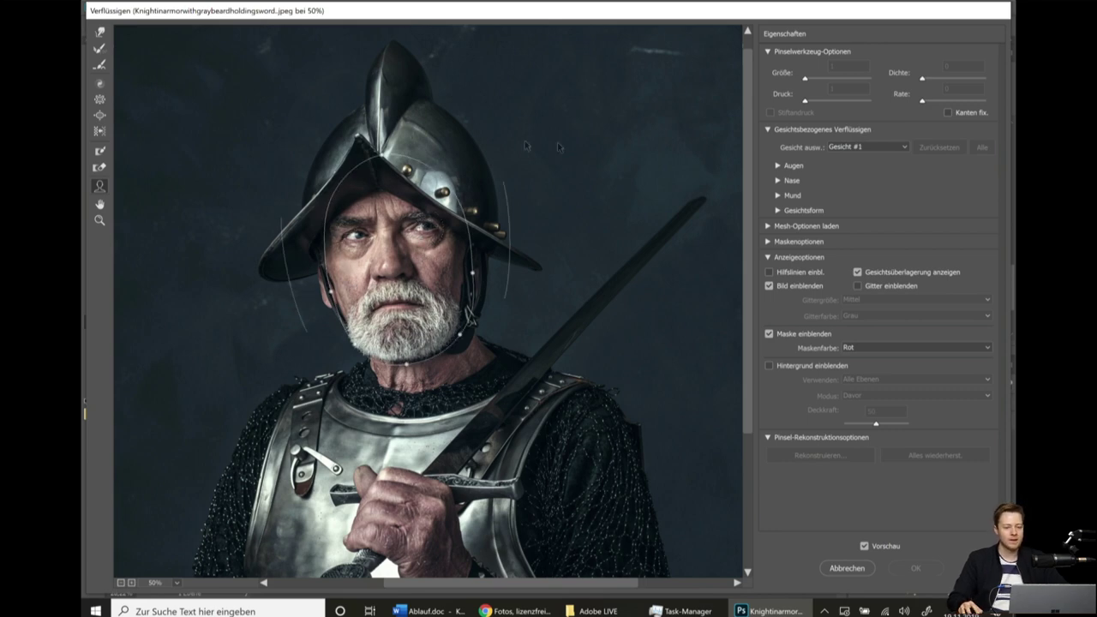
Set both Augengröße eye-size values to 100.
left_click(778, 164)
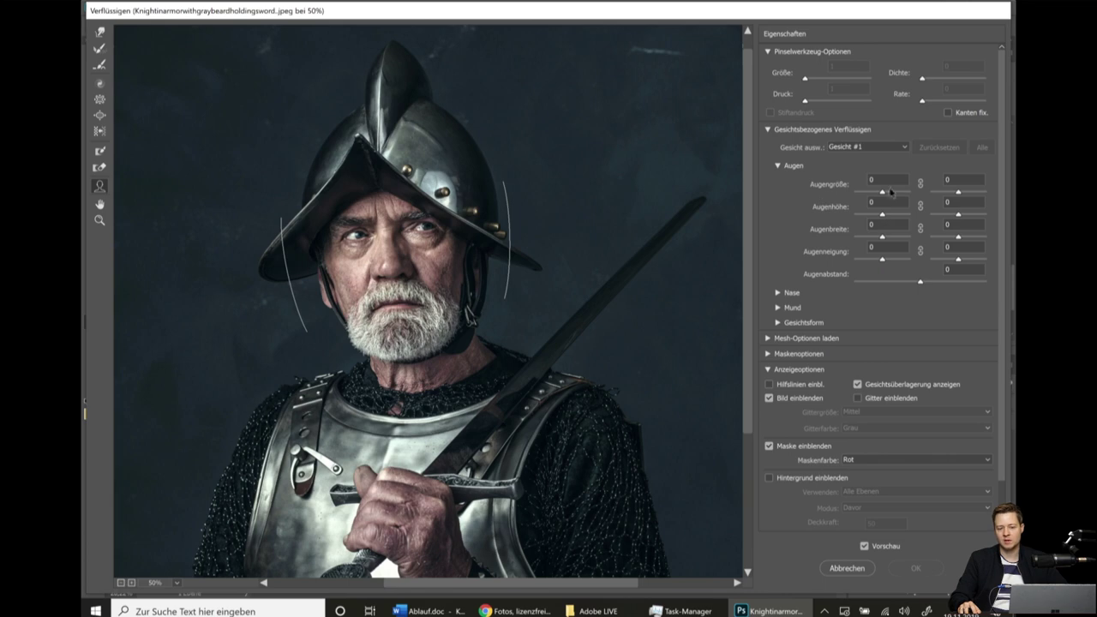
left_click(885, 196)
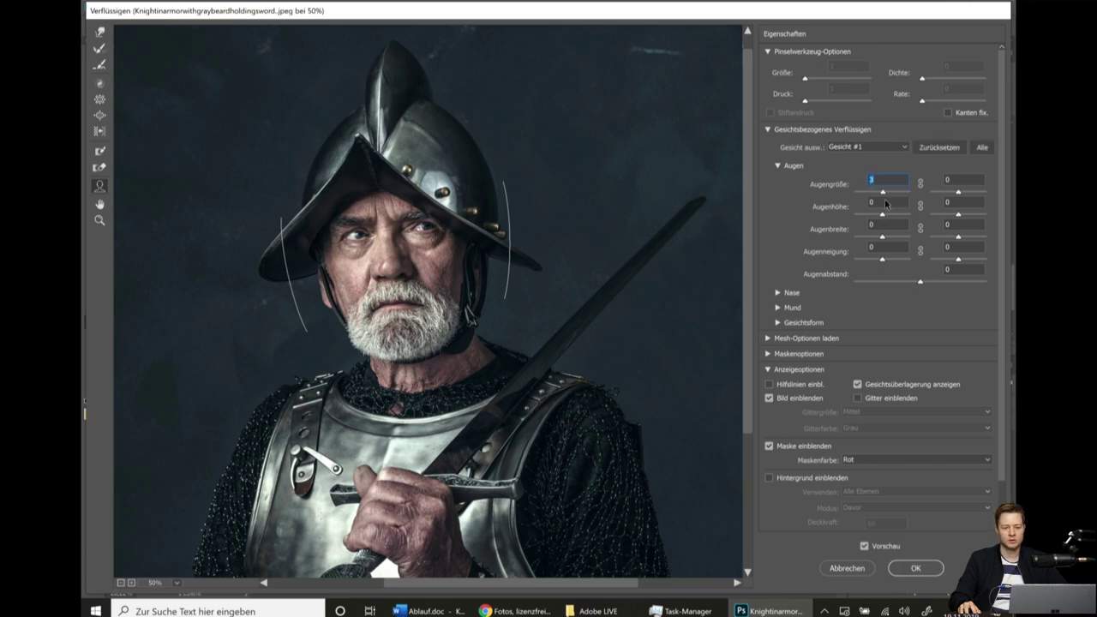
type("-100")
key("Return")
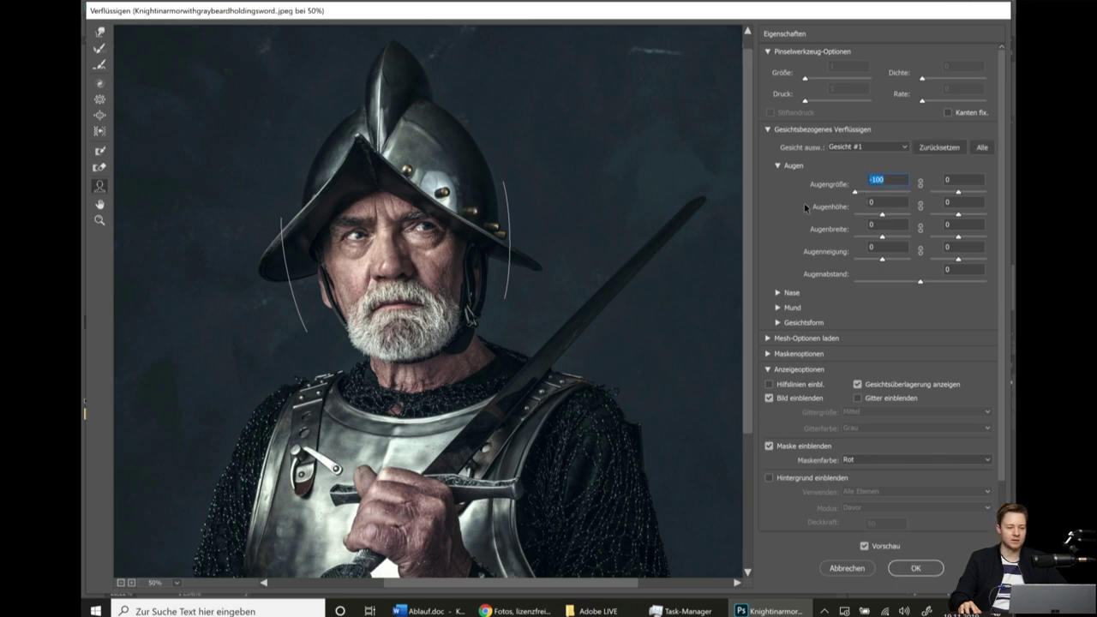
type("100")
key("Return")
type("100")
key("Return")
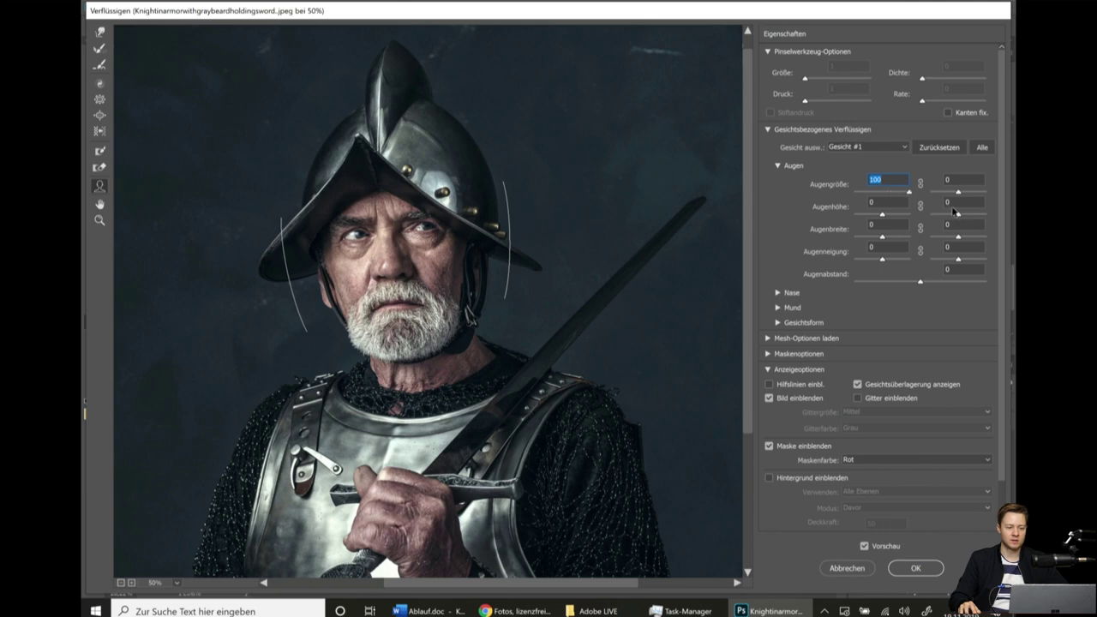
type("100")
key("Return")
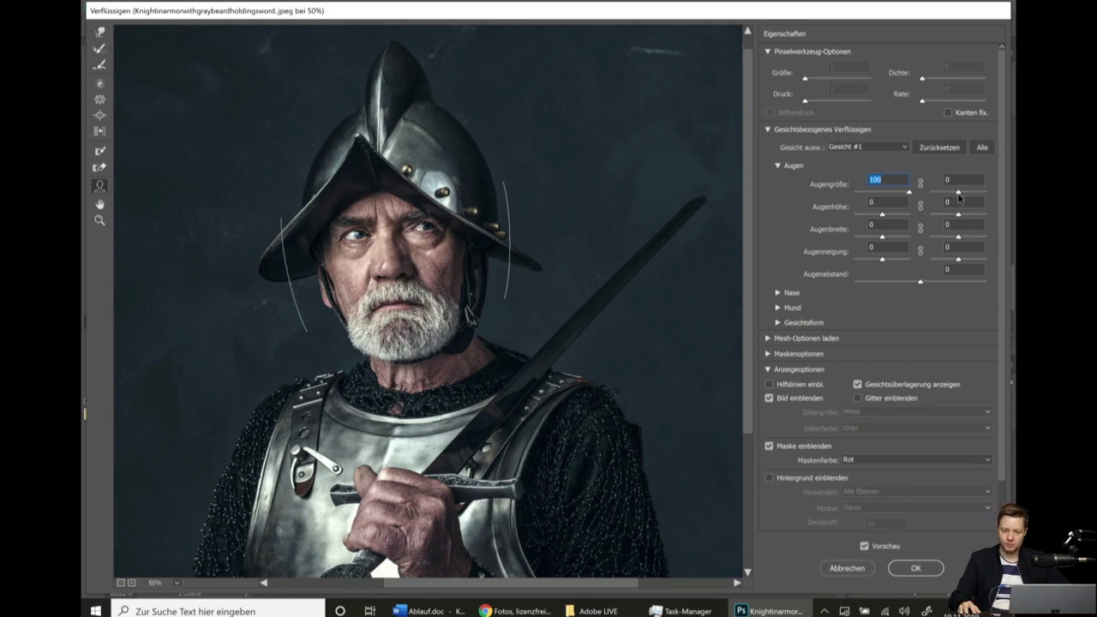
left_click_drag(958, 194, 1005, 201)
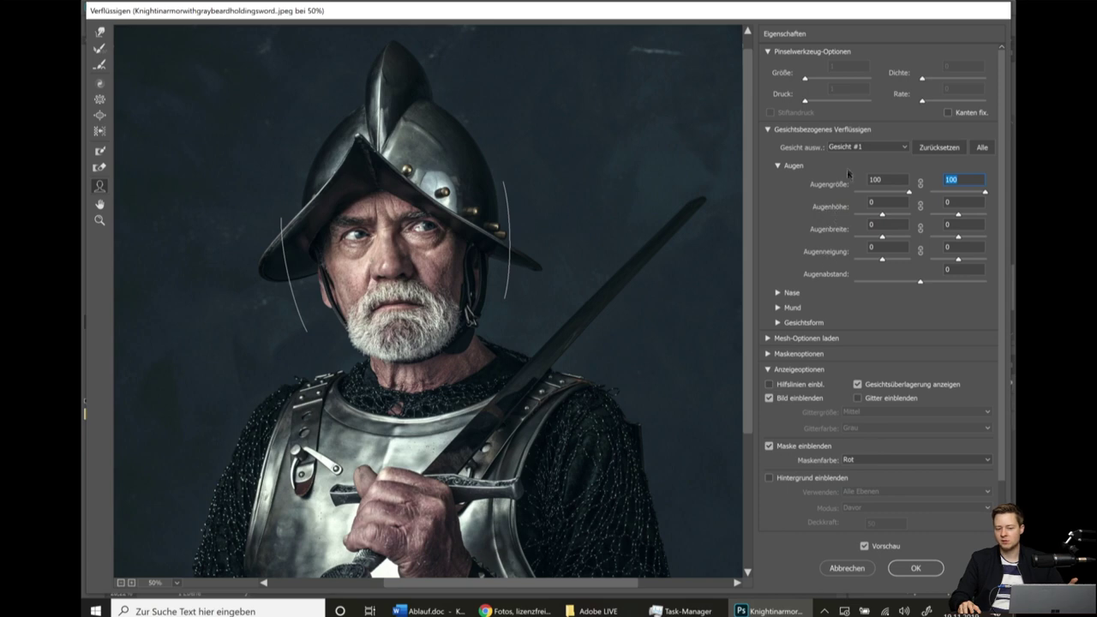
Expand Mund and set Lächeln to 100.
left_click(781, 310)
scroll(808, 320, "down", 1)
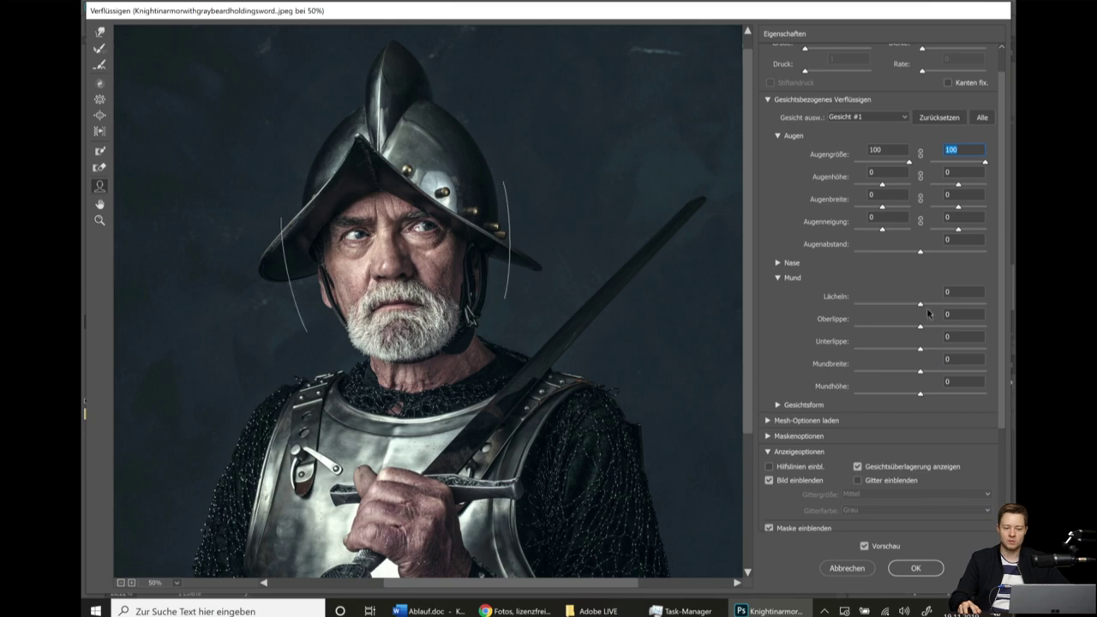
mouse_move(922, 307)
left_mouse_down()
mouse_move(997, 306)
mouse_move(948, 306)
mouse_move(987, 306)
left_mouse_up()
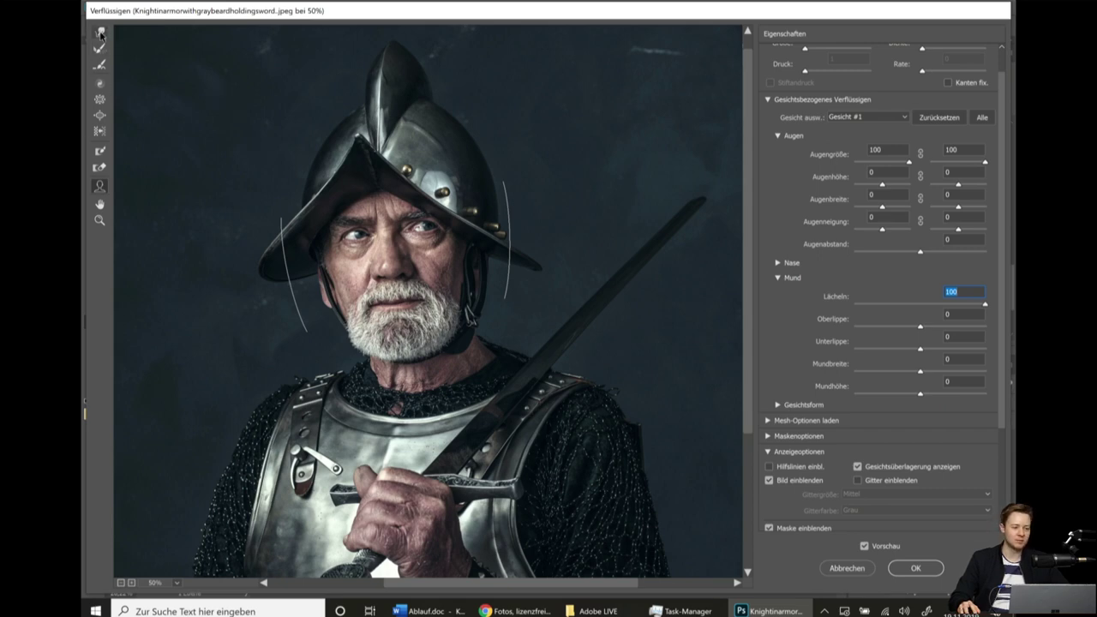
Zoom to 100% on the face with Forward Warp, test a warp stroke, then undo it.
left_click(100, 32)
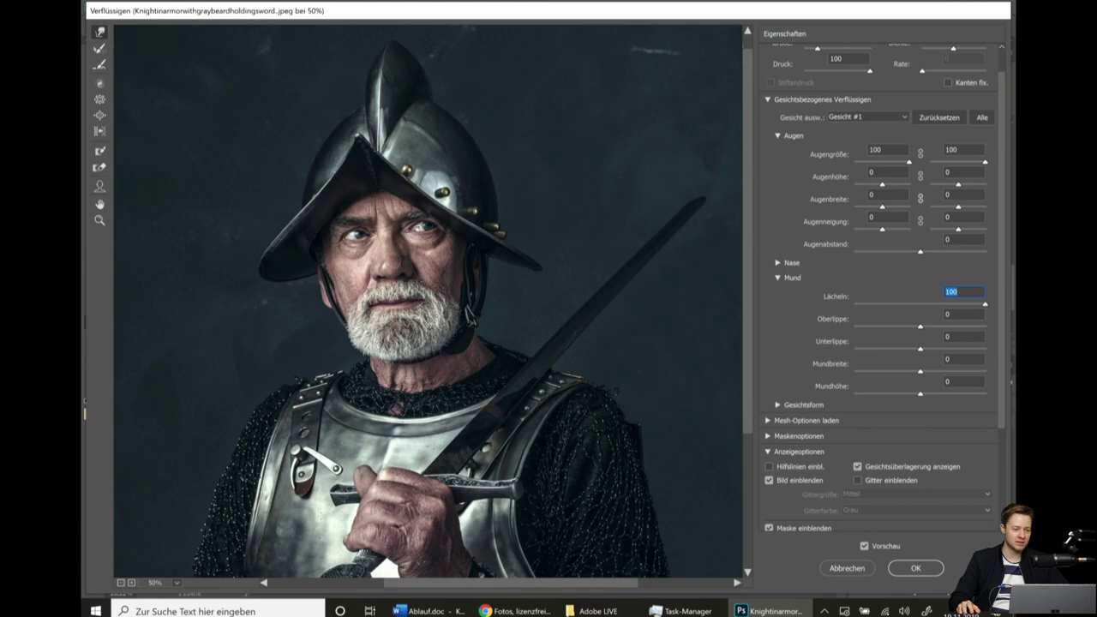
scroll(378, 307, "up", 2)
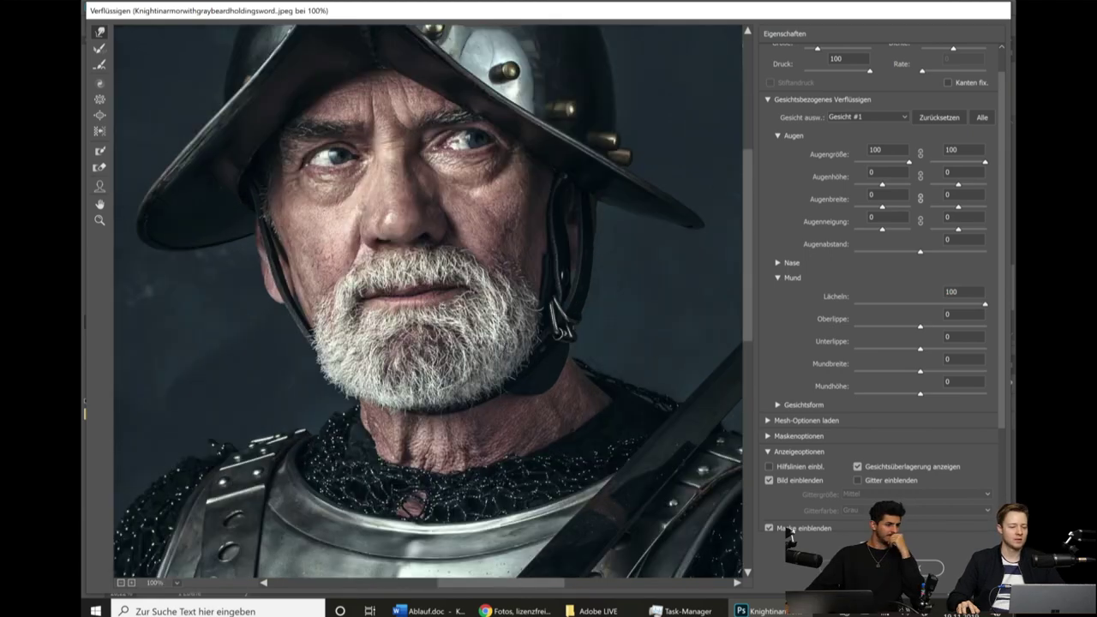
scroll(377, 307, "down", 1)
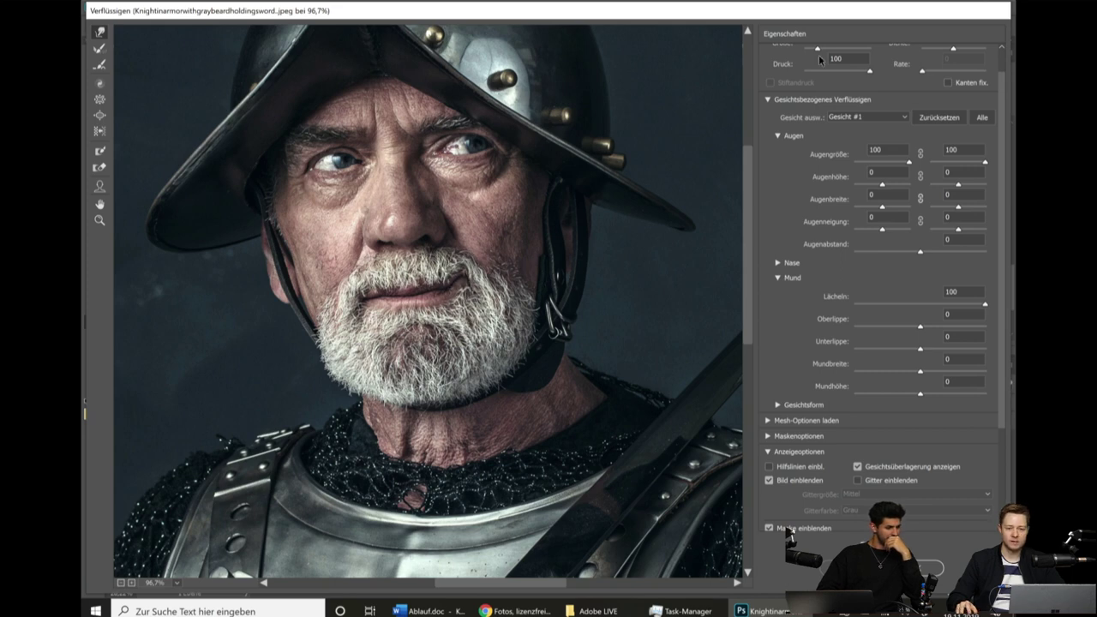
scroll(801, 175, "up", 1)
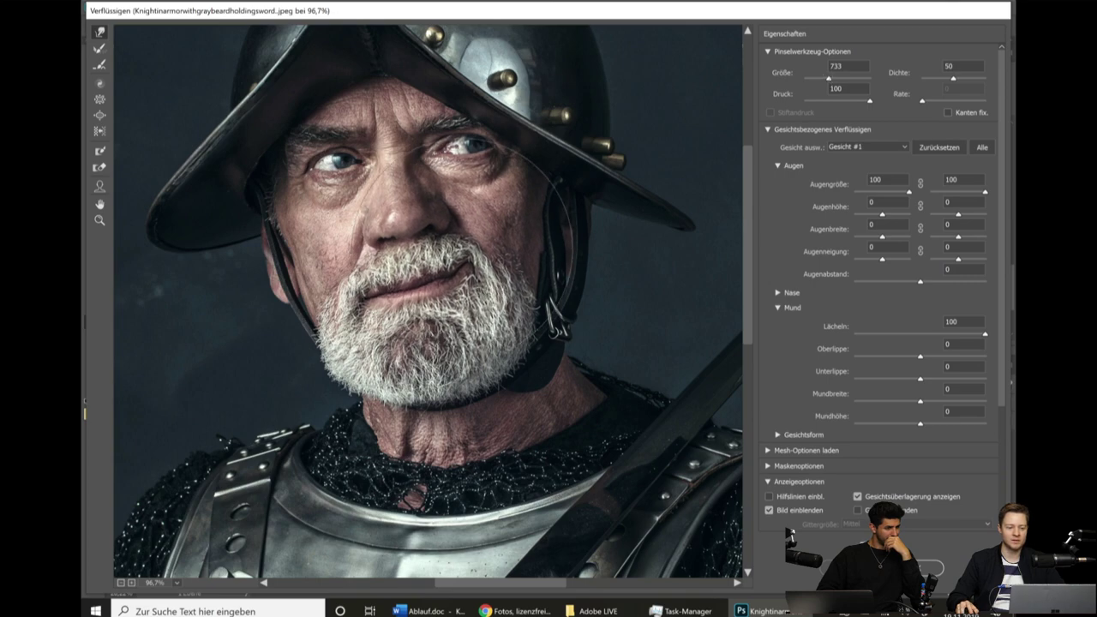
scroll(485, 257, "down", 1)
scroll(408, 311, "down", 1)
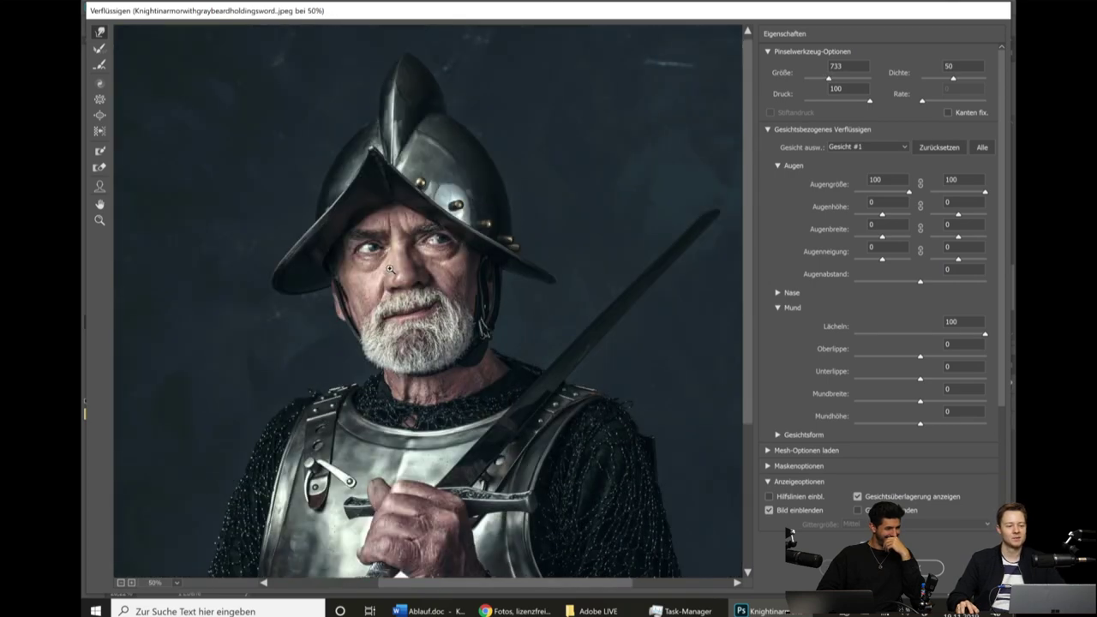
scroll(473, 291, "down", 1)
mouse_move(472, 290)
left_mouse_down()
mouse_move(524, 248)
mouse_move(485, 250)
left_mouse_up()
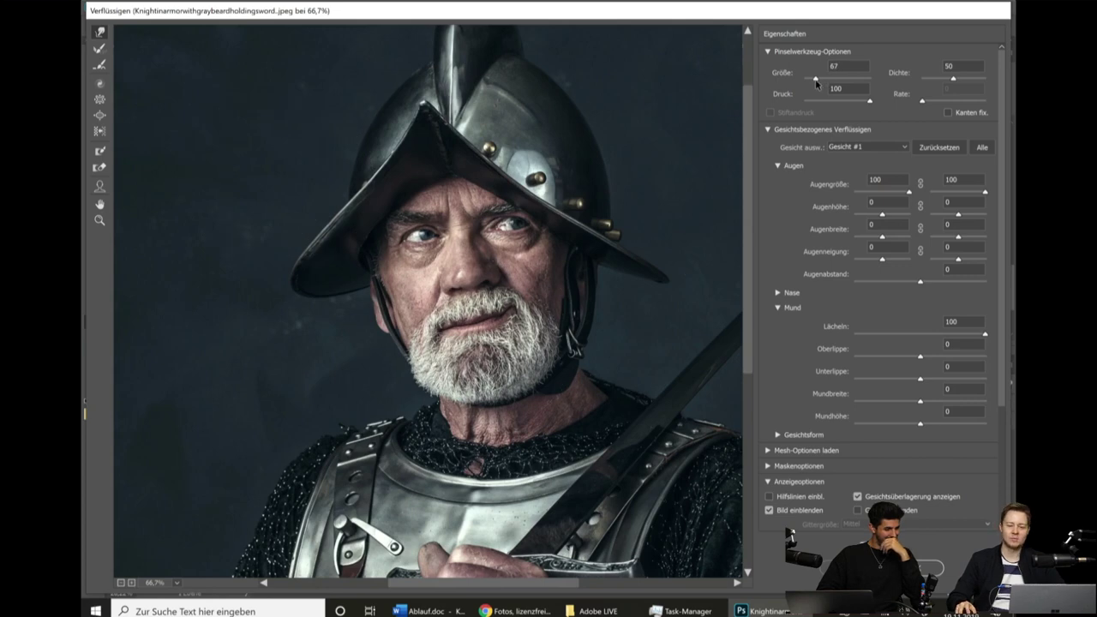
key("ctrl+plus")
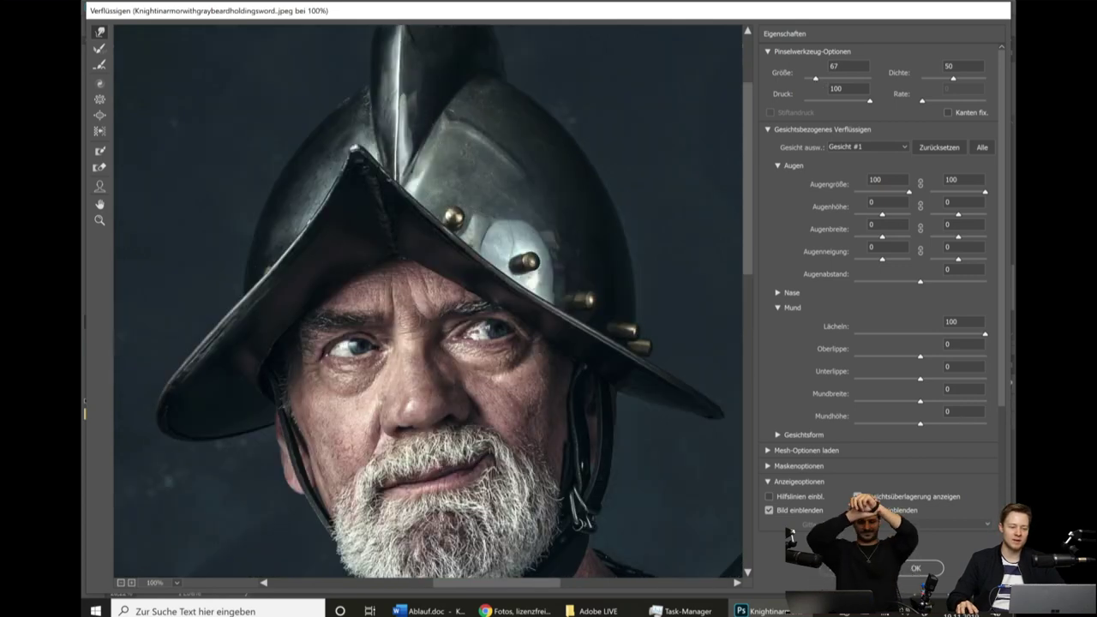
mouse_move(364, 287)
left_mouse_down()
mouse_move(506, 368)
mouse_move(261, 378)
left_mouse_up()
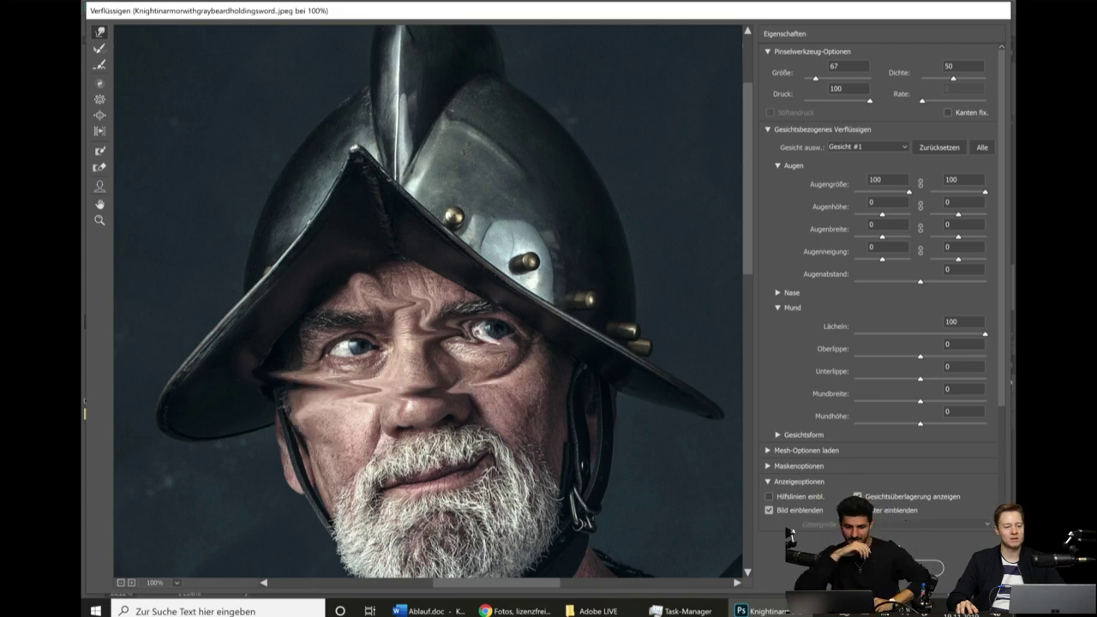
key("ctrl+z")
key("ctrl+z")
key("ctrl+z")
Resize the Liquify brush to 573 with the bracket keys.
scroll(449, 320, "down", 3)
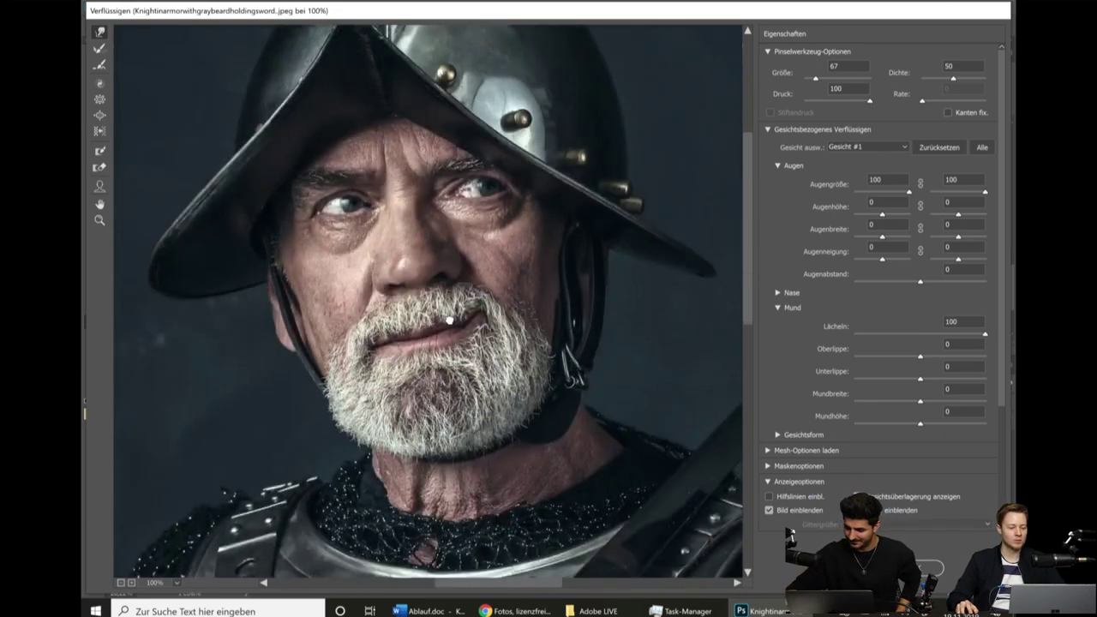
scroll(449, 321, "up", 1)
key("bracketright")
key("bracketright")
key("bracketright")
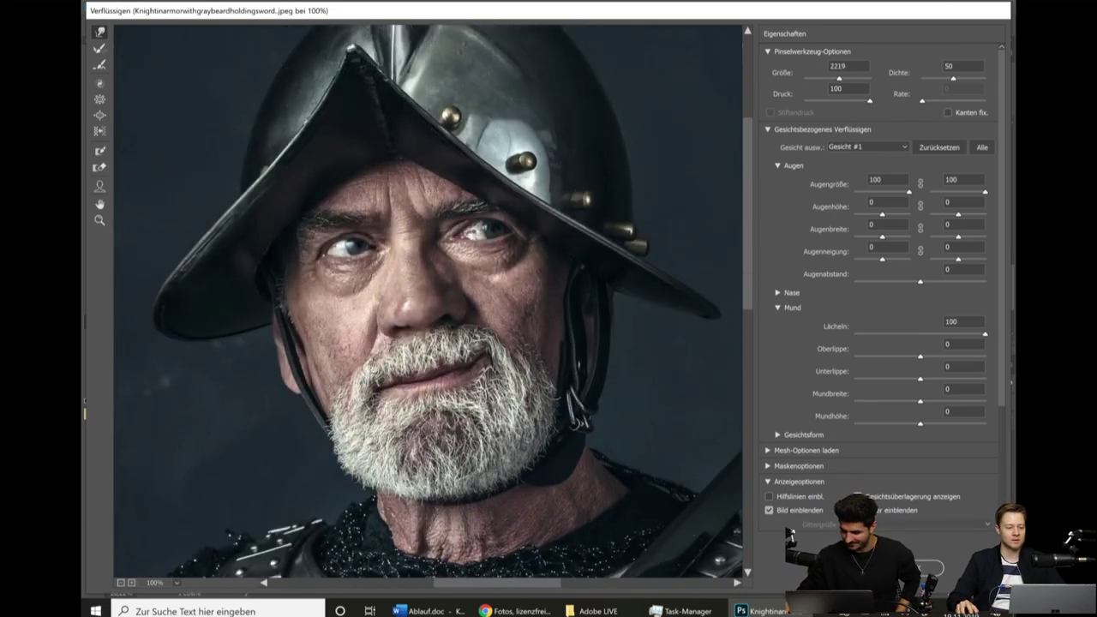
key("bracketleft")
key("bracketleft")
key("bracketleft")
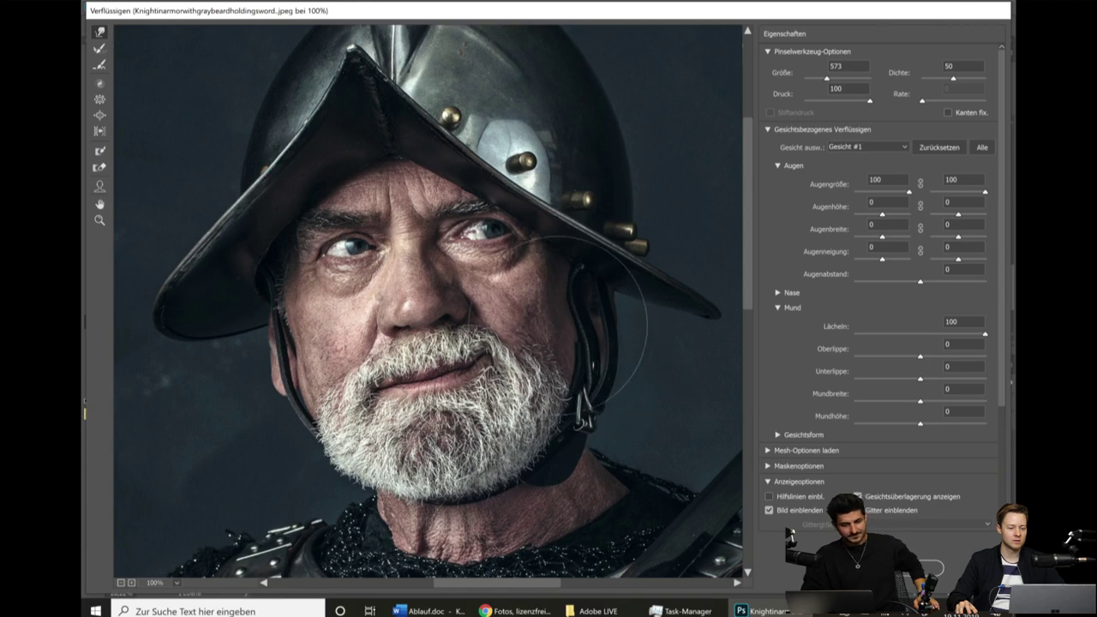
mouse_move(565, 317)
left_mouse_down()
mouse_move(445, 307)
mouse_move(560, 319)
left_mouse_up()
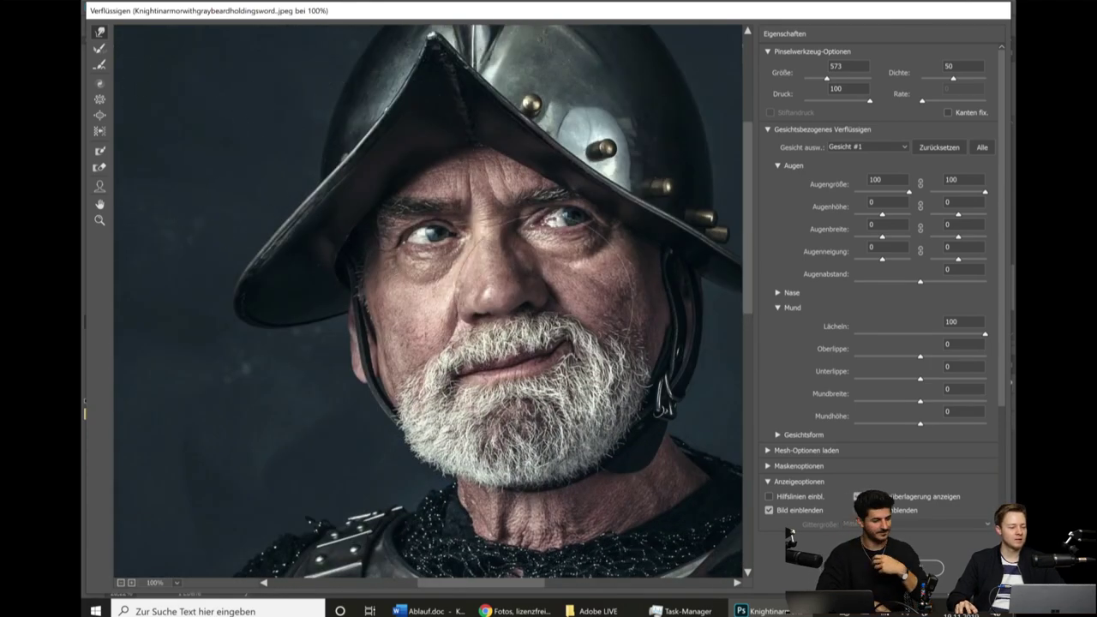
Try the Bloat and Pucker tools with Größe back at 573, then zoom out.
left_click(100, 115)
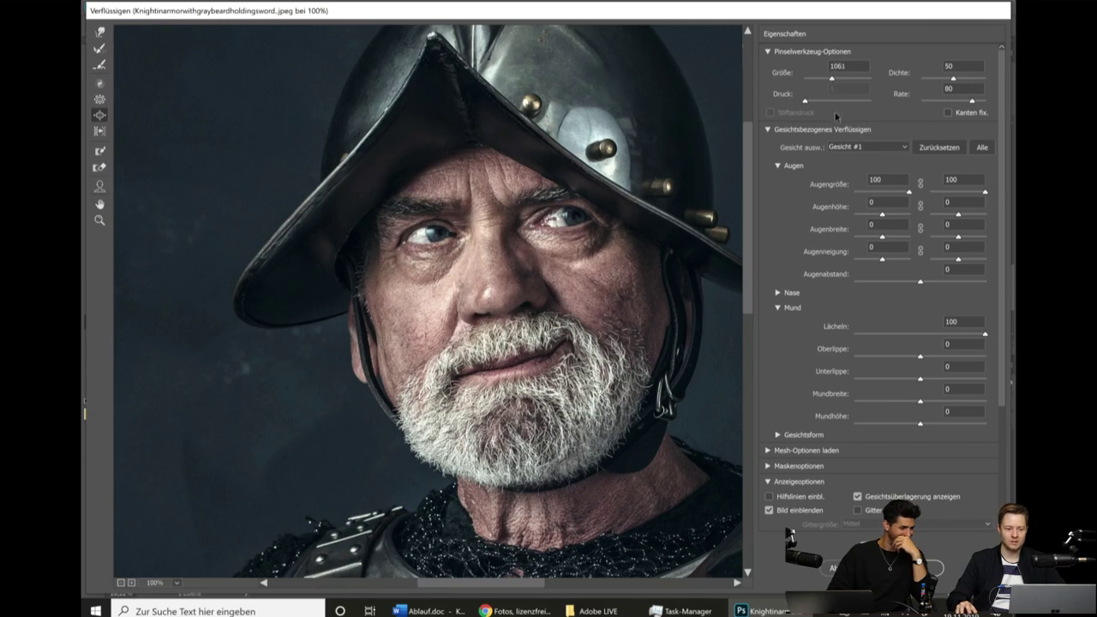
left_click_drag(829, 79, 826, 81)
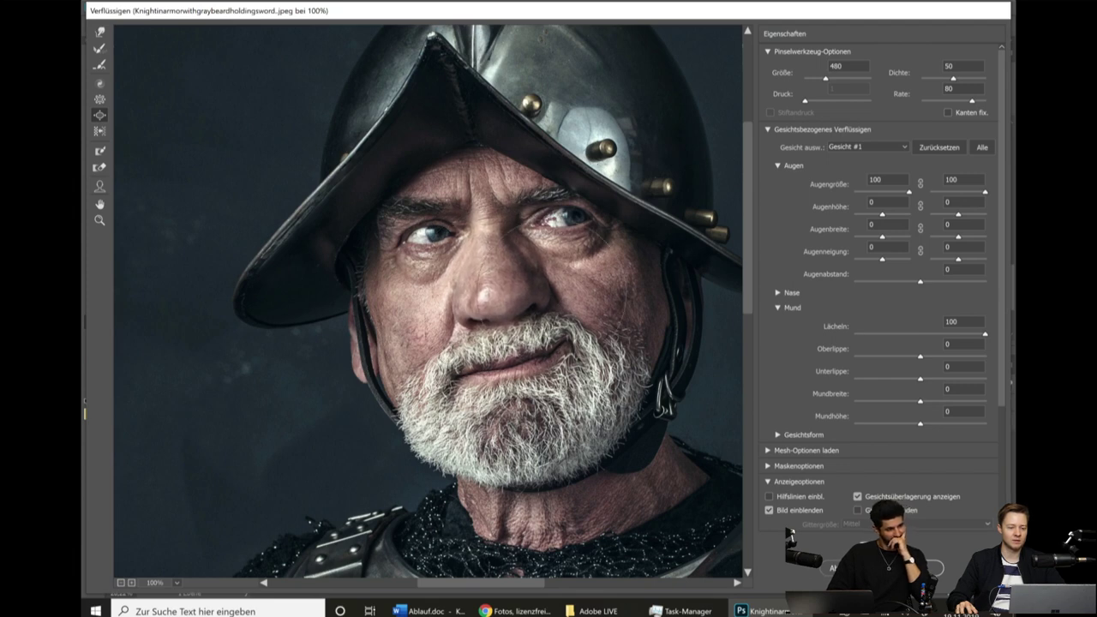
left_click(100, 100)
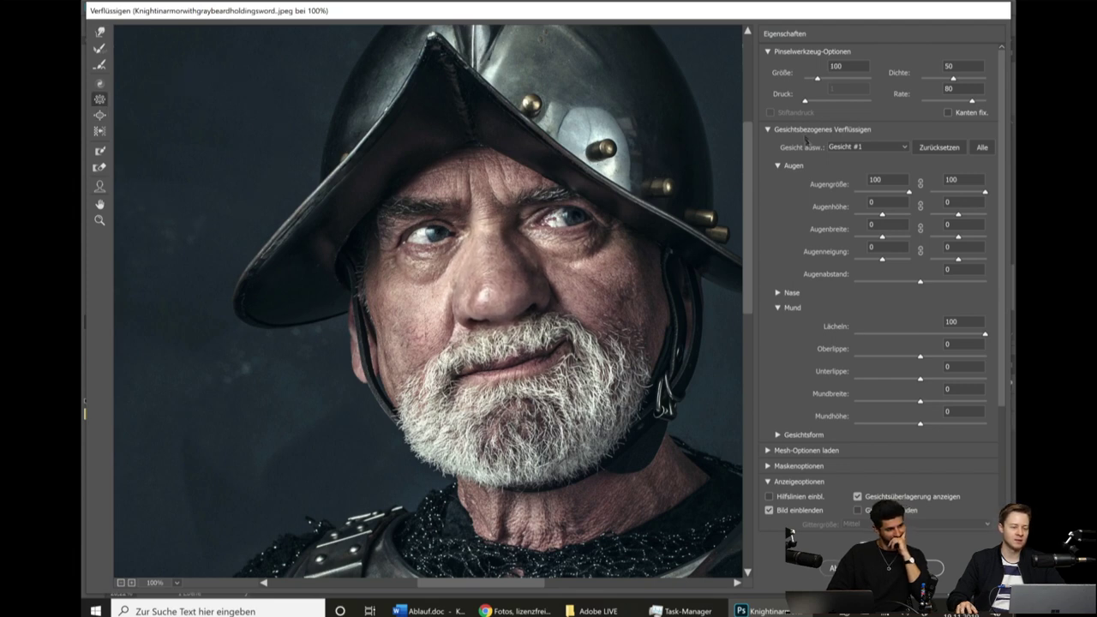
left_click_drag(819, 78, 828, 78)
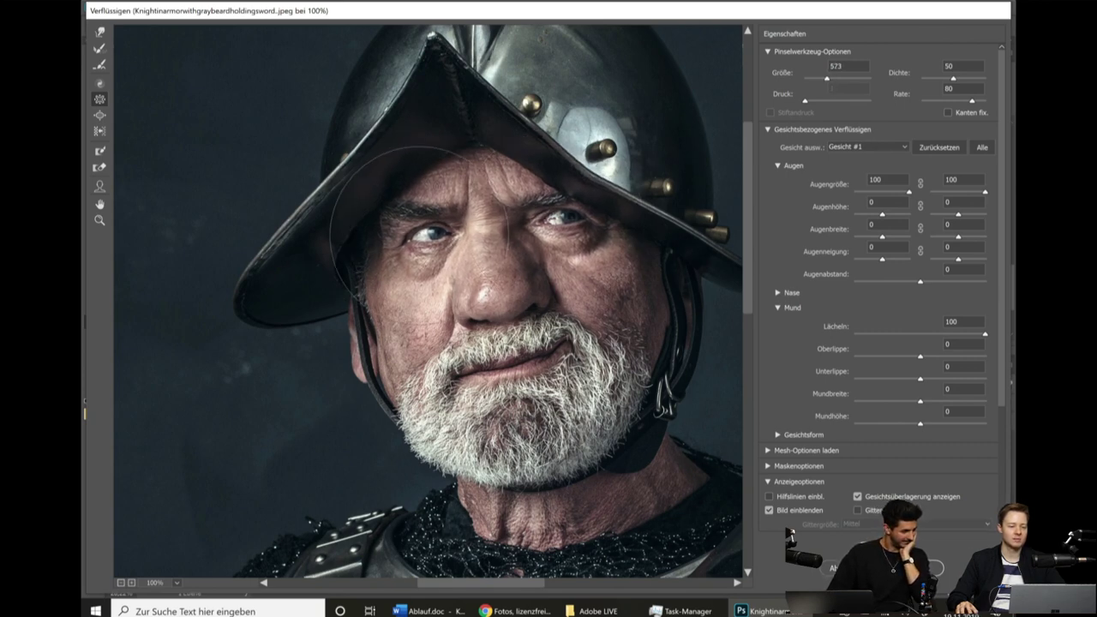
left_click(557, 218)
key("ctrl+minus")
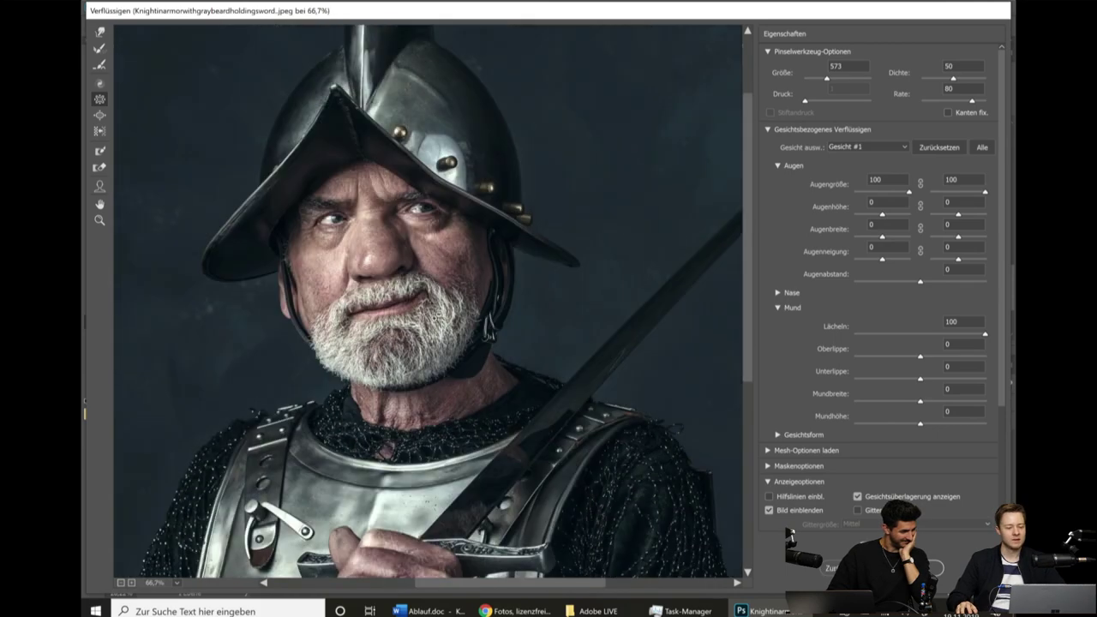
left_click_drag(369, 257, 506, 275)
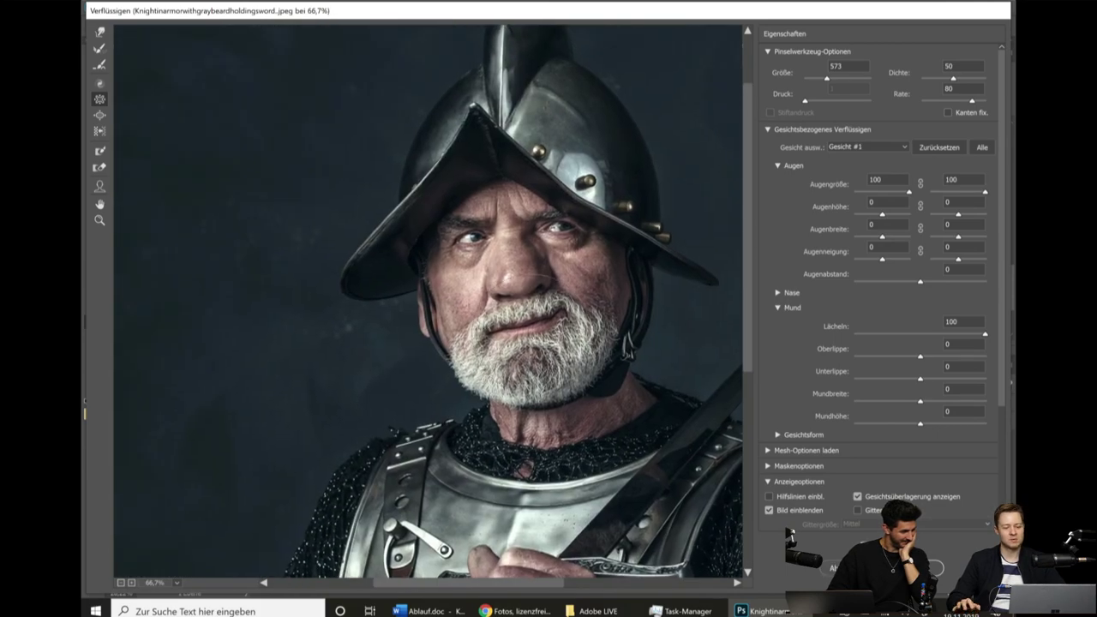
scroll(172, 184, "down", 2)
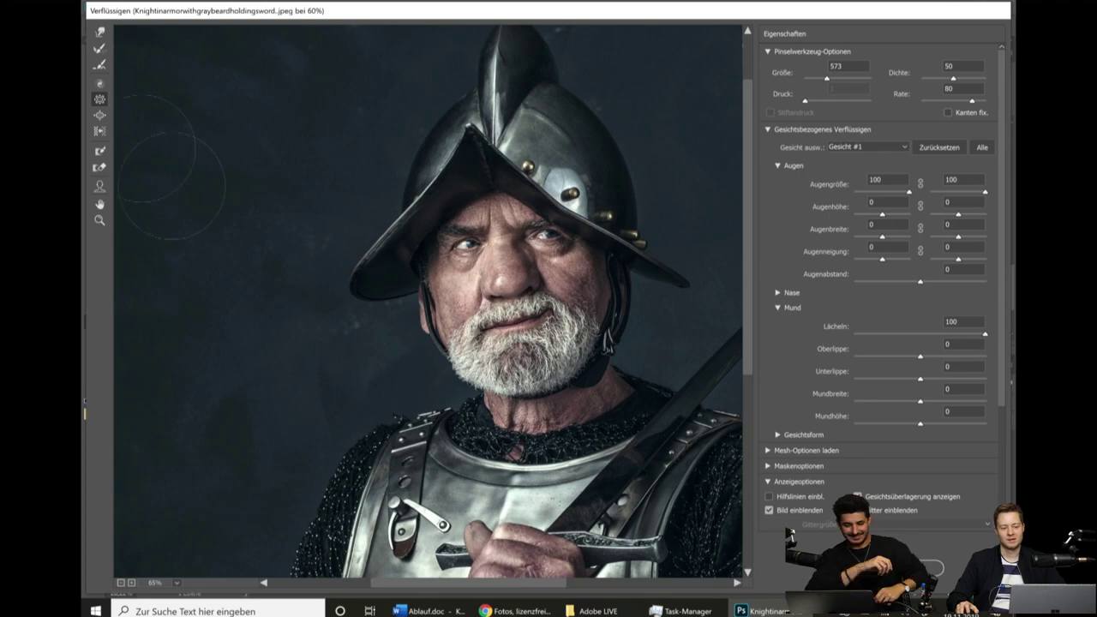
Select Forward Warp with a size-100 brush and zoom to 200% on the face.
left_click(99, 47)
scroll(283, 186, "up", 1)
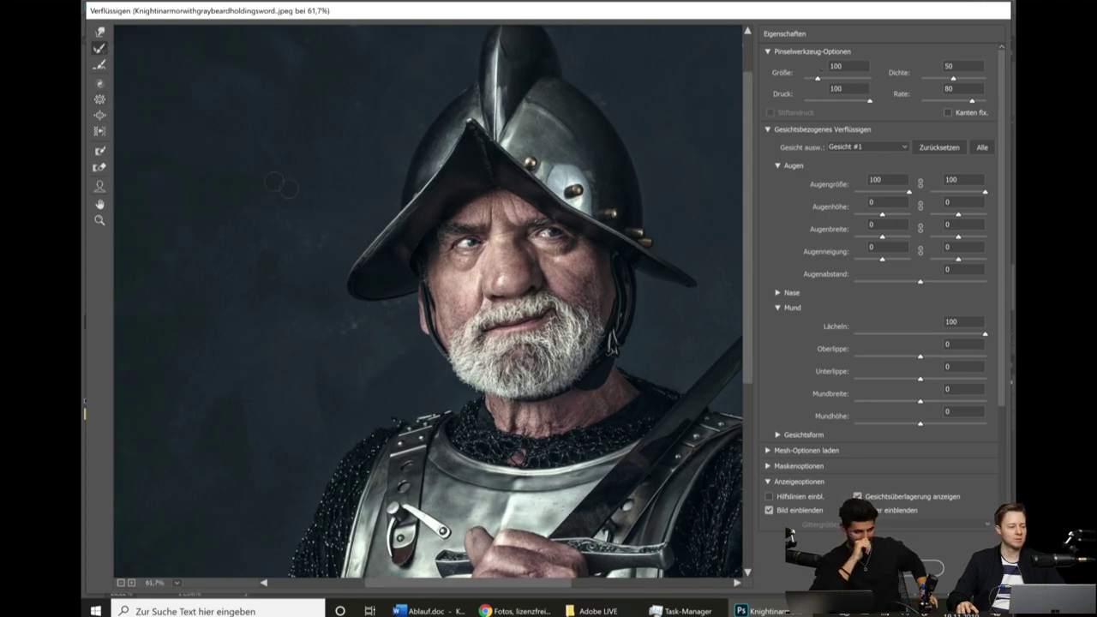
scroll(446, 257, "up", 2)
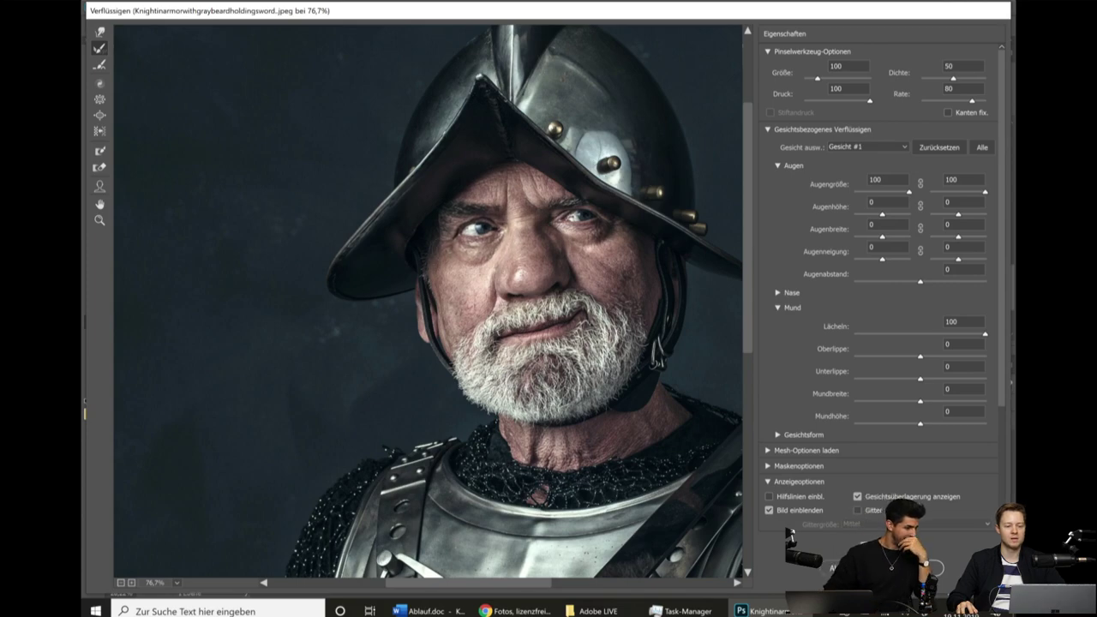
scroll(437, 269, "down", 1)
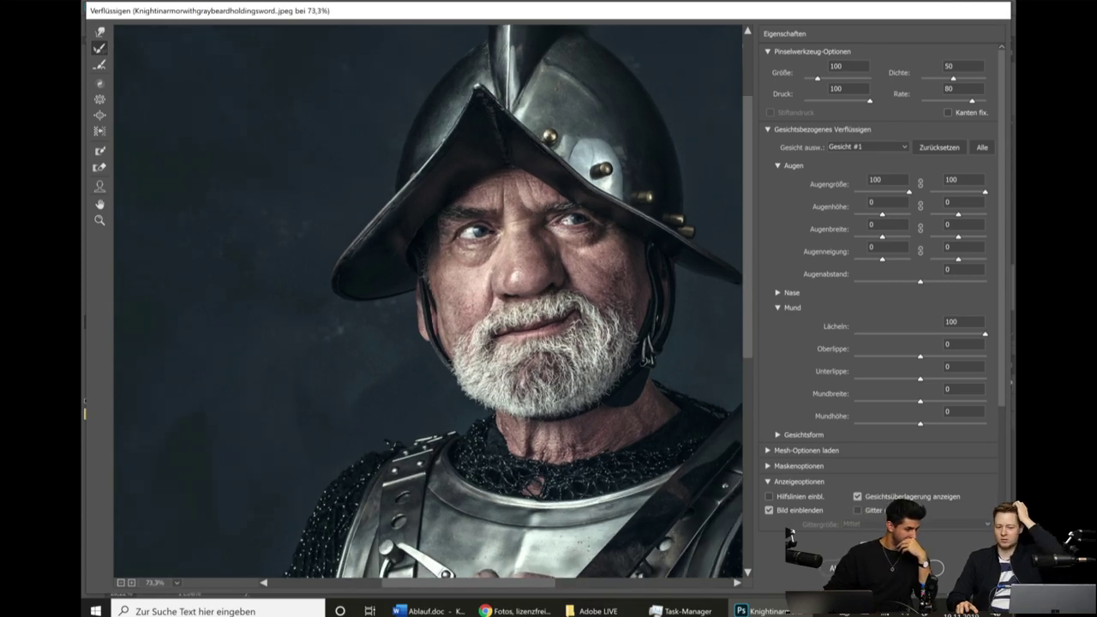
scroll(463, 300, "down", 1)
scroll(462, 300, "down", 1)
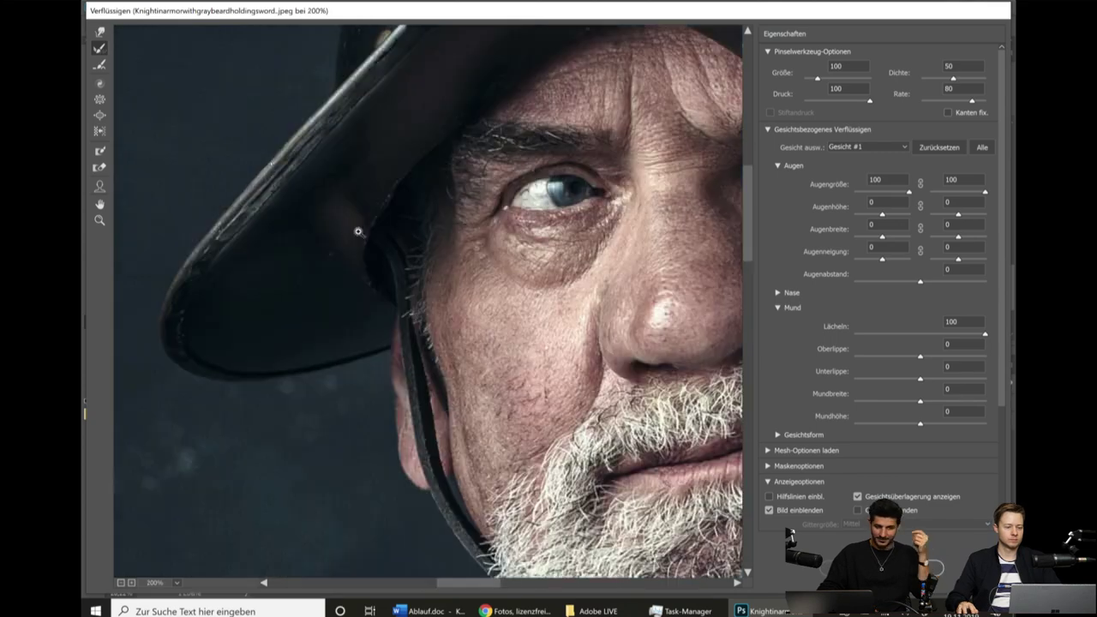
Push the knight's cheek skin beside the nose sideways with the Push Left tool.
left_click_drag(360, 233, 306, 207)
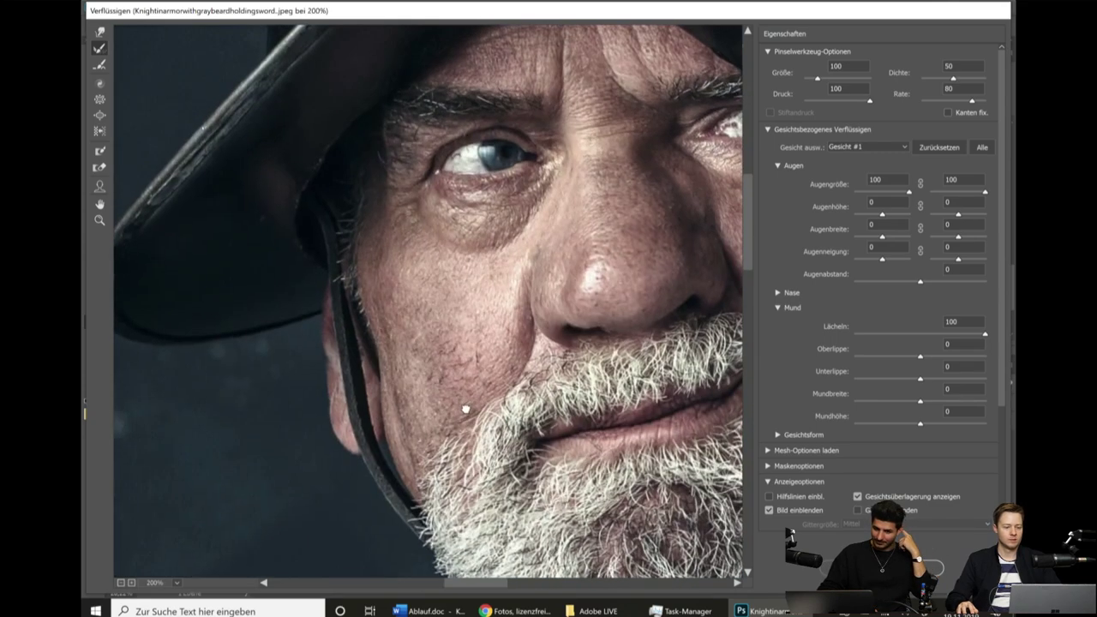
left_click(100, 130)
mouse_move(482, 286)
left_mouse_down()
mouse_move(432, 319)
mouse_move(408, 283)
mouse_move(433, 381)
left_mouse_up()
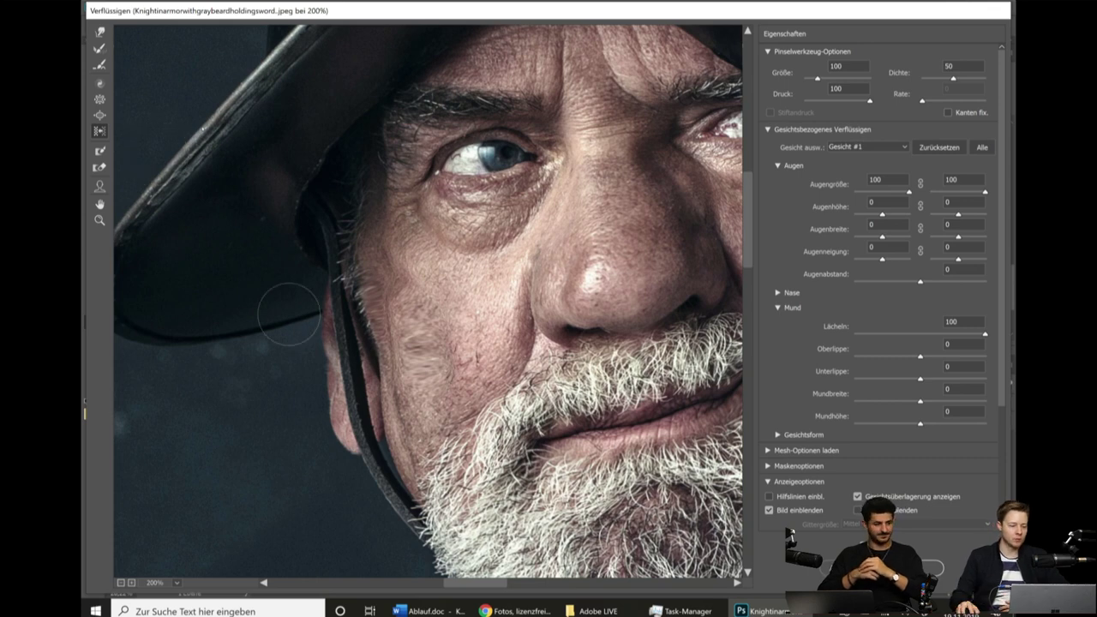
Push the cheek shadow inward and warp the helmet strap into a wavy shape, then fit the image.
mouse_move(360, 301)
left_mouse_down()
mouse_move(404, 391)
mouse_move(377, 251)
mouse_move(376, 312)
mouse_move(363, 216)
left_mouse_up()
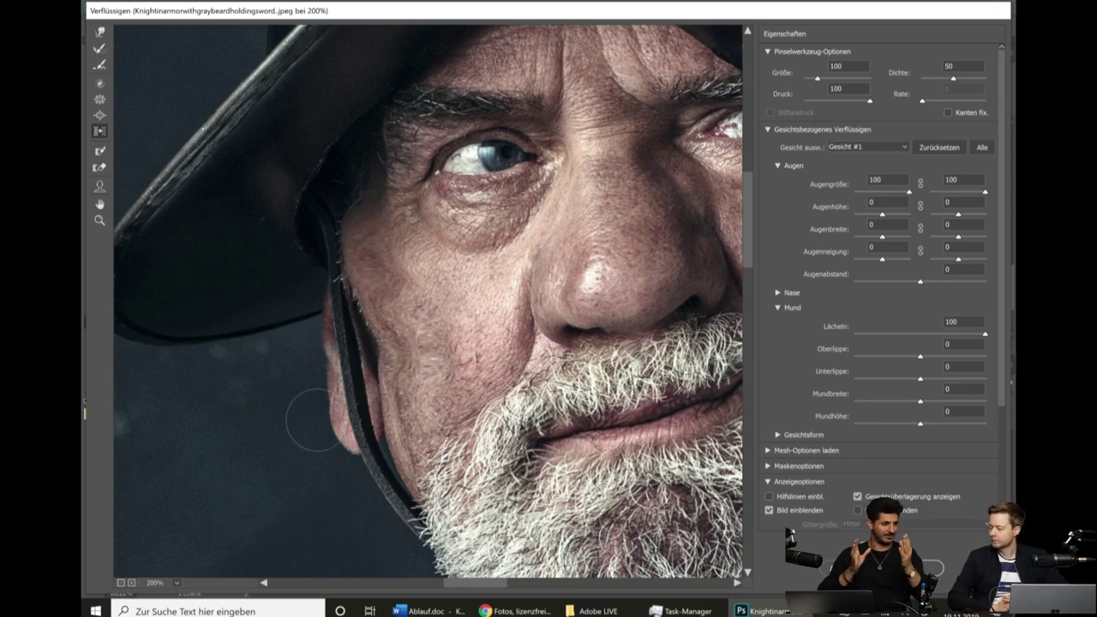
left_click(100, 48)
mouse_move(371, 283)
left_mouse_down()
mouse_move(429, 463)
mouse_move(308, 287)
left_mouse_up()
key("ctrl+0")
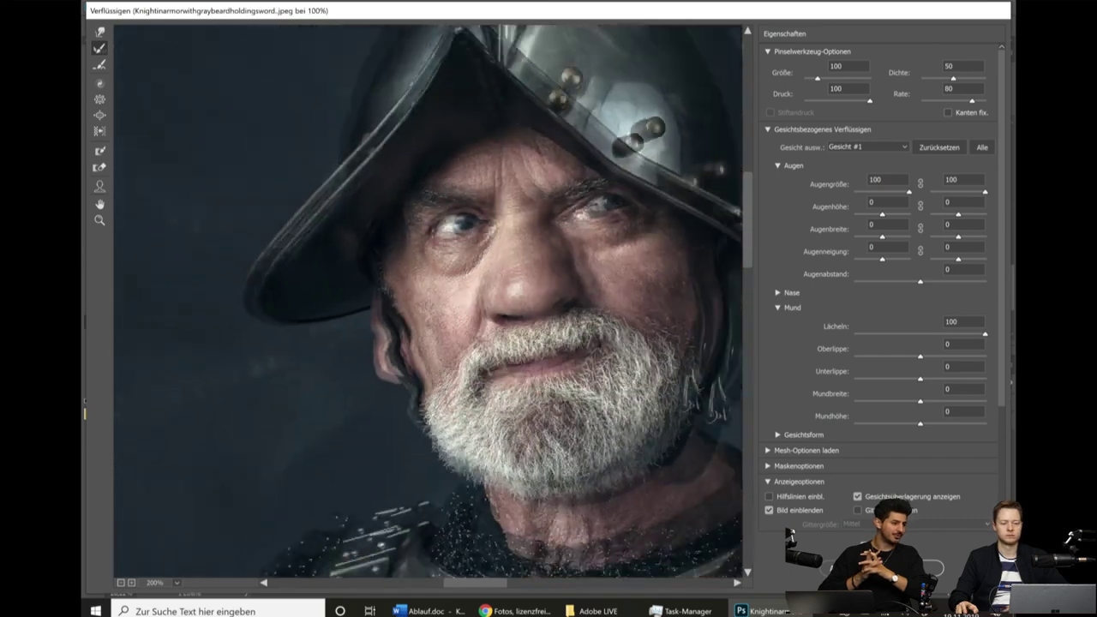
scroll(668, 136, "down", 2)
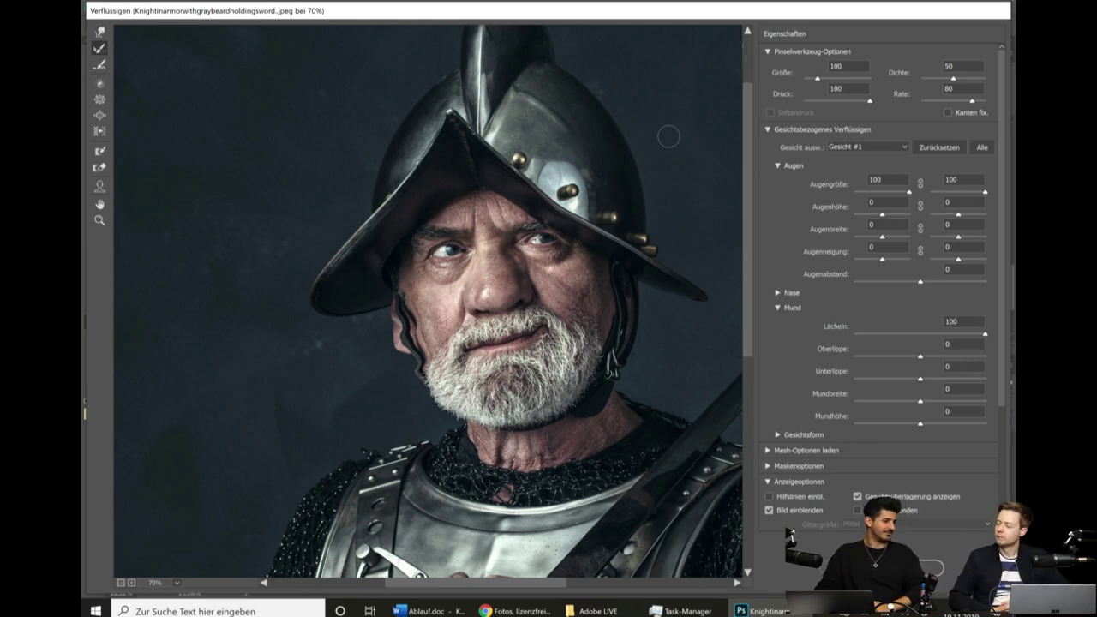
Zoom in on the knight's face in the Liquify preview to inspect the reshaping.
key("ctrl+plus")
key("ctrl+plus")
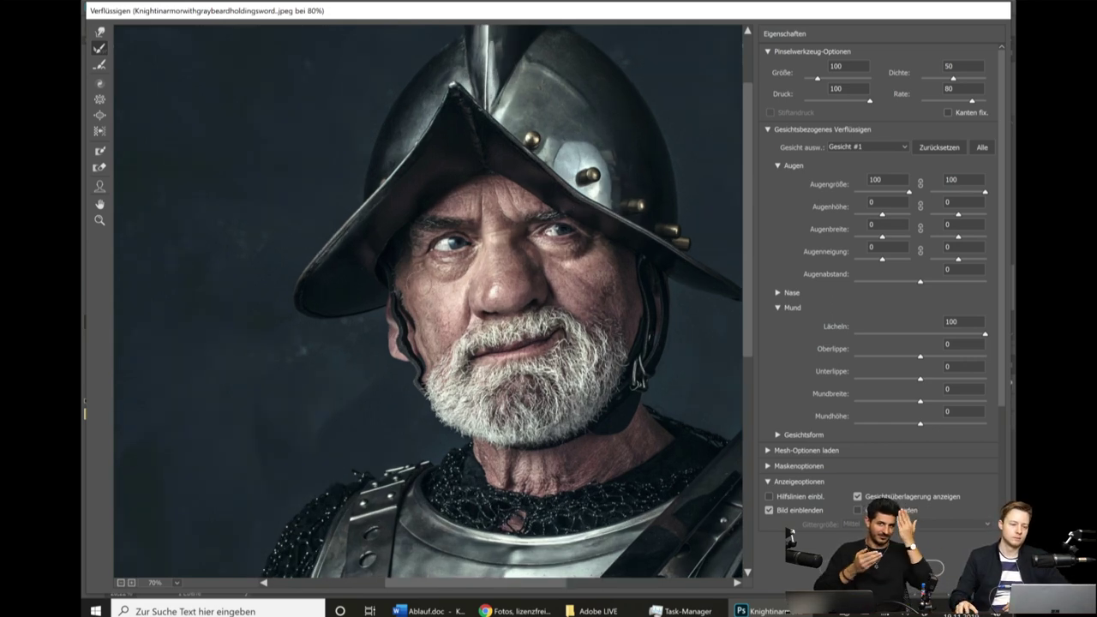
key("ctrl+plus")
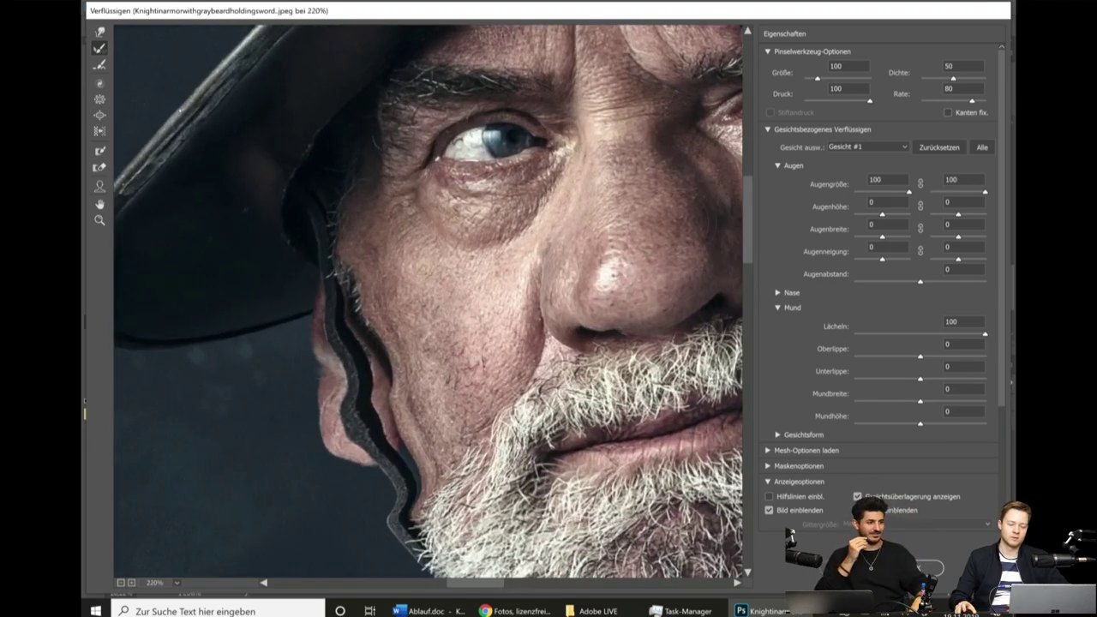
key("ctrl+plus")
left_click_drag(705, 215, 480, 248)
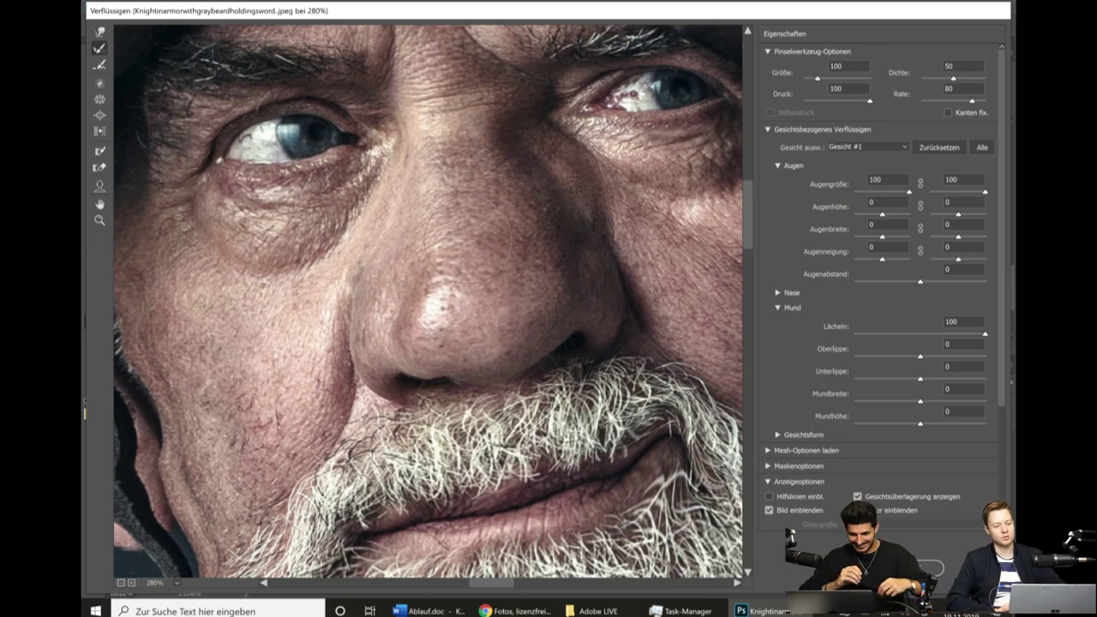
scroll(480, 241, "up", 1)
scroll(545, 257, "up", 1)
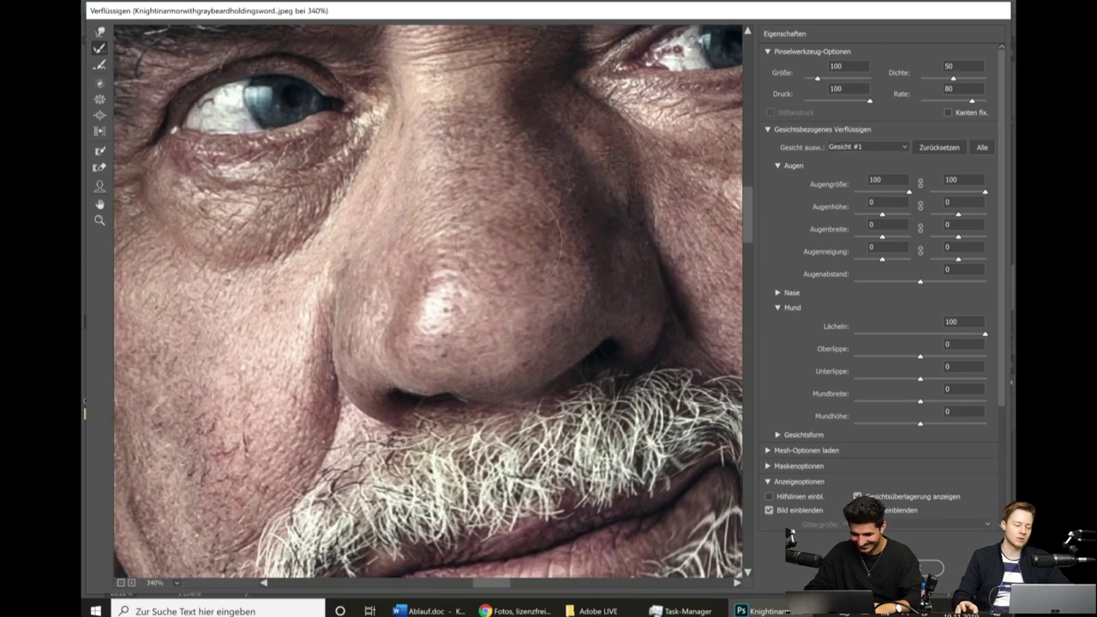
scroll(437, 304, "up", 1)
Zoom out to about 65% to see the whole knight from helmet to sword.
scroll(630, 370, "down", 1)
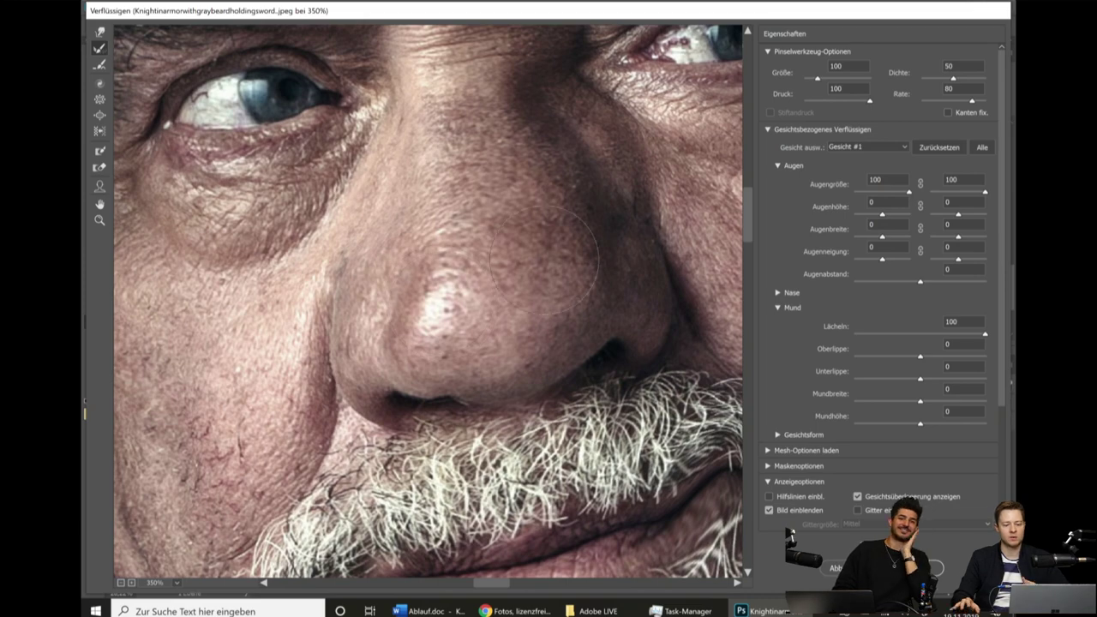
scroll(564, 306, "down", 1)
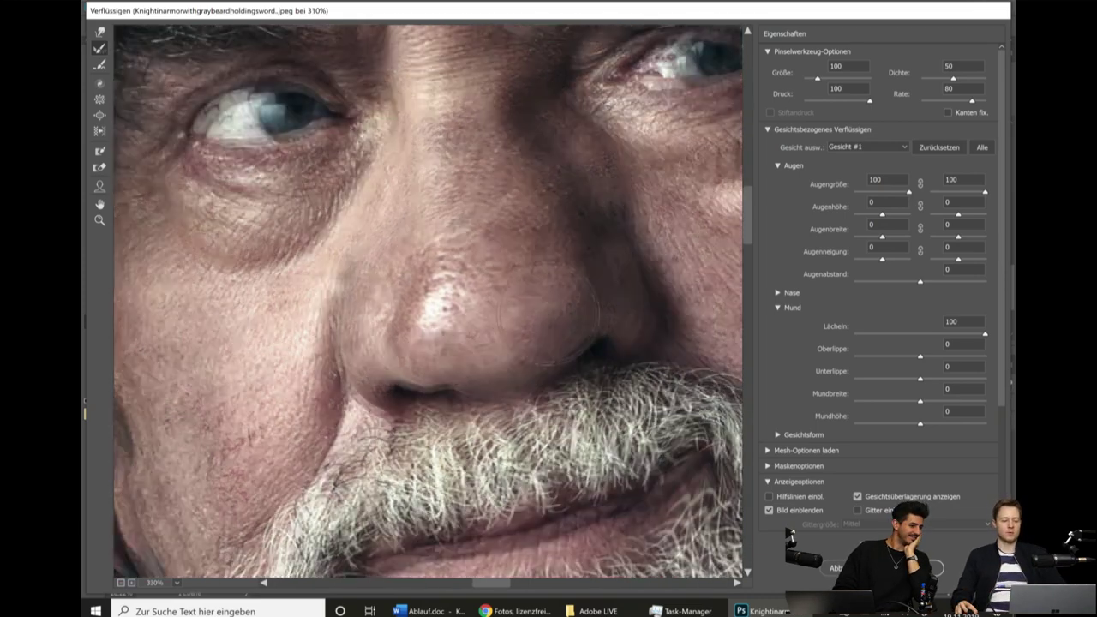
scroll(549, 310, "down", 1)
scroll(531, 315, "down", 1)
scroll(515, 321, "down", 1)
scroll(514, 321, "down", 1)
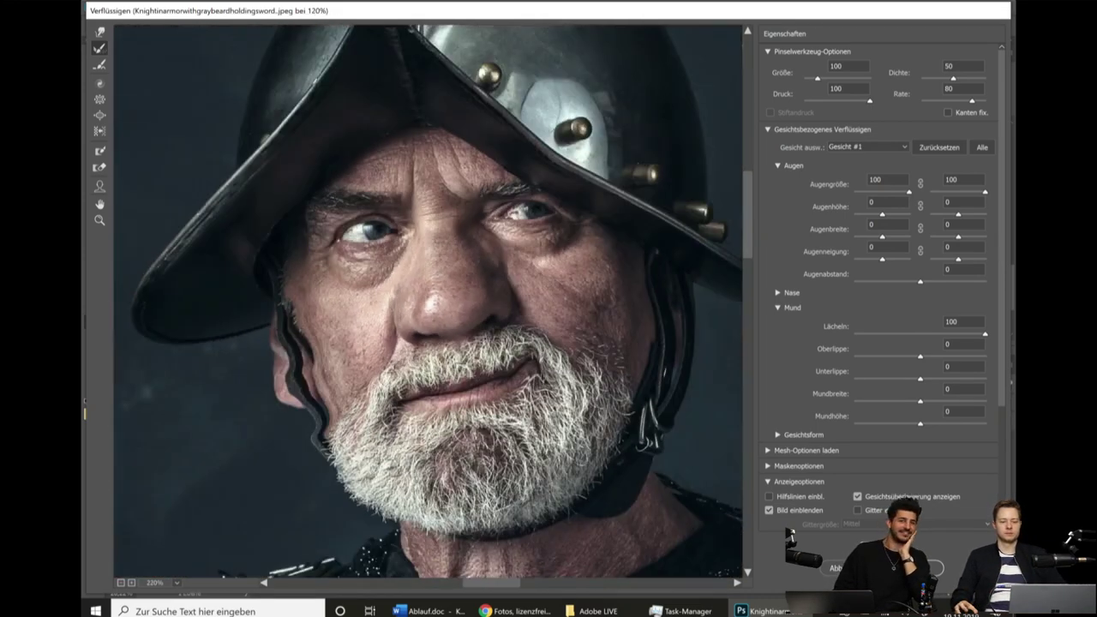
scroll(514, 322, "down", 1)
scroll(514, 321, "down", 1)
scroll(514, 321, "down", 1)
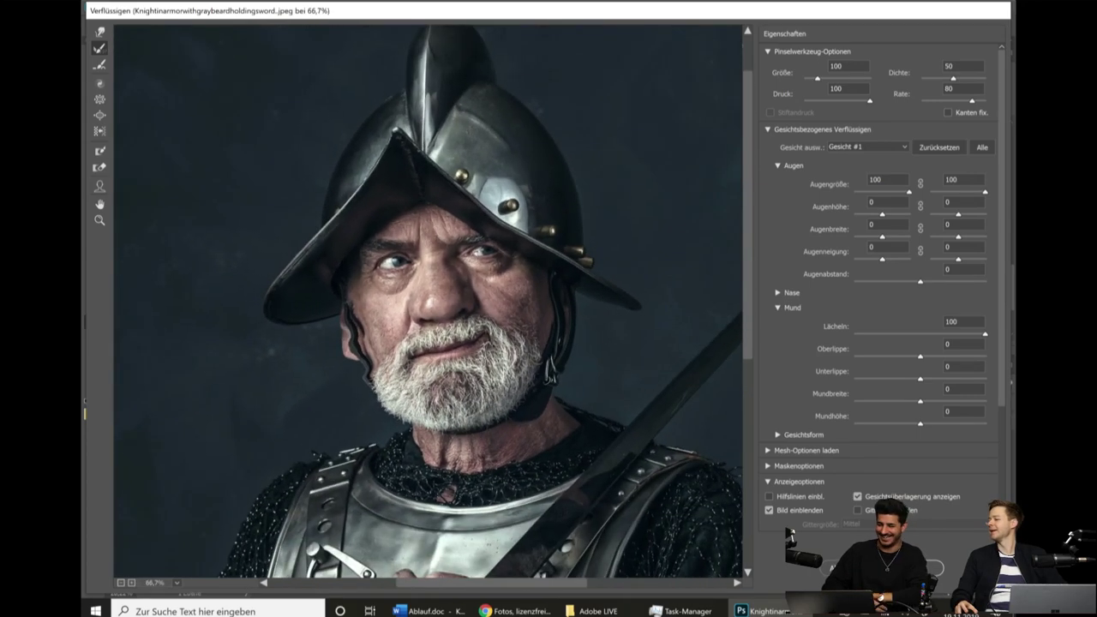
scroll(515, 321, "down", 1)
scroll(515, 321, "down", 1)
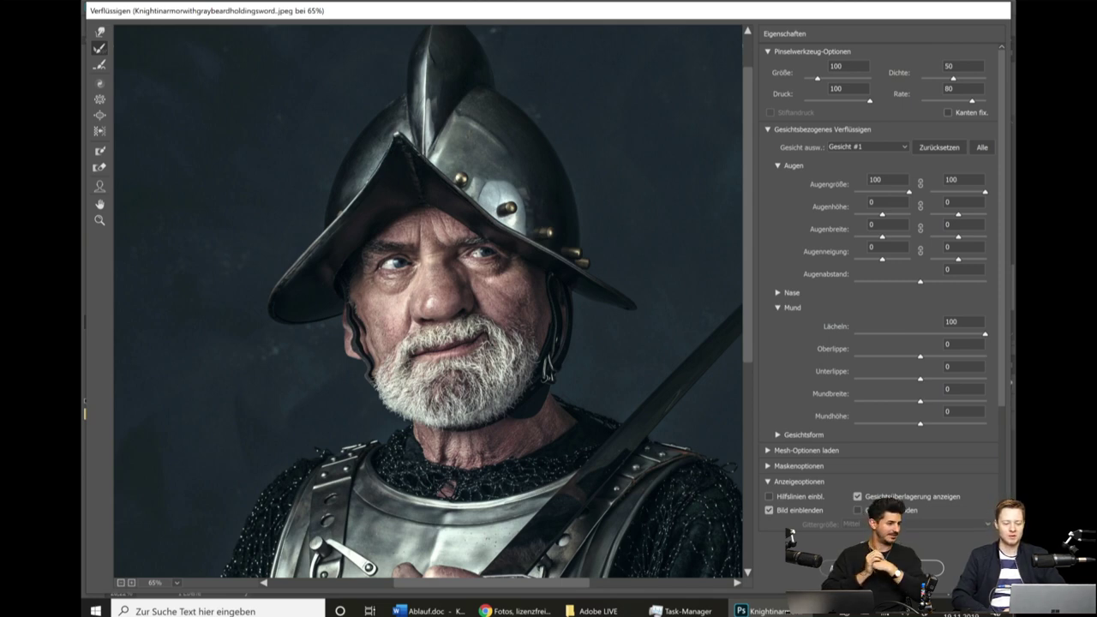
scroll(846, 372, "down", 2)
scroll(846, 372, "down", 2)
scroll(846, 372, "down", 2)
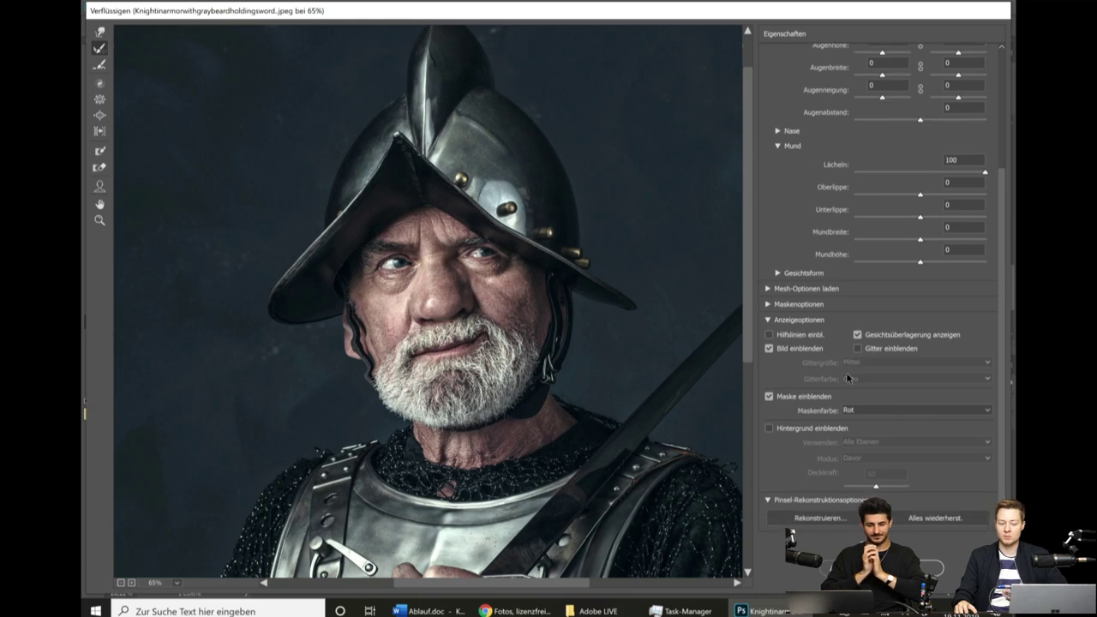
left_click(797, 431)
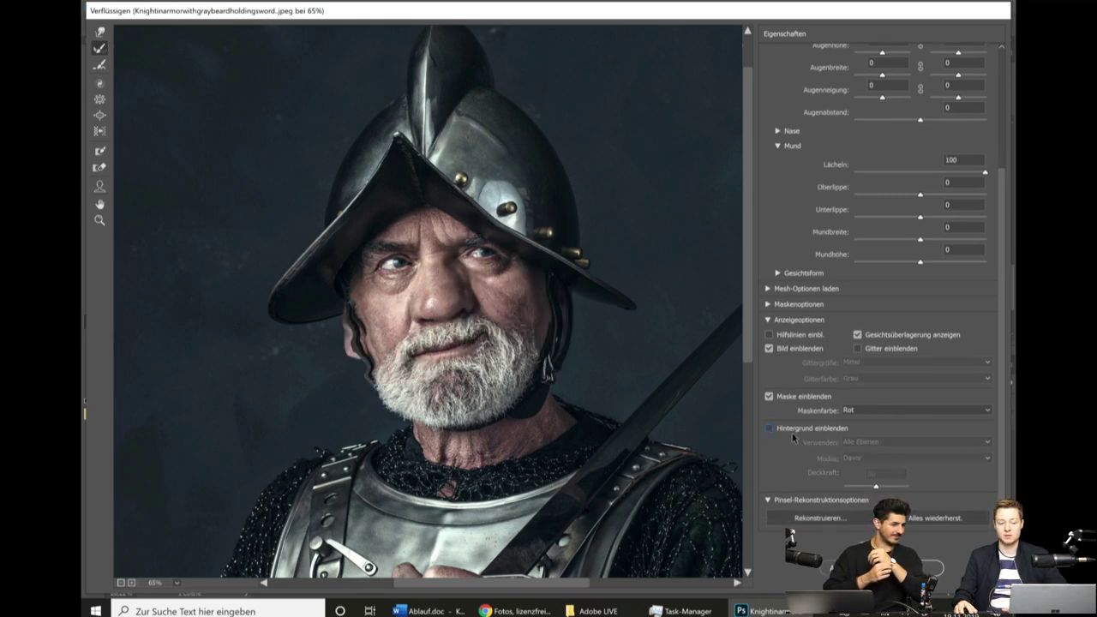
left_click(803, 432)
left_click(803, 432)
left_click(803, 432)
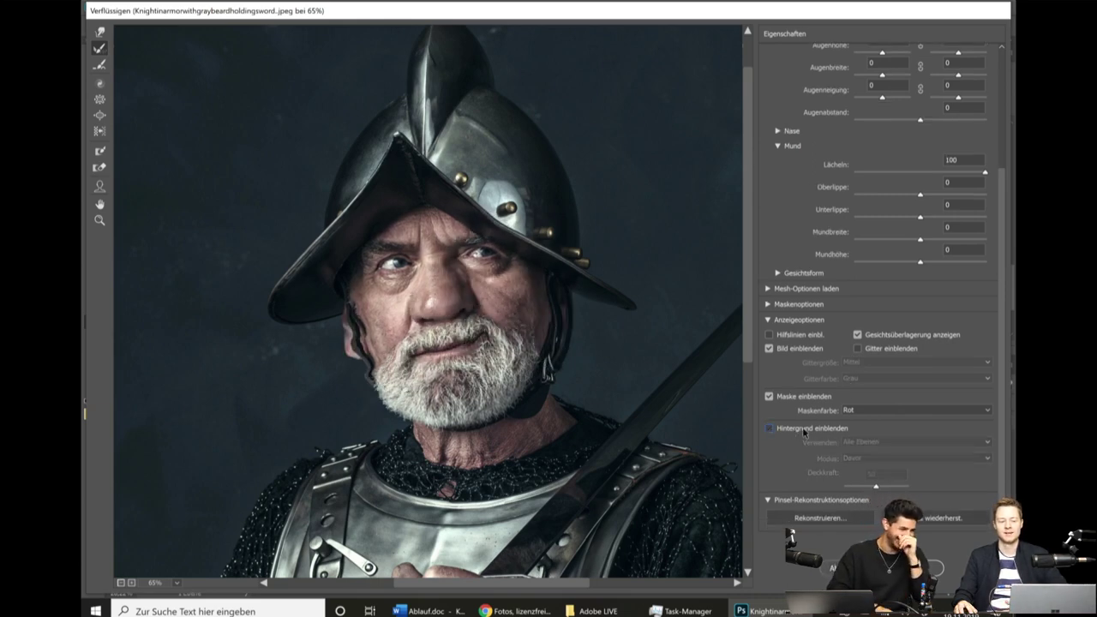
left_click(803, 432)
left_click(803, 432)
left_click(803, 427)
left_click(802, 426)
left_click(802, 427)
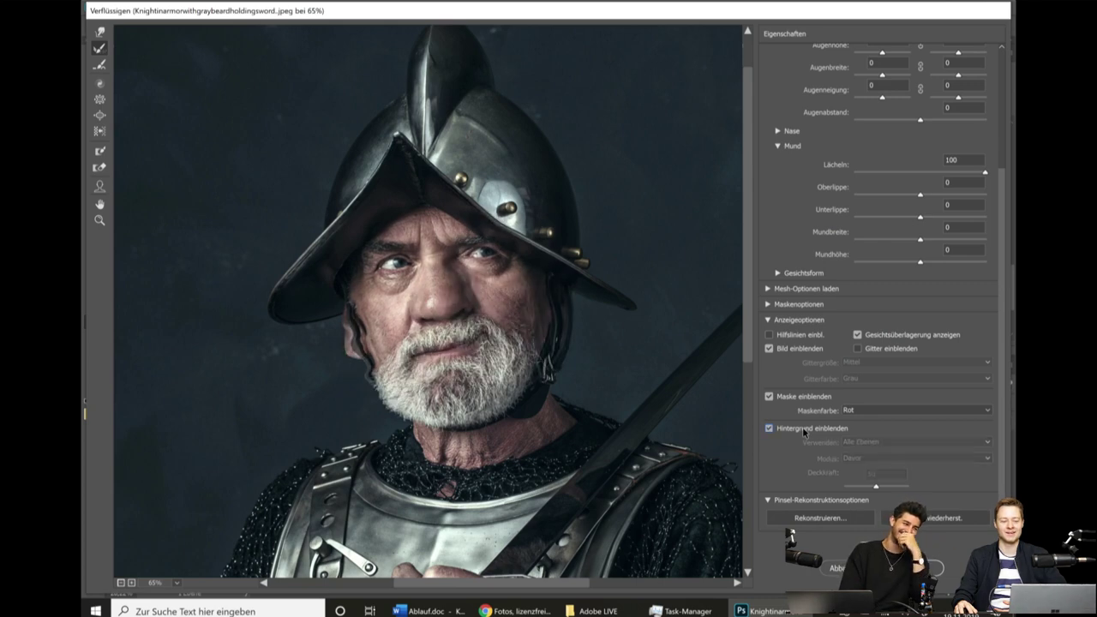
left_click(803, 426)
left_click(802, 427)
left_click(802, 427)
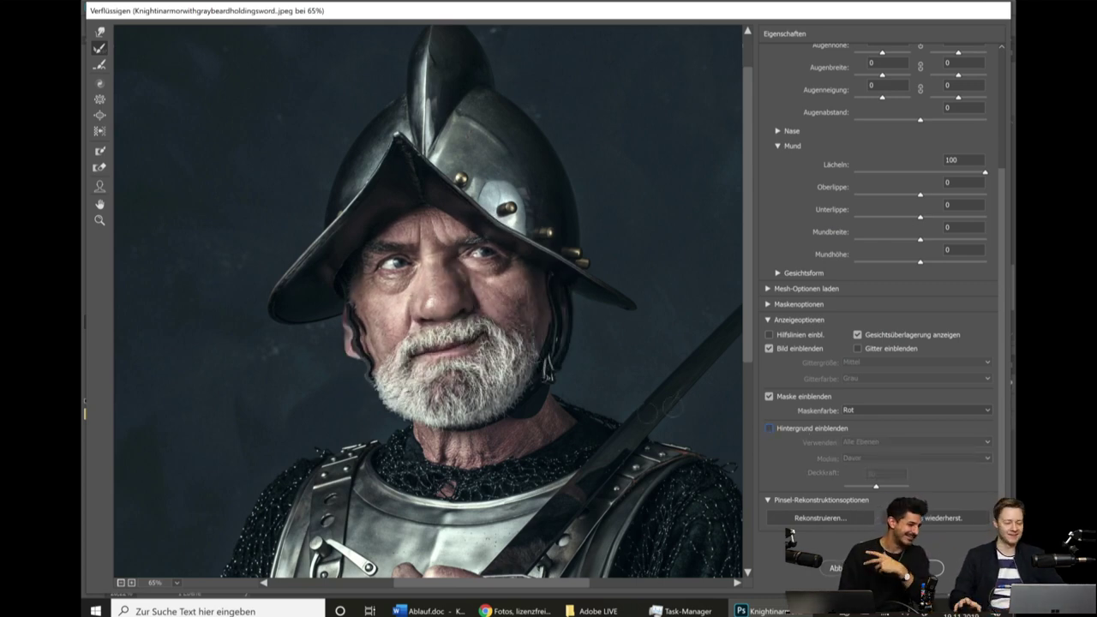
left_click(831, 430)
left_click(831, 430)
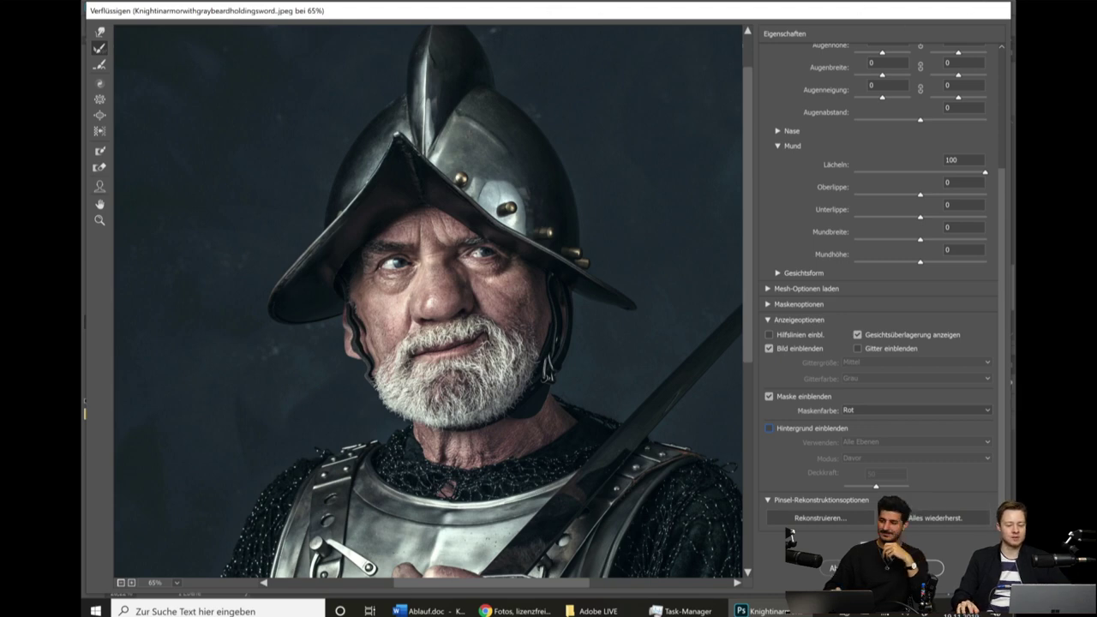
key("Return")
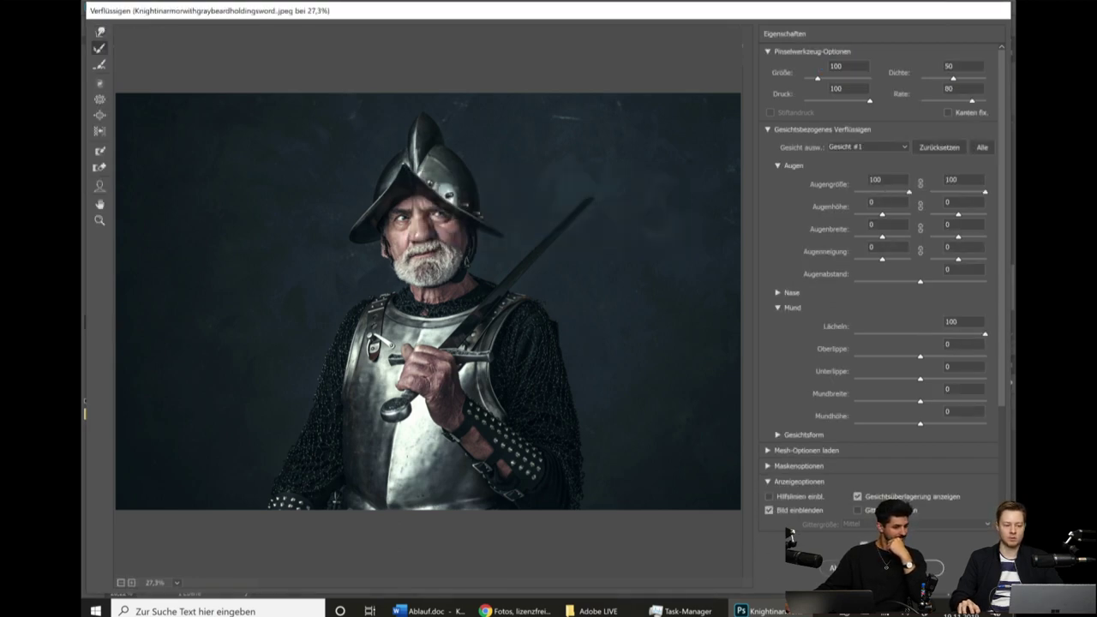
Apply Liquify as a smart filter, compare it with the original, and target its mask.
left_click(825, 567)
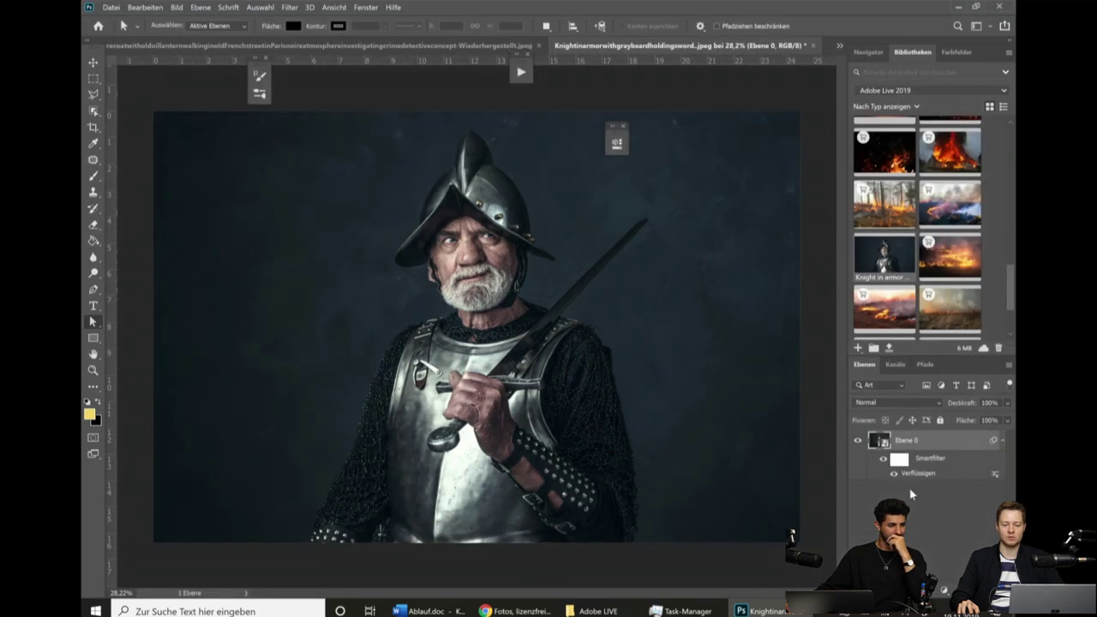
left_click(883, 461)
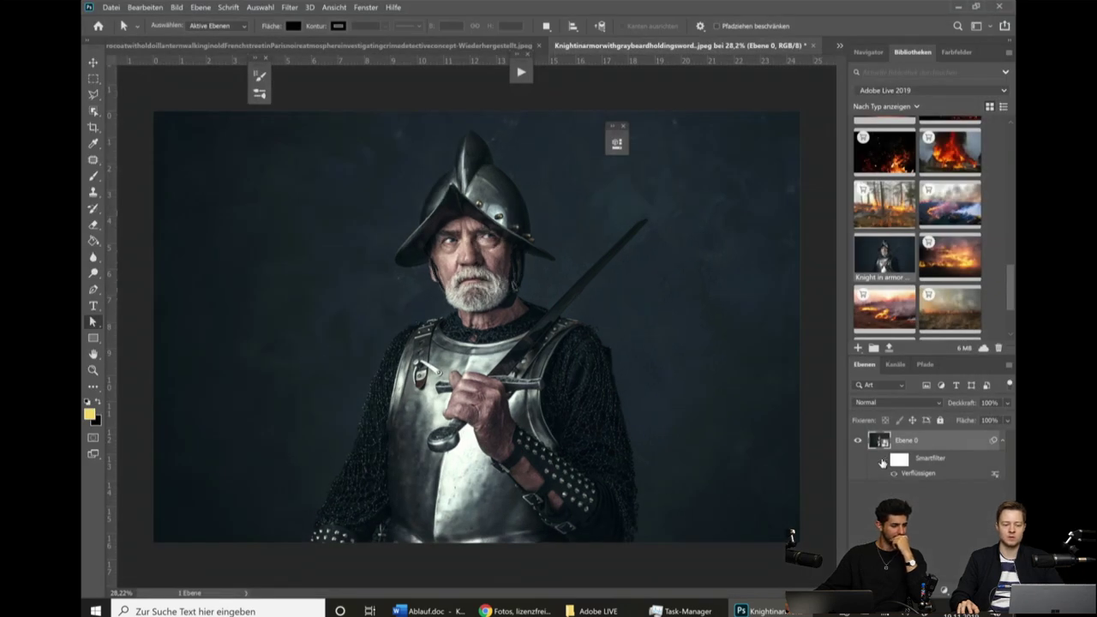
left_click(883, 460)
left_click(900, 462)
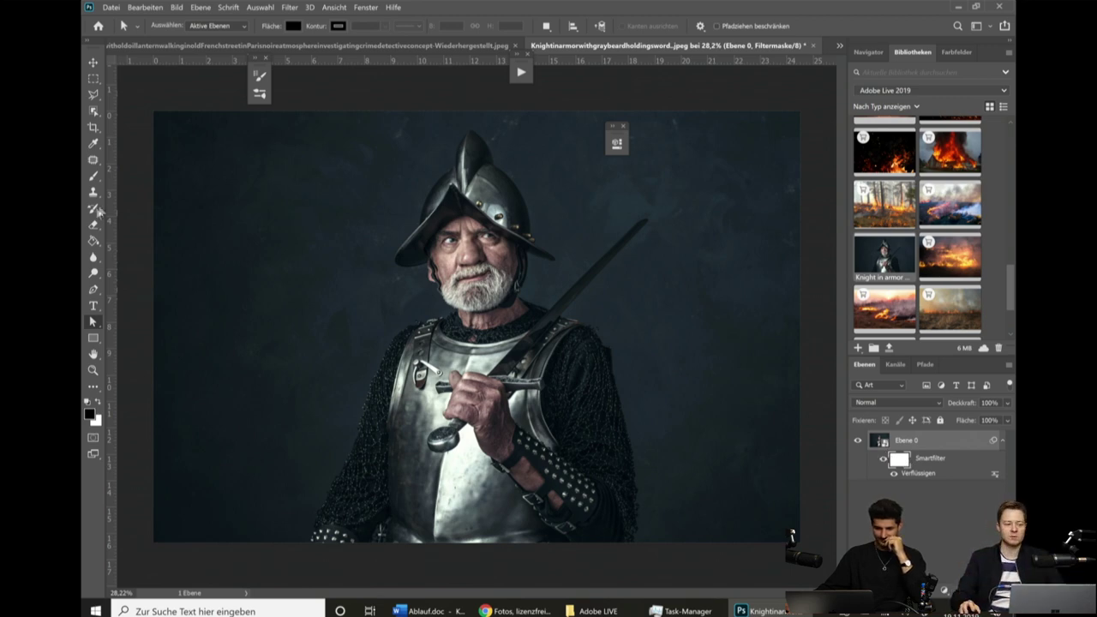
Shrink the brush to about 635 pixels and paint black over the left cheek and jaw.
left_click(93, 176)
scroll(433, 257, "up", 2)
left_click_drag(529, 221, 480, 257)
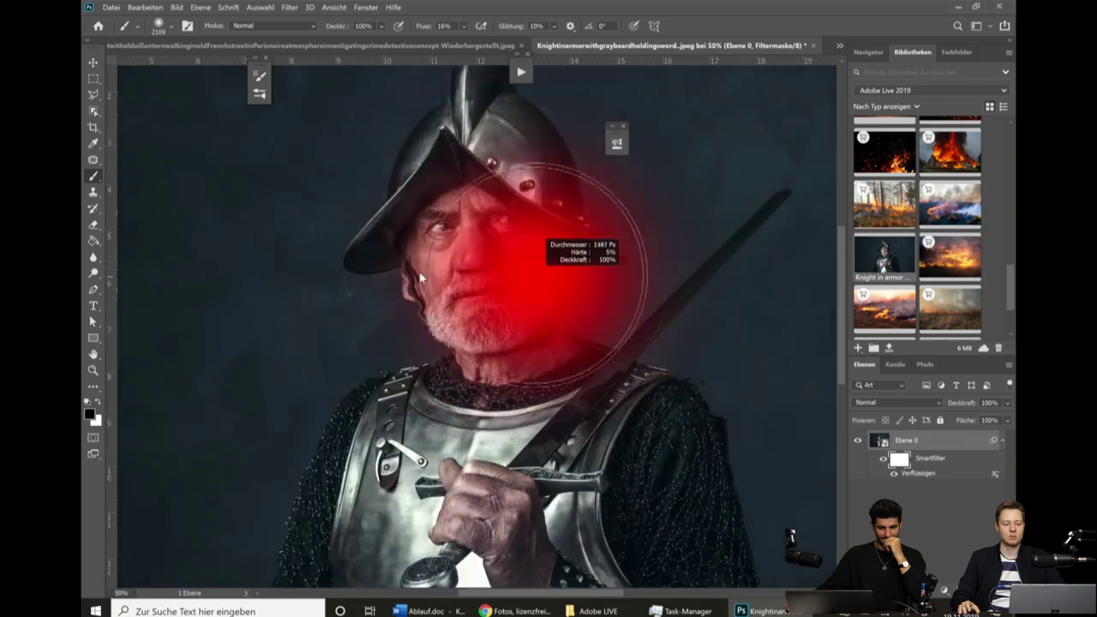
scroll(412, 289, "up", 1)
left_click_drag(412, 290, 377, 296)
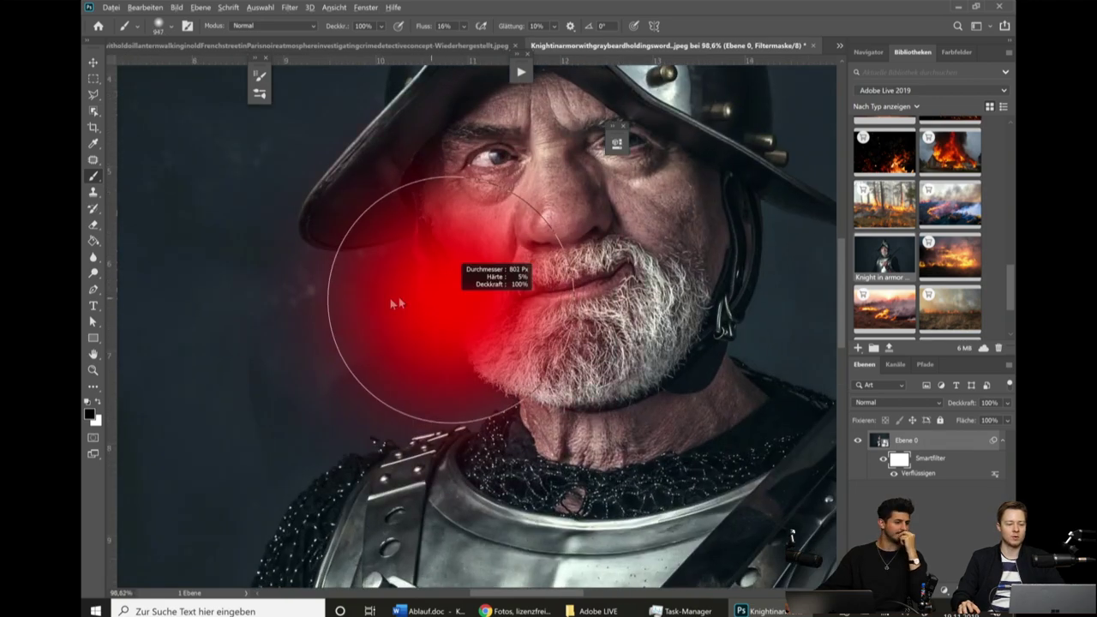
left_click_drag(463, 274, 527, 325)
left_click_drag(450, 355, 416, 334)
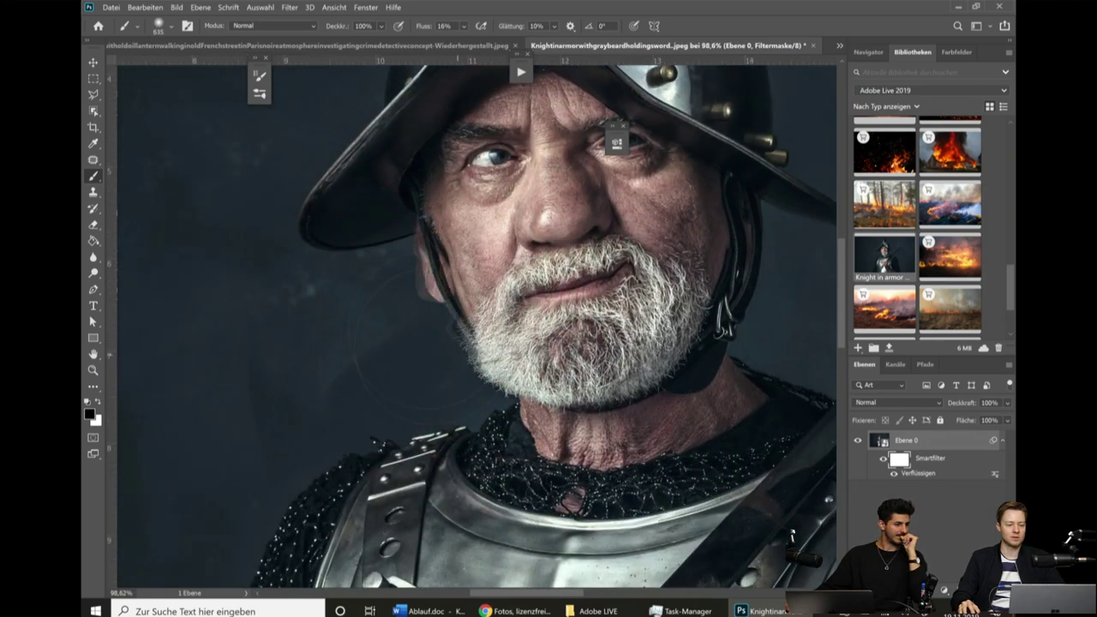
scroll(393, 440, "down", 1)
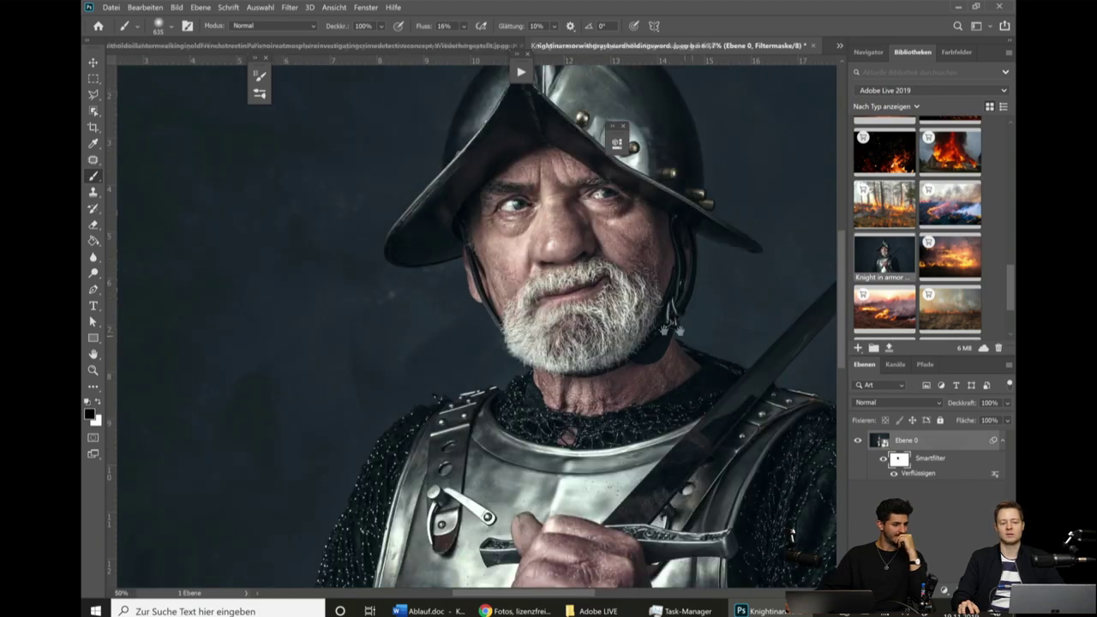
scroll(392, 440, "down", 1)
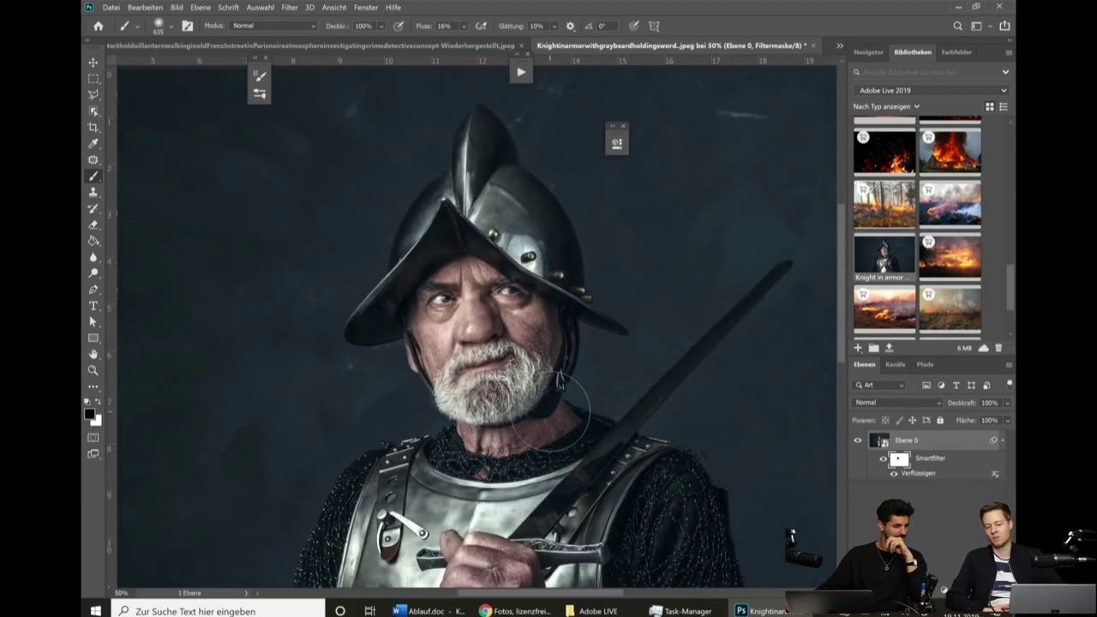
scroll(553, 410, "down", 1)
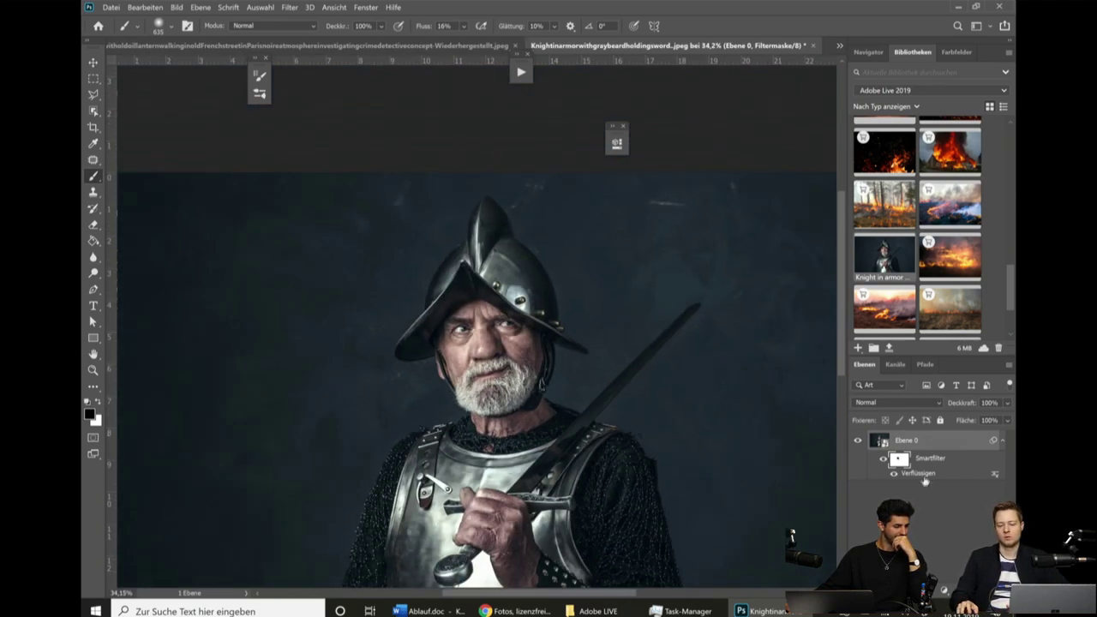
key("ctrl+z")
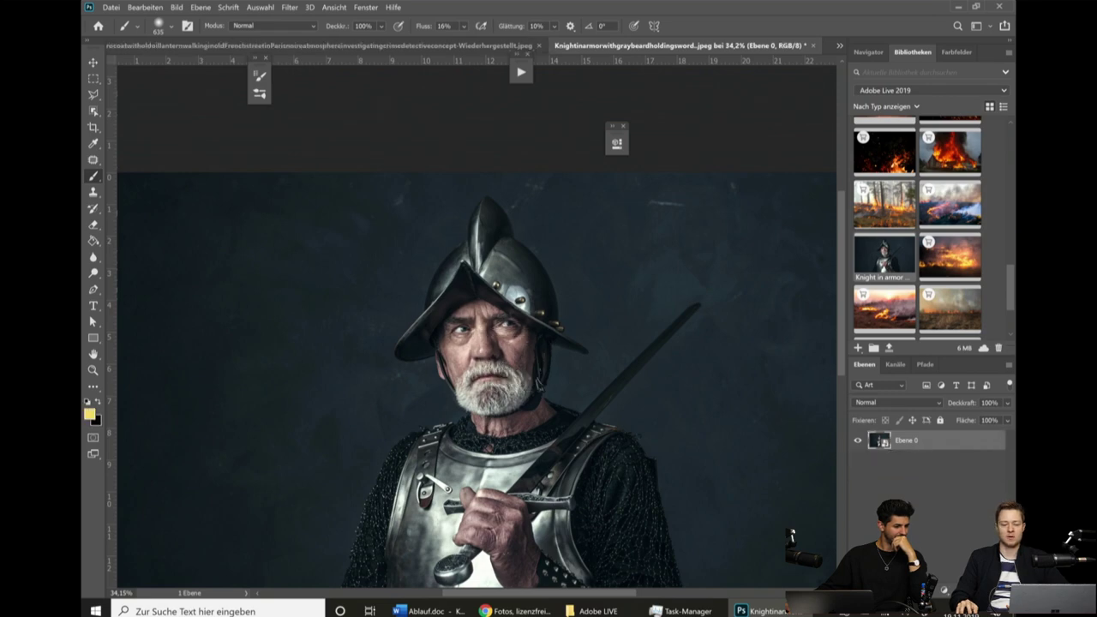
scroll(616, 428, "down", 1)
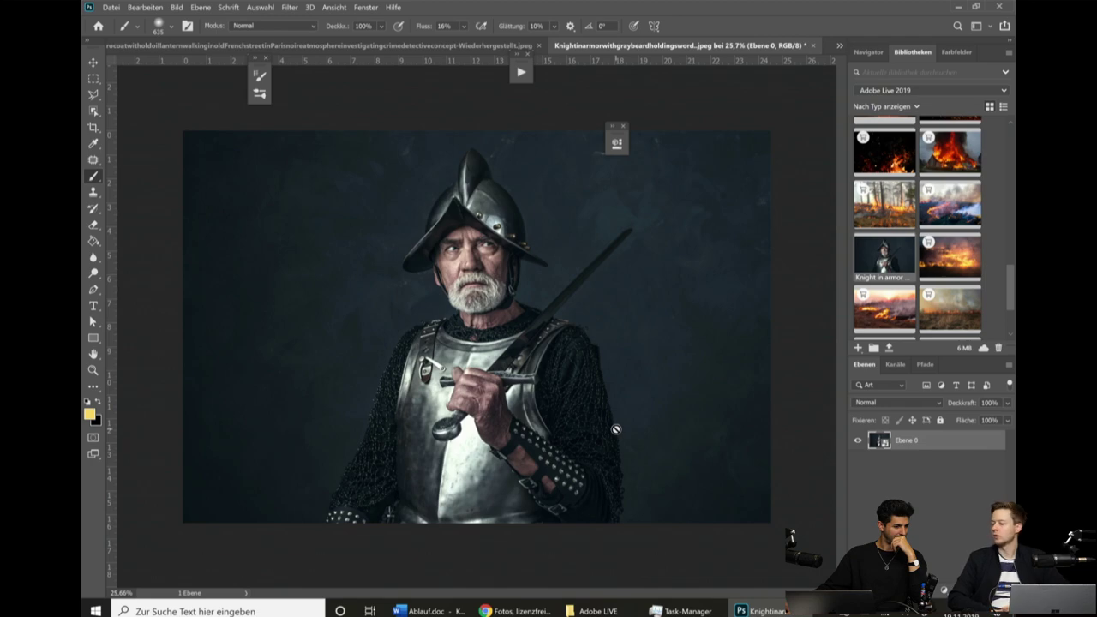
key("ctrl+shift+z")
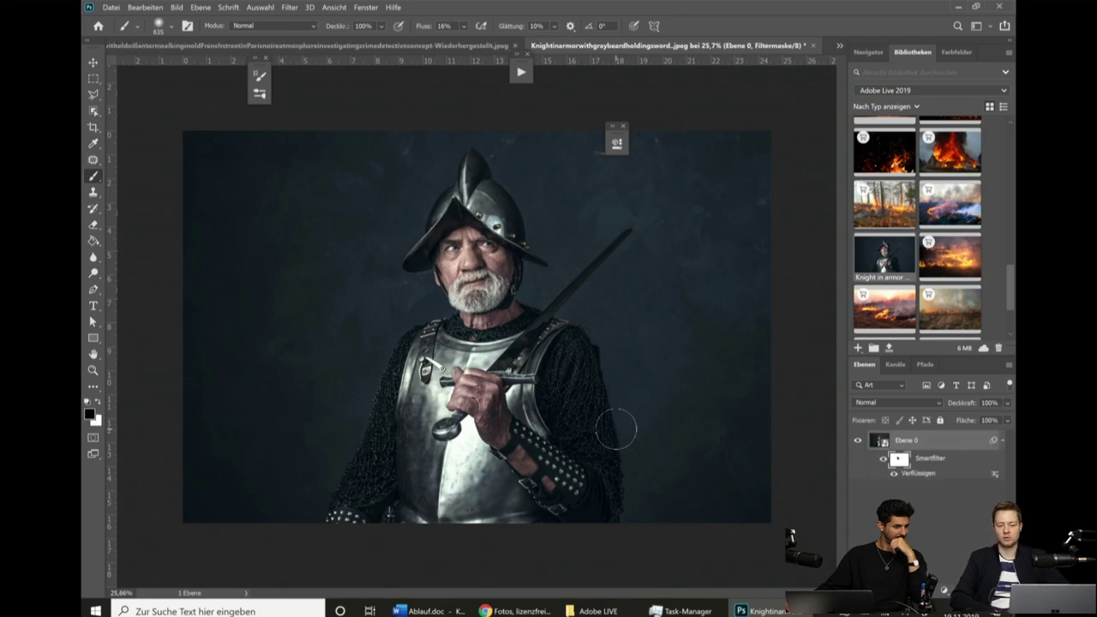